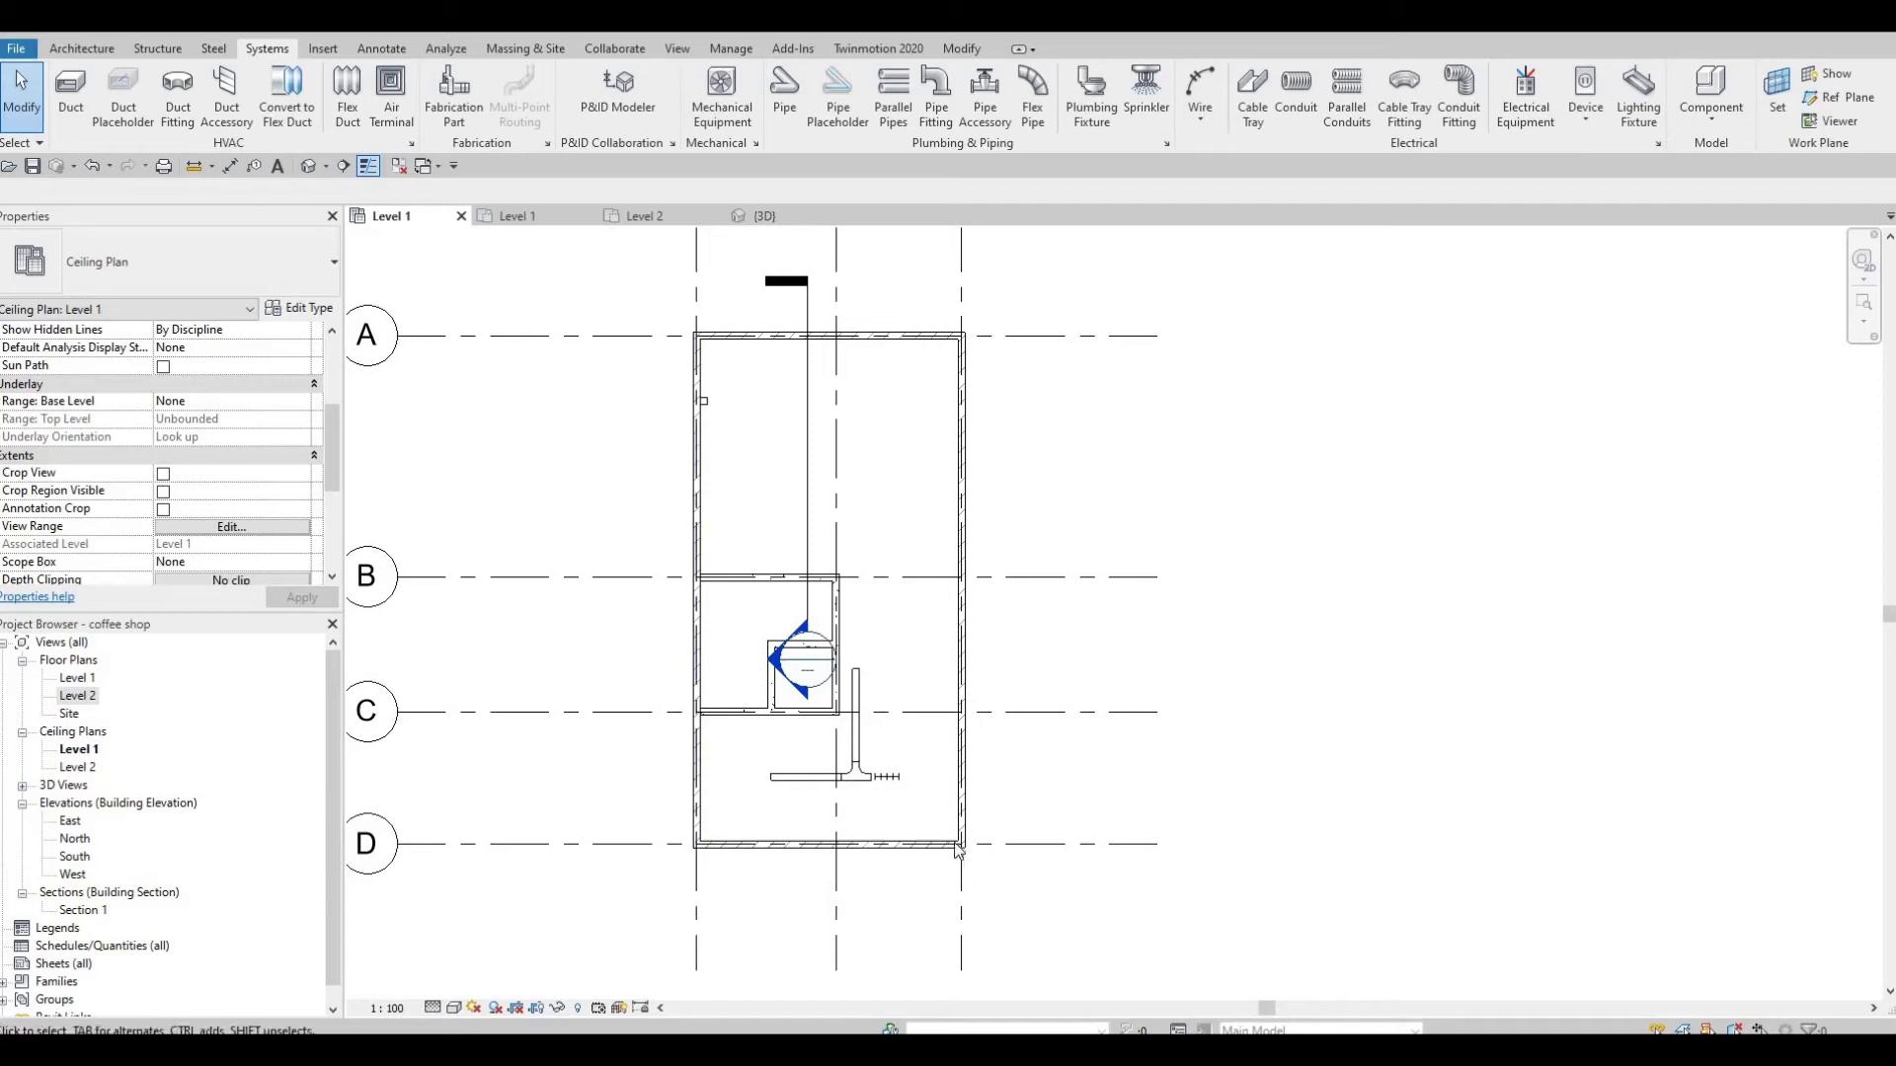
Step: Examine the rectangular ducts, tee fitting and flex duct connection to the diffuser in the 3D view
{"action": "scroll", "coordinate": [955, 849], "scroll_direction": "down", "scroll_amount": 3}
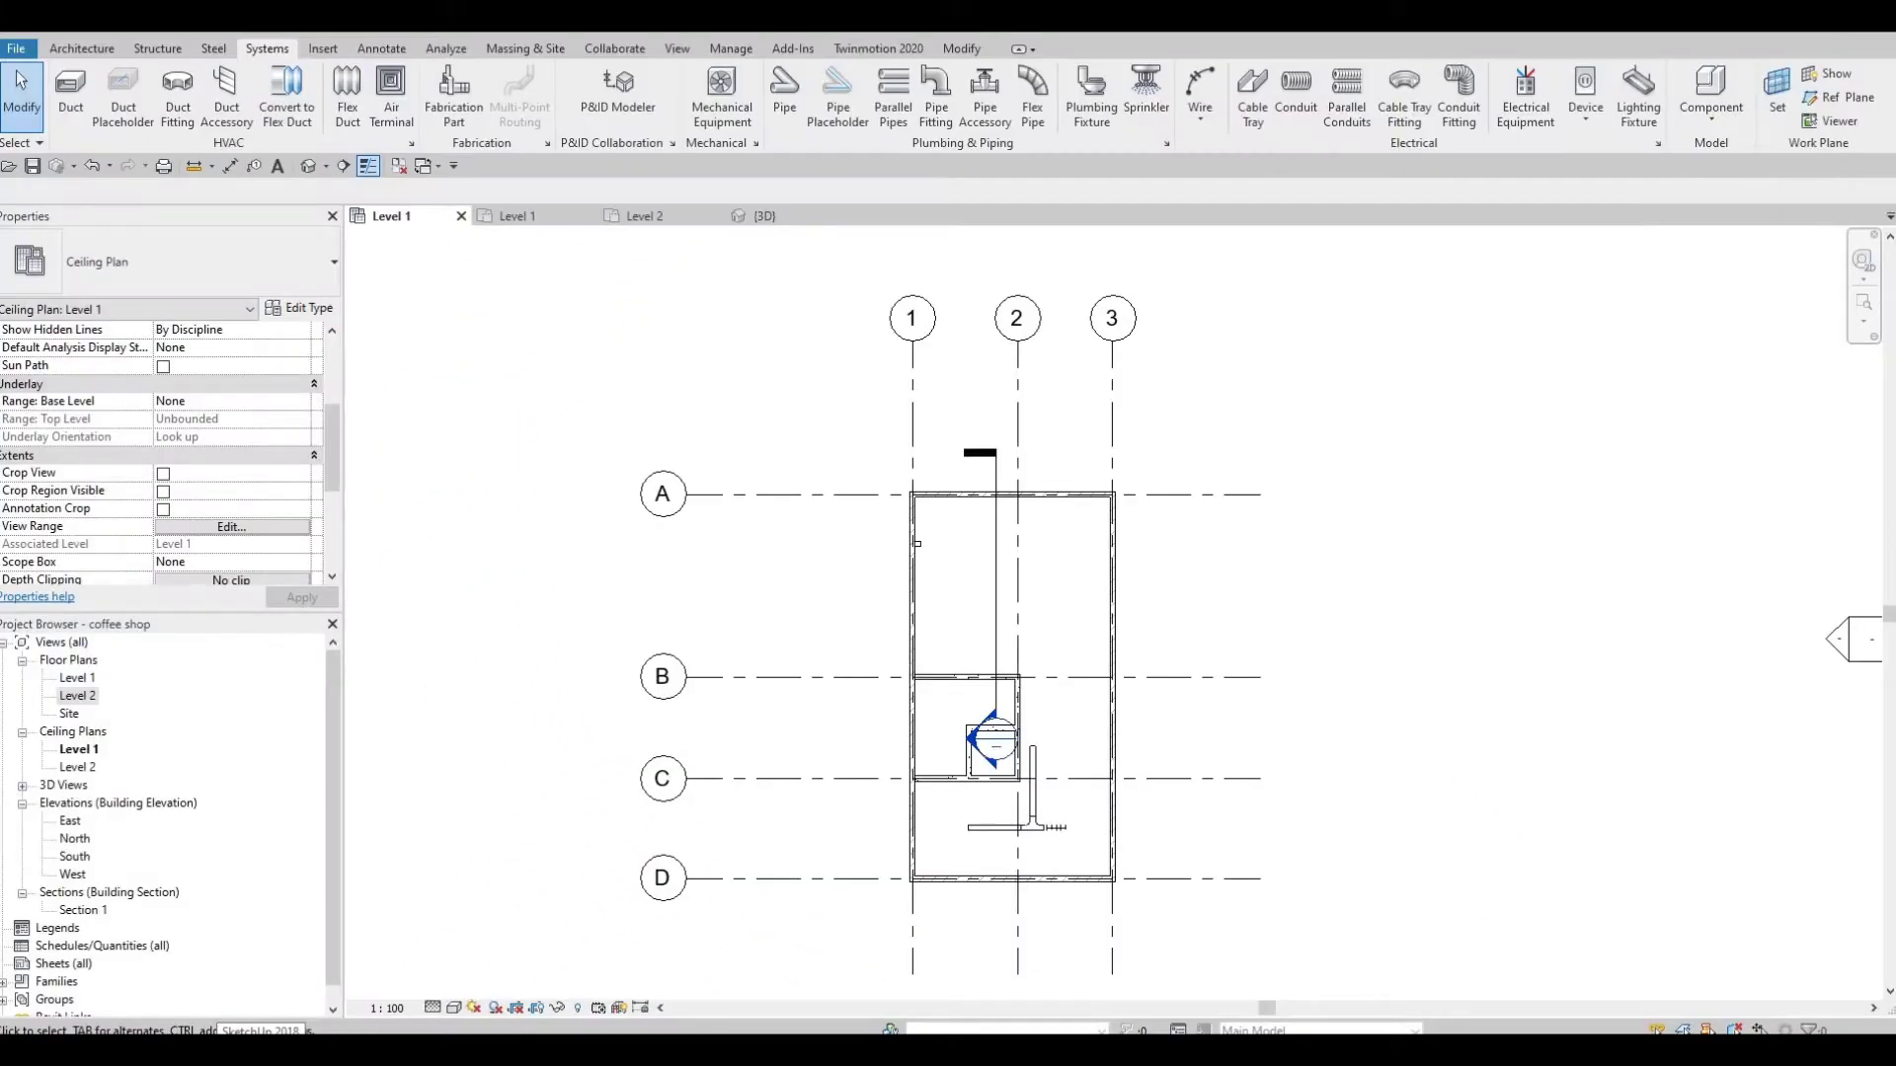
{"action": "mouse_move", "coordinate": [455, 1050]}
{"action": "scroll", "coordinate": [1004, 836], "scroll_direction": "up", "scroll_amount": 3}
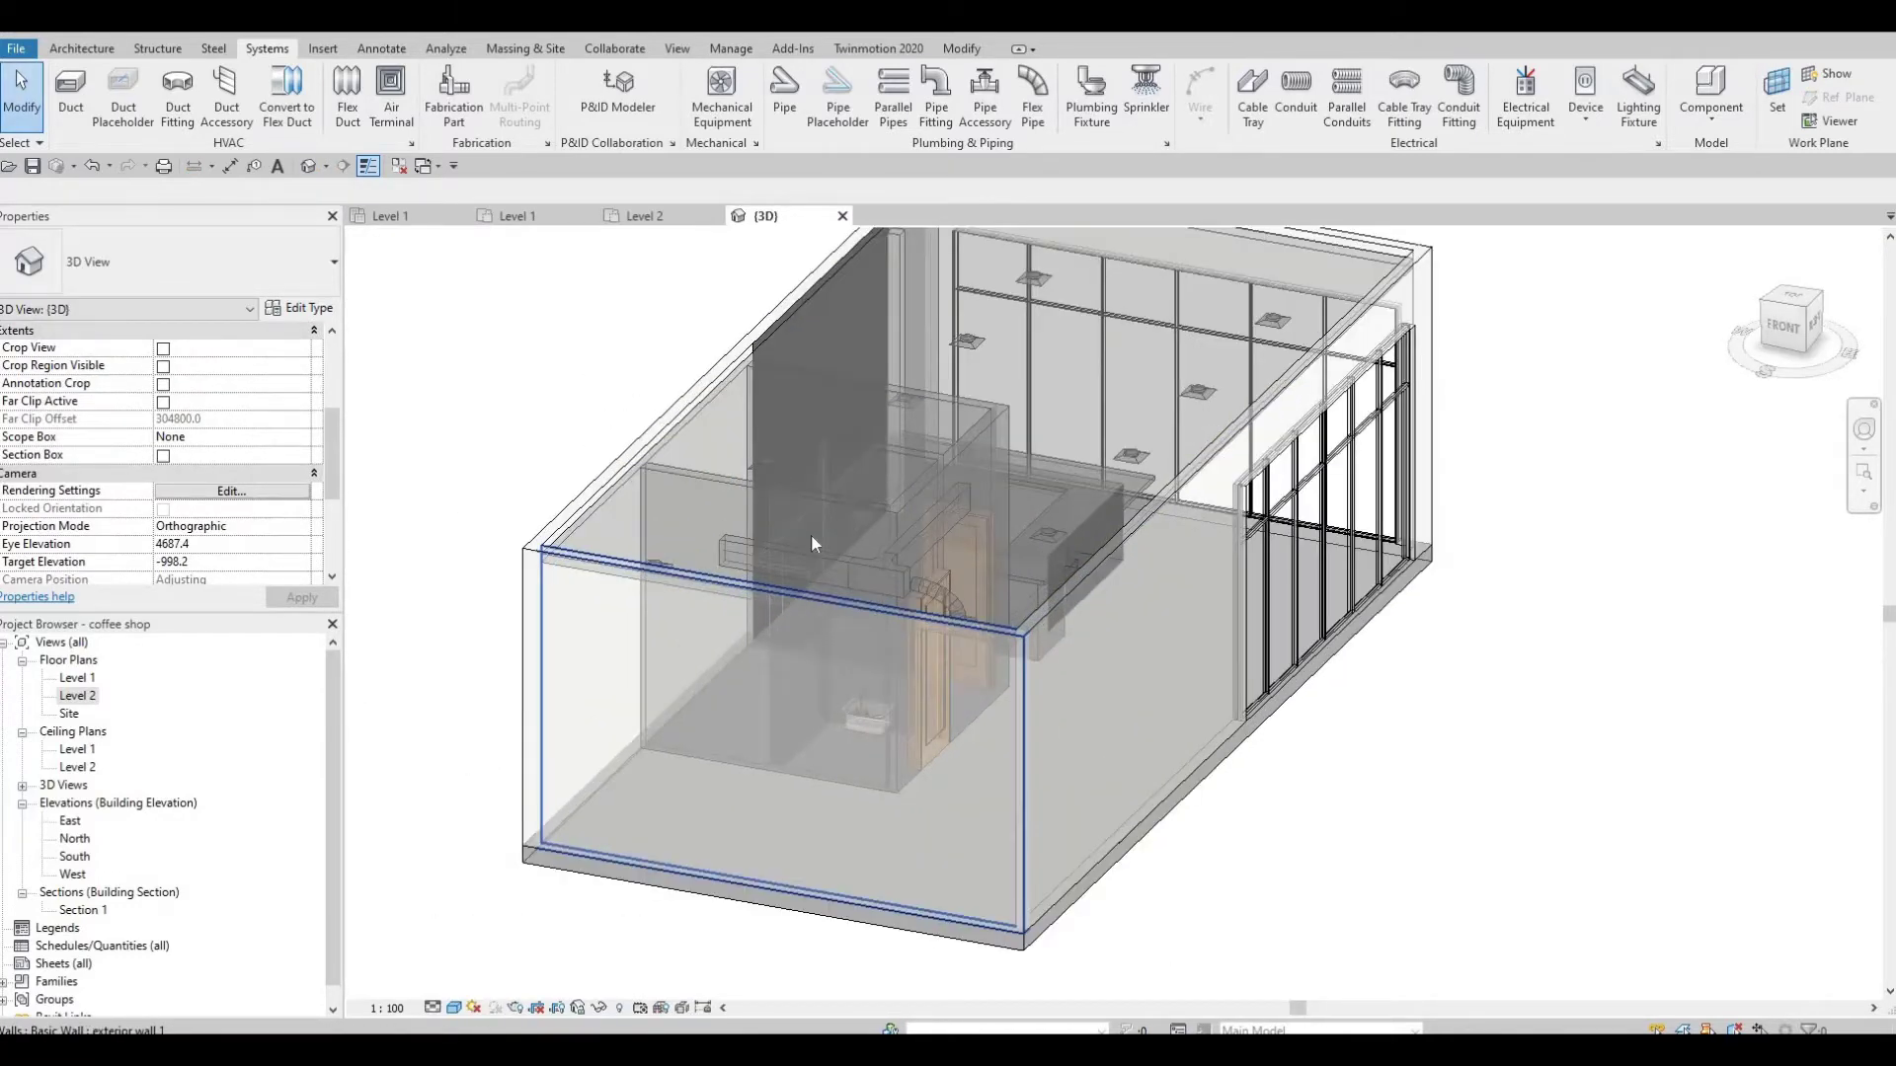
{"action": "scroll", "coordinate": [825, 596], "scroll_direction": "up", "scroll_amount": 3}
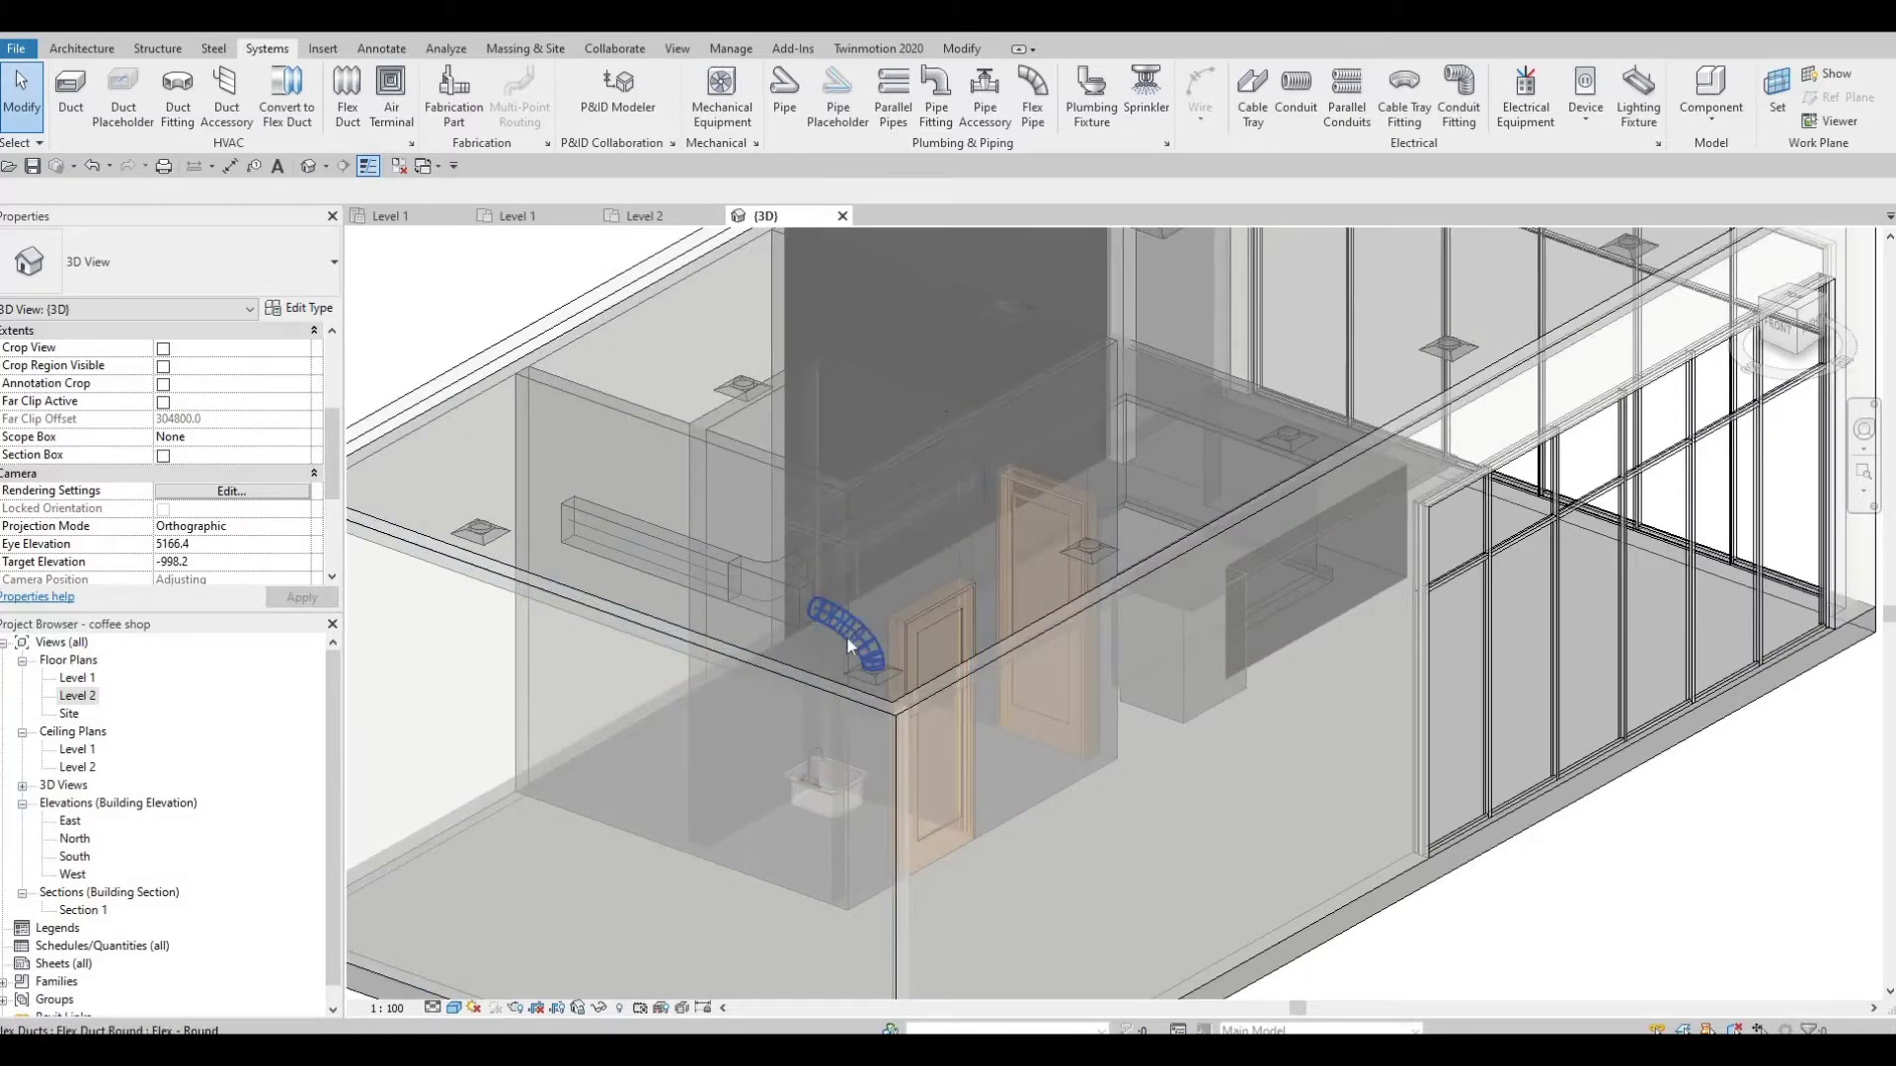
{"action": "middle_click_drag", "start_coordinate": [891, 676], "coordinate": [897, 673], "text": "shift"}
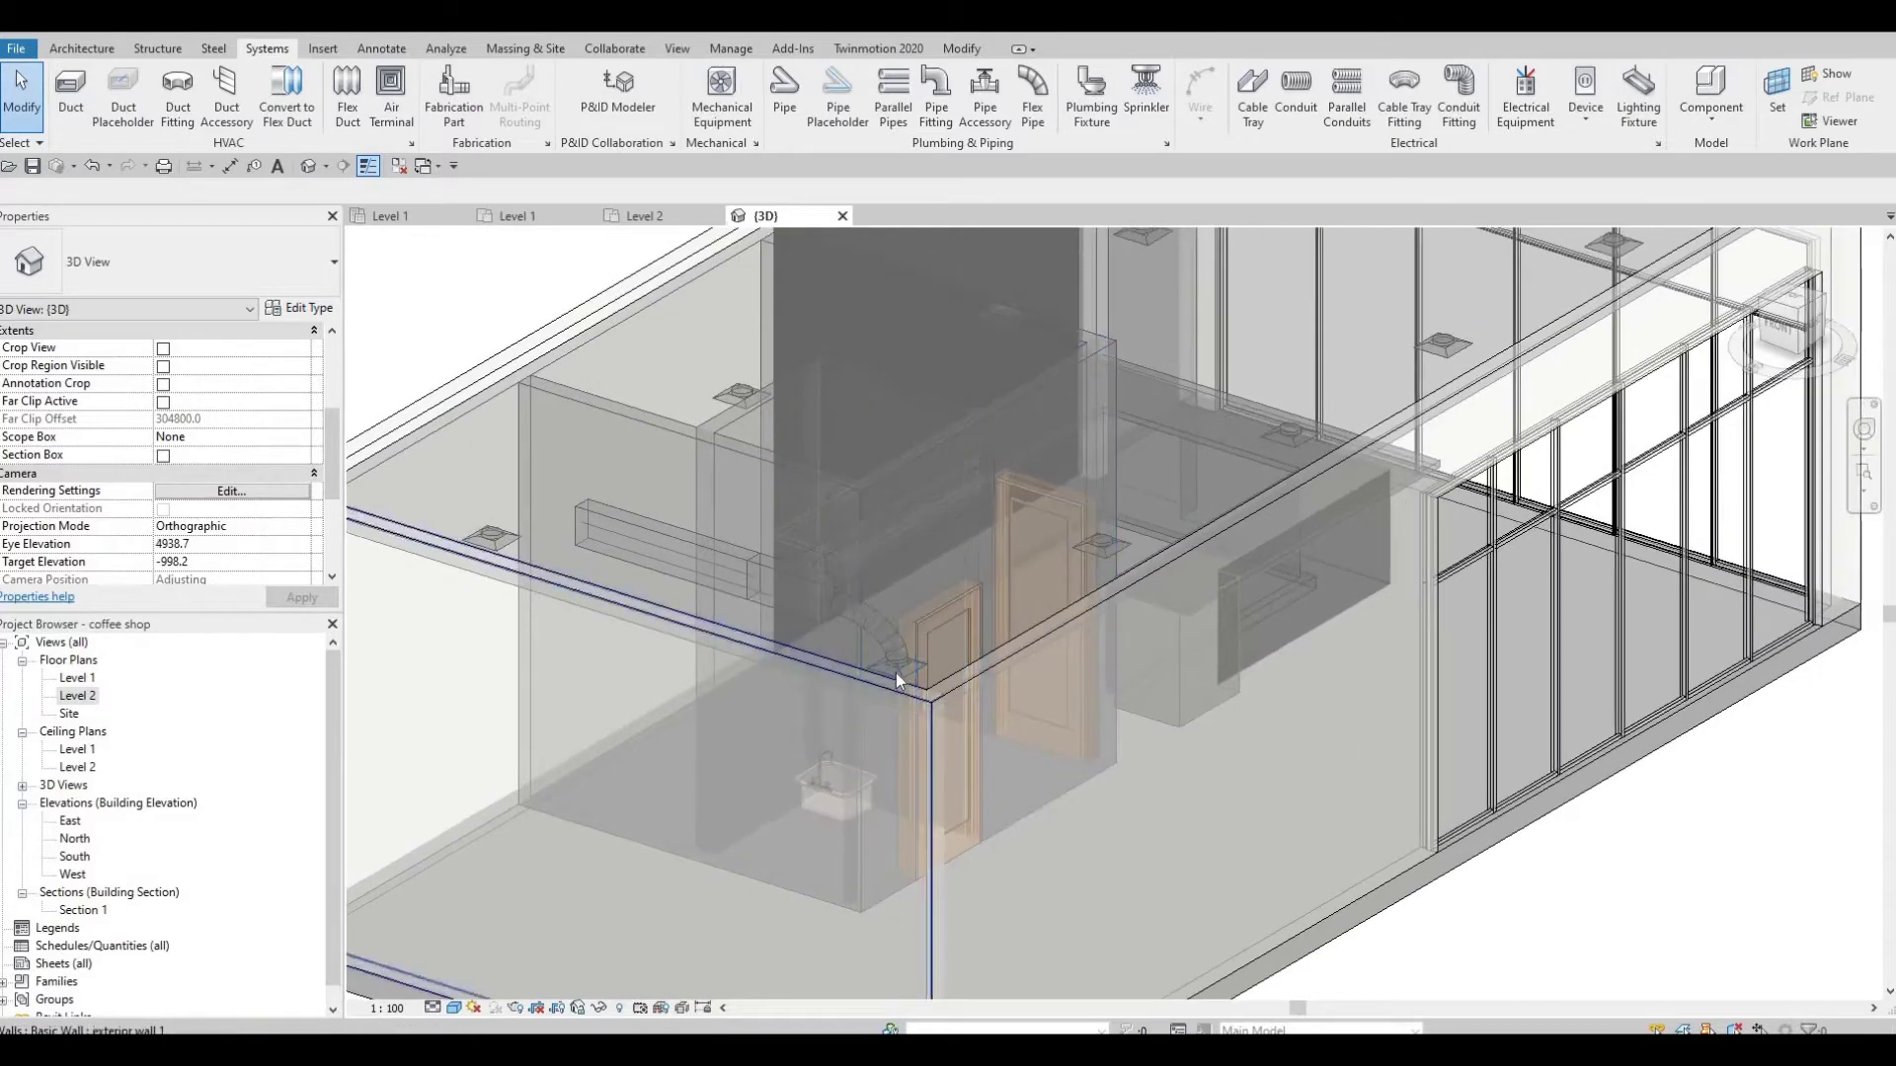
{"action": "left_click", "coordinate": [896, 670]}
{"action": "left_click", "coordinate": [719, 559]}
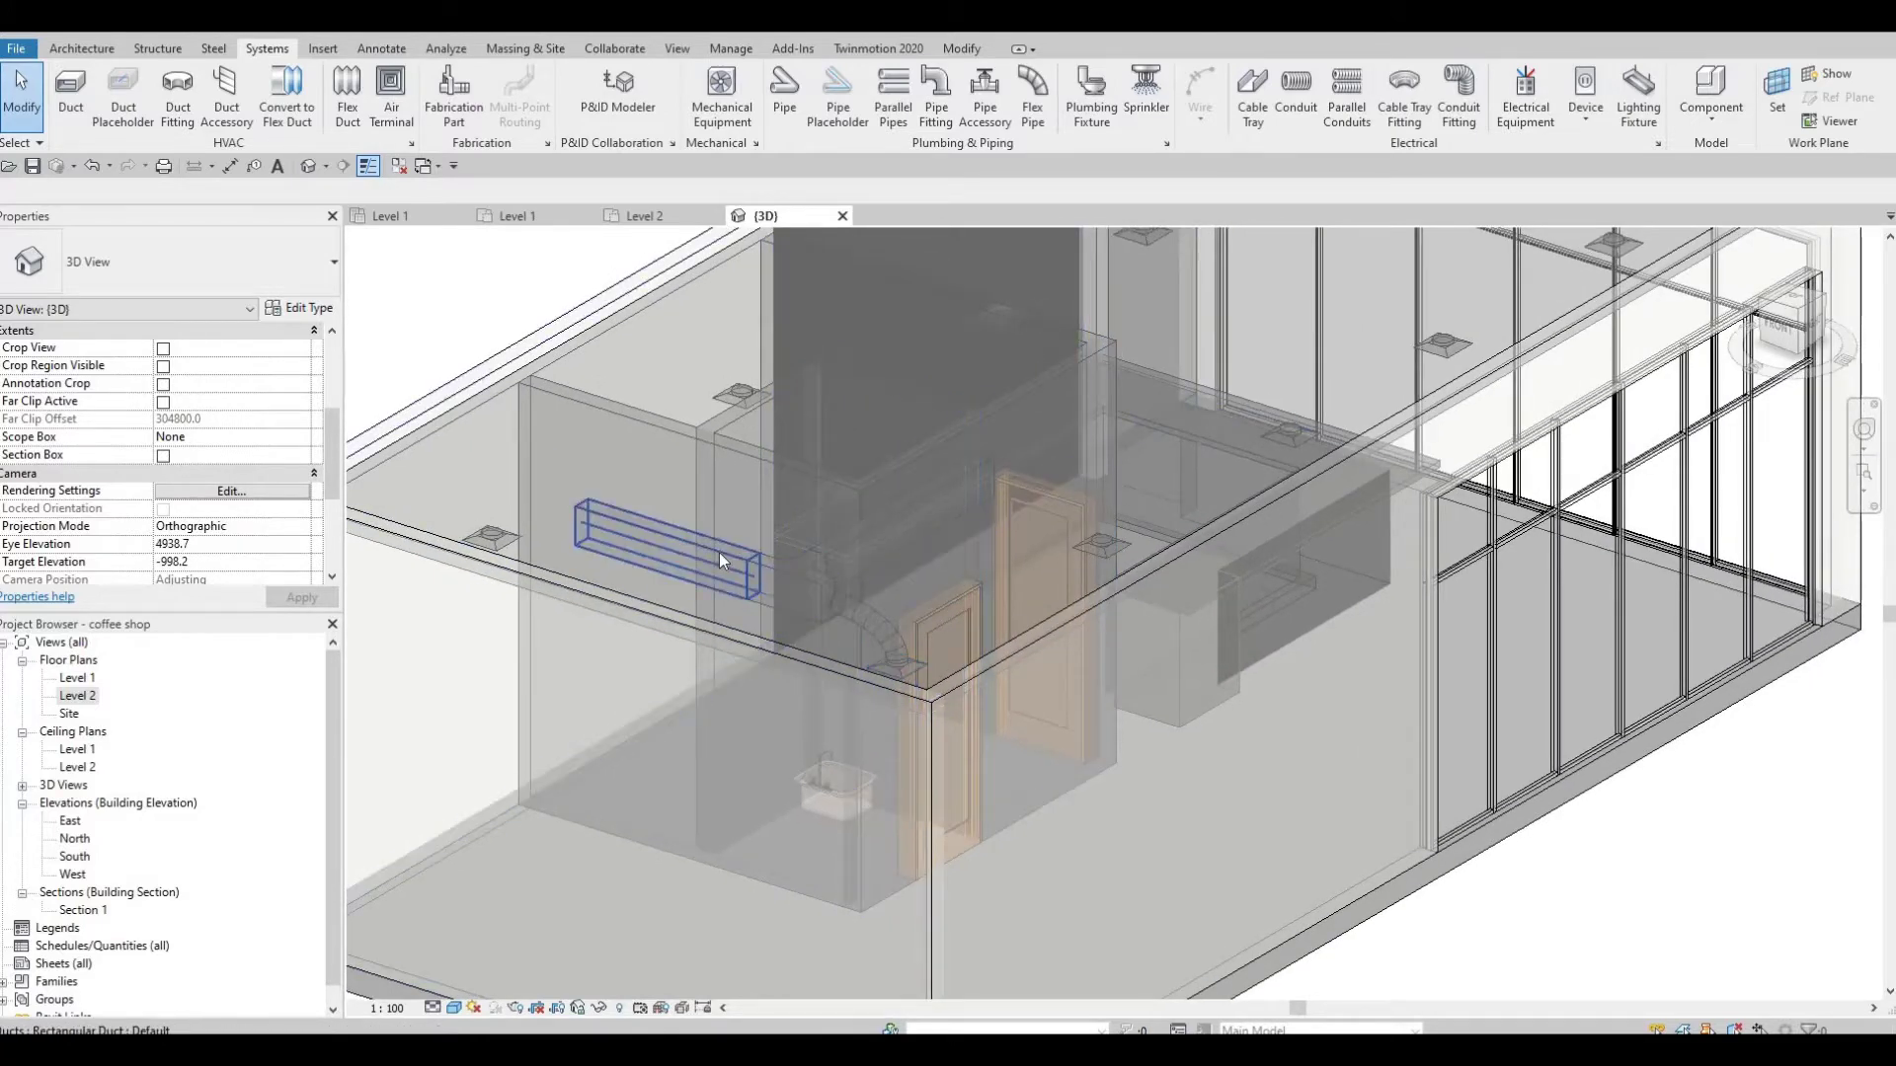
{"action": "left_click", "coordinate": [813, 572]}
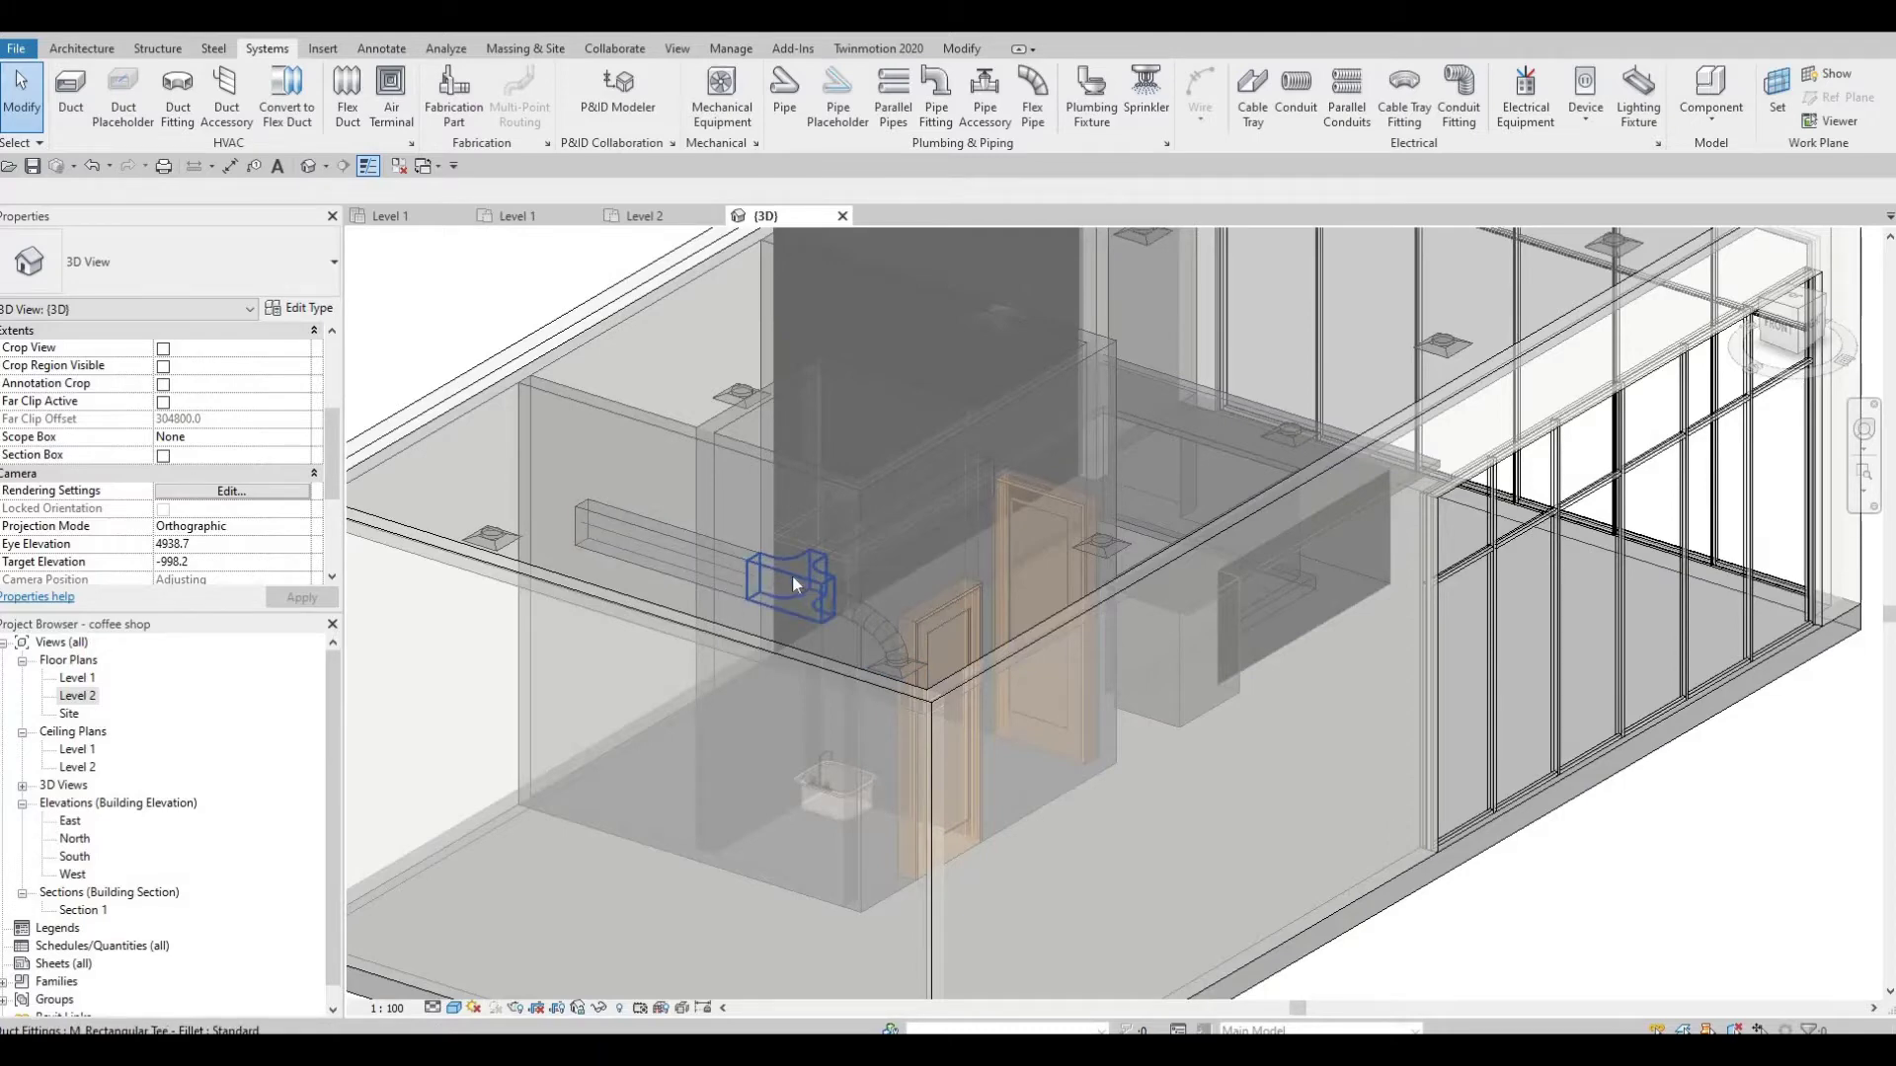
{"action": "key", "text": "Escape"}
{"action": "scroll", "coordinate": [575, 541], "scroll_direction": "down", "scroll_amount": 2}
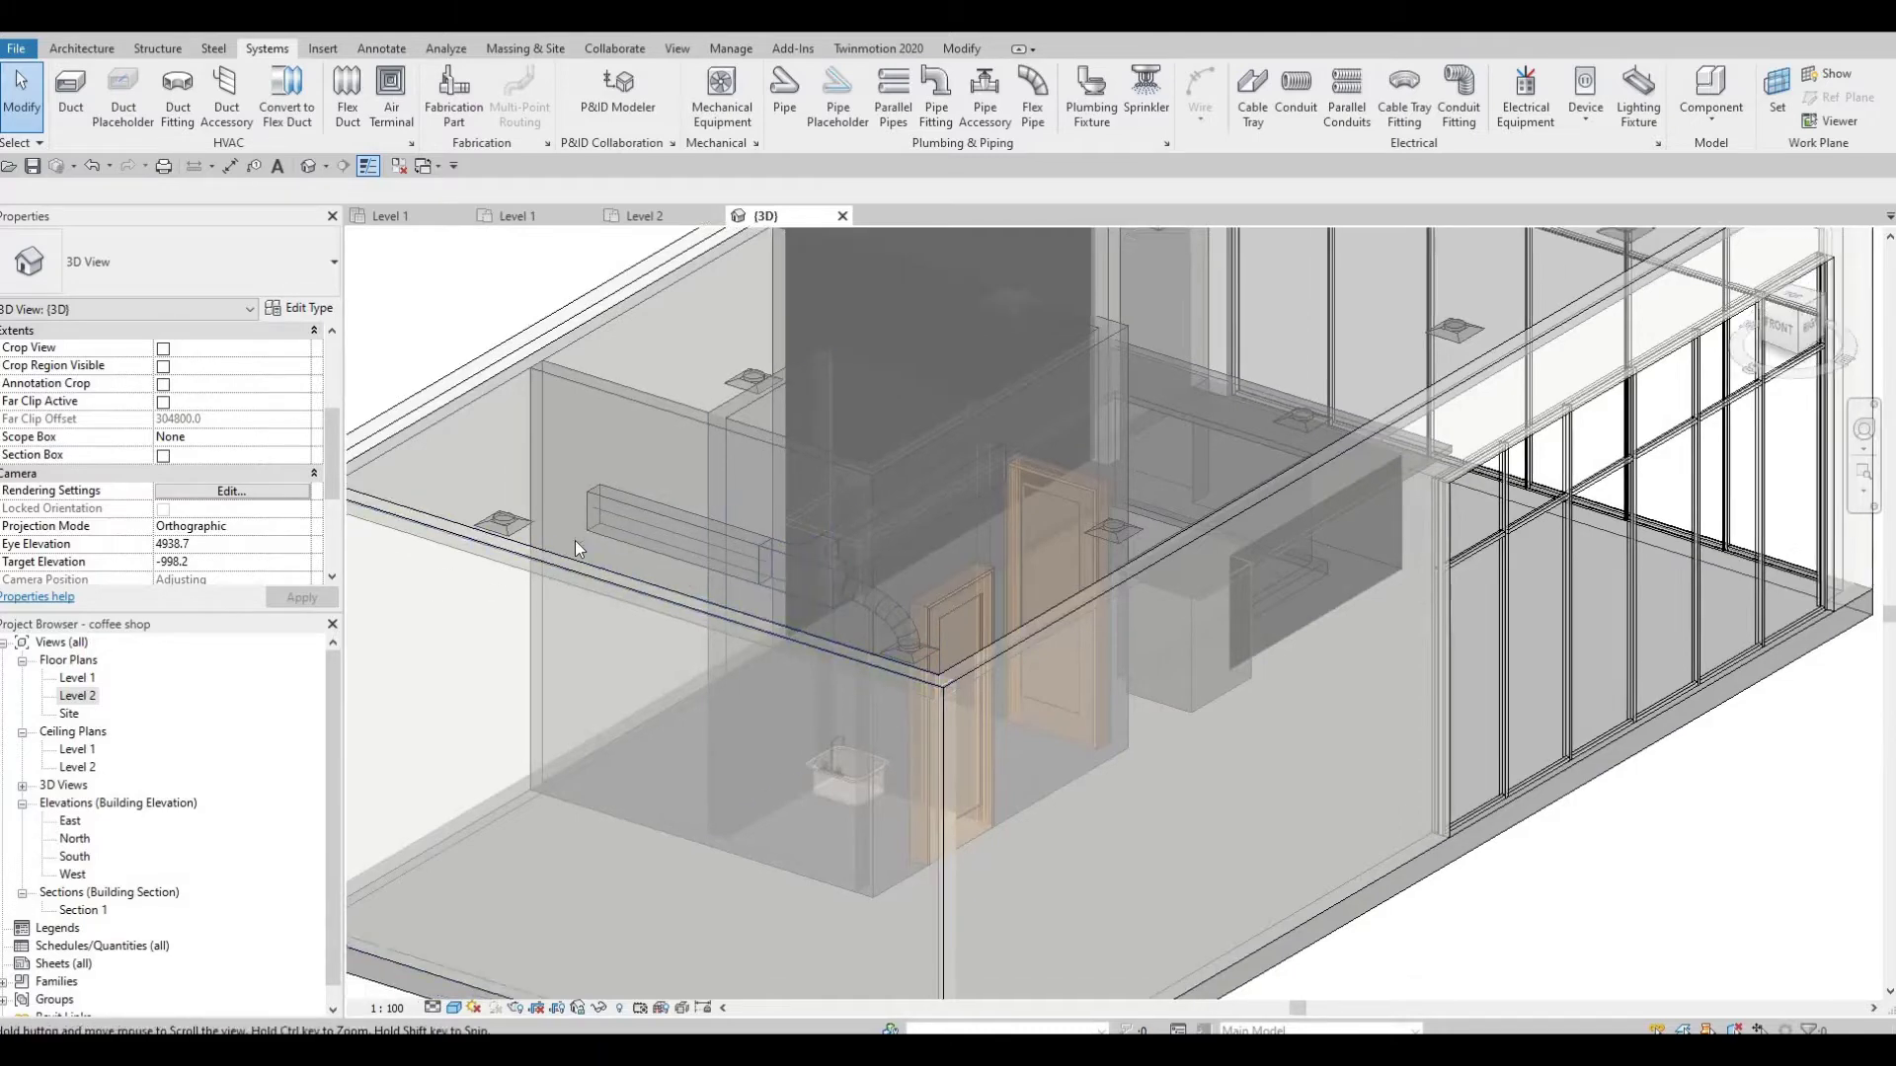
Step: Open the Level 2 floor plan and move the Section 1 line outside the building, beyond grid 1
{"action": "double_click", "coordinate": [77, 696]}
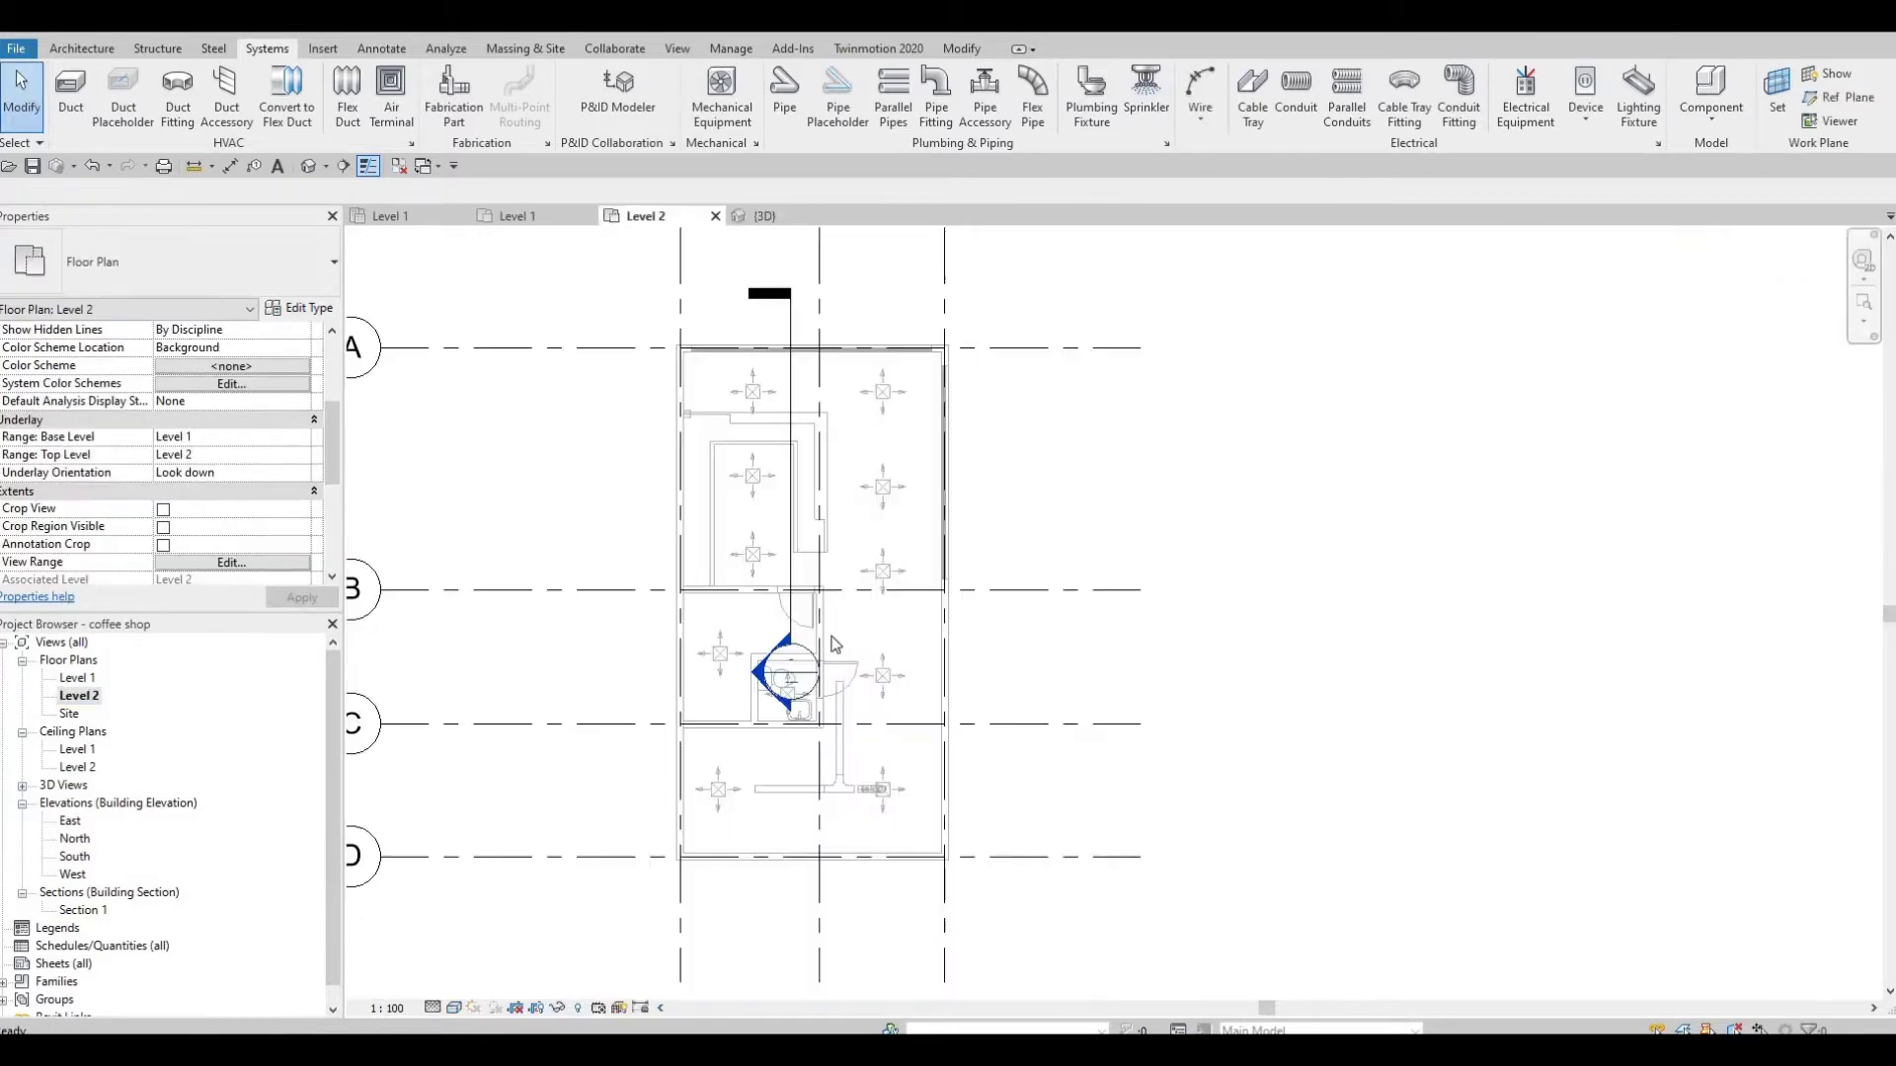
{"action": "scroll", "coordinate": [857, 493], "scroll_direction": "up", "scroll_amount": 4}
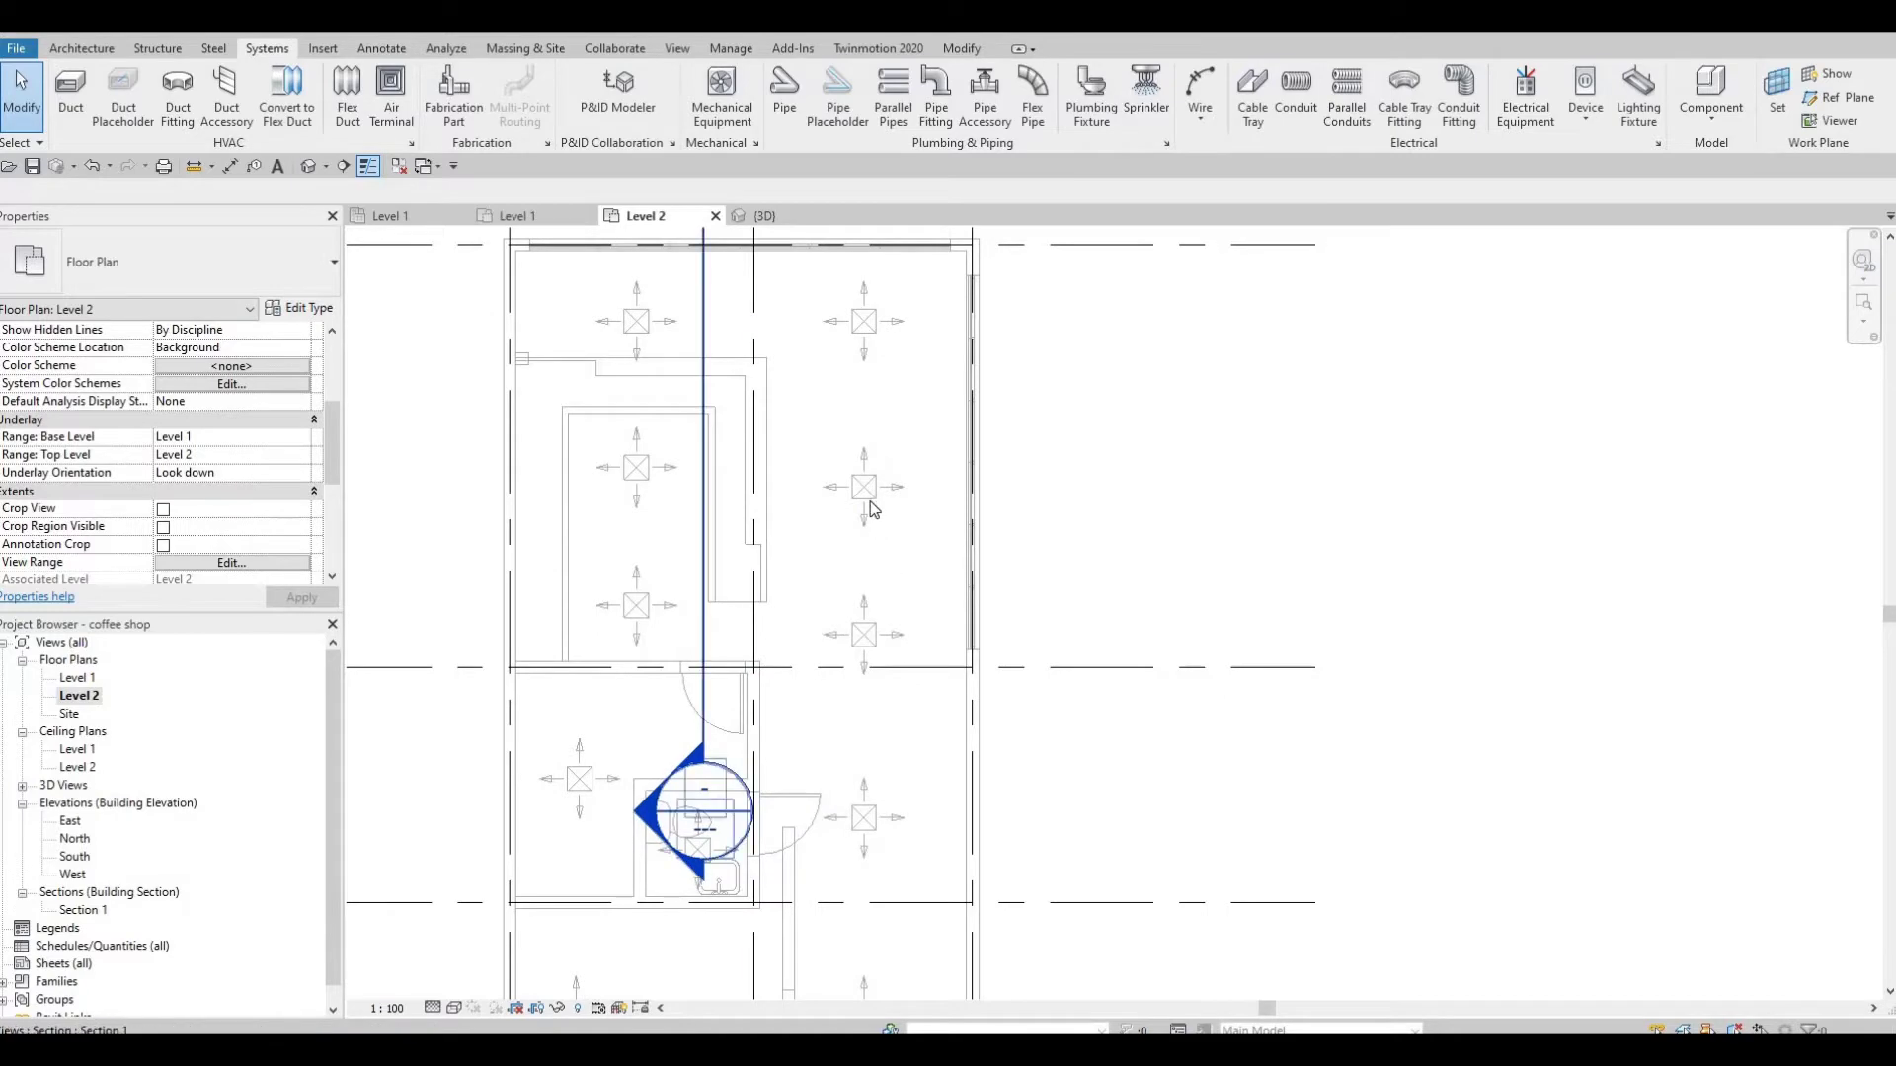
{"action": "left_click", "coordinate": [864, 491]}
{"action": "scroll", "coordinate": [806, 511], "scroll_direction": "down", "scroll_amount": 2}
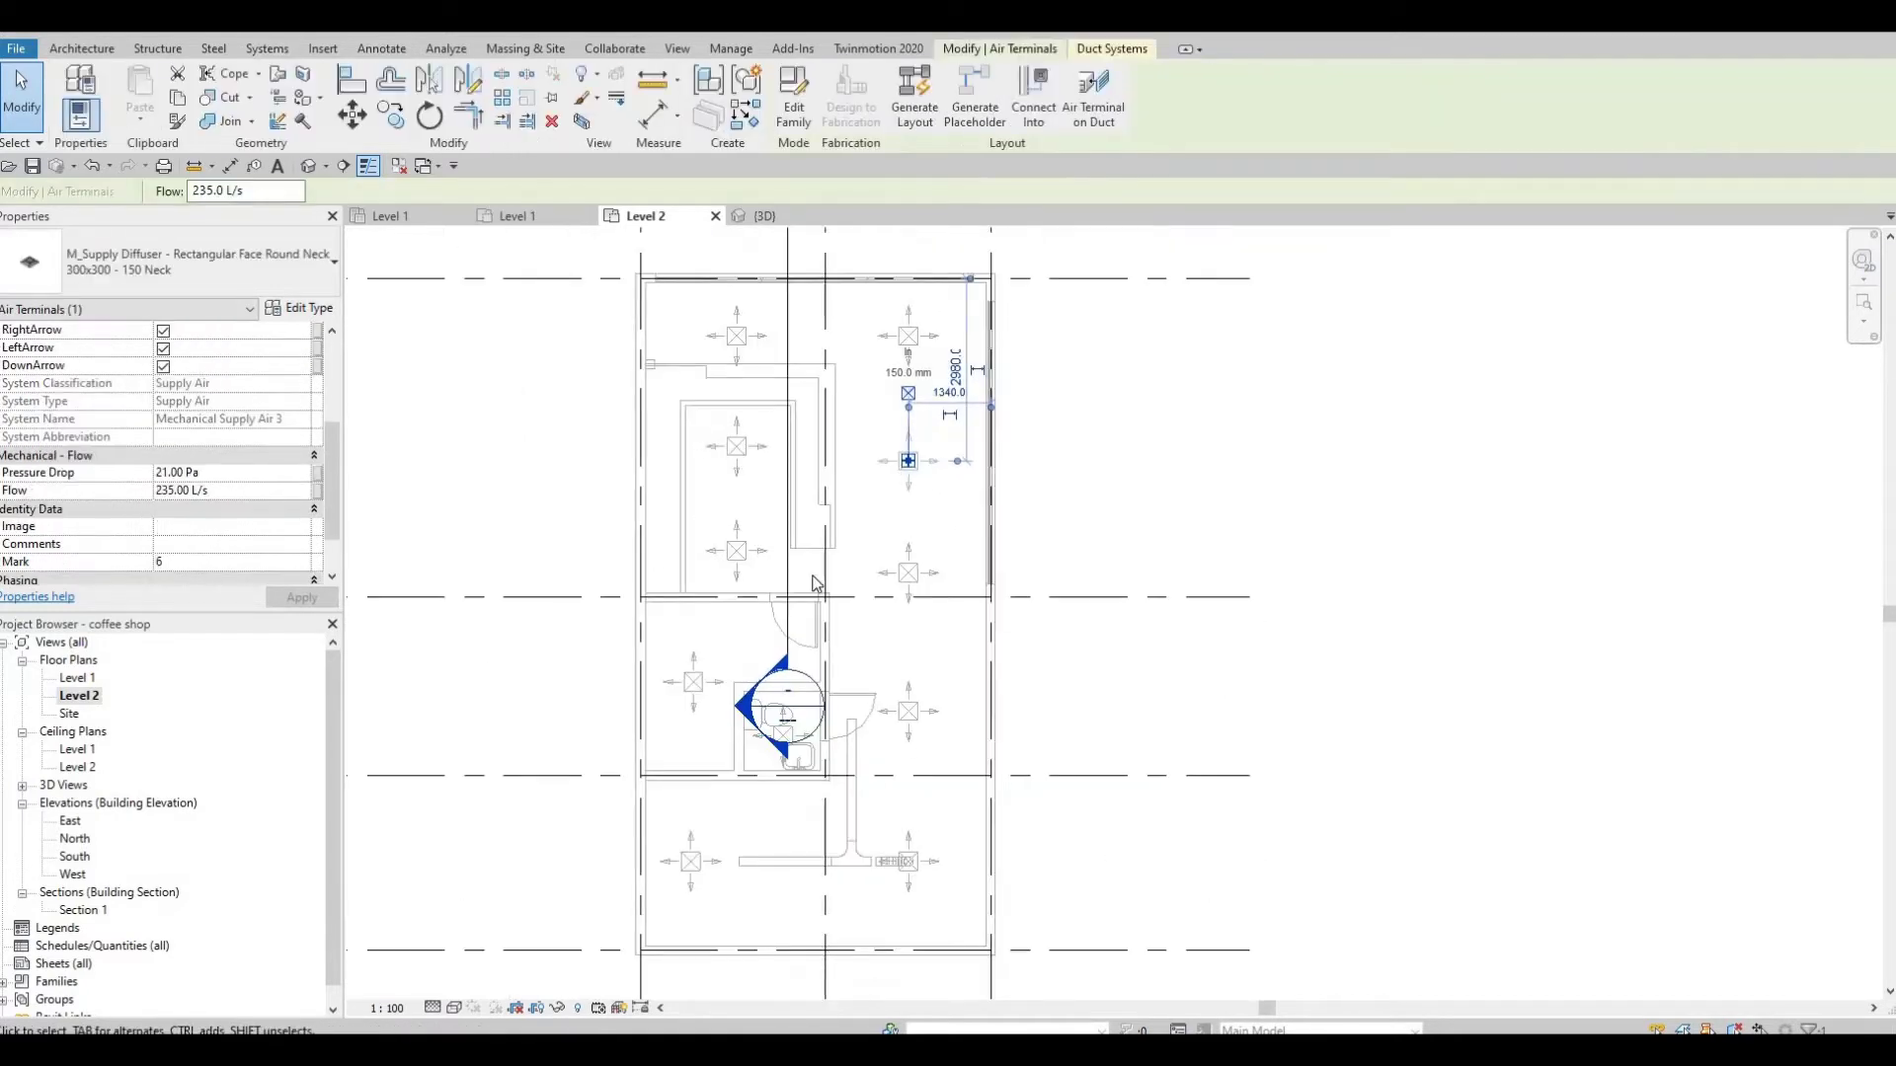
{"action": "key", "text": "Escape"}
{"action": "key", "text": "Escape"}
{"action": "scroll", "coordinate": [807, 511], "scroll_direction": "down", "scroll_amount": 1}
{"action": "left_click", "coordinate": [794, 513]}
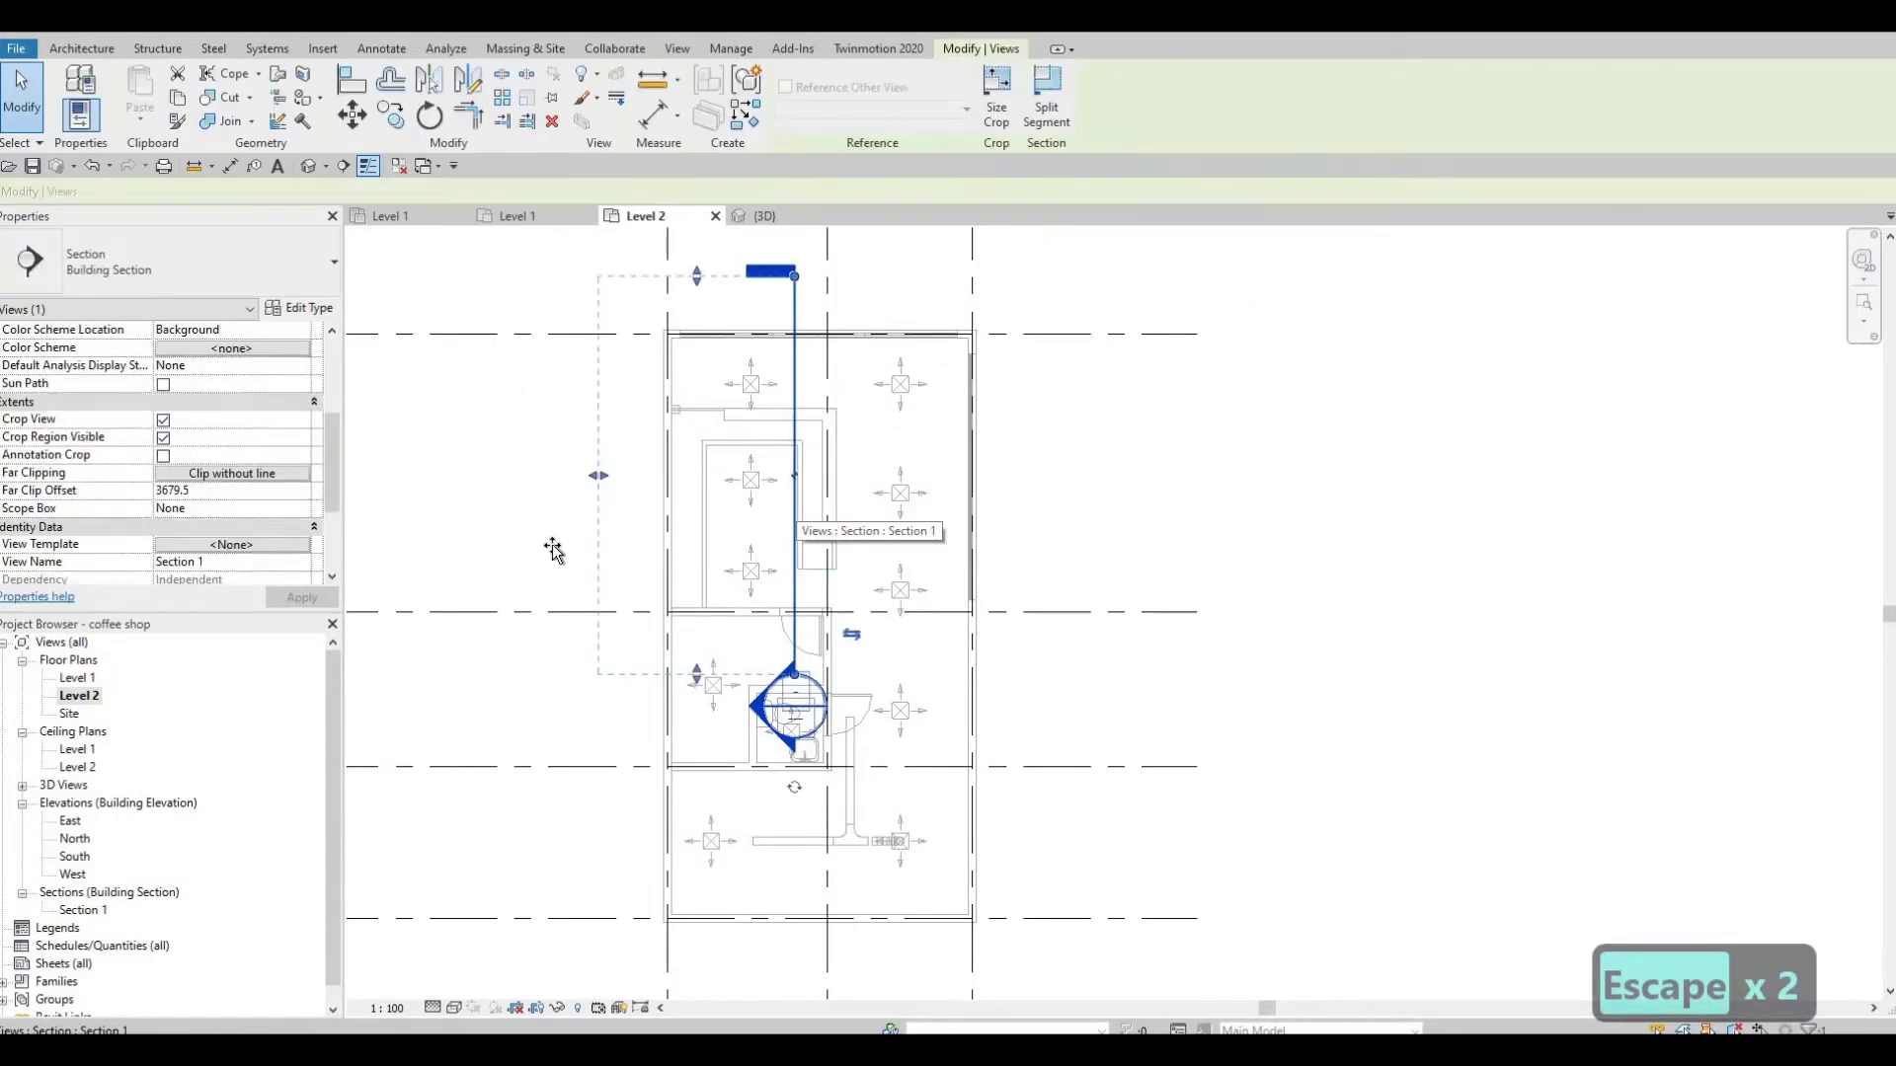
{"action": "left_click_drag", "start_coordinate": [553, 551], "coordinate": [551, 551]}
{"action": "key", "text": "Escape"}
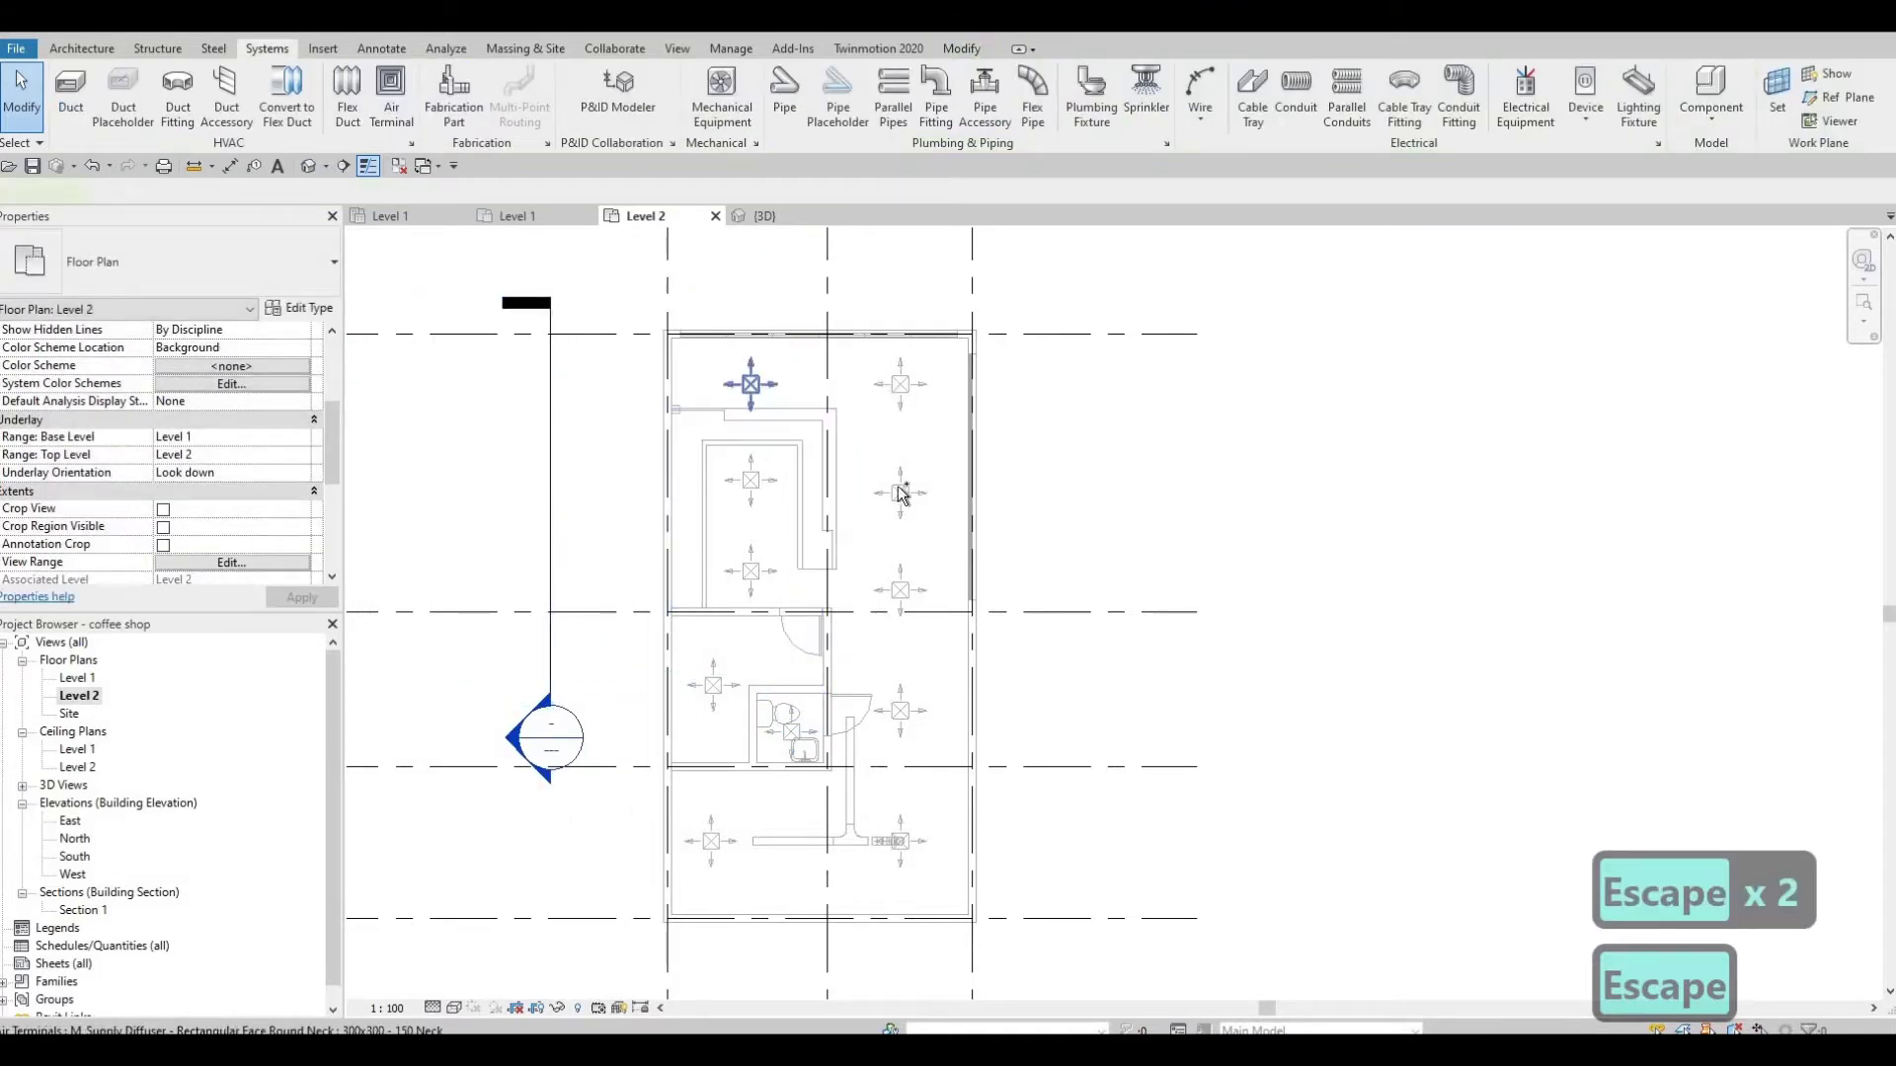
Step: Turn off UpArrow, RightArrow, LeftArrow and DownArrow for all eleven supply diffusers in the plan
{"action": "left_click", "coordinate": [750, 384], "text": "ctrl"}
{"action": "left_click", "coordinate": [900, 384], "text": "ctrl"}
{"action": "left_click", "coordinate": [899, 493], "text": "ctrl"}
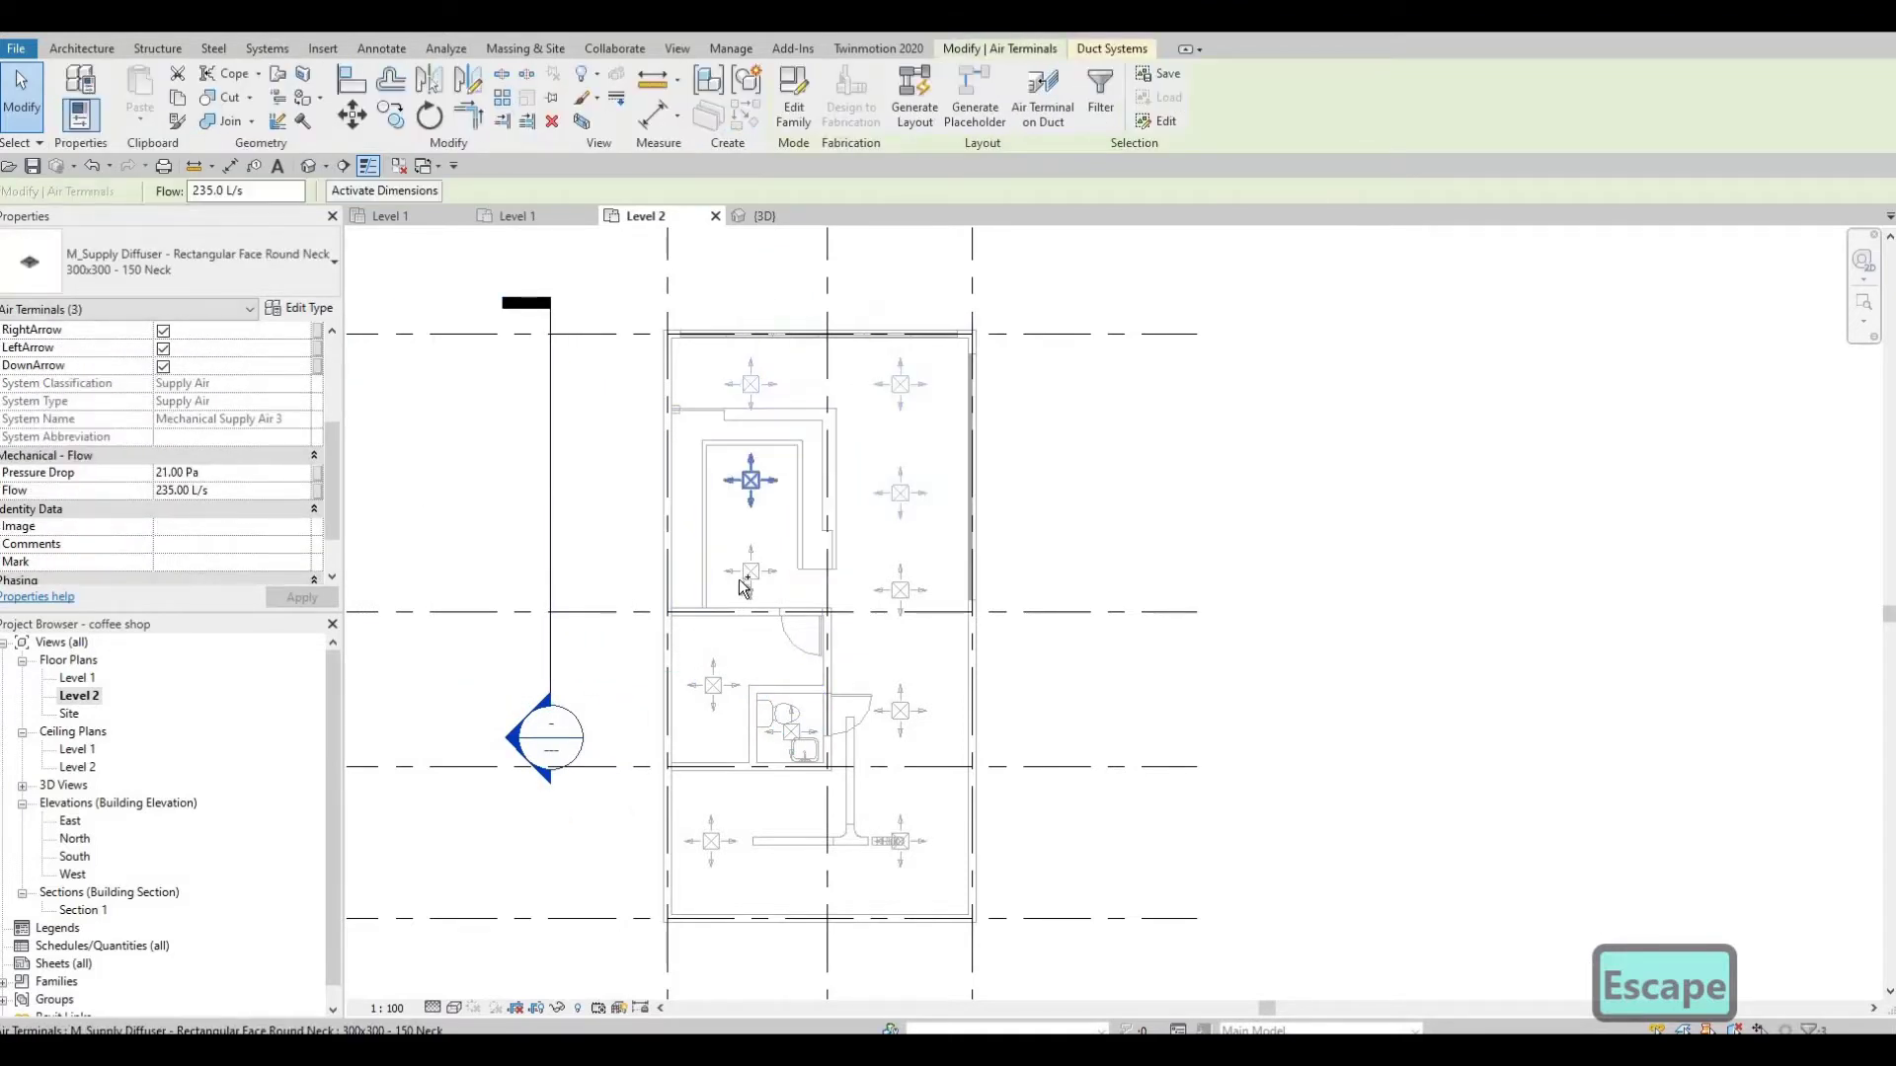
{"action": "left_click", "coordinate": [908, 604], "text": "ctrl"}
{"action": "left_click", "coordinate": [711, 685], "text": "ctrl"}
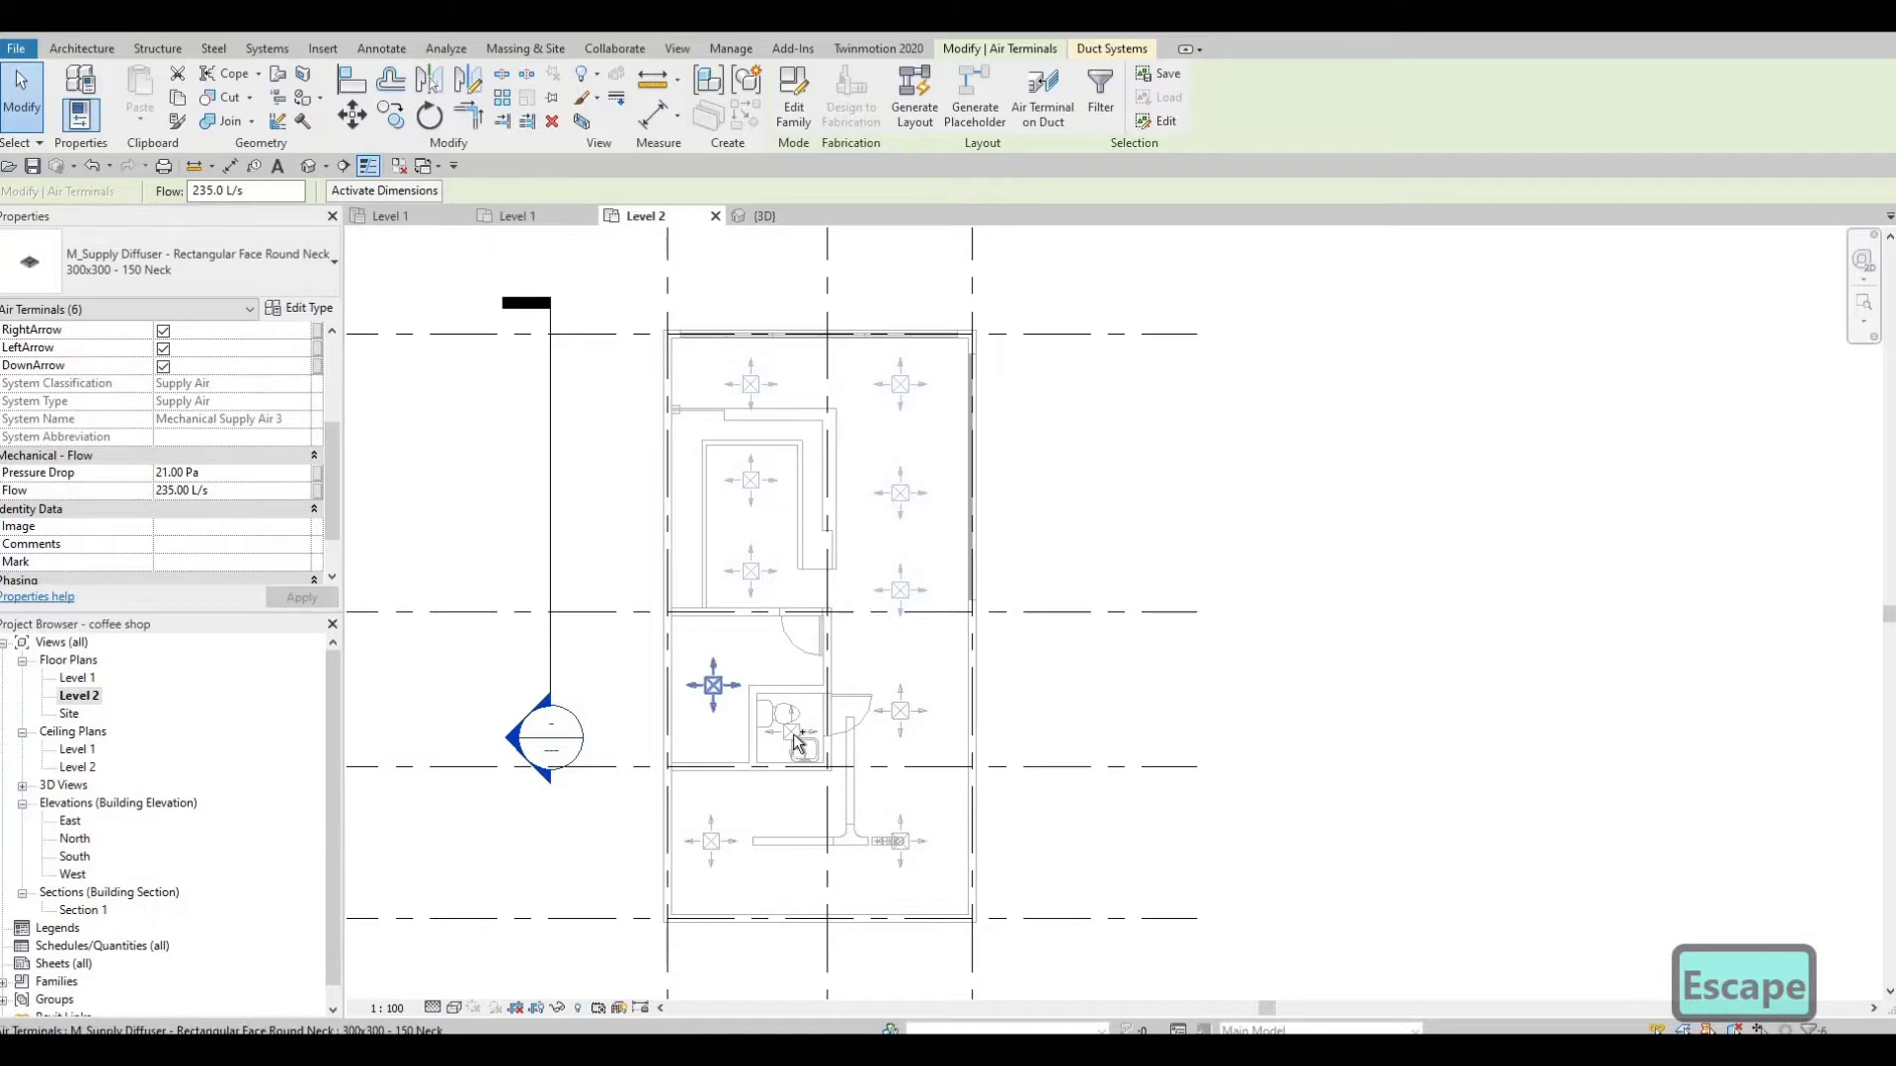
{"action": "left_click", "coordinate": [796, 738], "text": "ctrl"}
{"action": "left_click", "coordinate": [900, 710], "text": "ctrl"}
{"action": "left_click", "coordinate": [901, 841], "text": "ctrl"}
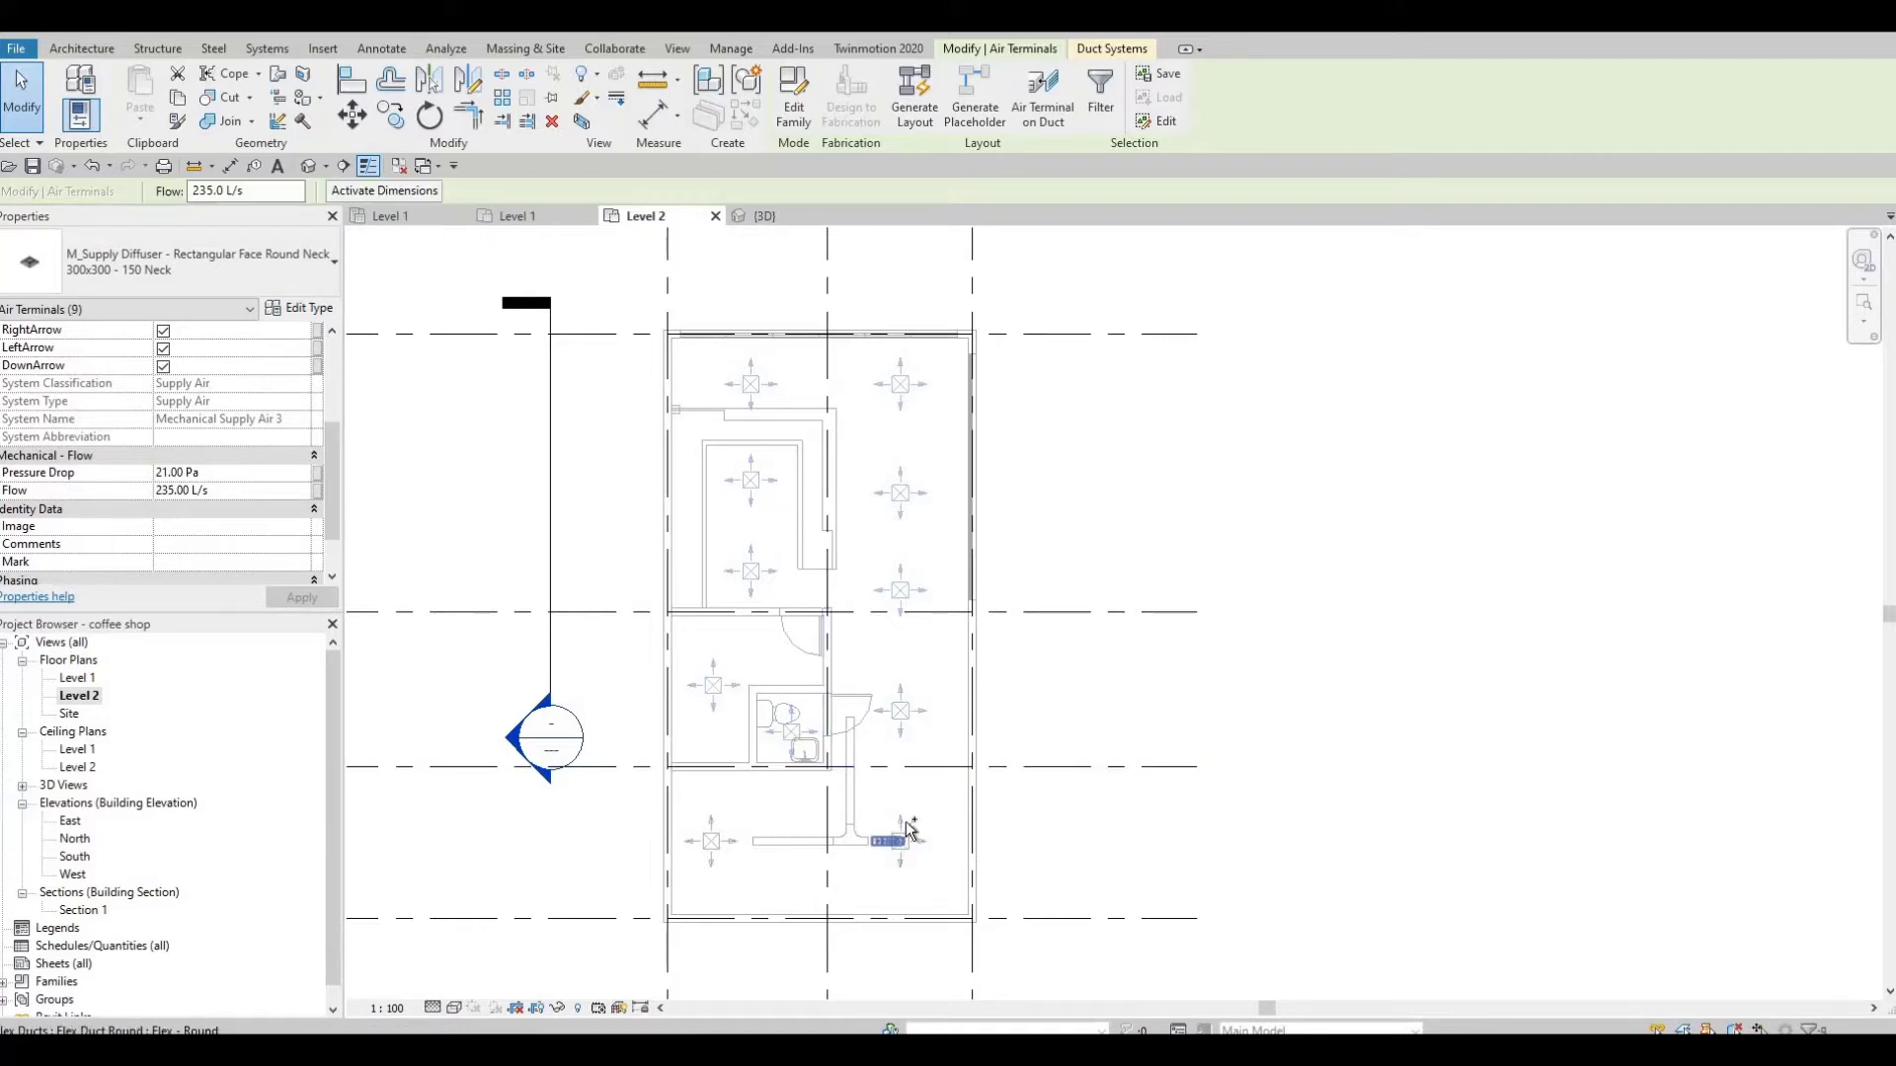
{"action": "left_click", "coordinate": [711, 841], "text": "ctrl"}
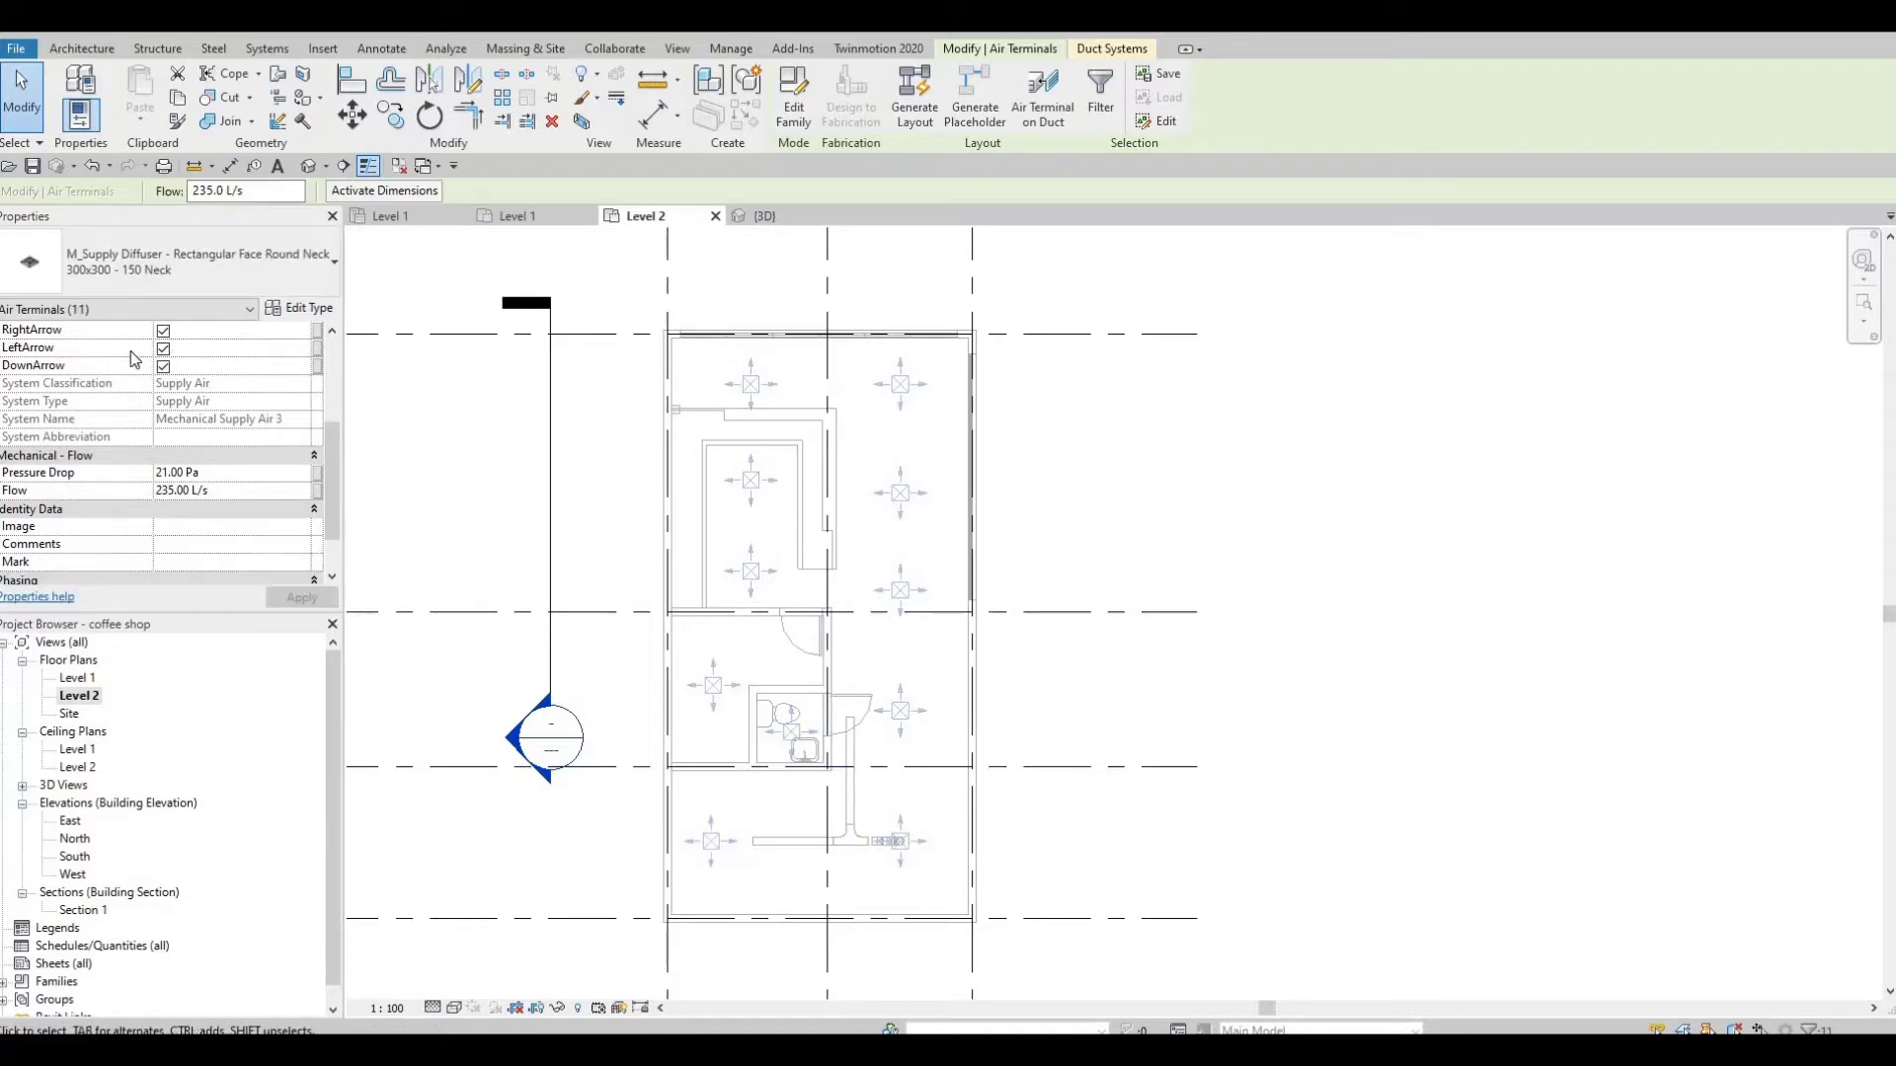
{"action": "scroll", "coordinate": [138, 380], "scroll_direction": "up", "scroll_amount": 3}
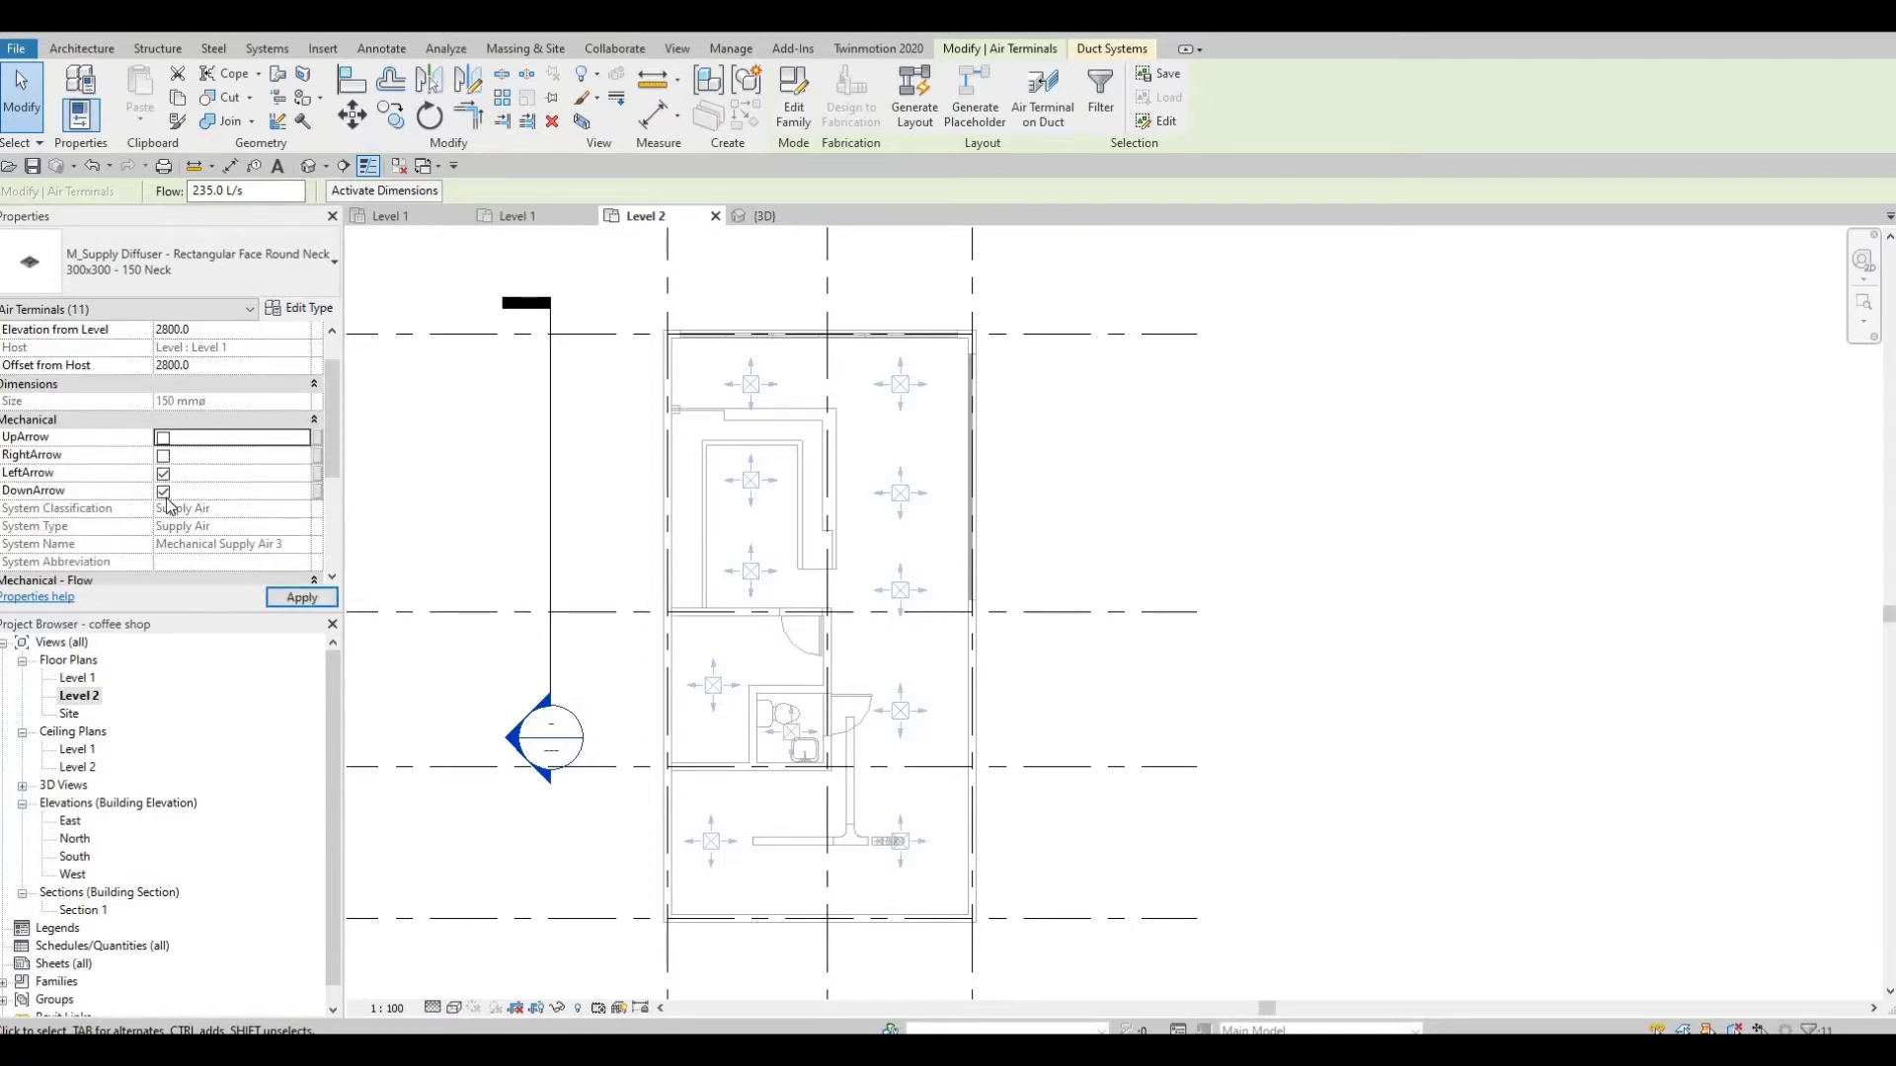
{"action": "left_click", "coordinate": [163, 491]}
{"action": "left_click", "coordinate": [301, 597]}
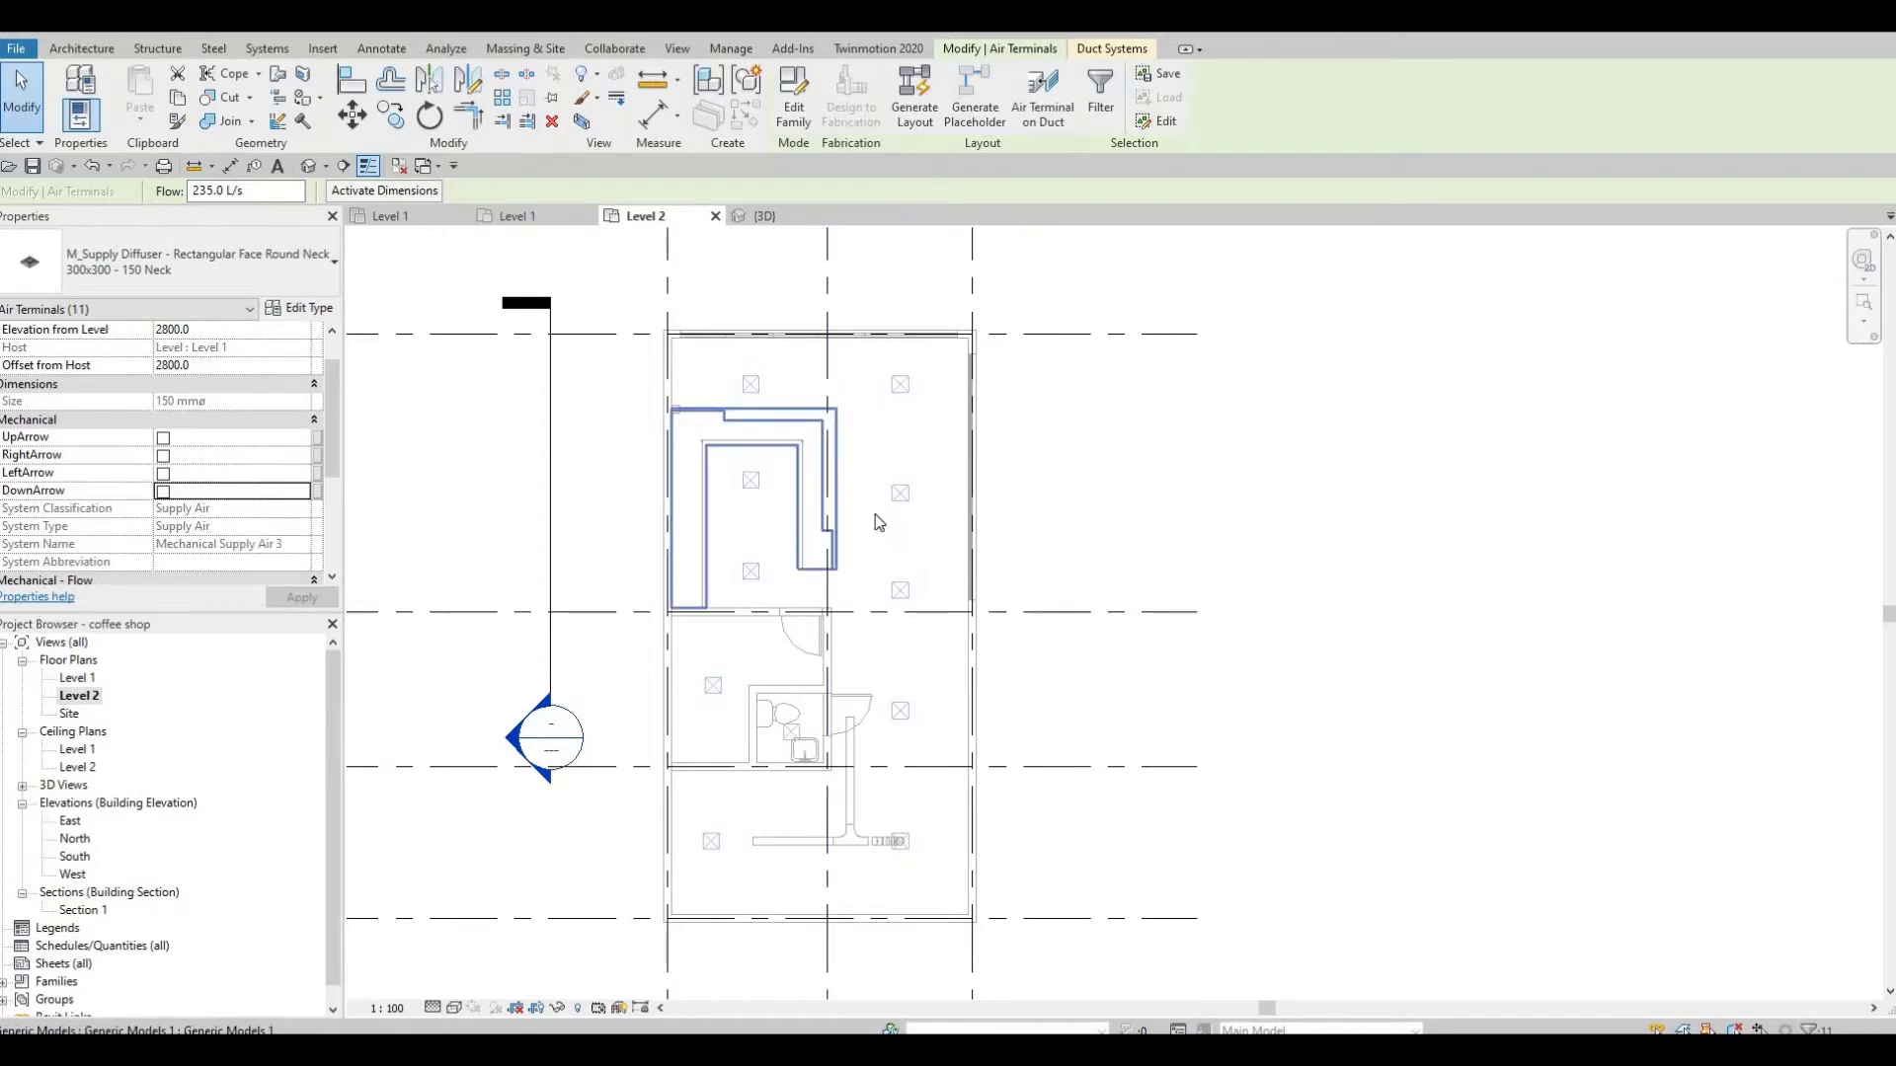
{"action": "middle_click_drag", "start_coordinate": [885, 633], "coordinate": [876, 609]}
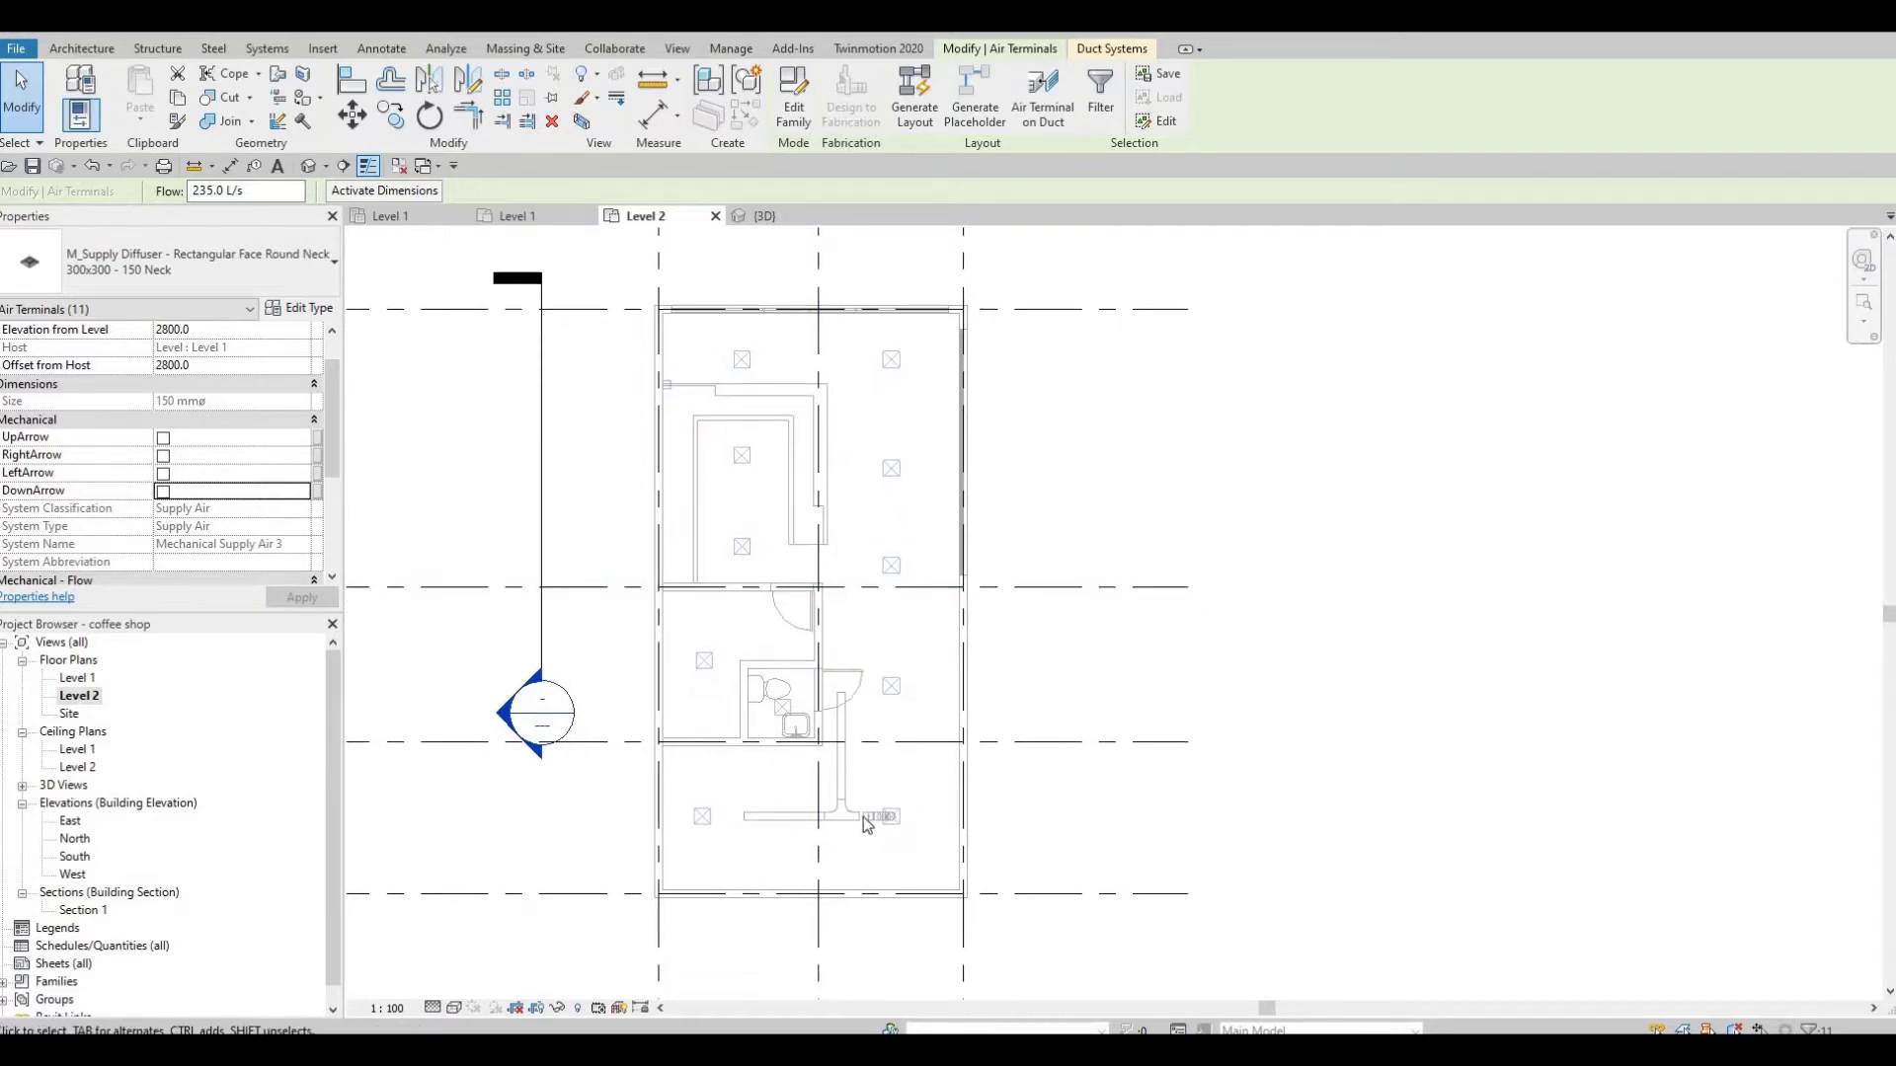
{"action": "scroll", "coordinate": [867, 825], "scroll_direction": "up", "scroll_amount": 3}
{"action": "scroll", "coordinate": [843, 768], "scroll_direction": "down", "scroll_amount": 1}
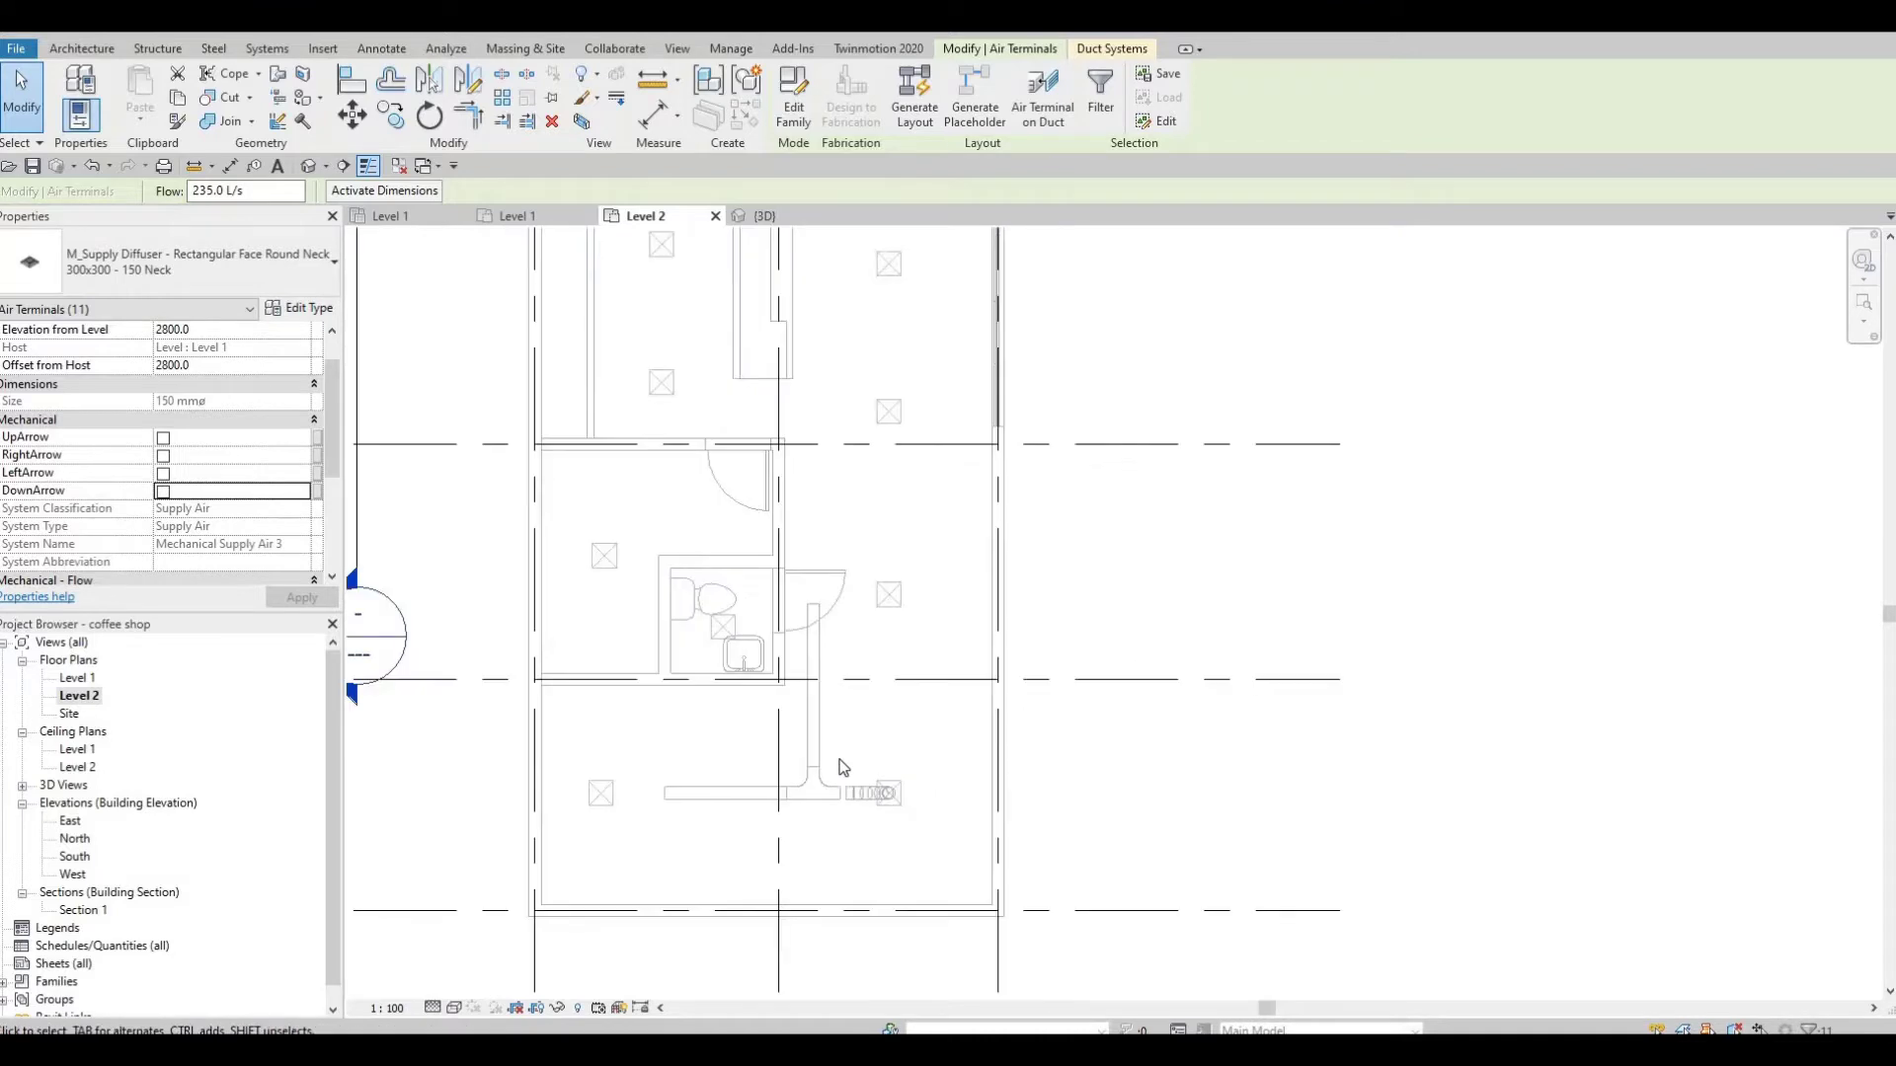
{"action": "key", "text": "Escape"}
{"action": "key", "text": "Escape"}
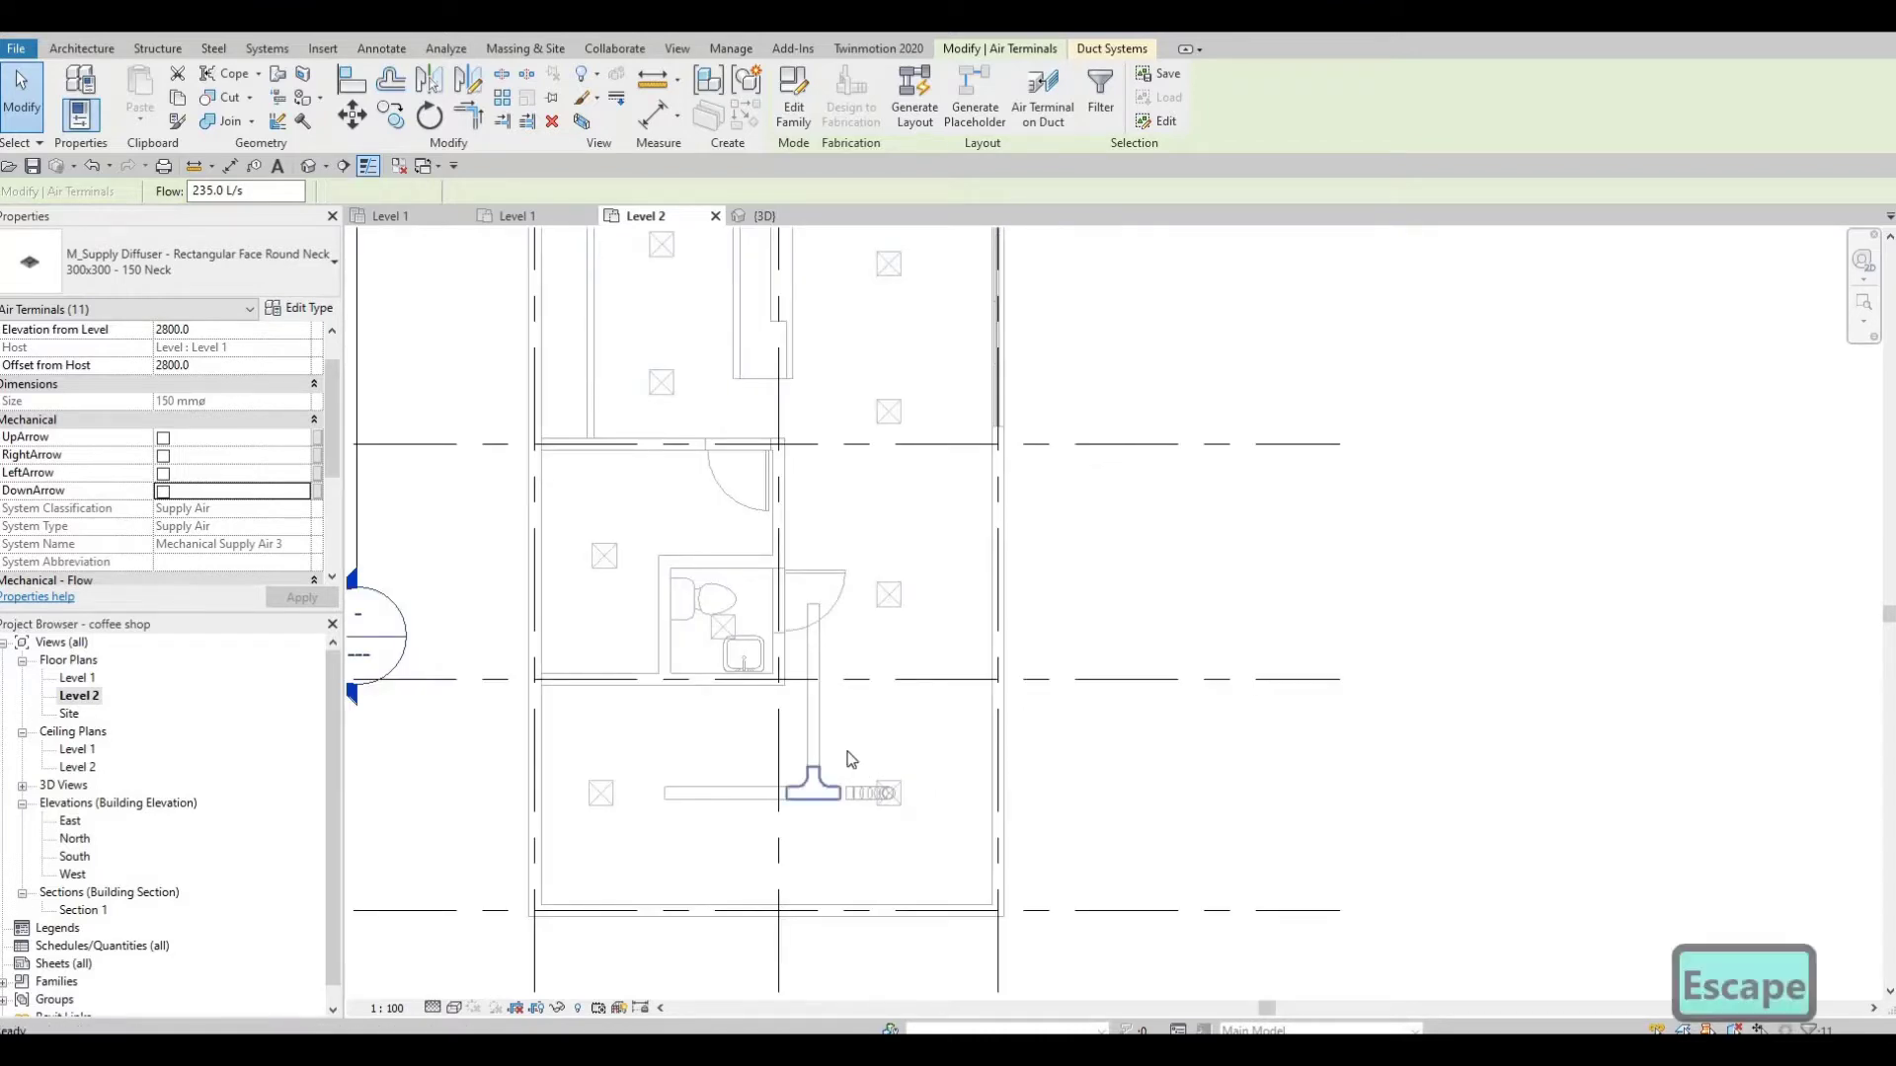
Step: Delete the existing rectangular ducts, the tee fitting and the flex duct between grids C and D
{"action": "scroll", "coordinate": [839, 751], "scroll_direction": "down", "scroll_amount": 1}
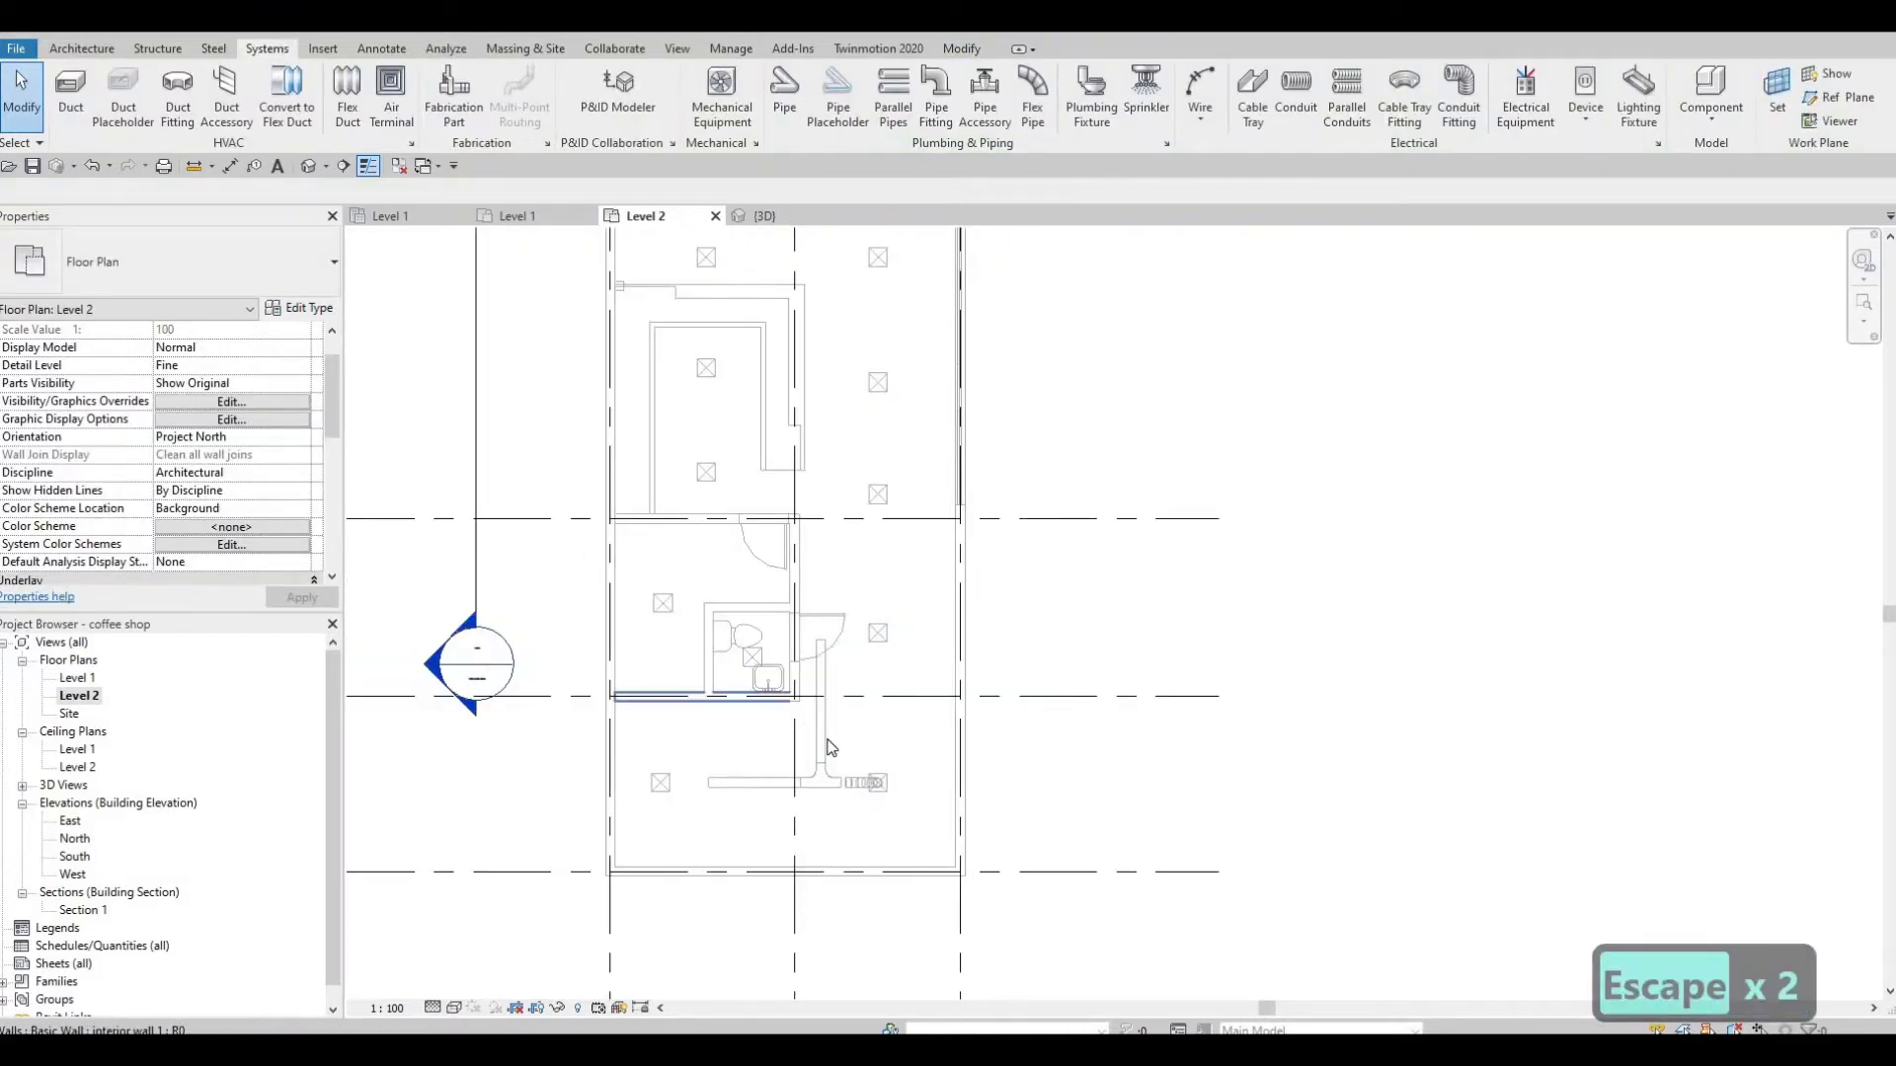
{"action": "left_click", "coordinate": [817, 785]}
{"action": "key", "text": "Delete"}
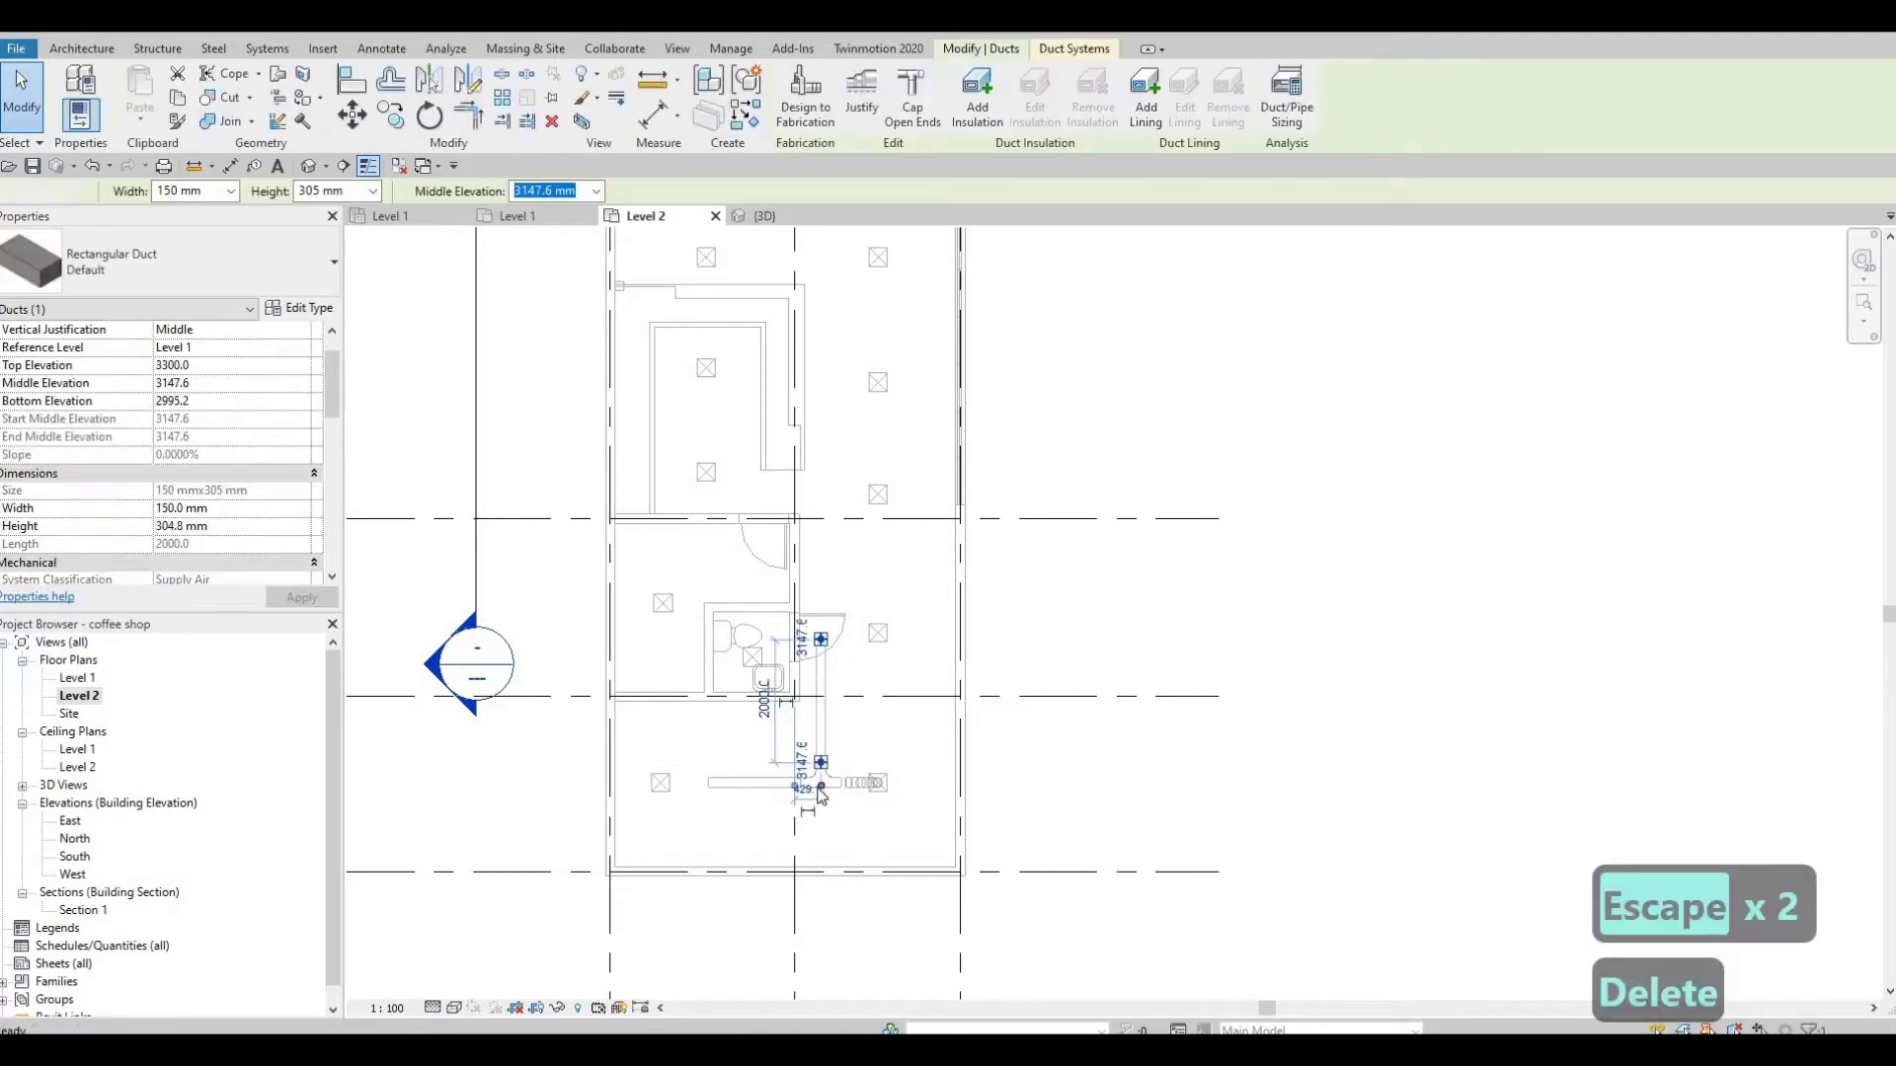
{"action": "left_click", "coordinate": [808, 790]}
{"action": "key", "text": "Delete"}
{"action": "left_click", "coordinate": [798, 787]}
{"action": "key", "text": "Delete"}
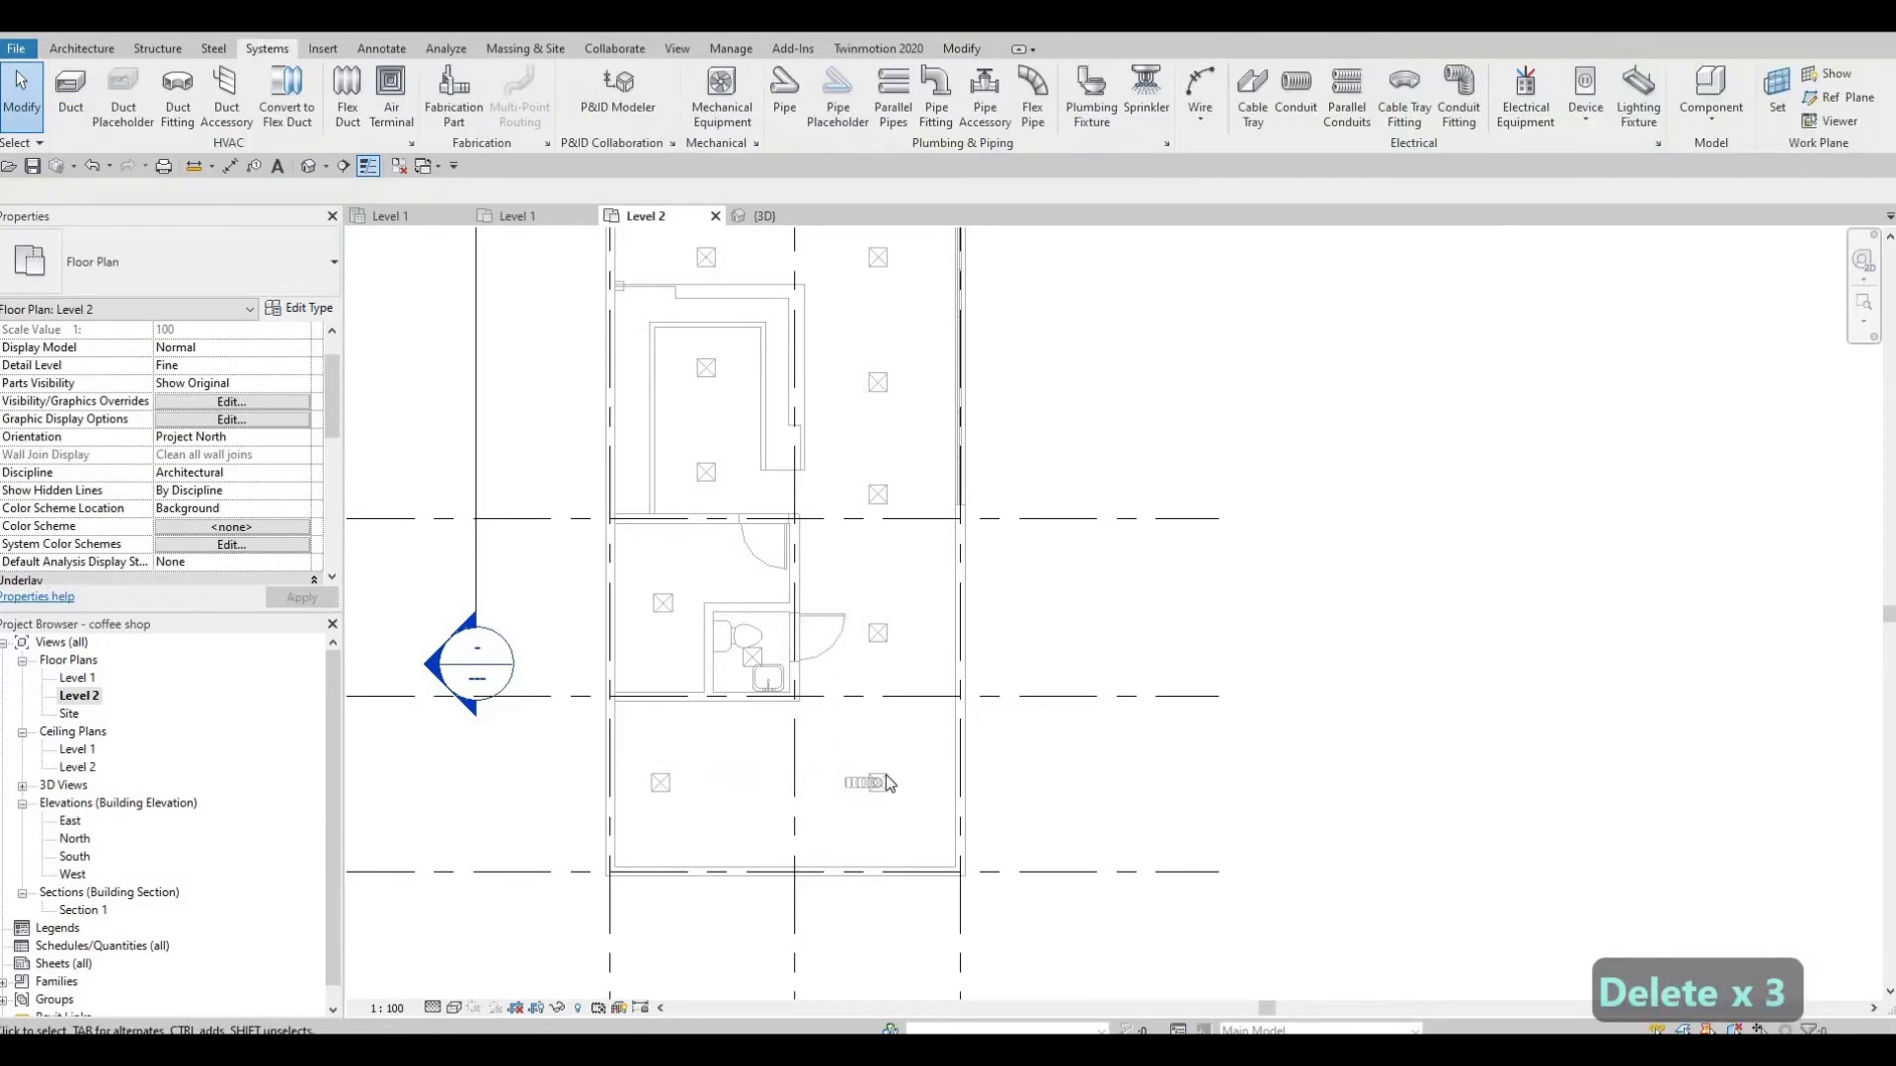
{"action": "left_click", "coordinate": [870, 783]}
{"action": "key", "text": "Delete"}
{"action": "middle_click_drag", "start_coordinate": [878, 748], "coordinate": [868, 774]}
{"action": "scroll", "coordinate": [868, 774], "scroll_direction": "down", "scroll_amount": 1}
{"action": "middle_click_drag", "start_coordinate": [837, 323], "coordinate": [816, 399]}
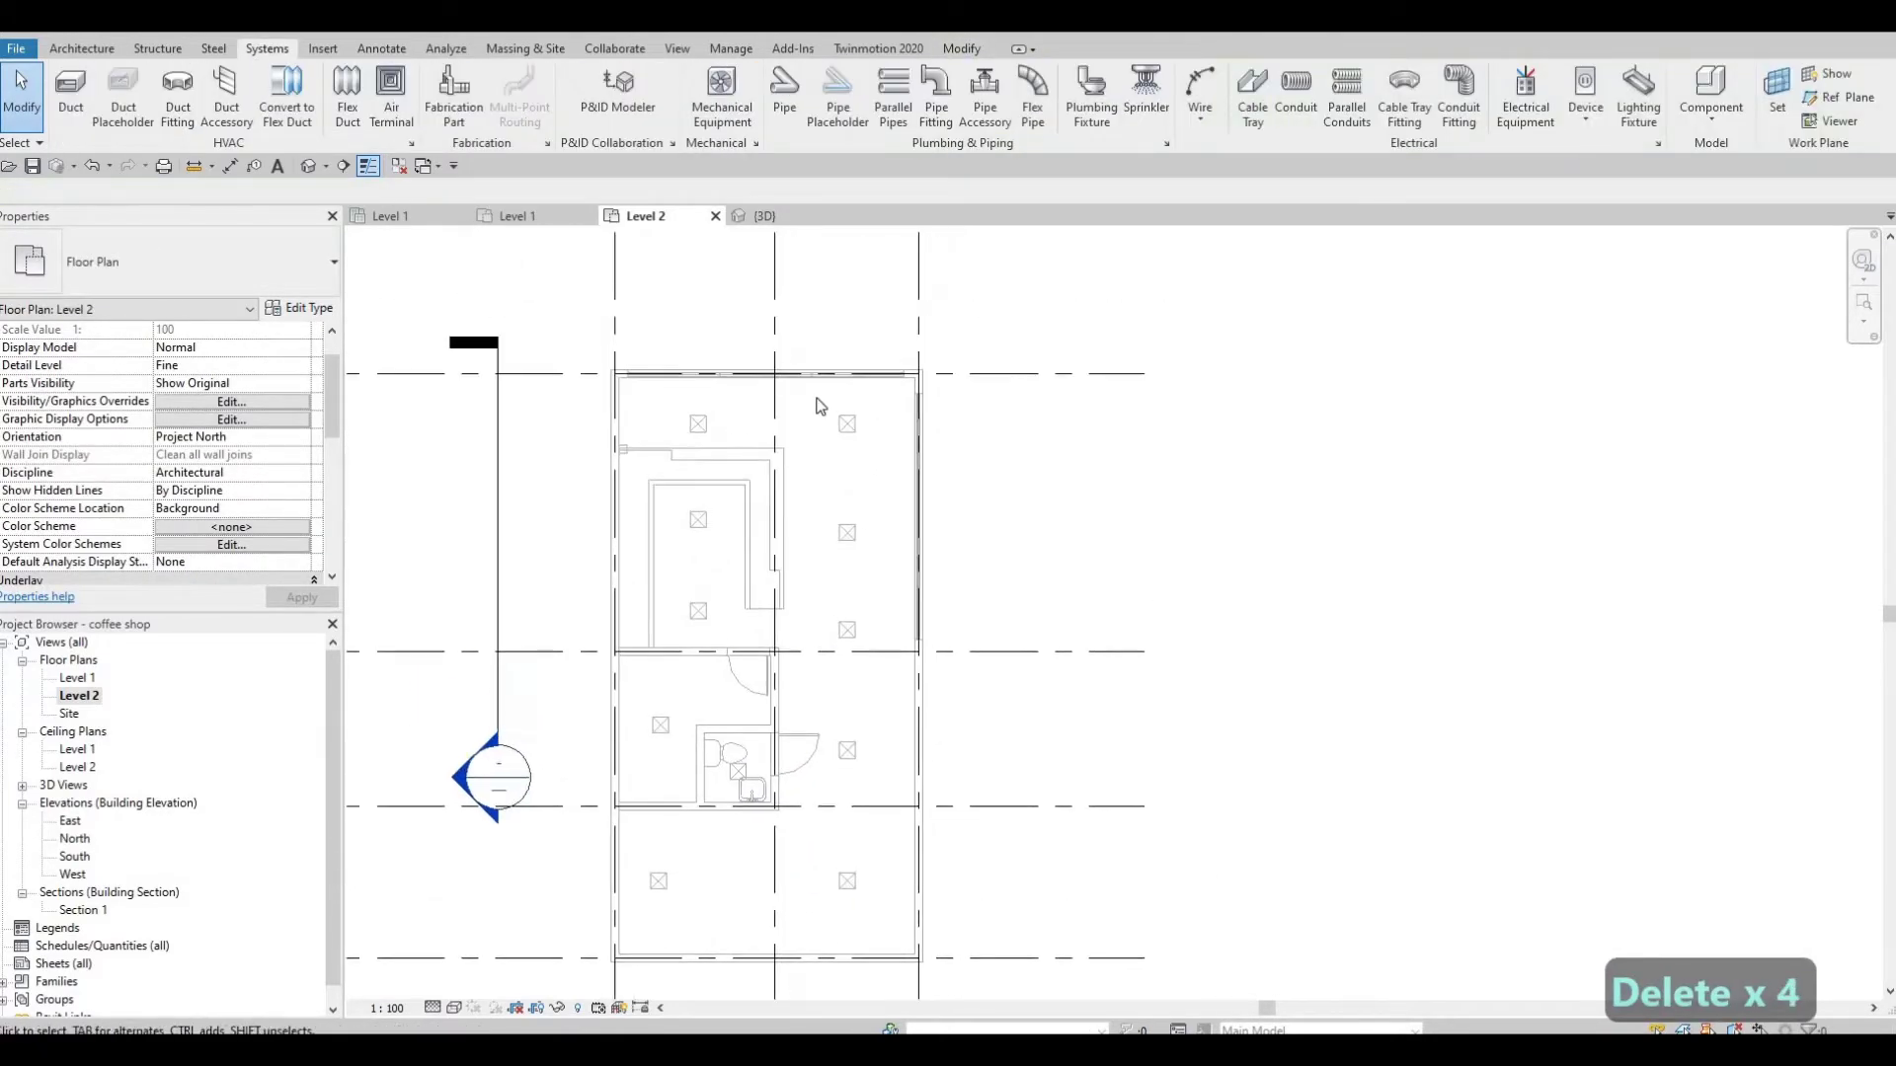
Step: Nudge the five diffusers between grids 2 and 3 eight increments toward grid 3
{"action": "left_click_drag", "start_coordinate": [869, 890], "coordinate": [869, 926]}
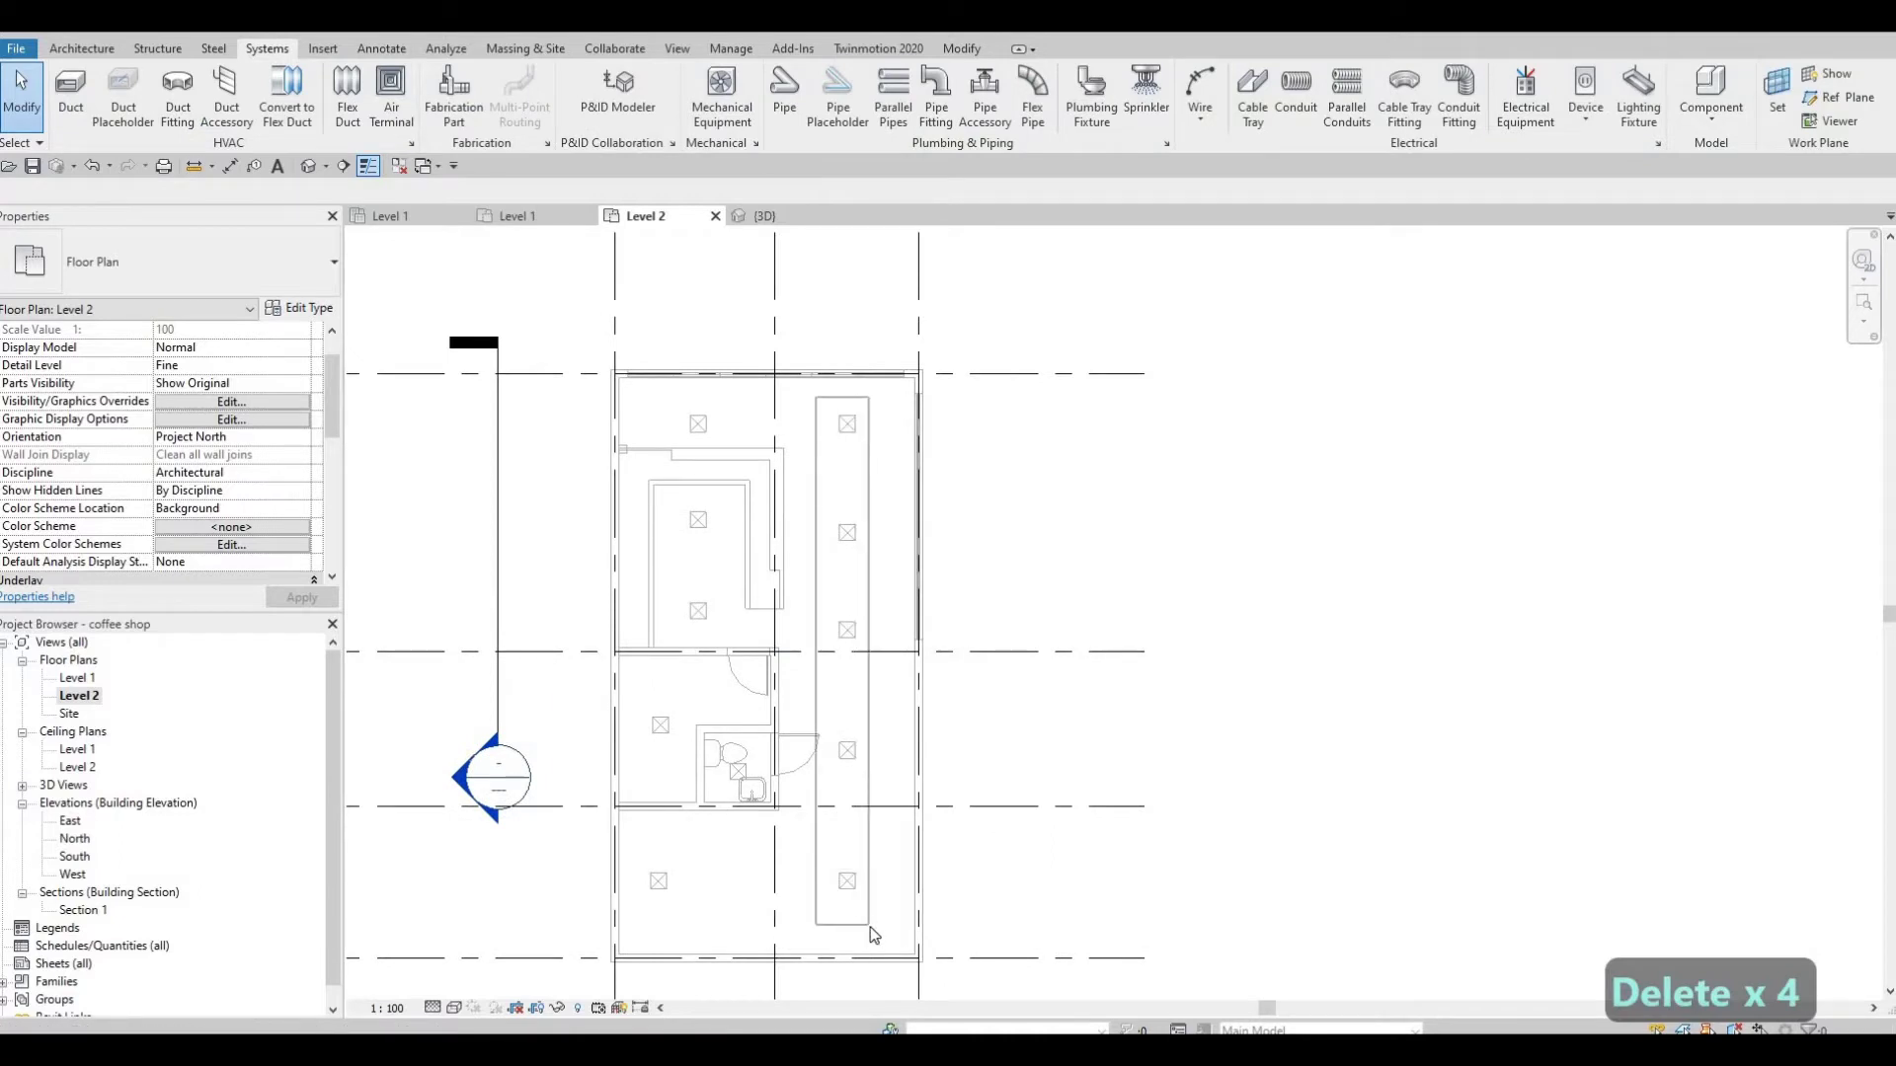
{"action": "left_click", "coordinate": [849, 877]}
{"action": "left_click", "coordinate": [848, 755], "text": "ctrl"}
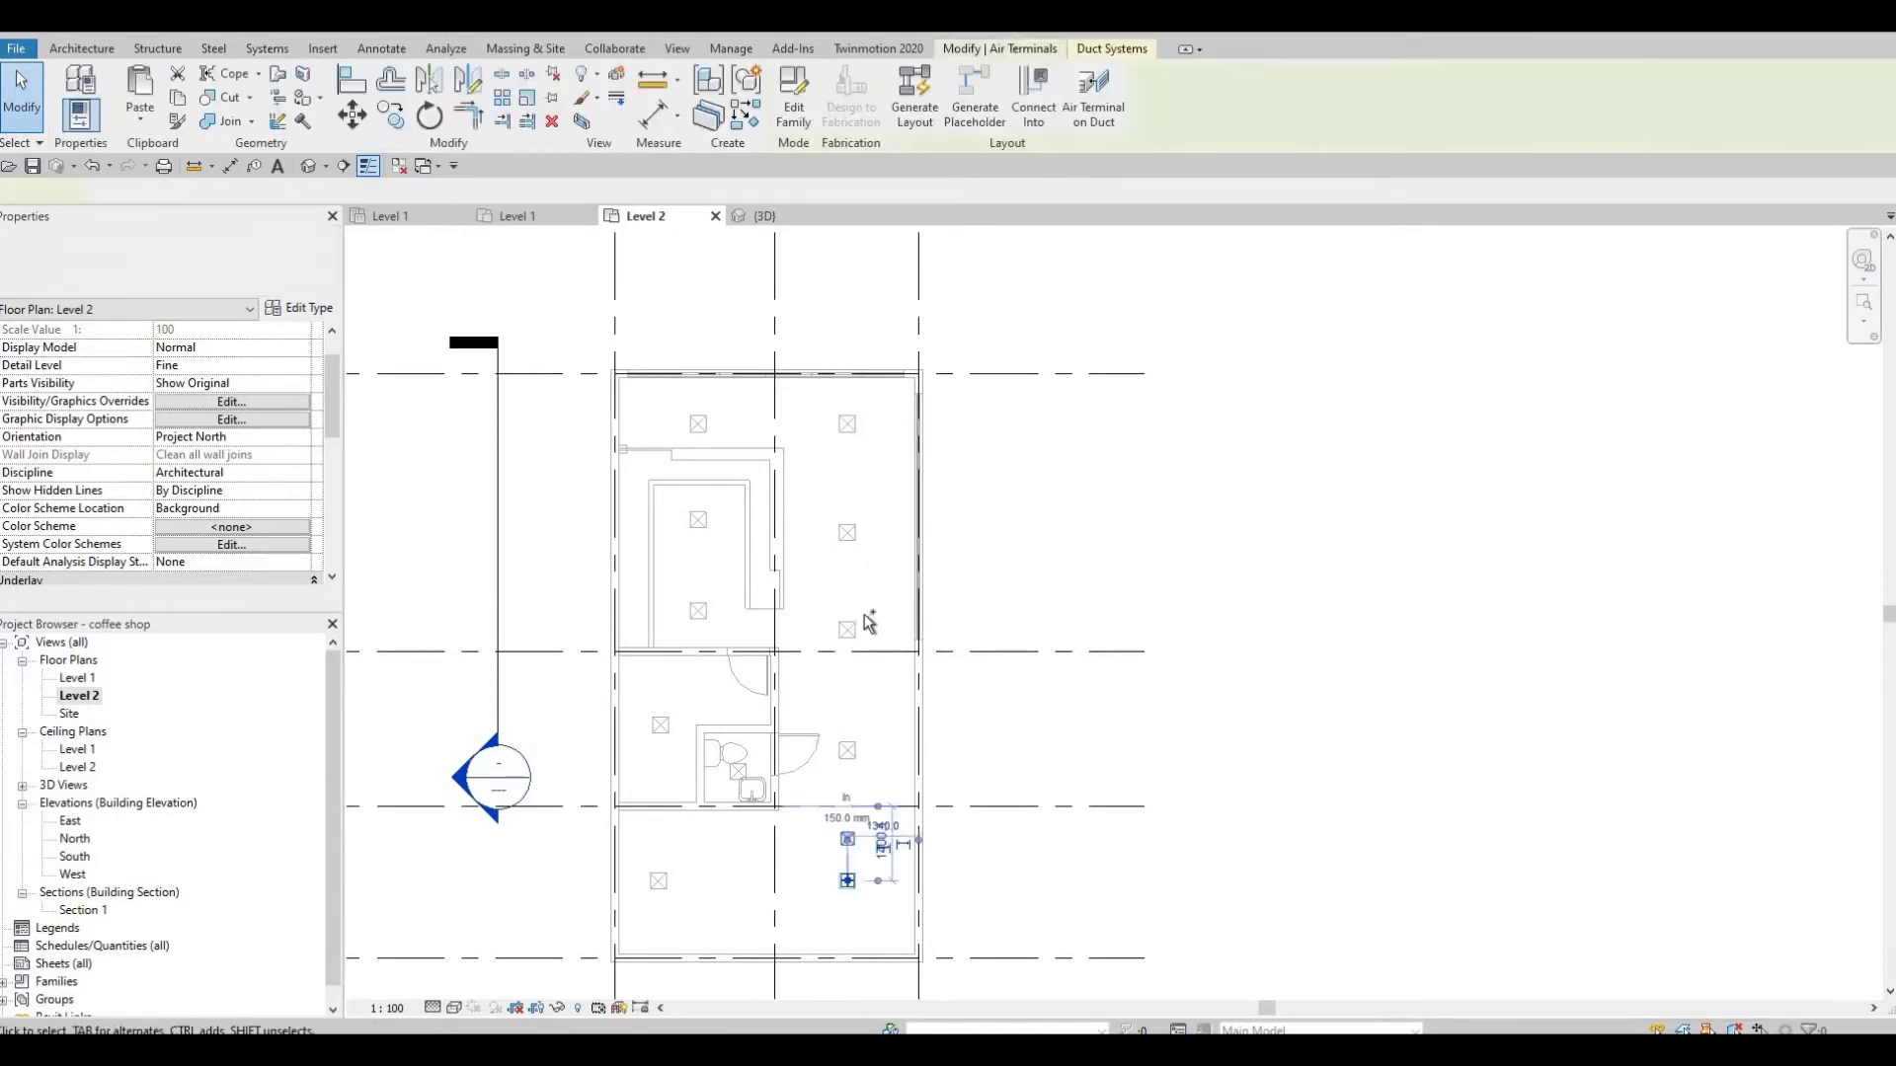
{"action": "left_click", "coordinate": [848, 626], "text": "ctrl"}
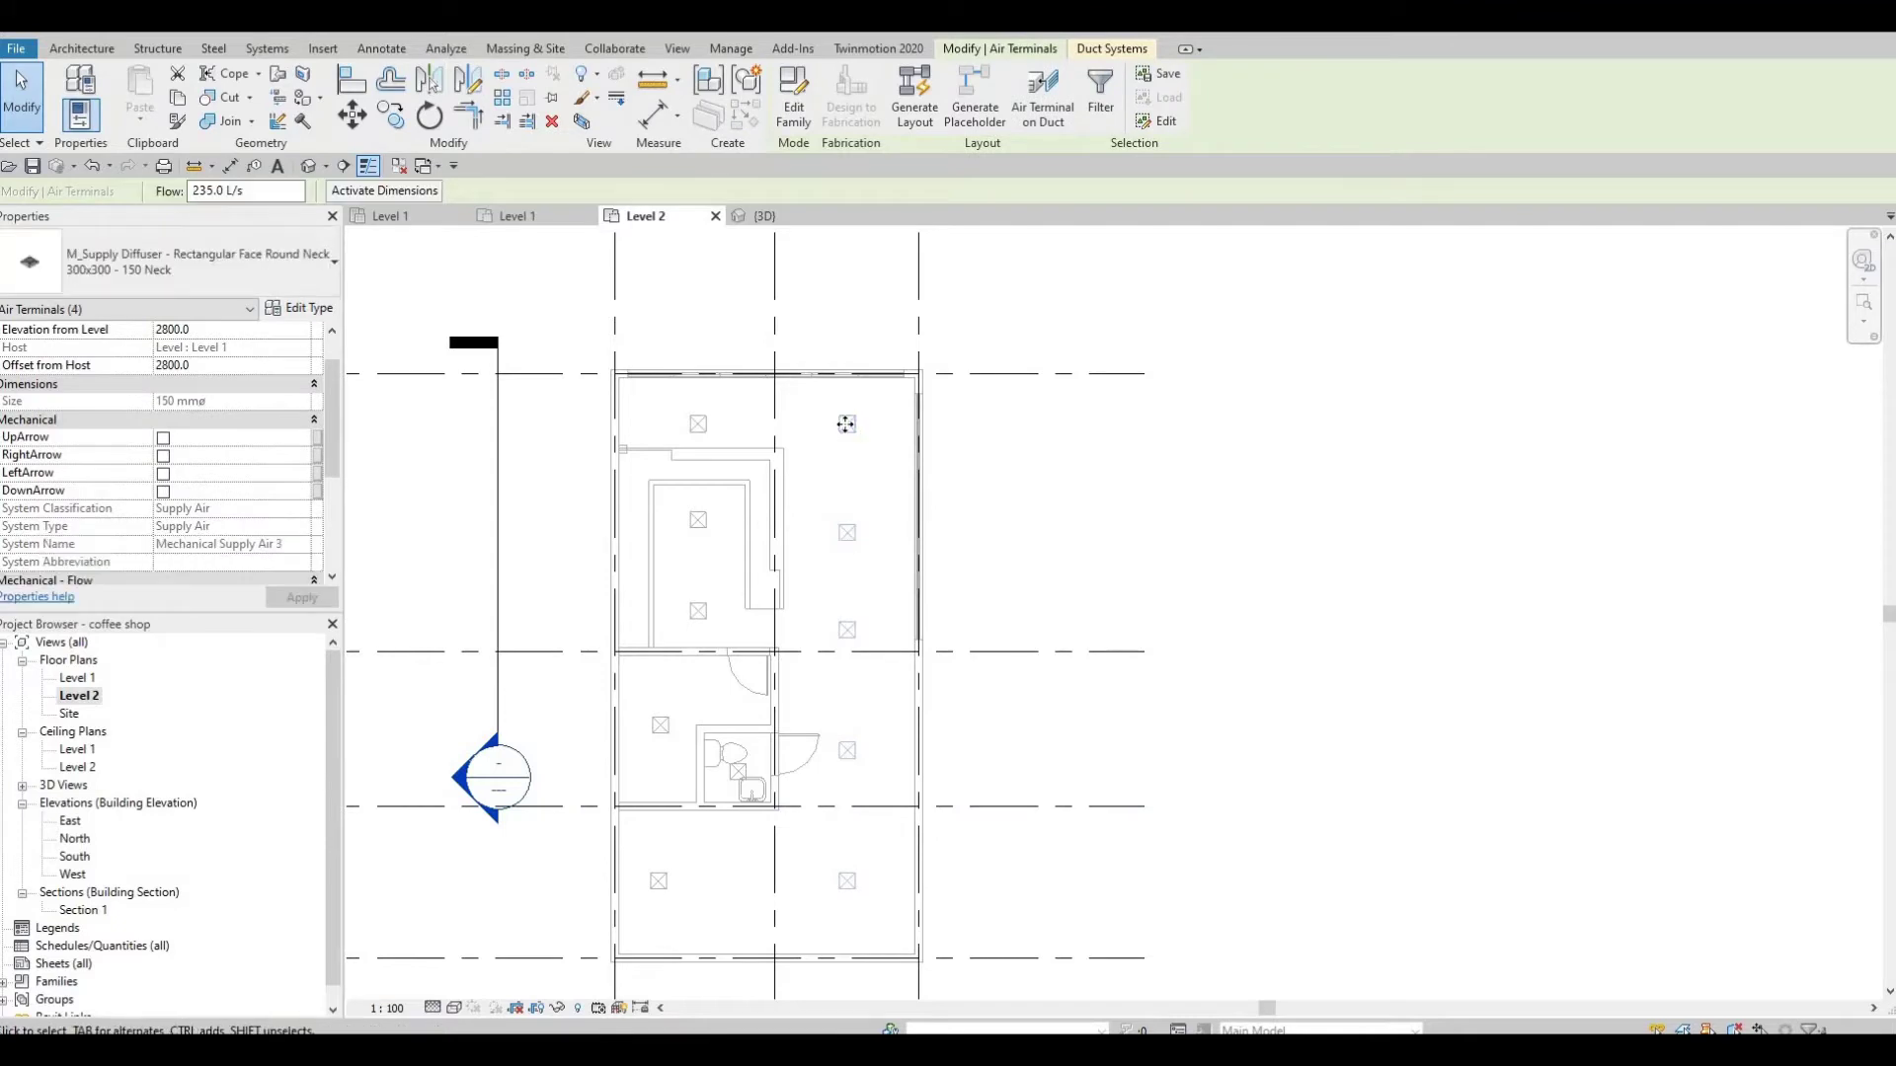
{"action": "left_click", "coordinate": [848, 425], "text": "ctrl"}
{"action": "key", "text": "Right"}
{"action": "key", "text": "Right"}
{"action": "key", "text": "Right"}
{"action": "key", "text": "Right"}
{"action": "key", "text": "Right"}
{"action": "key", "text": "Right"}
{"action": "key", "text": "Right"}
{"action": "key", "text": "Right"}
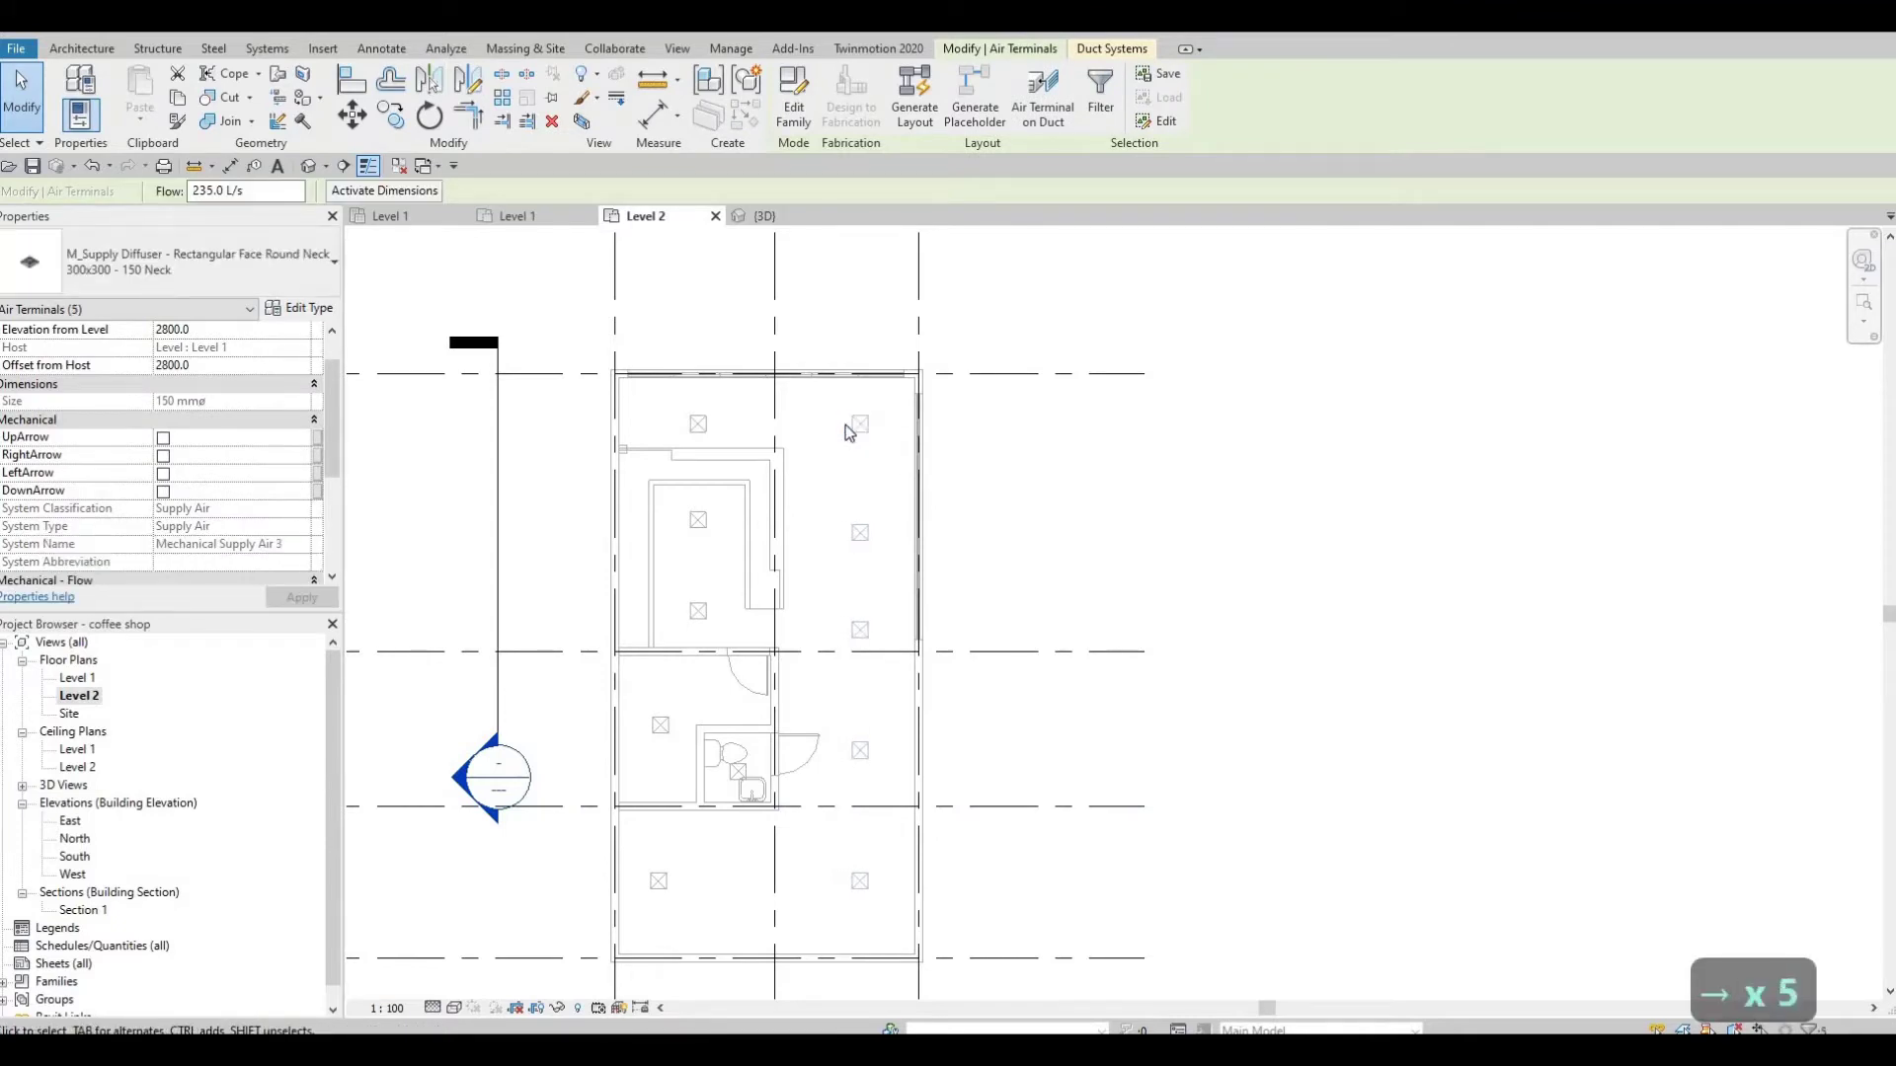
{"action": "key", "text": "Escape"}
{"action": "key", "text": "Escape"}
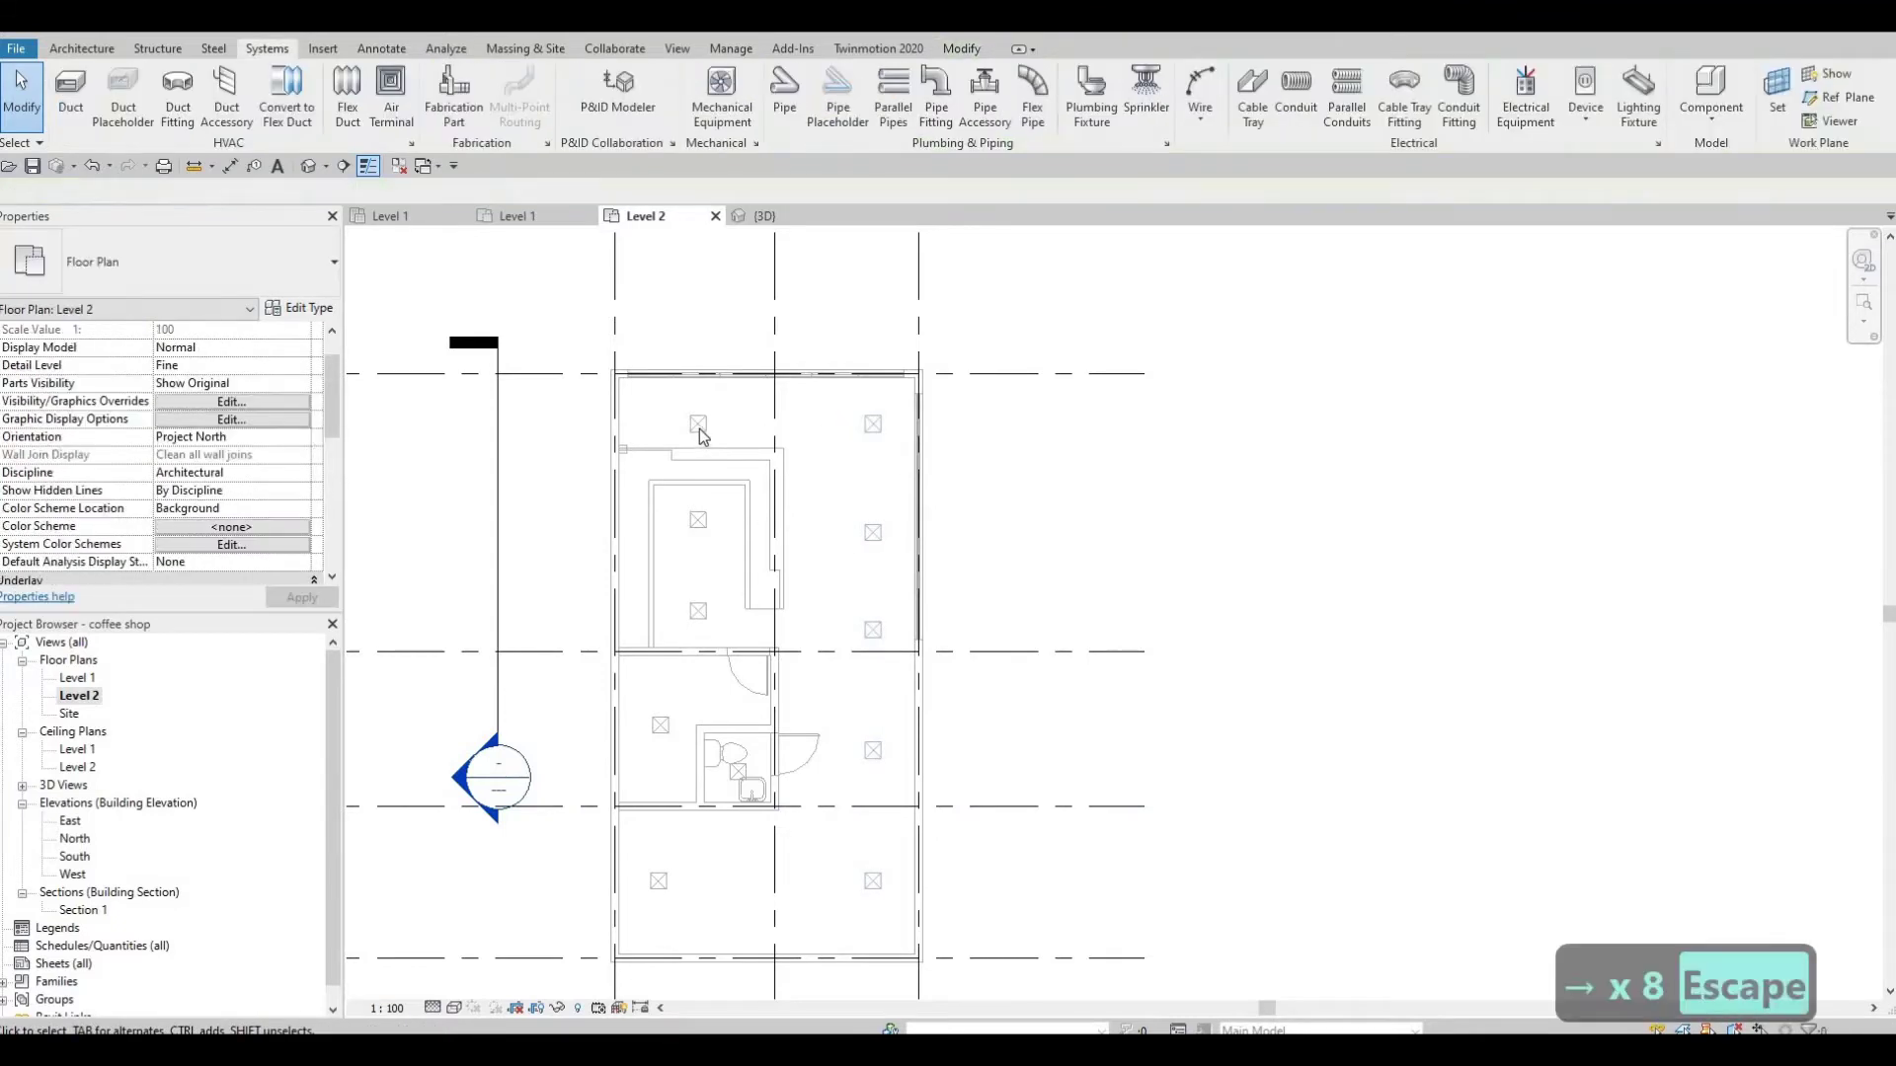
Step: Nudge the diffuser in the room beside the toilet nine increments up toward grid B
{"action": "left_click", "coordinate": [660, 725]}
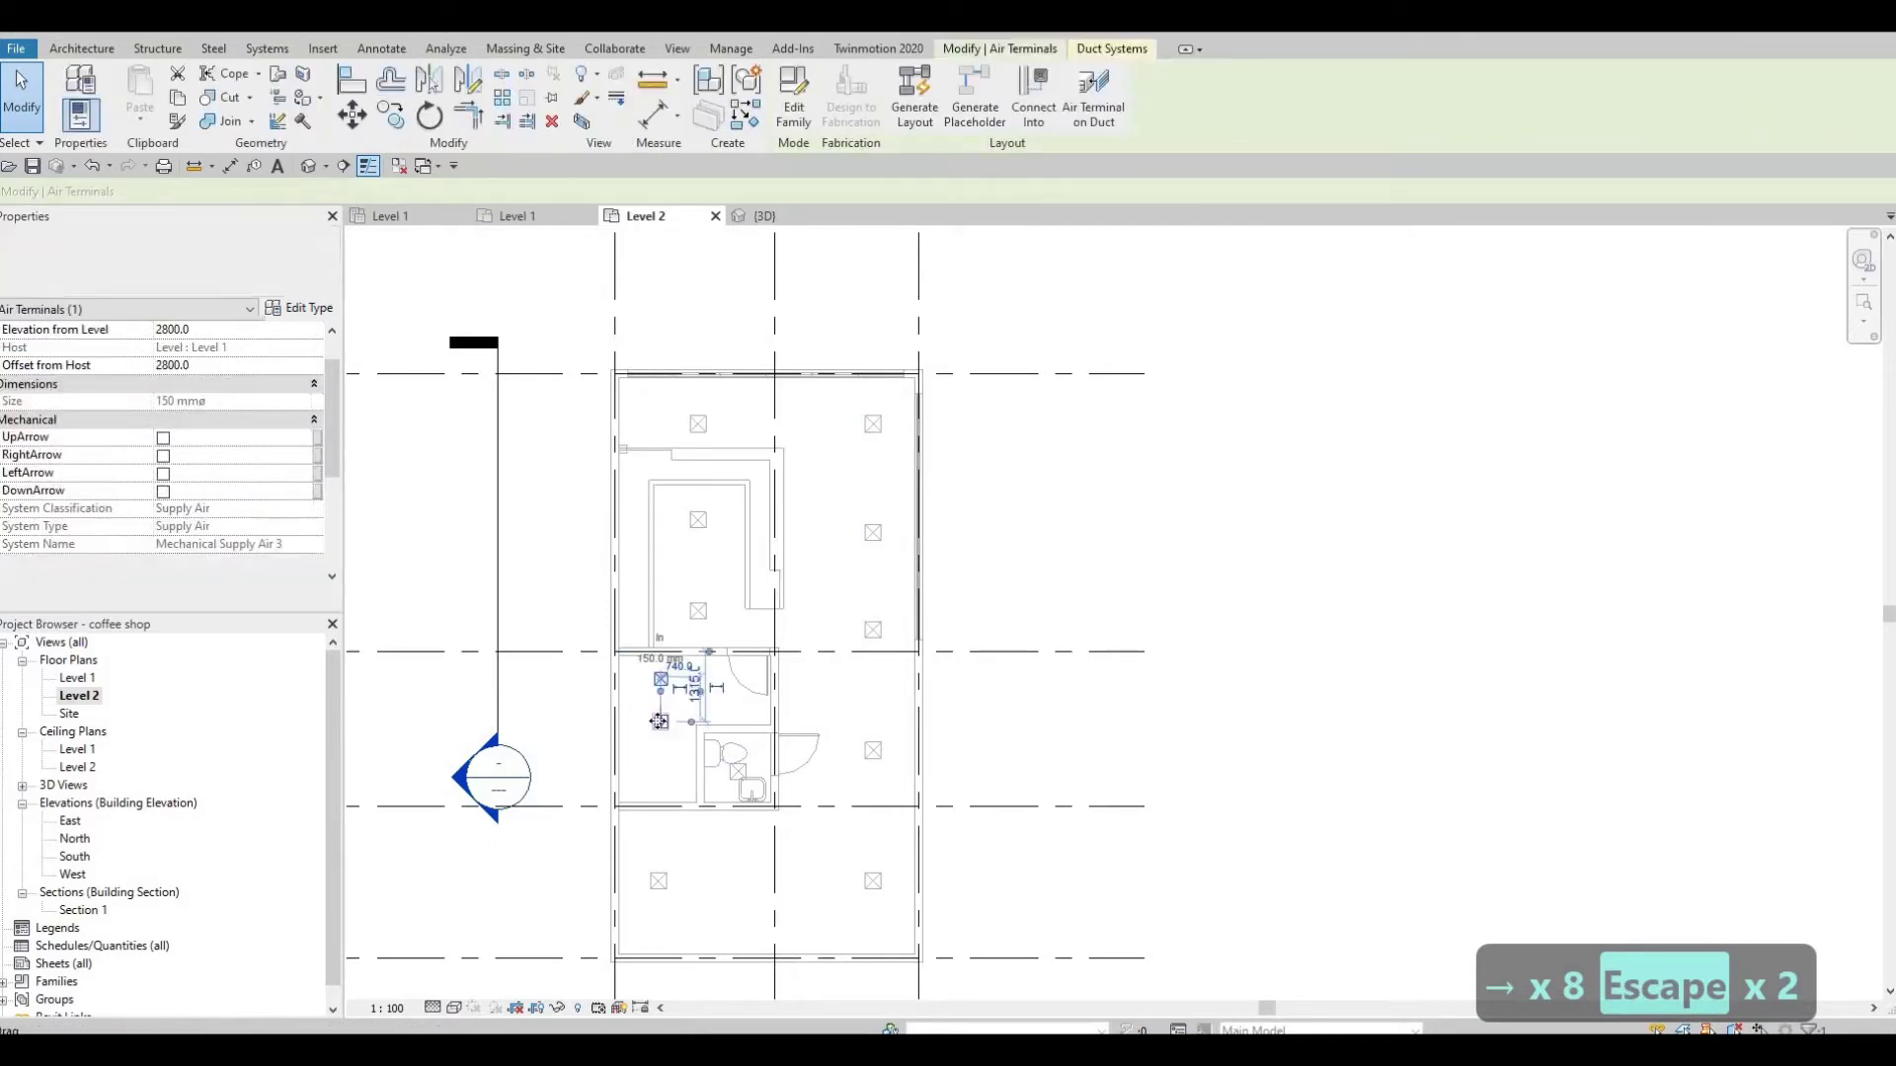
{"action": "key", "text": "Up"}
{"action": "key", "text": "Up"}
{"action": "key", "text": "Up"}
{"action": "key", "text": "Up"}
{"action": "key", "text": "Up"}
{"action": "key", "text": "Up"}
{"action": "key", "text": "Up"}
{"action": "key", "text": "Up"}
{"action": "key", "text": "Up"}
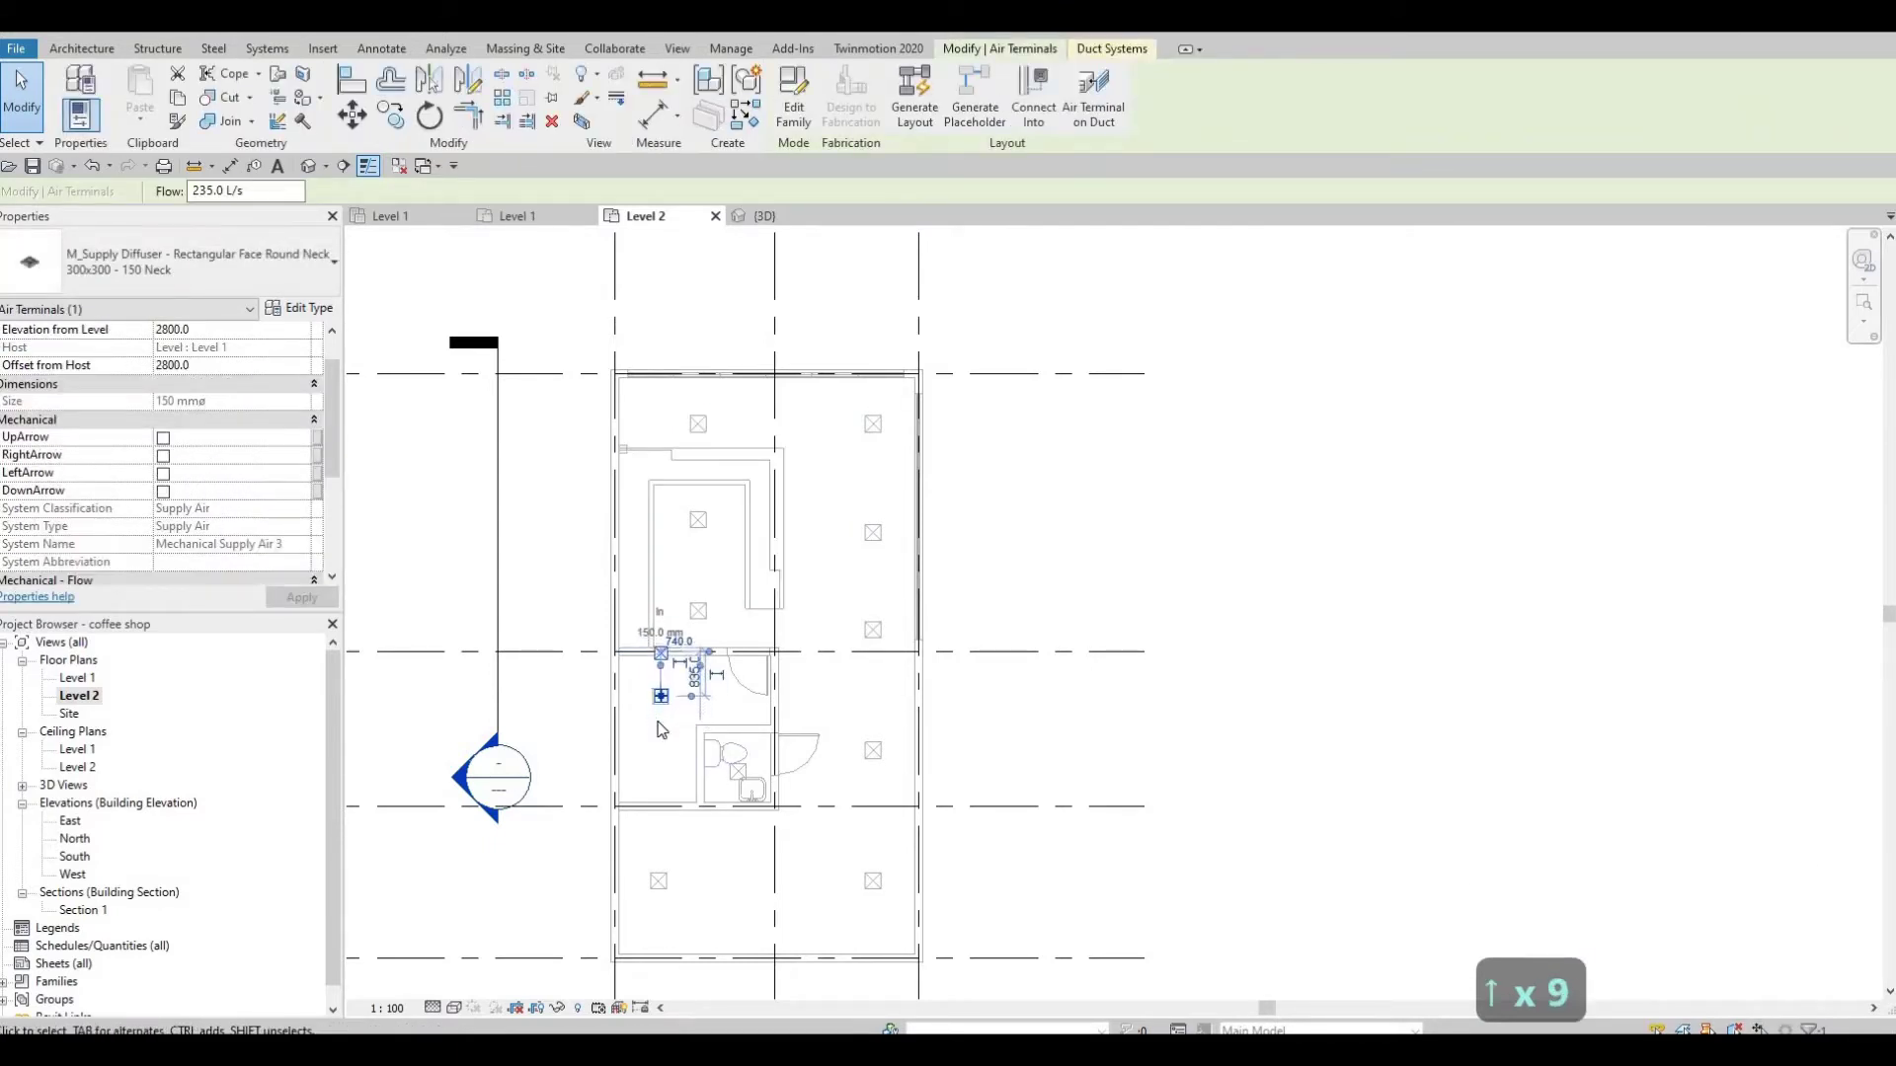
Step: Nudge the diffuser in the room beside the toilet two increments left and back two increments right
{"action": "key", "text": "Left"}
{"action": "key", "text": "Left"}
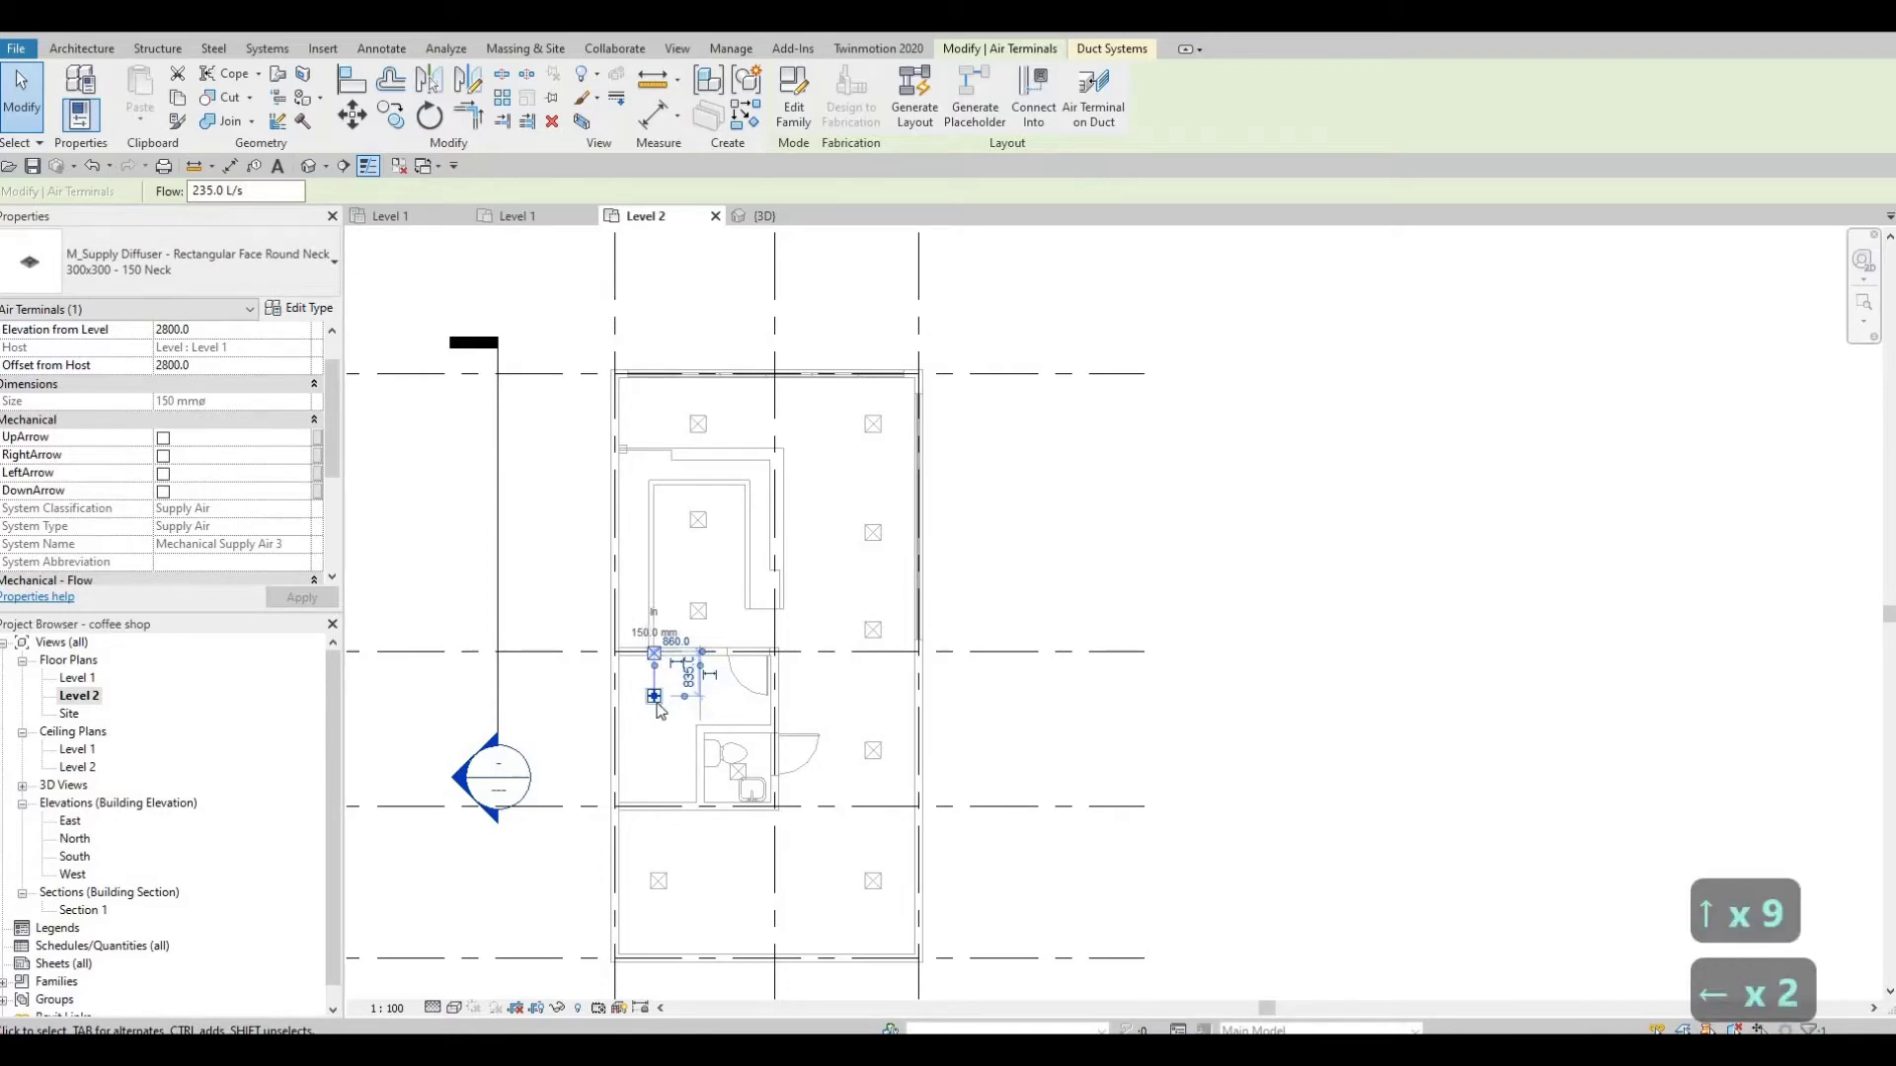
{"action": "key", "text": "Escape"}
{"action": "key", "text": "Escape"}
{"action": "left_click", "coordinate": [654, 695]}
{"action": "key", "text": "Right"}
{"action": "key", "text": "Right"}
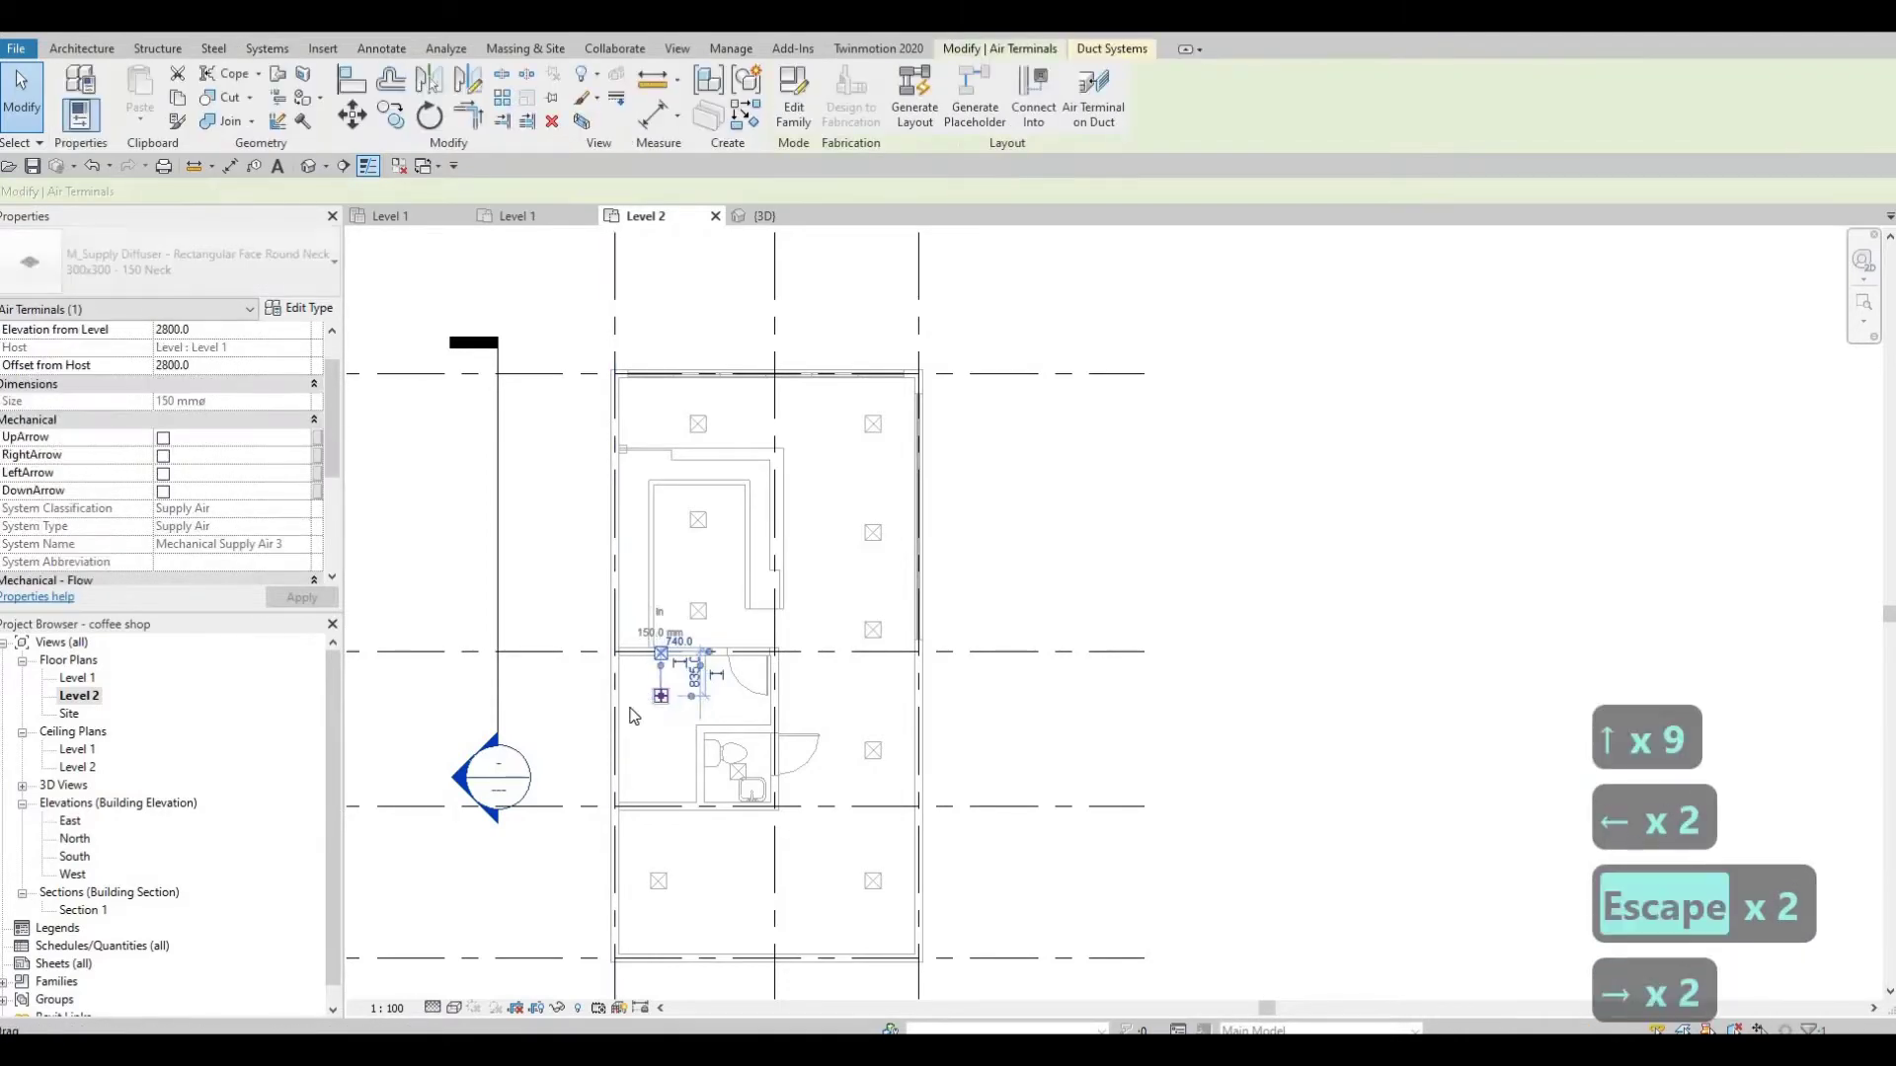
{"action": "key", "text": "Escape"}
Step: Align the diffuser between grids 1 and 2 in the C–D bay with the diffuser in the room beside the toilet
{"action": "left_click", "coordinate": [660, 881]}
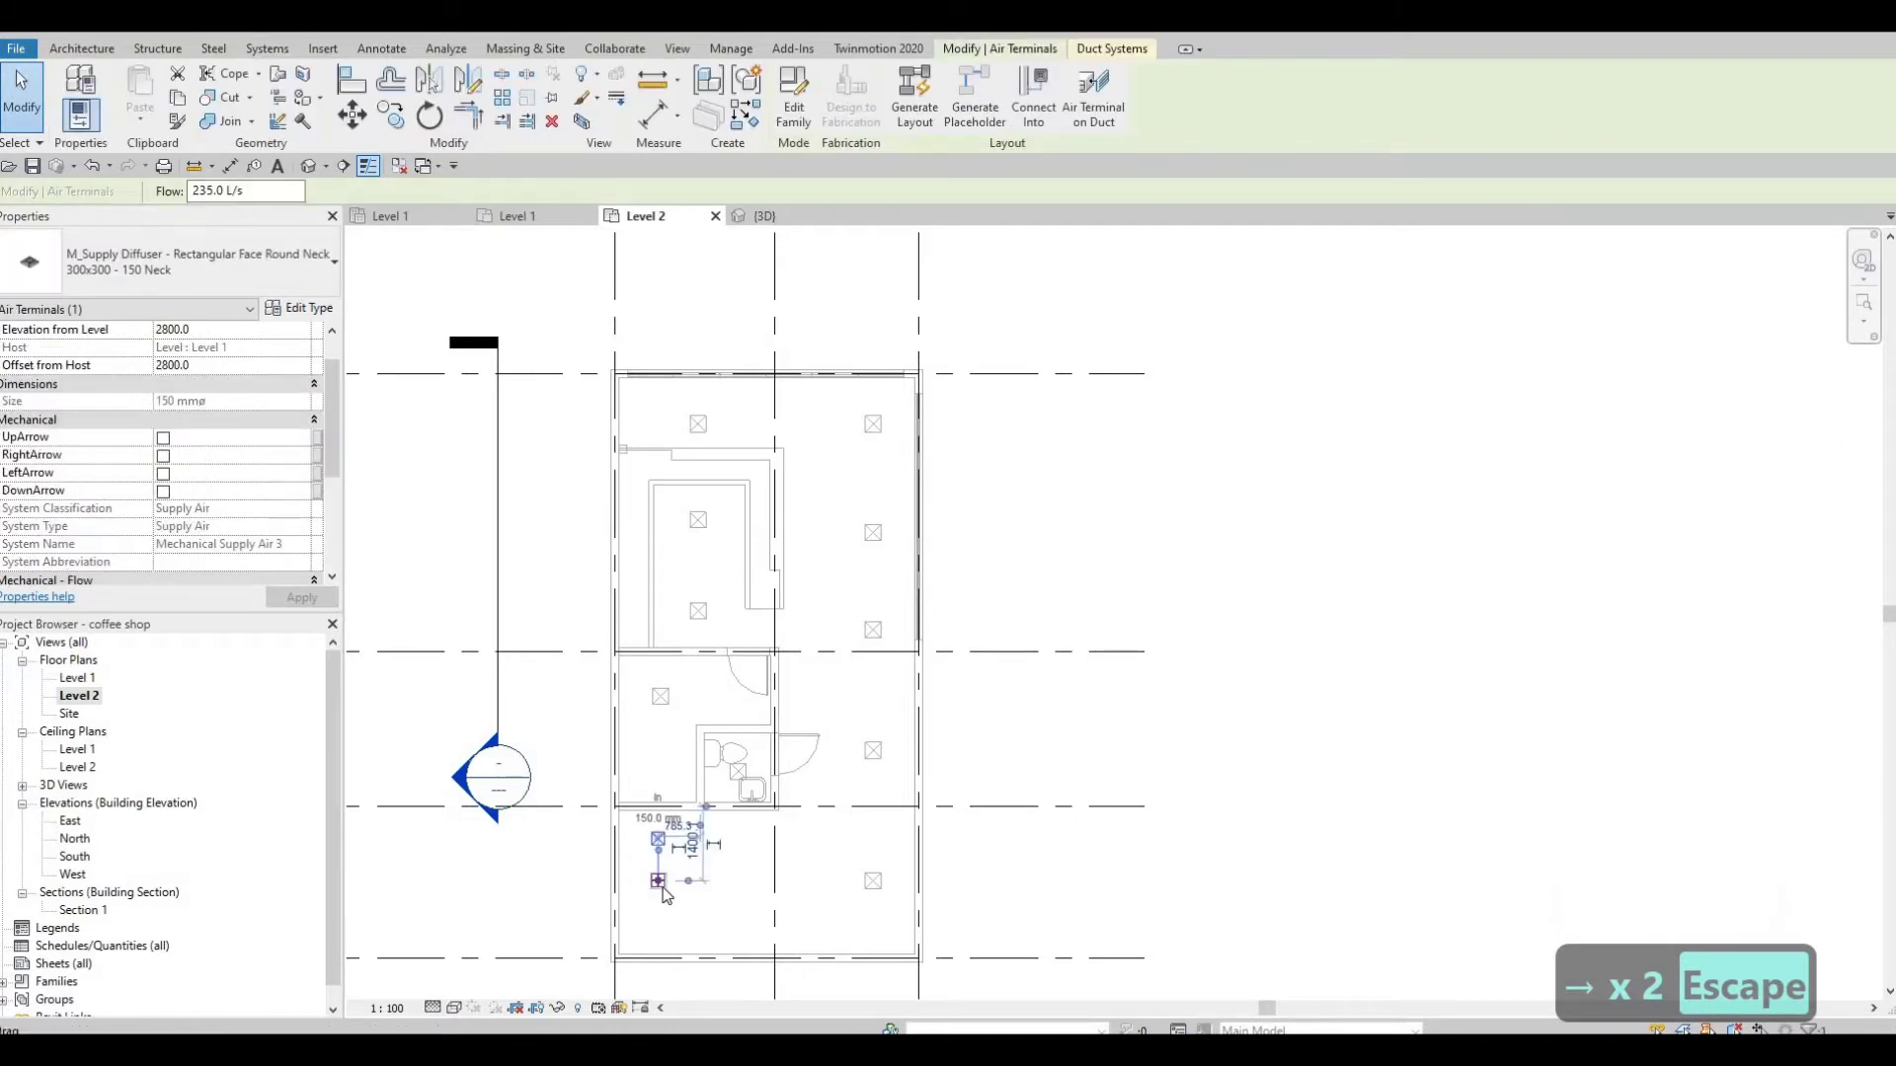
{"action": "key", "text": "Escape"}
{"action": "key", "text": "Escape"}
{"action": "key", "text": "a"}
{"action": "key", "text": "l"}
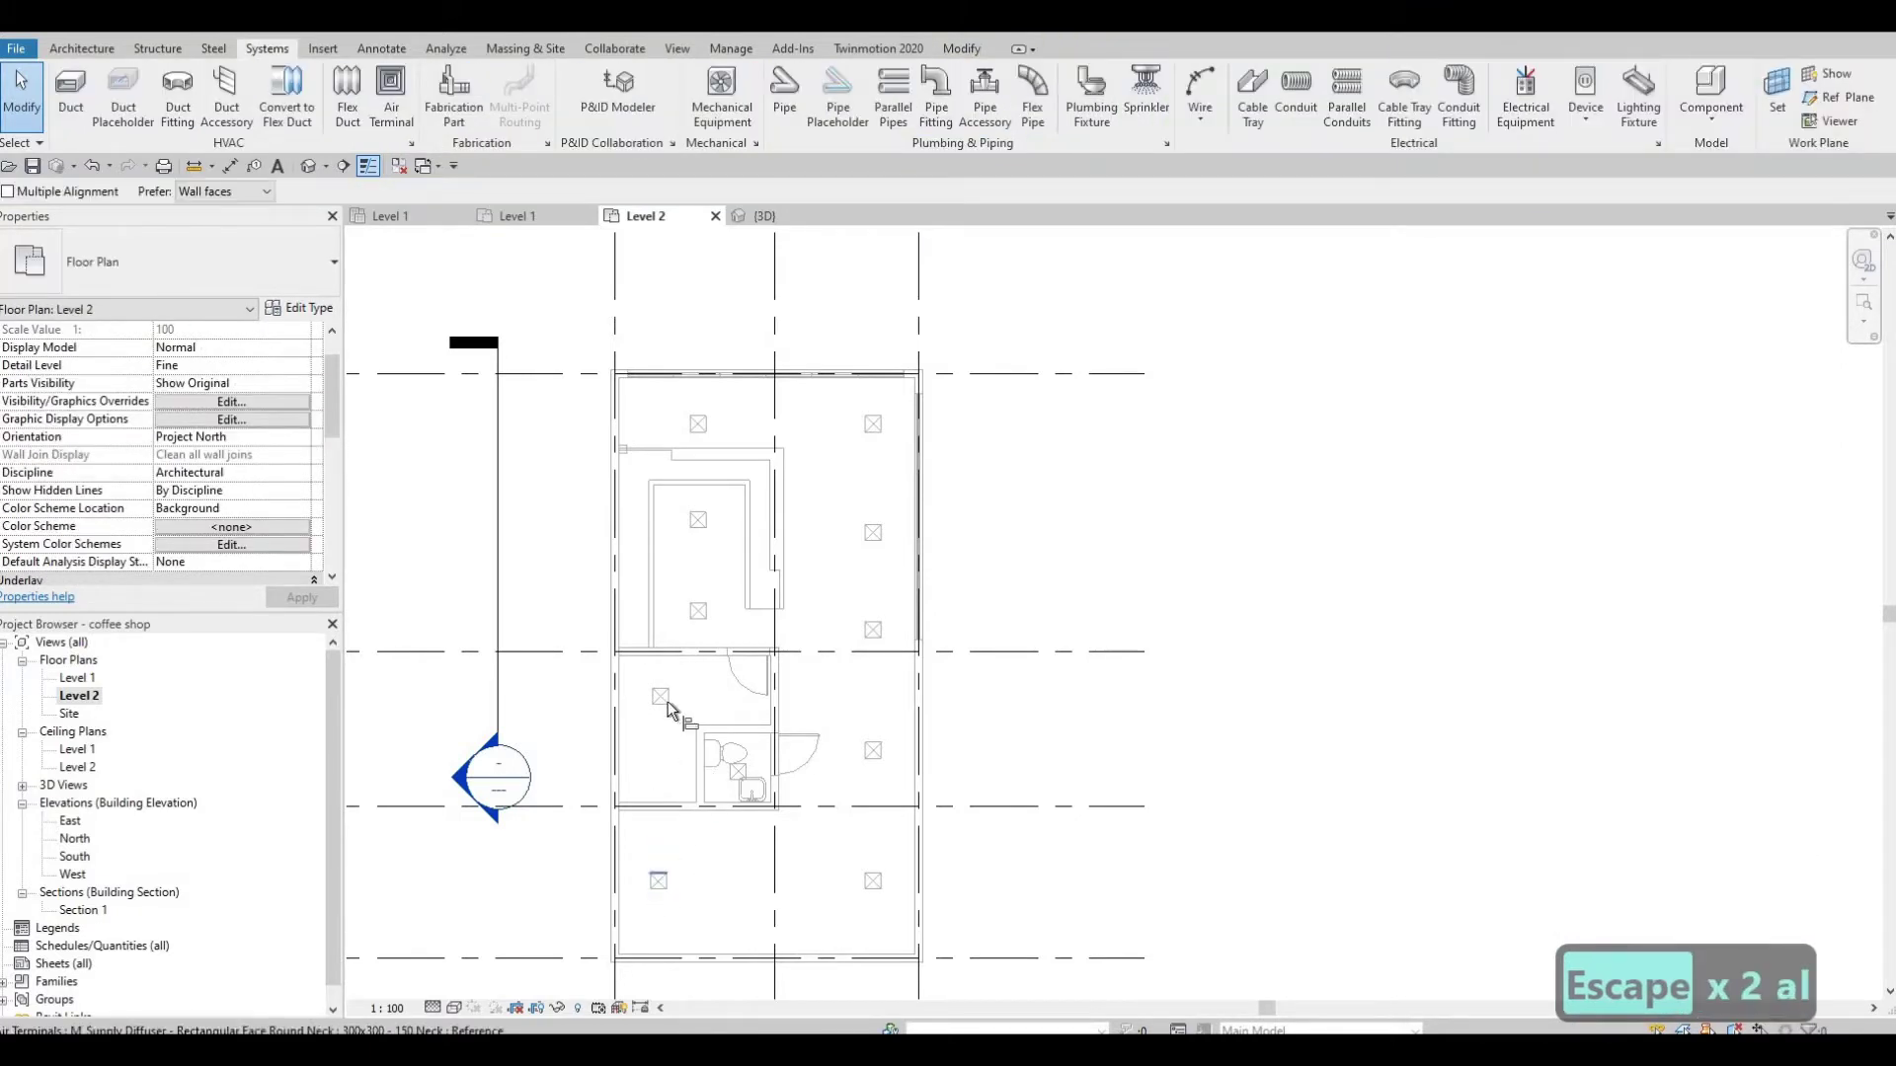
{"action": "left_click", "coordinate": [659, 891]}
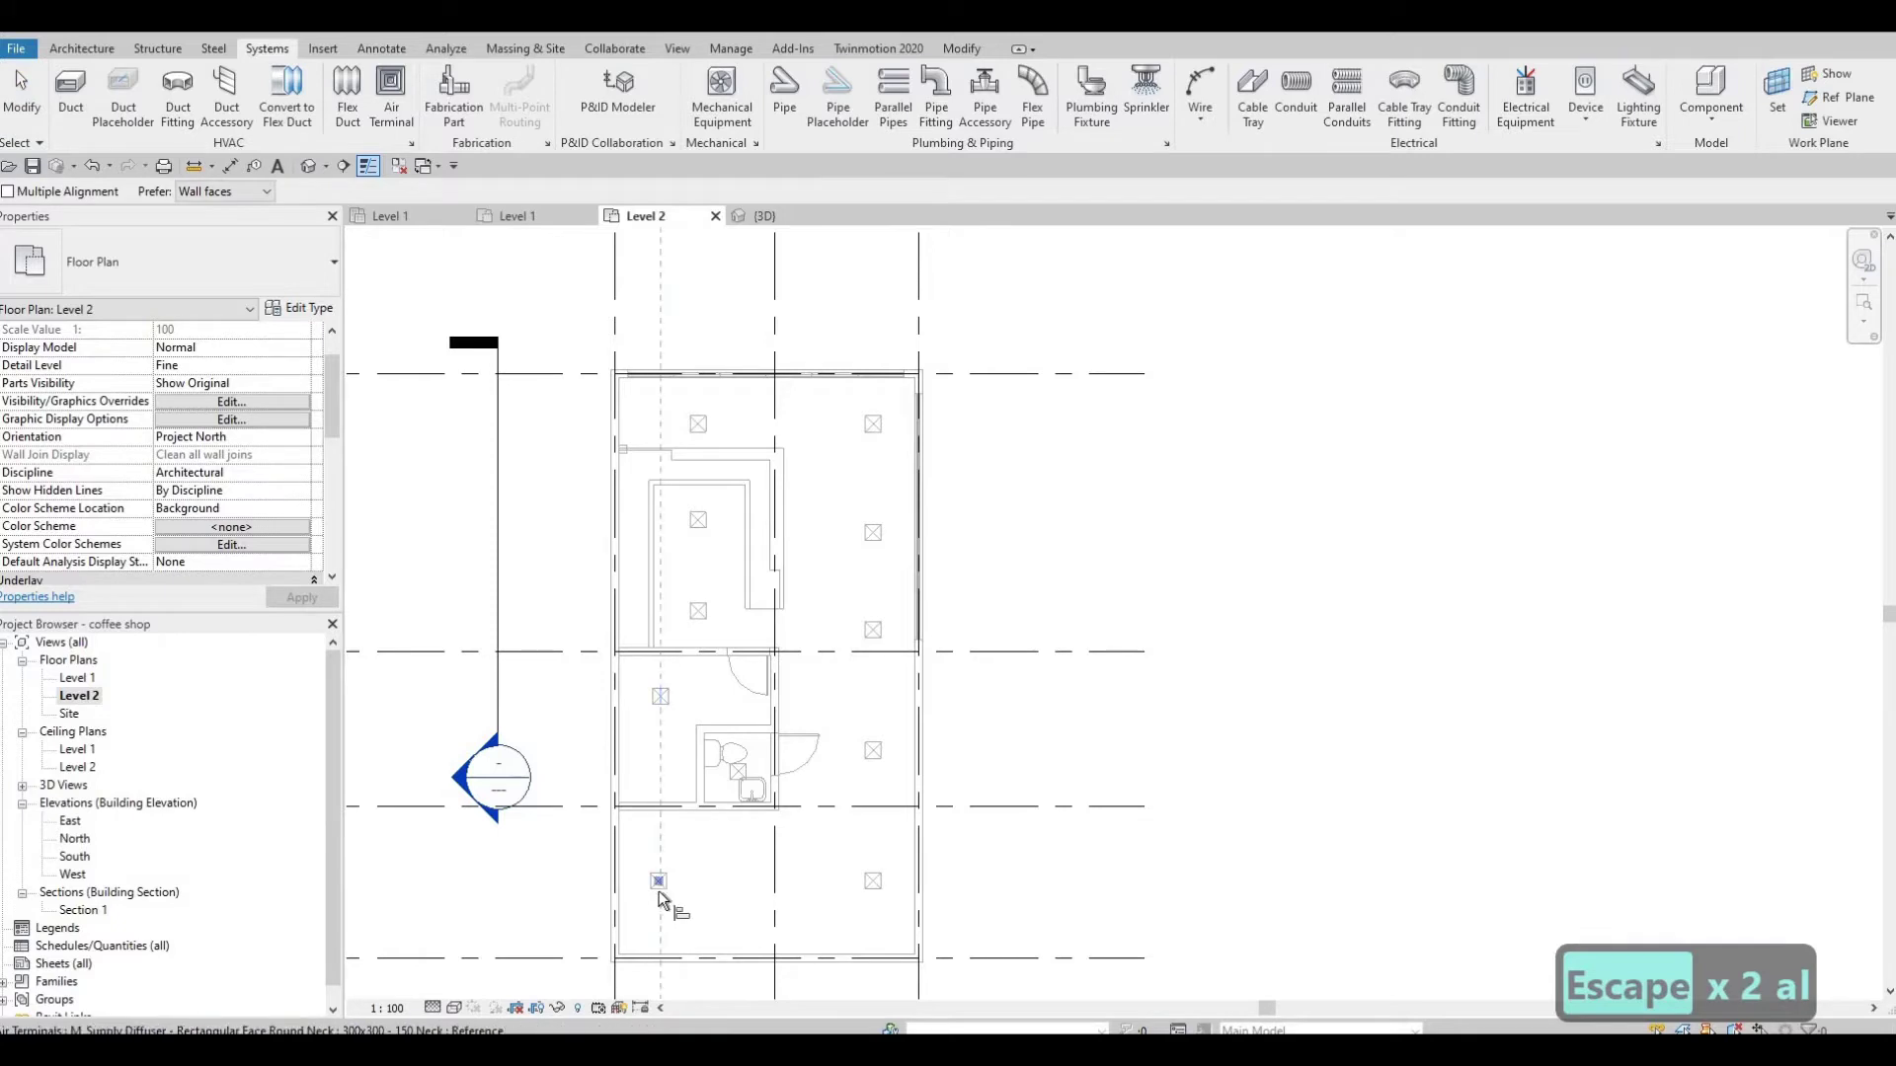
{"action": "key", "text": "Escape"}
{"action": "key", "text": "Escape"}
{"action": "key", "text": "Escape"}
Step: Set up a new rectangular duct referenced to Level 1 with a top elevation of 3200
{"action": "scroll", "coordinate": [728, 892], "scroll_direction": "down", "scroll_amount": 2}
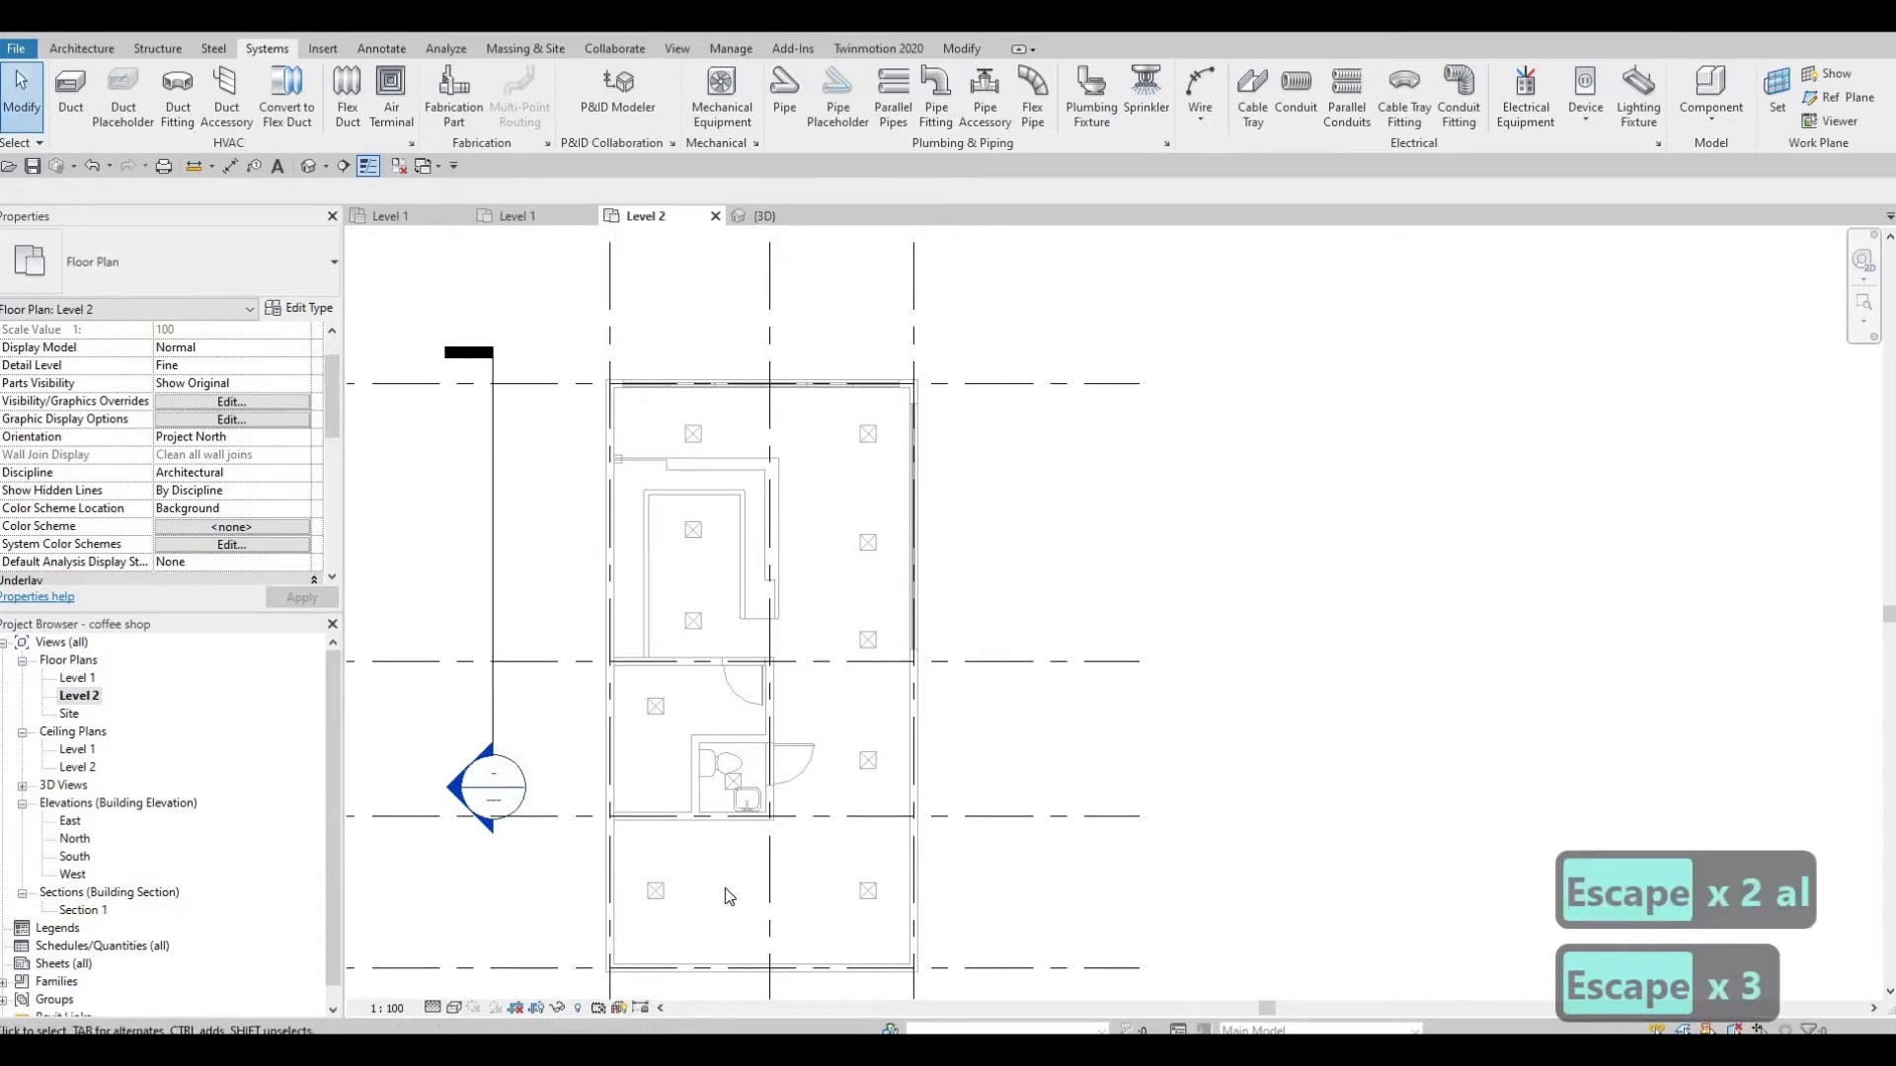
{"action": "scroll", "coordinate": [731, 873], "scroll_direction": "down", "scroll_amount": 2}
{"action": "middle_click_drag", "start_coordinate": [732, 870], "coordinate": [1174, 795]}
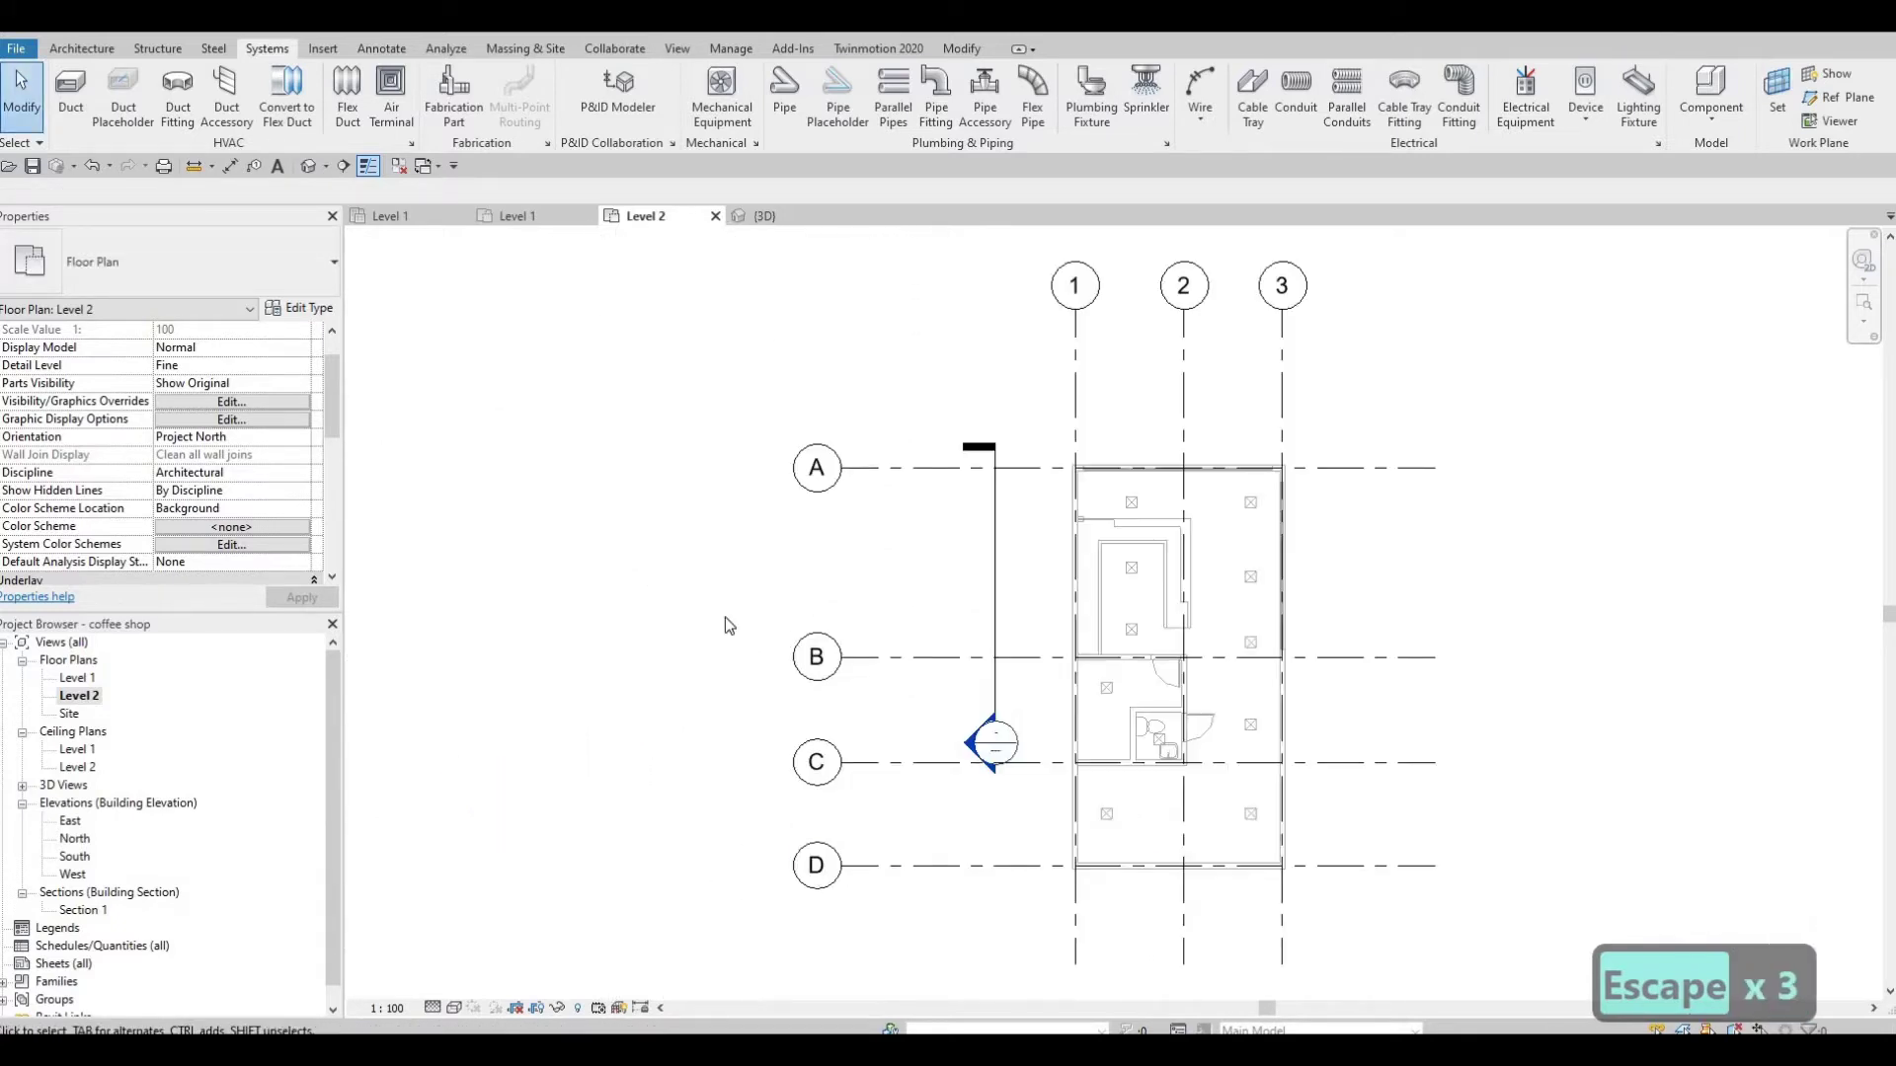
{"action": "middle_click_drag", "start_coordinate": [1199, 889], "coordinate": [785, 829]}
{"action": "key", "text": "Escape"}
{"action": "scroll", "coordinate": [776, 706], "scroll_direction": "up", "scroll_amount": 2}
{"action": "scroll", "coordinate": [461, 368], "scroll_direction": "down", "scroll_amount": 1}
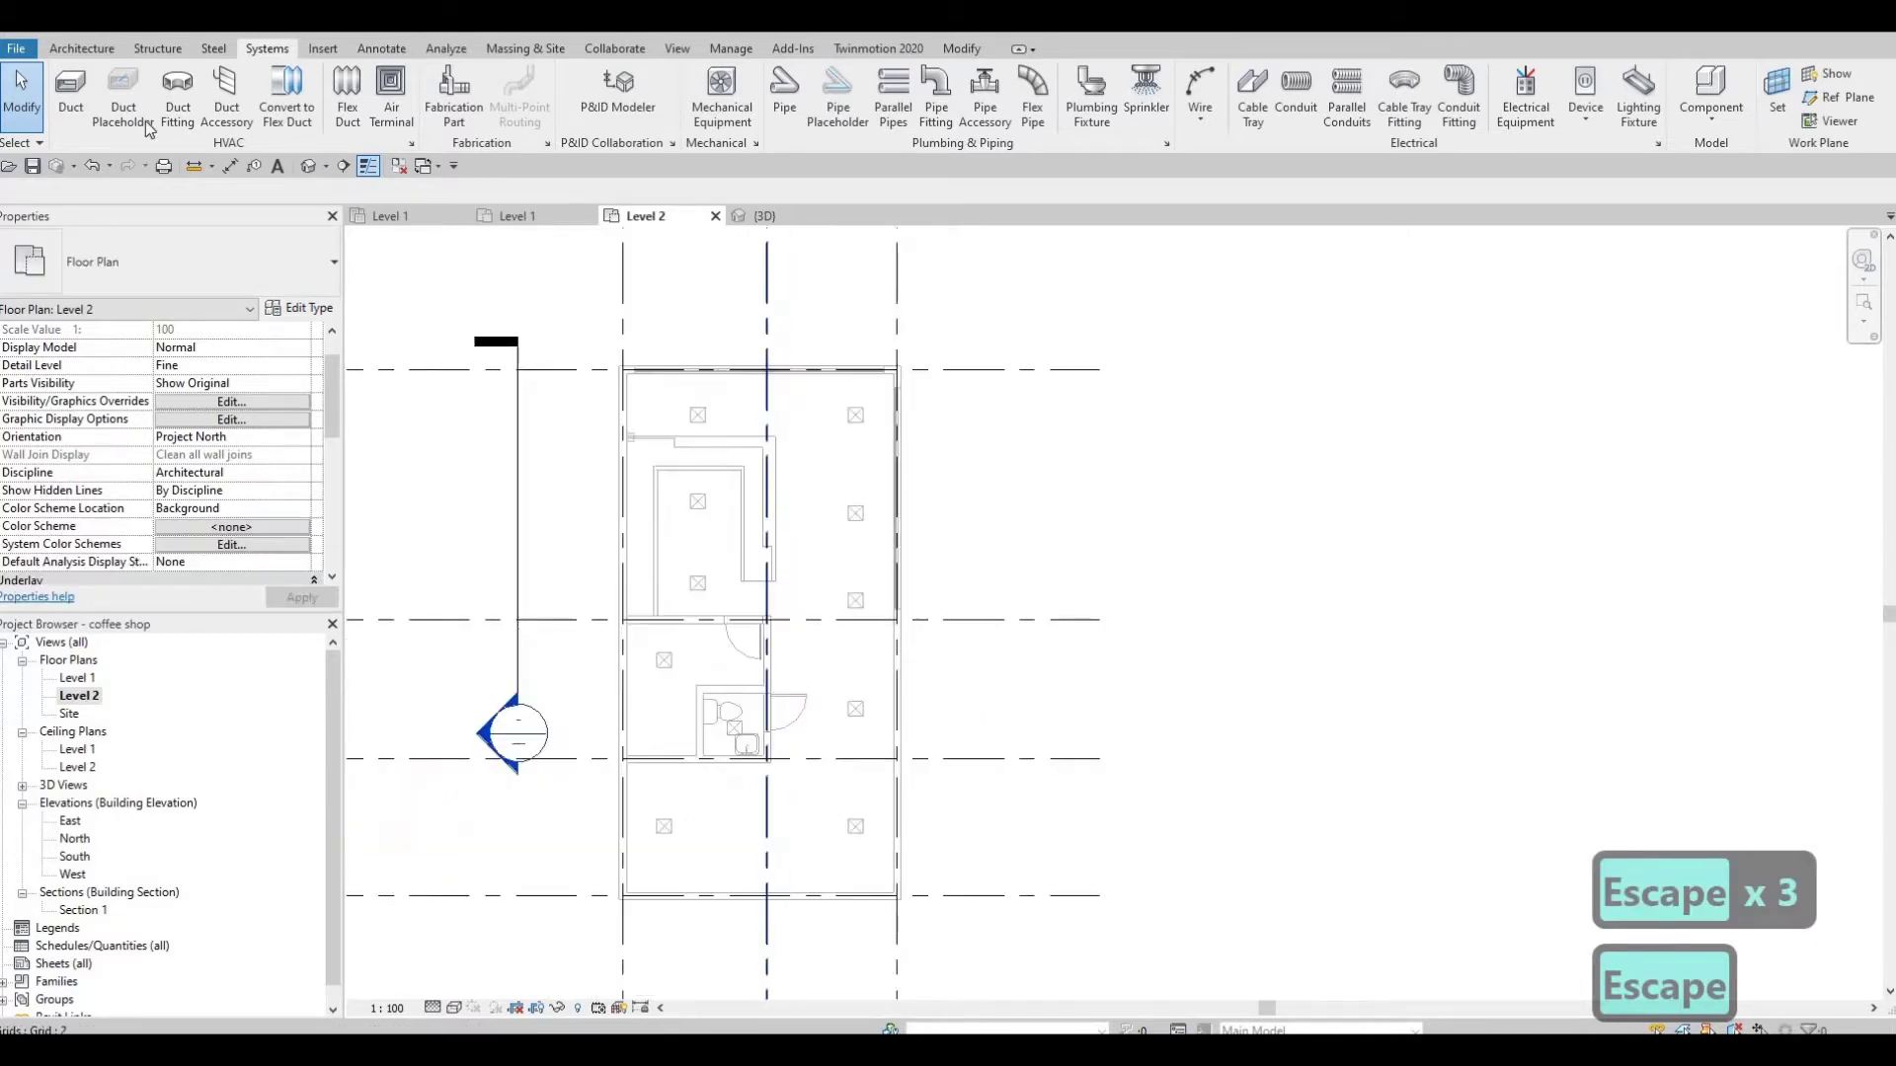
{"action": "left_click", "coordinate": [71, 98]}
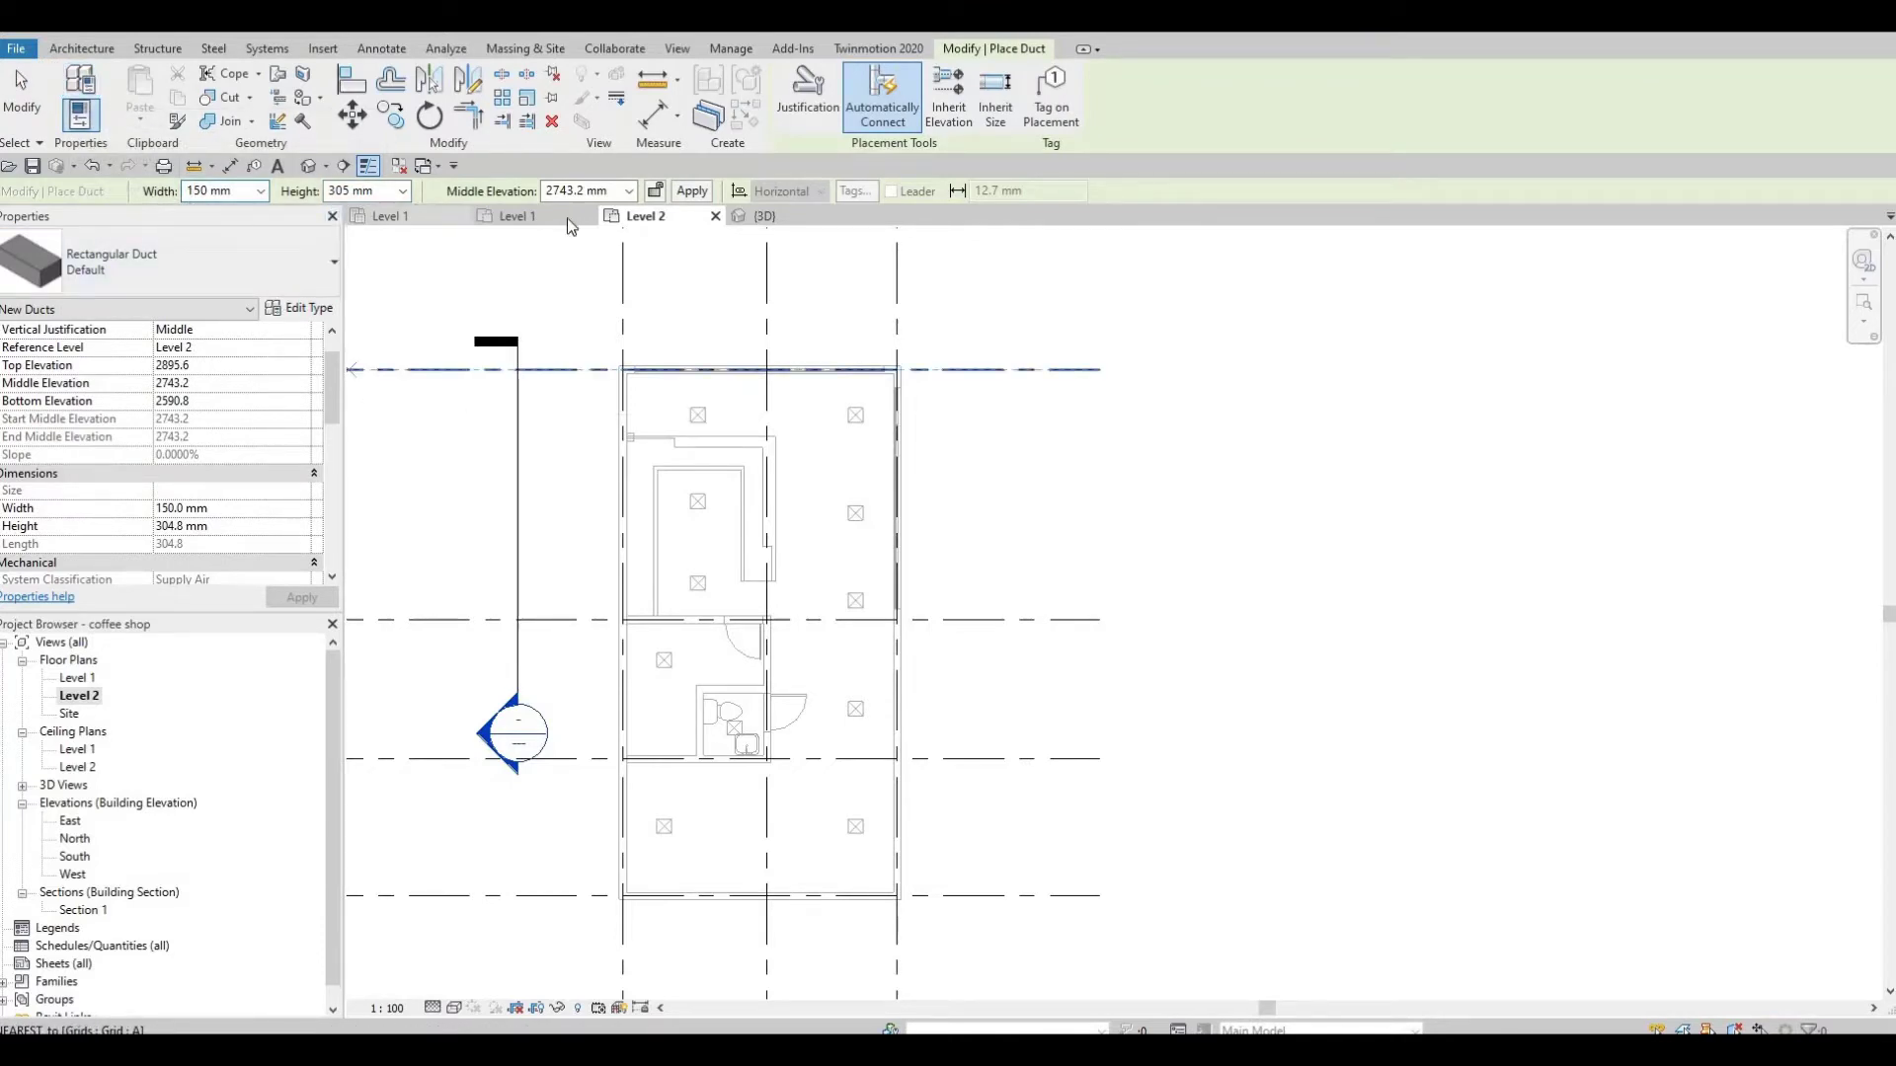
{"action": "middle_click_drag", "start_coordinate": [394, 299], "coordinate": [449, 295]}
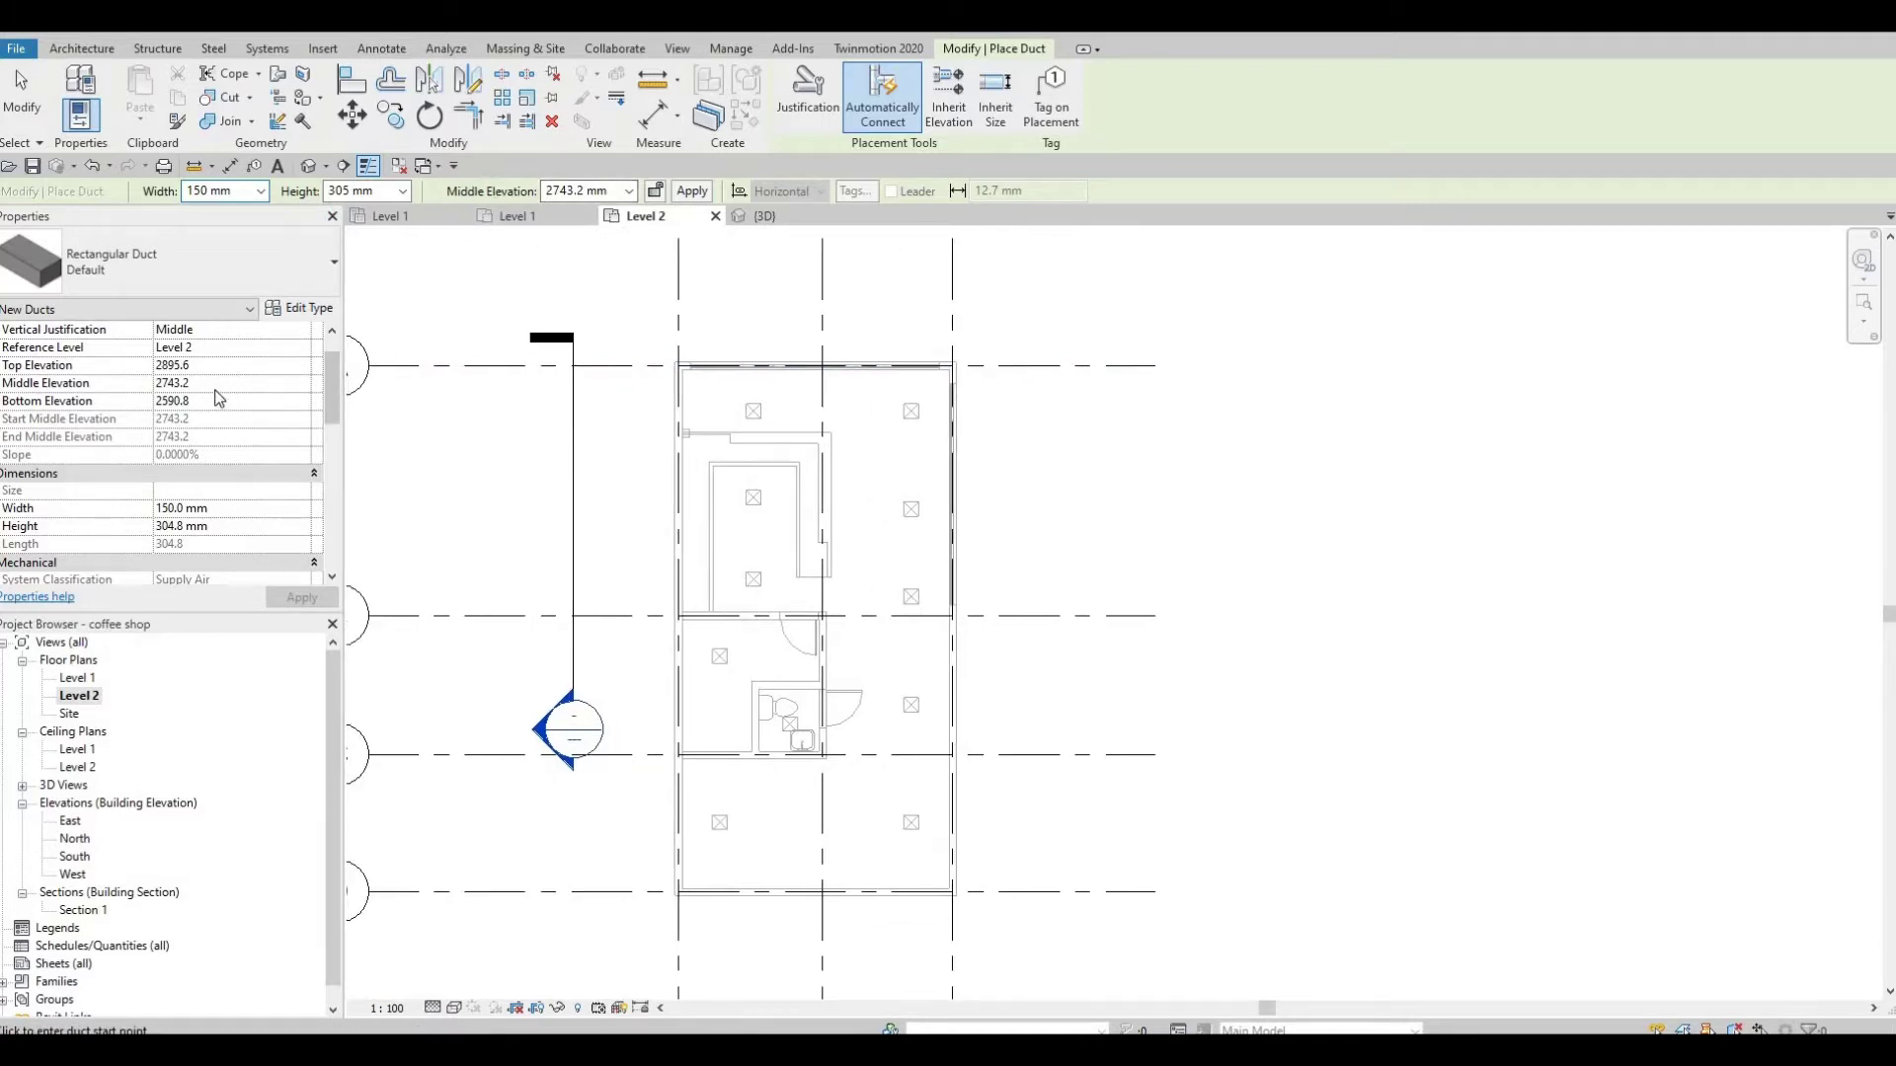
{"action": "scroll", "coordinate": [220, 398], "scroll_direction": "up", "scroll_amount": 1}
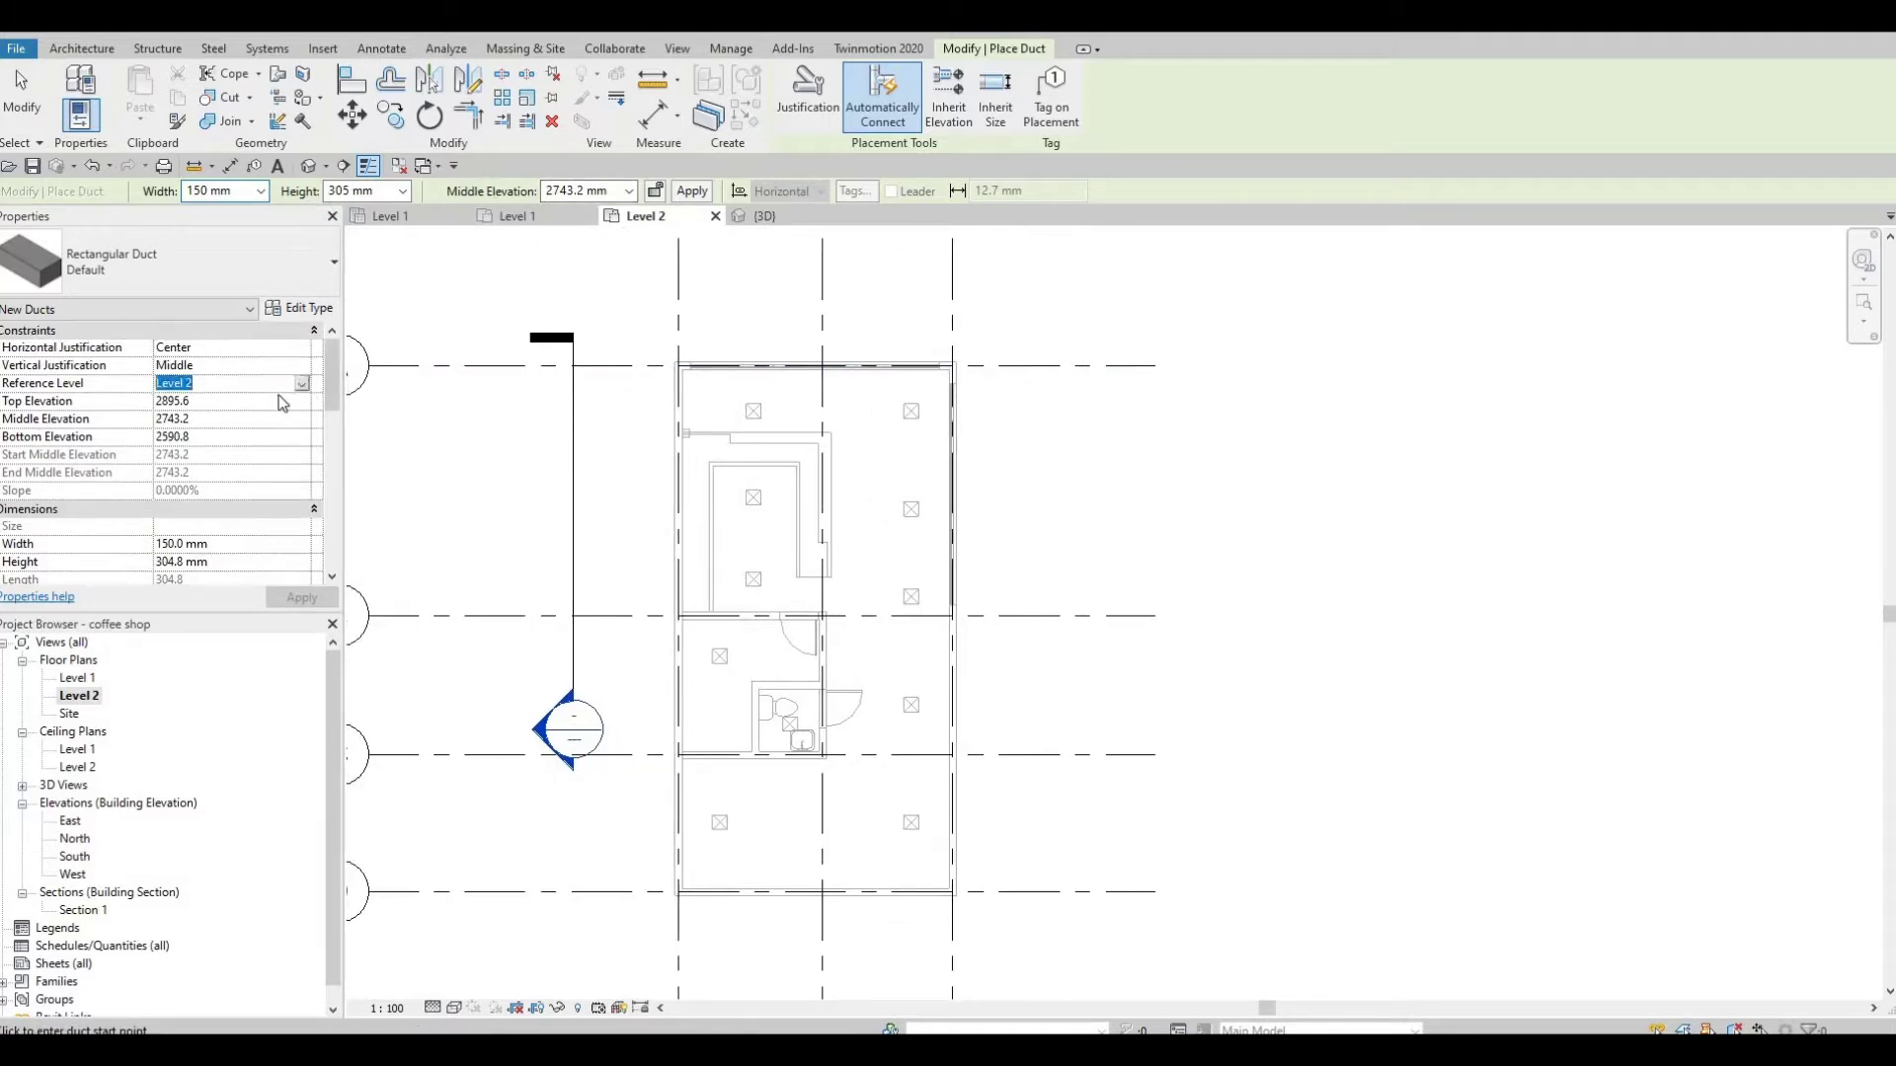
{"action": "left_click", "coordinate": [301, 384]}
{"action": "left_click", "coordinate": [296, 400]}
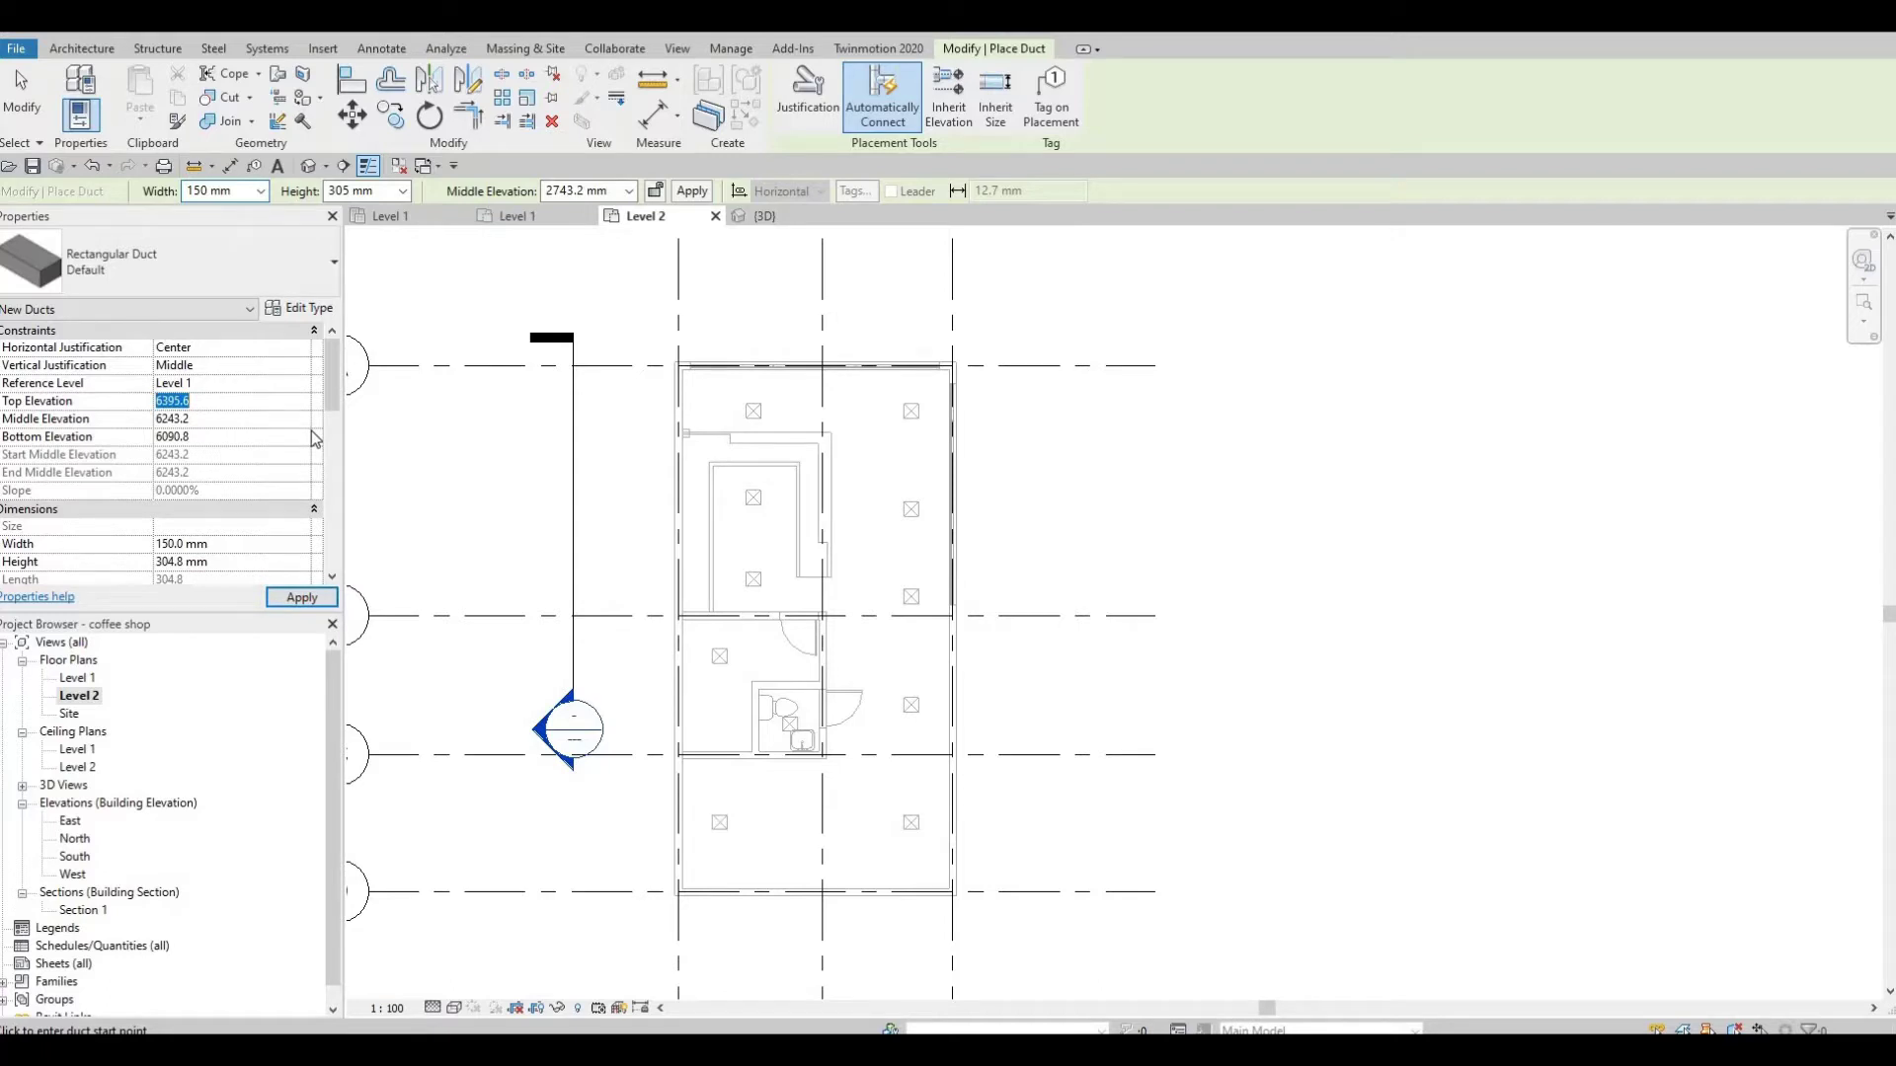
{"action": "type", "text": "3"}
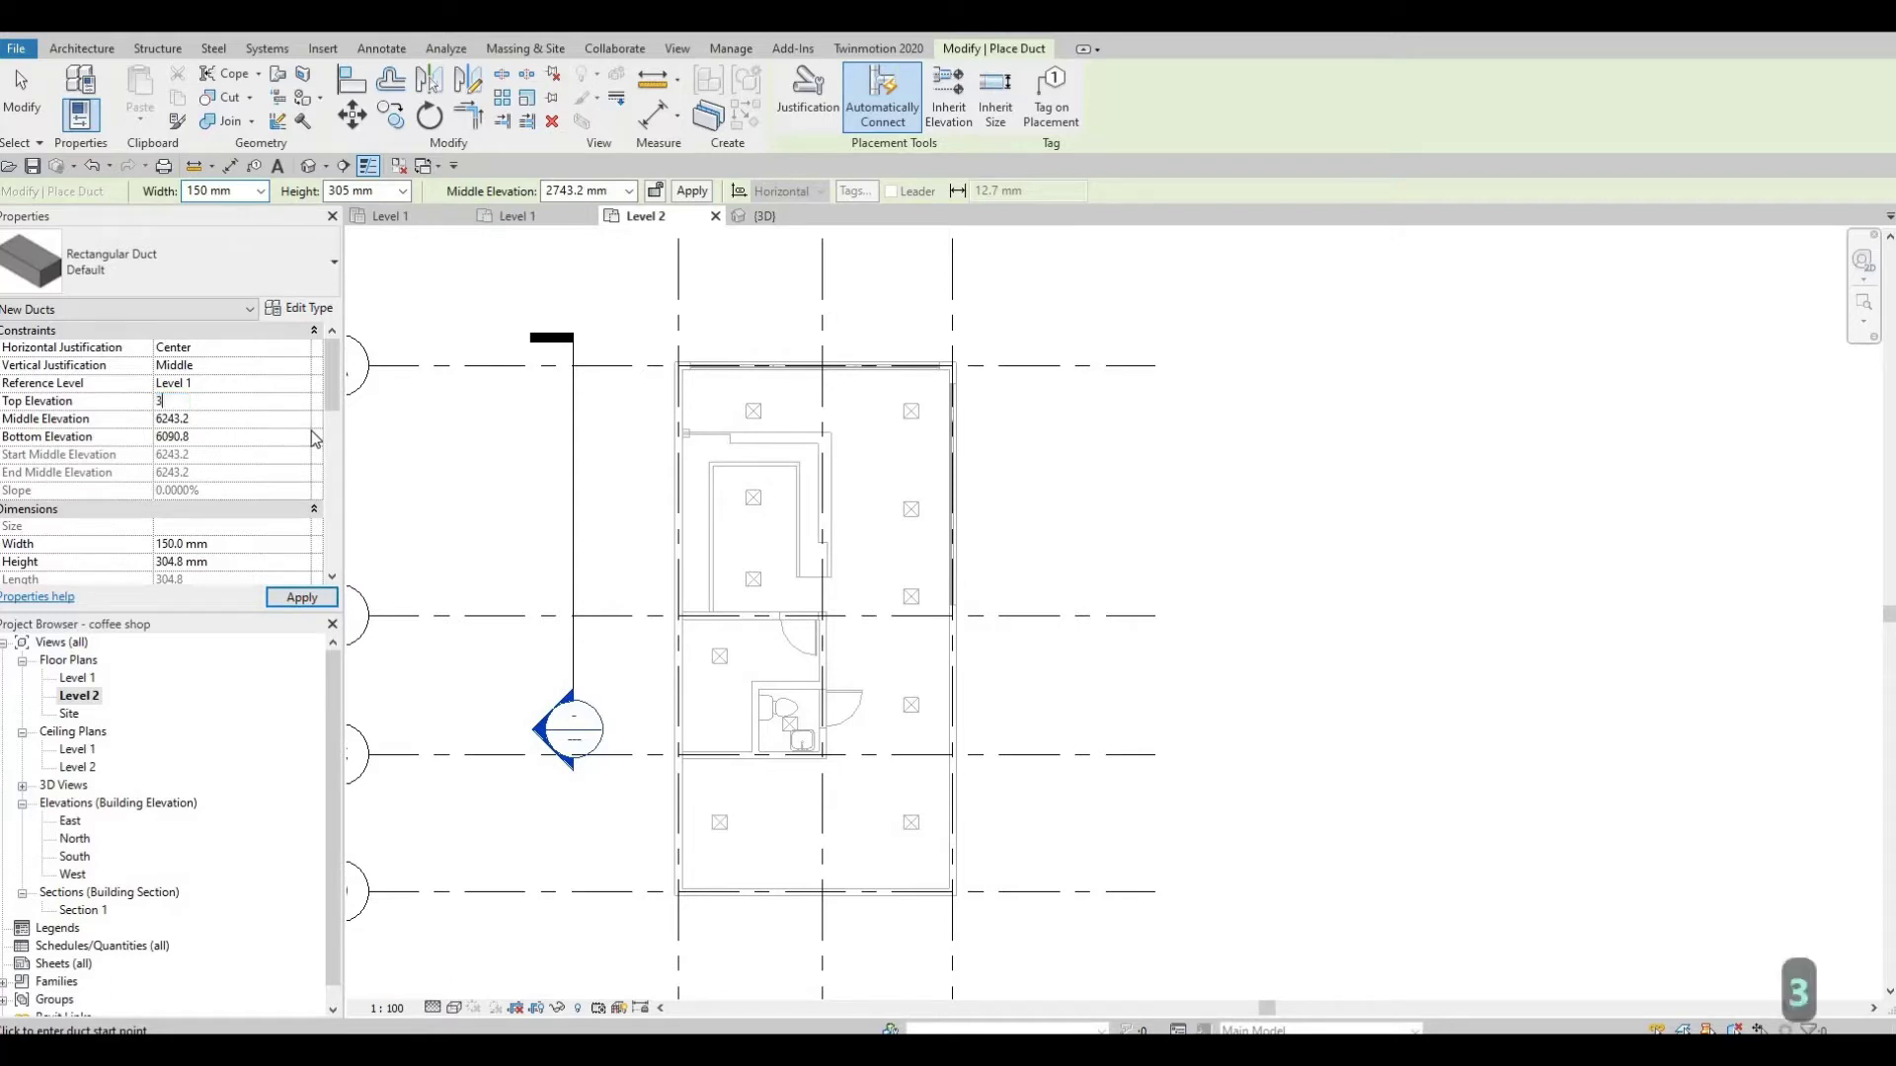
{"action": "type", "text": "2"}
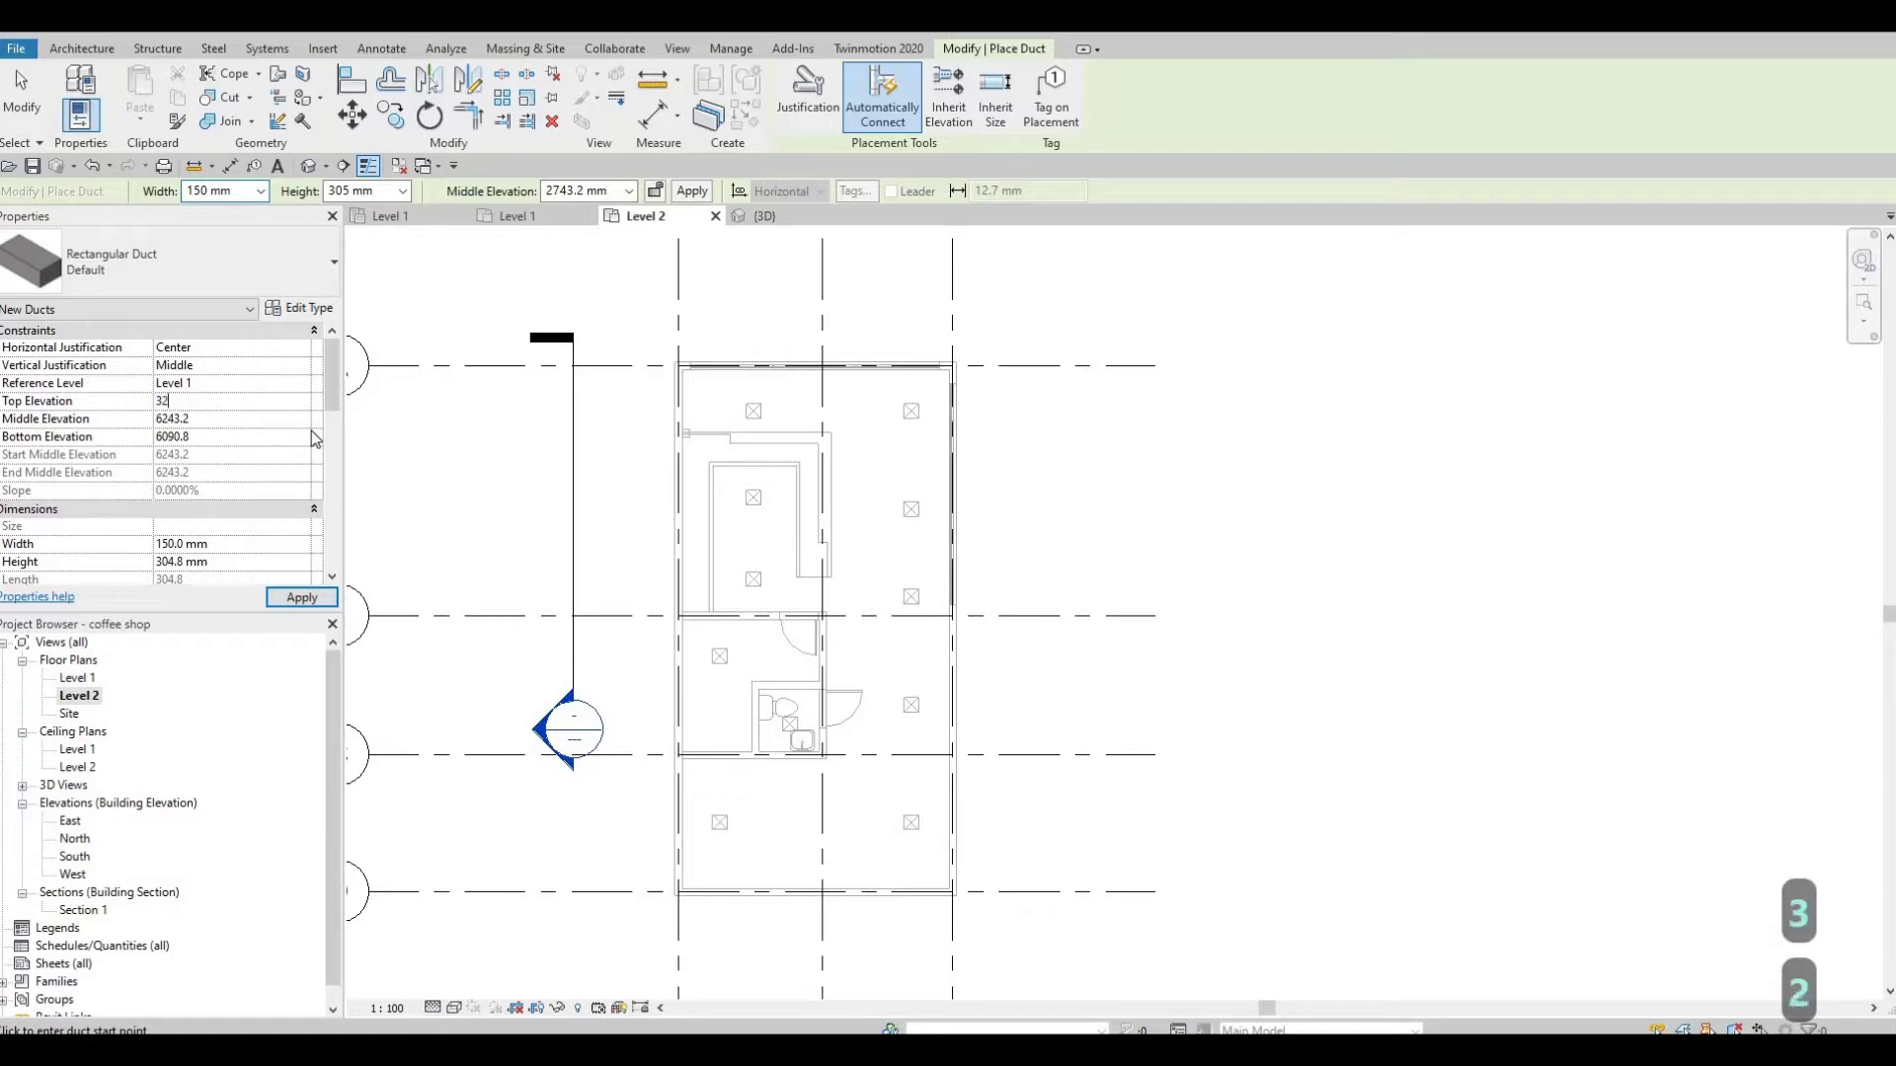
{"action": "type", "text": "00"}
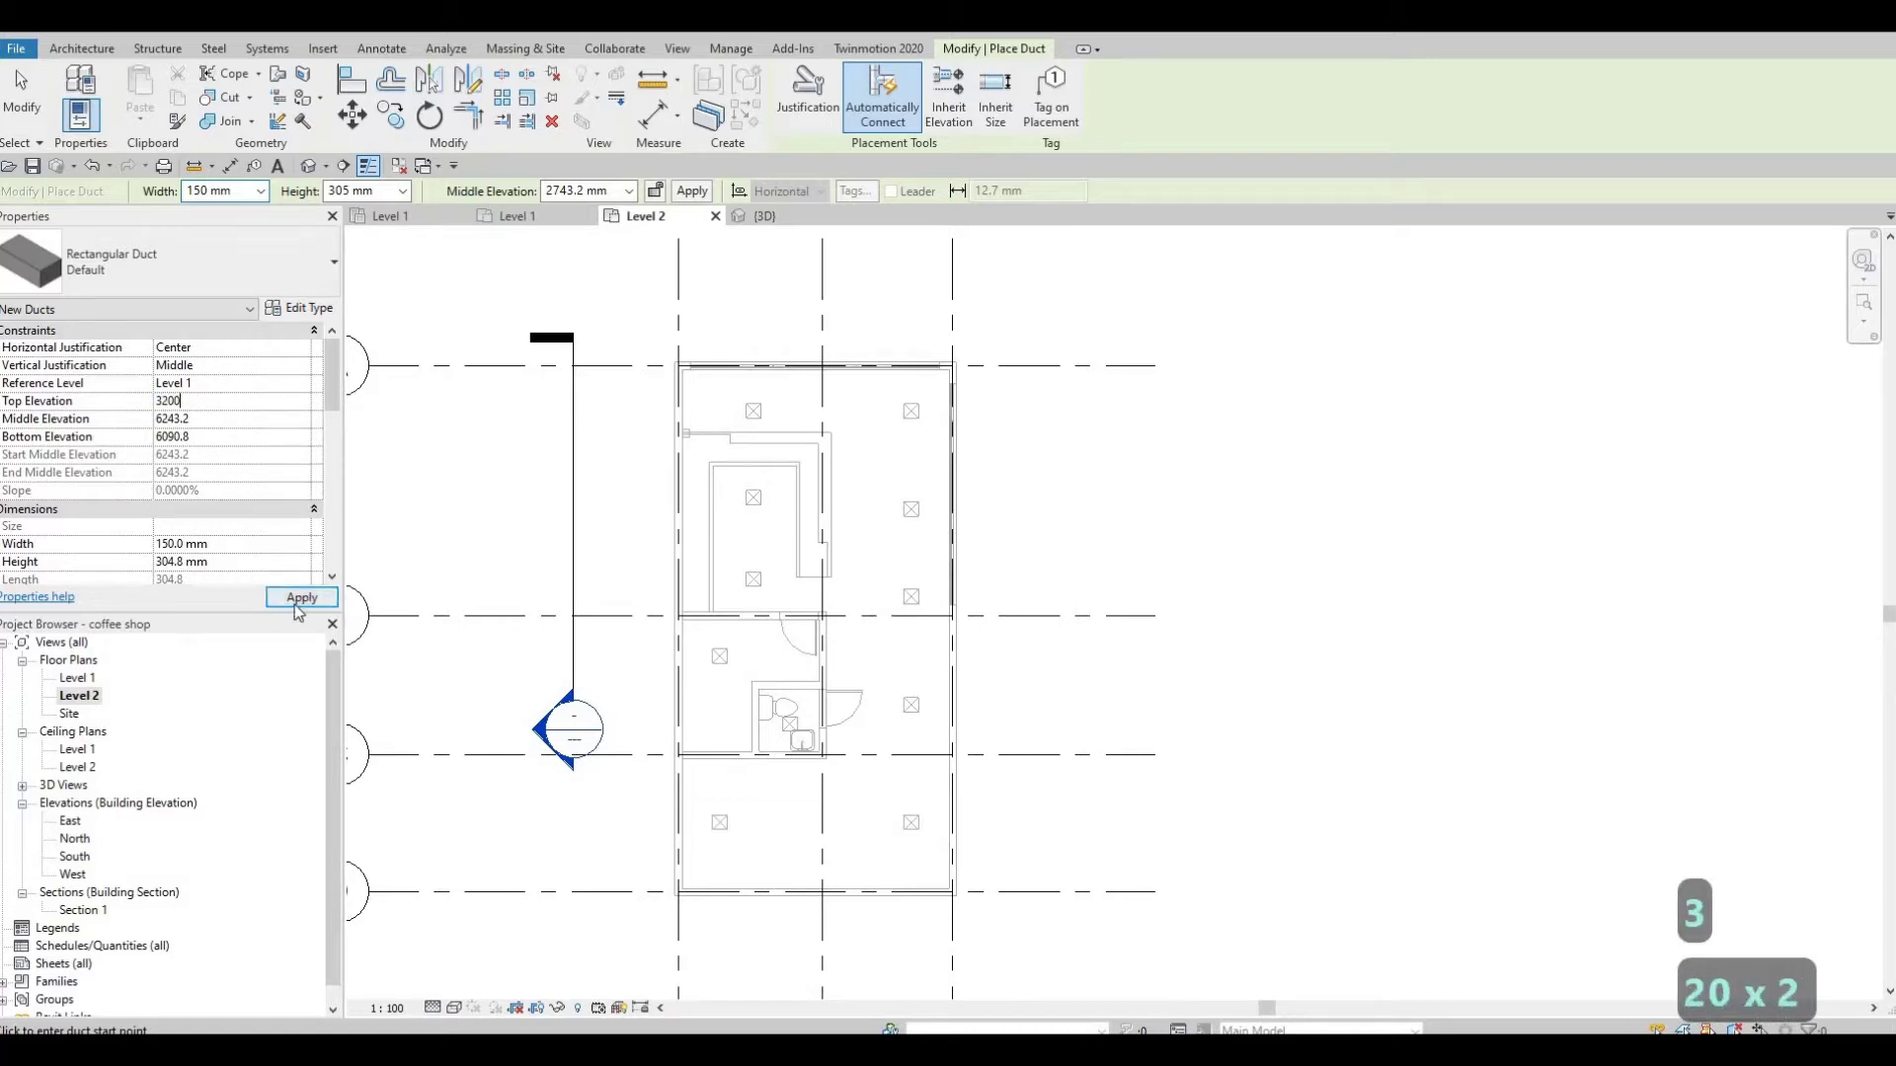
Step: Draw a 150 x 305 mm main duct about 8700 mm long between grids 2 and 3, from the lowest diffuser row up to the top row
{"action": "scroll", "coordinate": [863, 799], "scroll_direction": "up", "scroll_amount": 1}
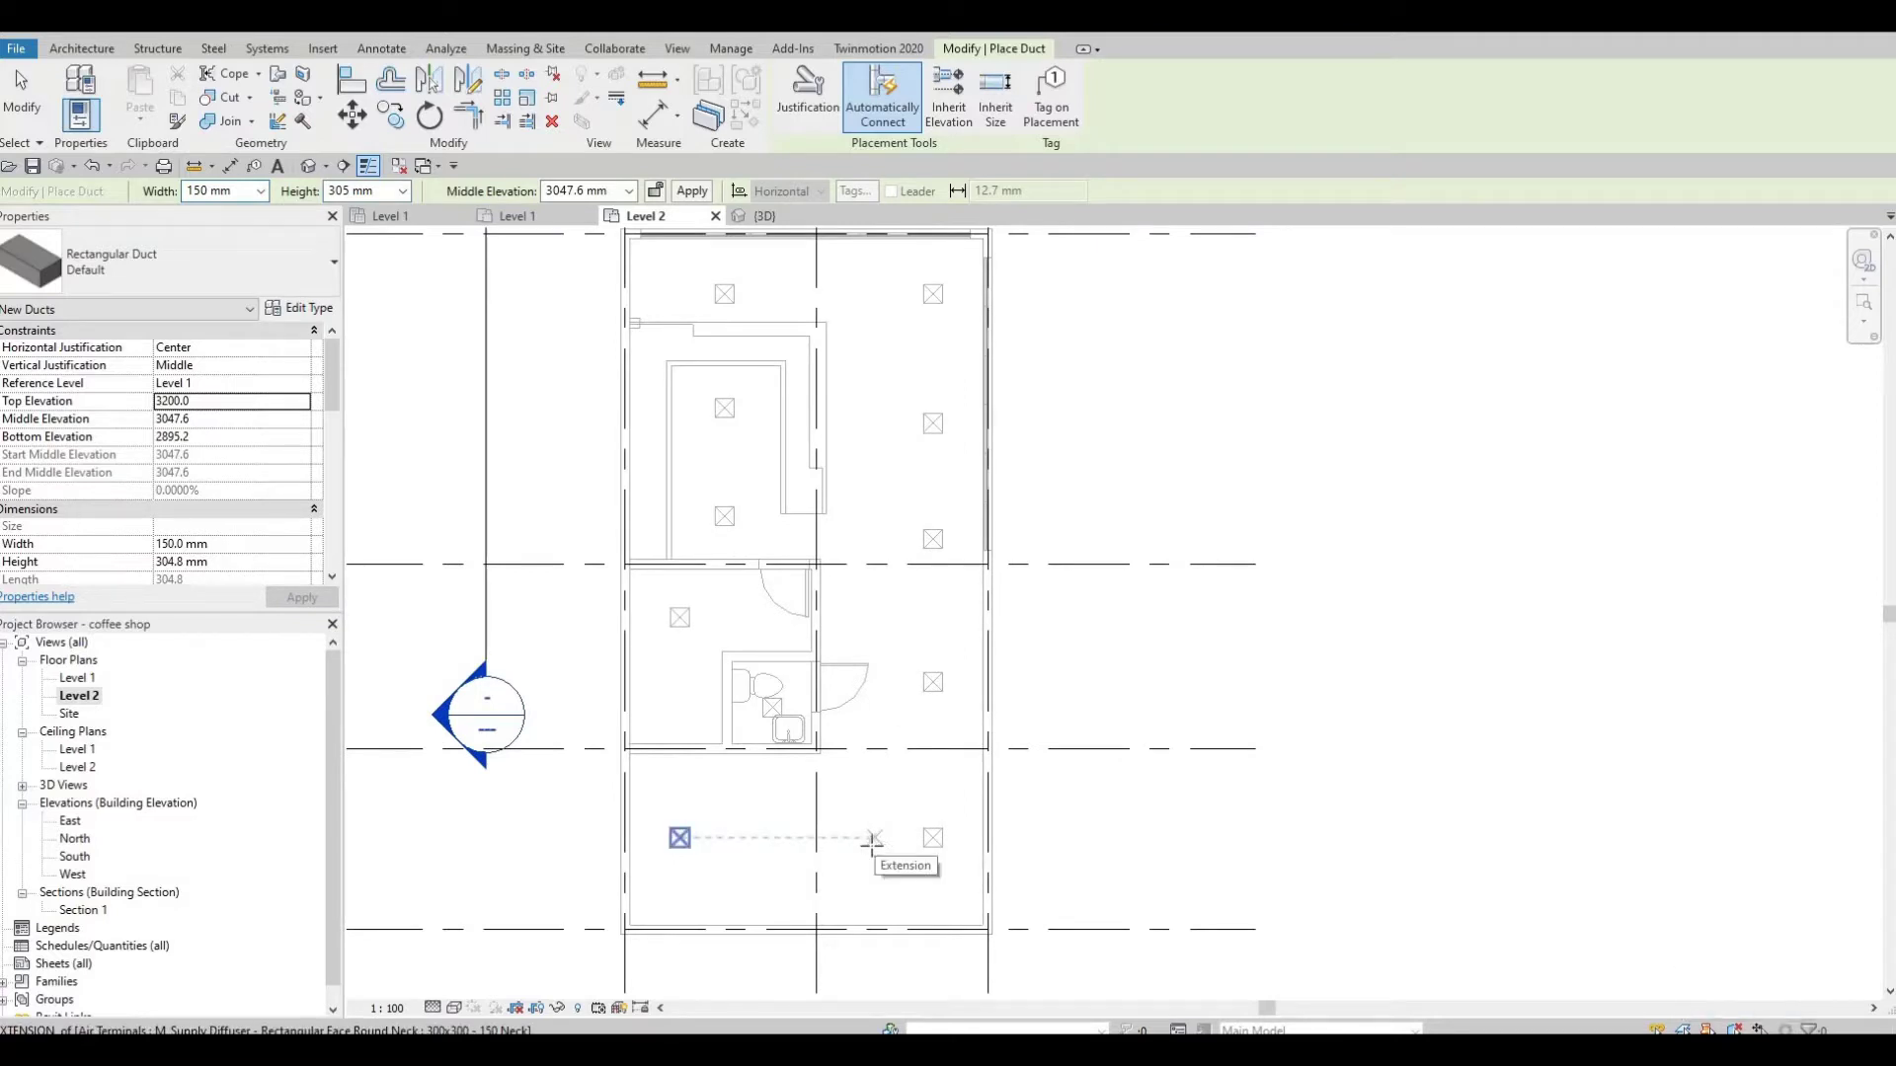
{"action": "left_click", "coordinate": [867, 846]}
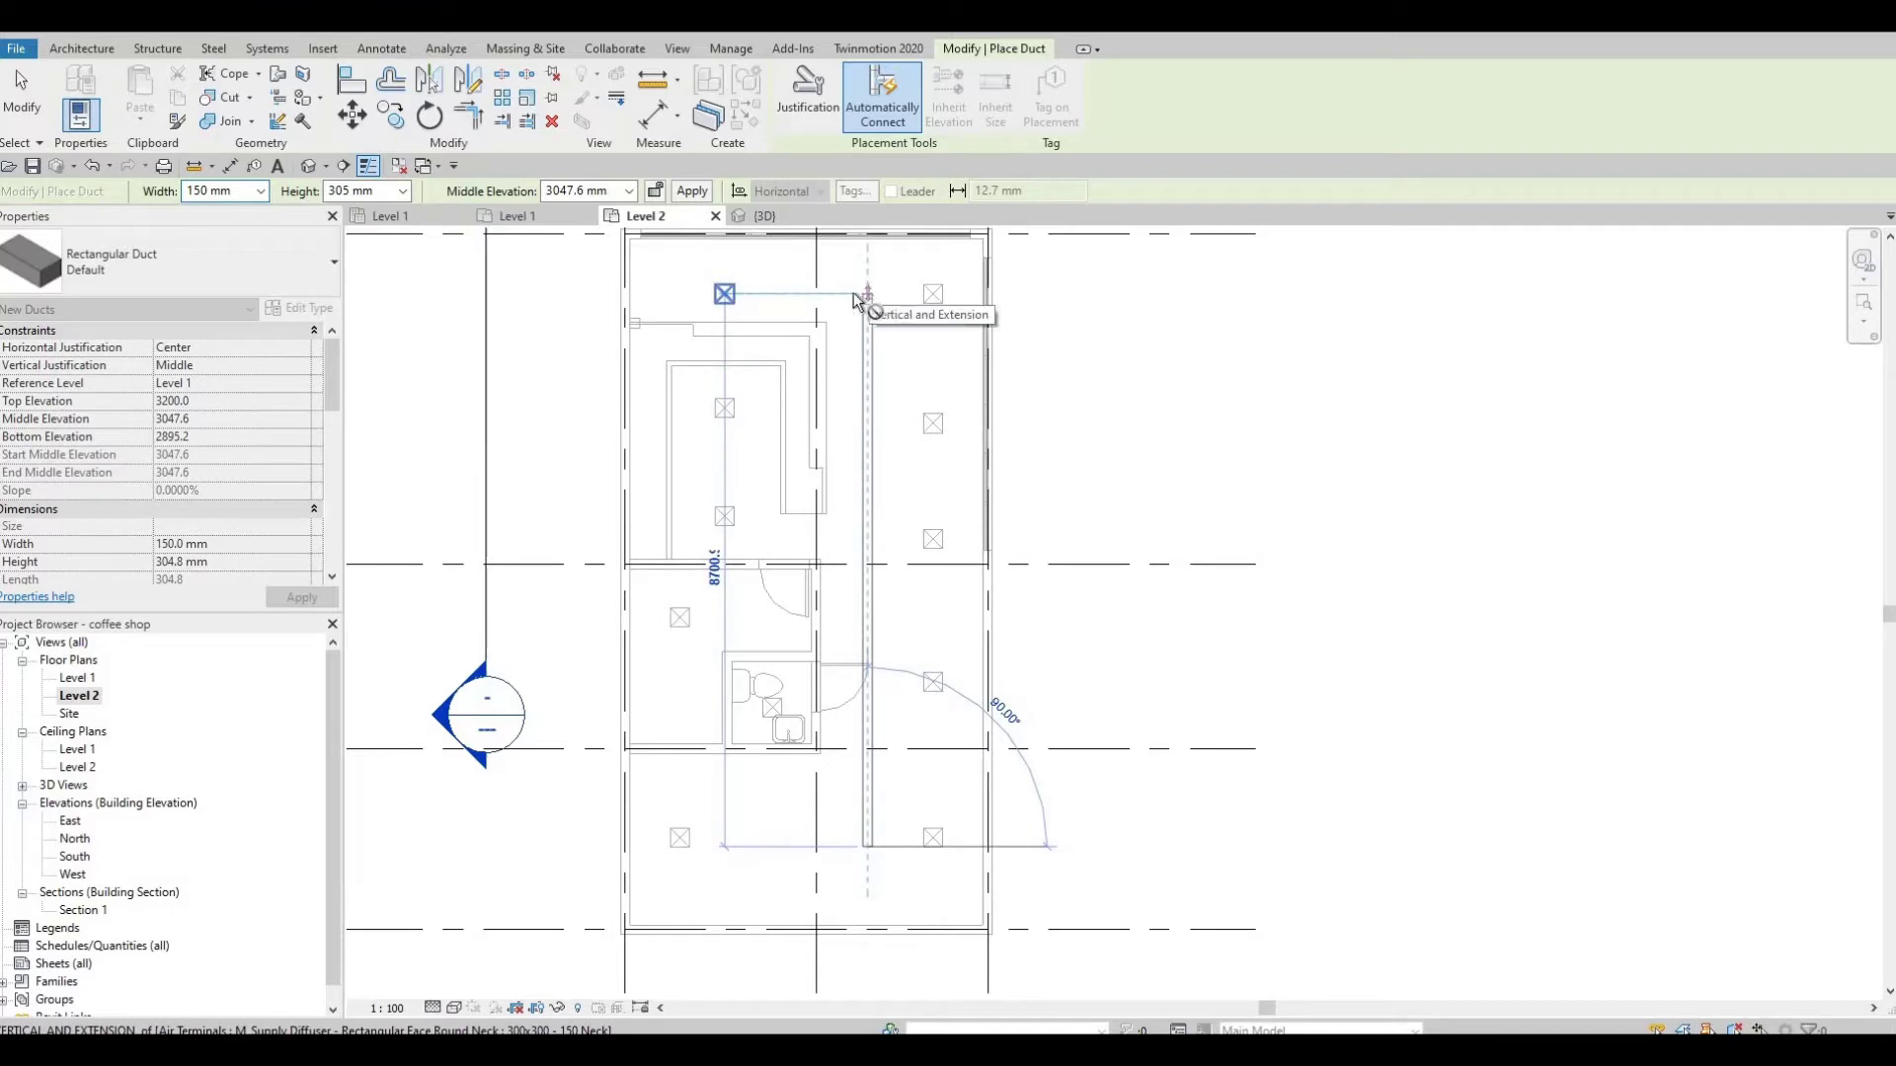
{"action": "left_click", "coordinate": [855, 296]}
{"action": "key", "text": "Escape"}
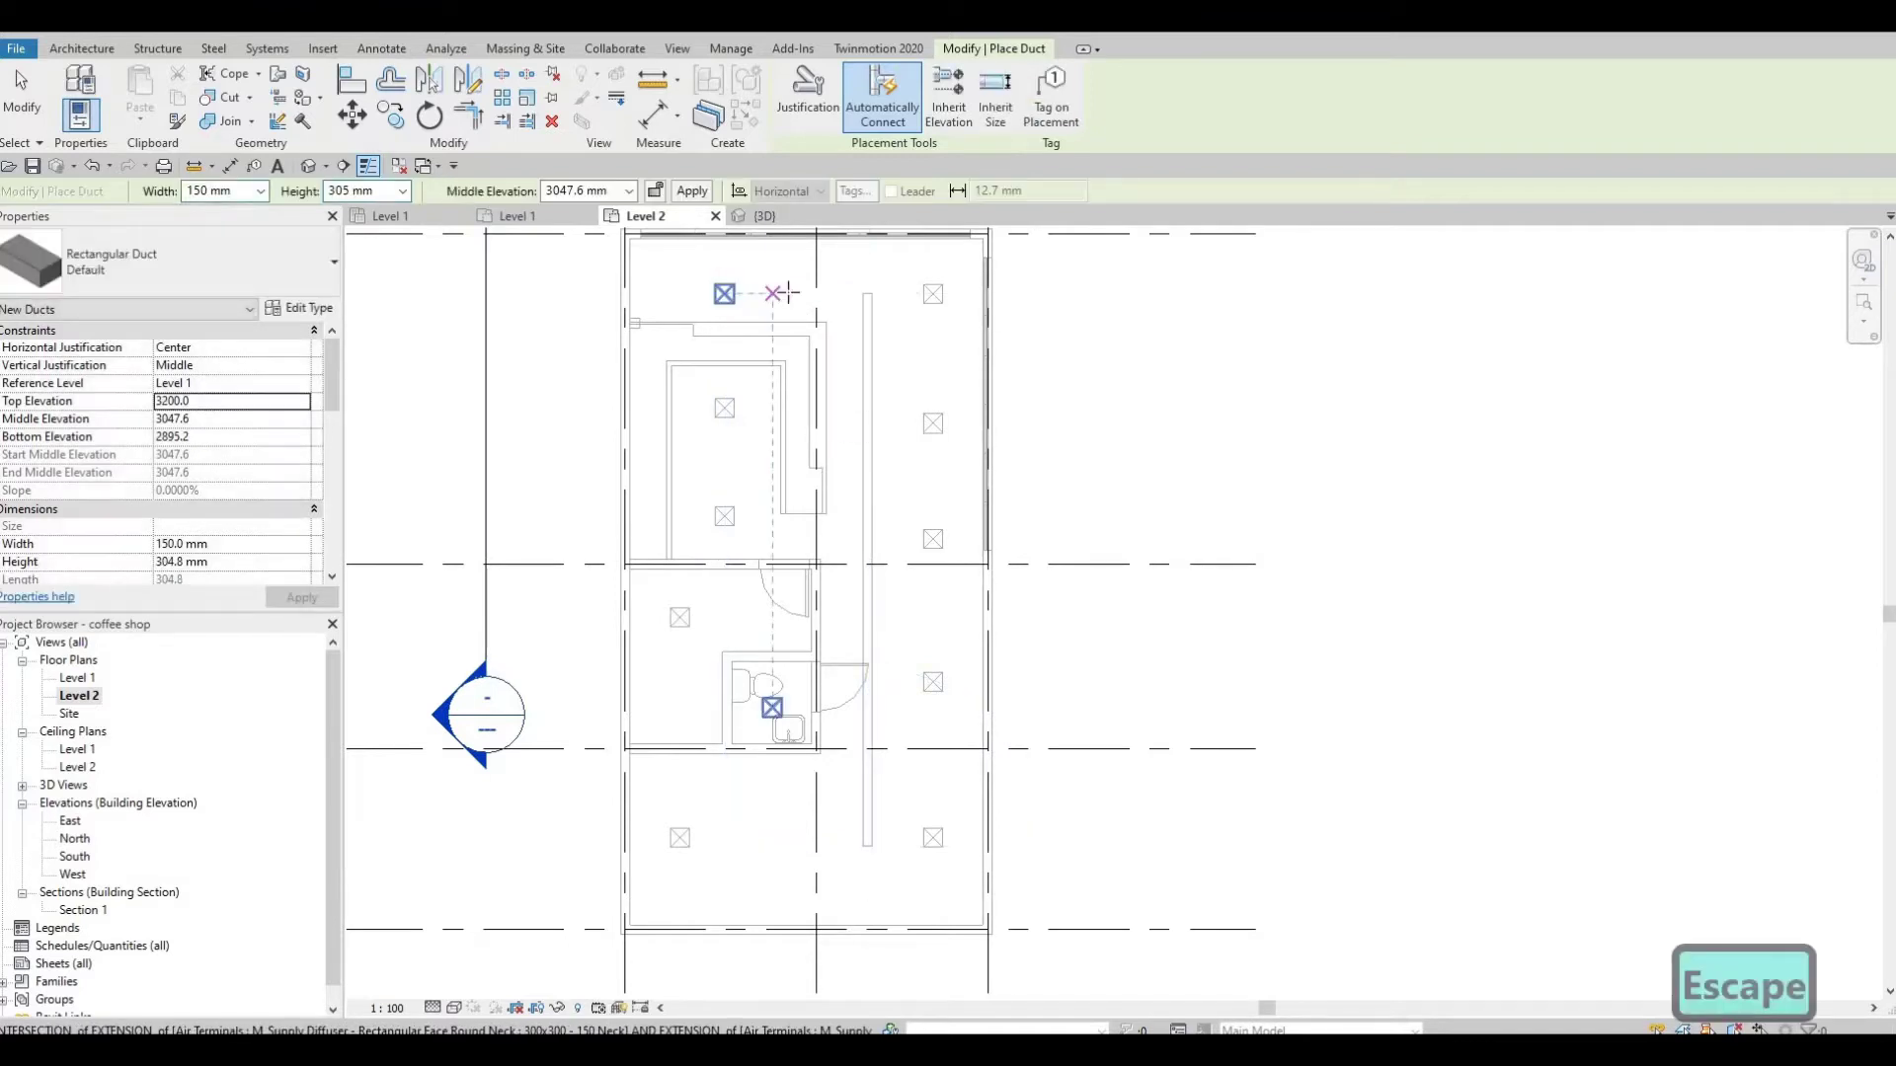
Step: Draw a second 150 x 305 mm main duct parallel to the first, just left of grid 2, from the top diffuser row to the lowest row
{"action": "left_click", "coordinate": [795, 295]}
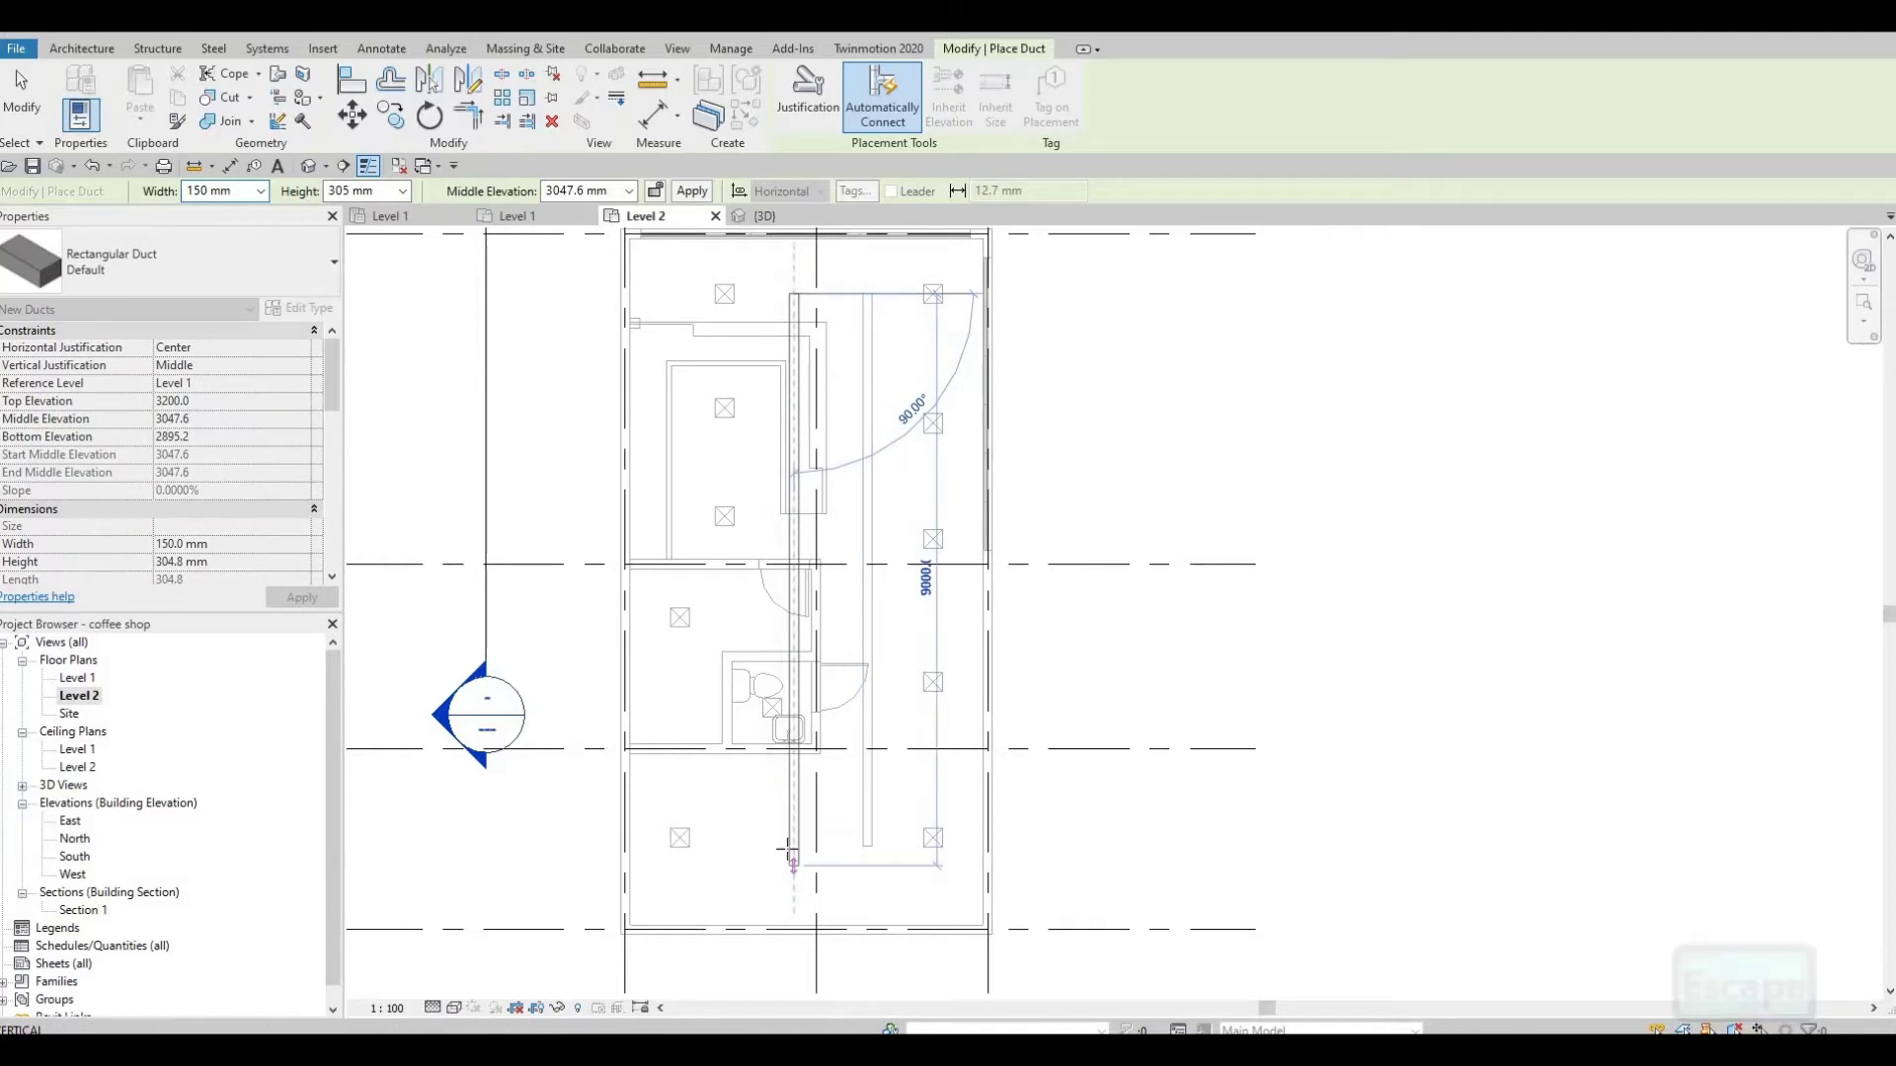
{"action": "left_click", "coordinate": [790, 849]}
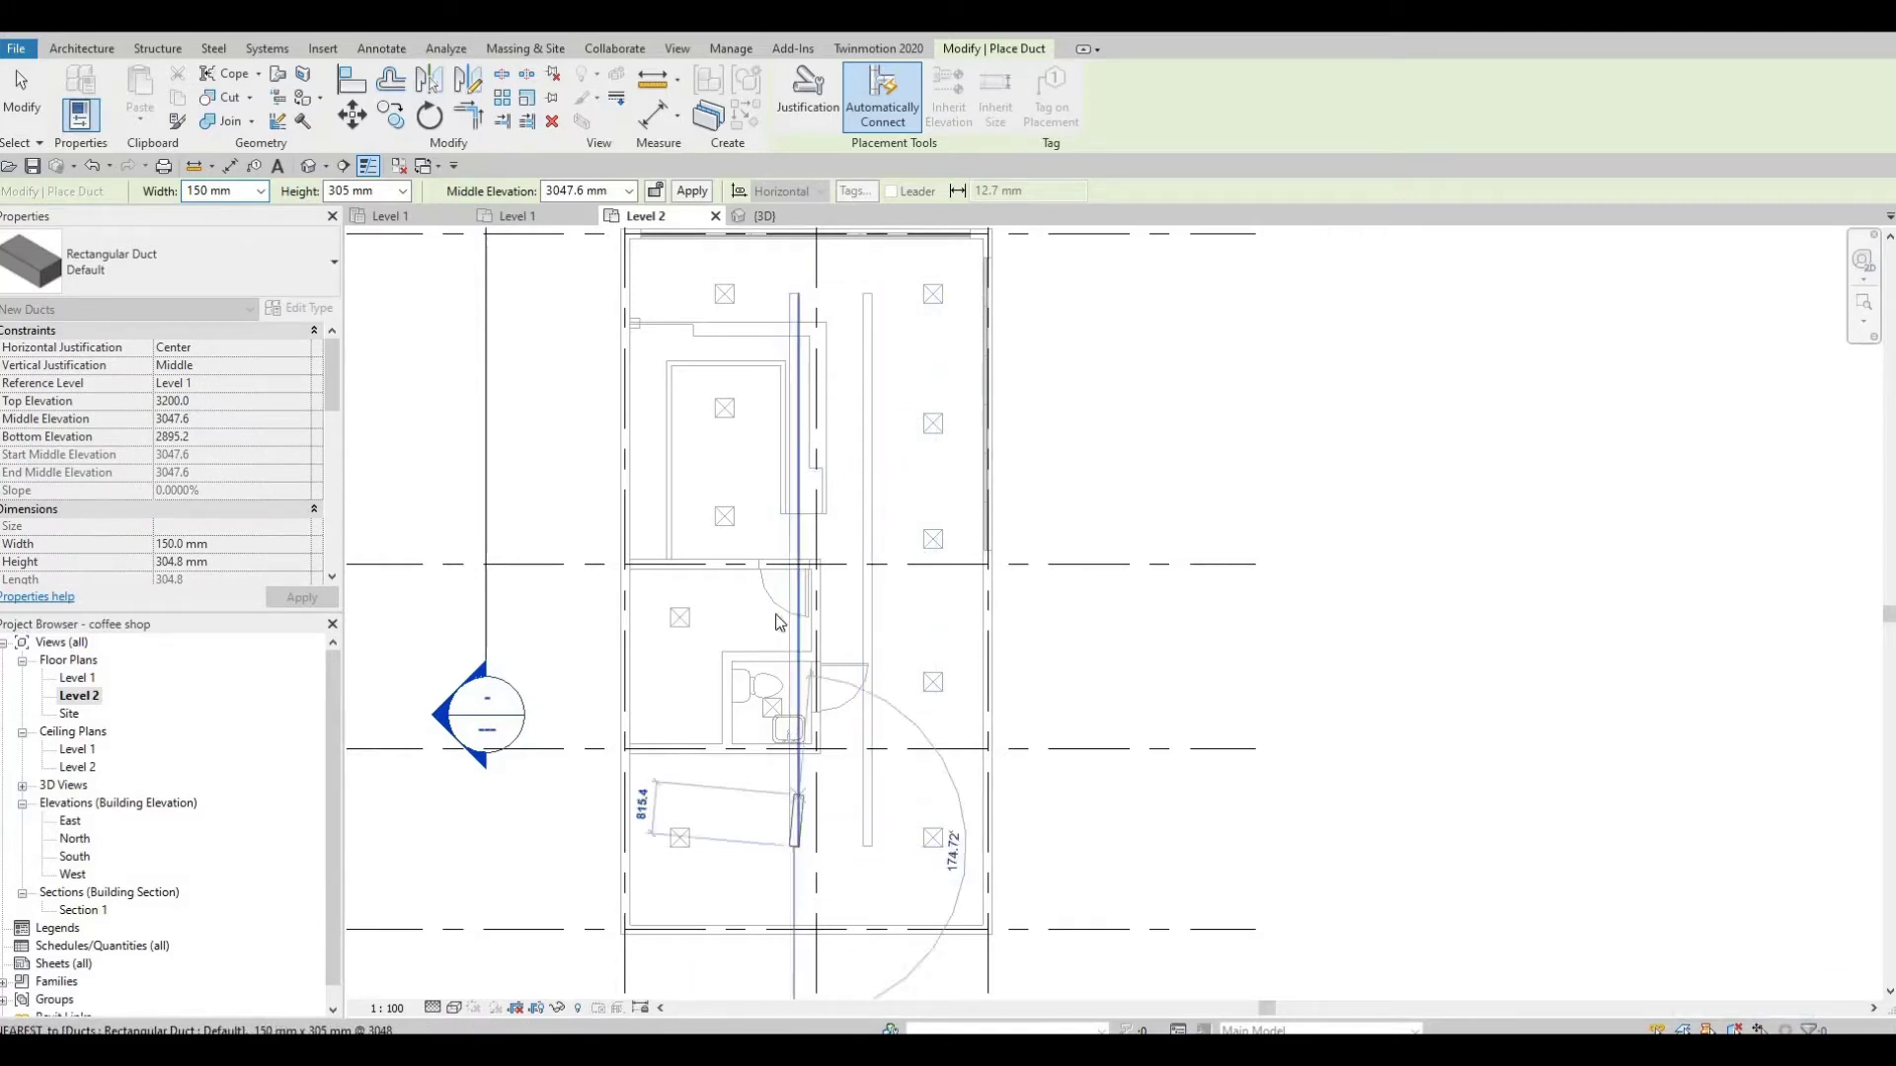
{"action": "key", "text": "Escape"}
{"action": "key", "text": "Escape"}
Step: Draw a branch duct about 500 mm long joining the upper end of the right main duct beside the top diffuser near grid 3
{"action": "scroll", "coordinate": [745, 593], "scroll_direction": "up", "scroll_amount": 2}
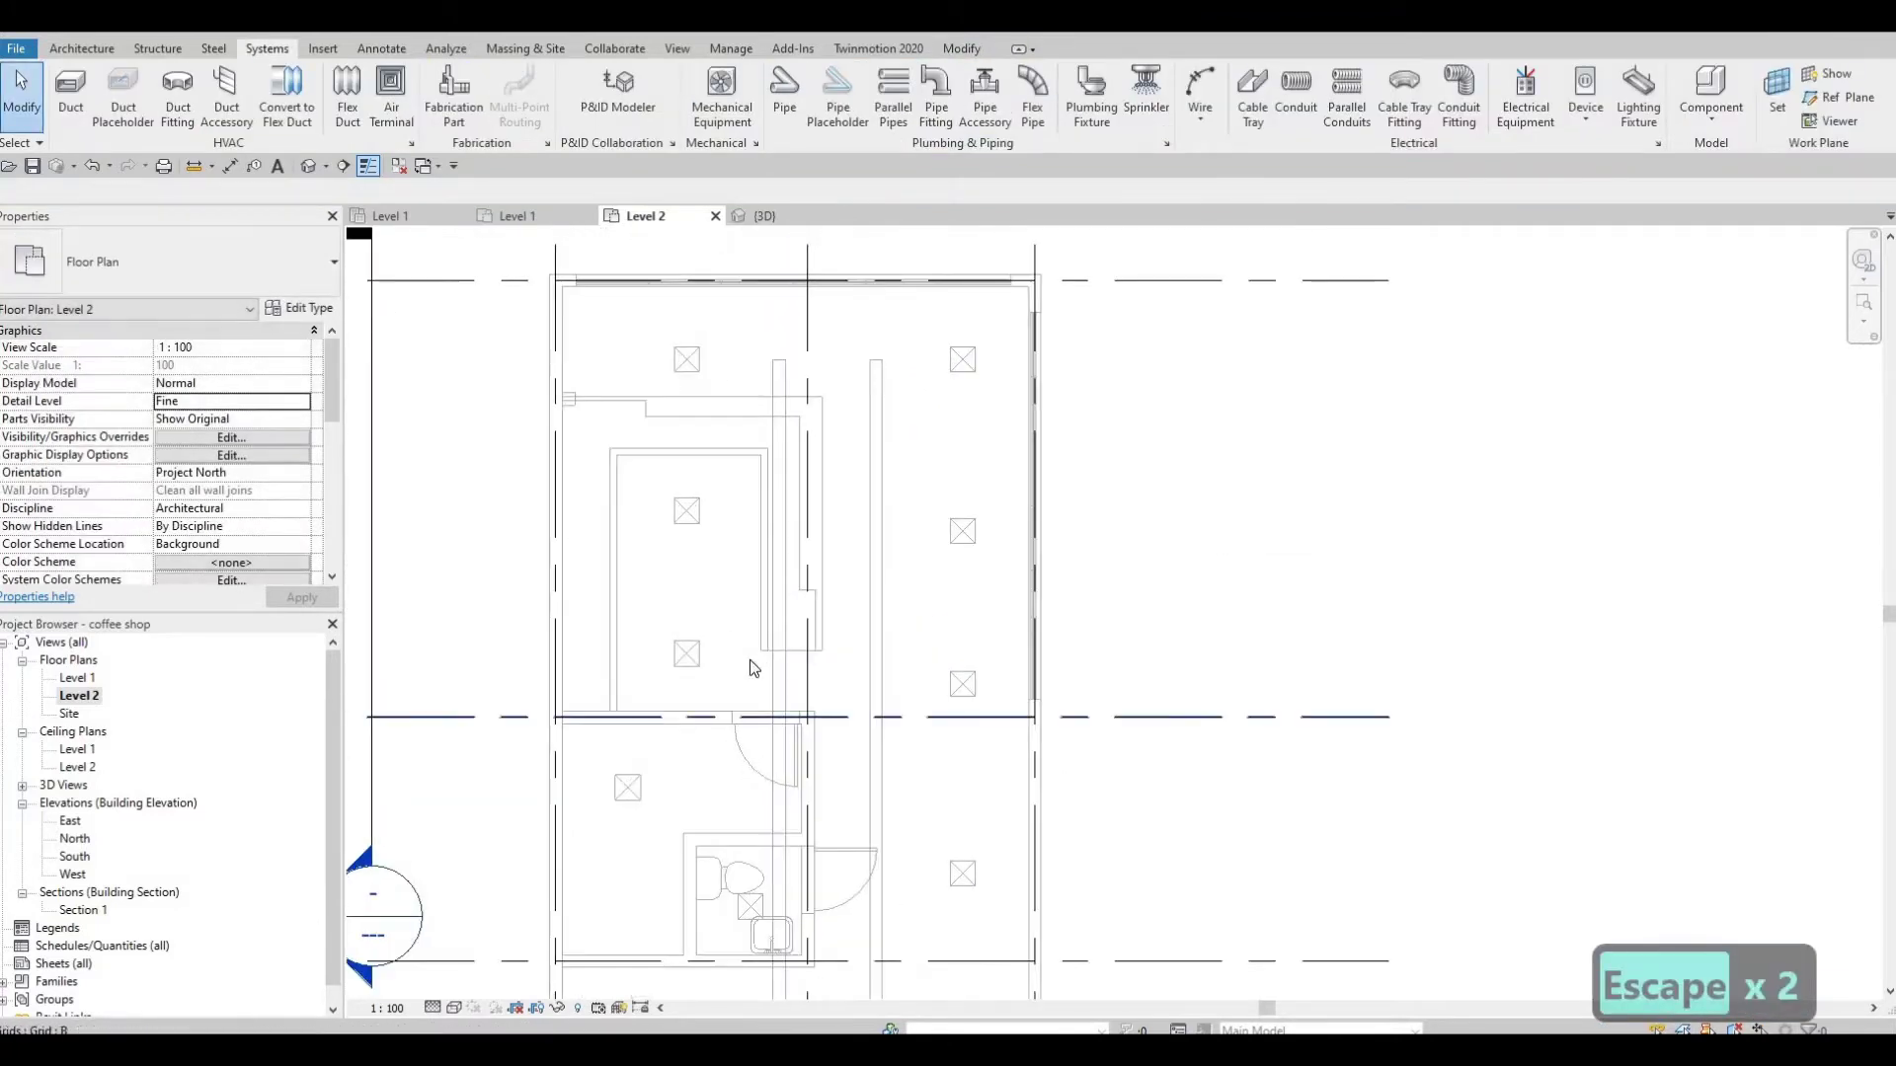
{"action": "middle_click_drag", "start_coordinate": [775, 825], "coordinate": [783, 667]}
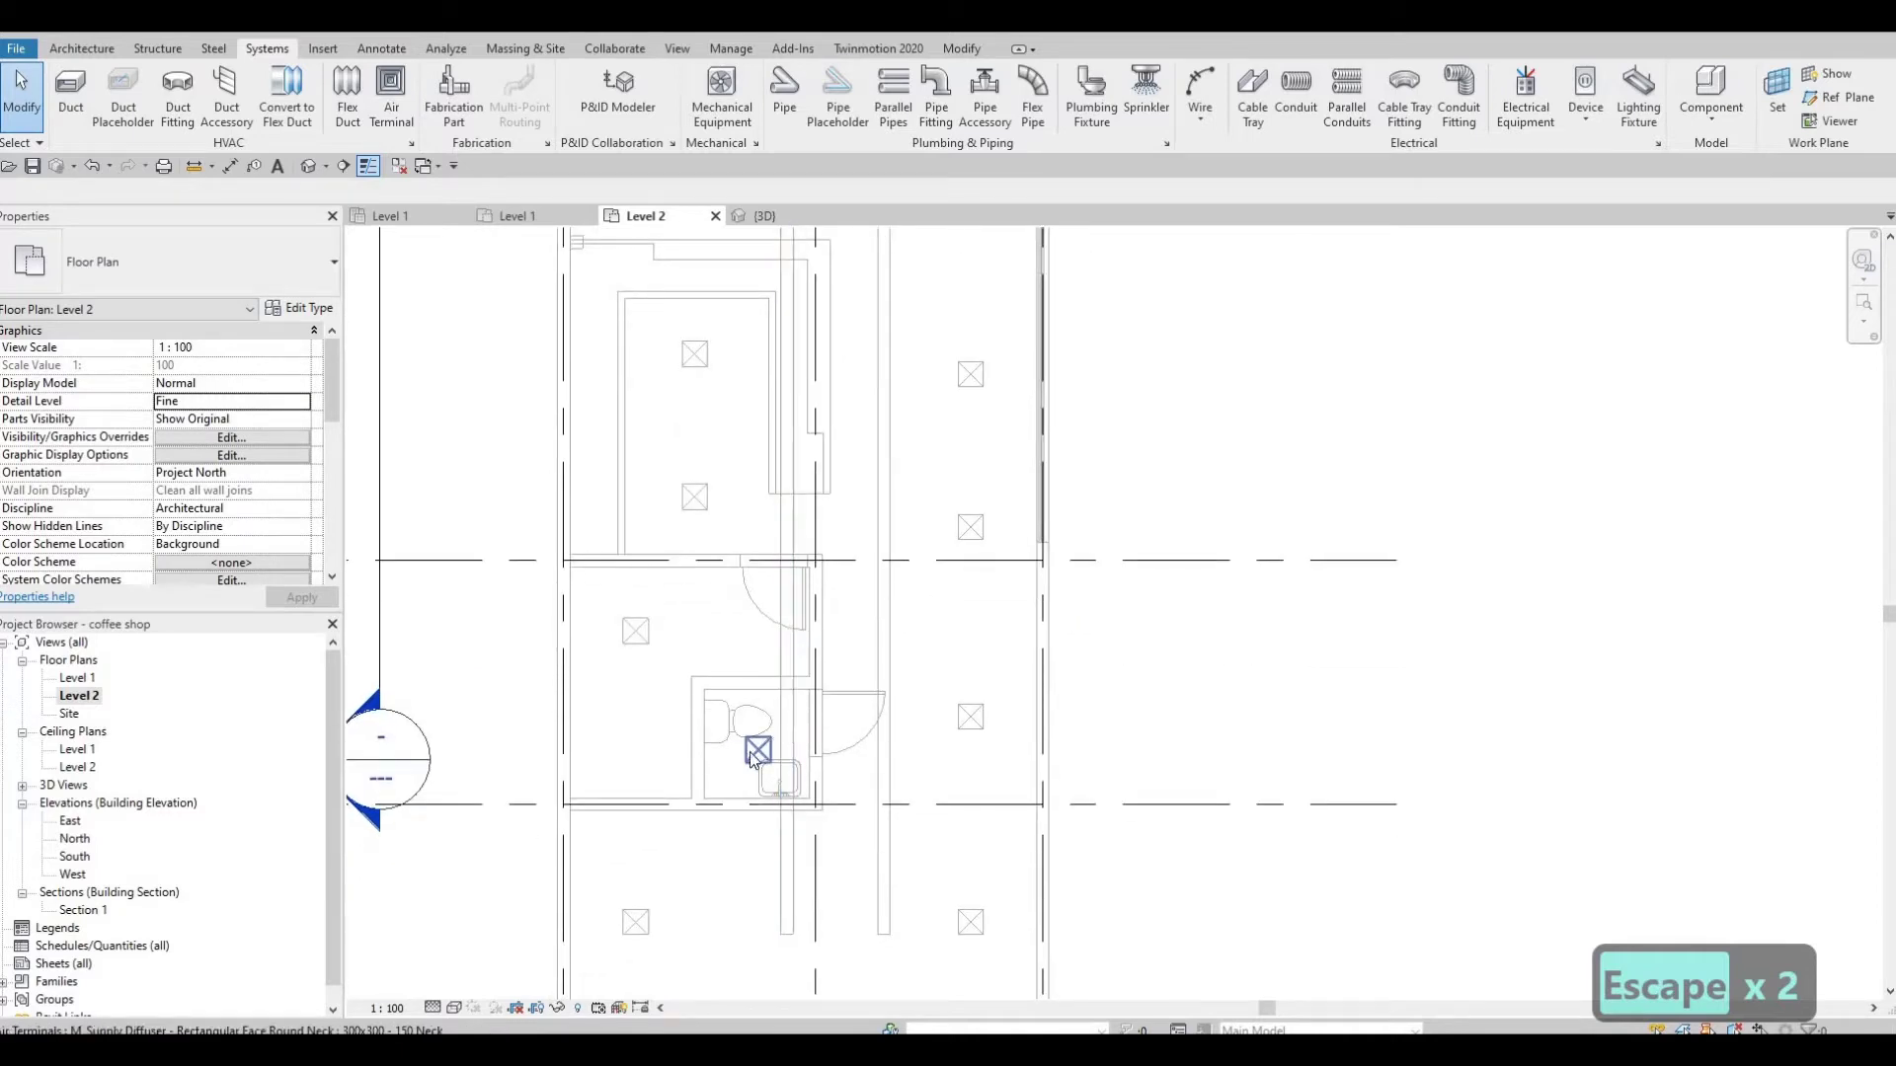
{"action": "scroll", "coordinate": [774, 625], "scroll_direction": "down", "scroll_amount": 1}
{"action": "middle_click_drag", "start_coordinate": [820, 394], "coordinate": [796, 487]}
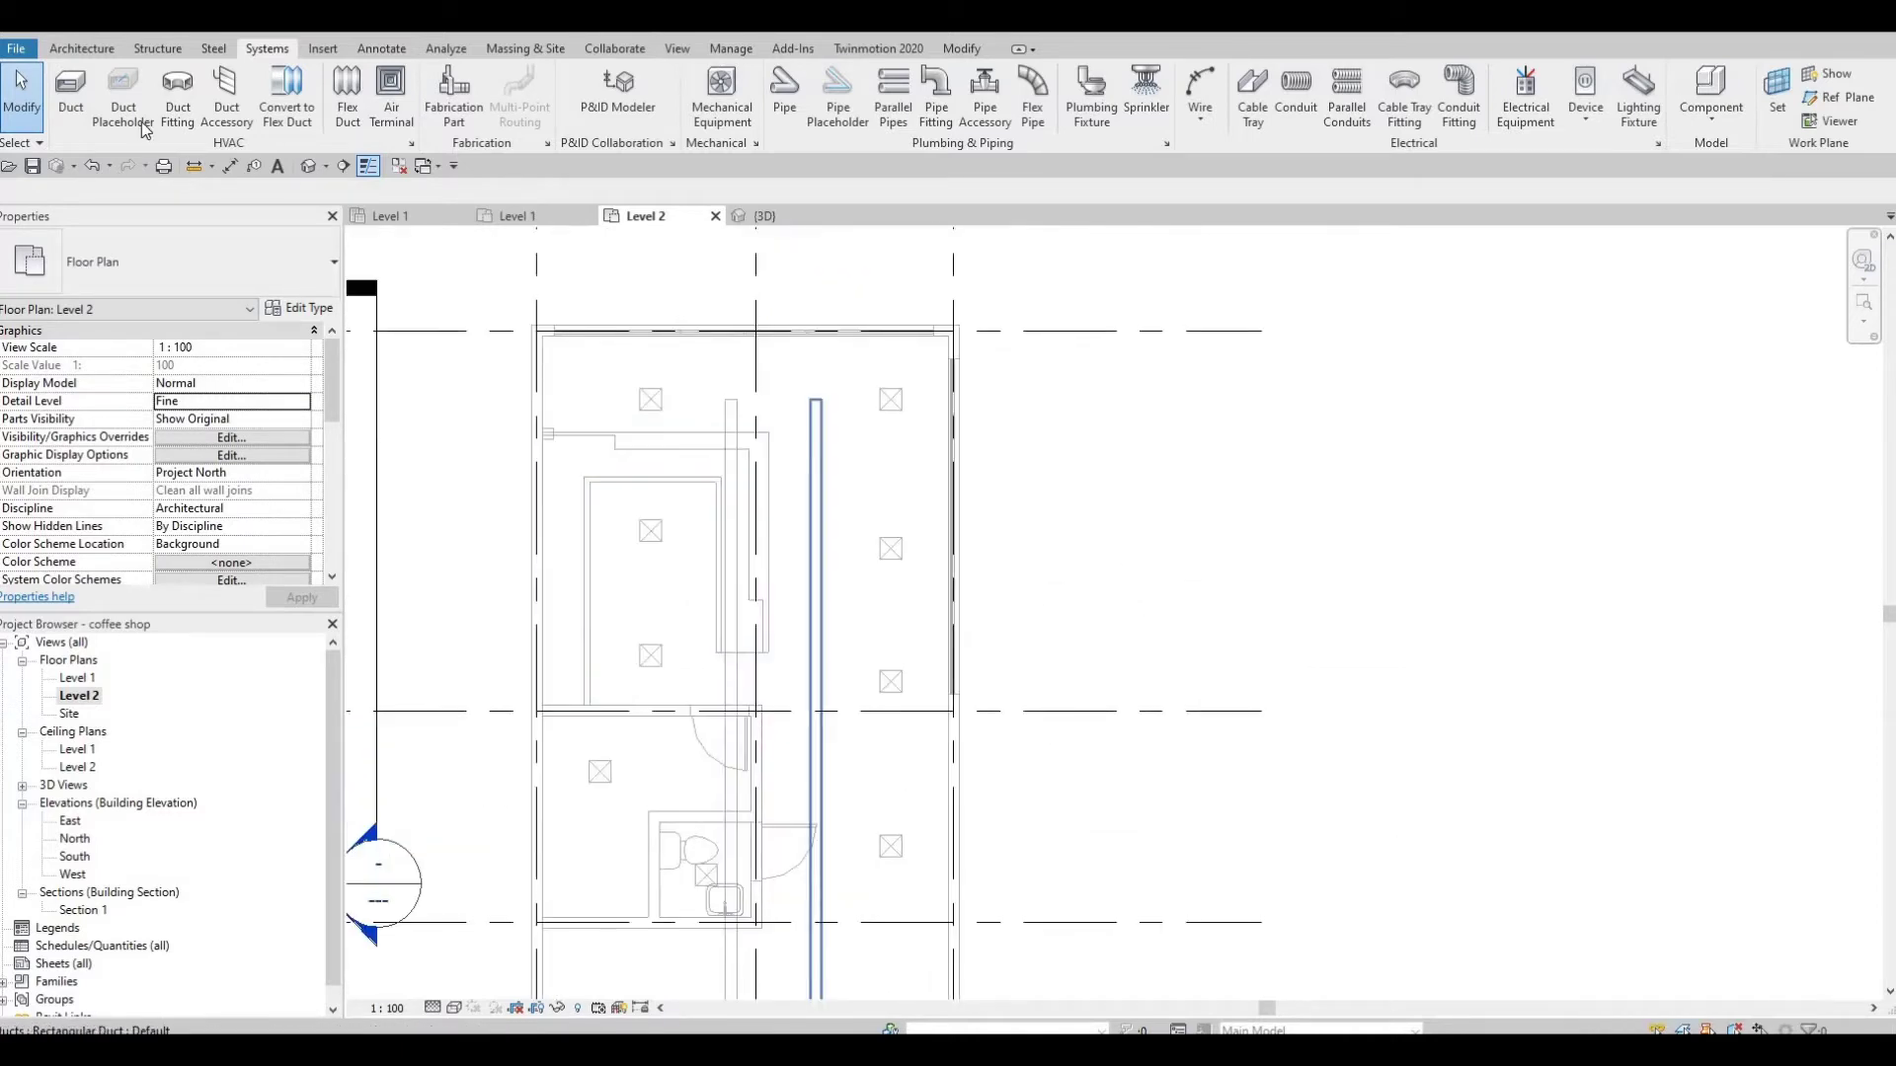
{"action": "left_click", "coordinate": [74, 95]}
{"action": "scroll", "coordinate": [888, 420], "scroll_direction": "up", "scroll_amount": 2}
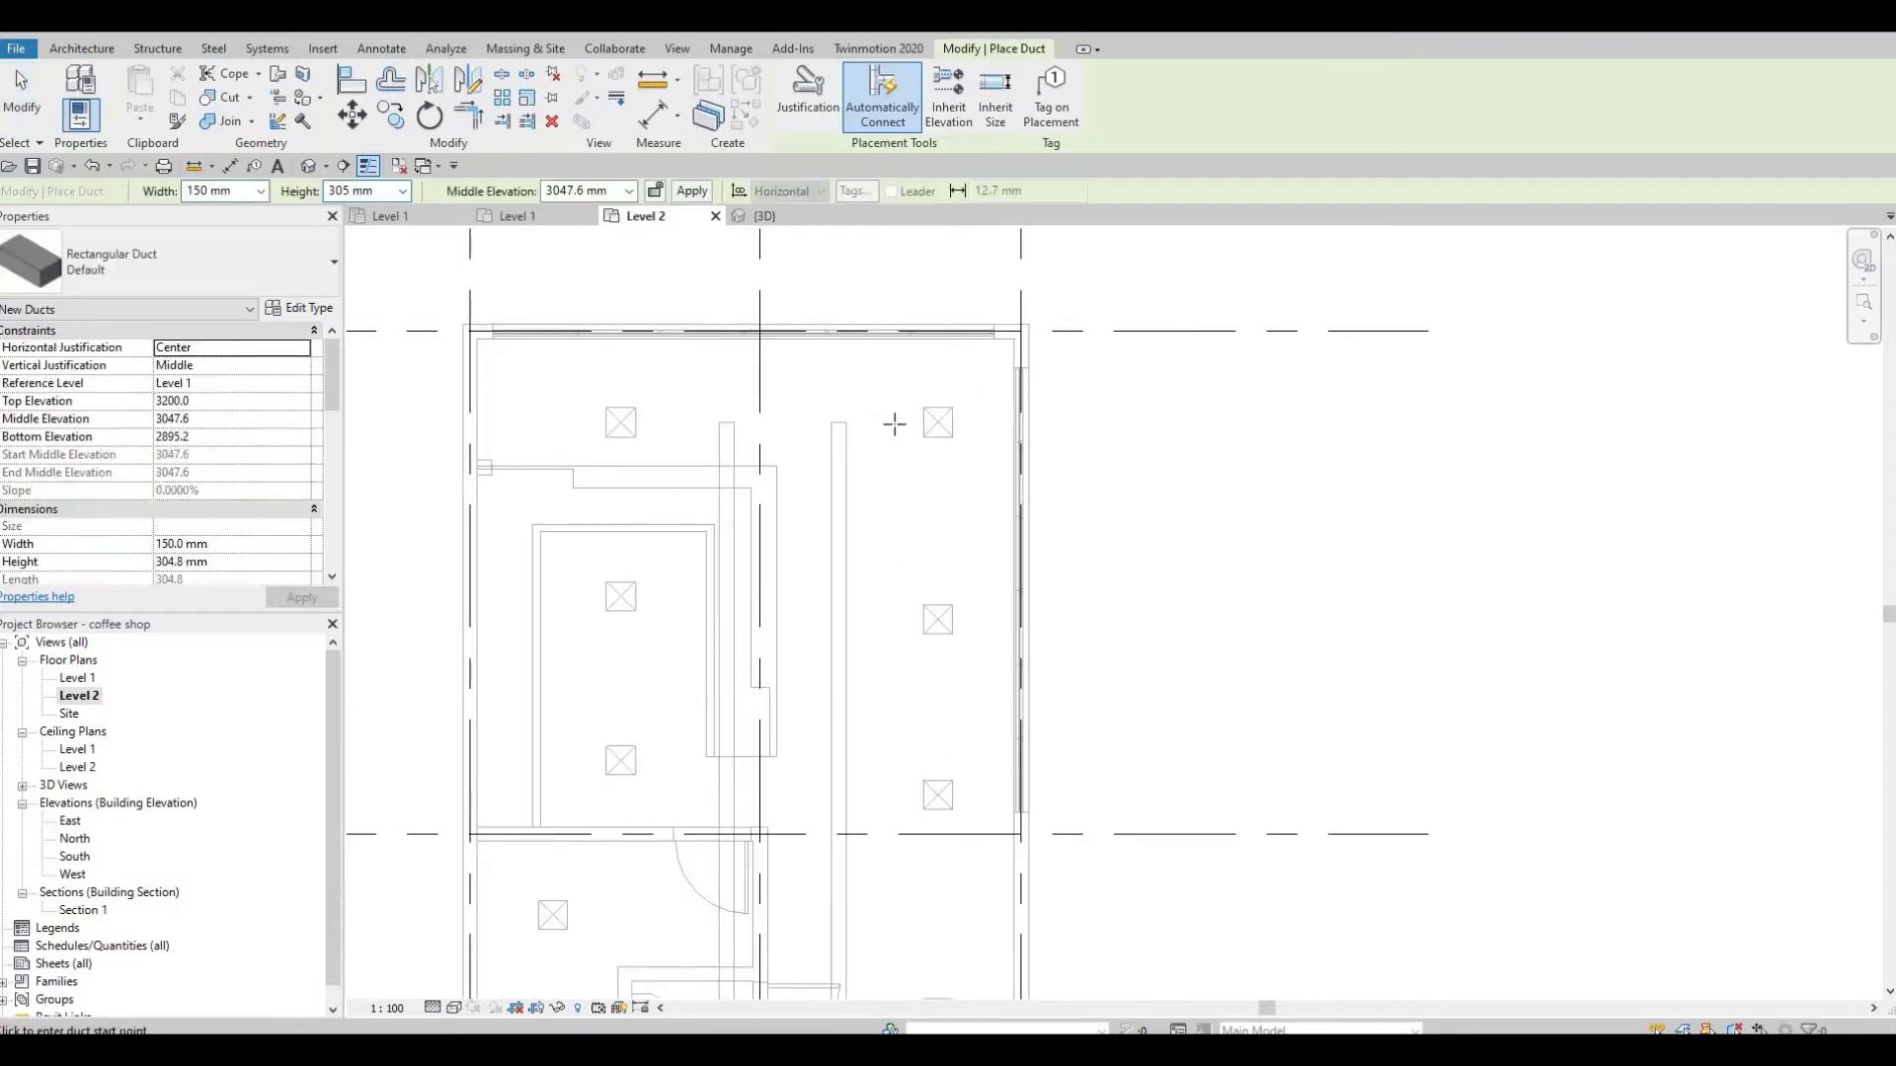
{"action": "left_click", "coordinate": [842, 422]}
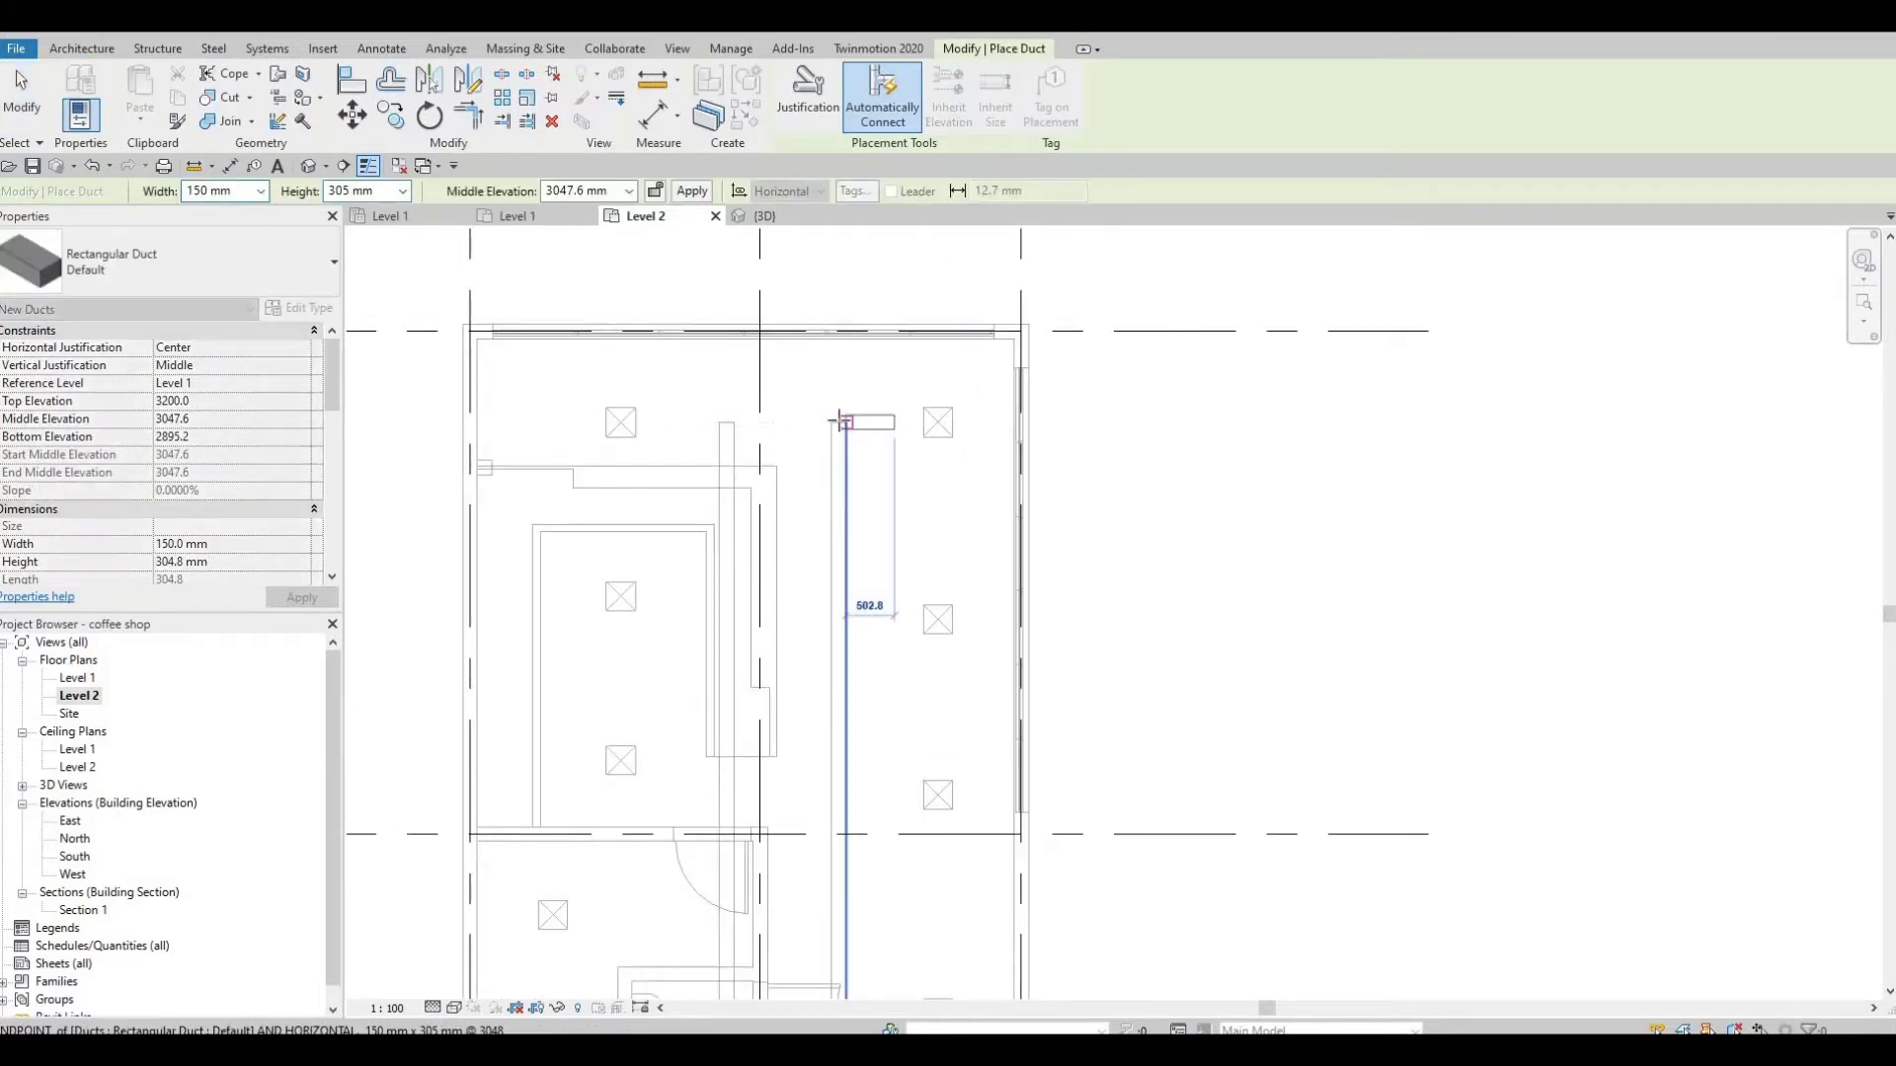
{"action": "left_click", "coordinate": [863, 449]}
{"action": "key", "text": "Escape"}
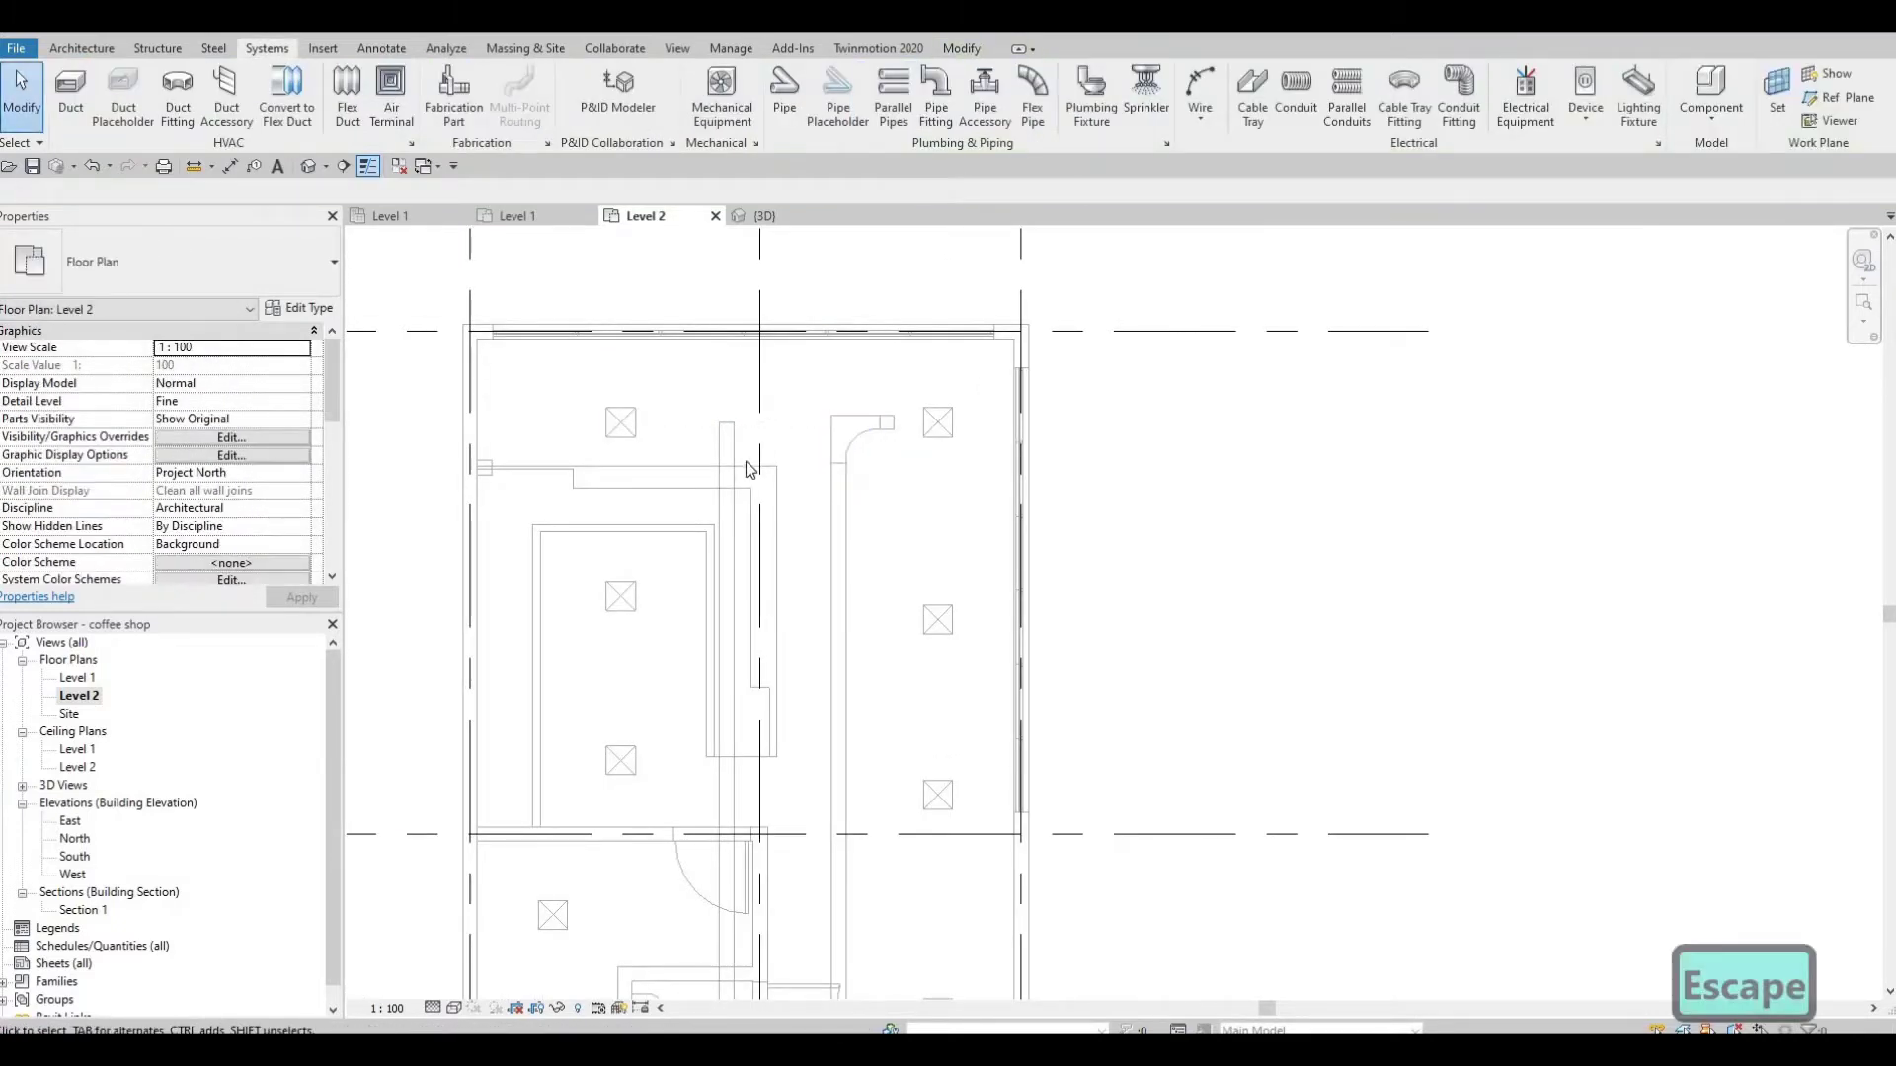
Step: Draw a short branch duct from the upper end of the left main duct toward the top diffuser between grids 1 and 2
{"action": "middle_click_drag", "start_coordinate": [851, 444], "coordinate": [855, 480]}
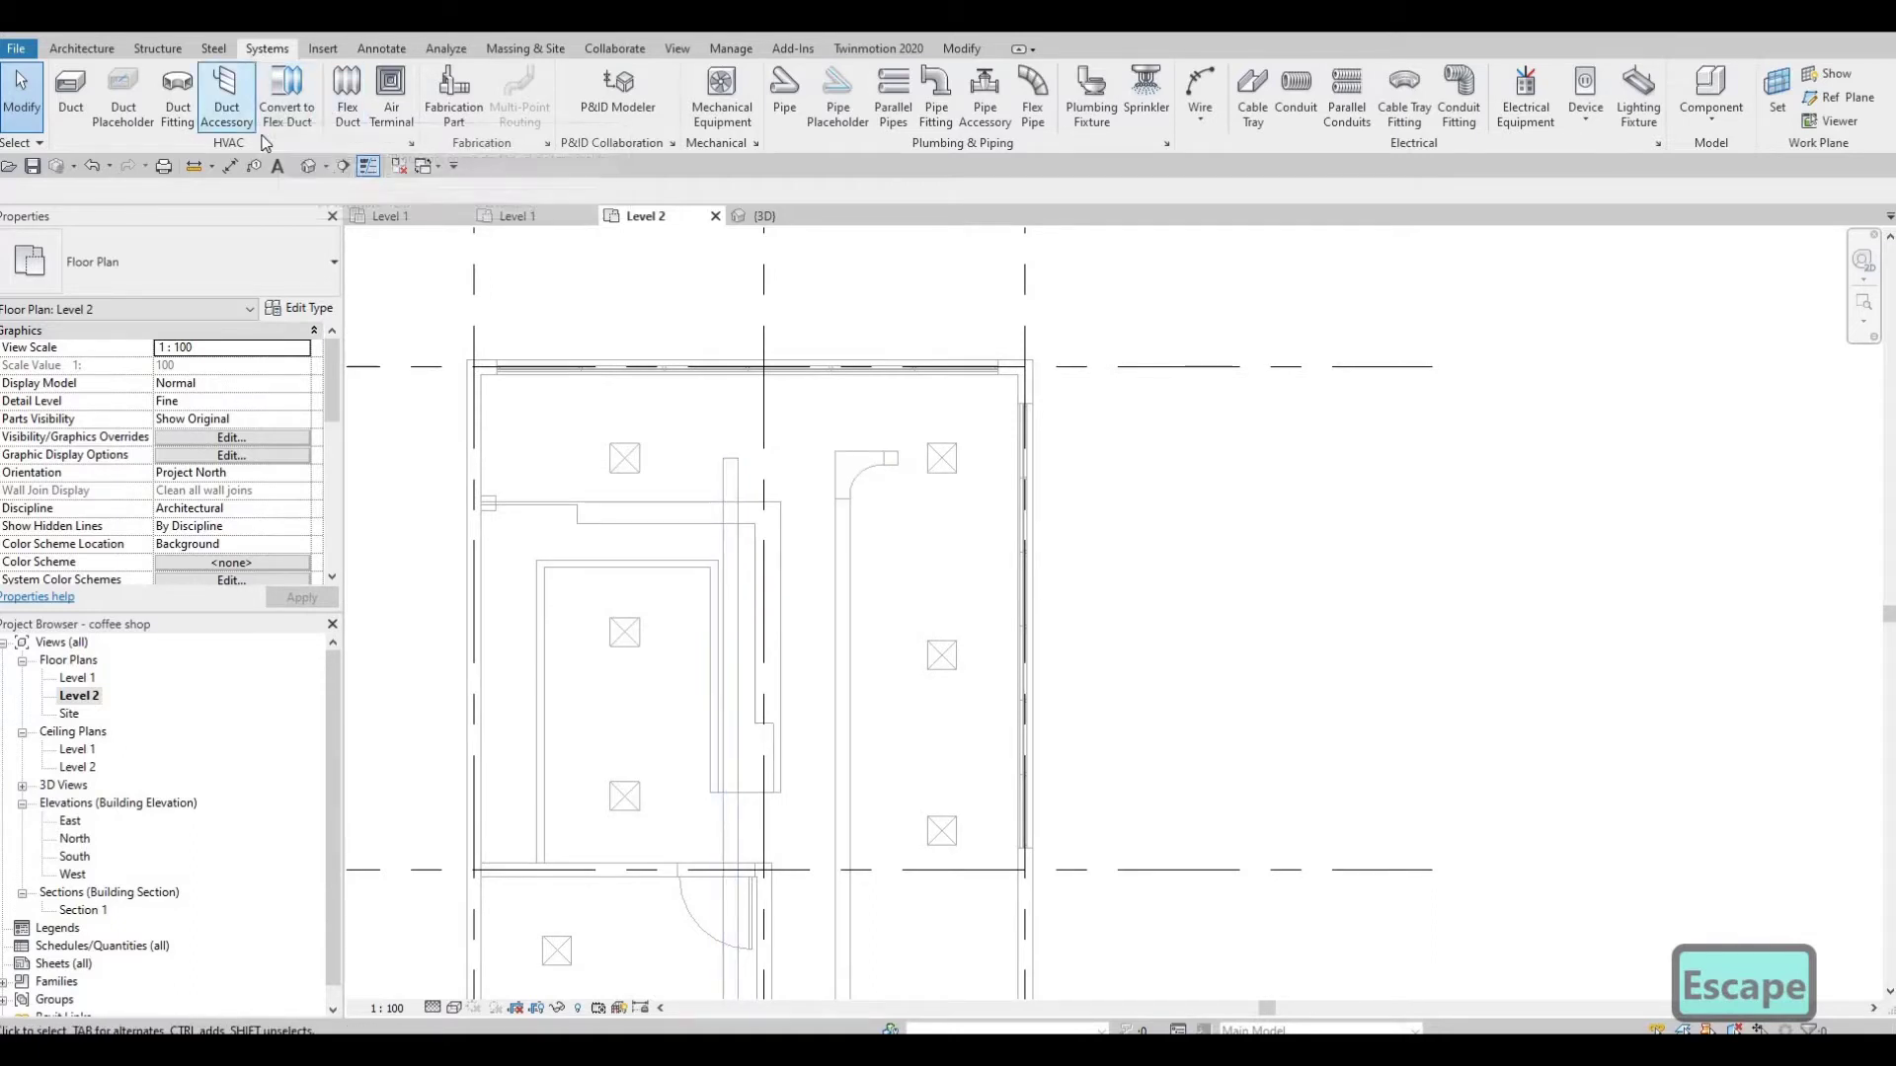
{"action": "left_click", "coordinate": [71, 94]}
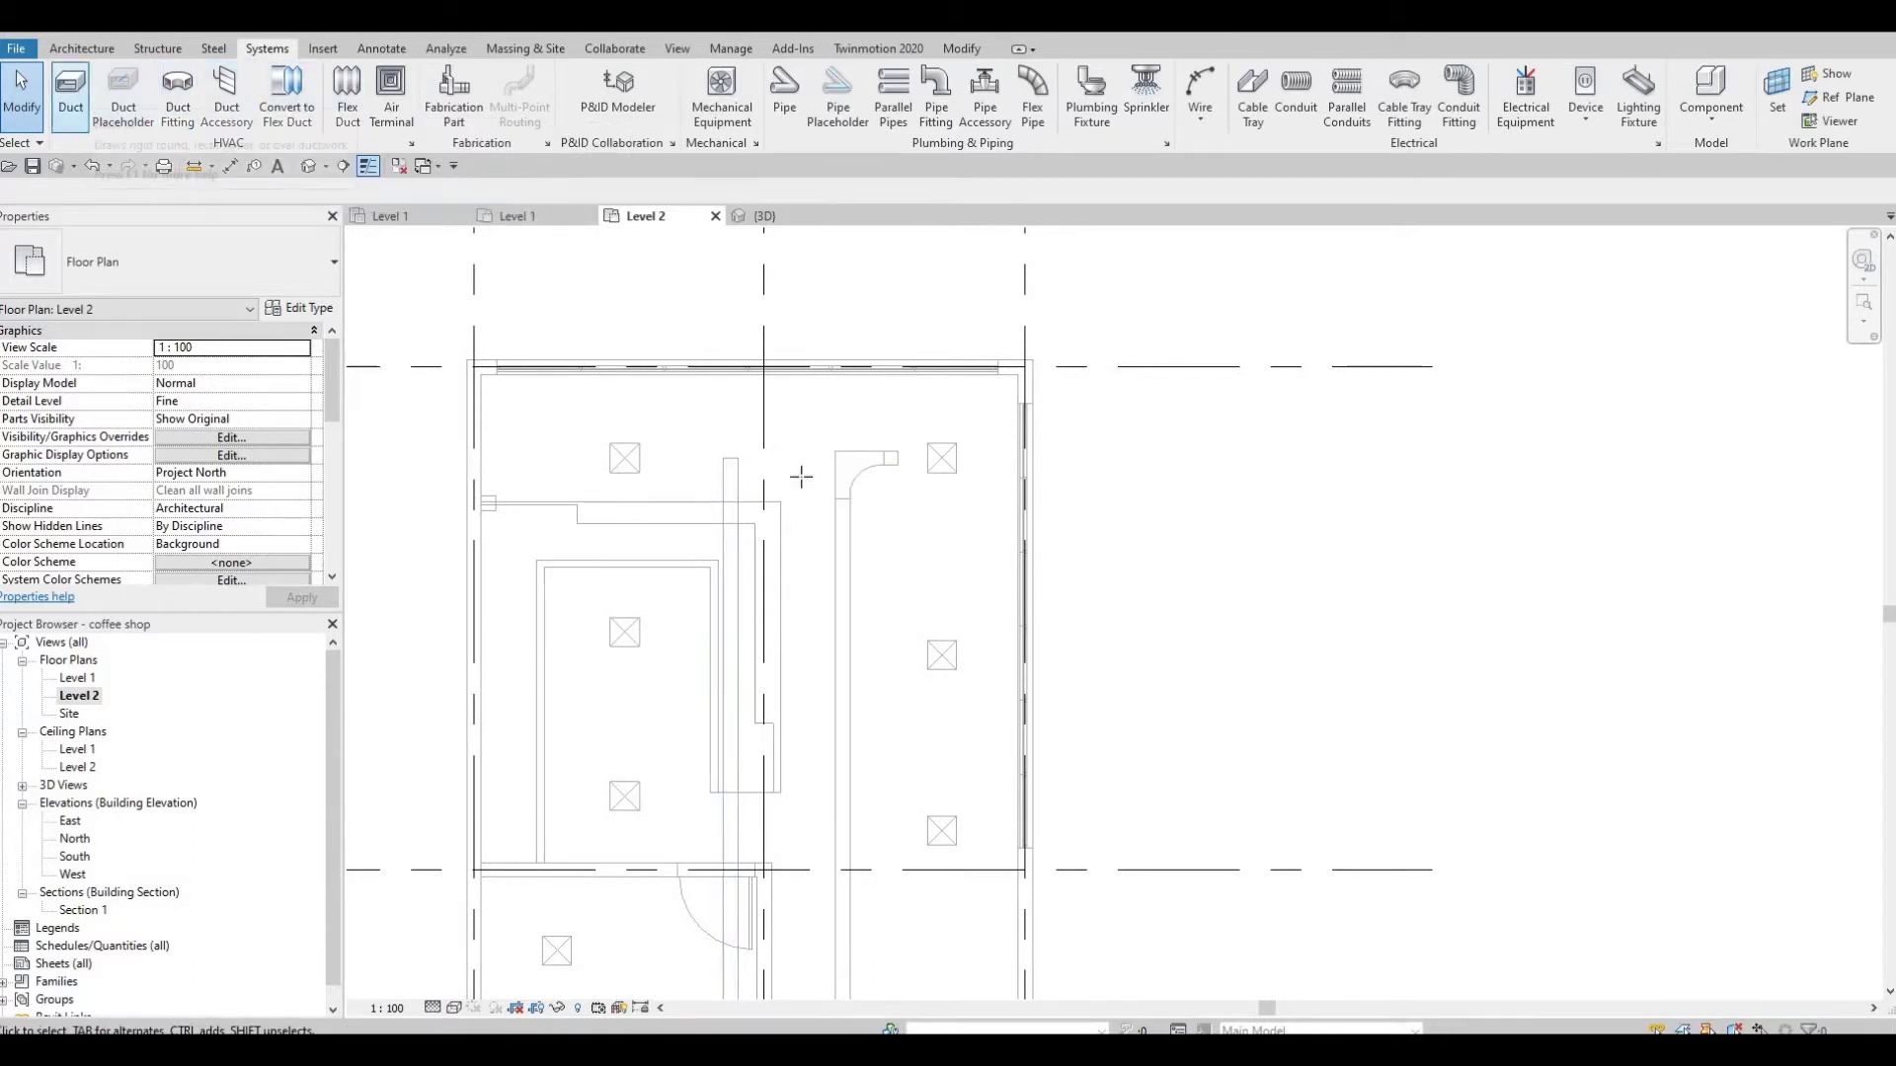
{"action": "scroll", "coordinate": [713, 449], "scroll_direction": "up", "scroll_amount": 2}
{"action": "left_click", "coordinate": [707, 449]}
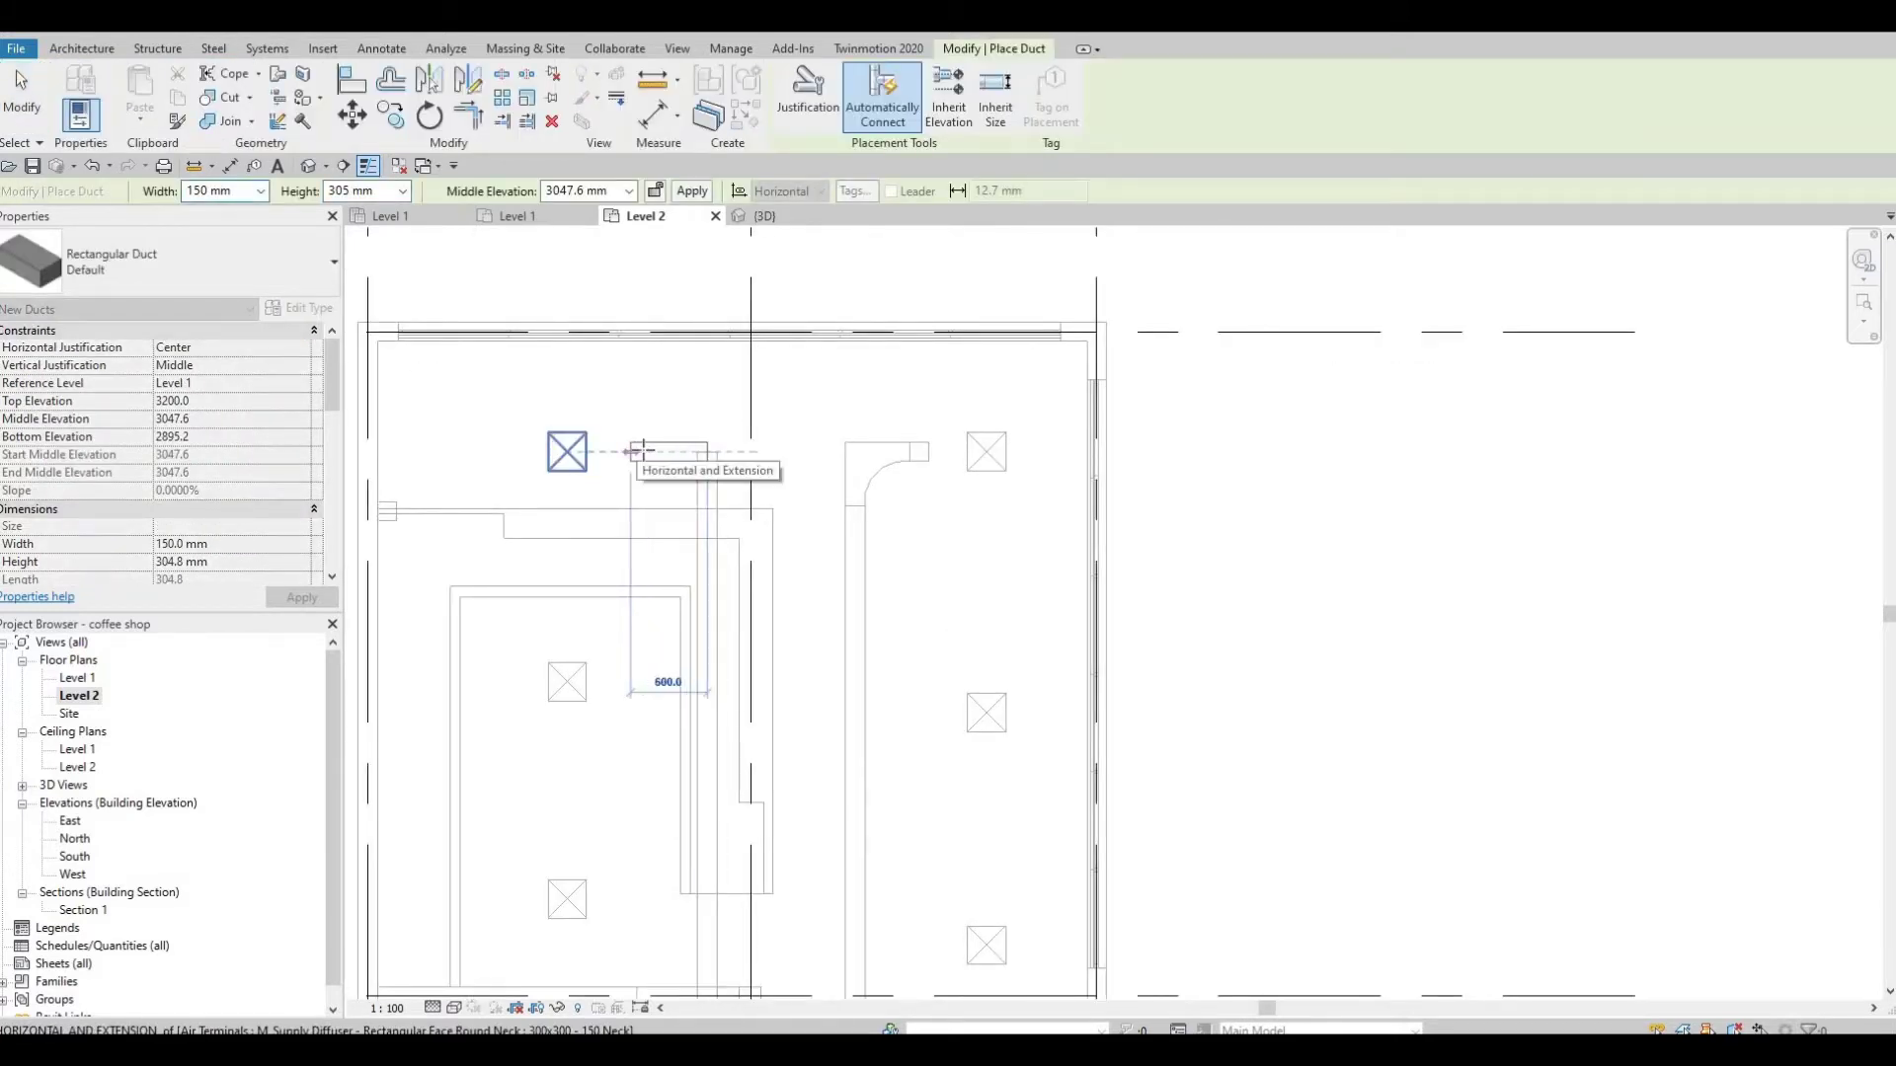
{"action": "key", "text": "Escape"}
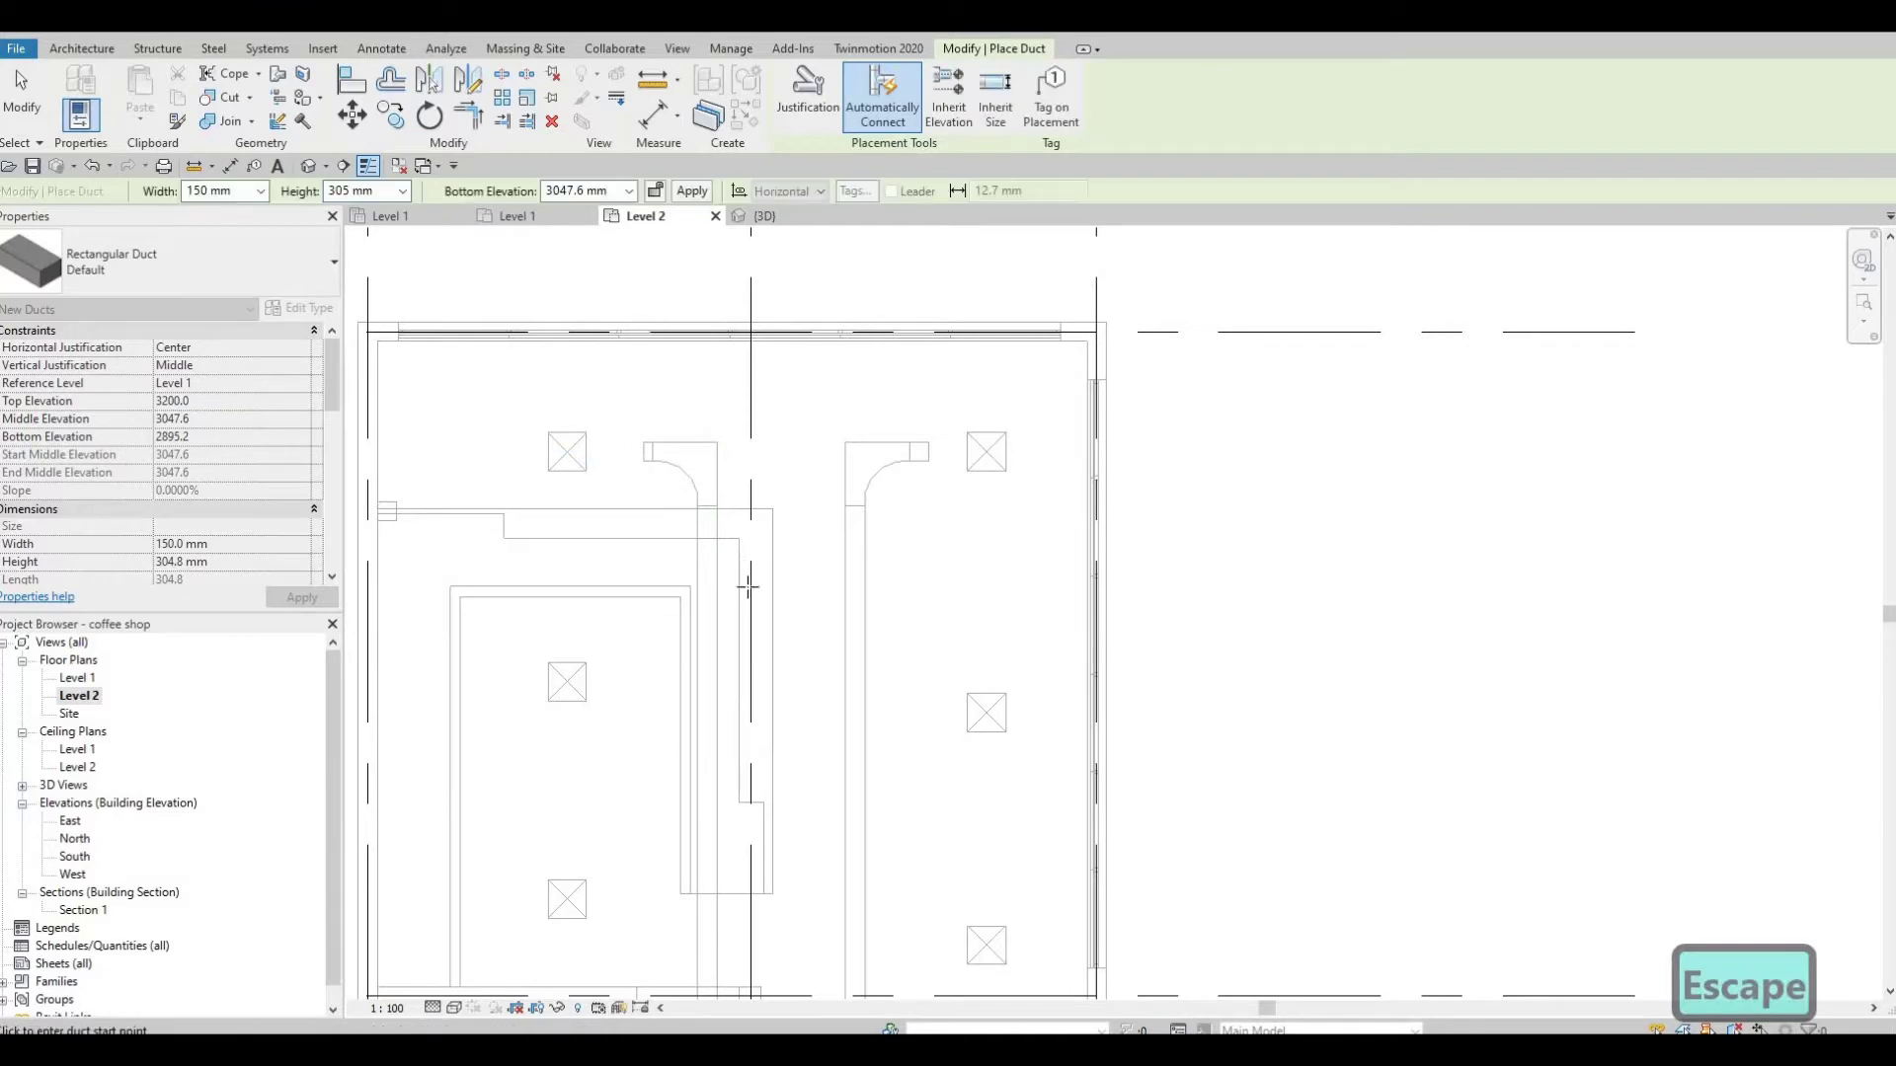
Step: Draw a branch duct about 500 mm long joining the right main duct, level with the second diffuser from grid A near grid 3
{"action": "scroll", "coordinate": [770, 533], "scroll_direction": "down", "scroll_amount": 2}
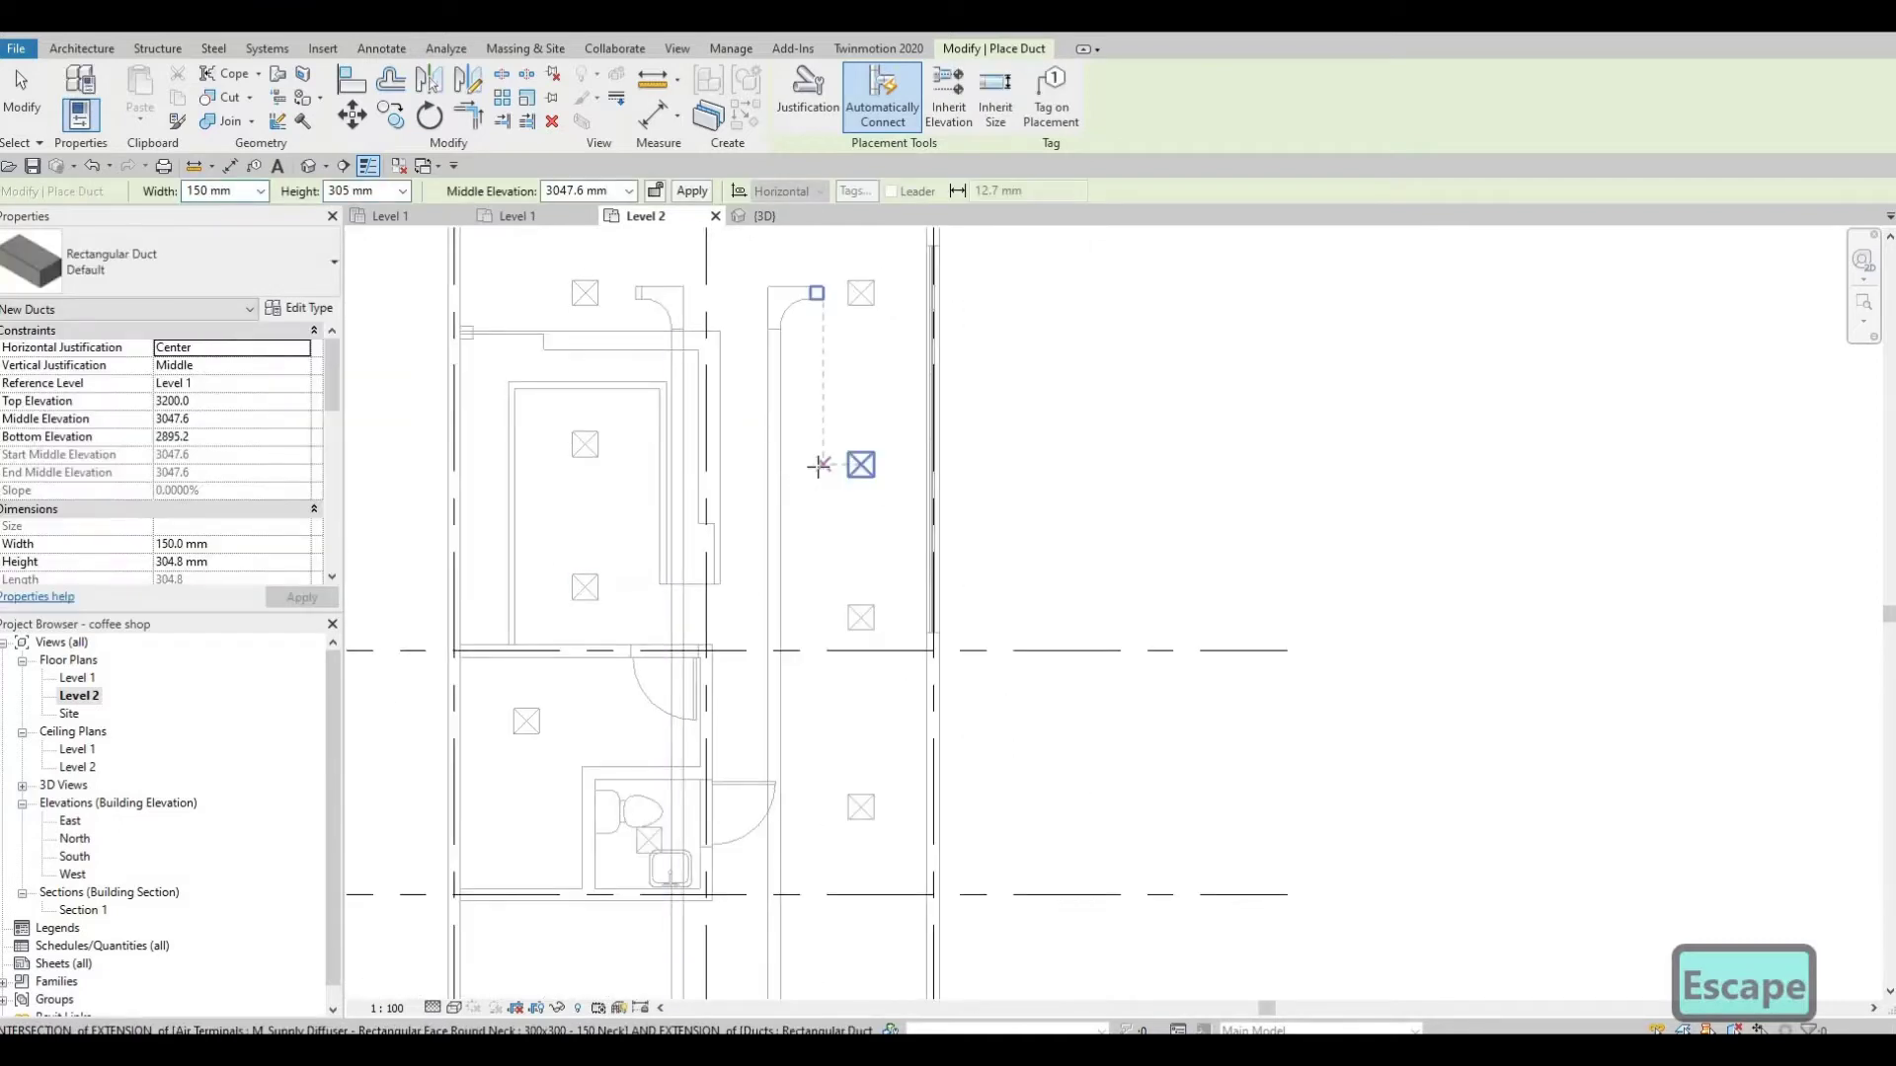
{"action": "left_click", "coordinate": [783, 462]}
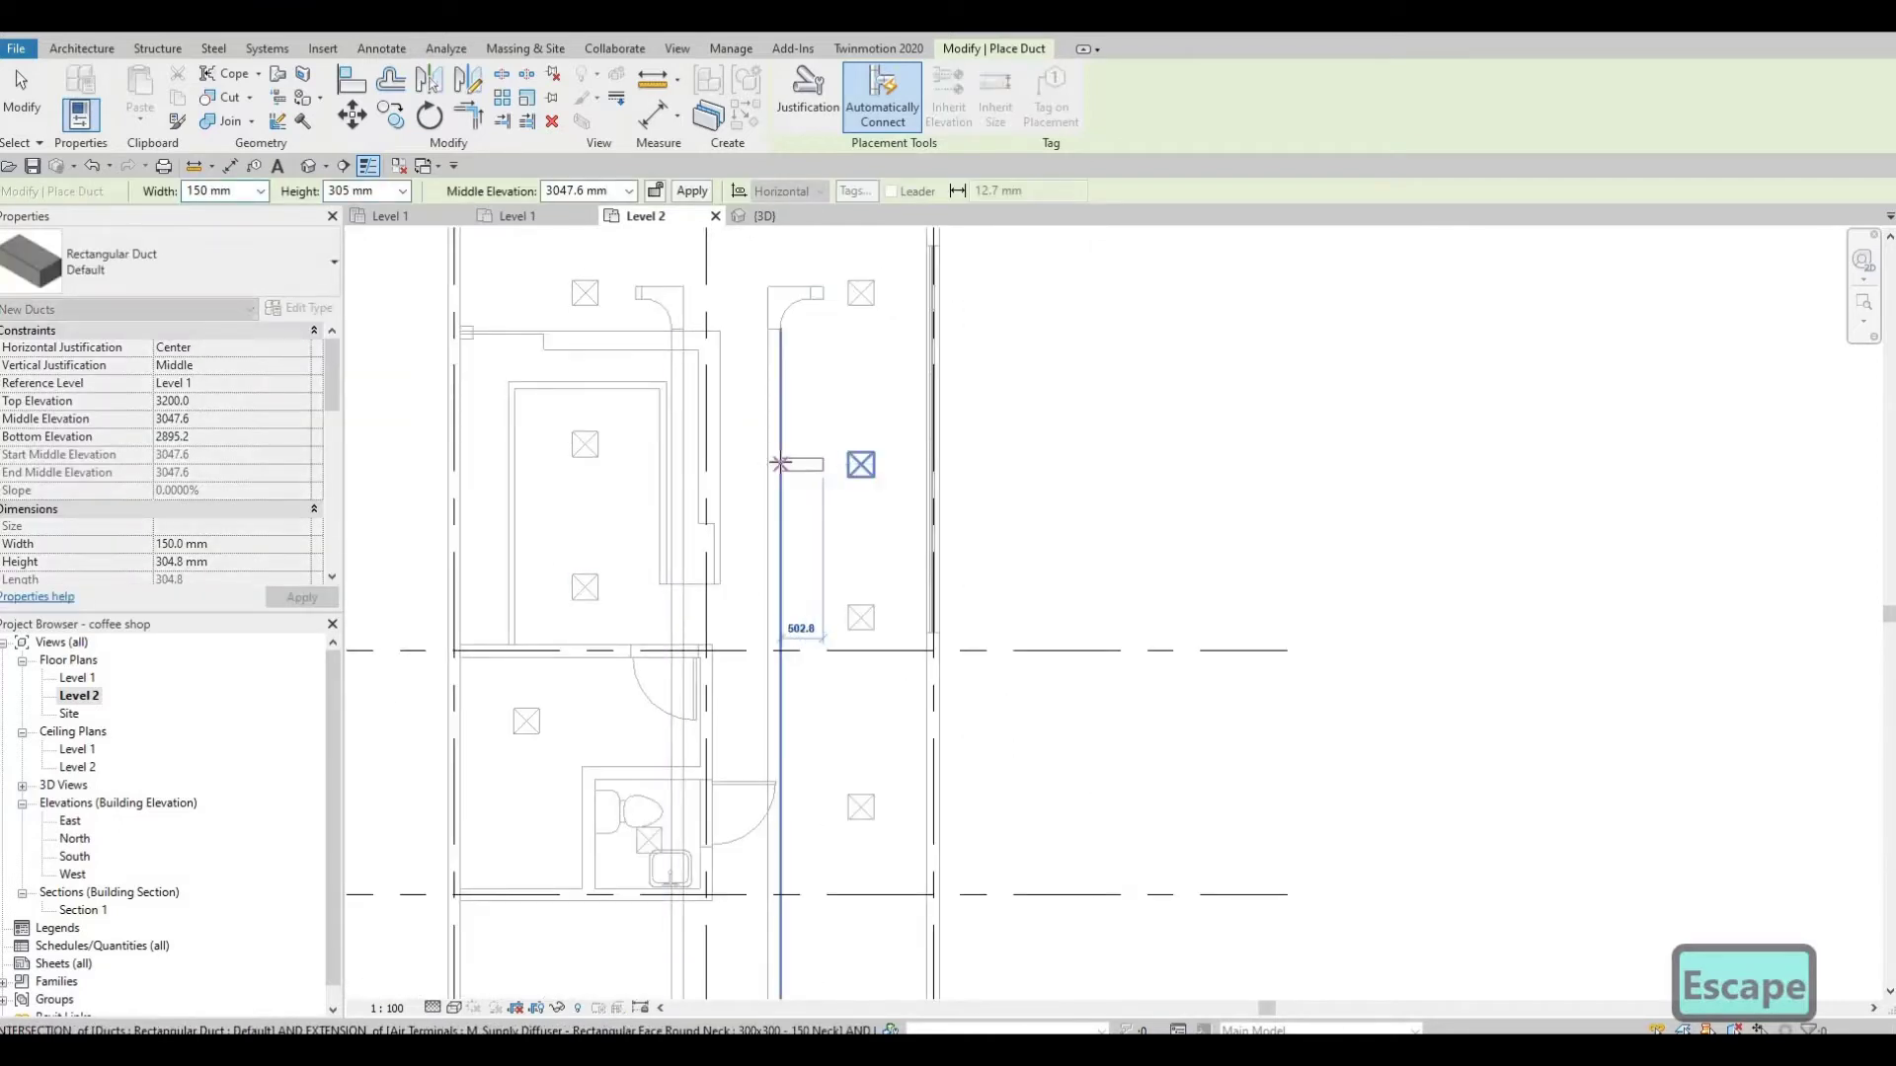
{"action": "key", "text": "Escape"}
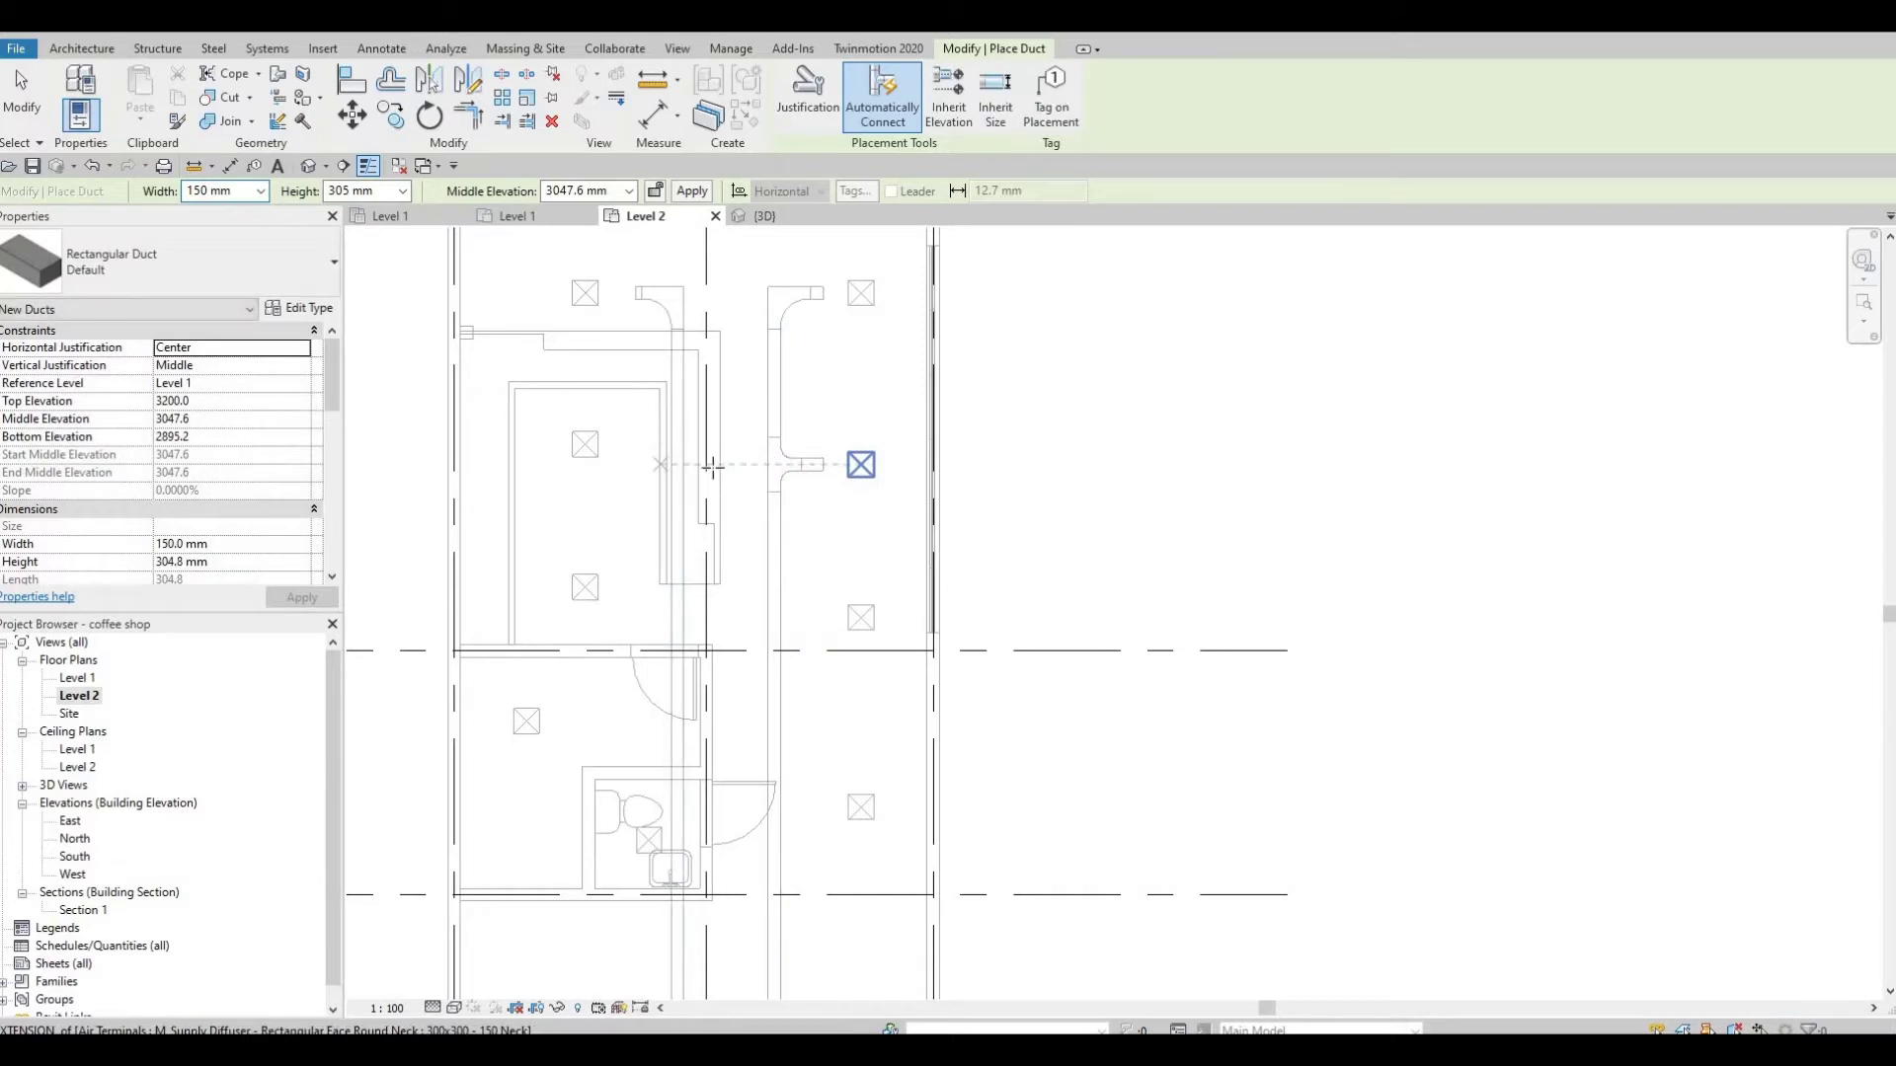
Step: Draw a branch duct across the left main duct, level with the second diffuser from grid A between grids 1 and 2
{"action": "left_click", "coordinate": [637, 443]}
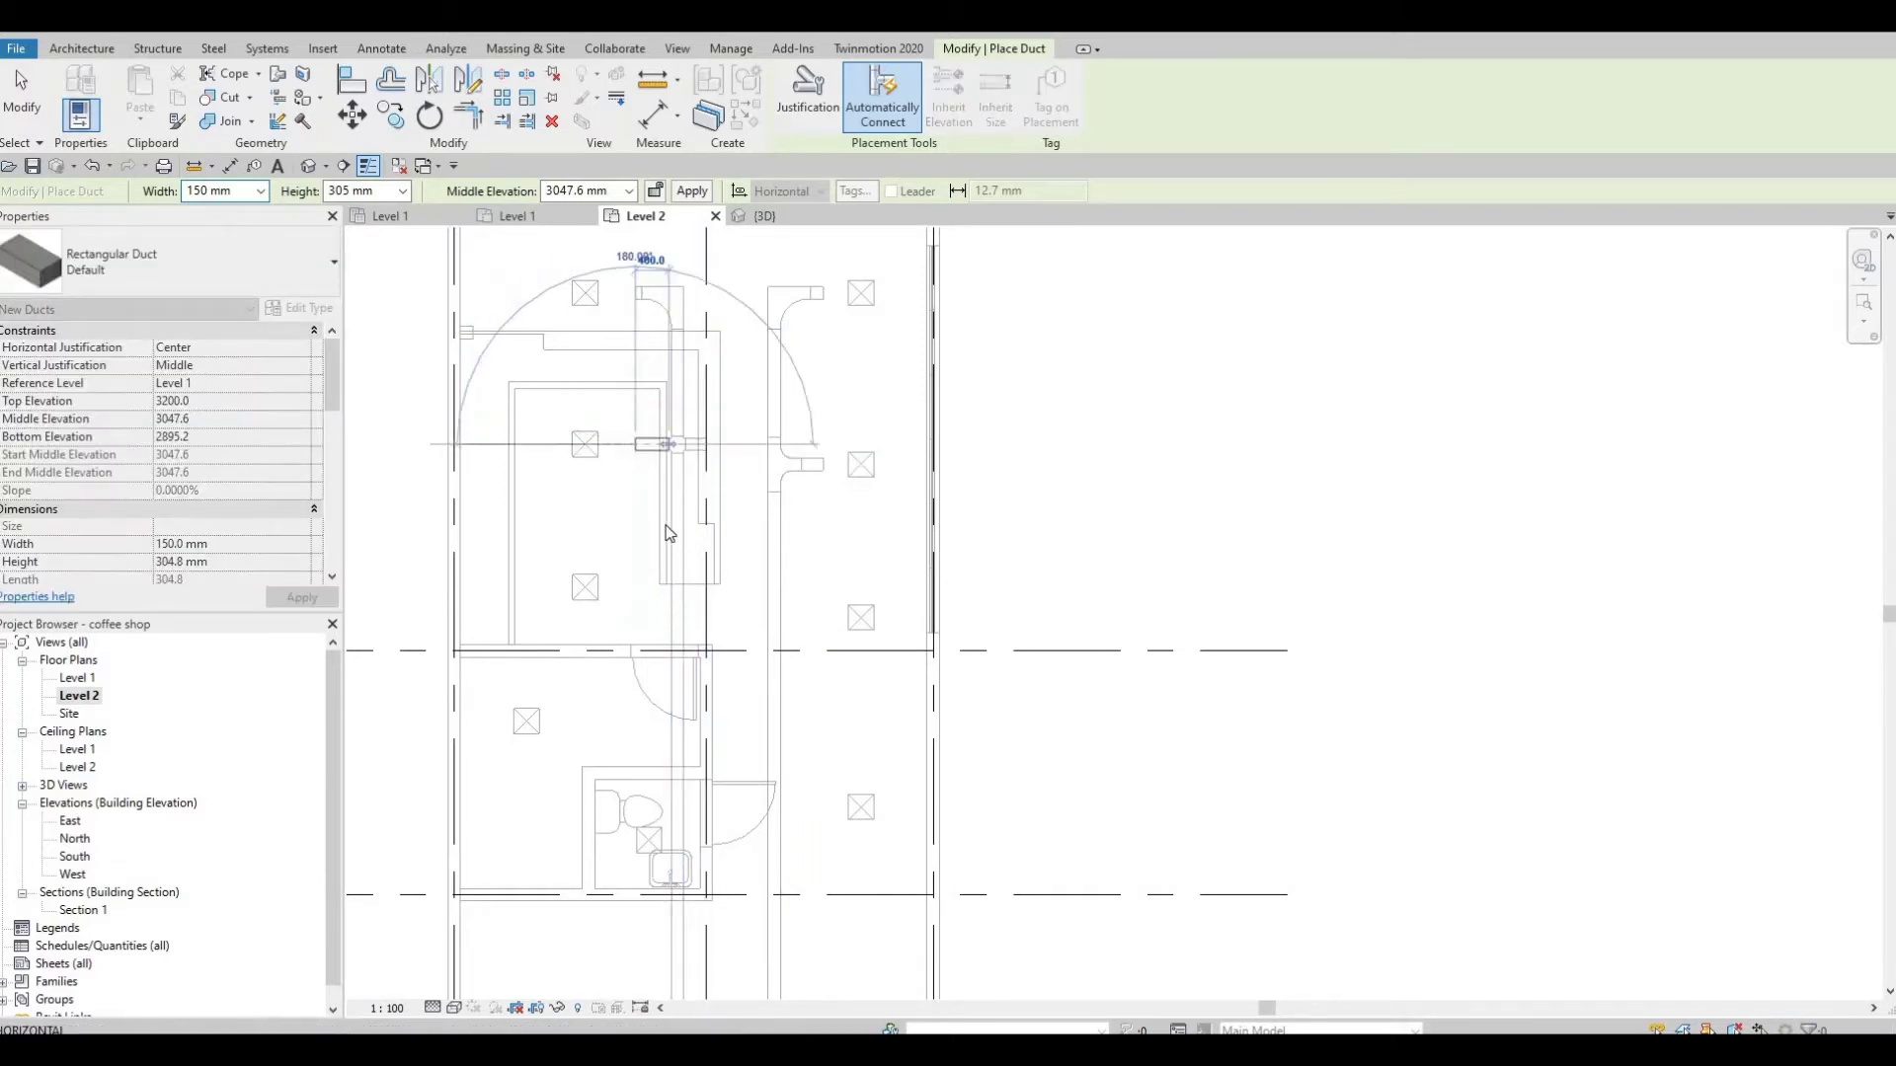
{"action": "key", "text": "Escape"}
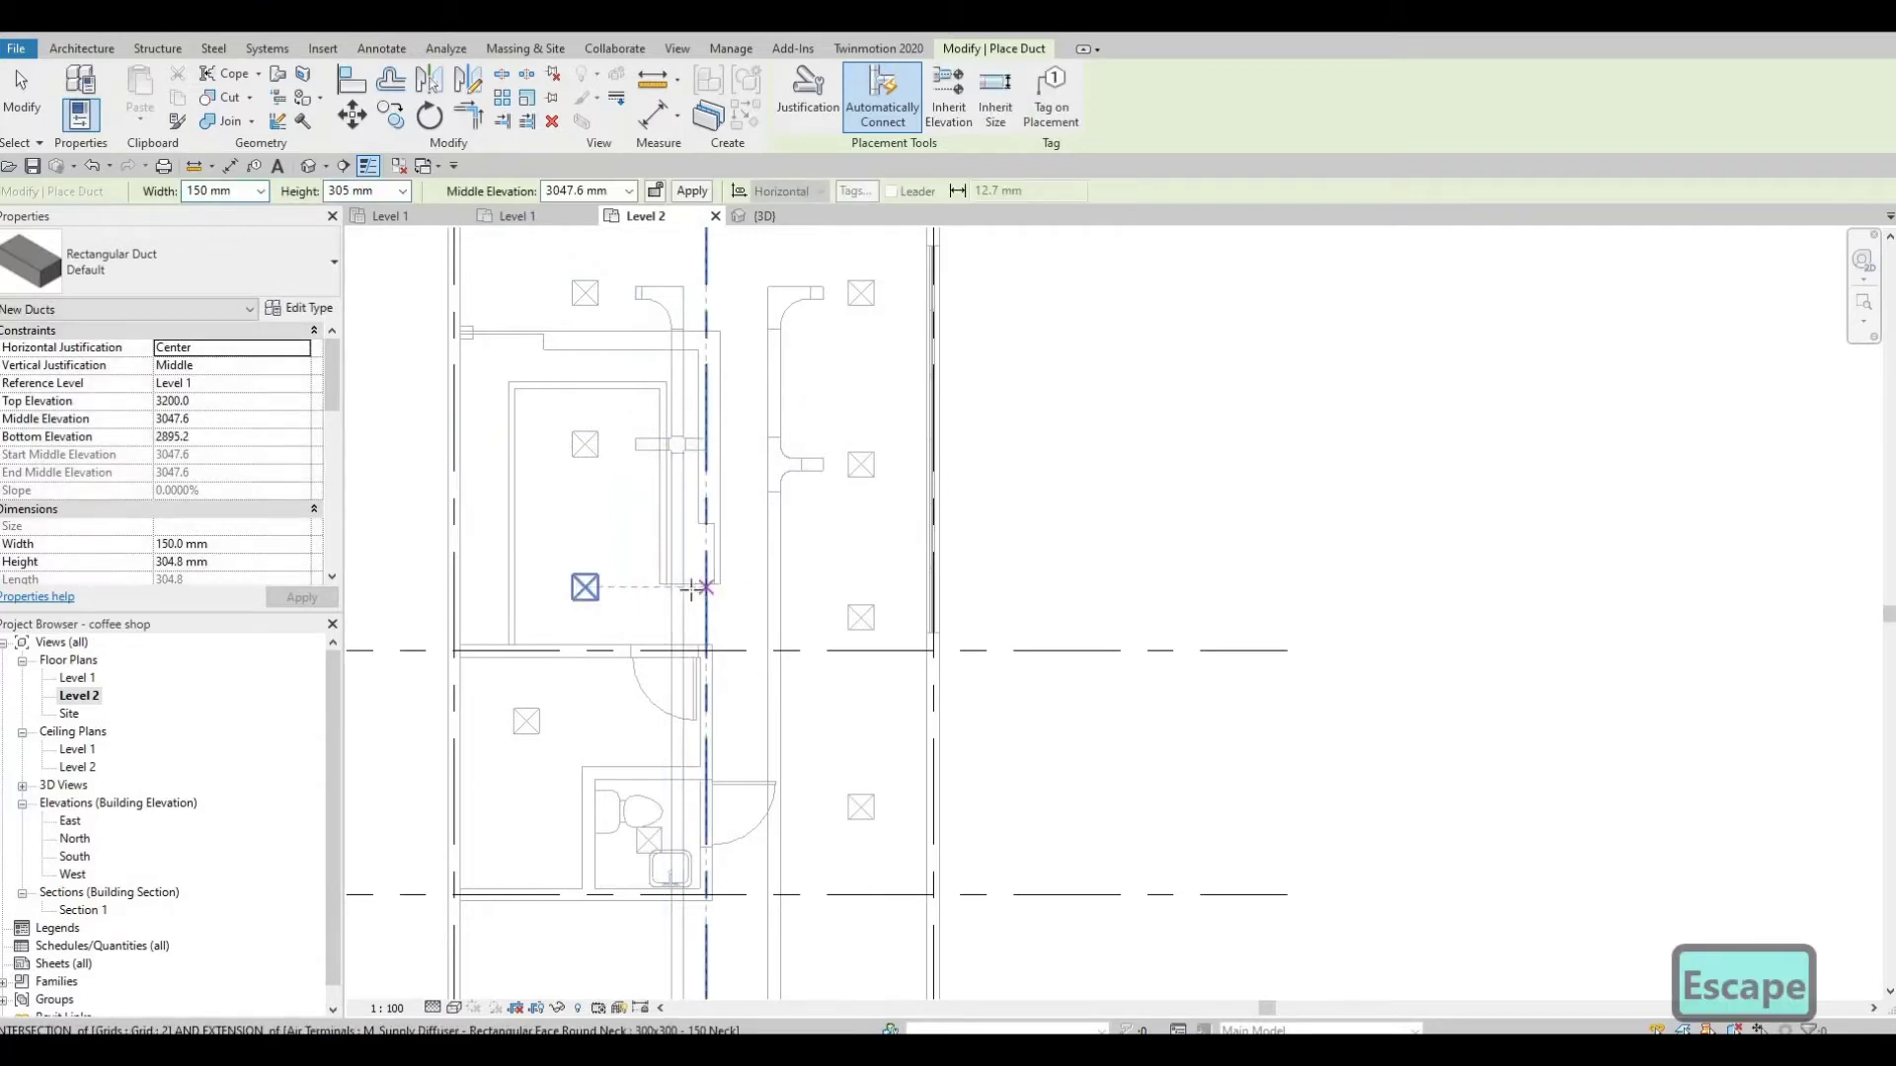
{"action": "scroll", "coordinate": [703, 590], "scroll_direction": "up", "scroll_amount": 2}
{"action": "scroll", "coordinate": [682, 597], "scroll_direction": "down", "scroll_amount": 2}
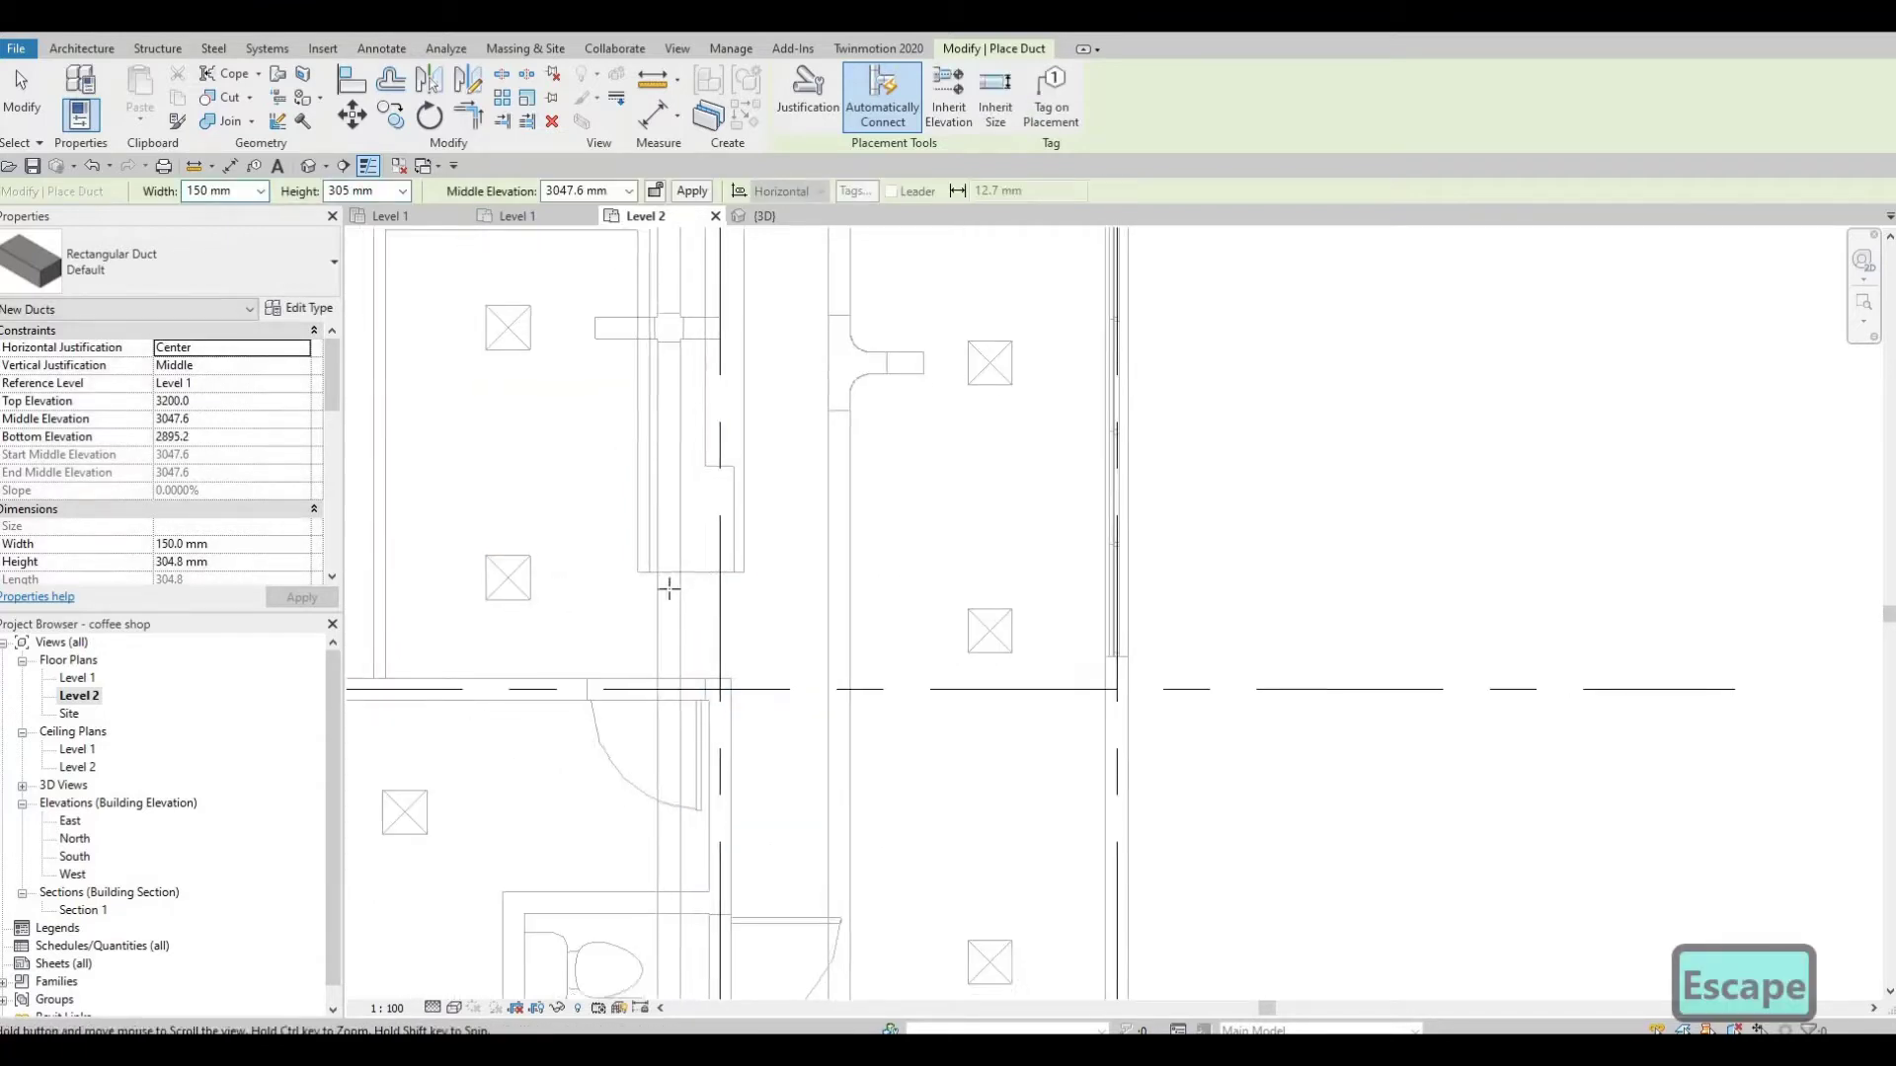
{"action": "scroll", "coordinate": [681, 666], "scroll_direction": "up", "scroll_amount": 2}
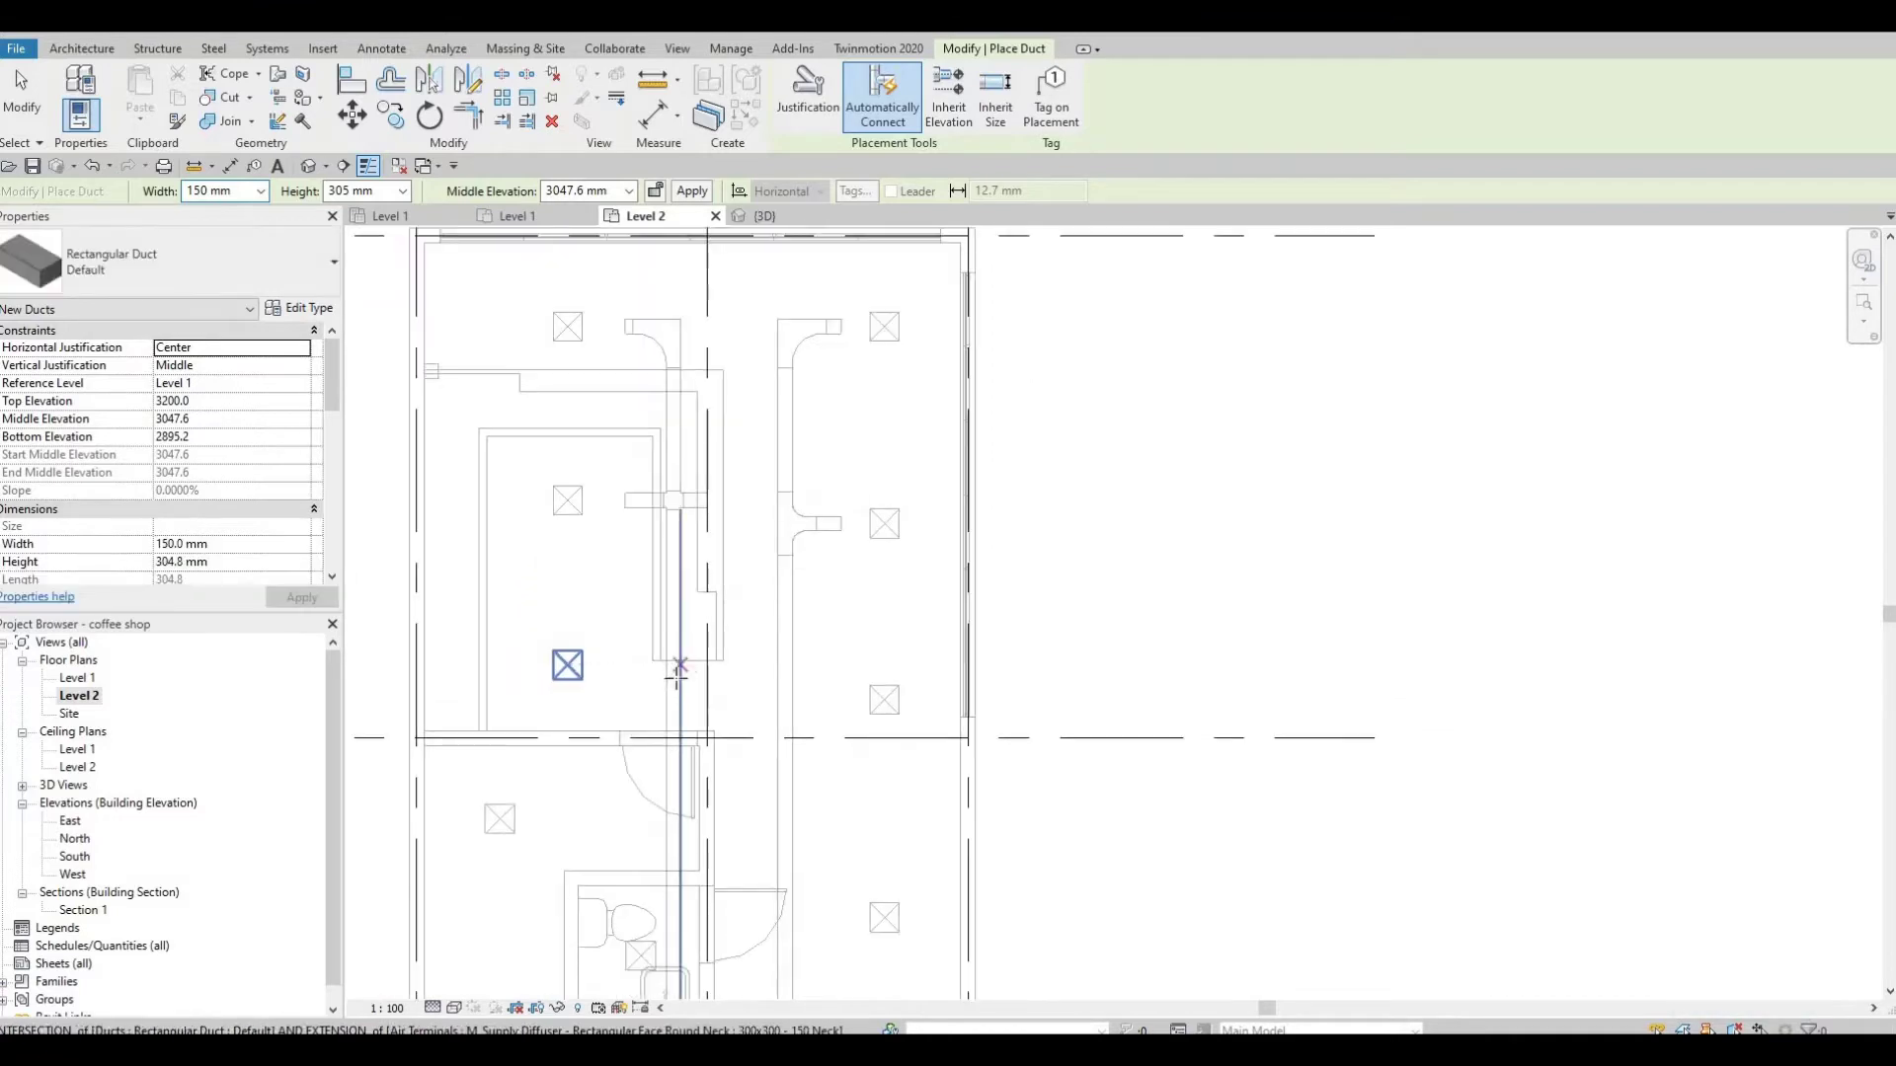
Step: Draw a branch duct about 425 mm long from the left main duct toward the third diffuser from grid A between grids 1 and 2
{"action": "left_click", "coordinate": [664, 658]}
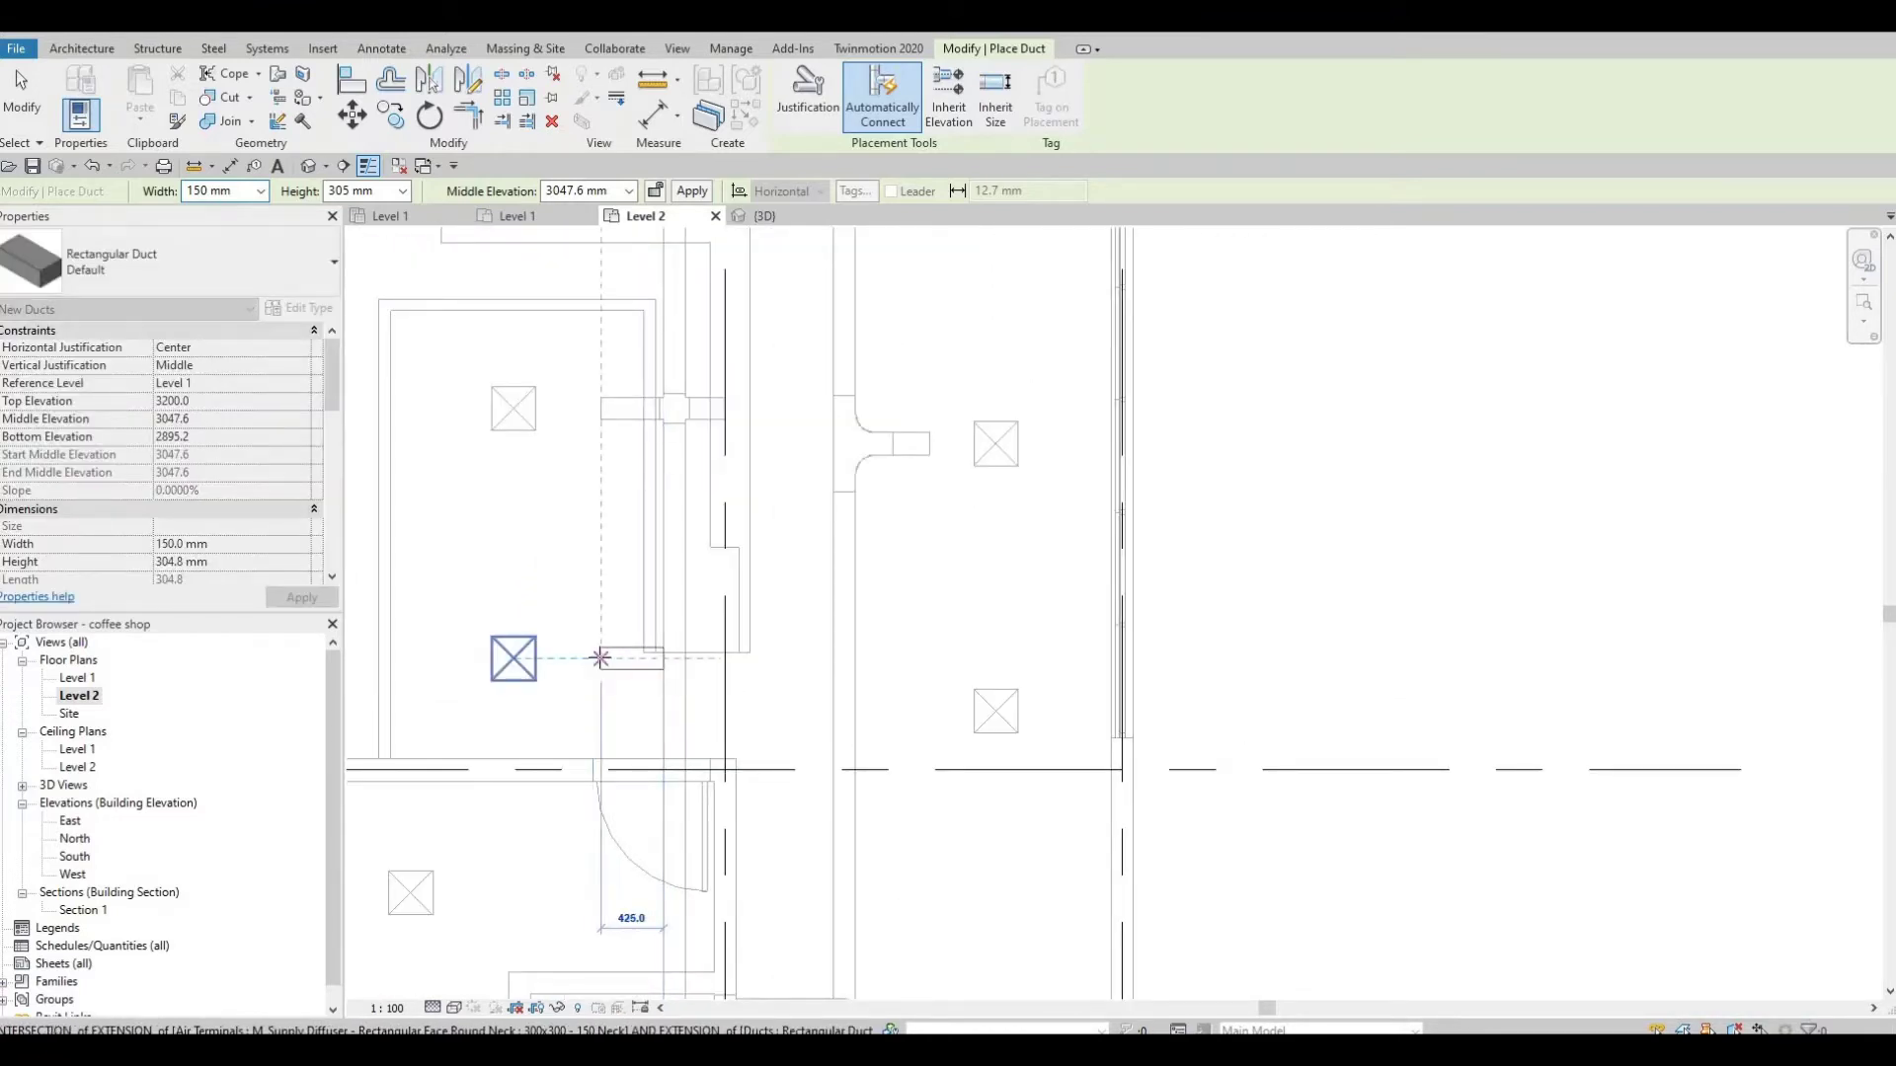
{"action": "scroll", "coordinate": [600, 657], "scroll_direction": "up", "scroll_amount": 1}
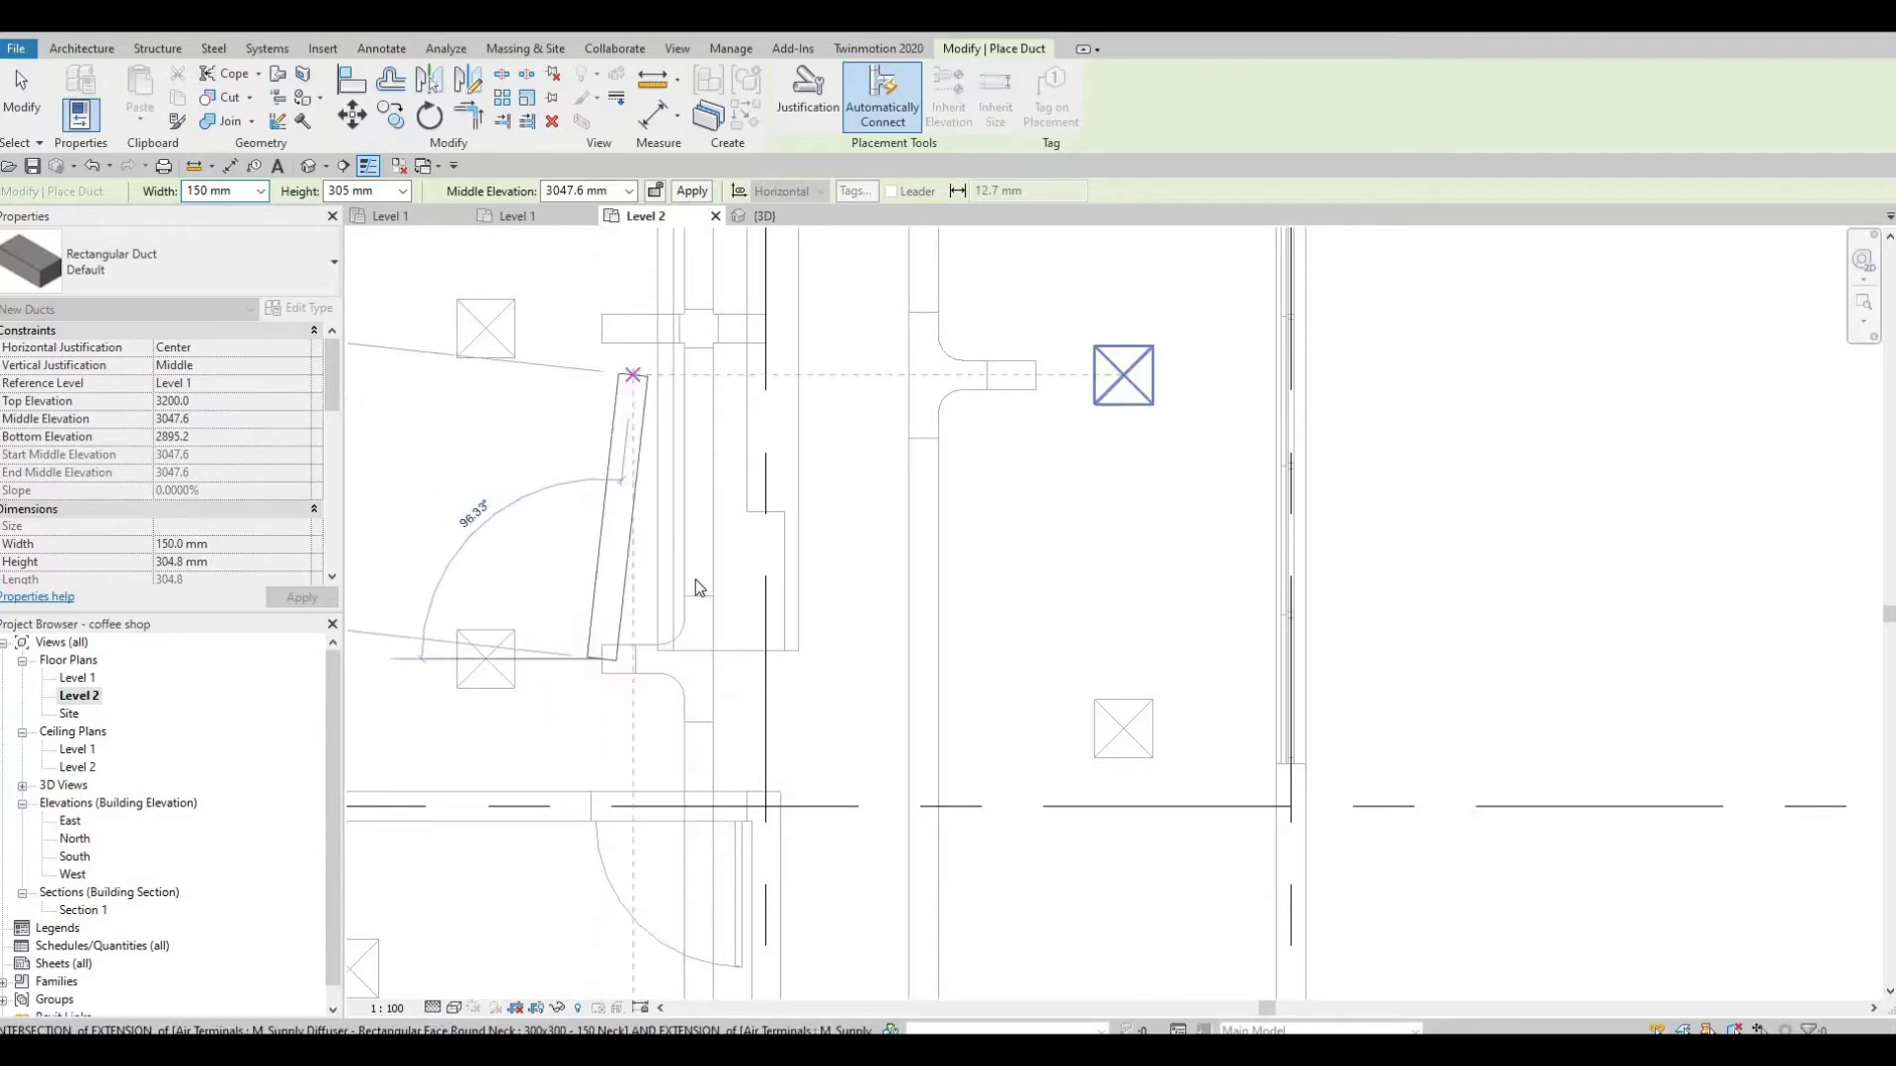
{"action": "key", "text": "Escape"}
Step: Try to draw a branch duct about 160 mm long from the left main duct toward the restroom diffuser
{"action": "scroll", "coordinate": [769, 703], "scroll_direction": "down", "scroll_amount": 1}
{"action": "middle_click_drag", "start_coordinate": [753, 716], "coordinate": [749, 622]}
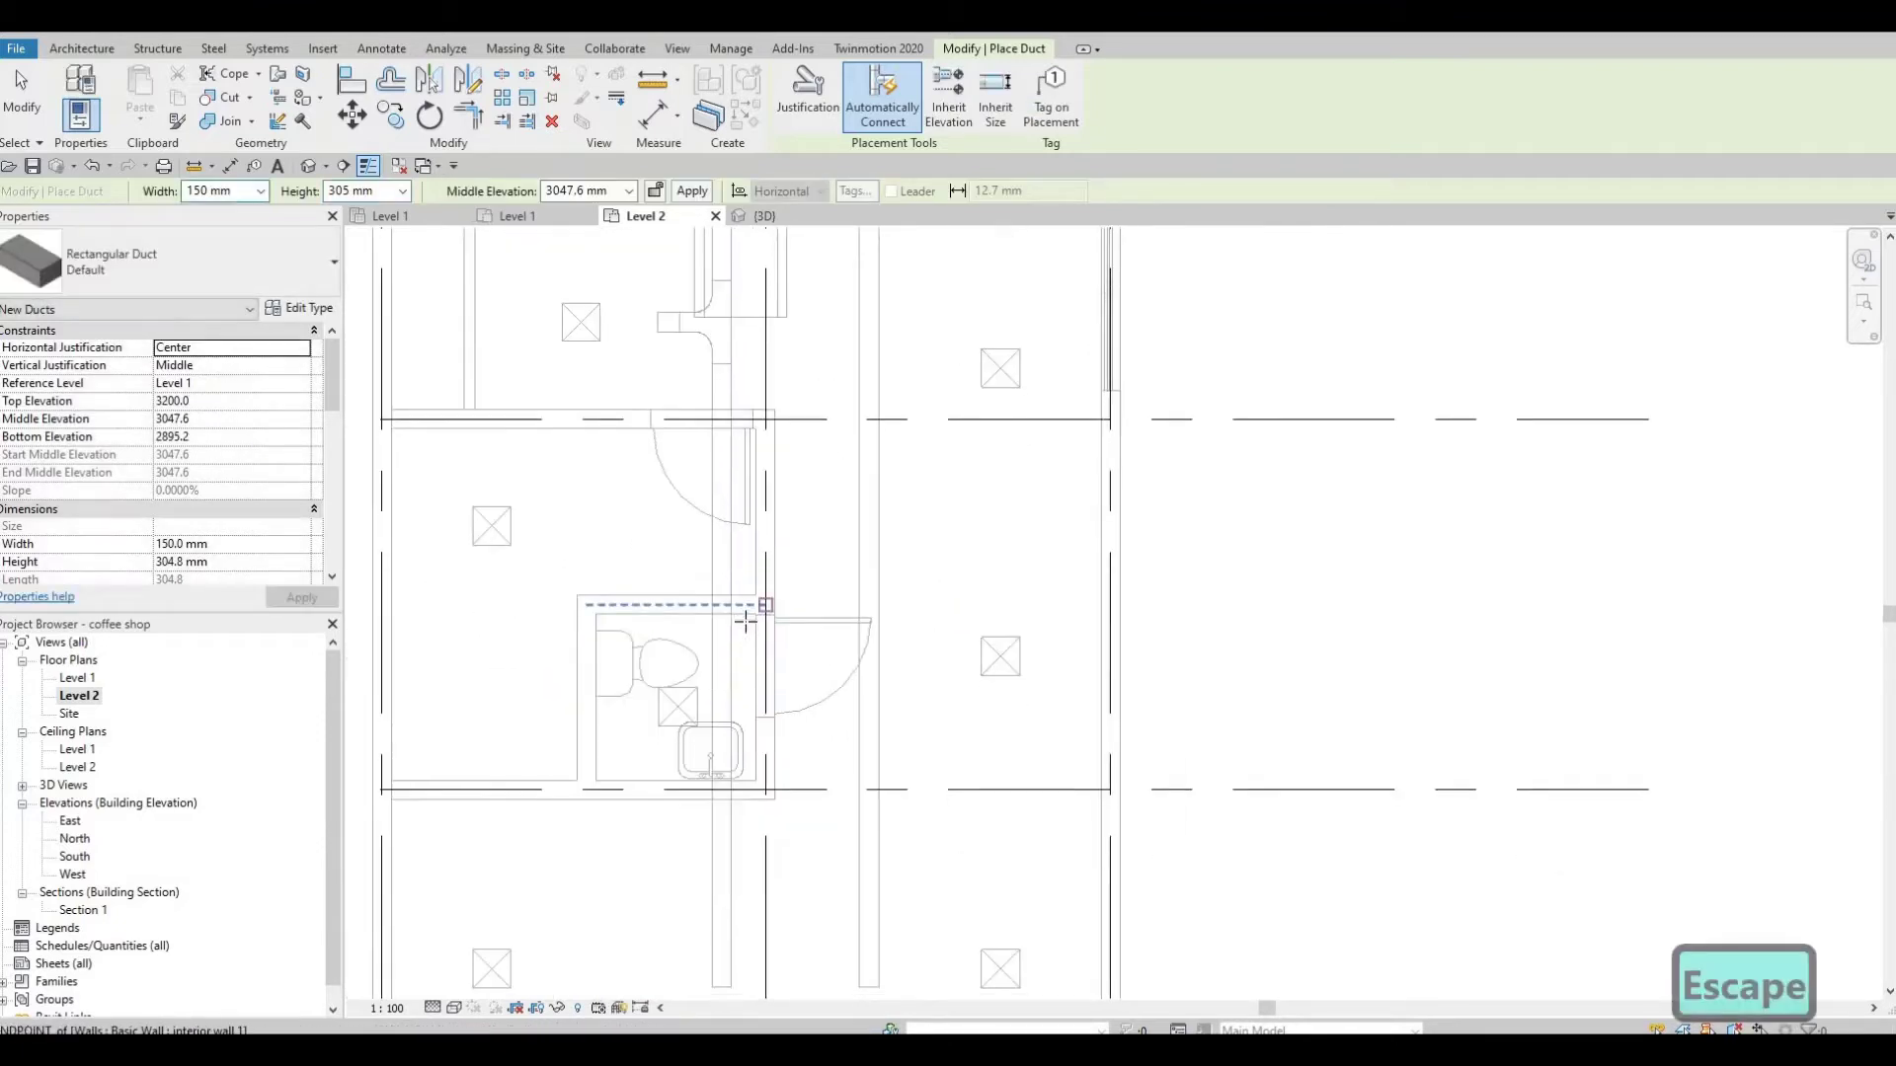
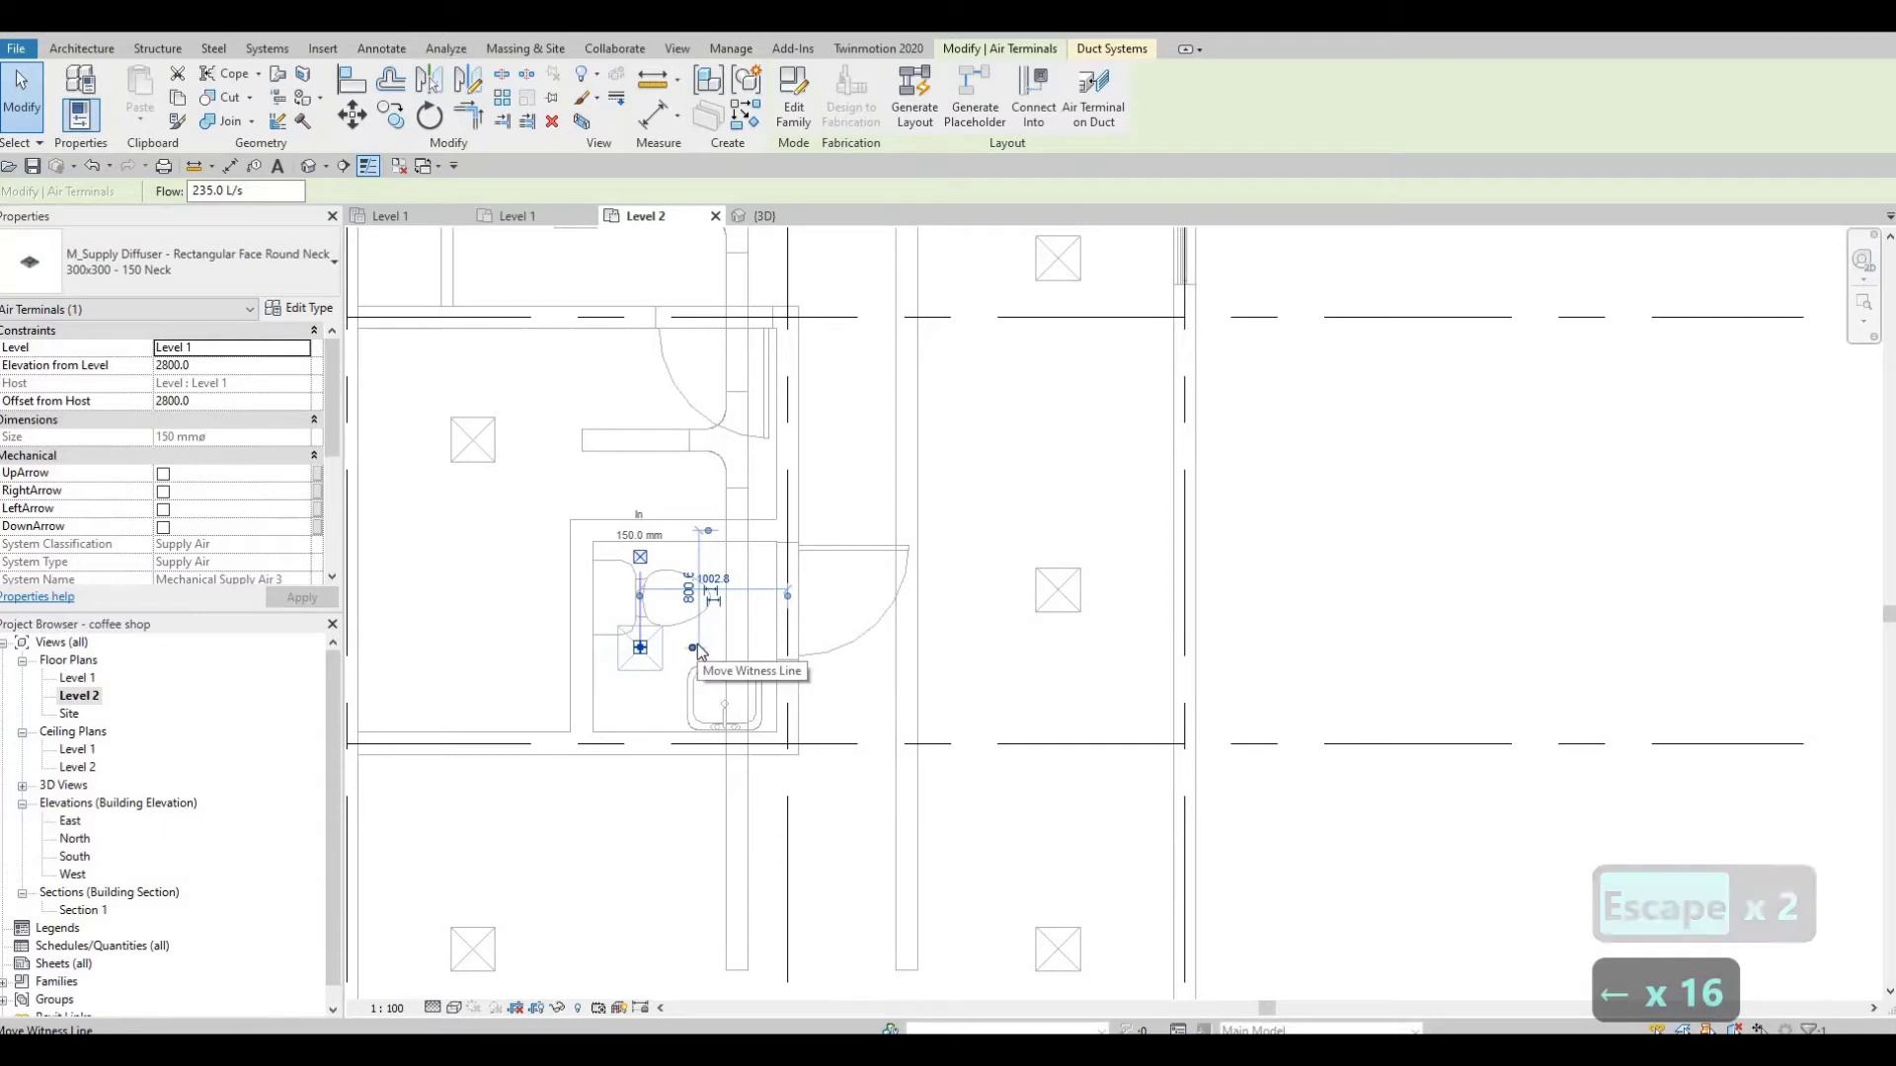
{"action": "key", "text": "Escape"}
{"action": "left_click", "coordinate": [71, 98]}
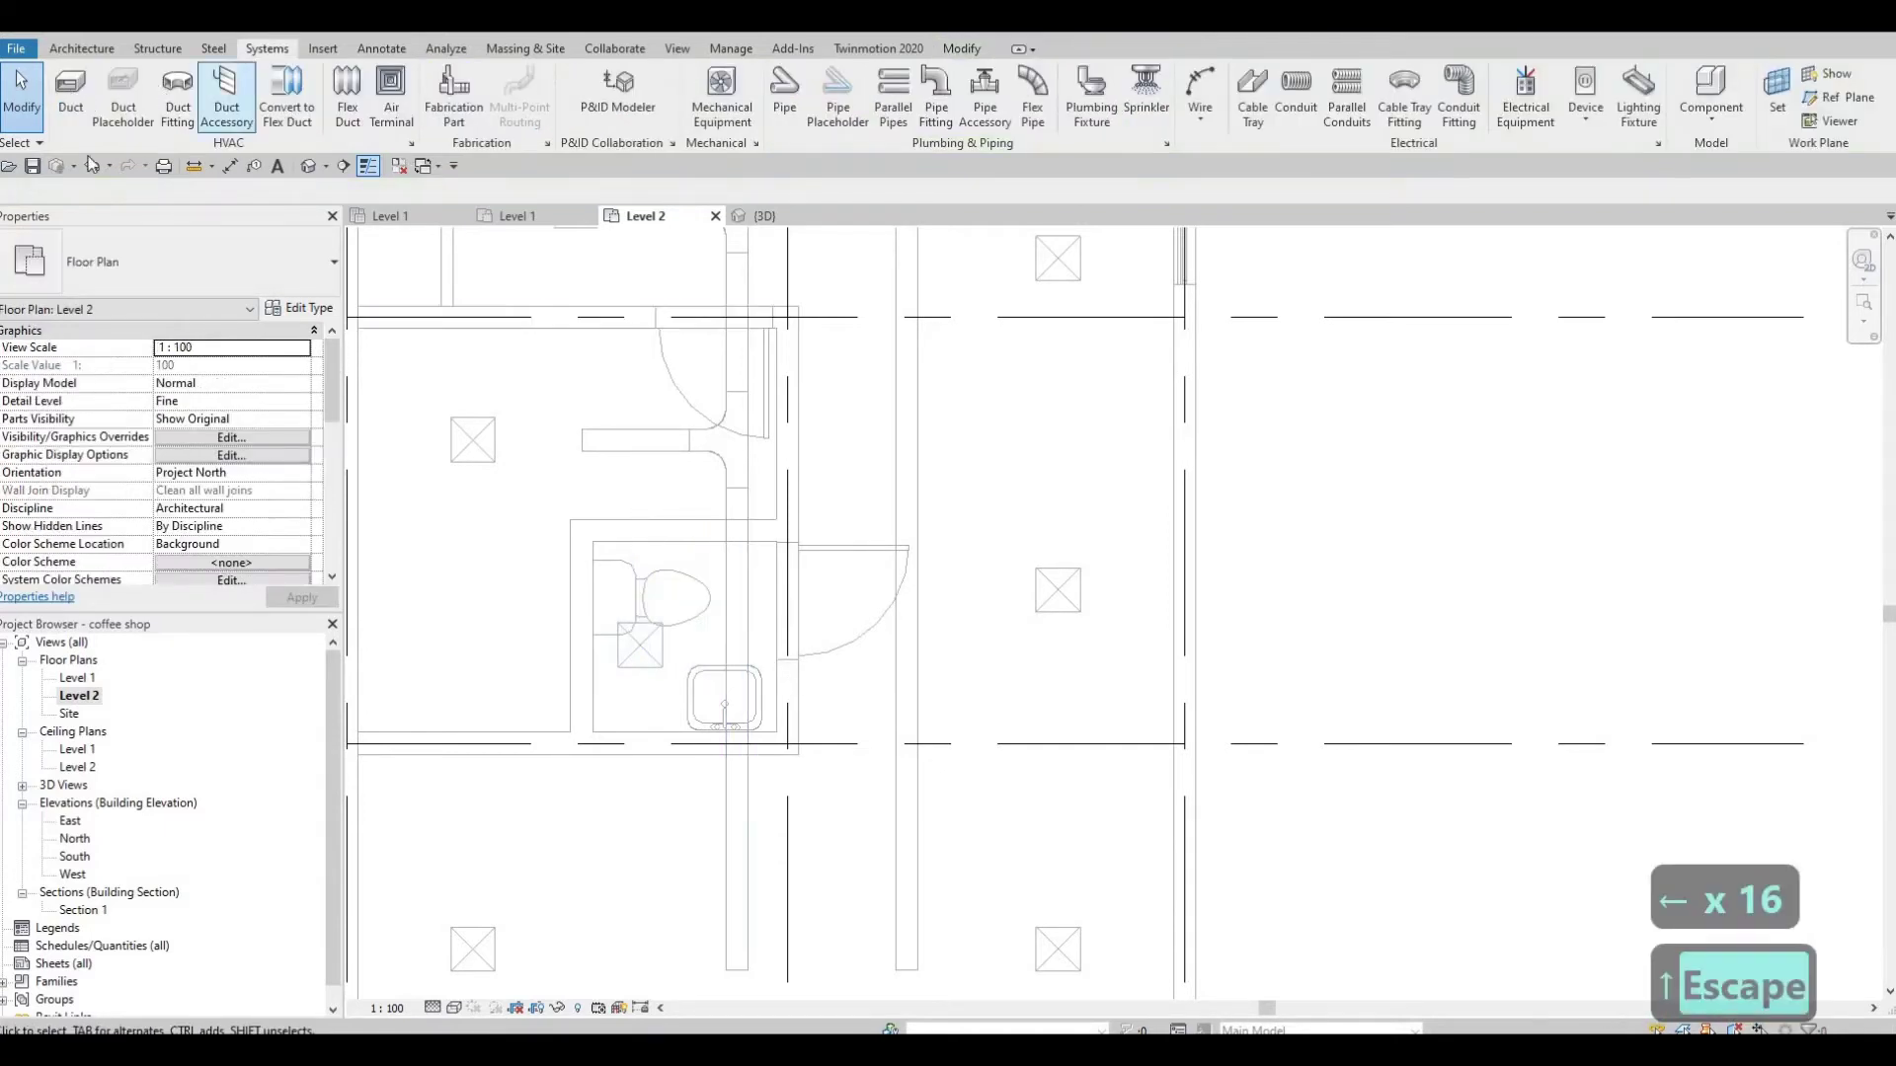
{"action": "scroll", "coordinate": [760, 612], "scroll_direction": "up", "scroll_amount": 2}
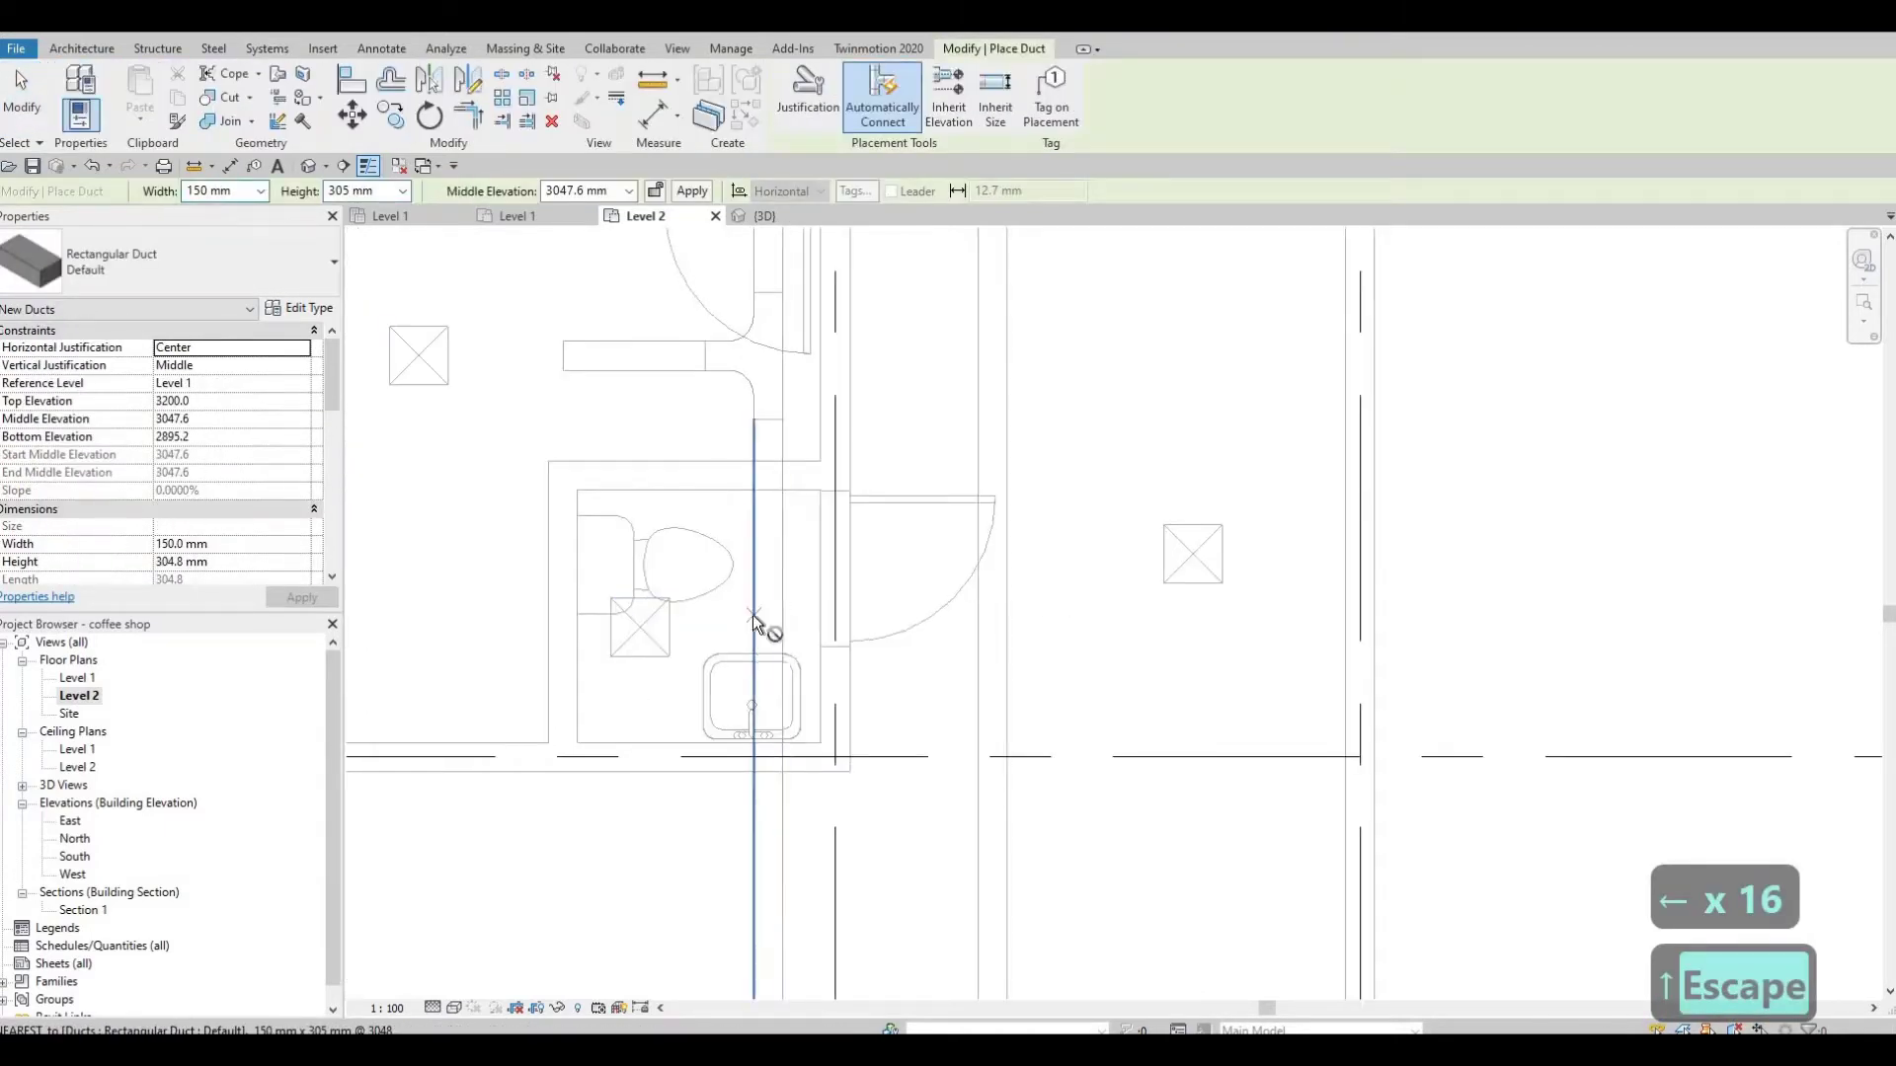
{"action": "left_click", "coordinate": [747, 620]}
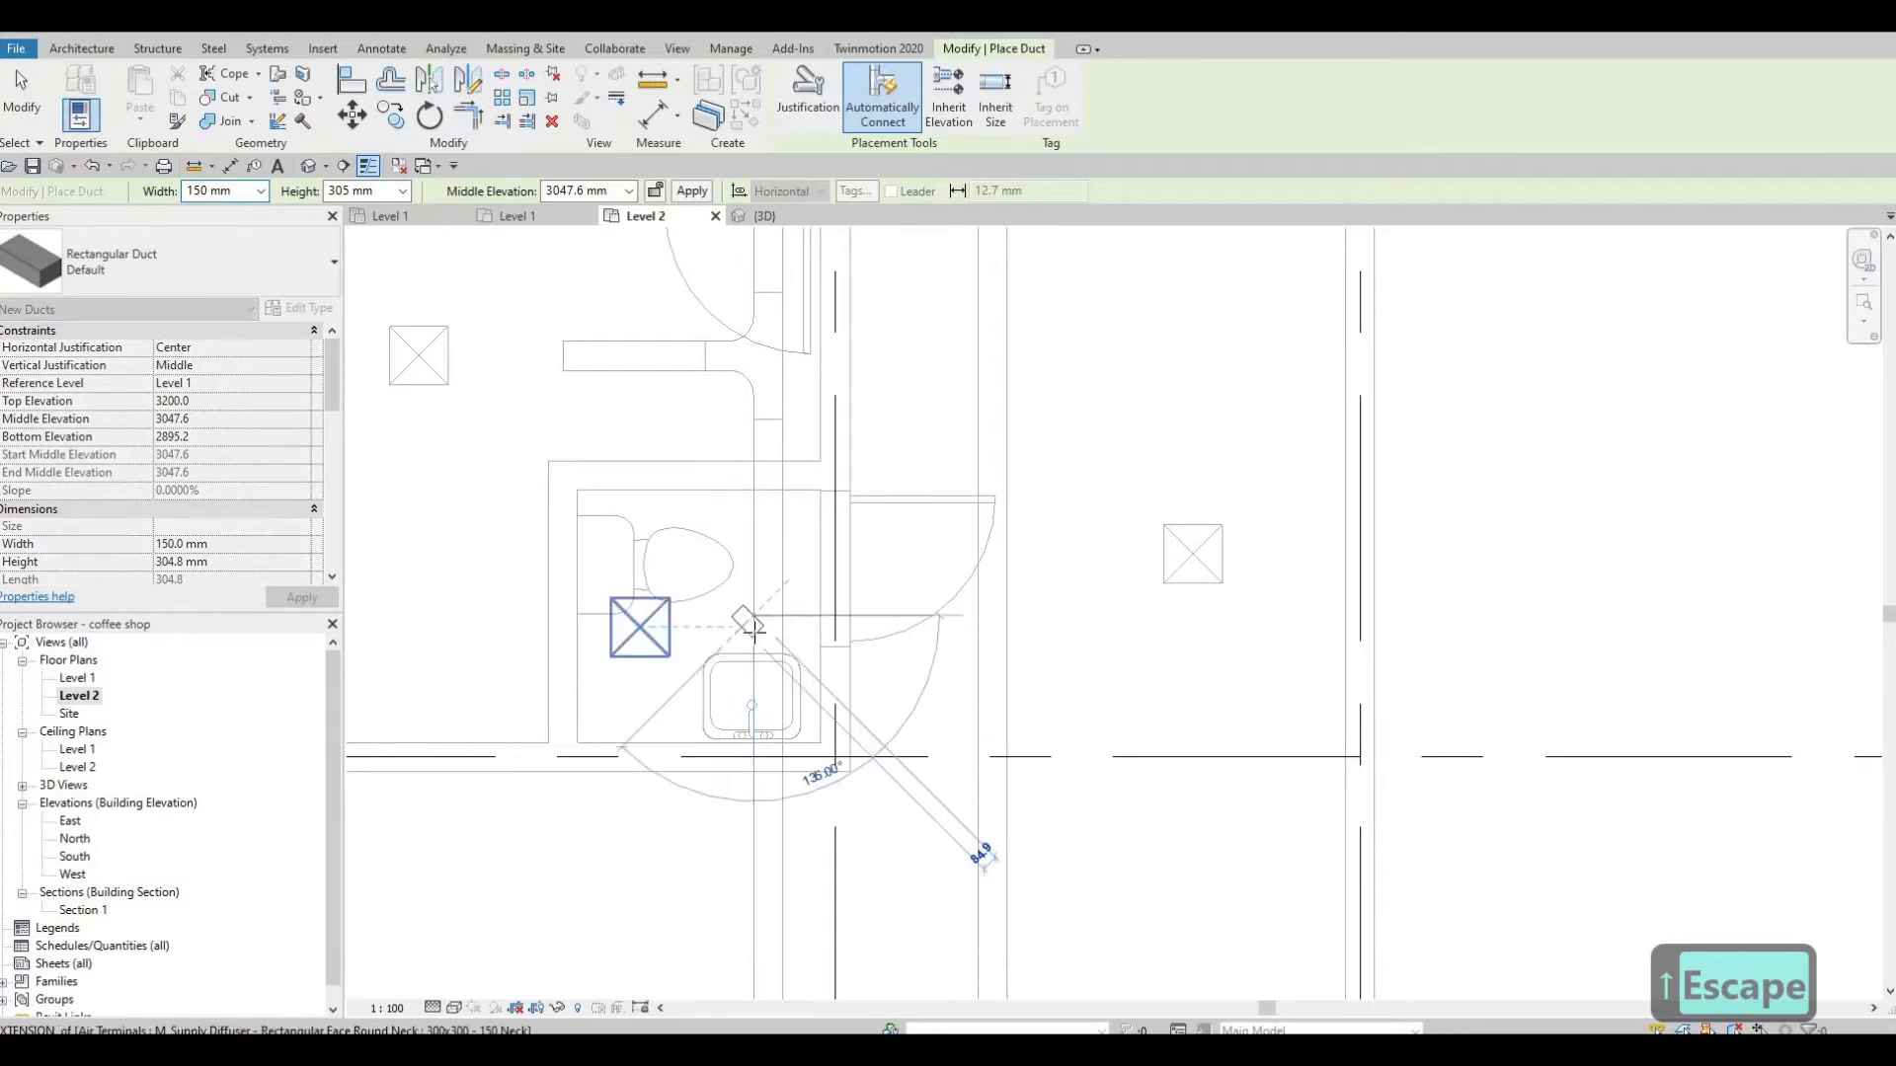
{"action": "key", "text": "Escape"}
{"action": "left_click", "coordinate": [722, 628]}
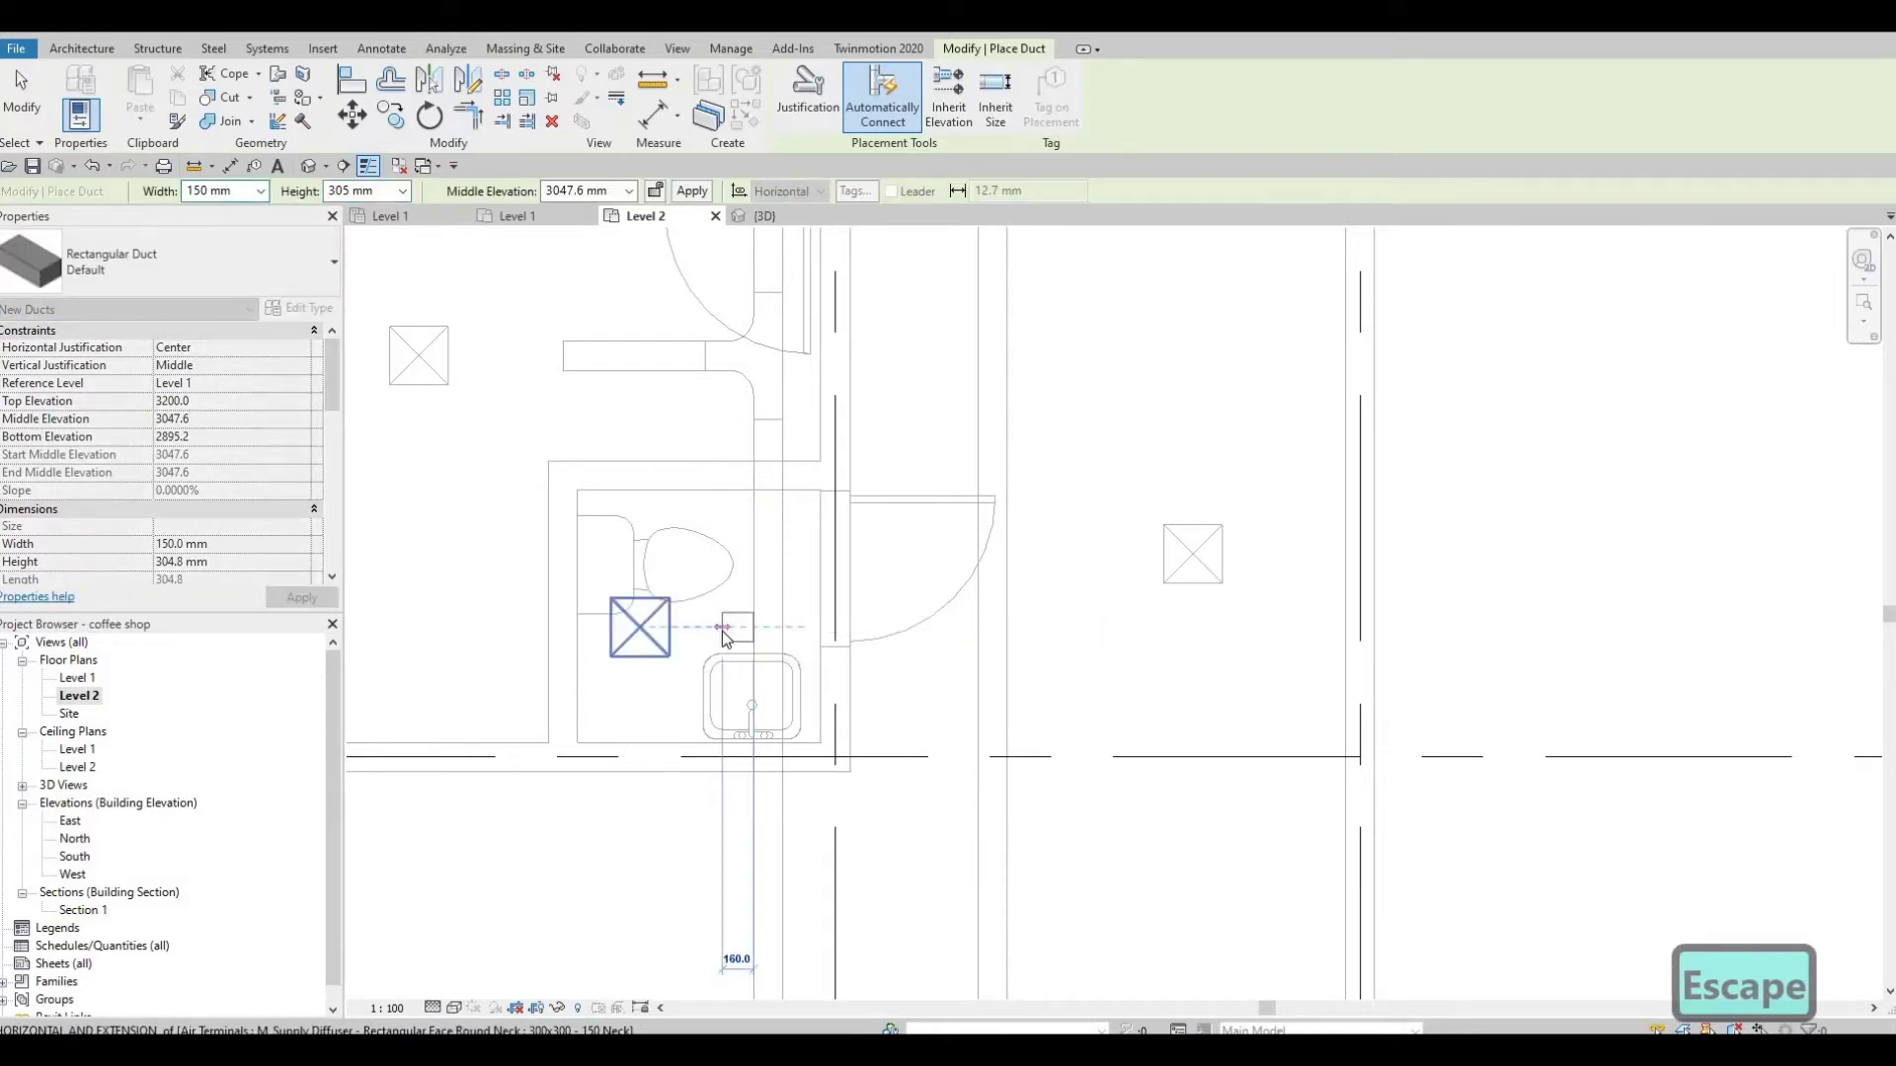
{"action": "key", "text": "Escape"}
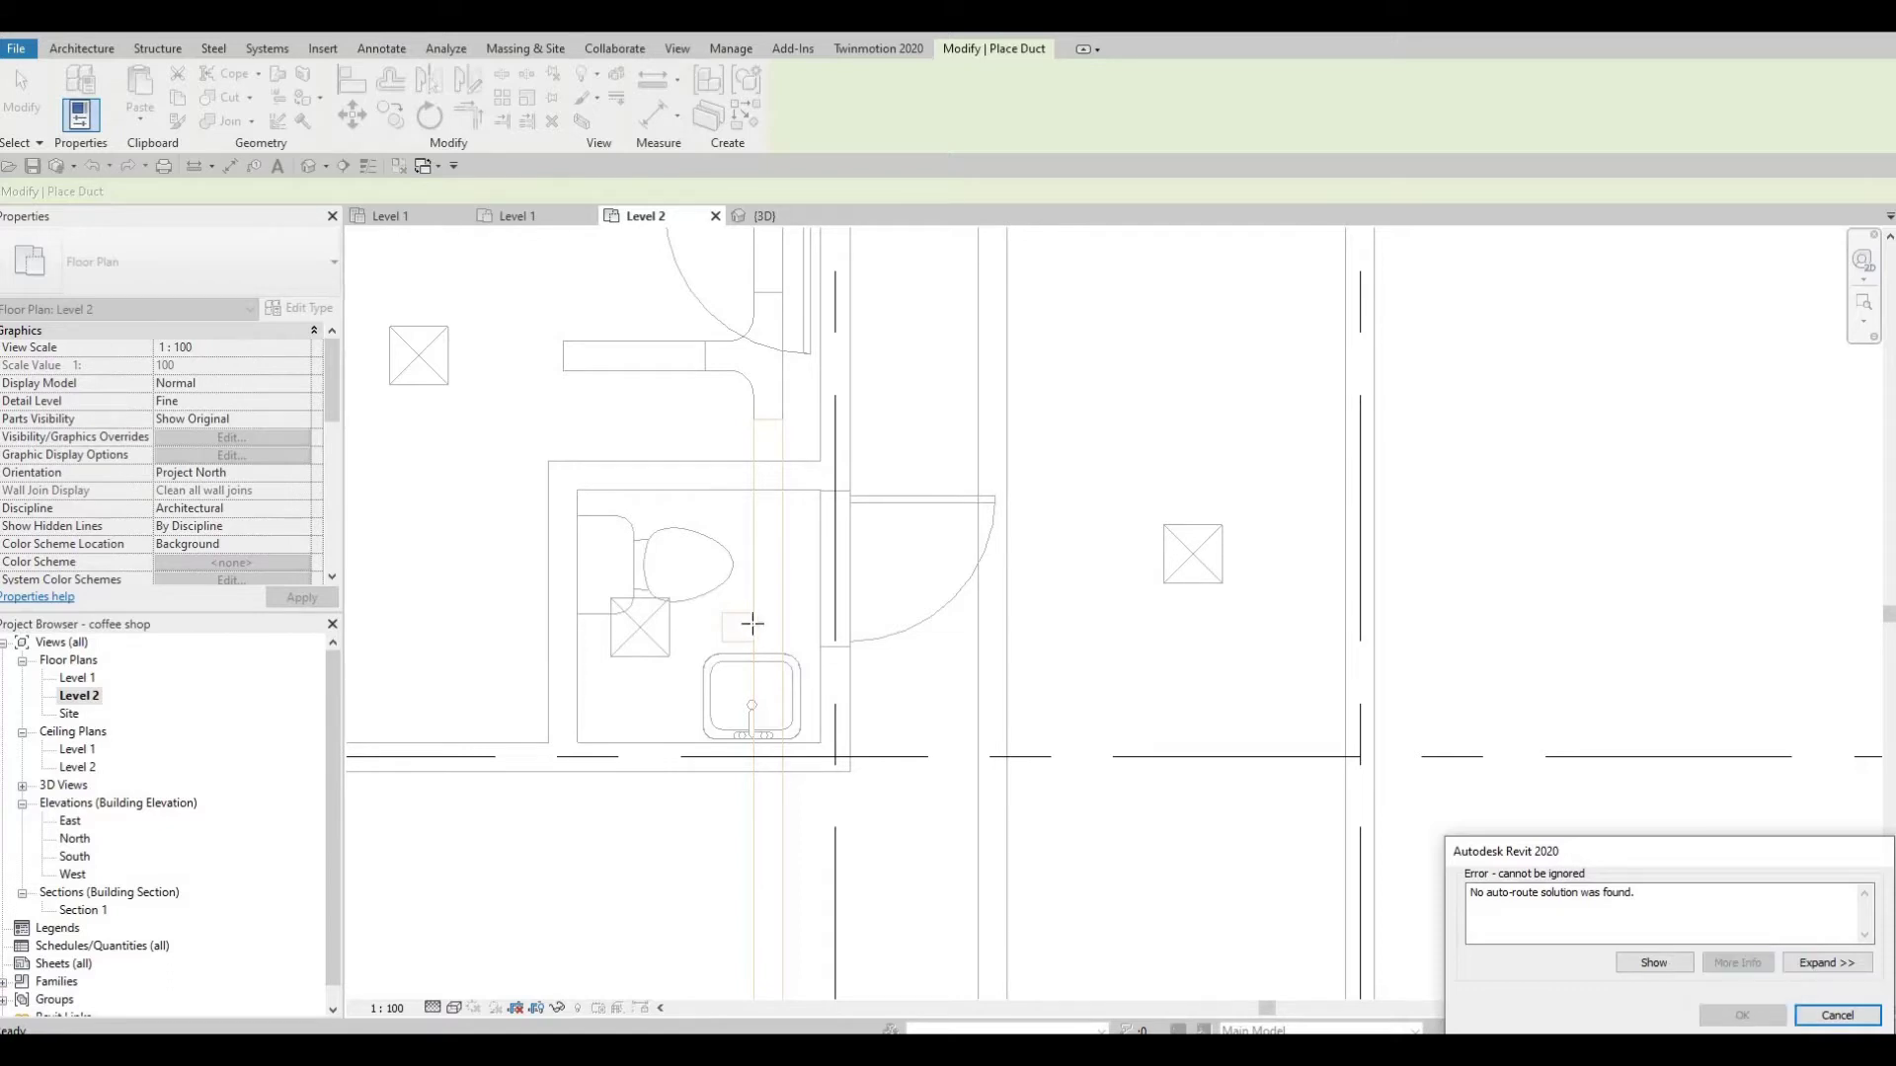
{"action": "key", "text": "Escape"}
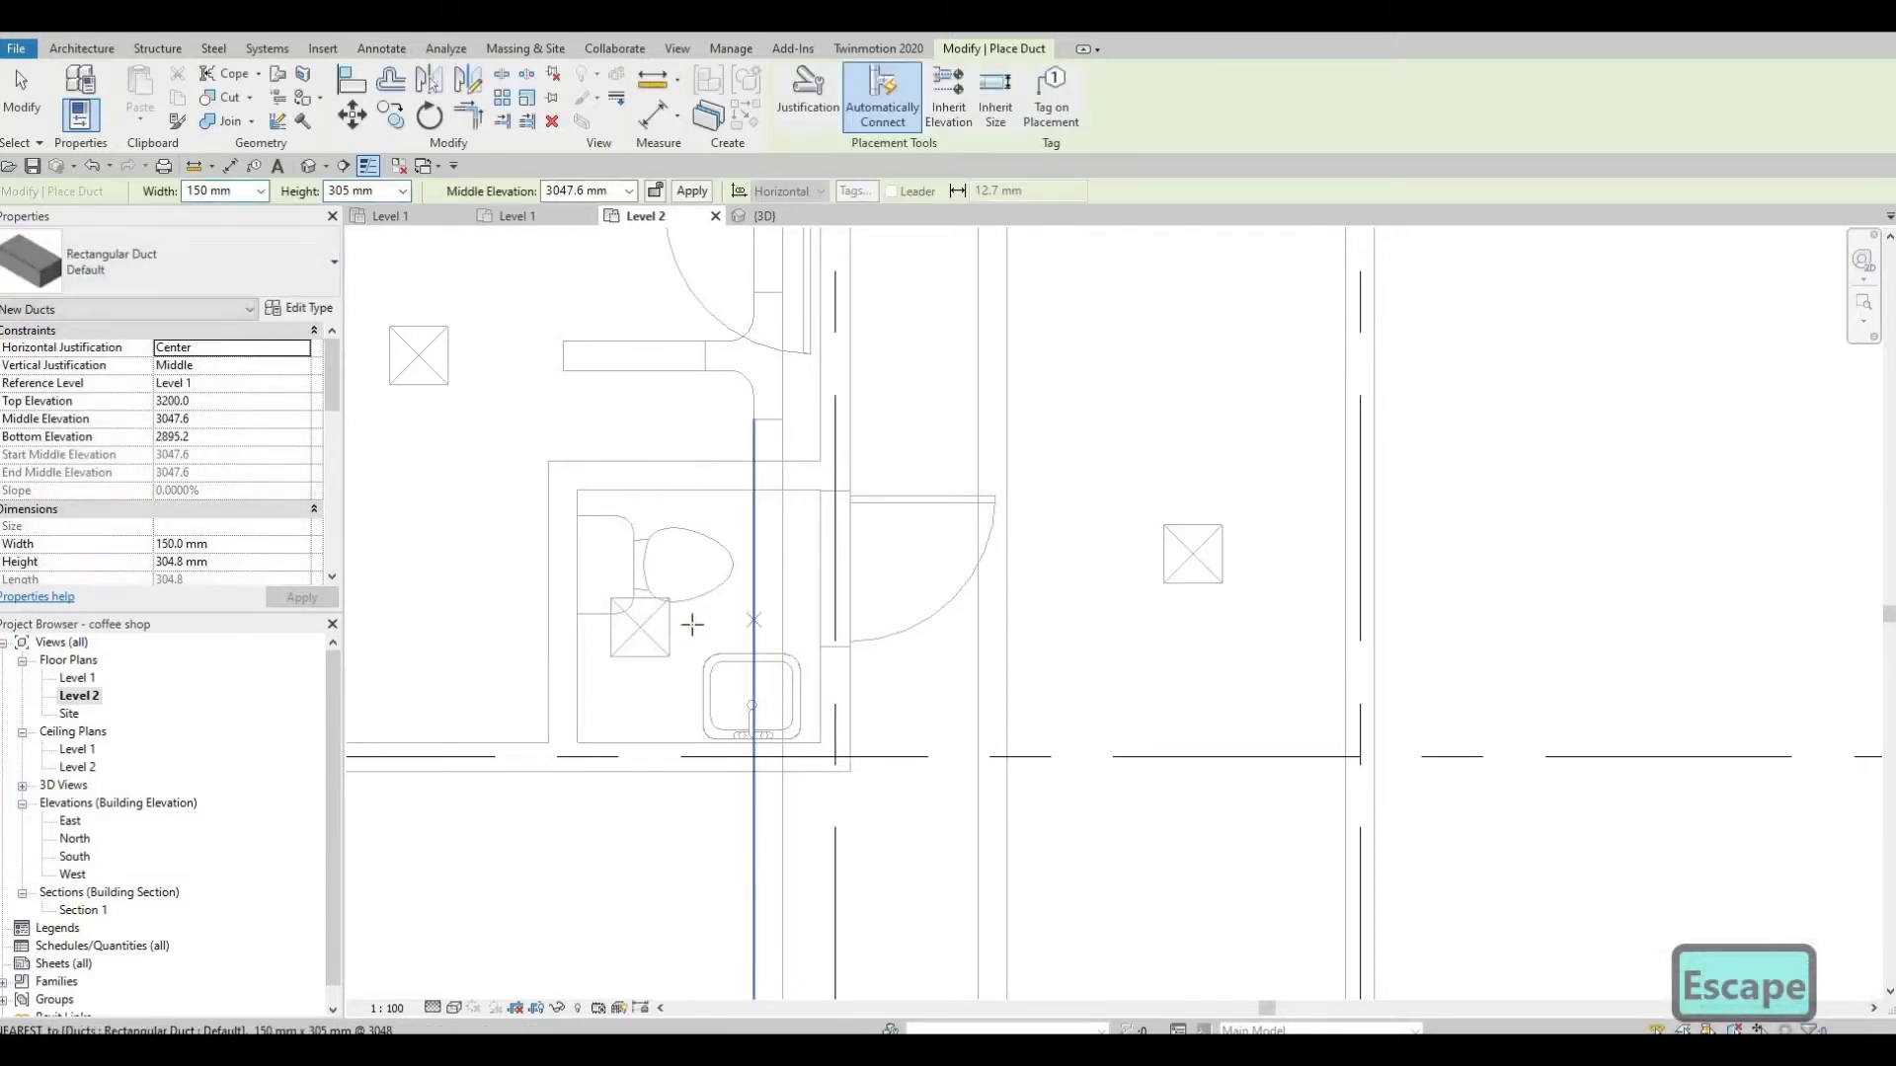
Step: Draw a branch duct from the left main duct to just beside the restroom diffuser
{"action": "left_click", "coordinate": [681, 625]}
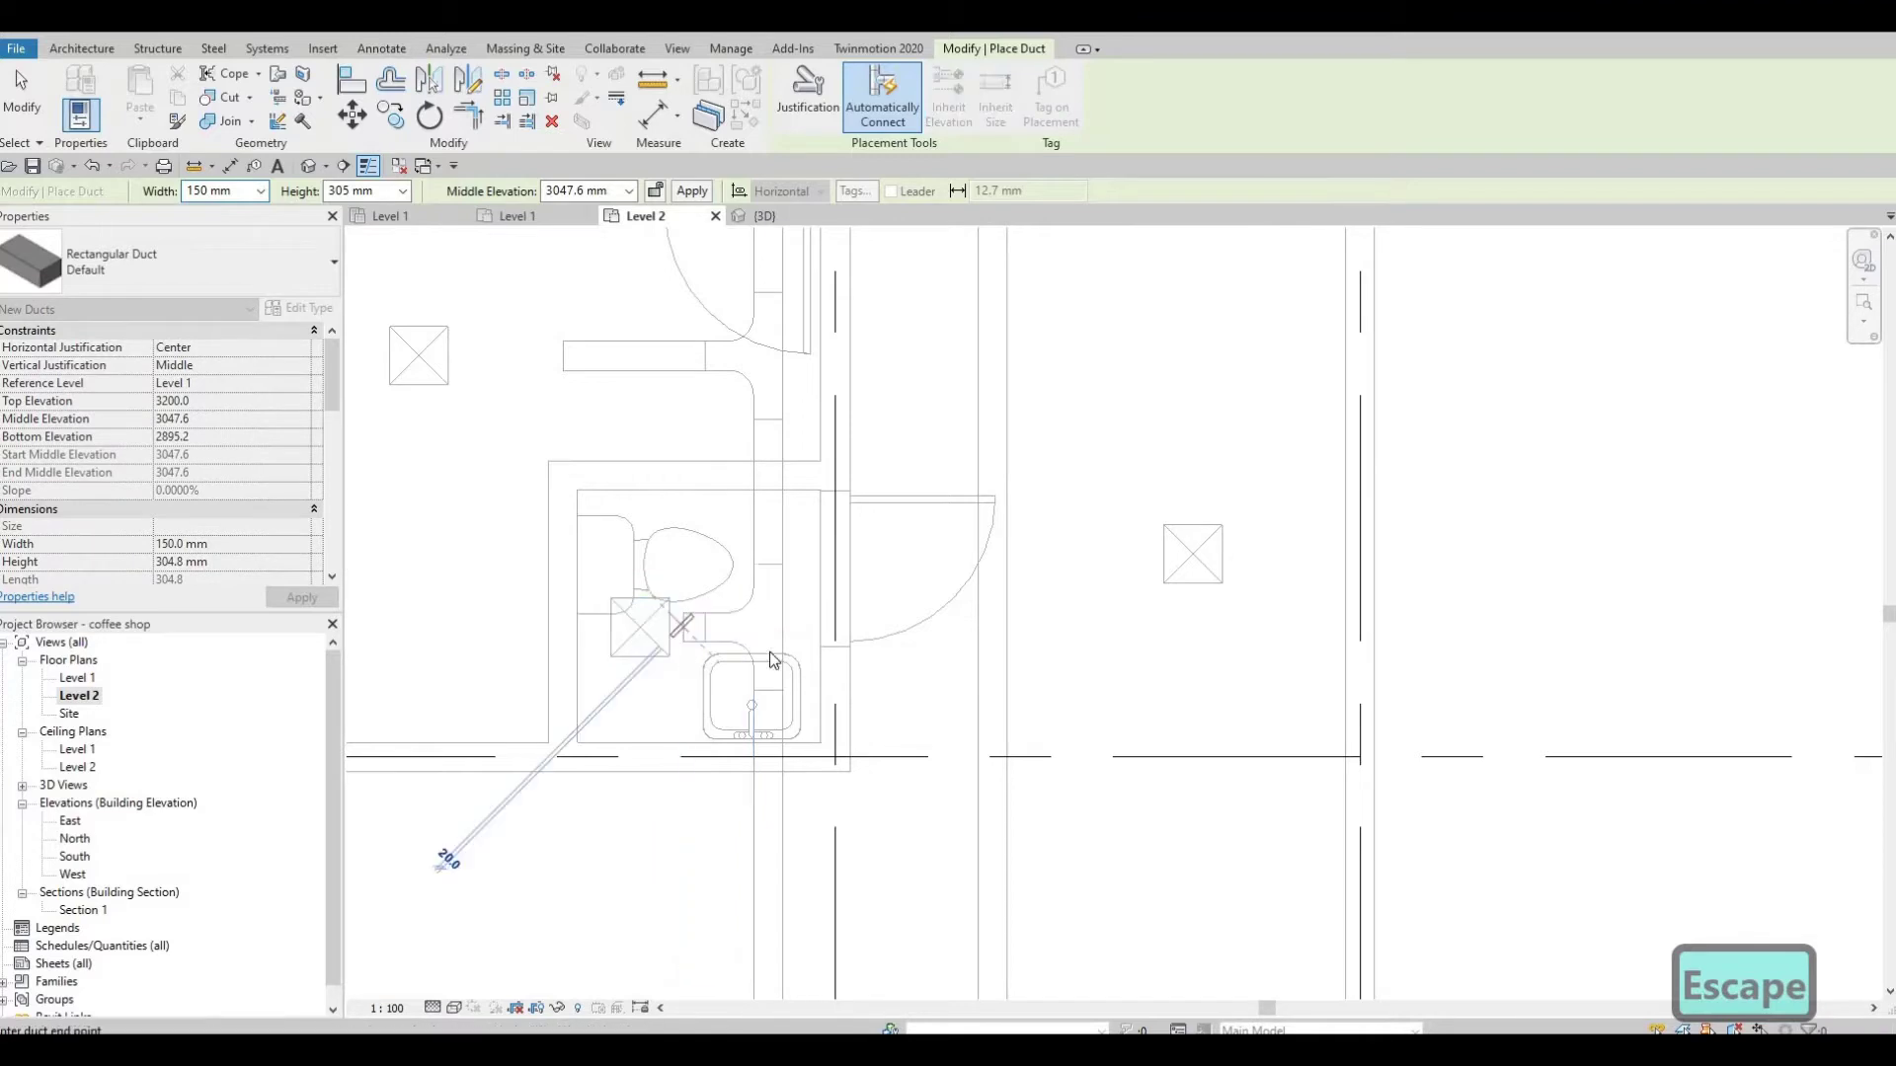
{"action": "key", "text": "Escape"}
{"action": "scroll", "coordinate": [889, 583], "scroll_direction": "down", "scroll_amount": 1}
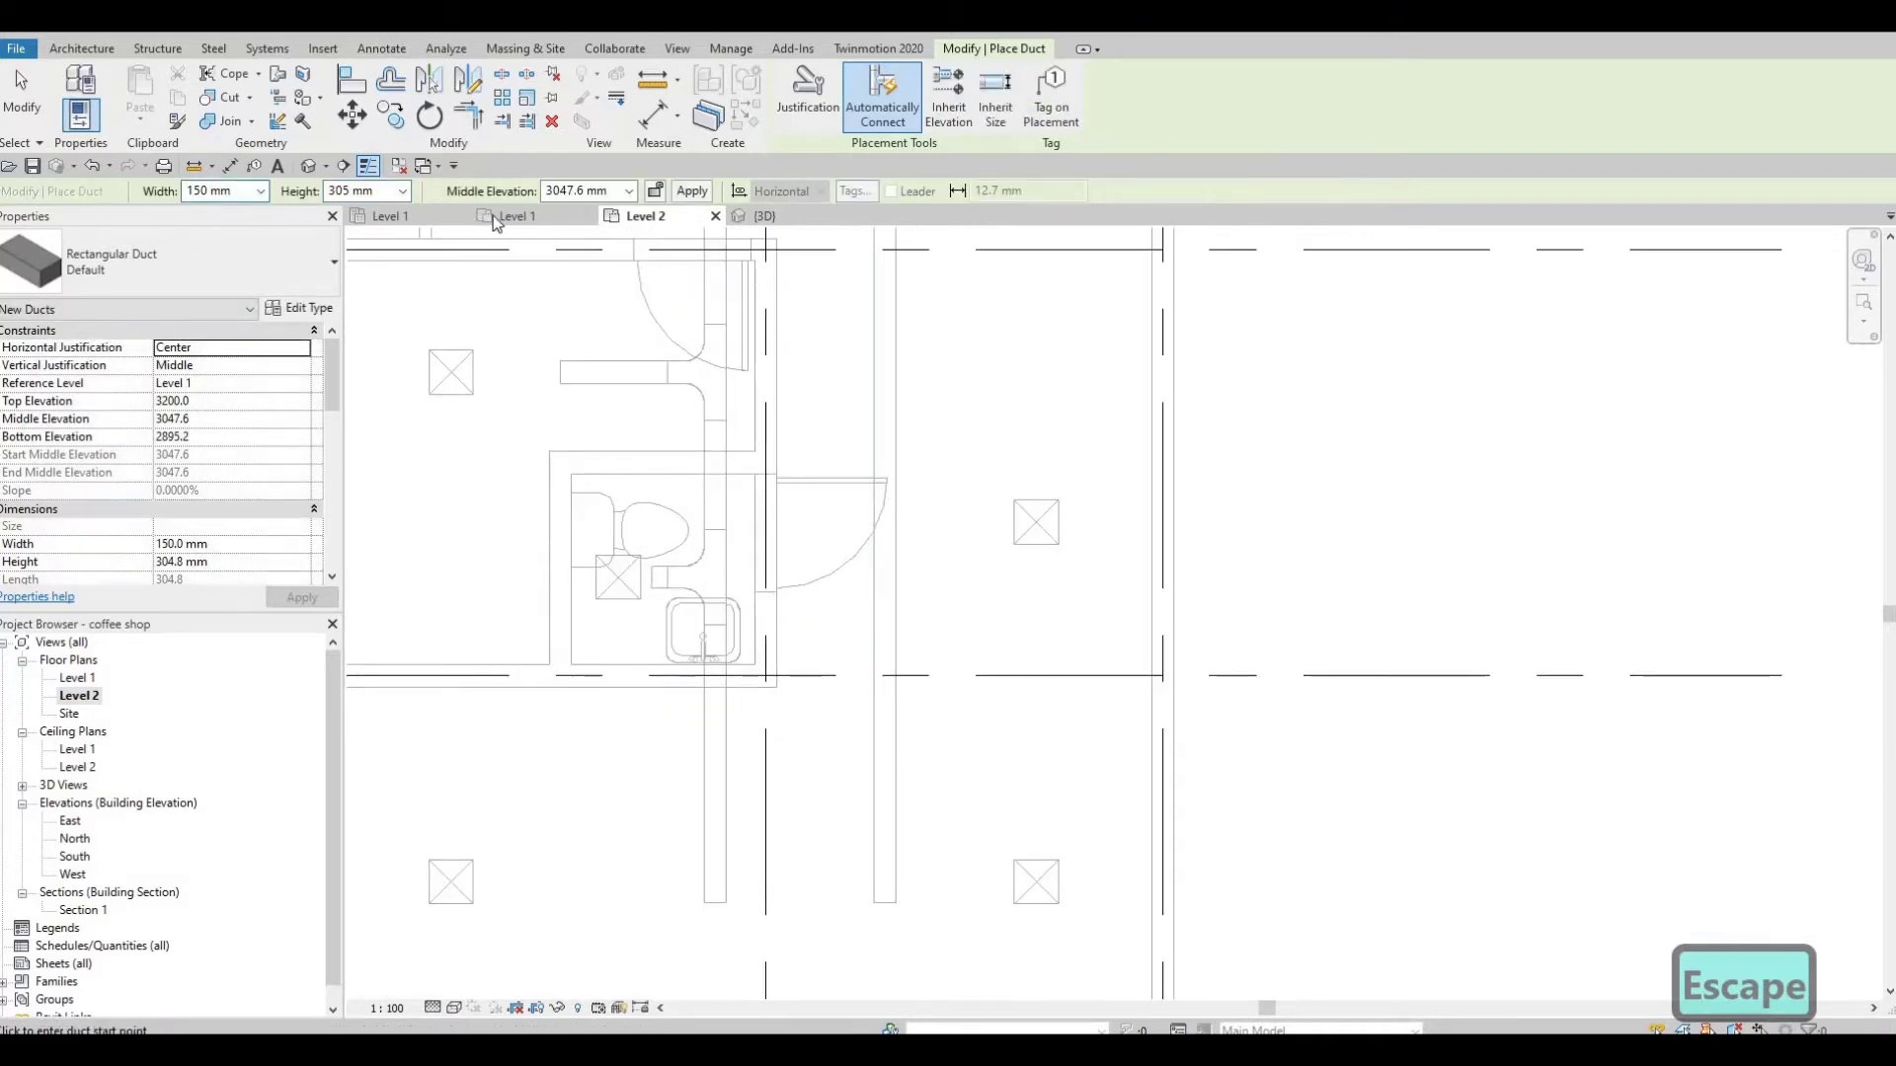
Step: Try to draw a duct about 1570 mm long from the edge of the lowest left-side diffuser to the left main duct
{"action": "left_click", "coordinate": [81, 49]}
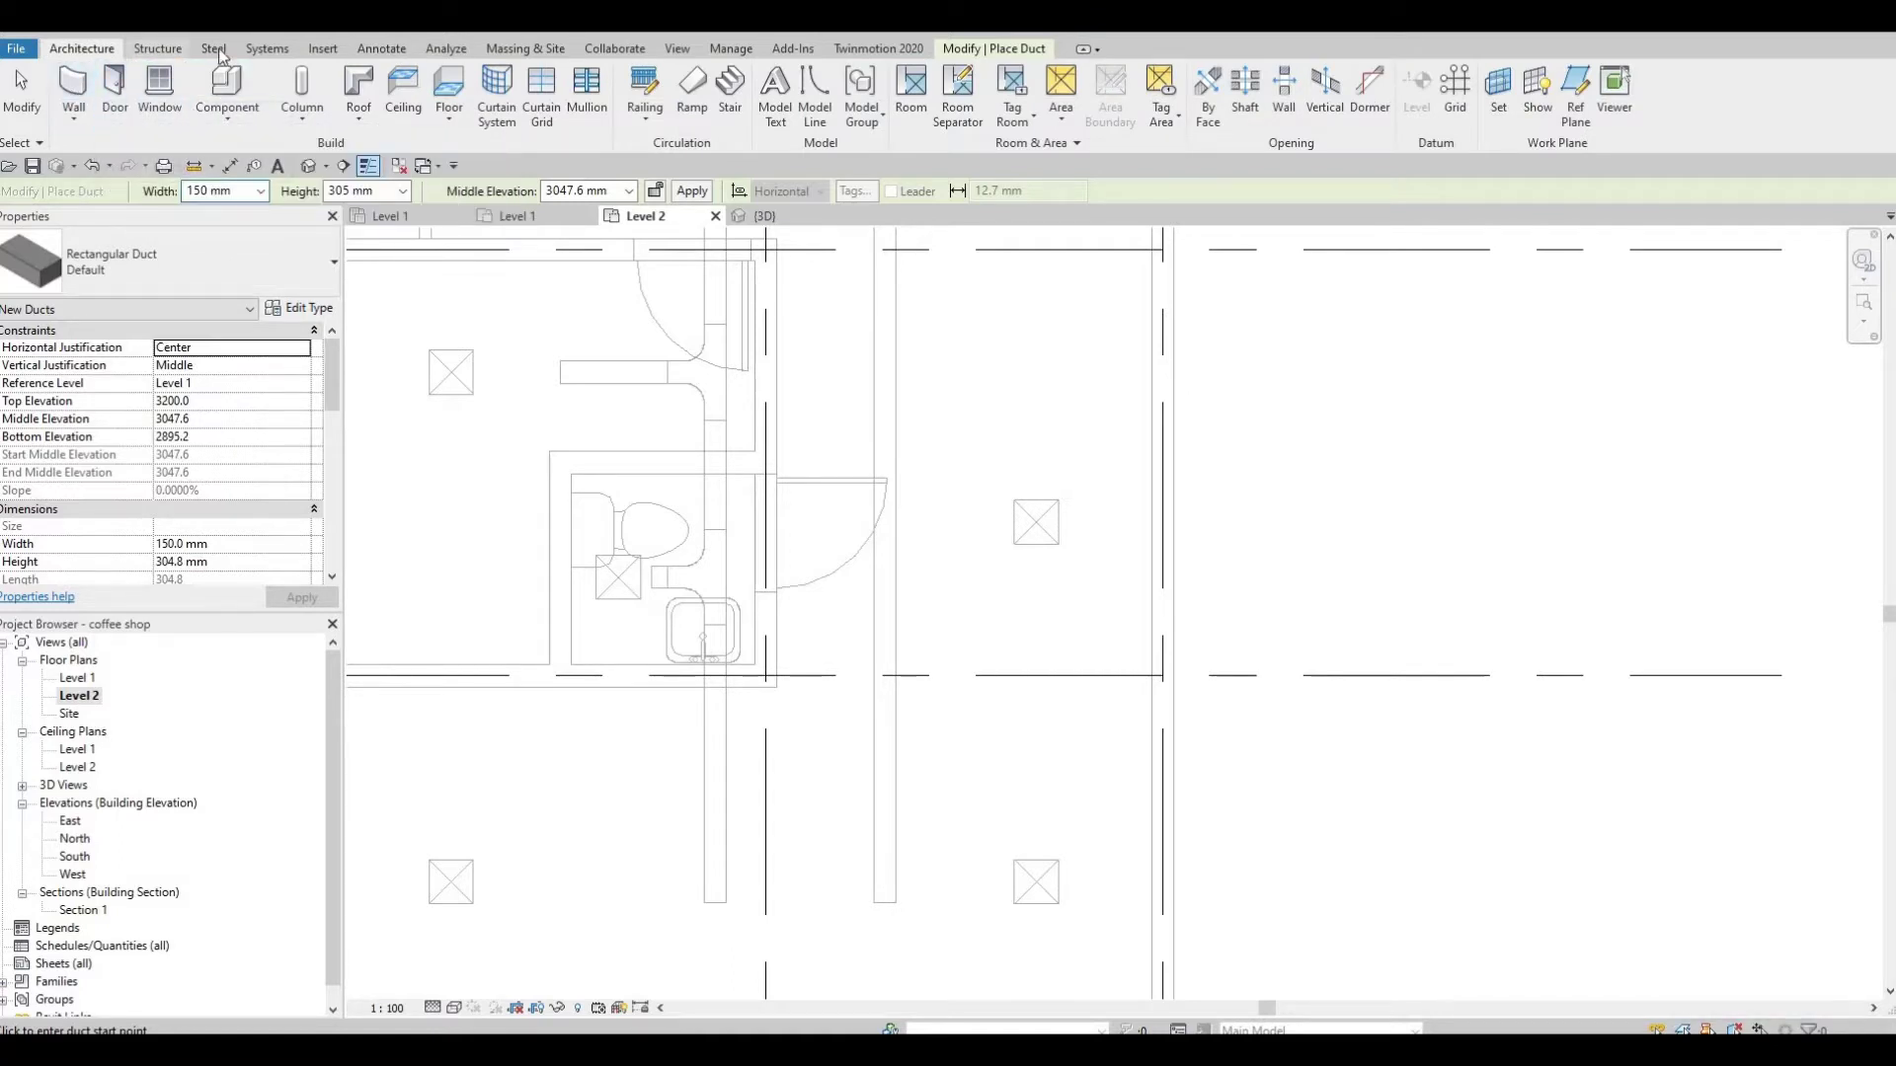
{"action": "left_click", "coordinate": [266, 48]}
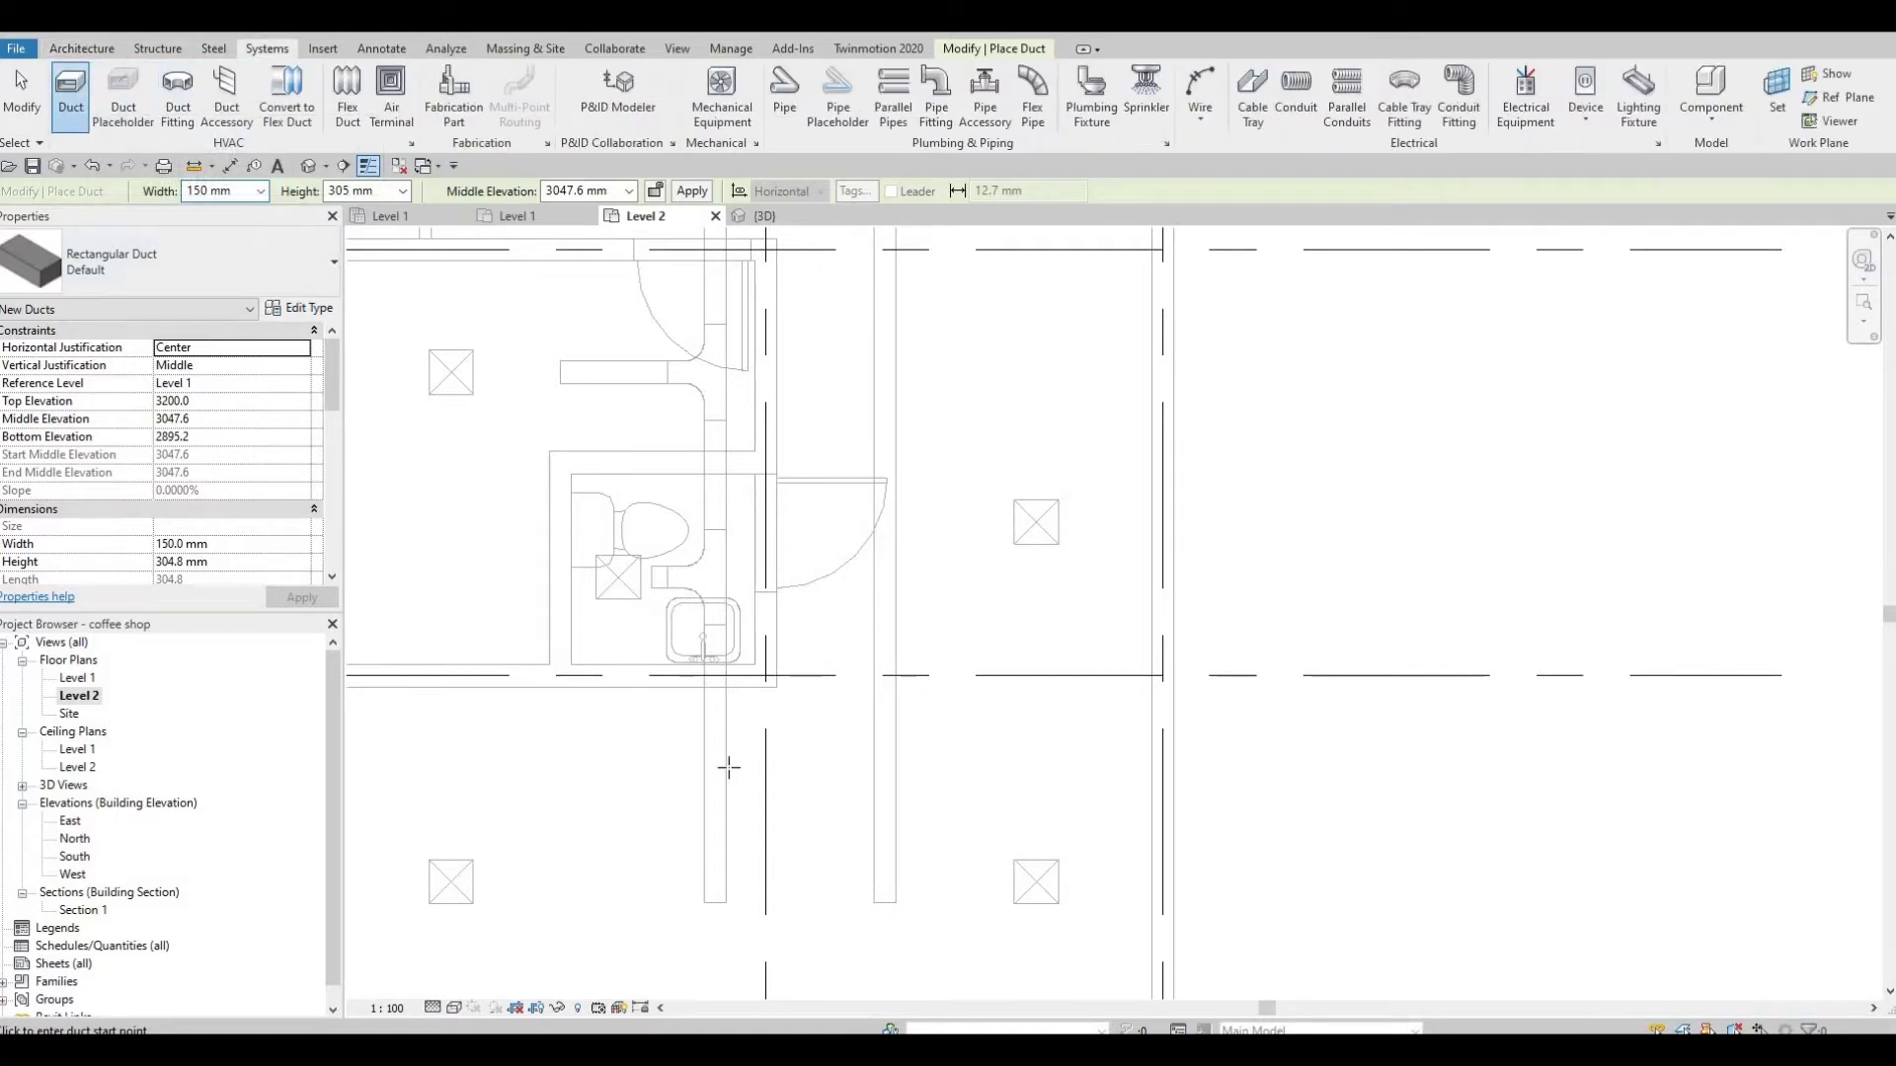
{"action": "middle_click_drag", "start_coordinate": [715, 873], "coordinate": [715, 745]}
{"action": "scroll", "coordinate": [716, 745], "scroll_direction": "up", "scroll_amount": 2}
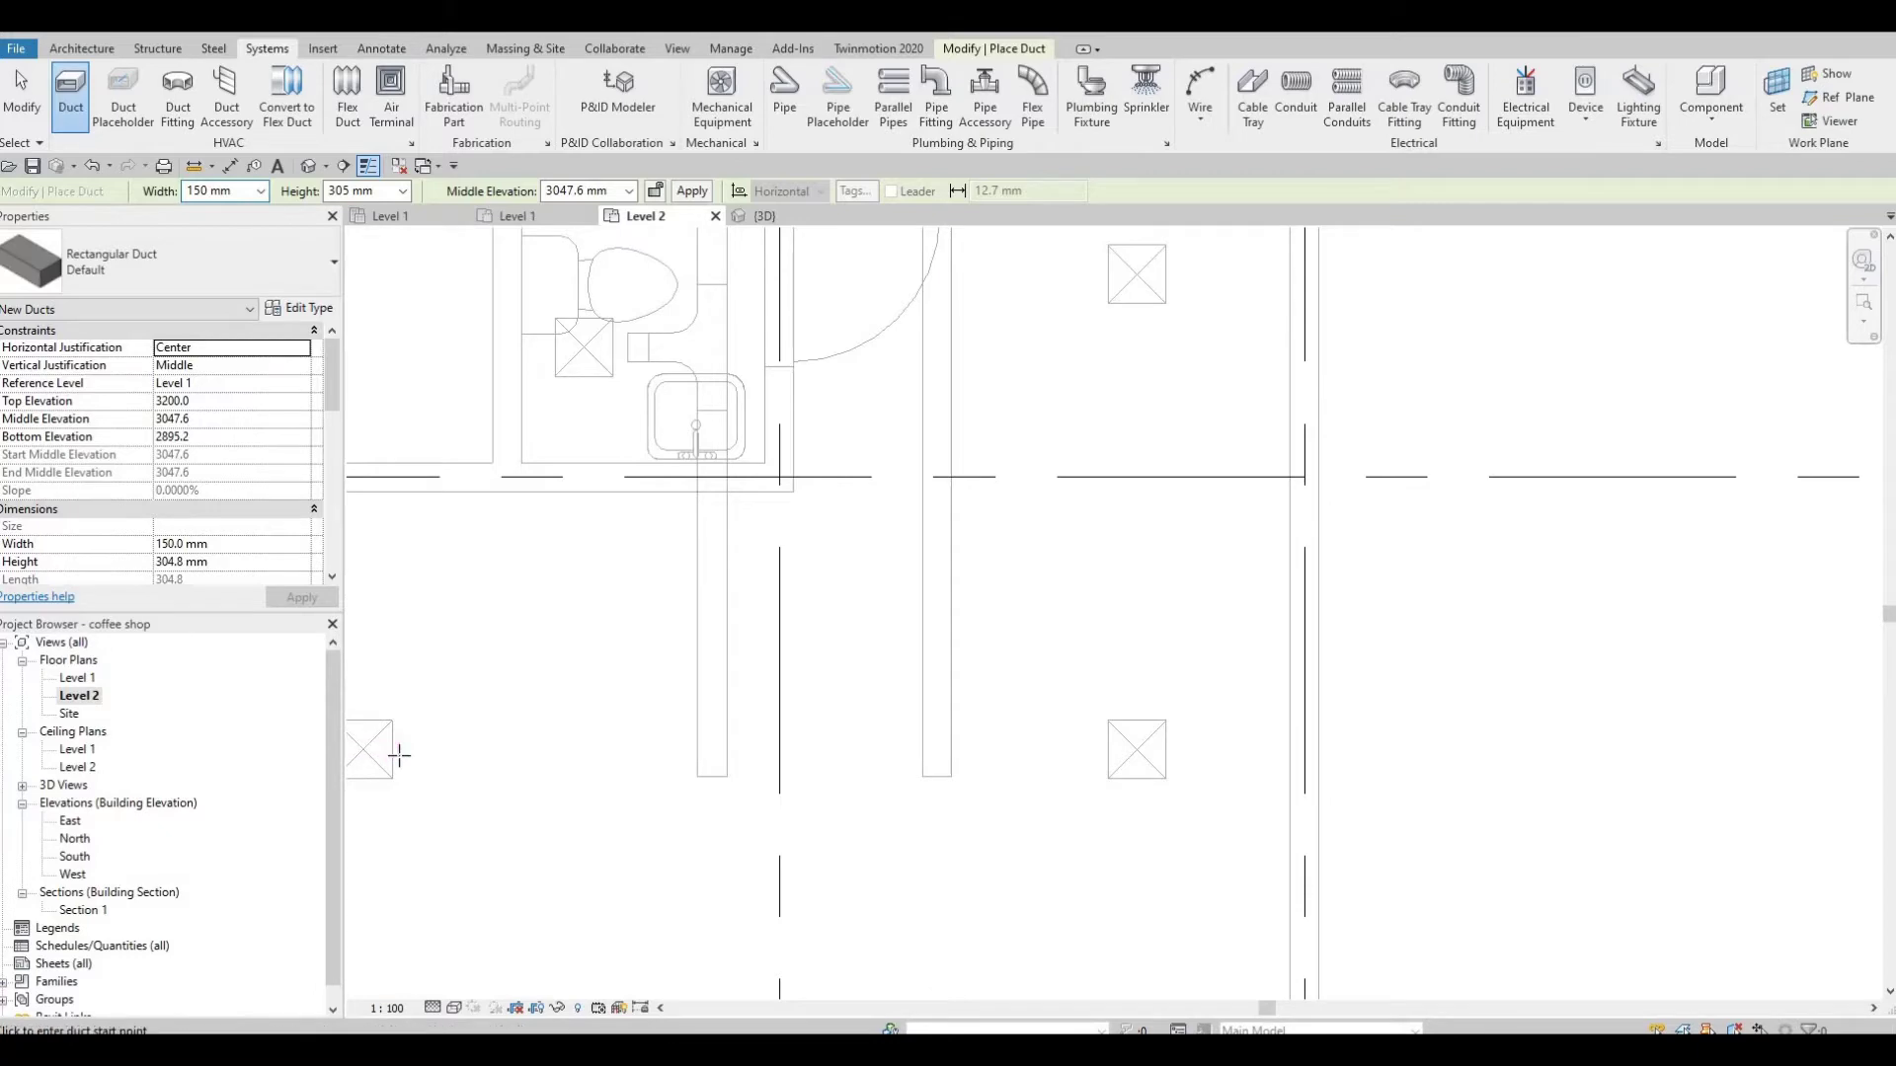
{"action": "left_click", "coordinate": [645, 756]}
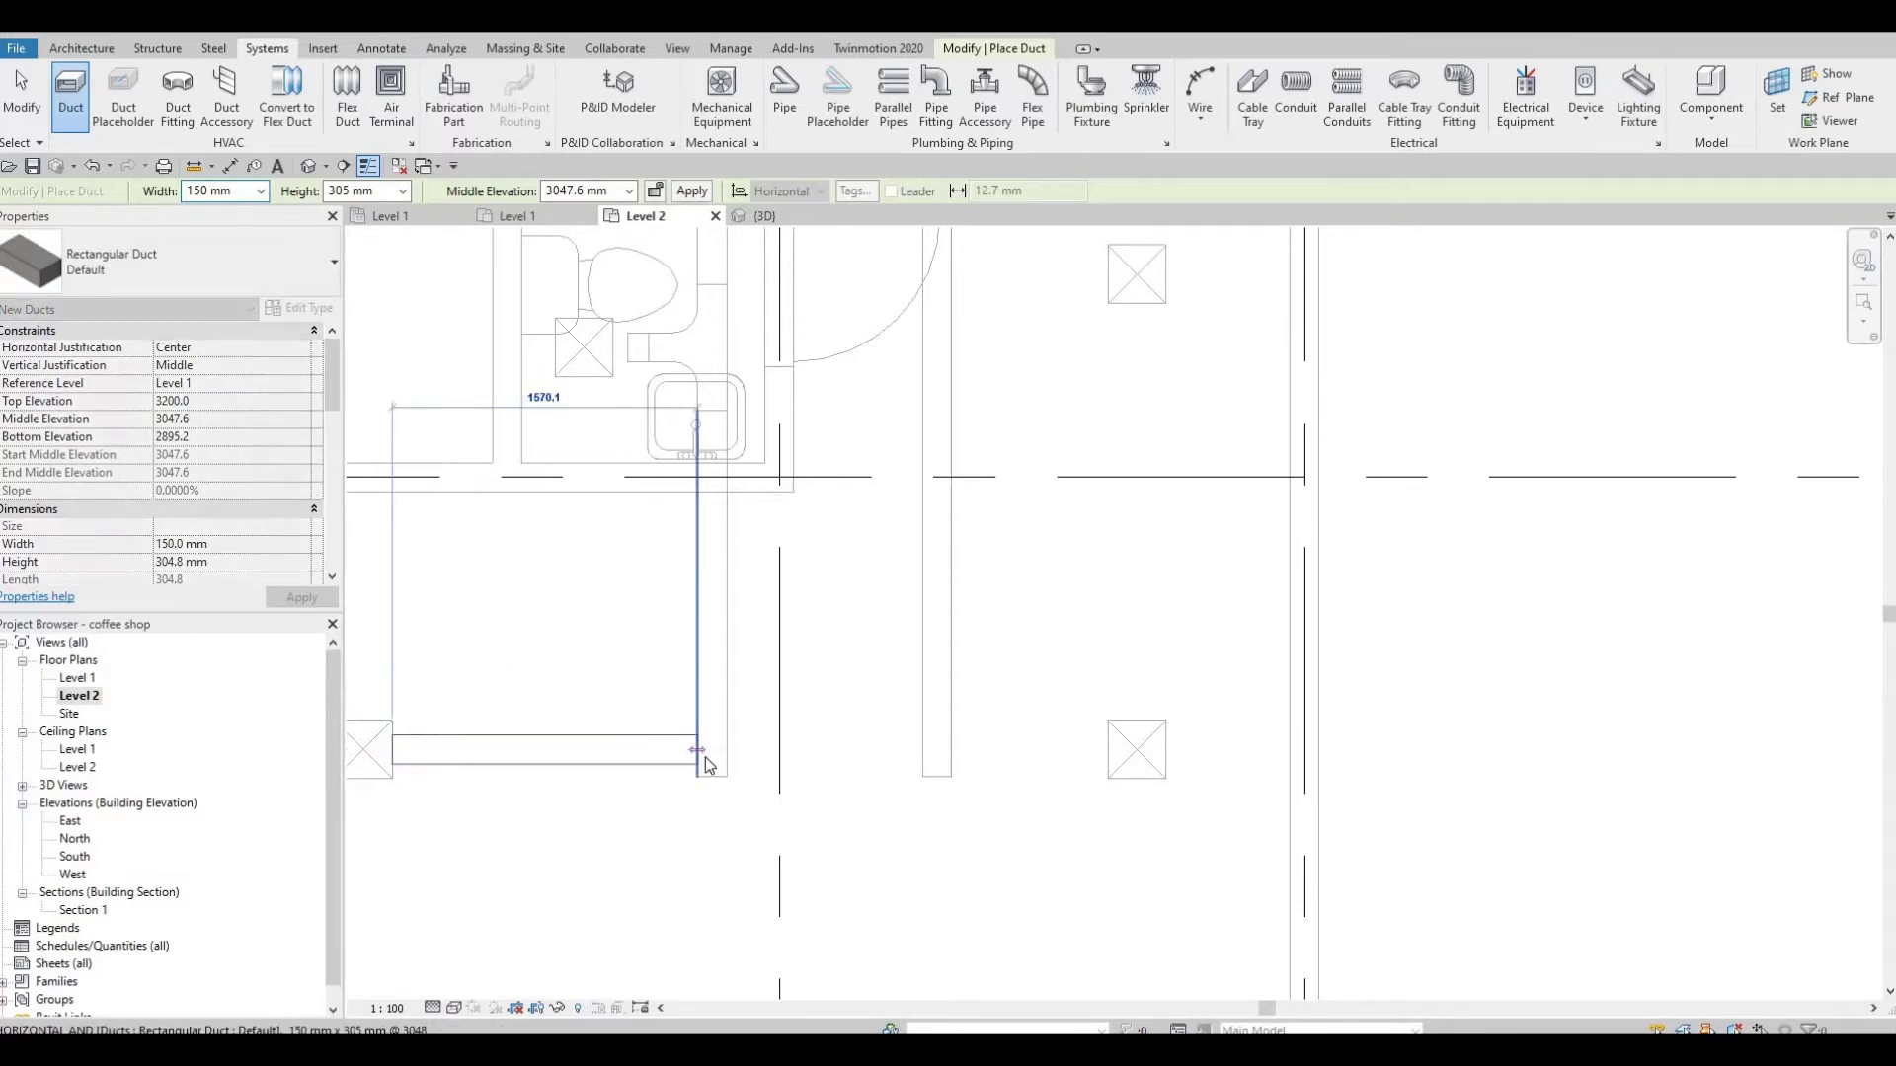
{"action": "left_click", "coordinate": [705, 756]}
{"action": "key", "text": "Escape"}
{"action": "key", "text": "Escape"}
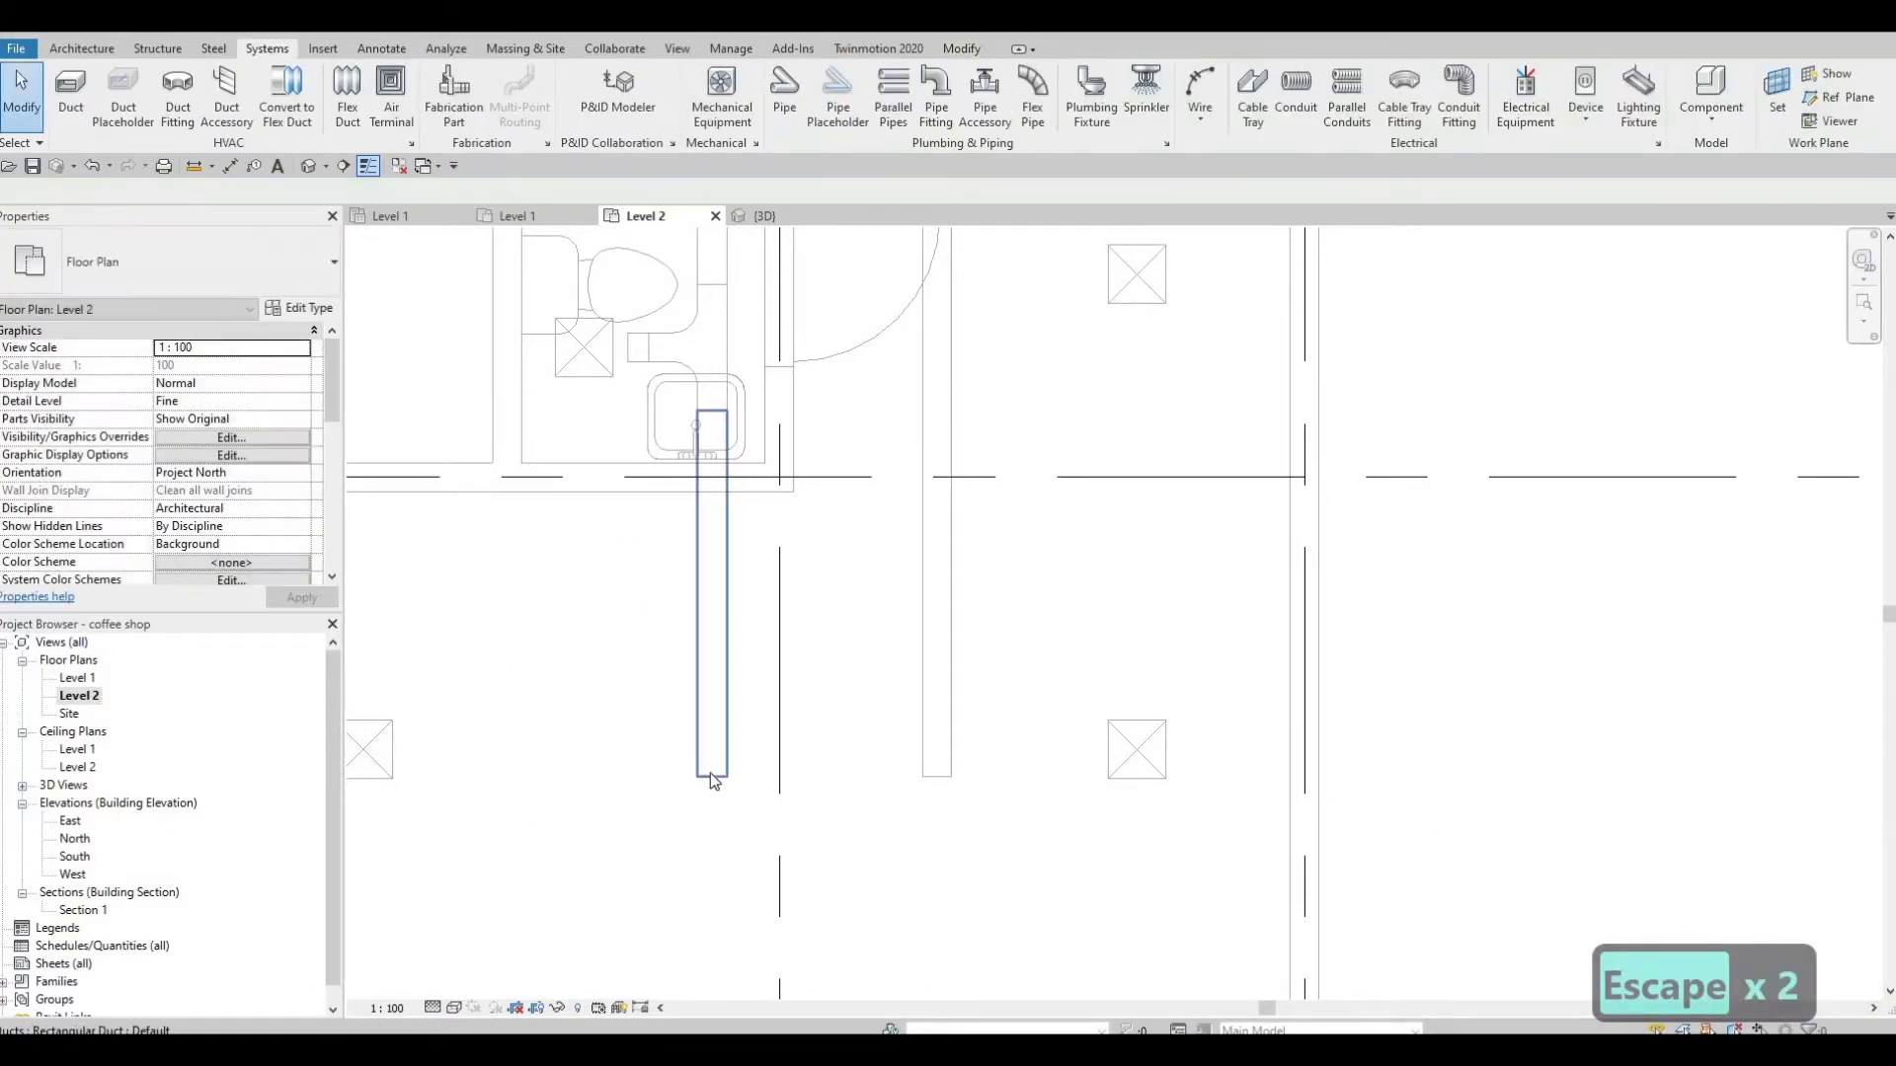
Step: Shorten the lower ends of the left and right main ducts to line up with the centres of the lowest diffusers
{"action": "left_click_drag", "start_coordinate": [712, 776], "coordinate": [712, 750]}
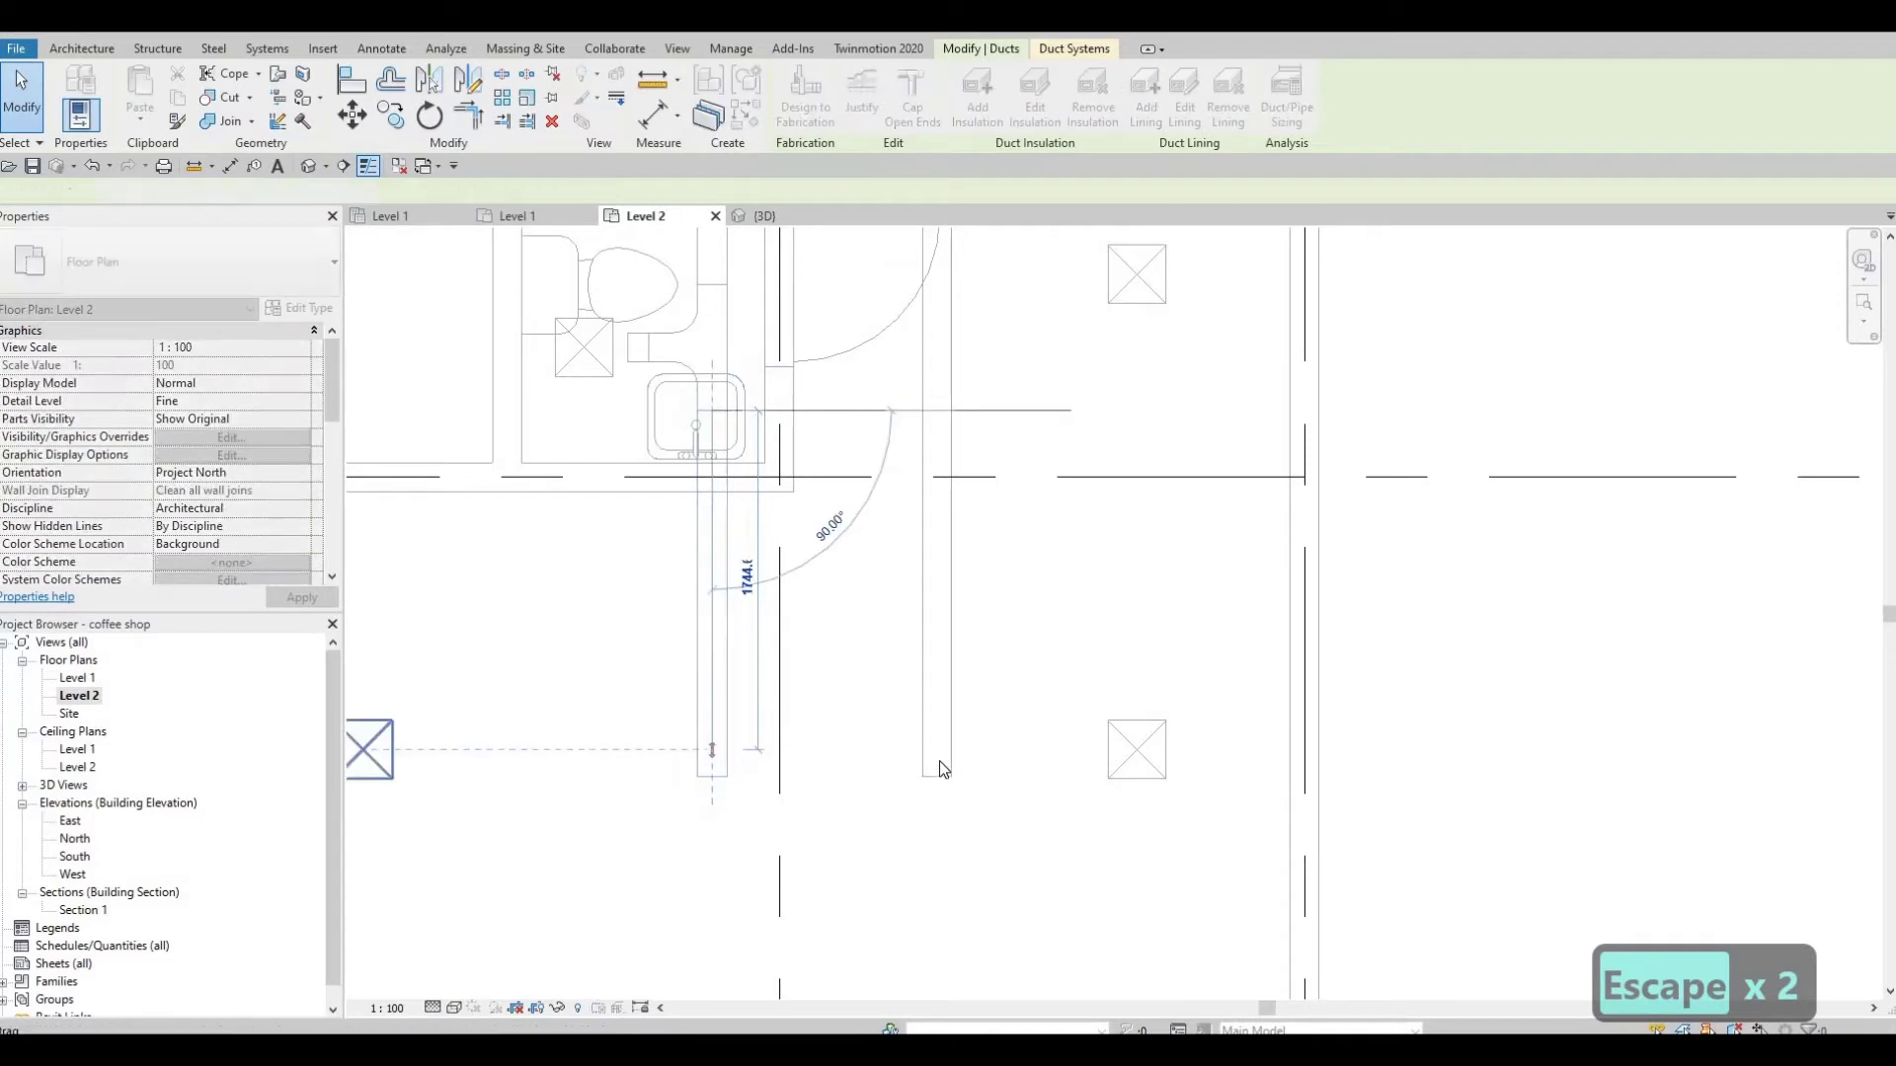
{"action": "left_click", "coordinate": [933, 774]}
{"action": "left_click_drag", "start_coordinate": [936, 776], "coordinate": [936, 751]}
{"action": "key", "text": "Escape"}
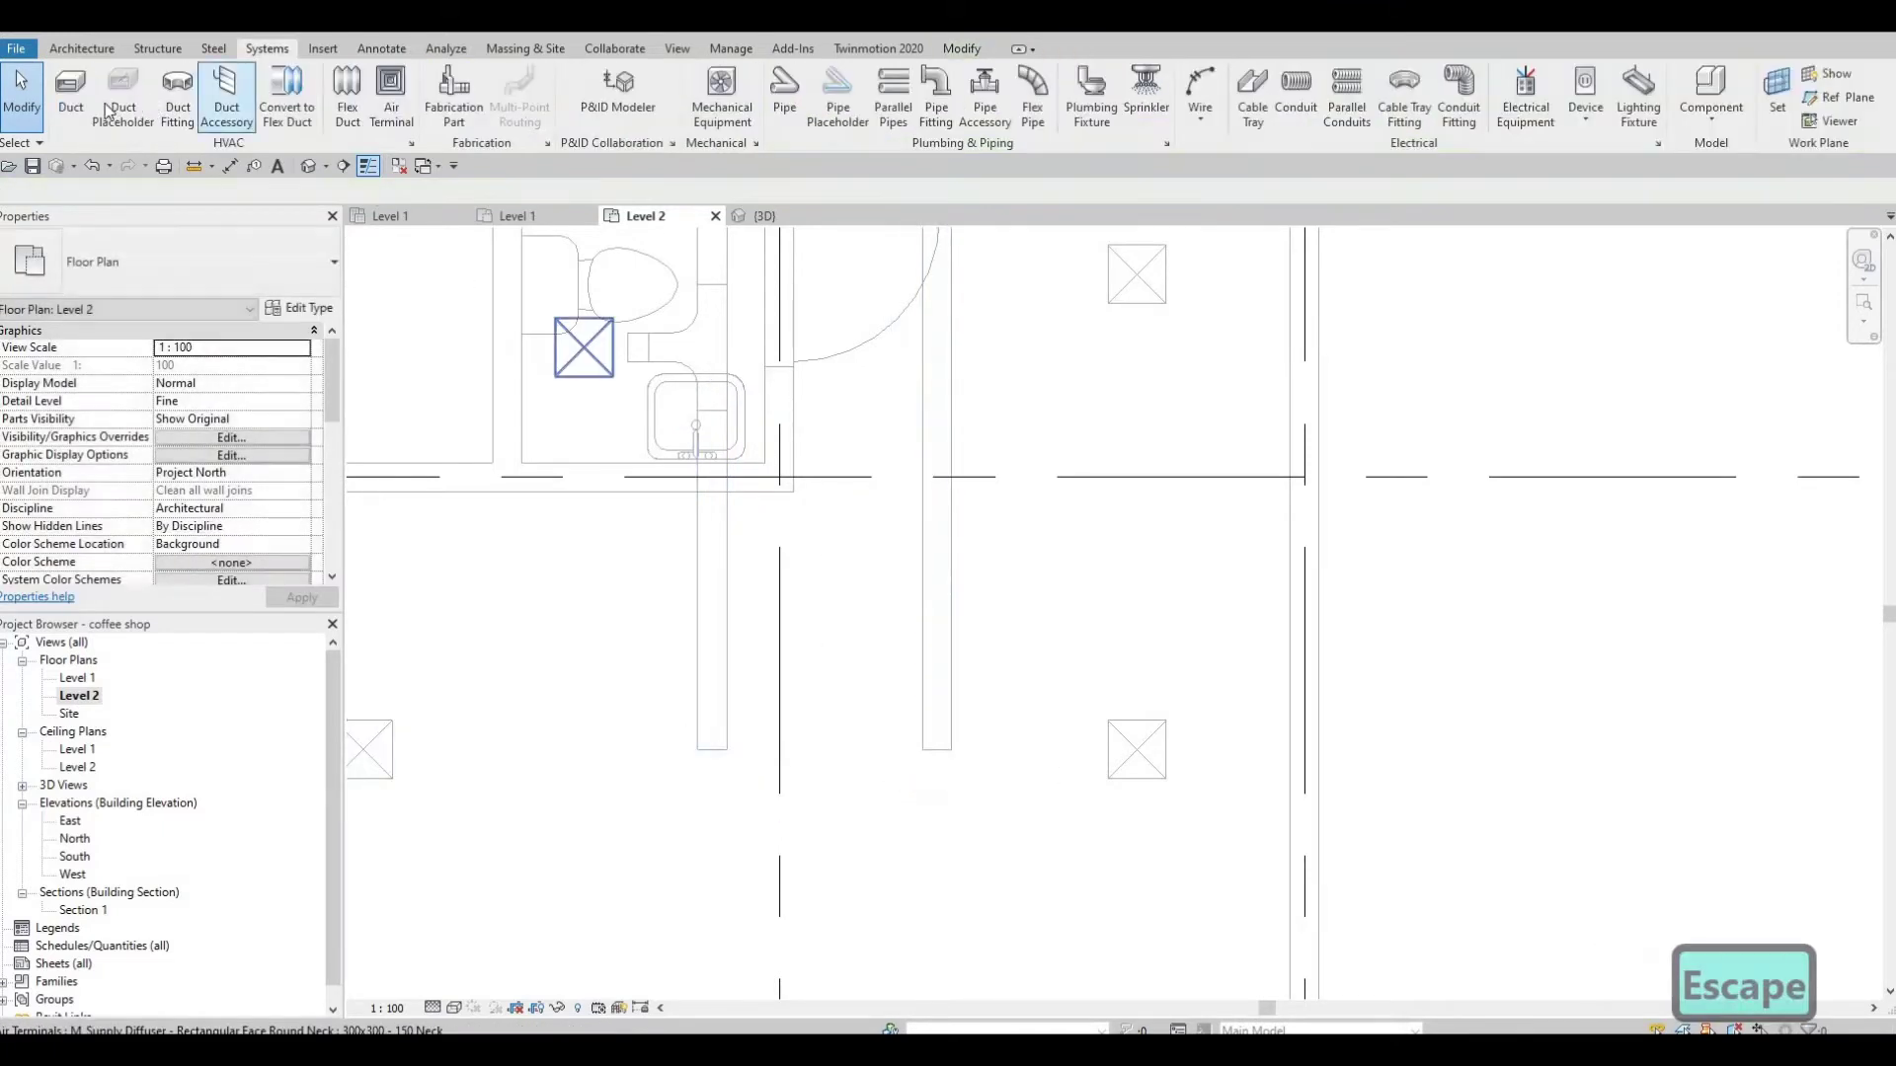
Step: Draw a branch duct from the lower end of the left main duct toward the lowest left-side diffuser, stopping short of it
{"action": "left_click", "coordinate": [67, 109]}
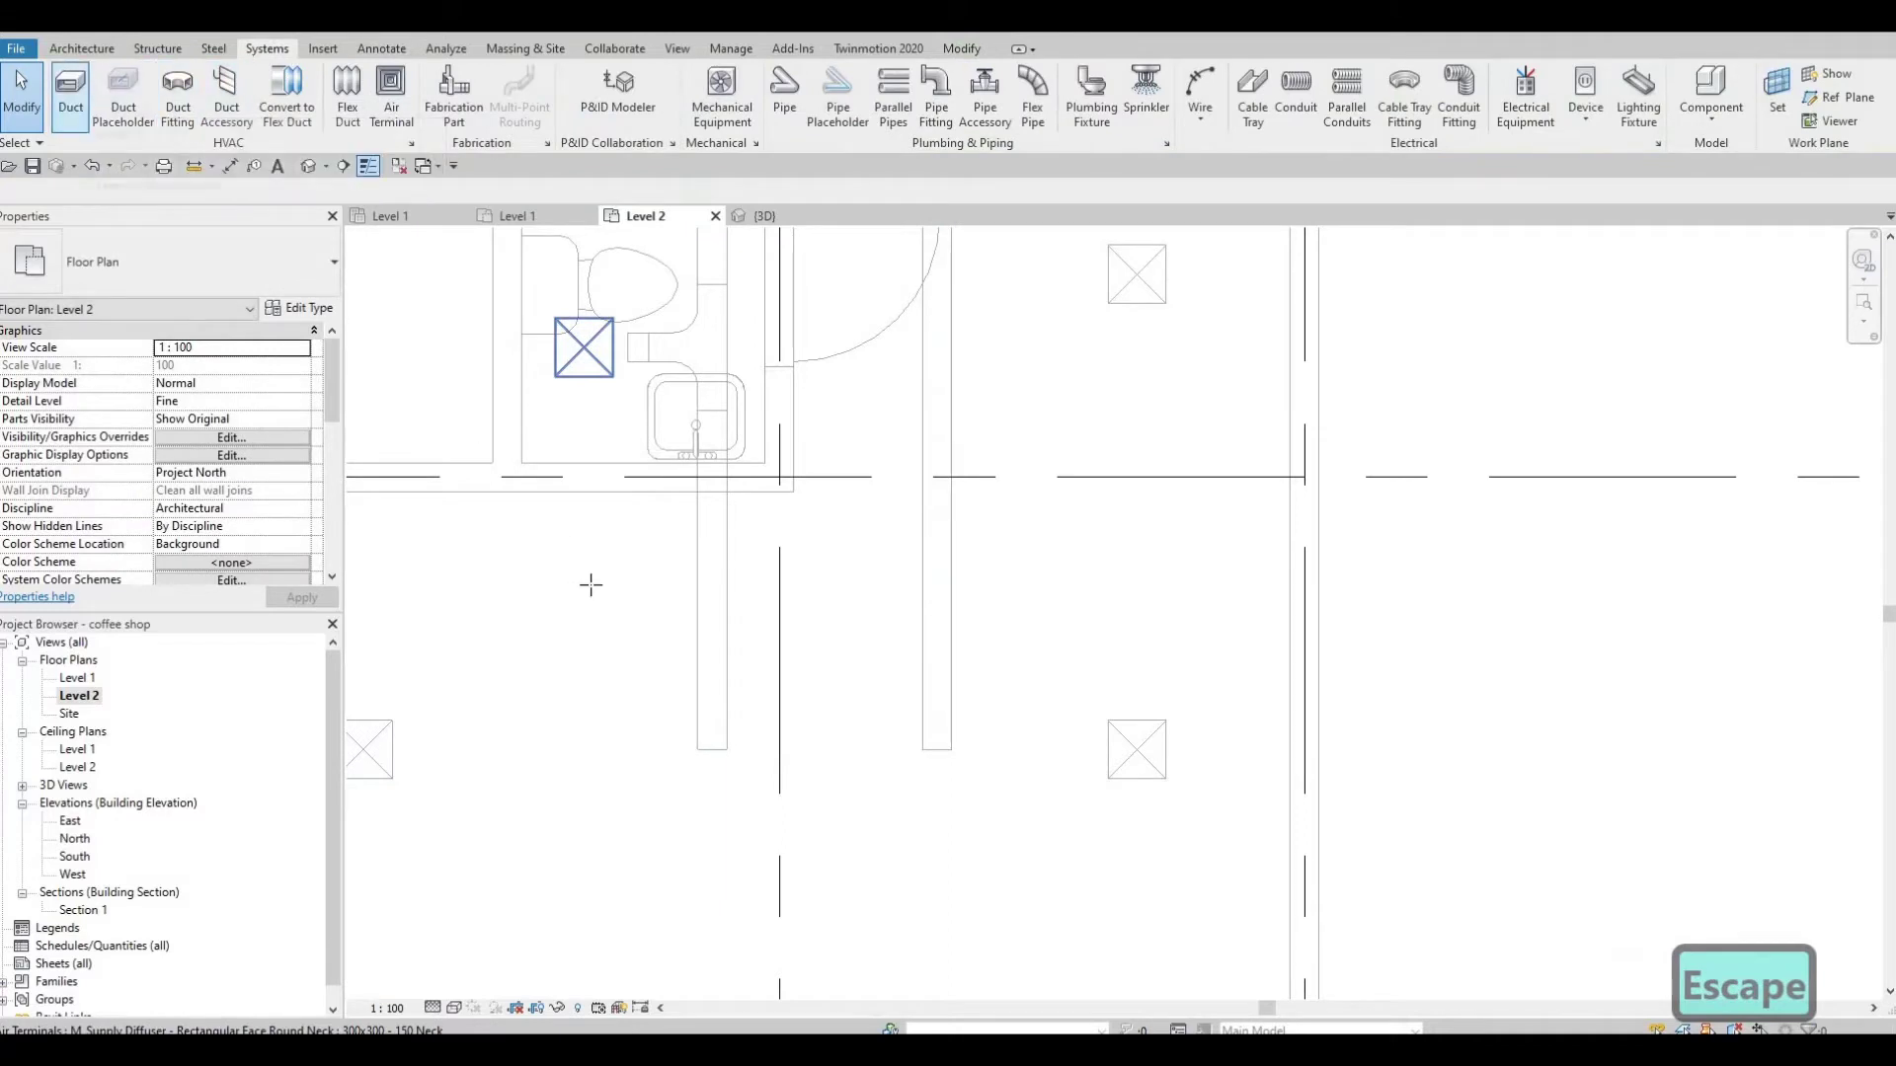
{"action": "left_click", "coordinate": [708, 747]}
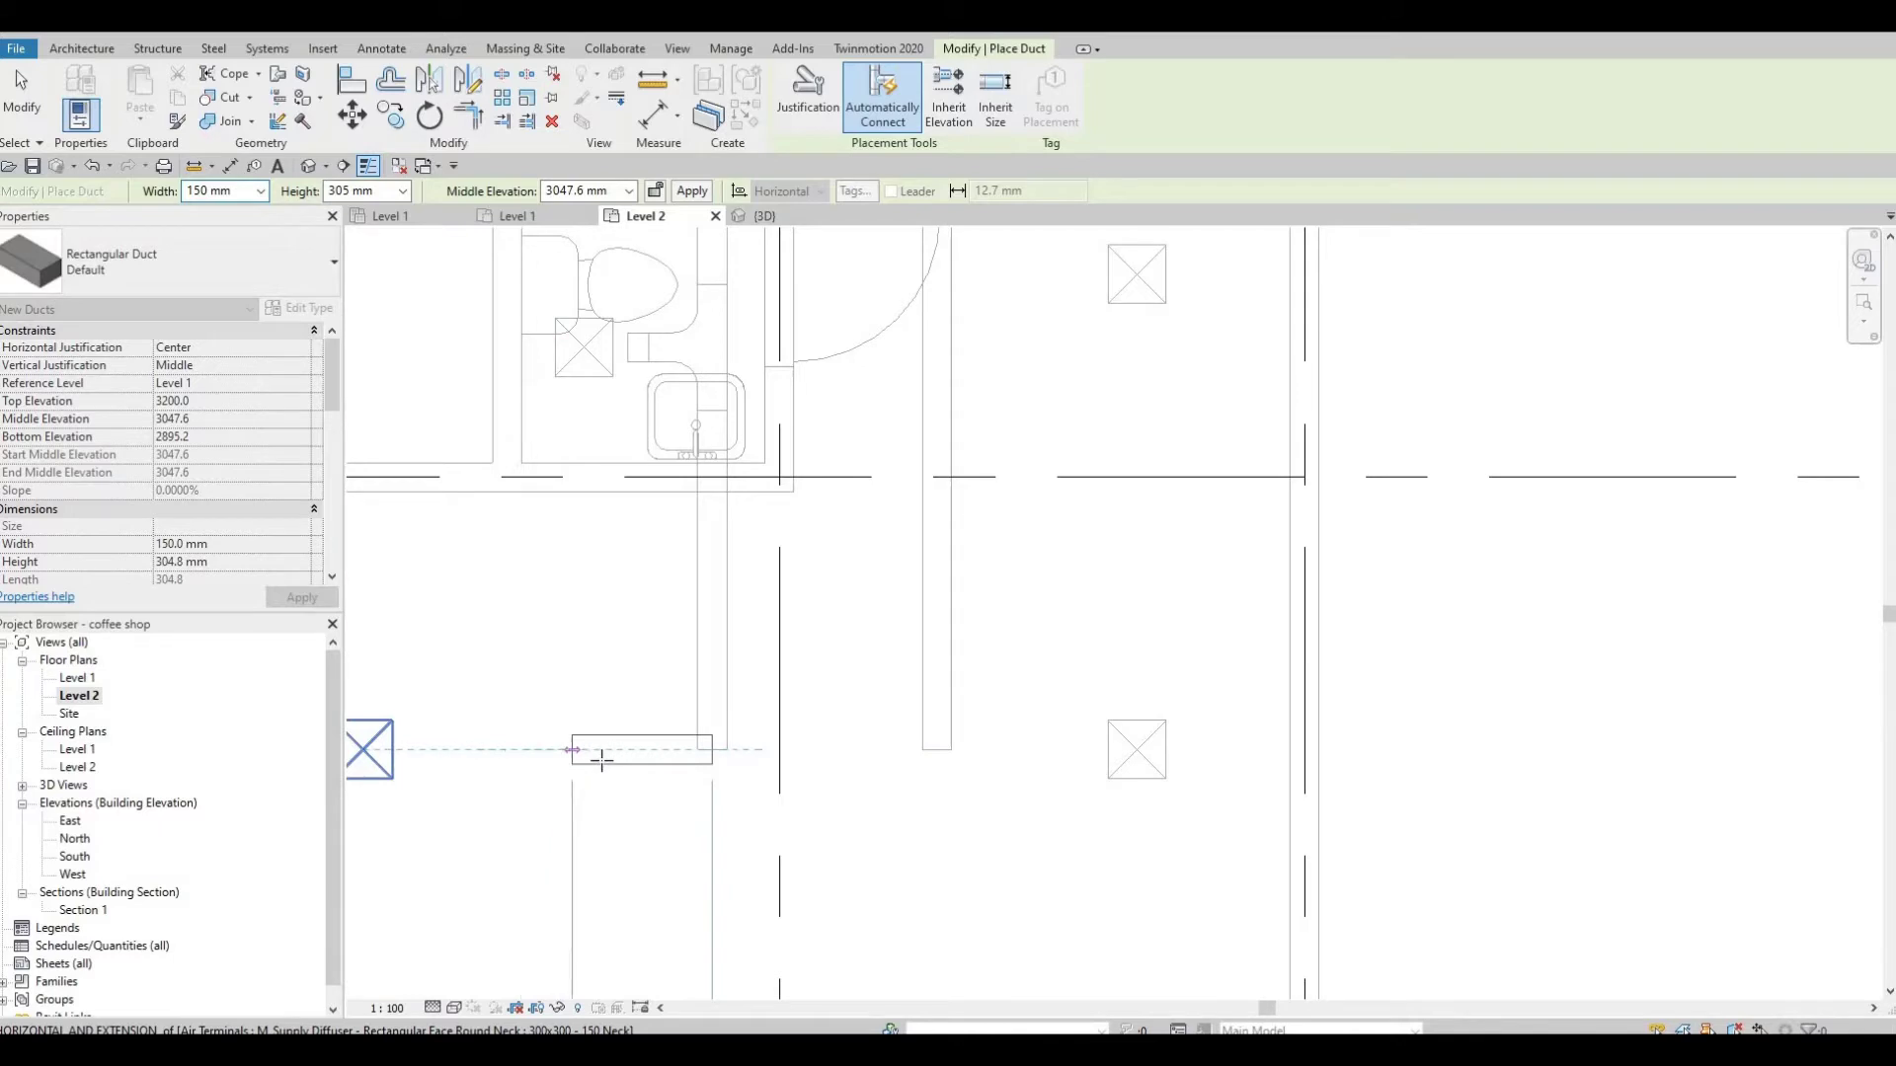
{"action": "scroll", "coordinate": [517, 741], "scroll_direction": "down", "scroll_amount": 2}
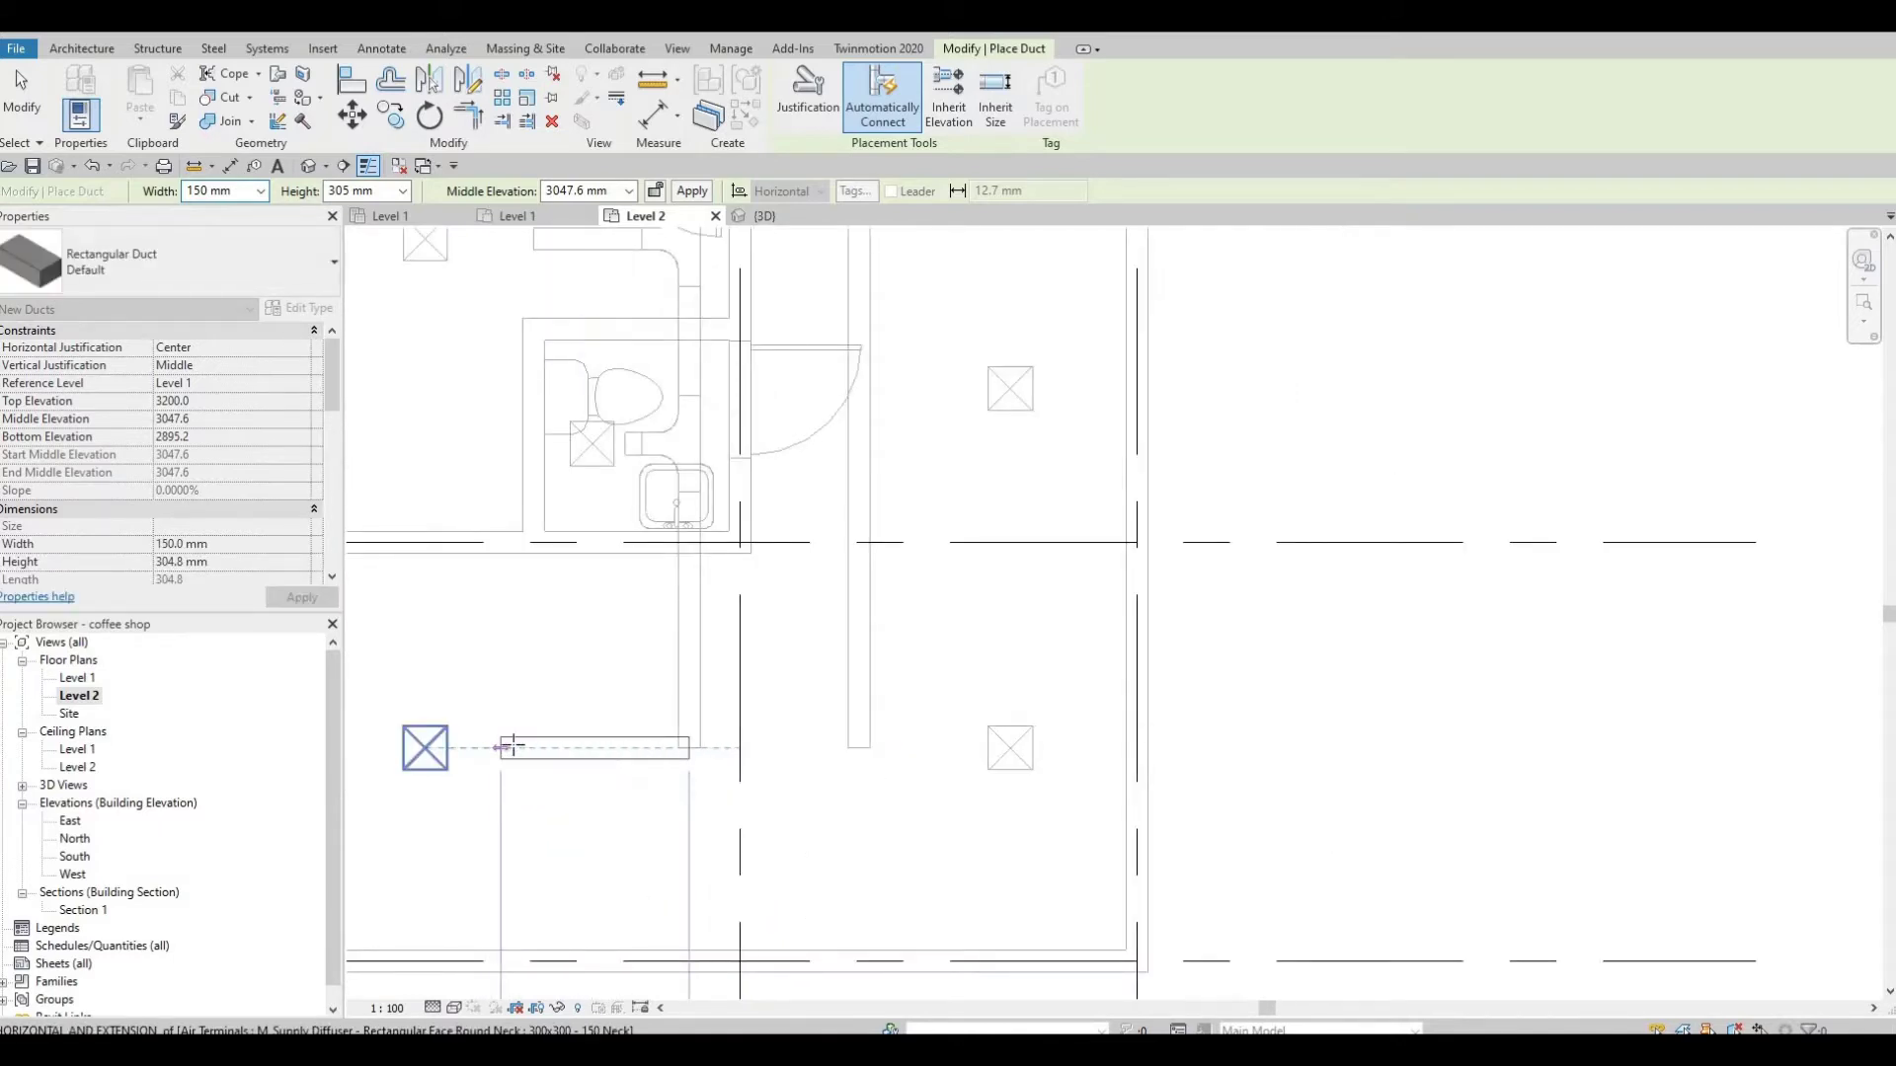
{"action": "left_click", "coordinate": [508, 747]}
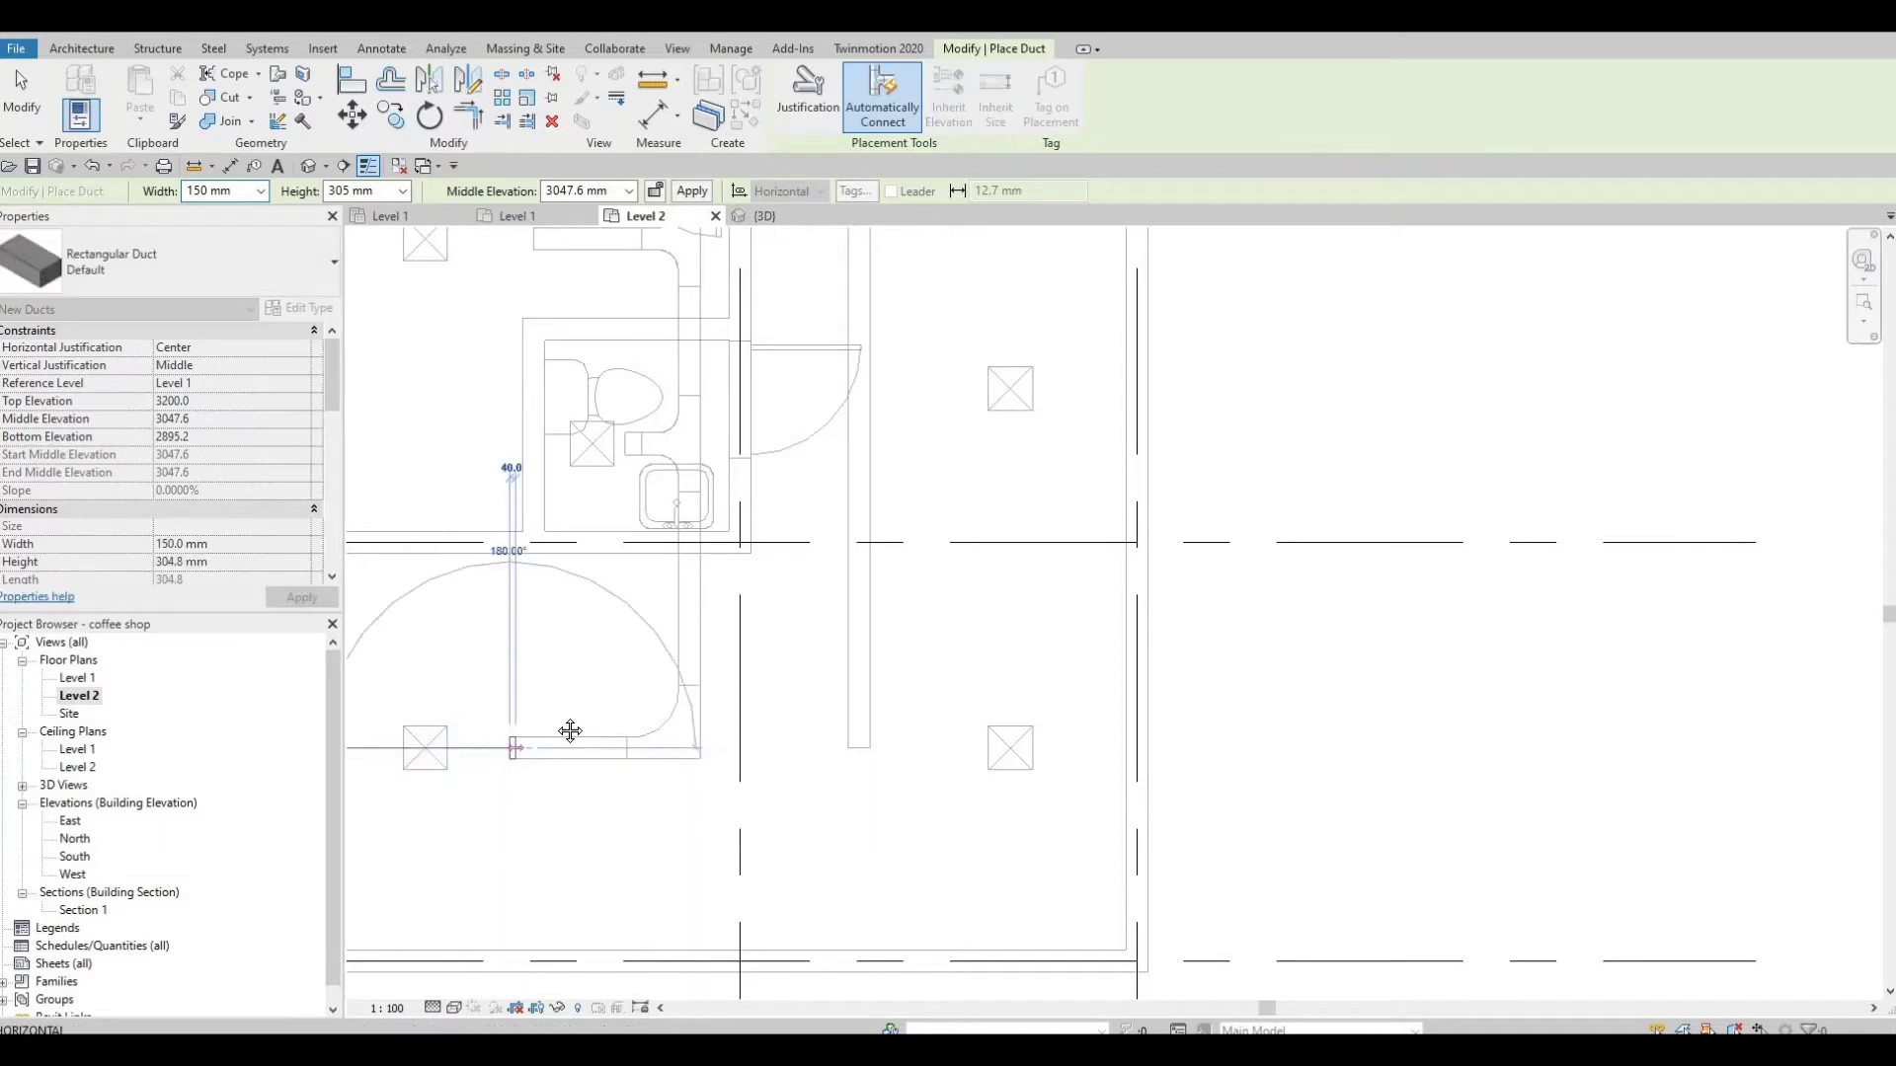
{"action": "key", "text": "Escape"}
Step: Draw a branch duct about 460 mm long from the lower end of the right main duct toward the lowest diffuser near grid 3
{"action": "middle_click_drag", "start_coordinate": [575, 356], "coordinate": [495, 345]}
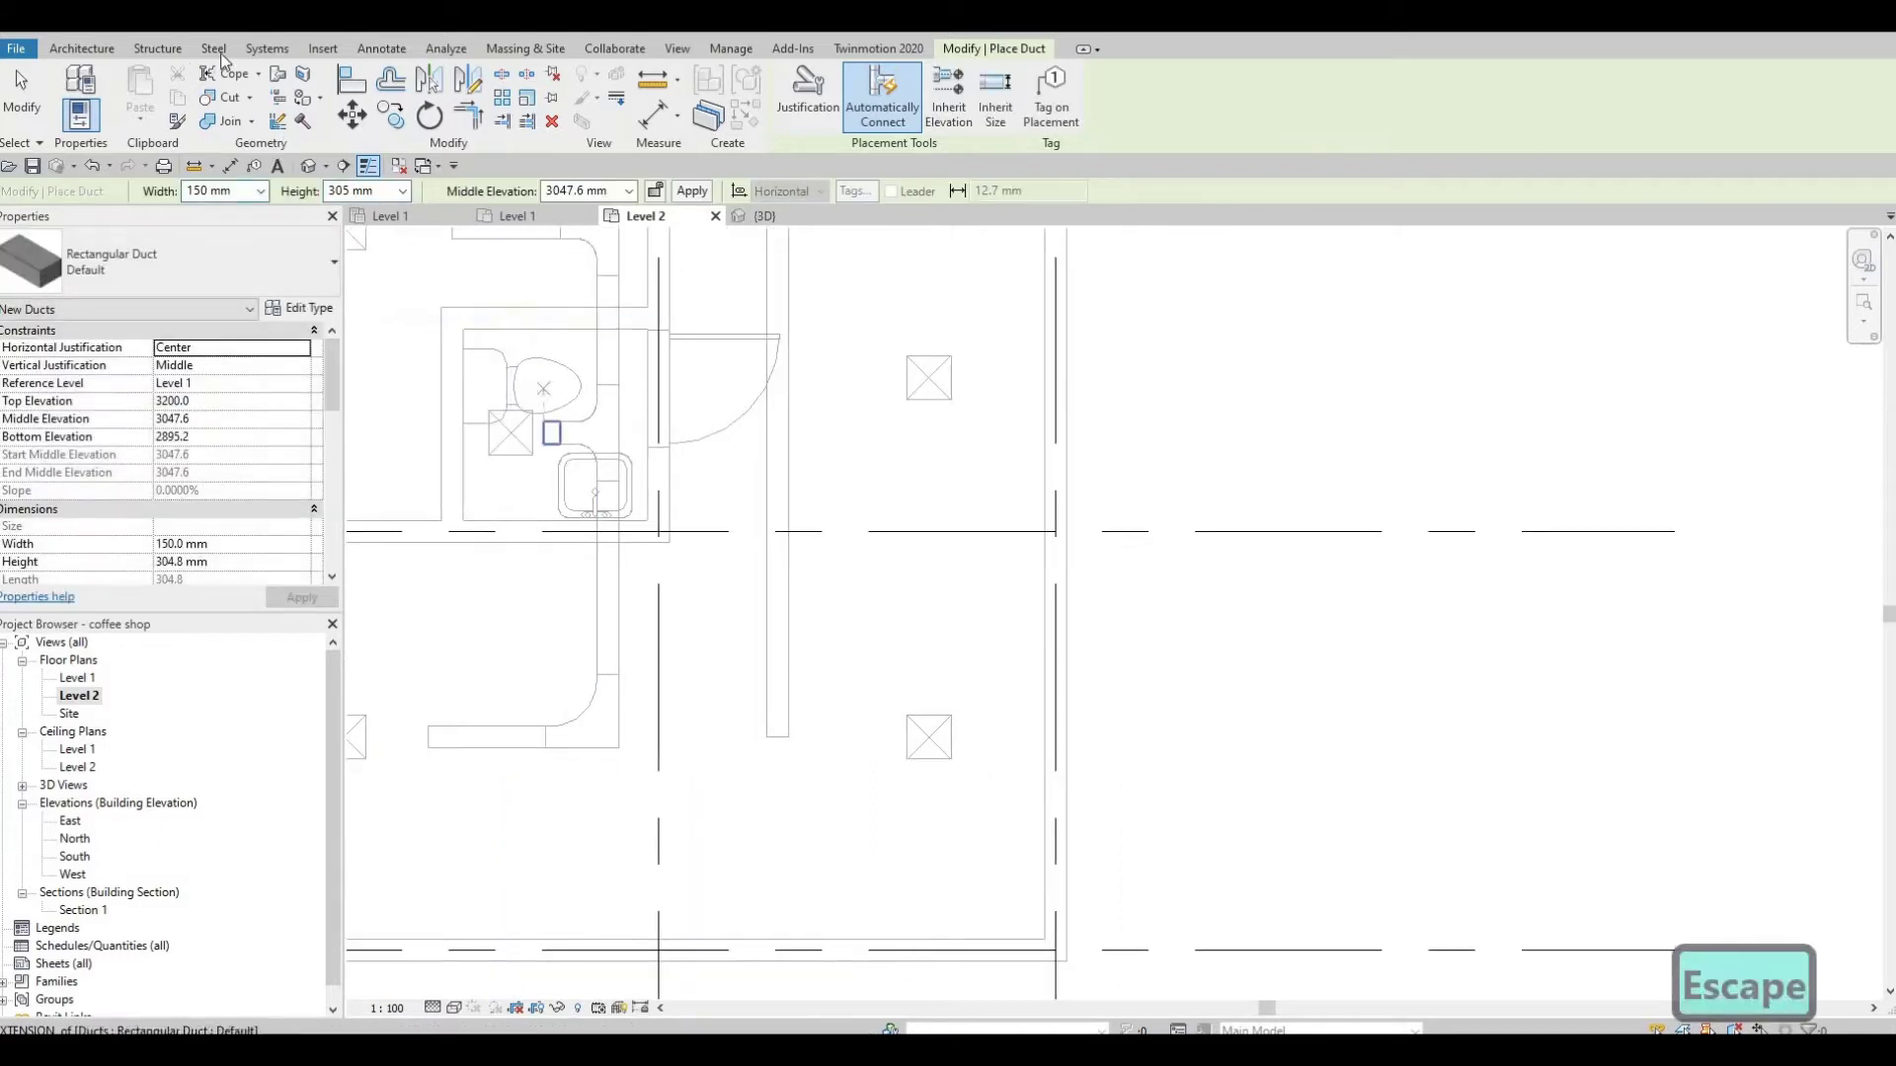
{"action": "left_click", "coordinate": [267, 48]}
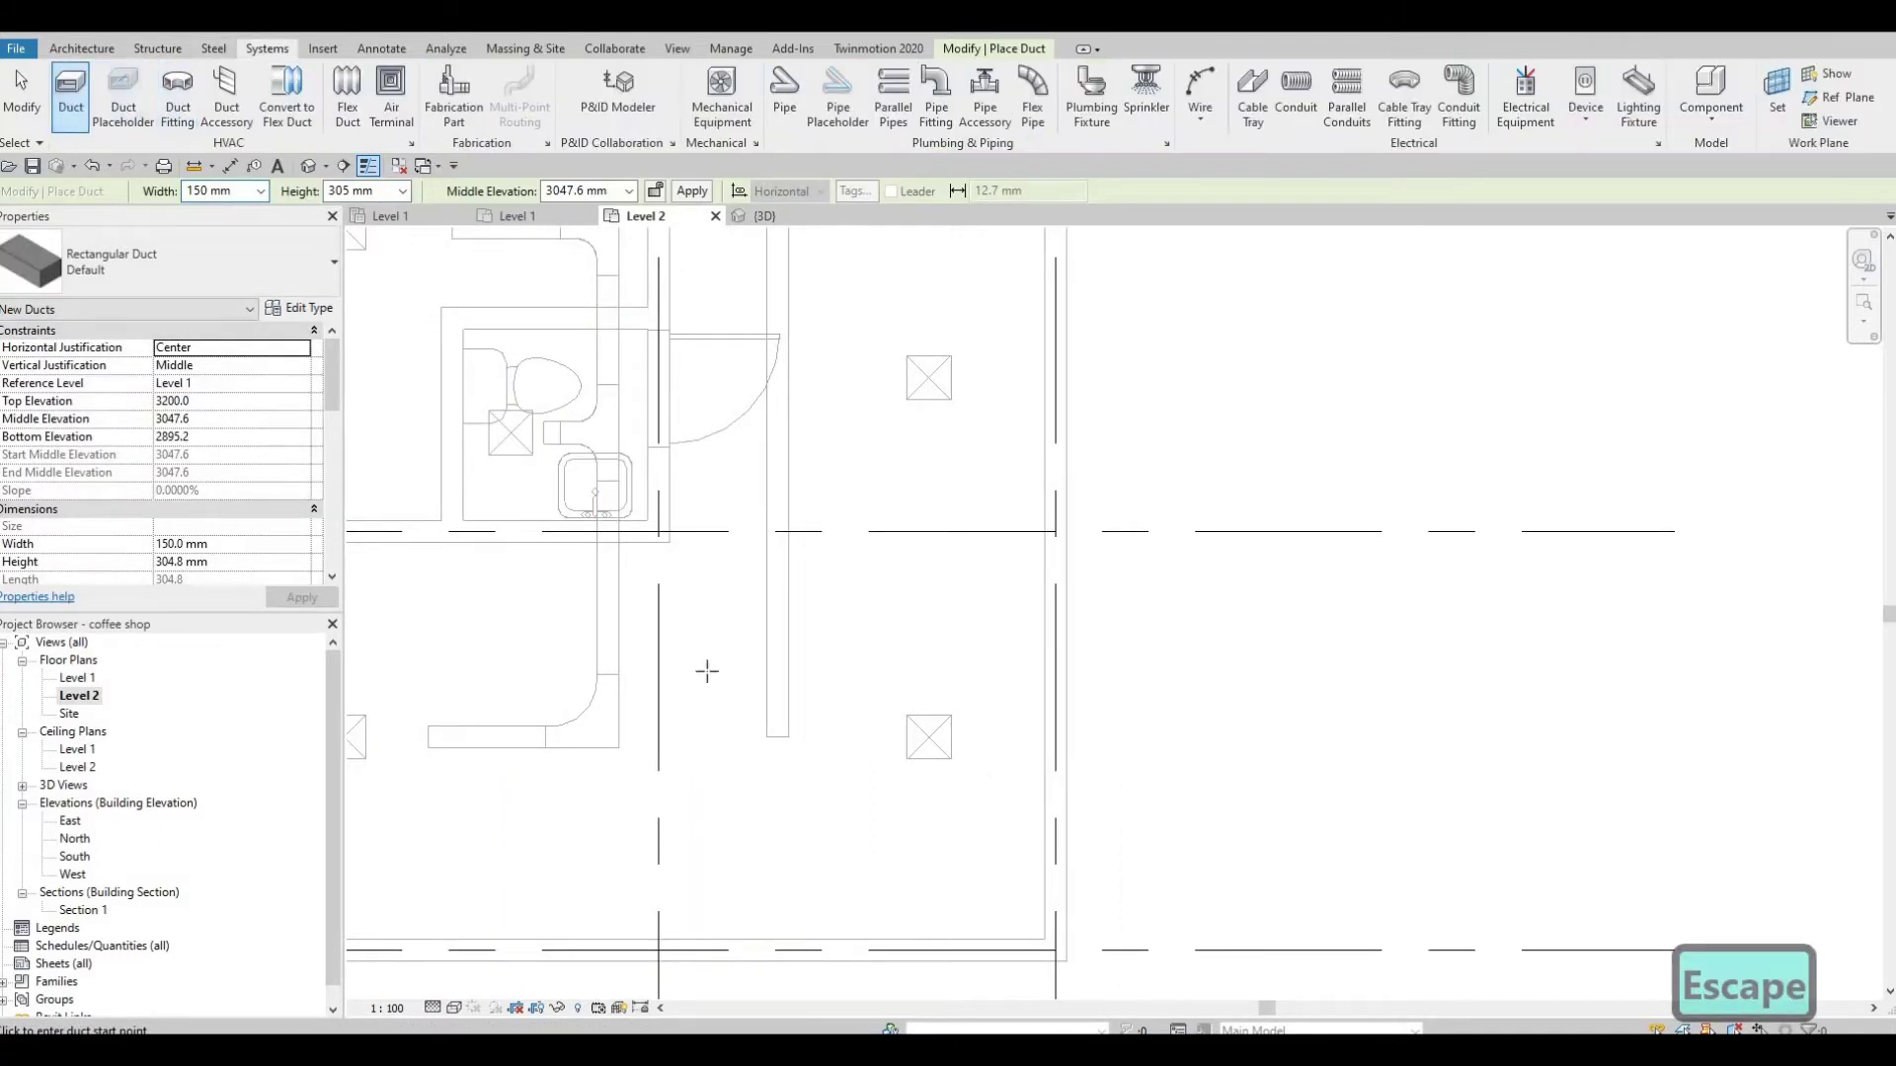
{"action": "left_click", "coordinate": [858, 736]}
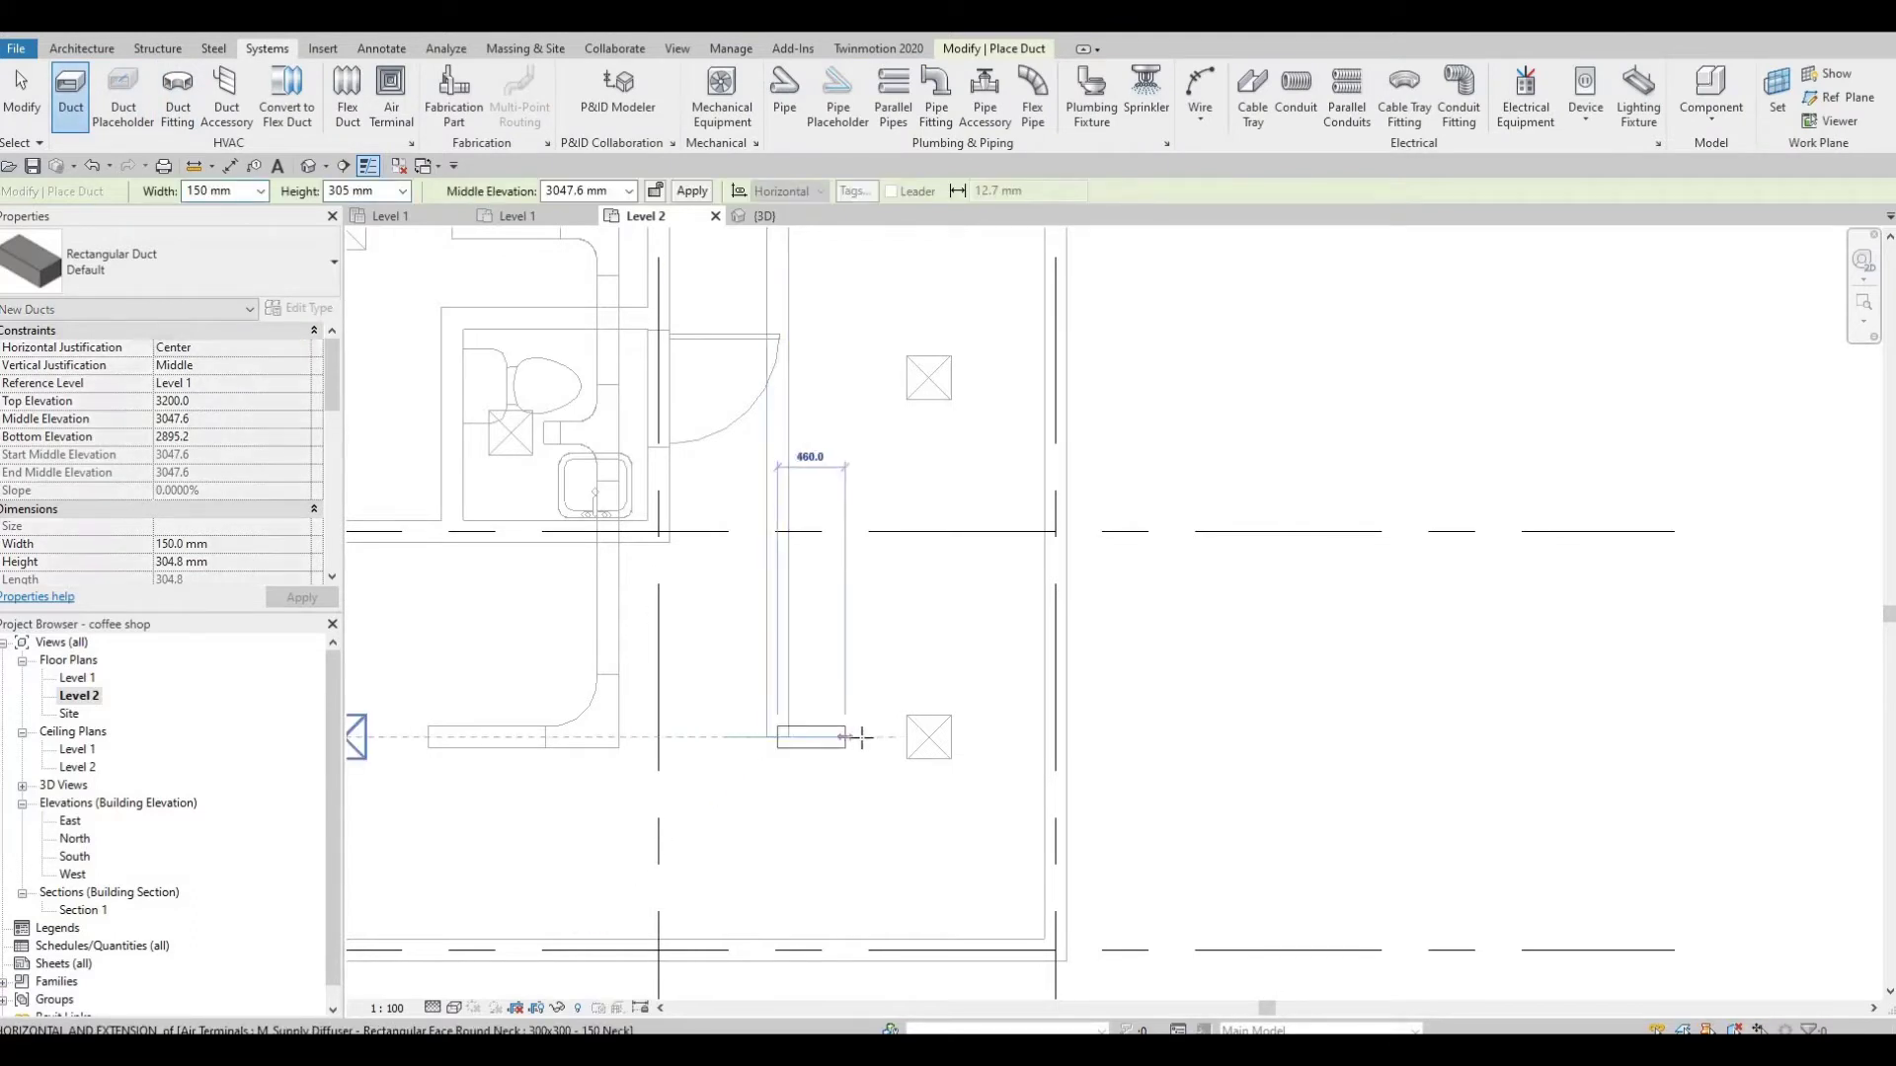
{"action": "key", "text": "Escape"}
Step: Try to draw a duct between the right main duct and the third diffuser from grid A near grid 3
{"action": "scroll", "coordinate": [840, 622], "scroll_direction": "down", "scroll_amount": 3}
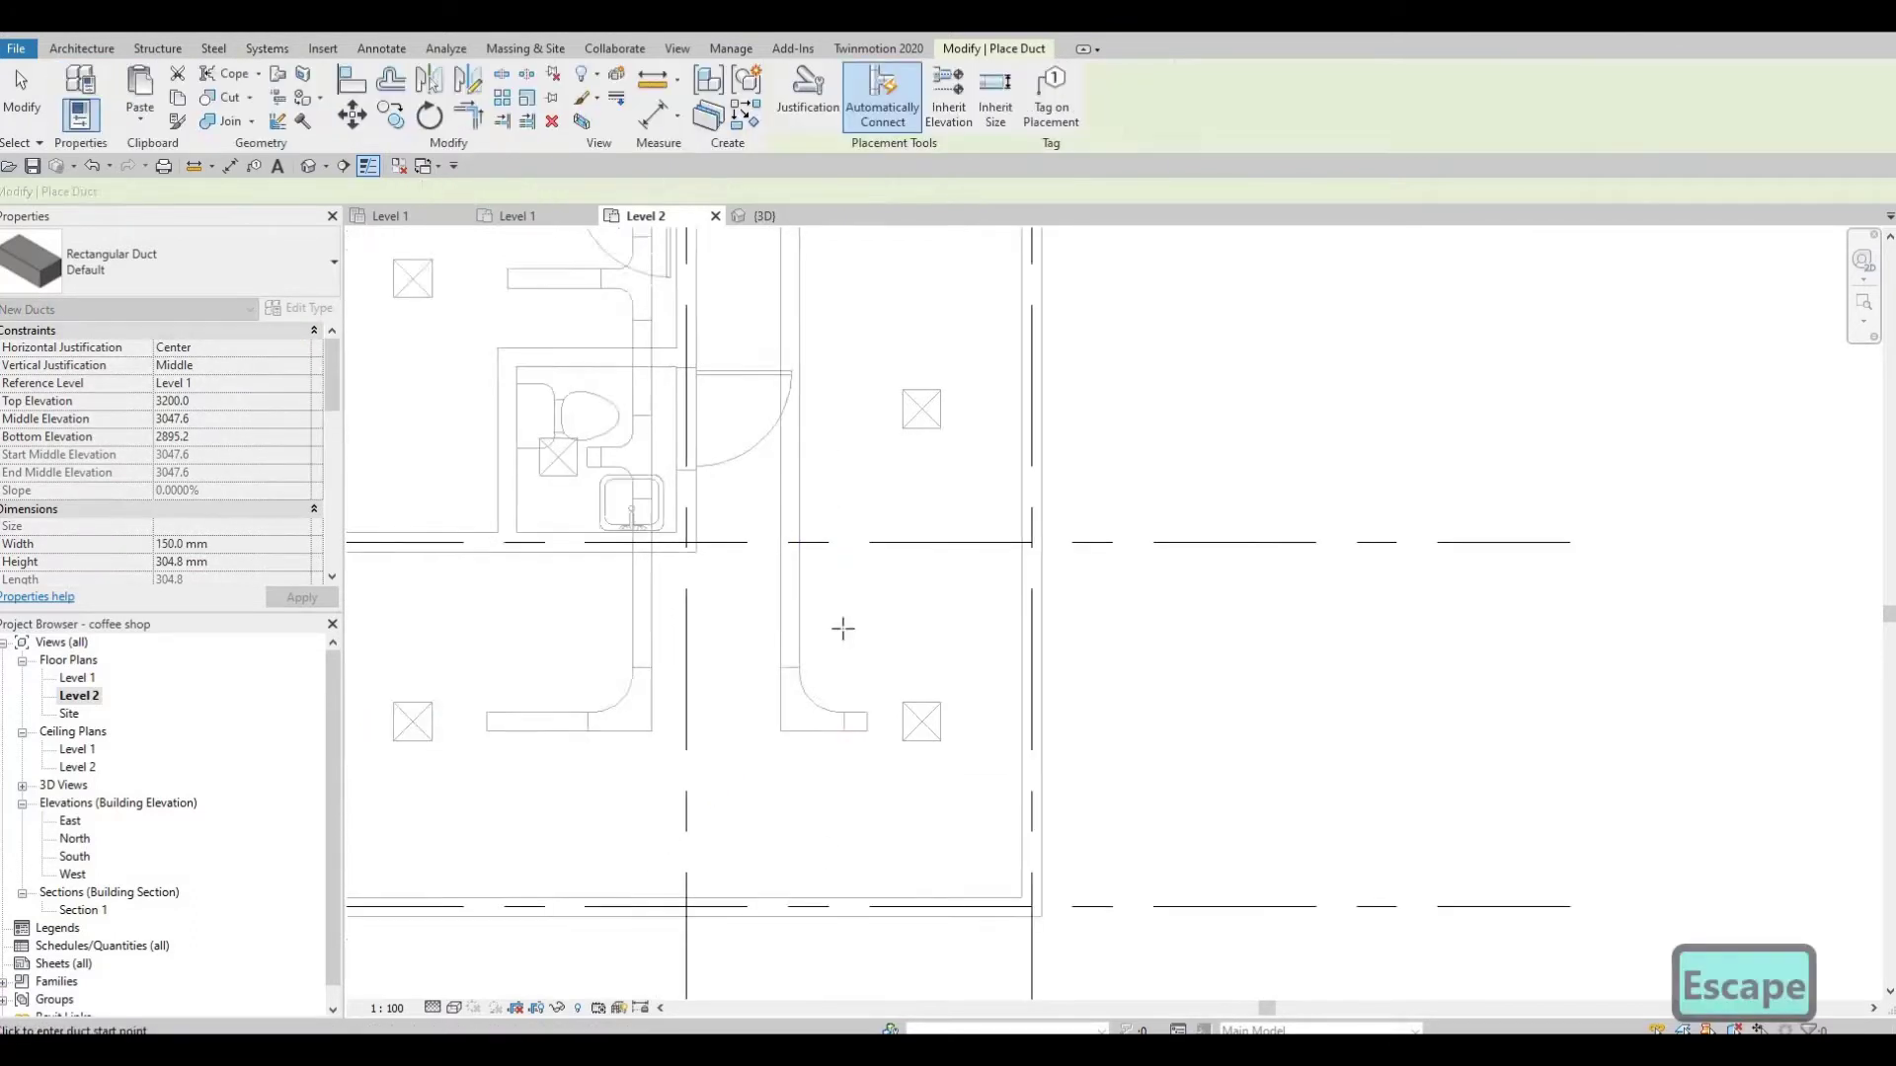
{"action": "scroll", "coordinate": [811, 628], "scroll_direction": "up", "scroll_amount": 1}
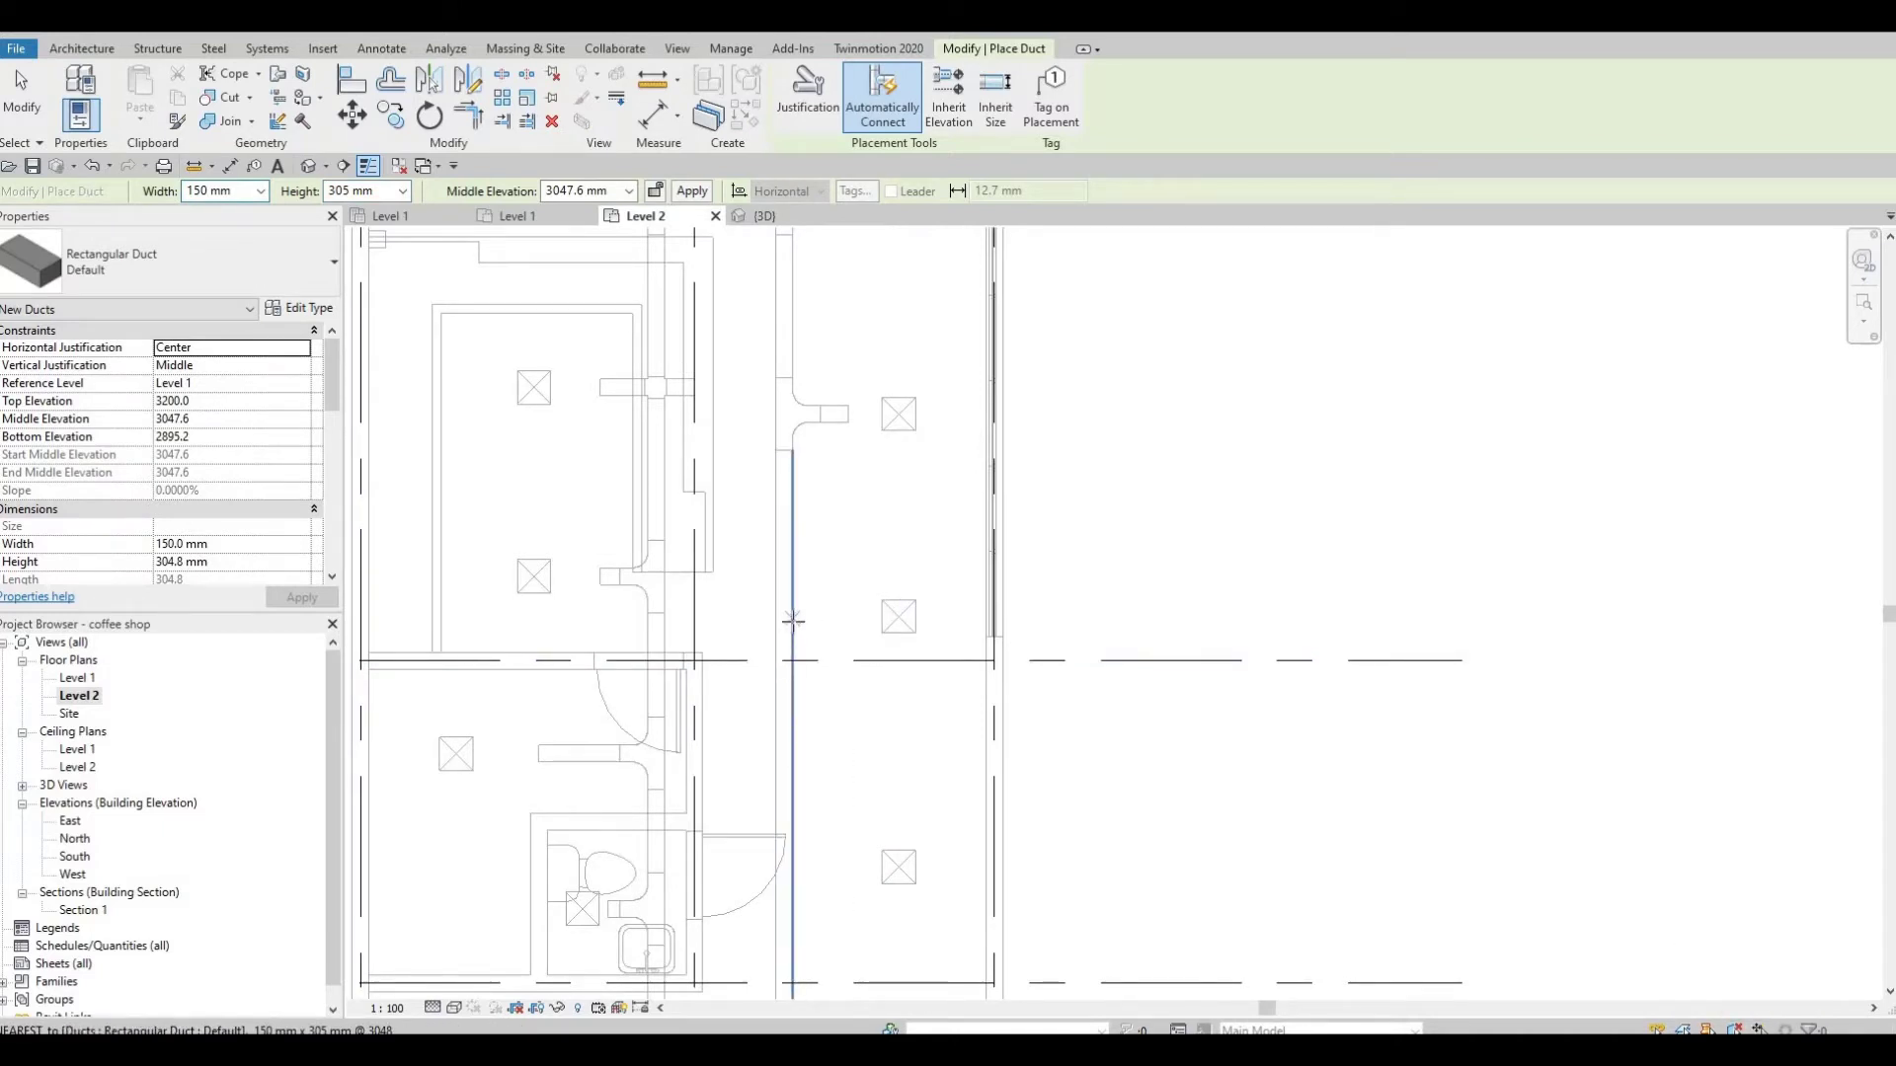
{"action": "left_click", "coordinate": [858, 618]}
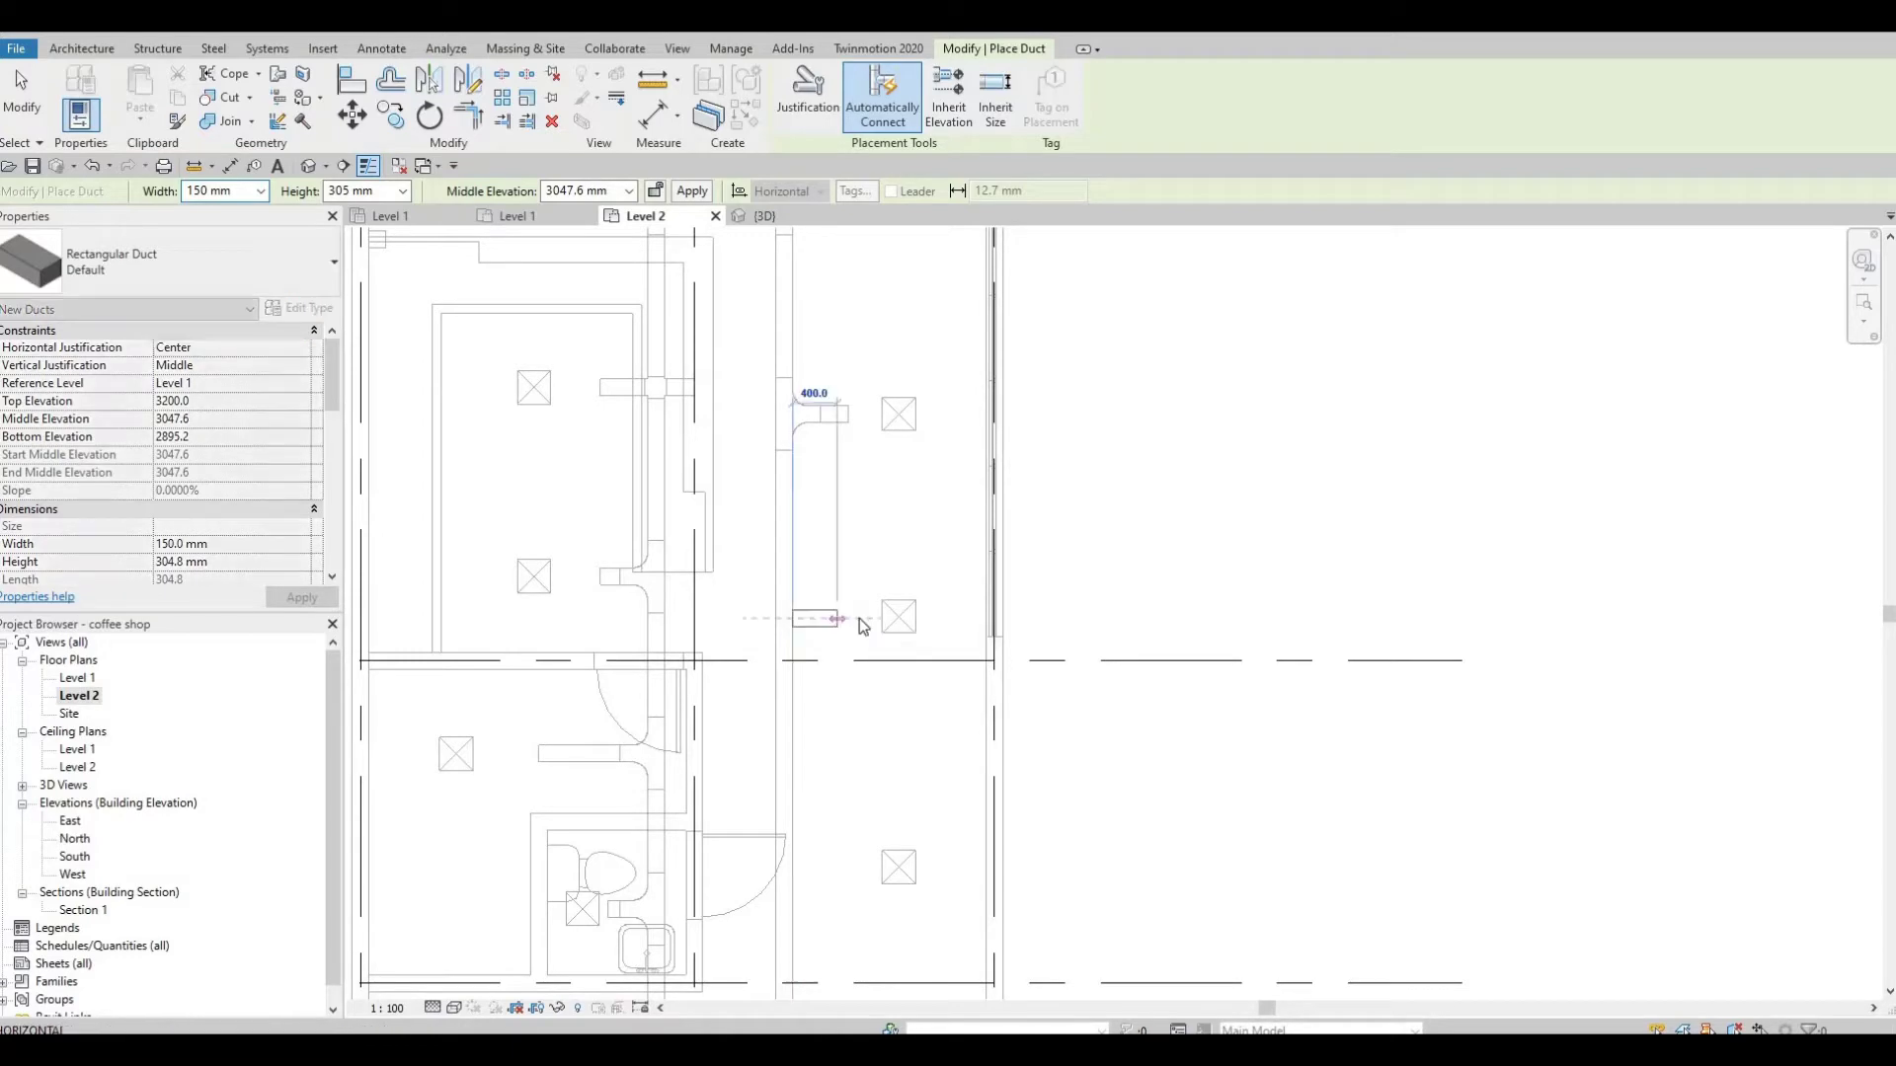
{"action": "key", "text": "Escape"}
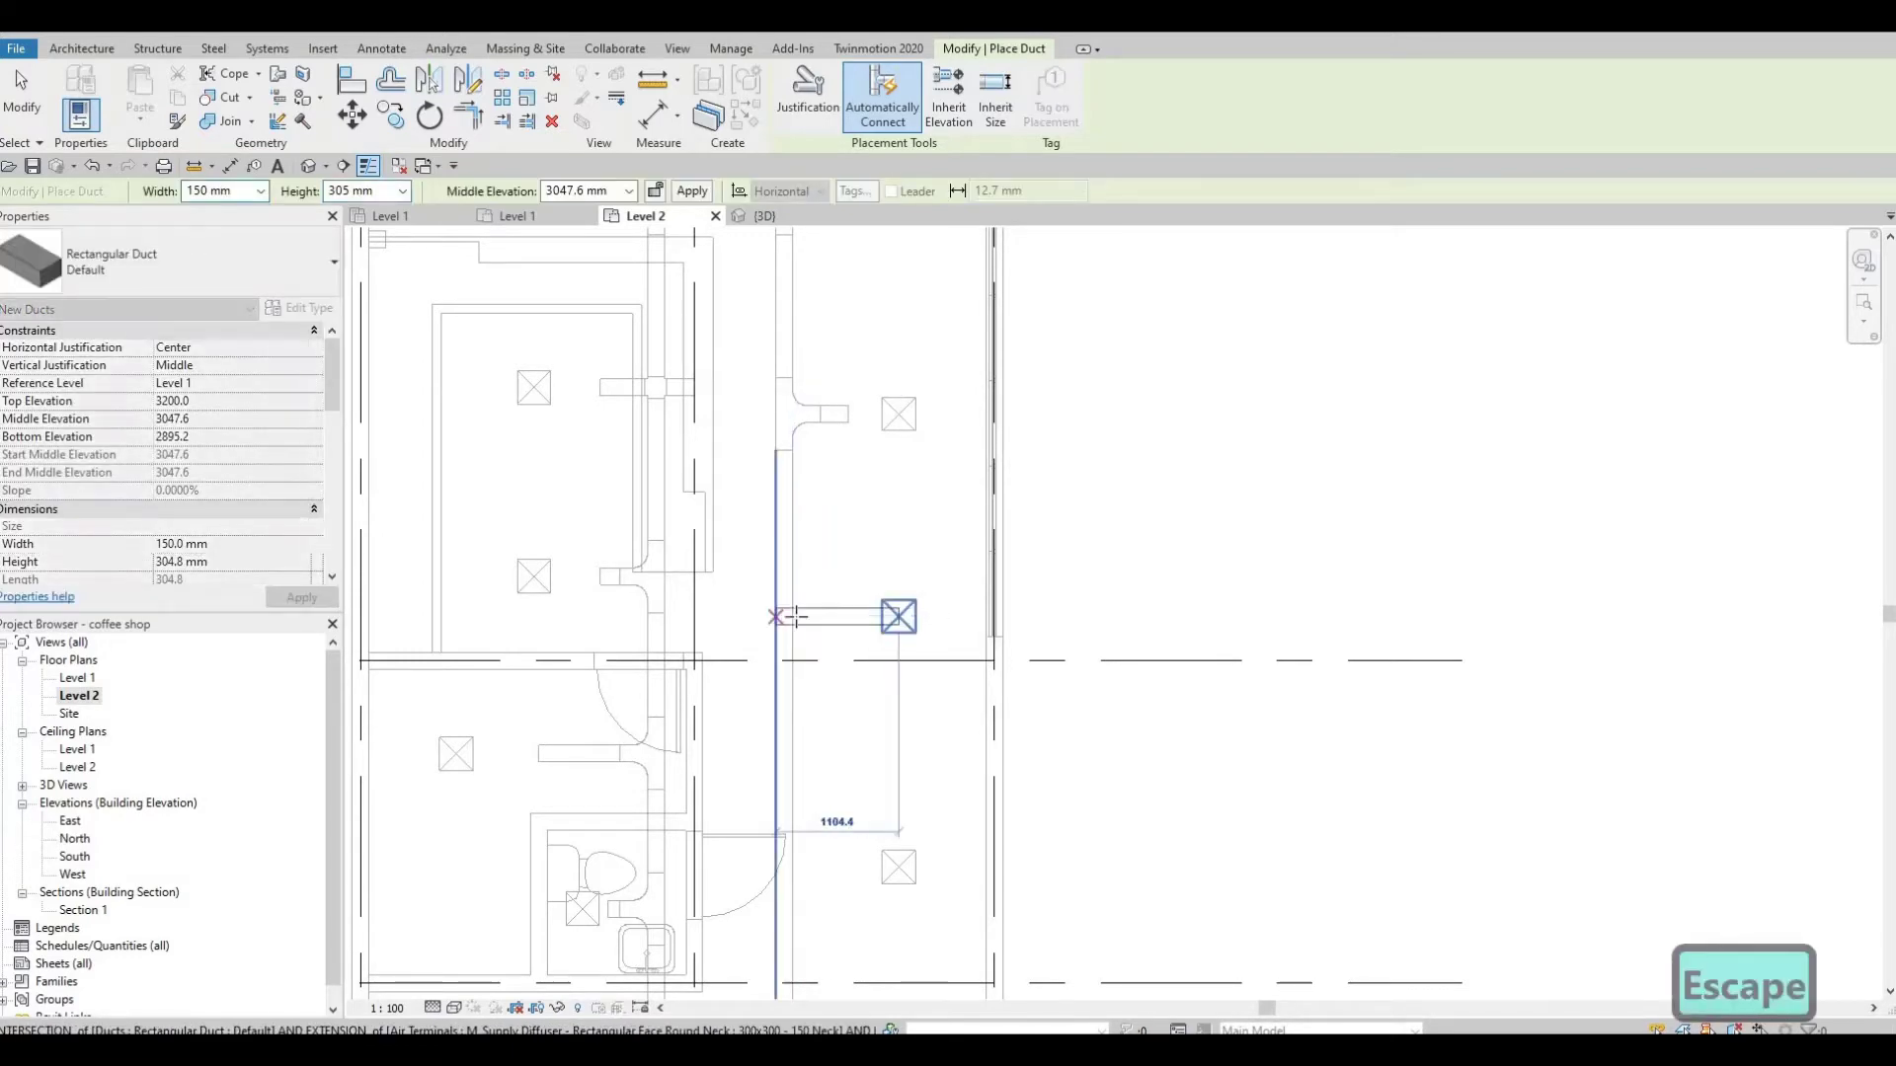
{"action": "left_click", "coordinate": [793, 617]}
{"action": "key", "text": "Escape"}
{"action": "key", "text": "Escape"}
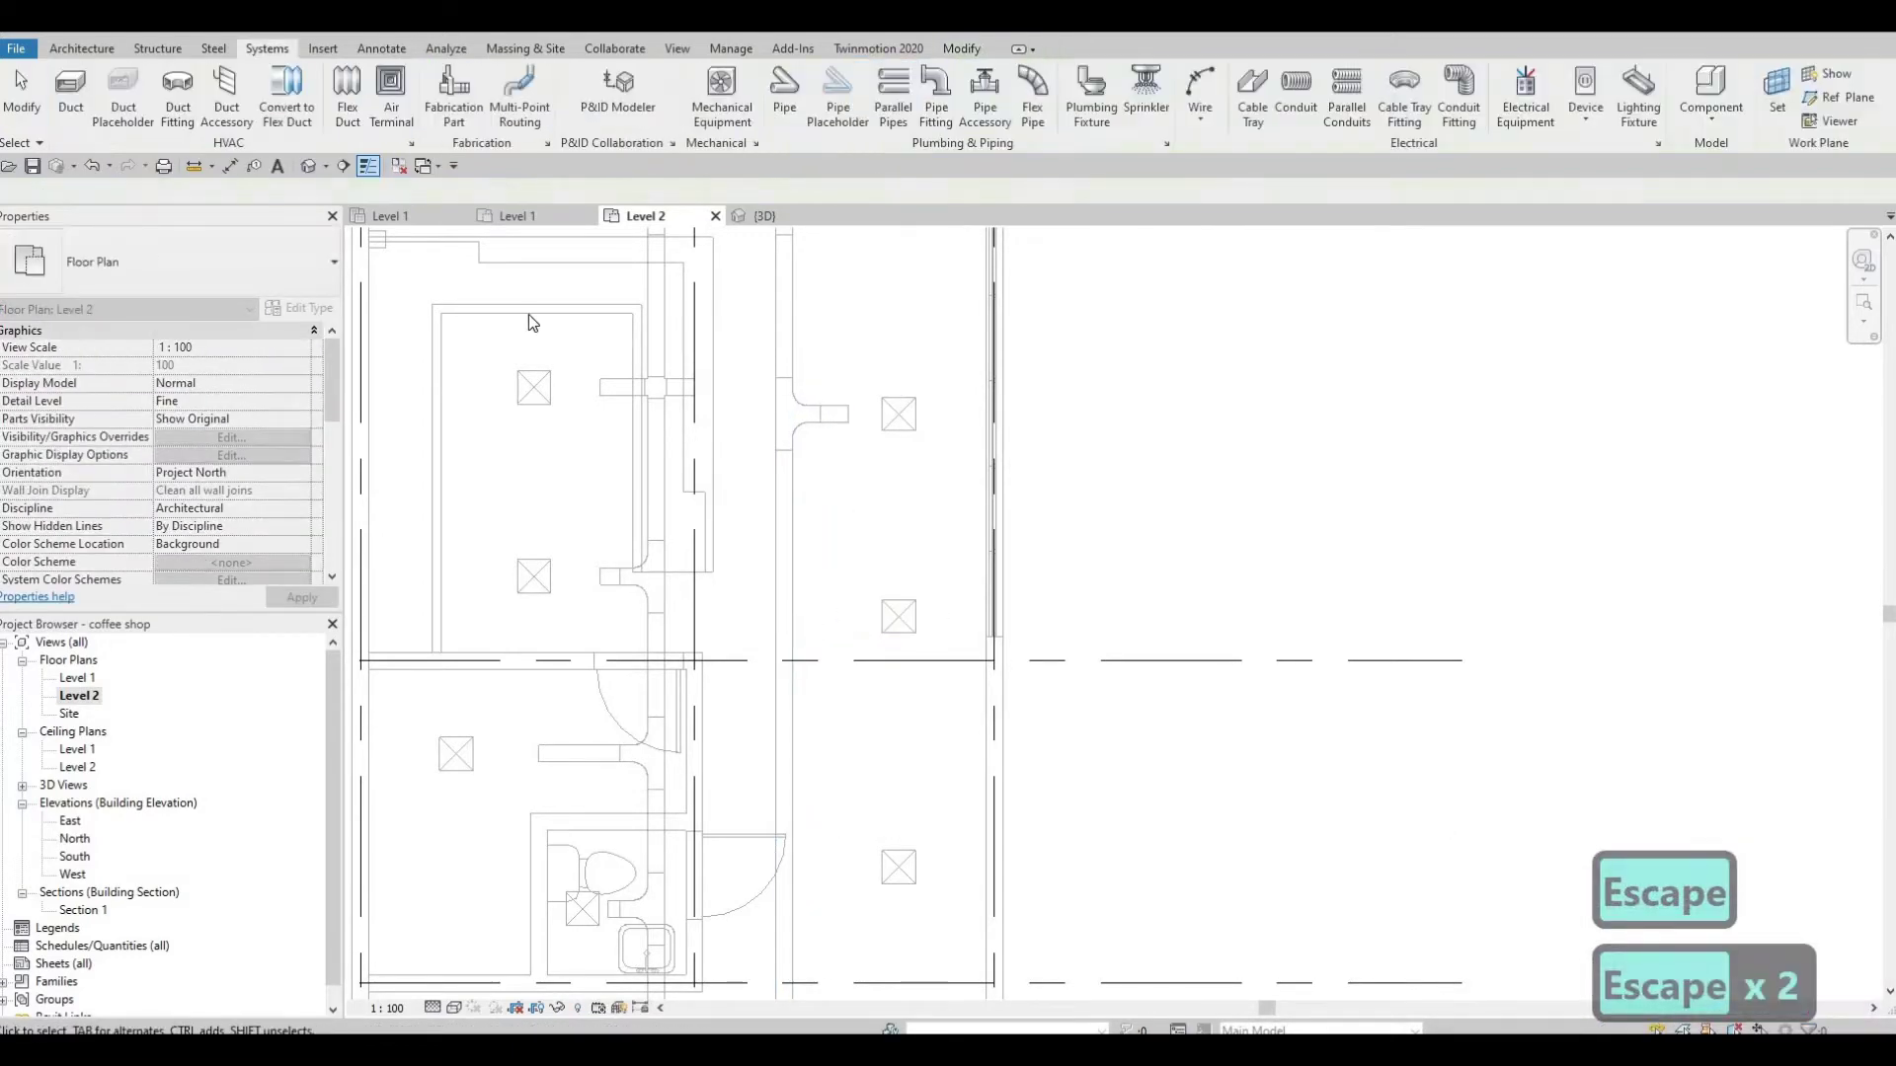
Step: Draw a short branch duct from the right main duct toward the third diffuser from grid A near grid 3, stopping just before it
{"action": "left_click", "coordinate": [70, 95]}
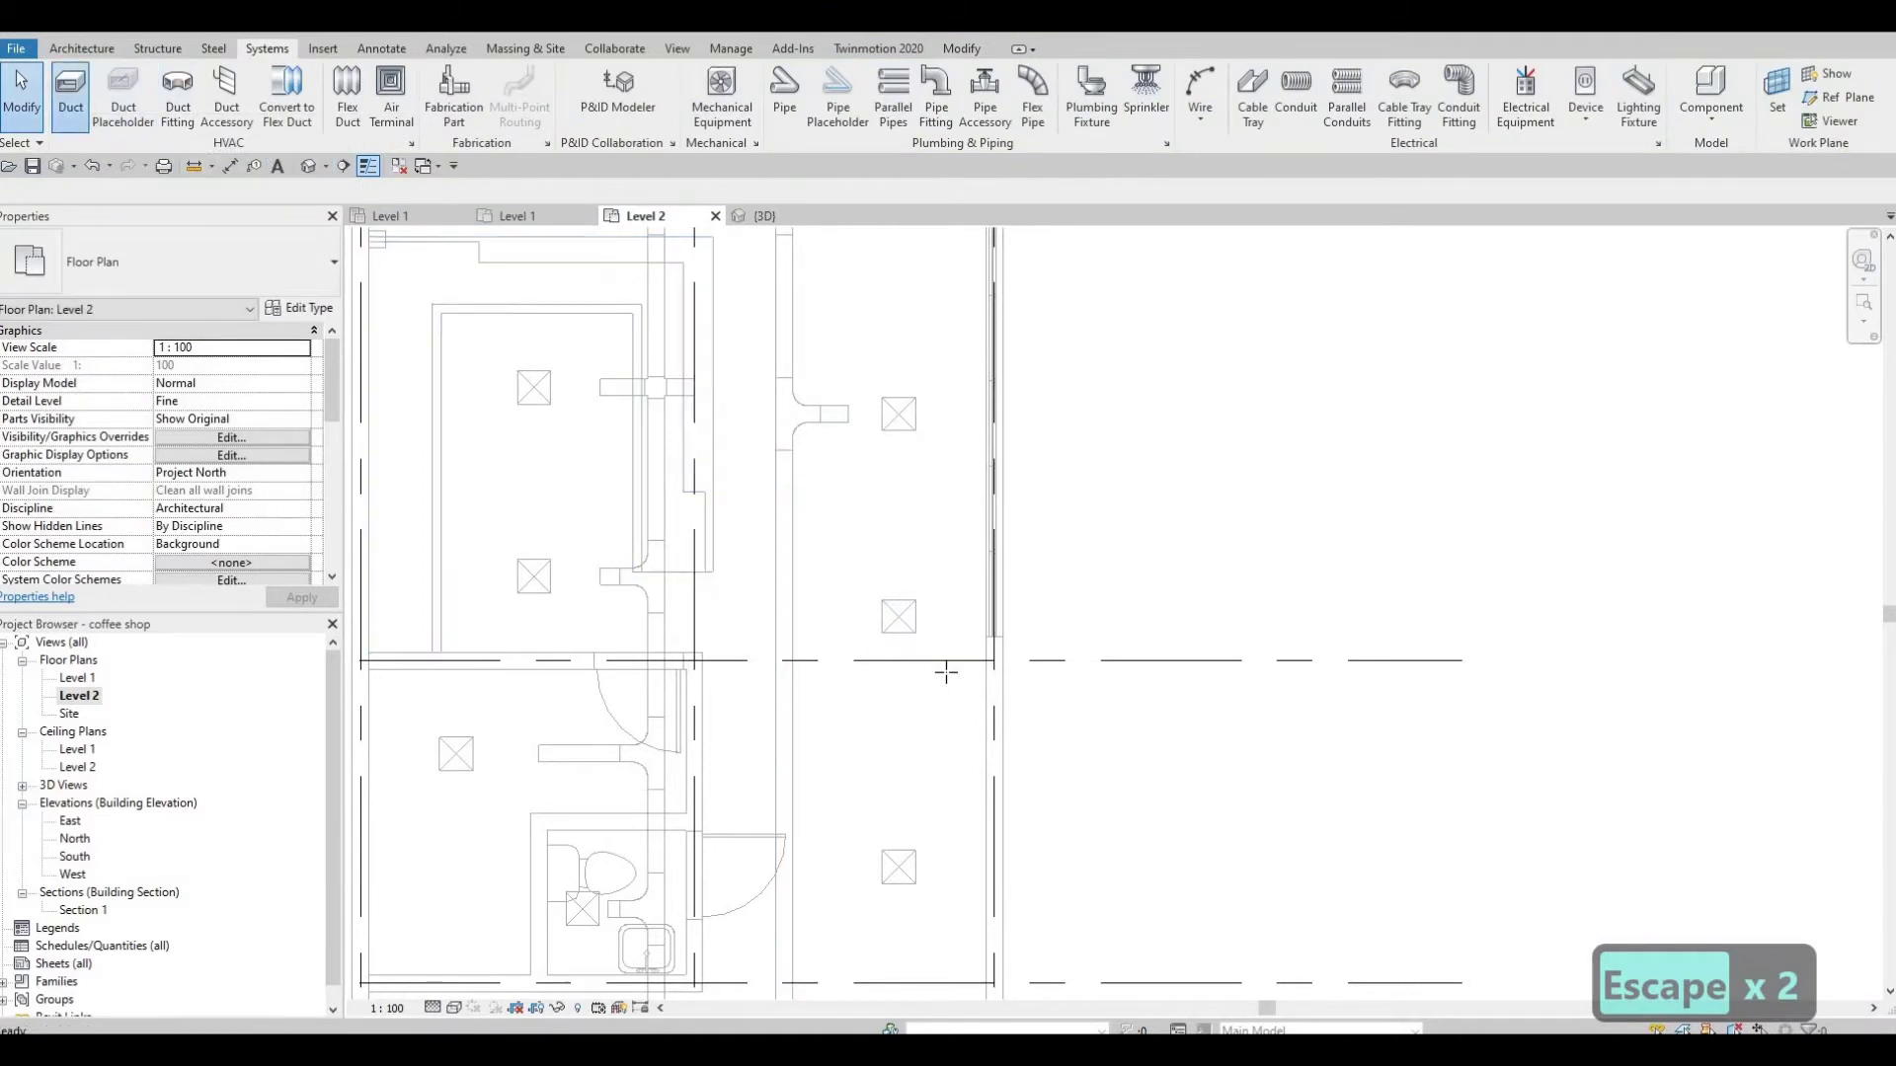
{"action": "key", "text": "d"}
{"action": "key", "text": "t"}
{"action": "scroll", "coordinate": [831, 536], "scroll_direction": "up", "scroll_amount": 2}
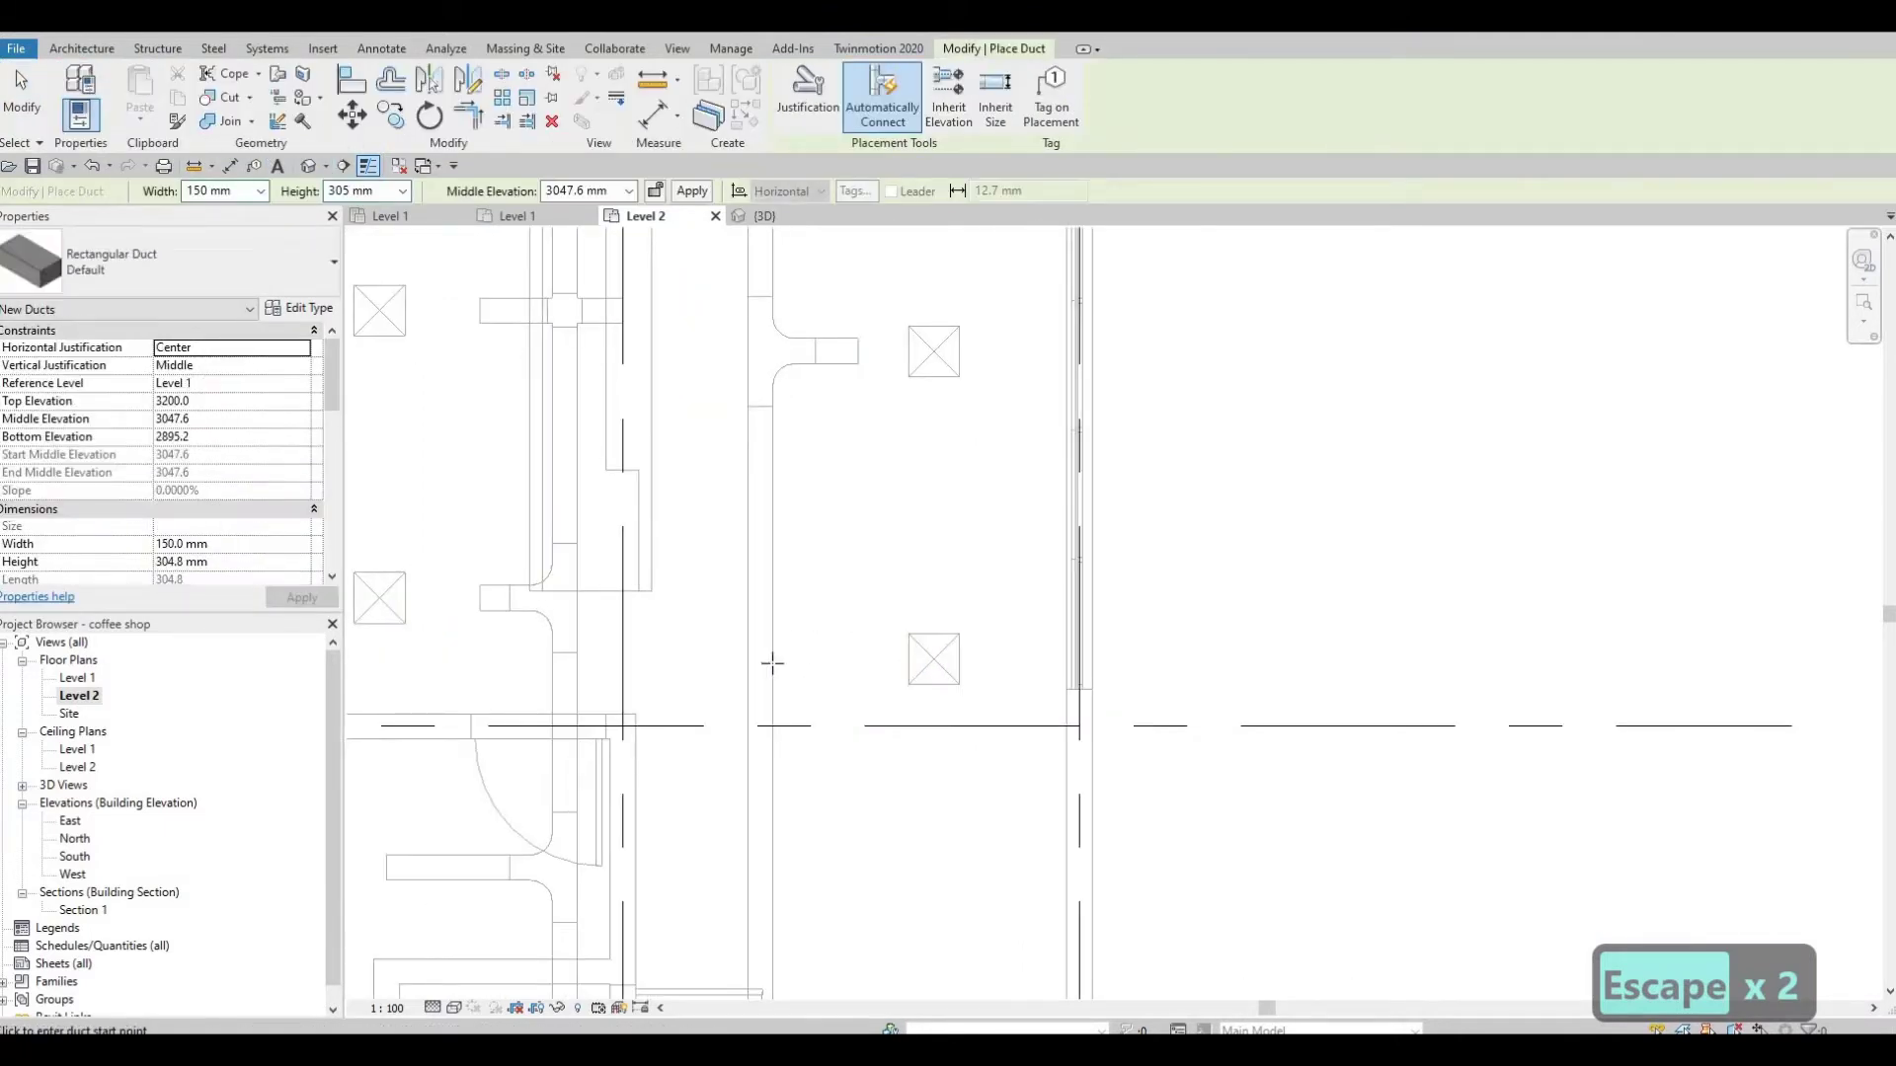
{"action": "left_click", "coordinate": [854, 662]}
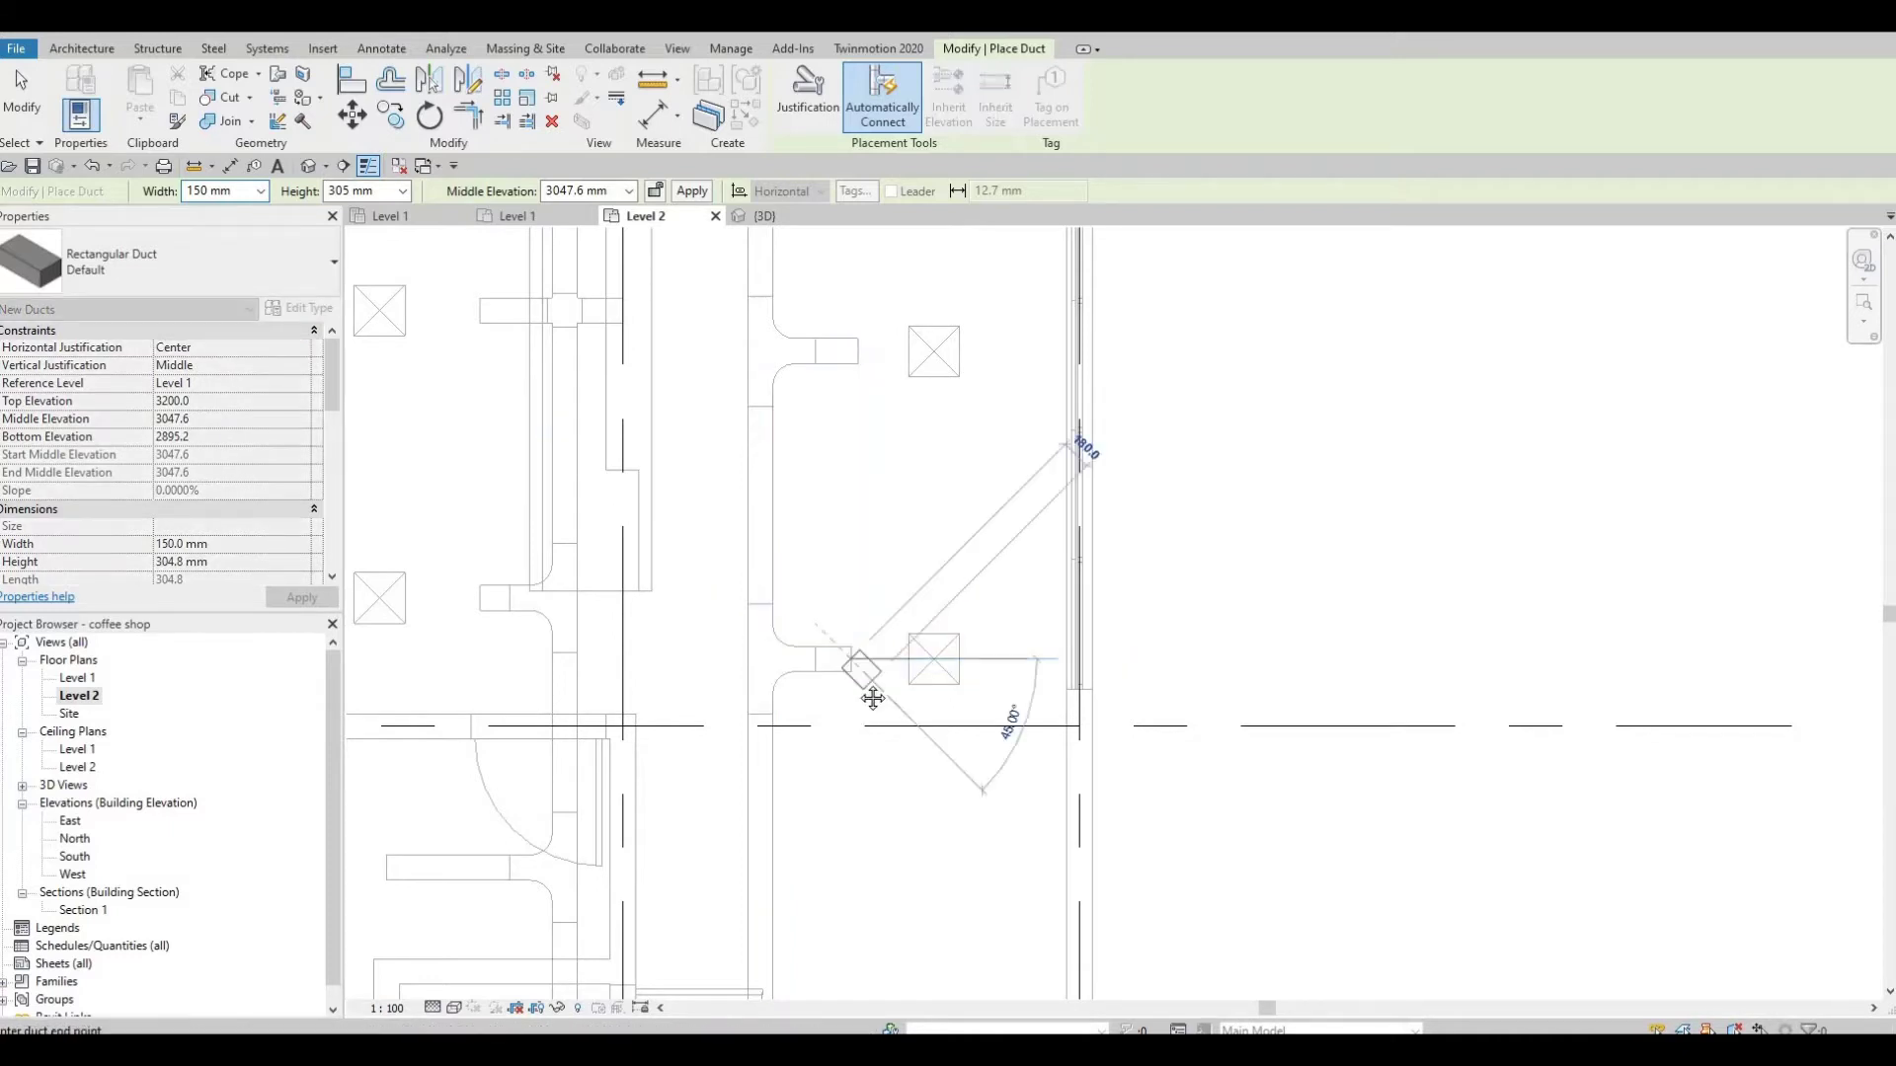
{"action": "key", "text": "Escape"}
{"action": "middle_click_drag", "start_coordinate": [852, 672], "coordinate": [846, 496]}
{"action": "scroll", "coordinate": [846, 499], "scroll_direction": "down", "scroll_amount": 1}
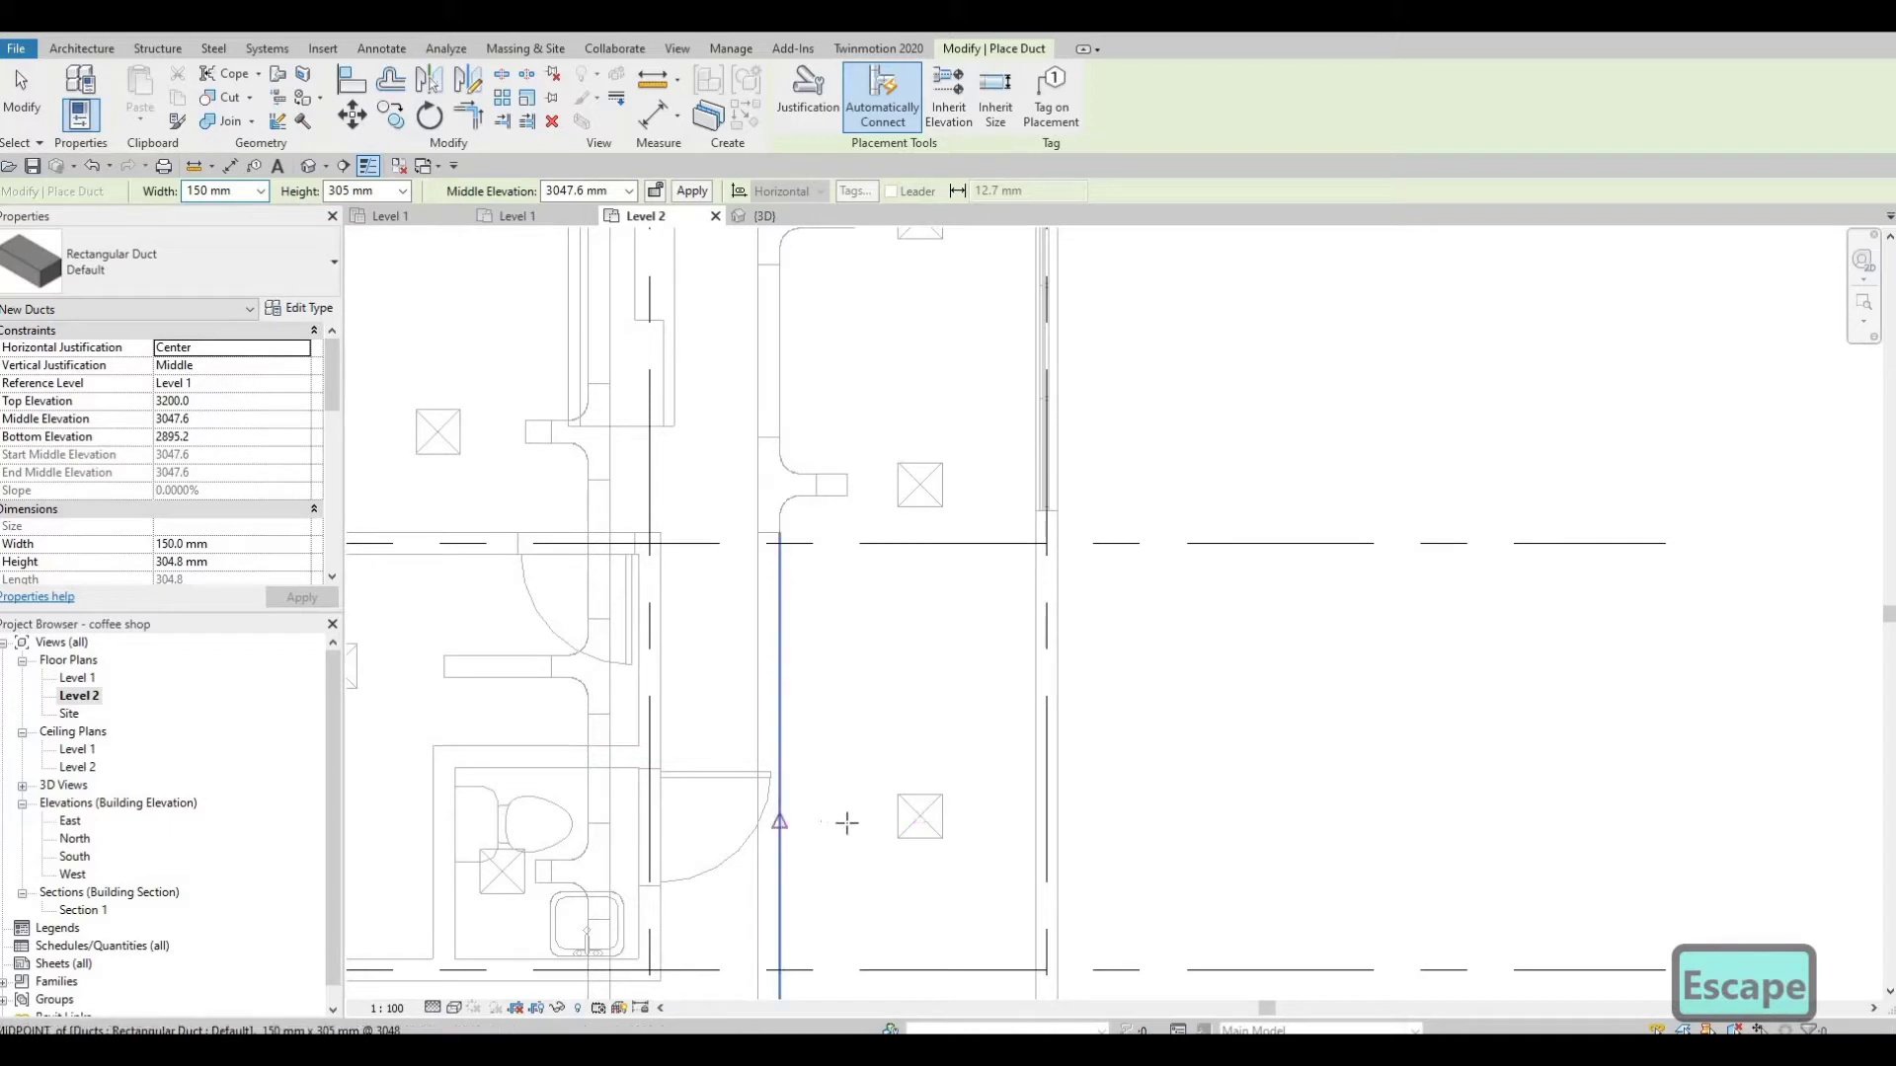
Step: Draw a branch duct about 460 mm from the right main duct's centreline toward the diffuser beside the restroom door
{"action": "left_click", "coordinate": [855, 822]}
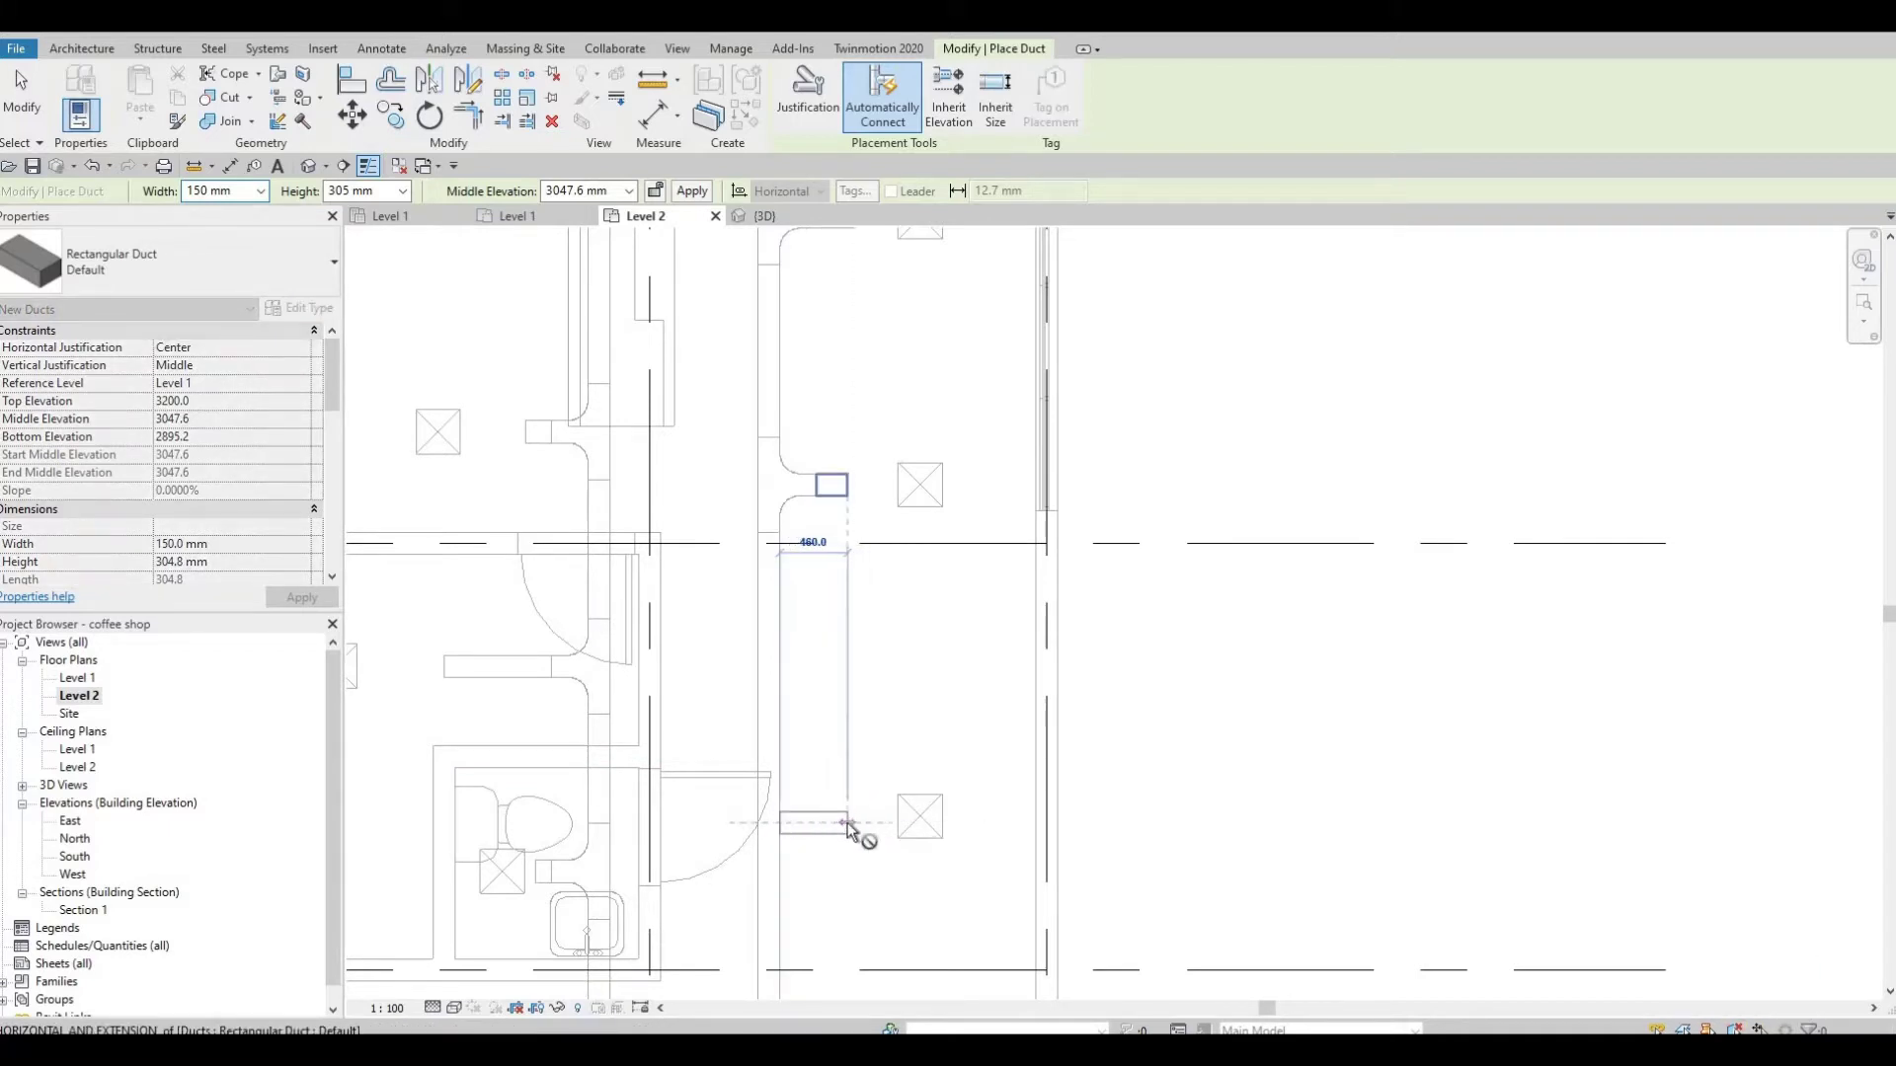
{"action": "left_click", "coordinate": [845, 824]}
{"action": "key", "text": "Escape"}
{"action": "middle_click_drag", "start_coordinate": [838, 766], "coordinate": [825, 527]}
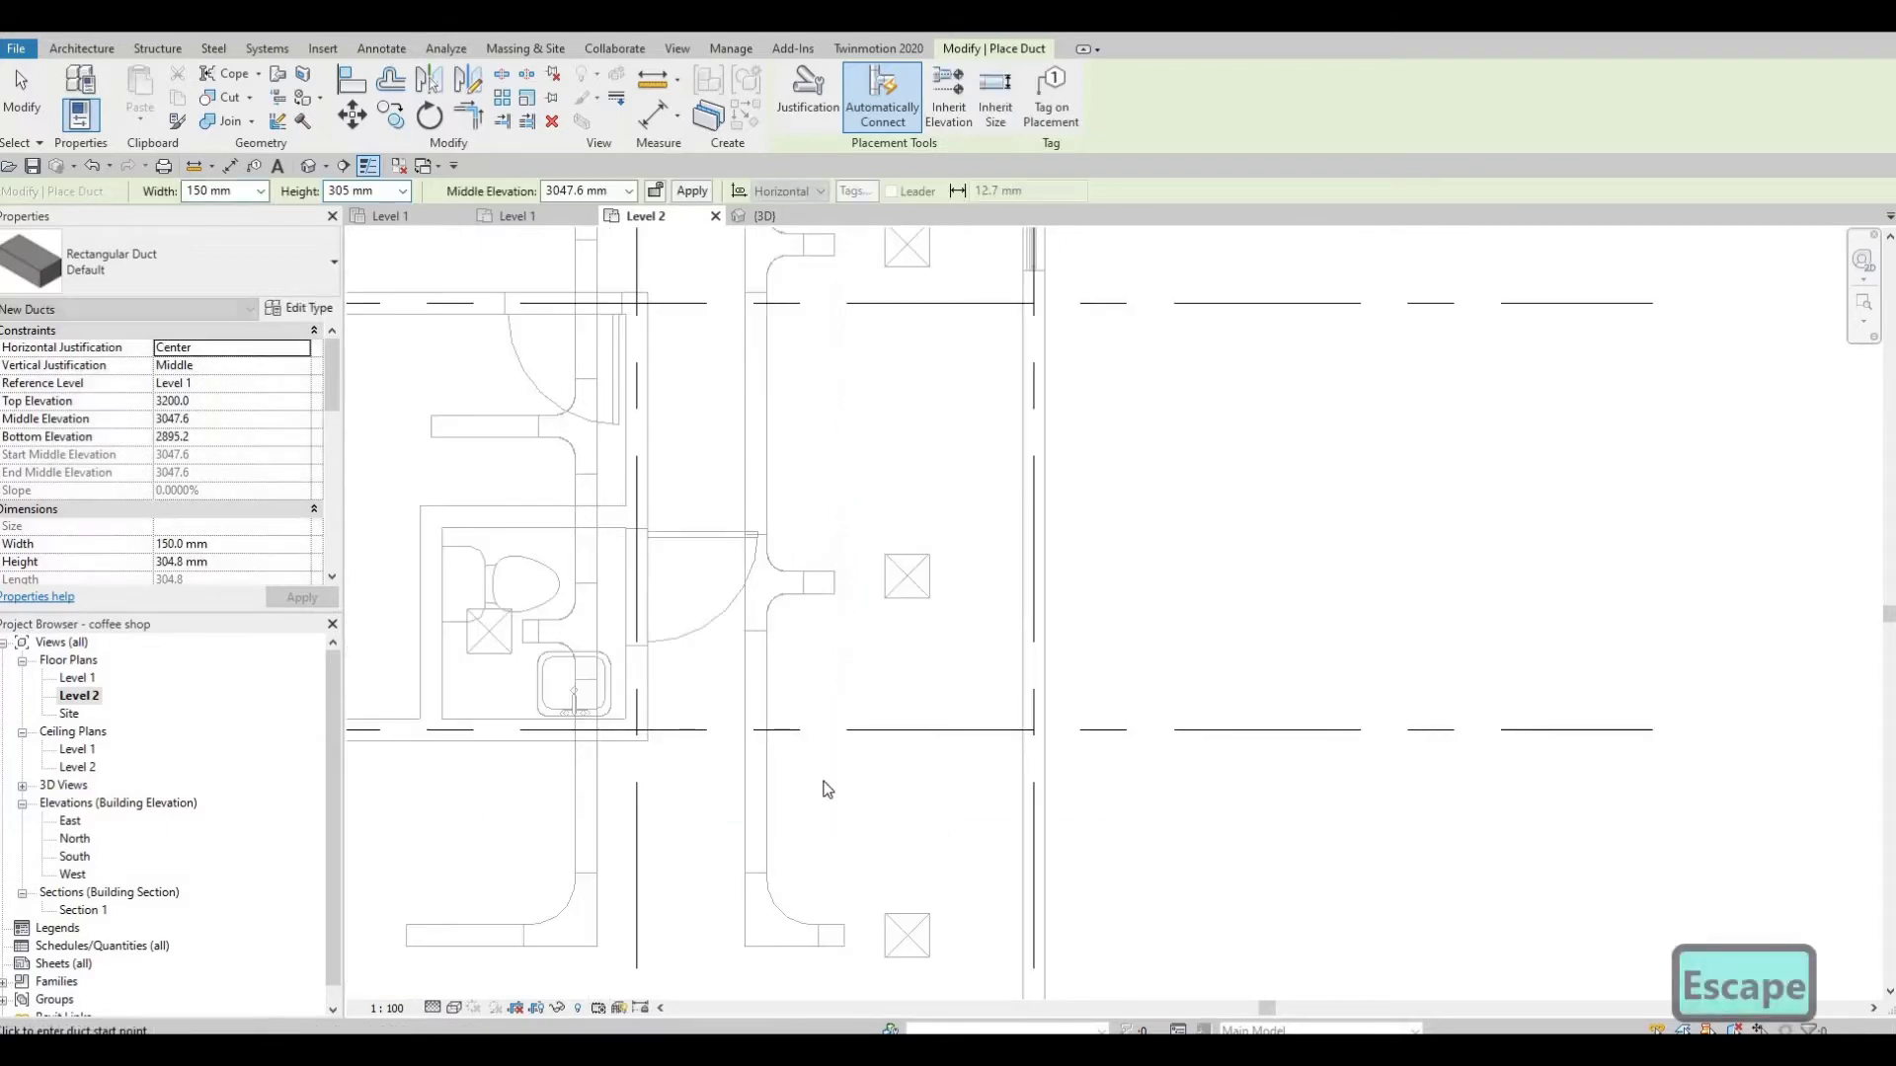
{"action": "middle_click_drag", "start_coordinate": [822, 766], "coordinate": [825, 745]}
{"action": "key", "text": "Escape"}
{"action": "key", "text": "a"}
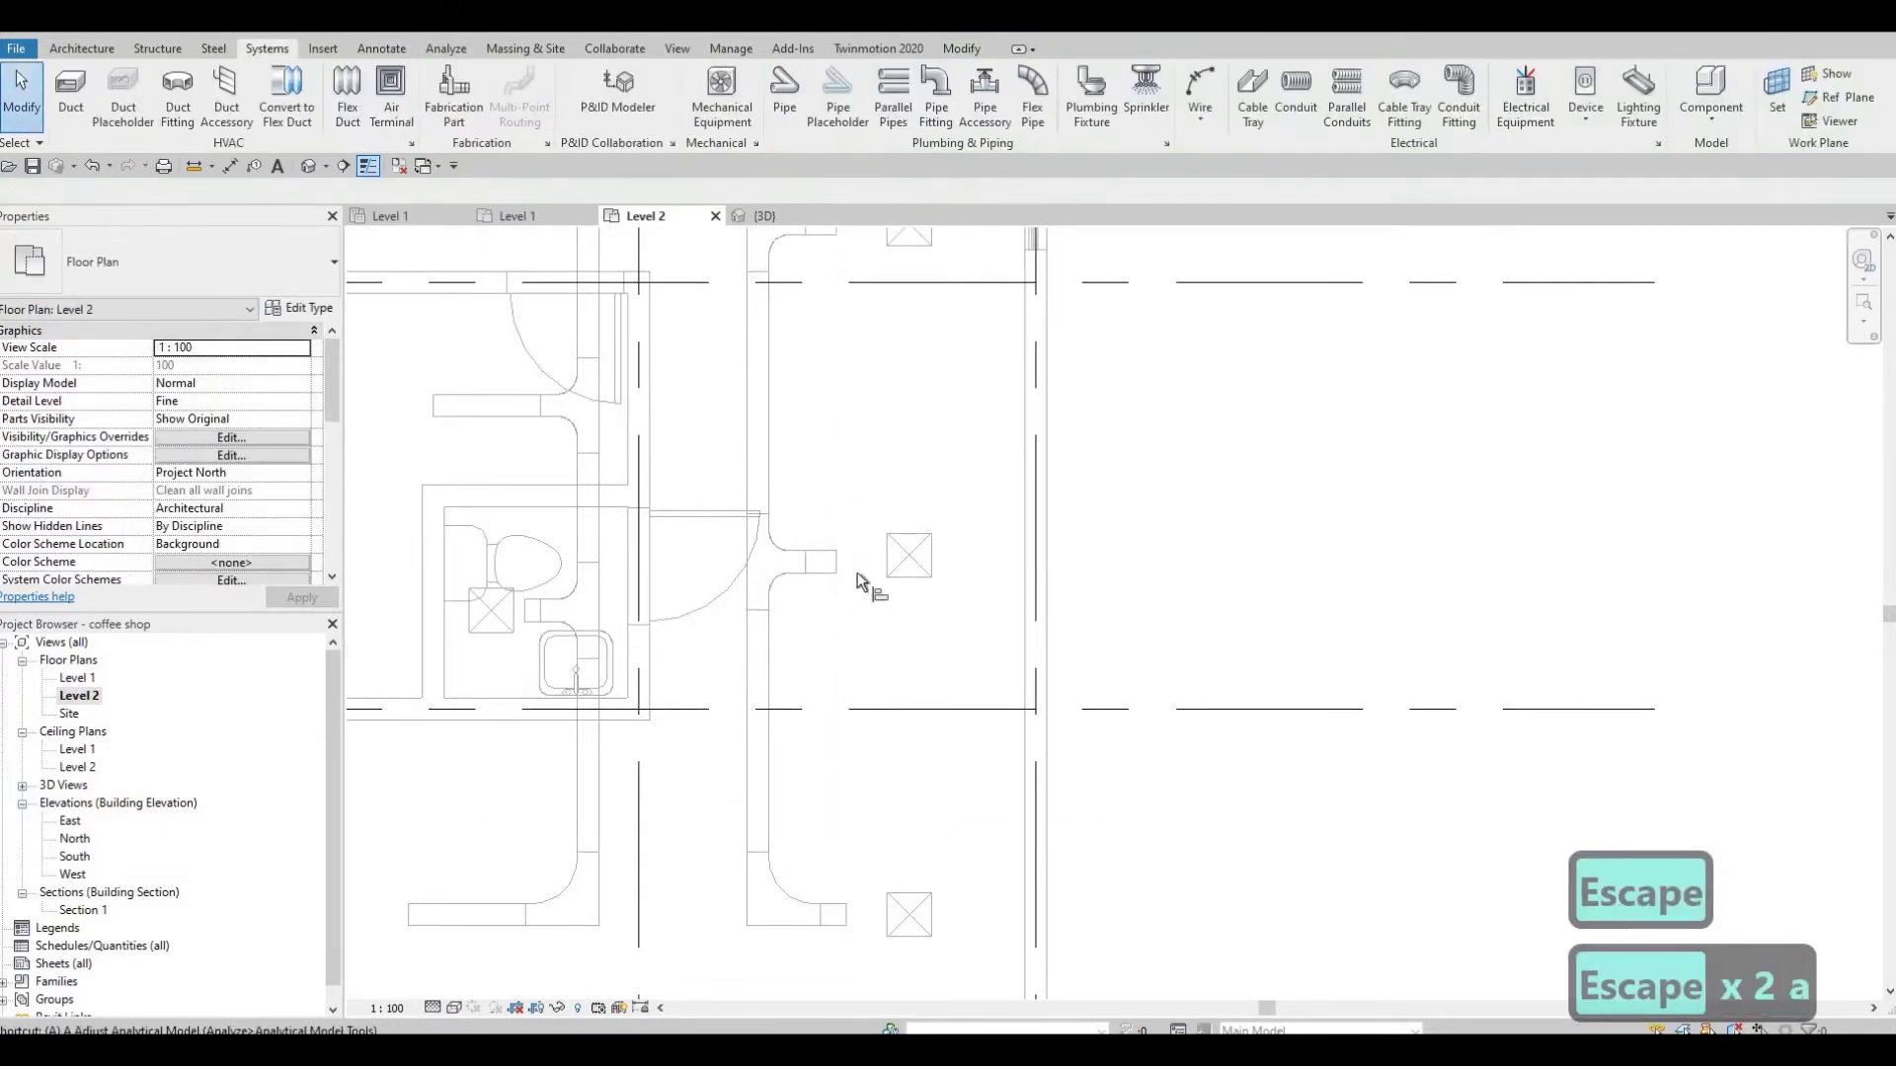
{"action": "key", "text": "l"}
{"action": "key", "text": "Tab"}
{"action": "key", "text": "Tab"}
{"action": "key", "text": "Tab"}
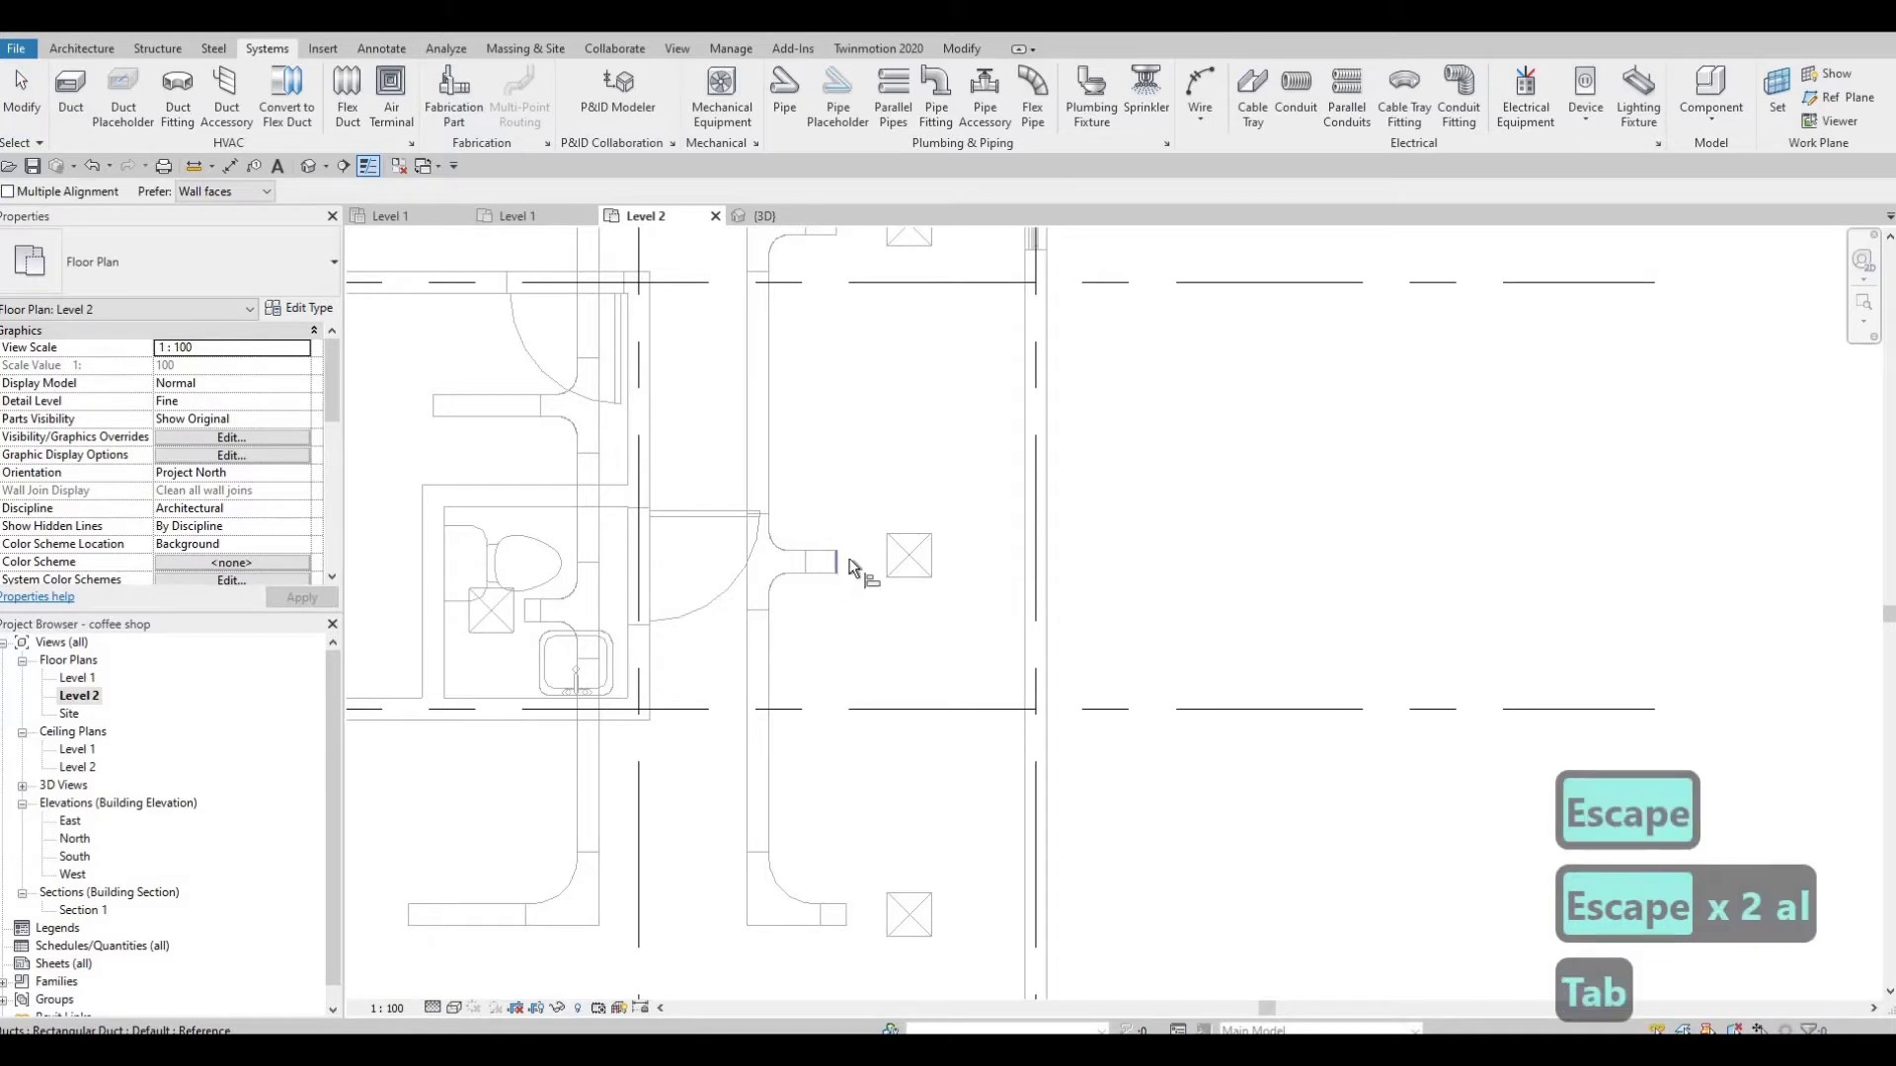
{"action": "left_click", "coordinate": [832, 570]}
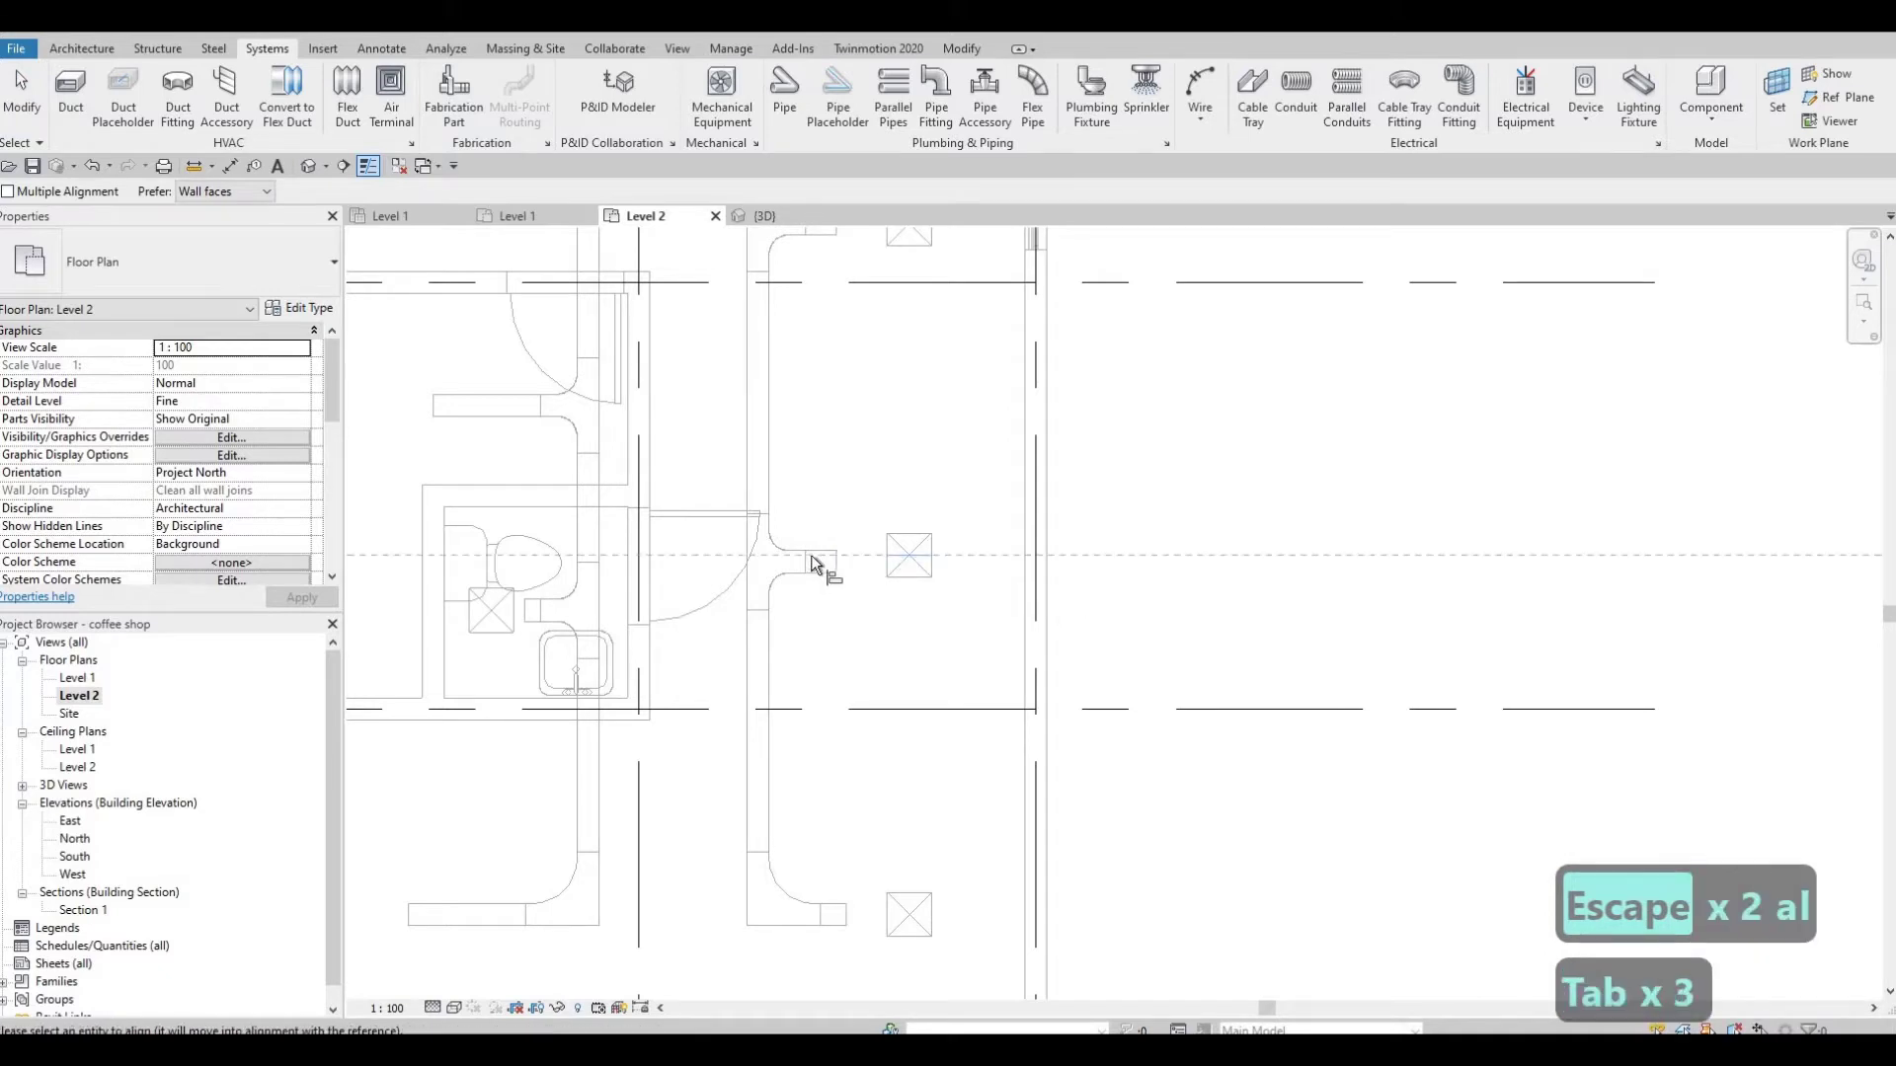
{"action": "key", "text": "Escape"}
{"action": "key", "text": "Escape"}
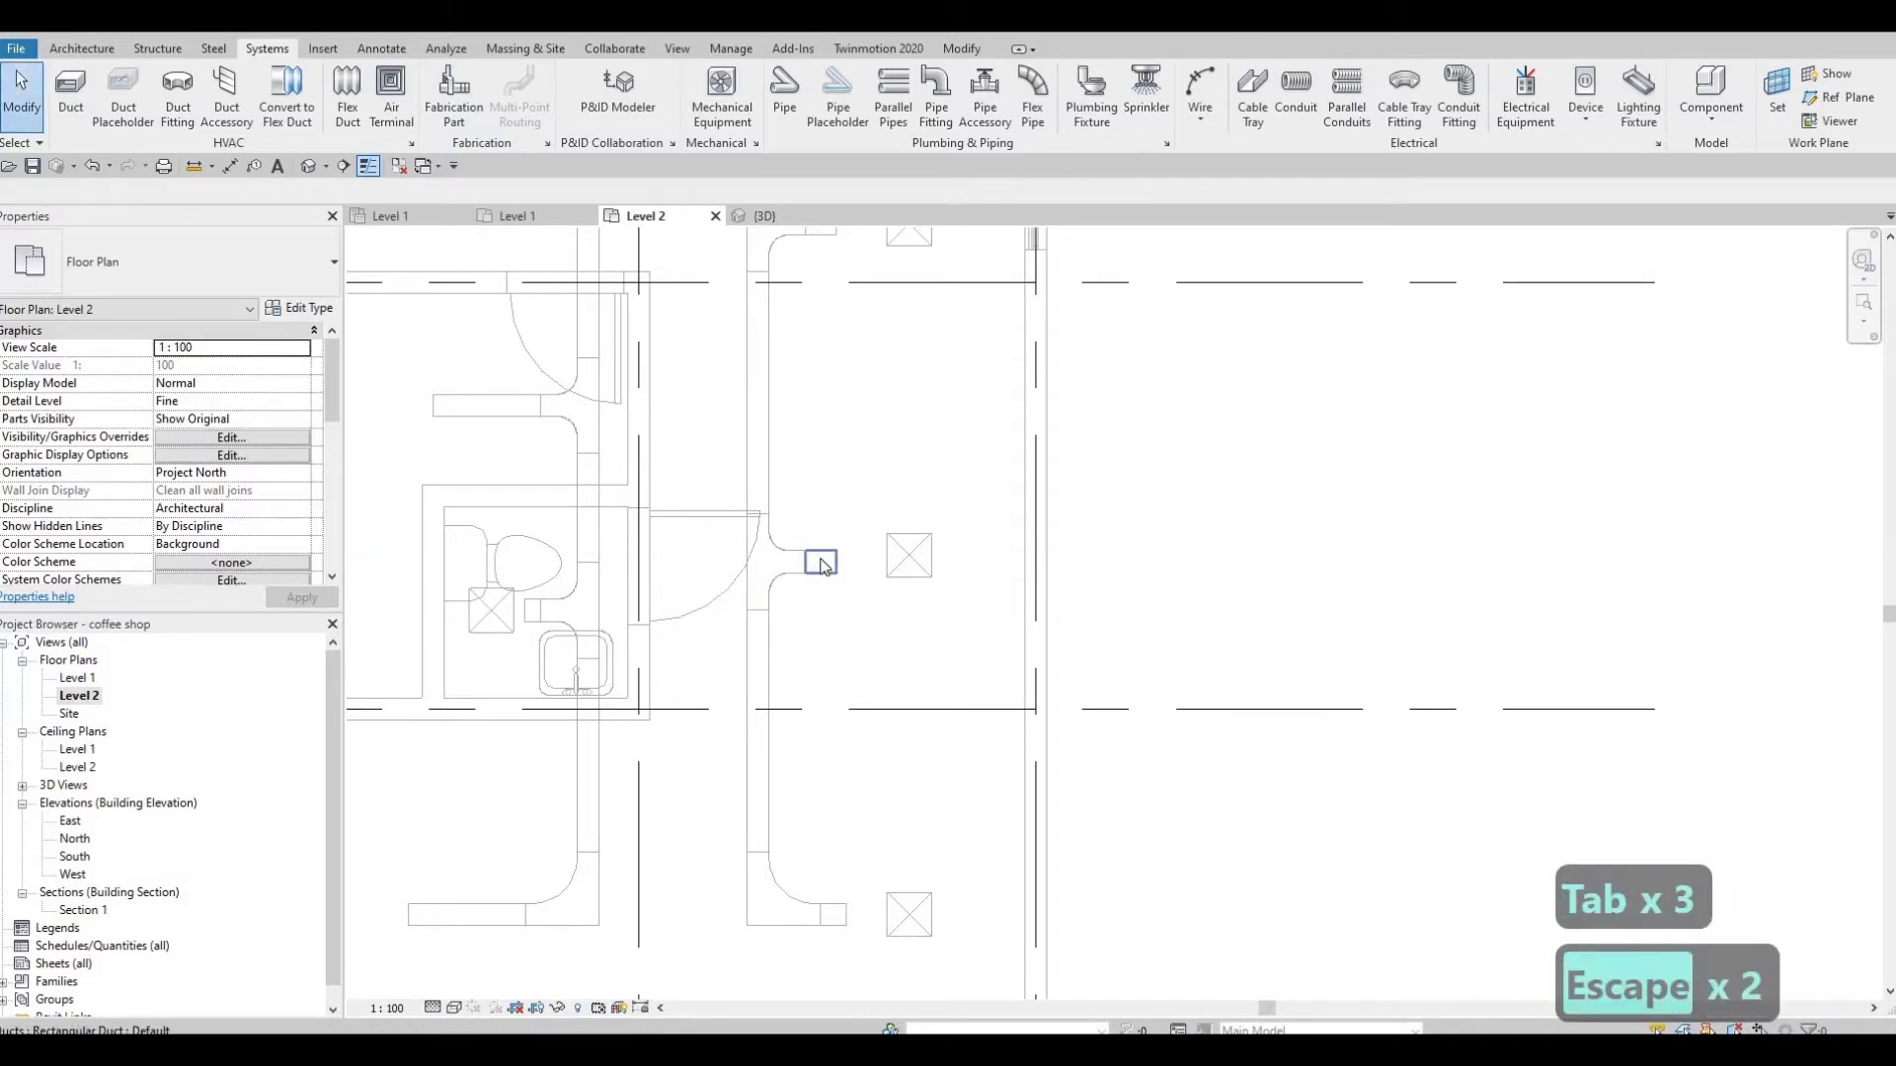
Step: Nudge the short branch duct upward in plan to line it up with the diffuser beside the restroom door
{"action": "left_click", "coordinate": [821, 564]}
{"action": "key", "text": "Up"}
{"action": "key", "text": "Up"}
{"action": "key", "text": "Up"}
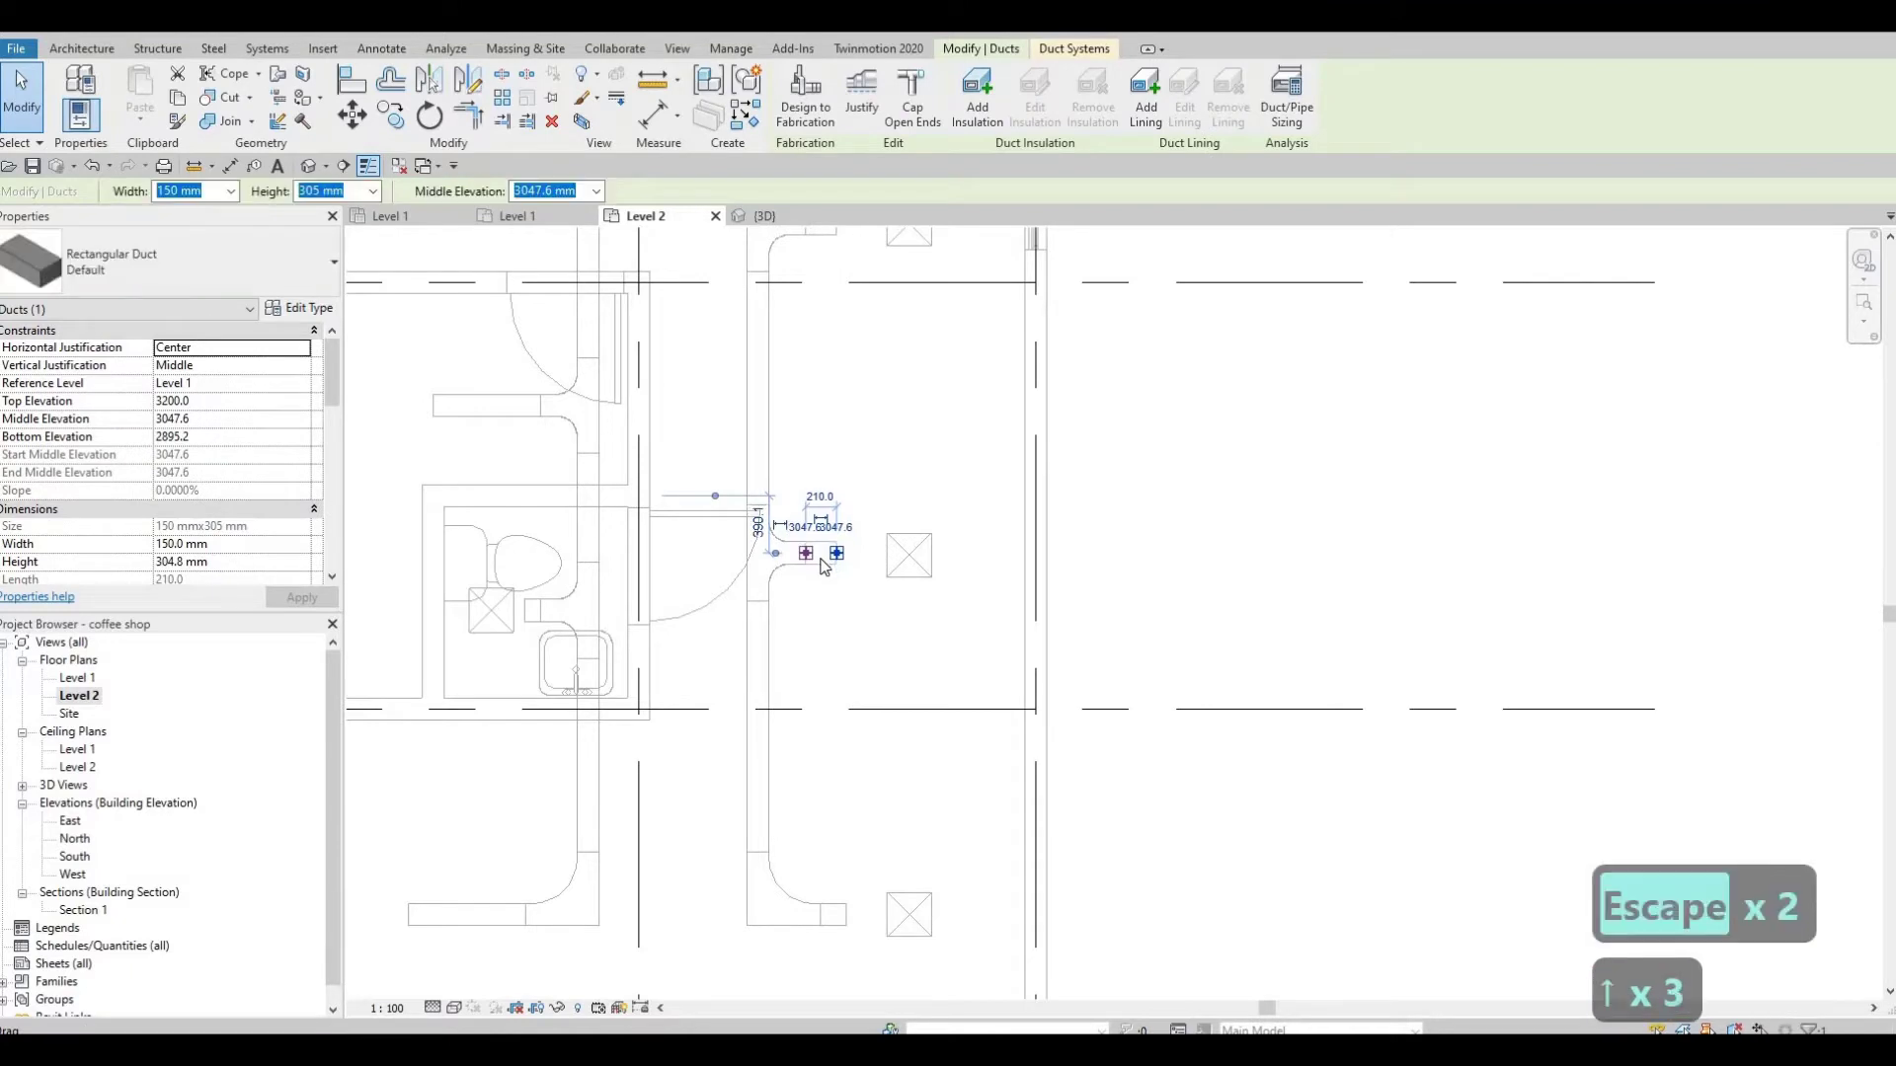
{"action": "key", "text": "Escape"}
{"action": "scroll", "coordinate": [920, 601], "scroll_direction": "down", "scroll_amount": 2}
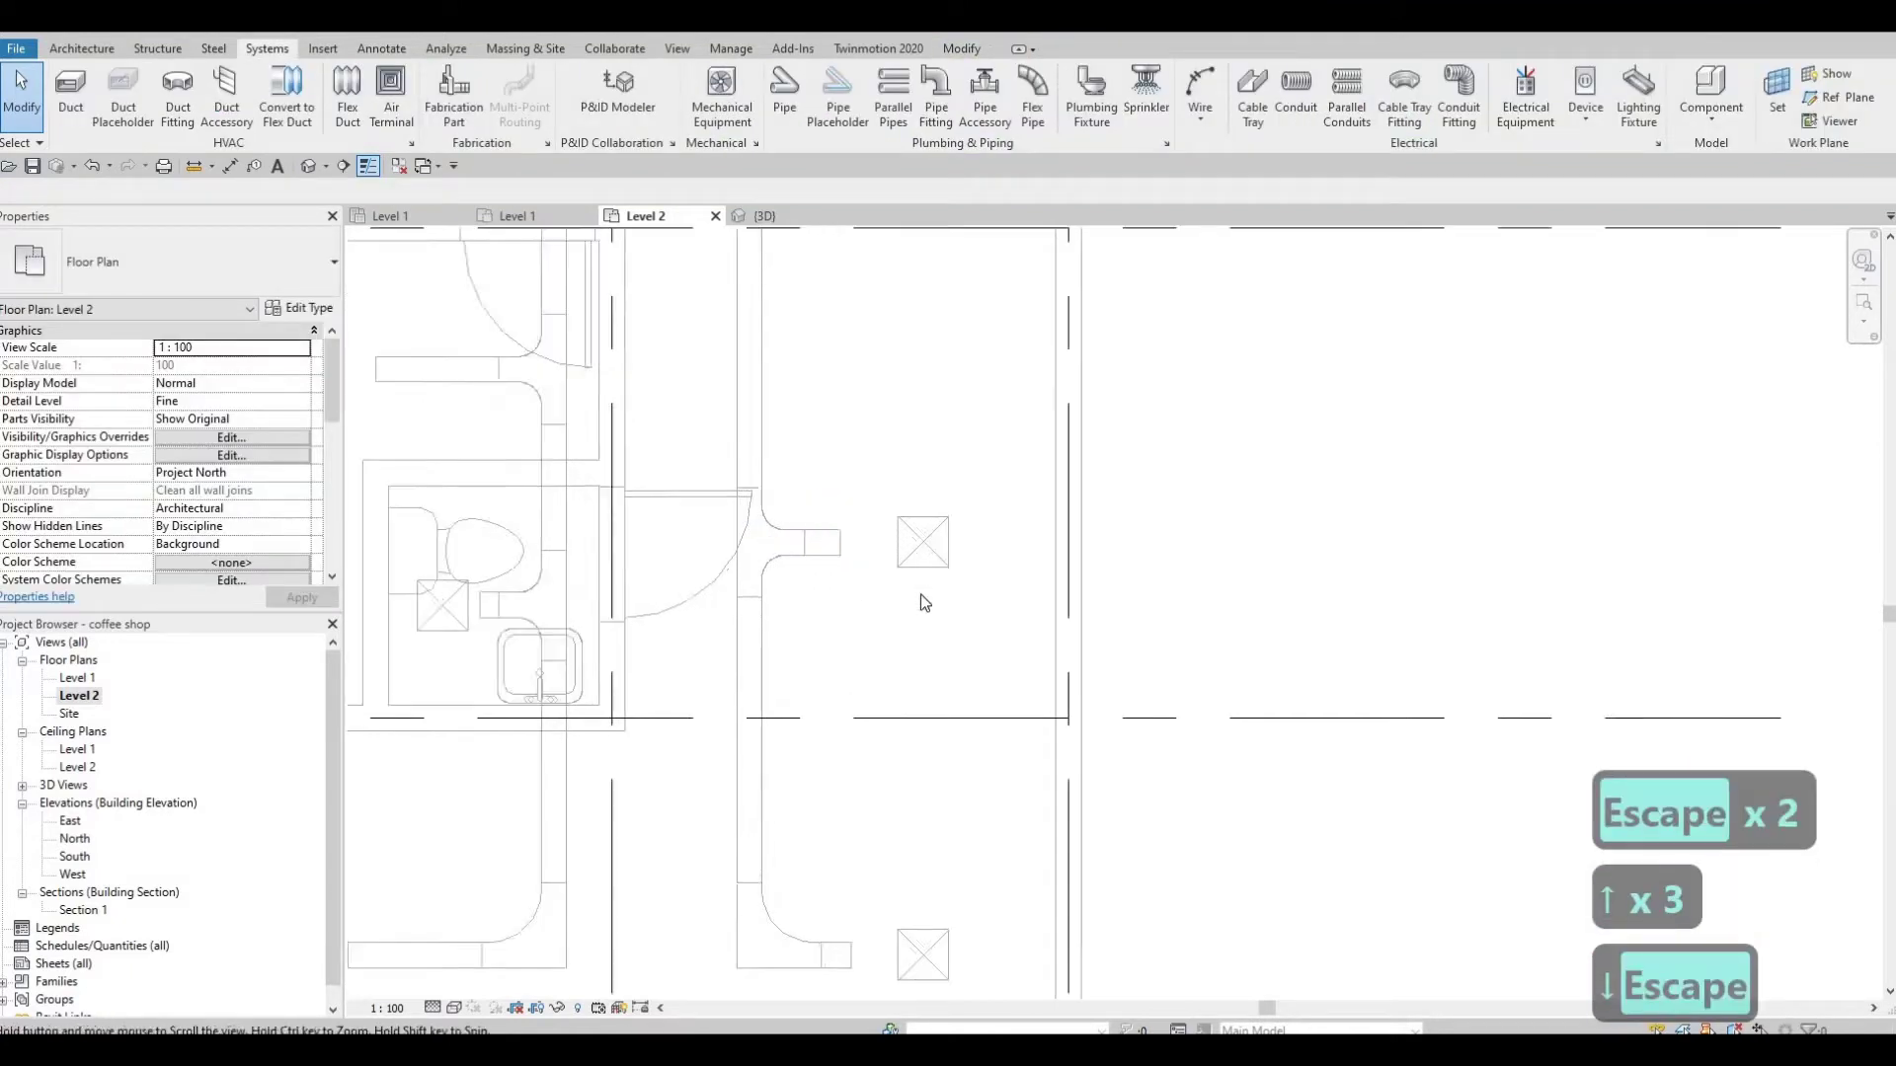
{"action": "key", "text": "Escape"}
{"action": "key", "text": "Escape"}
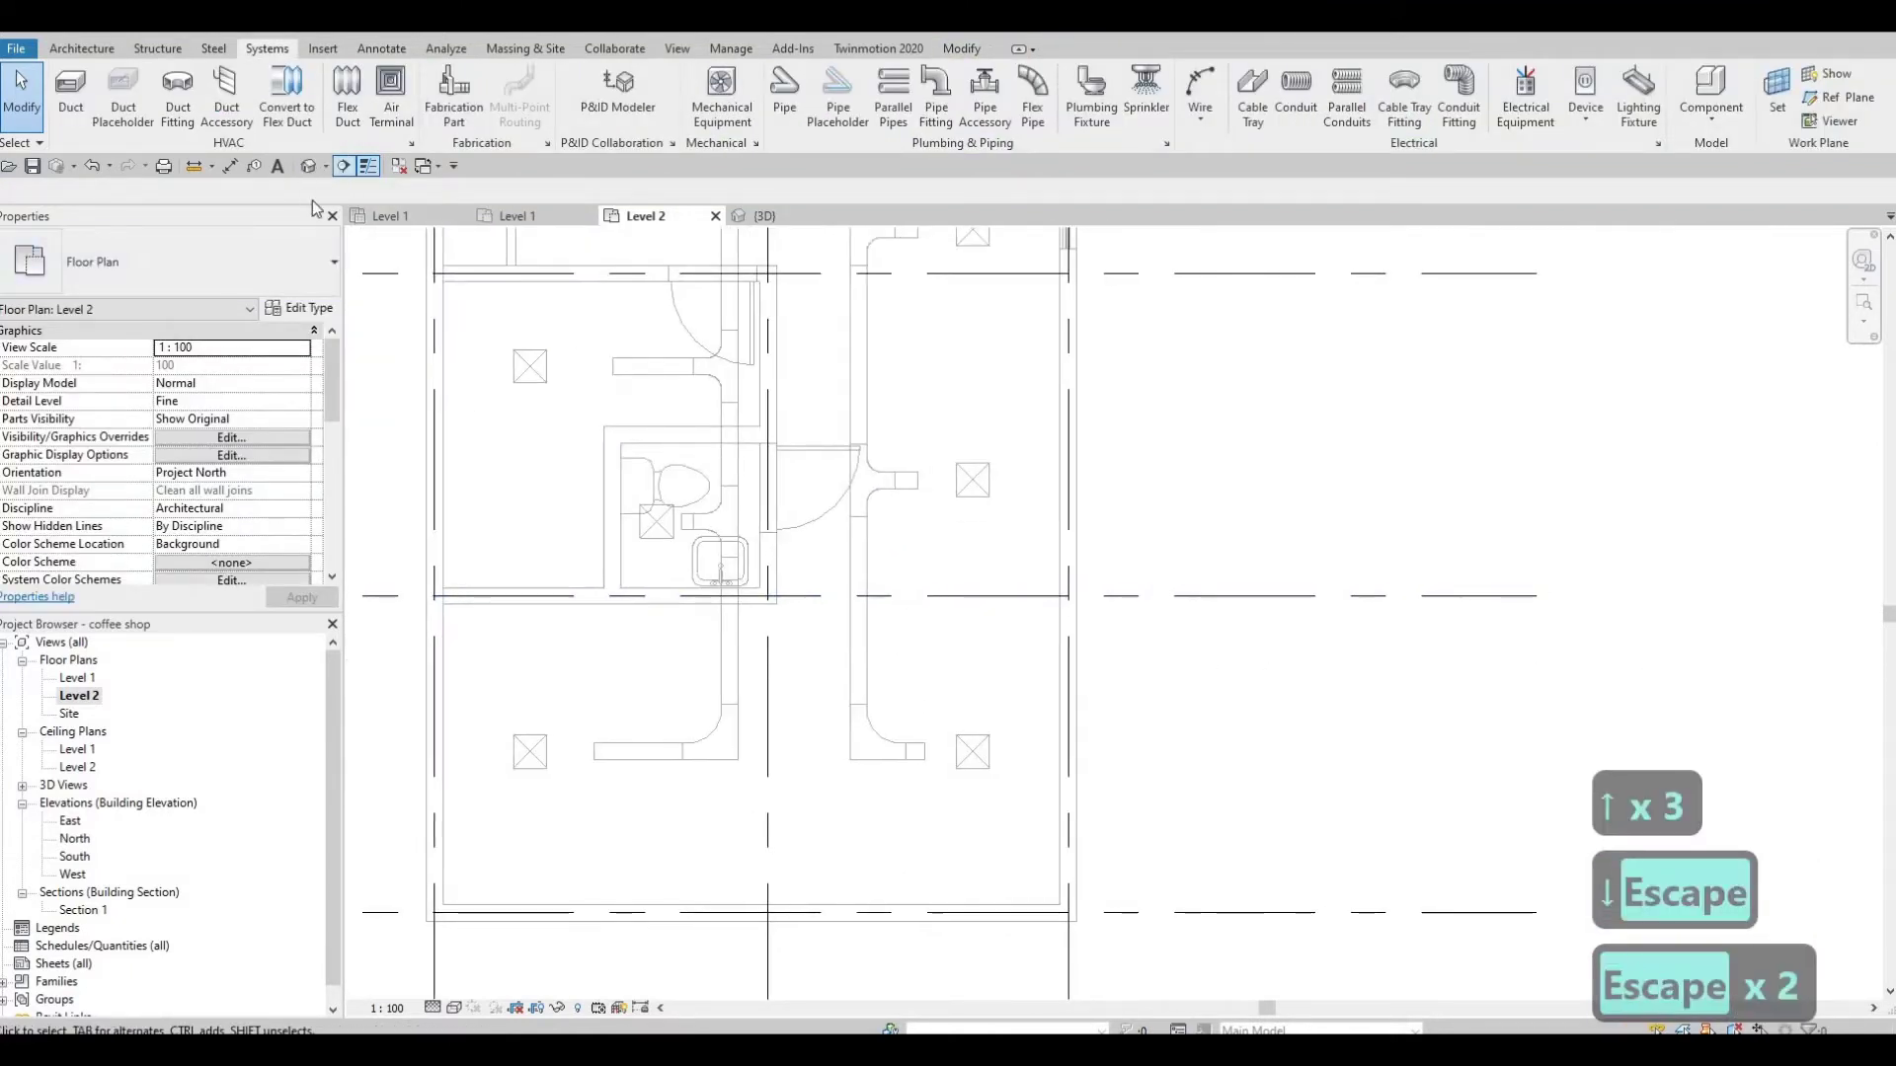
Step: Inspect the duct runs and diffusers from the side of the building in the 3D view
{"action": "left_click", "coordinate": [766, 216]}
{"action": "scroll", "coordinate": [965, 558], "scroll_direction": "down", "scroll_amount": 2}
{"action": "middle_click_drag", "start_coordinate": [637, 511], "coordinate": [593, 414], "text": "shift"}
{"action": "middle_click_drag", "start_coordinate": [512, 675], "coordinate": [131, 886], "text": "shift"}
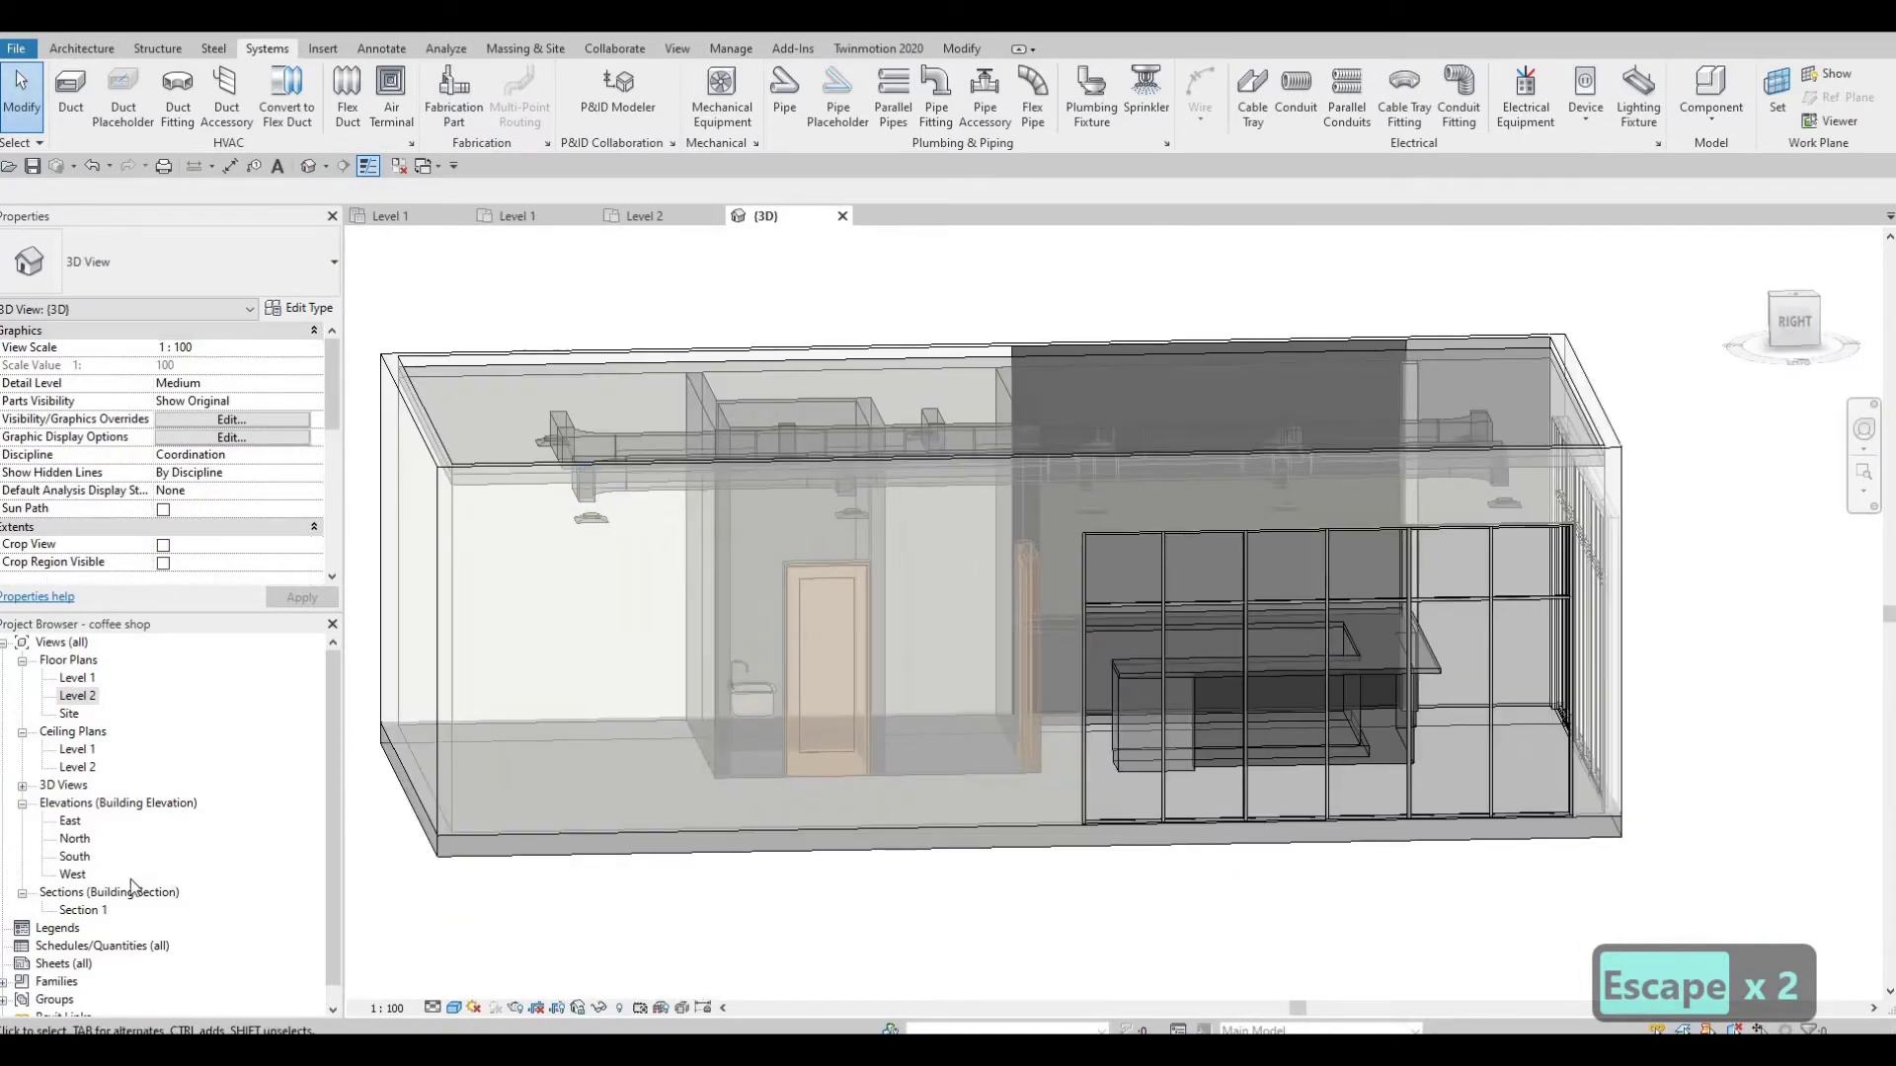
Step: Try to align the top of the main duct with the underside of the slab in the East elevation, and undo it
{"action": "double_click", "coordinate": [69, 822]}
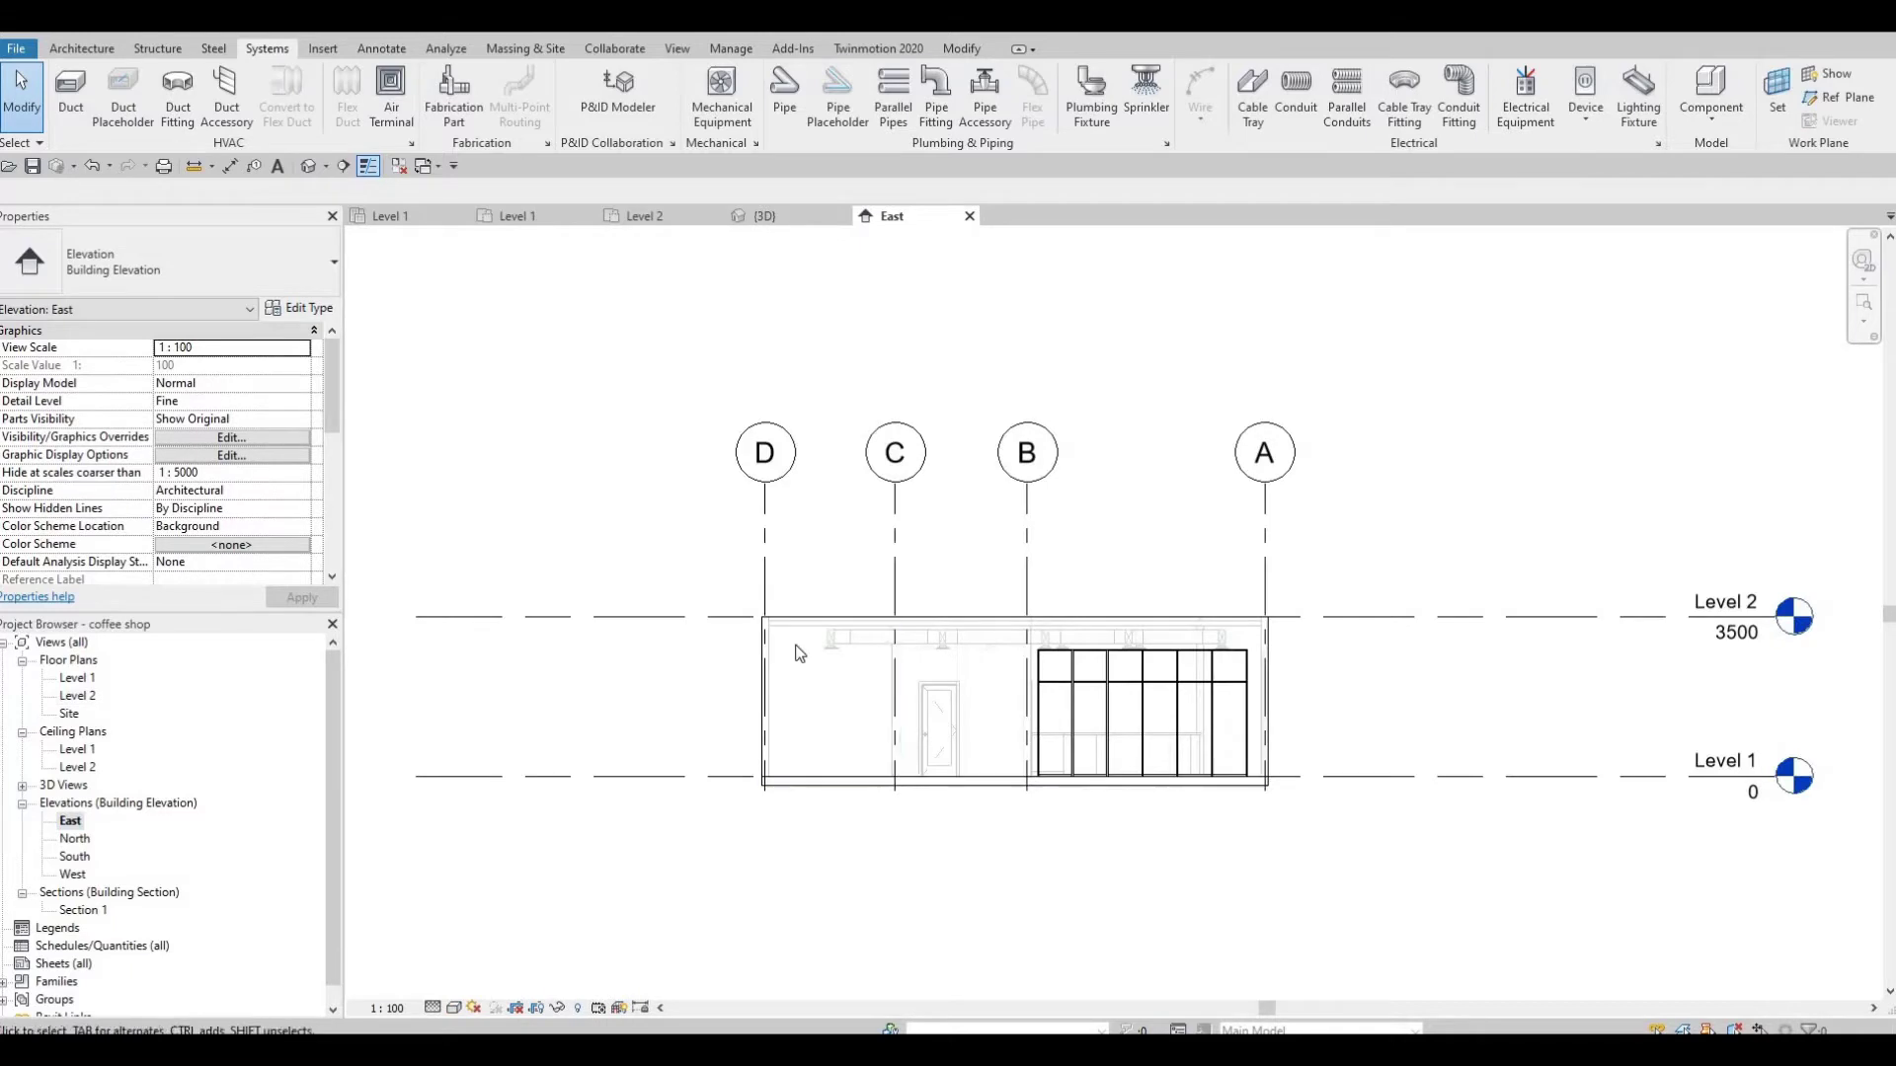
{"action": "scroll", "coordinate": [832, 661], "scroll_direction": "up", "scroll_amount": 5}
{"action": "left_click", "coordinate": [888, 642]}
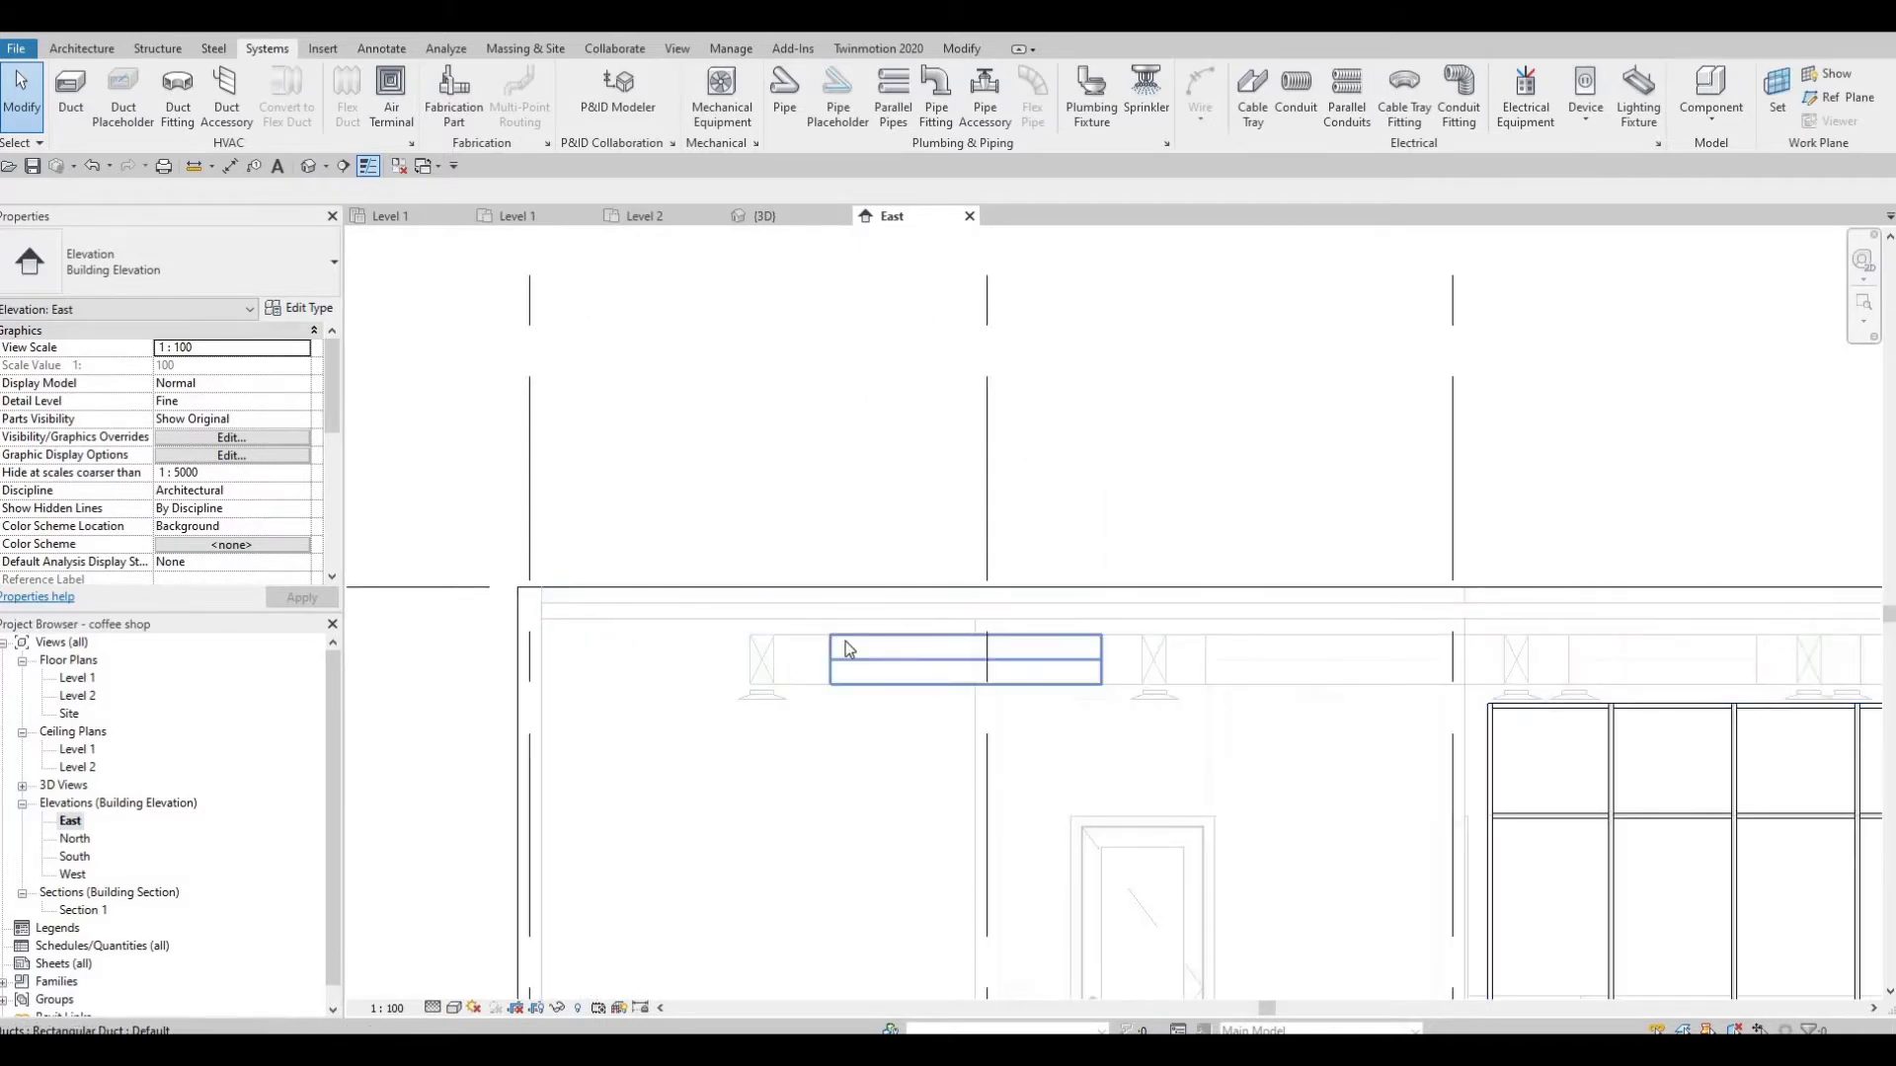
{"action": "scroll", "coordinate": [849, 636], "scroll_direction": "up", "scroll_amount": 2}
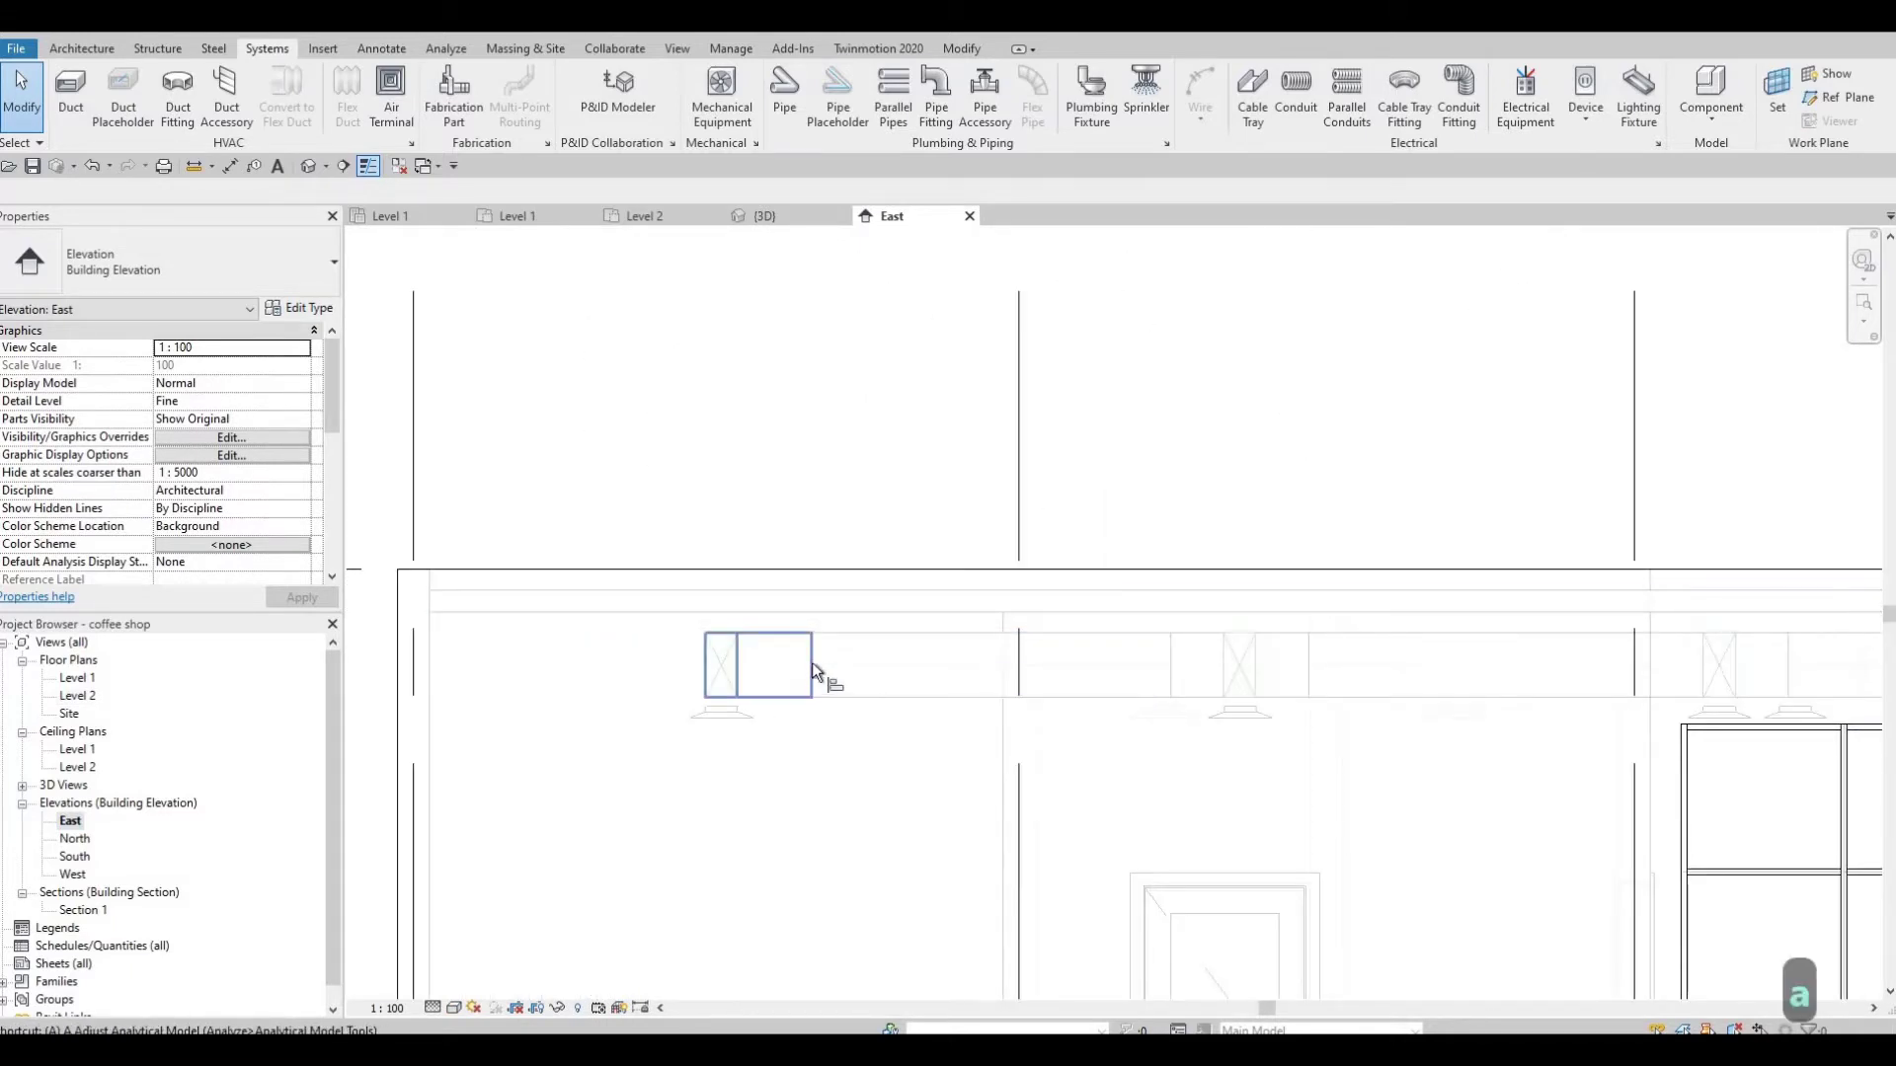
{"action": "key", "text": "a"}
{"action": "key", "text": "l"}
{"action": "left_click", "coordinate": [823, 613]}
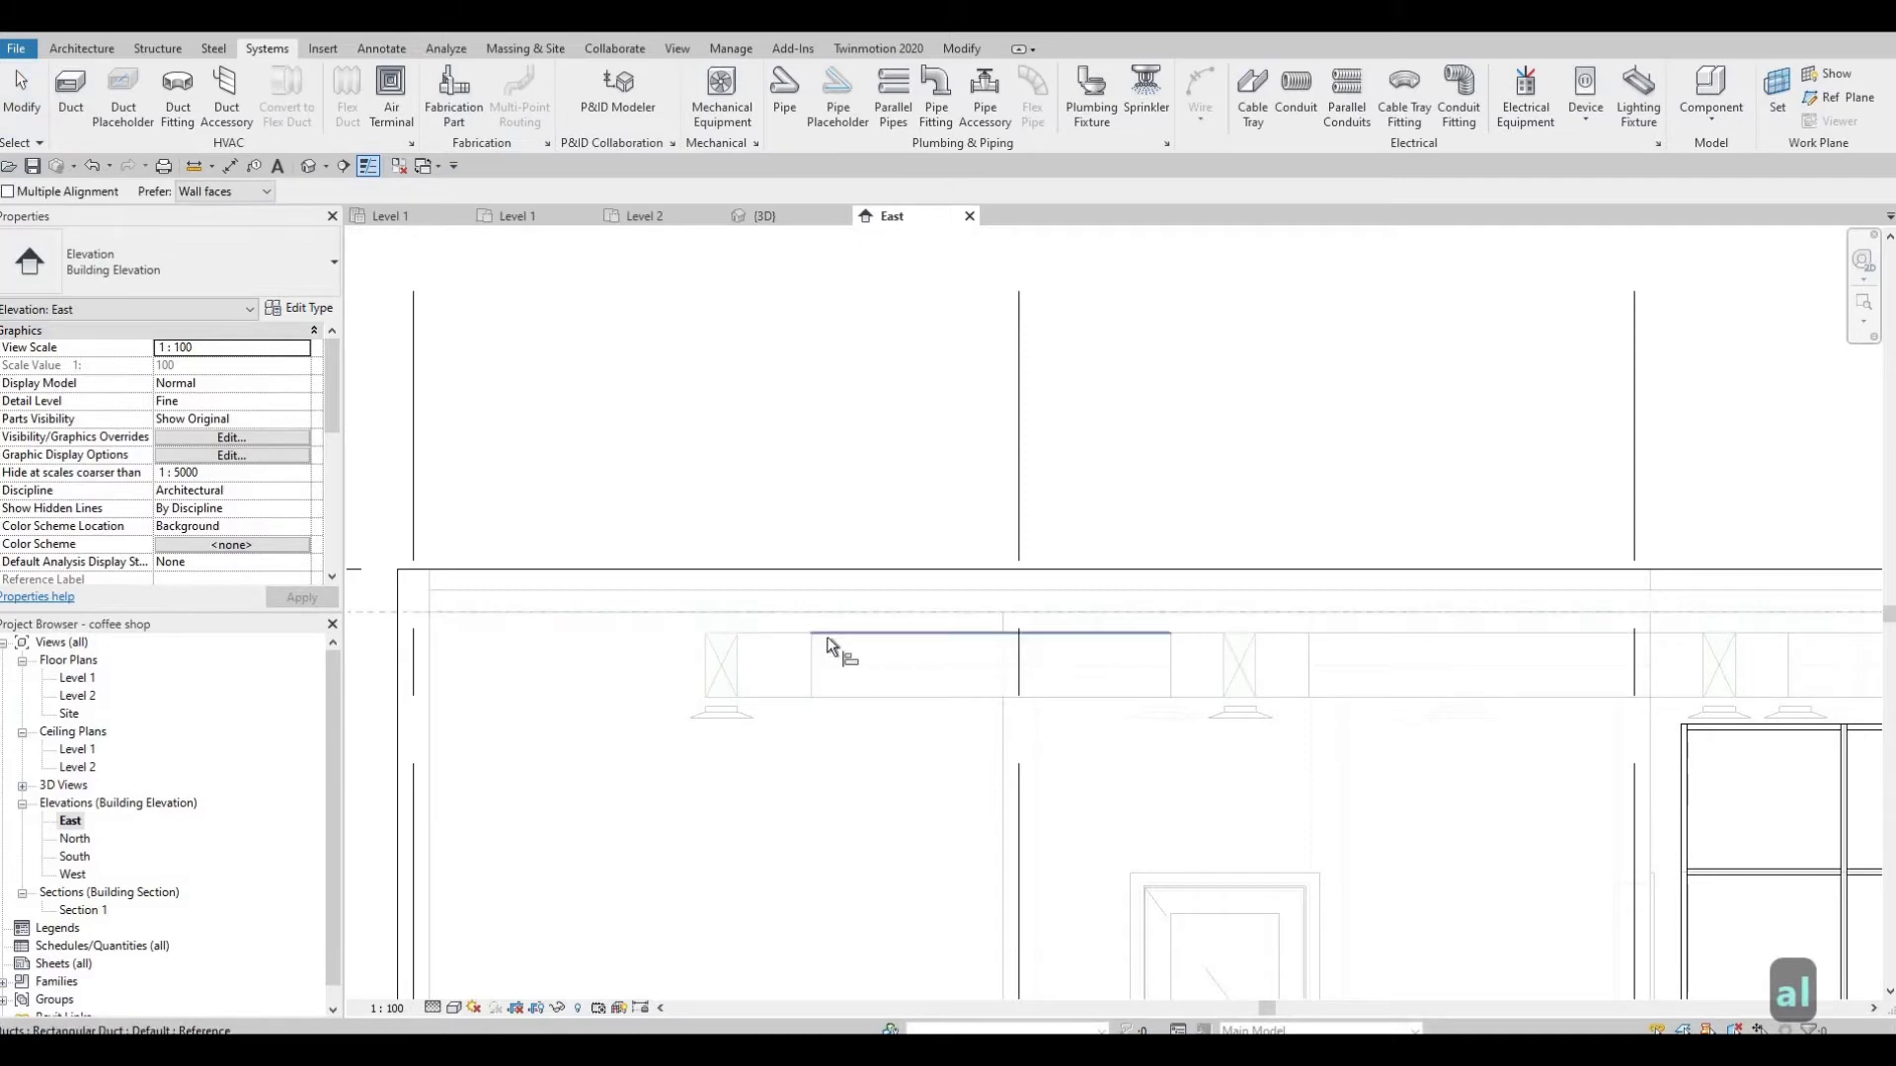
{"action": "left_click", "coordinate": [827, 637]}
{"action": "scroll", "coordinate": [1240, 701], "scroll_direction": "up", "scroll_amount": 5}
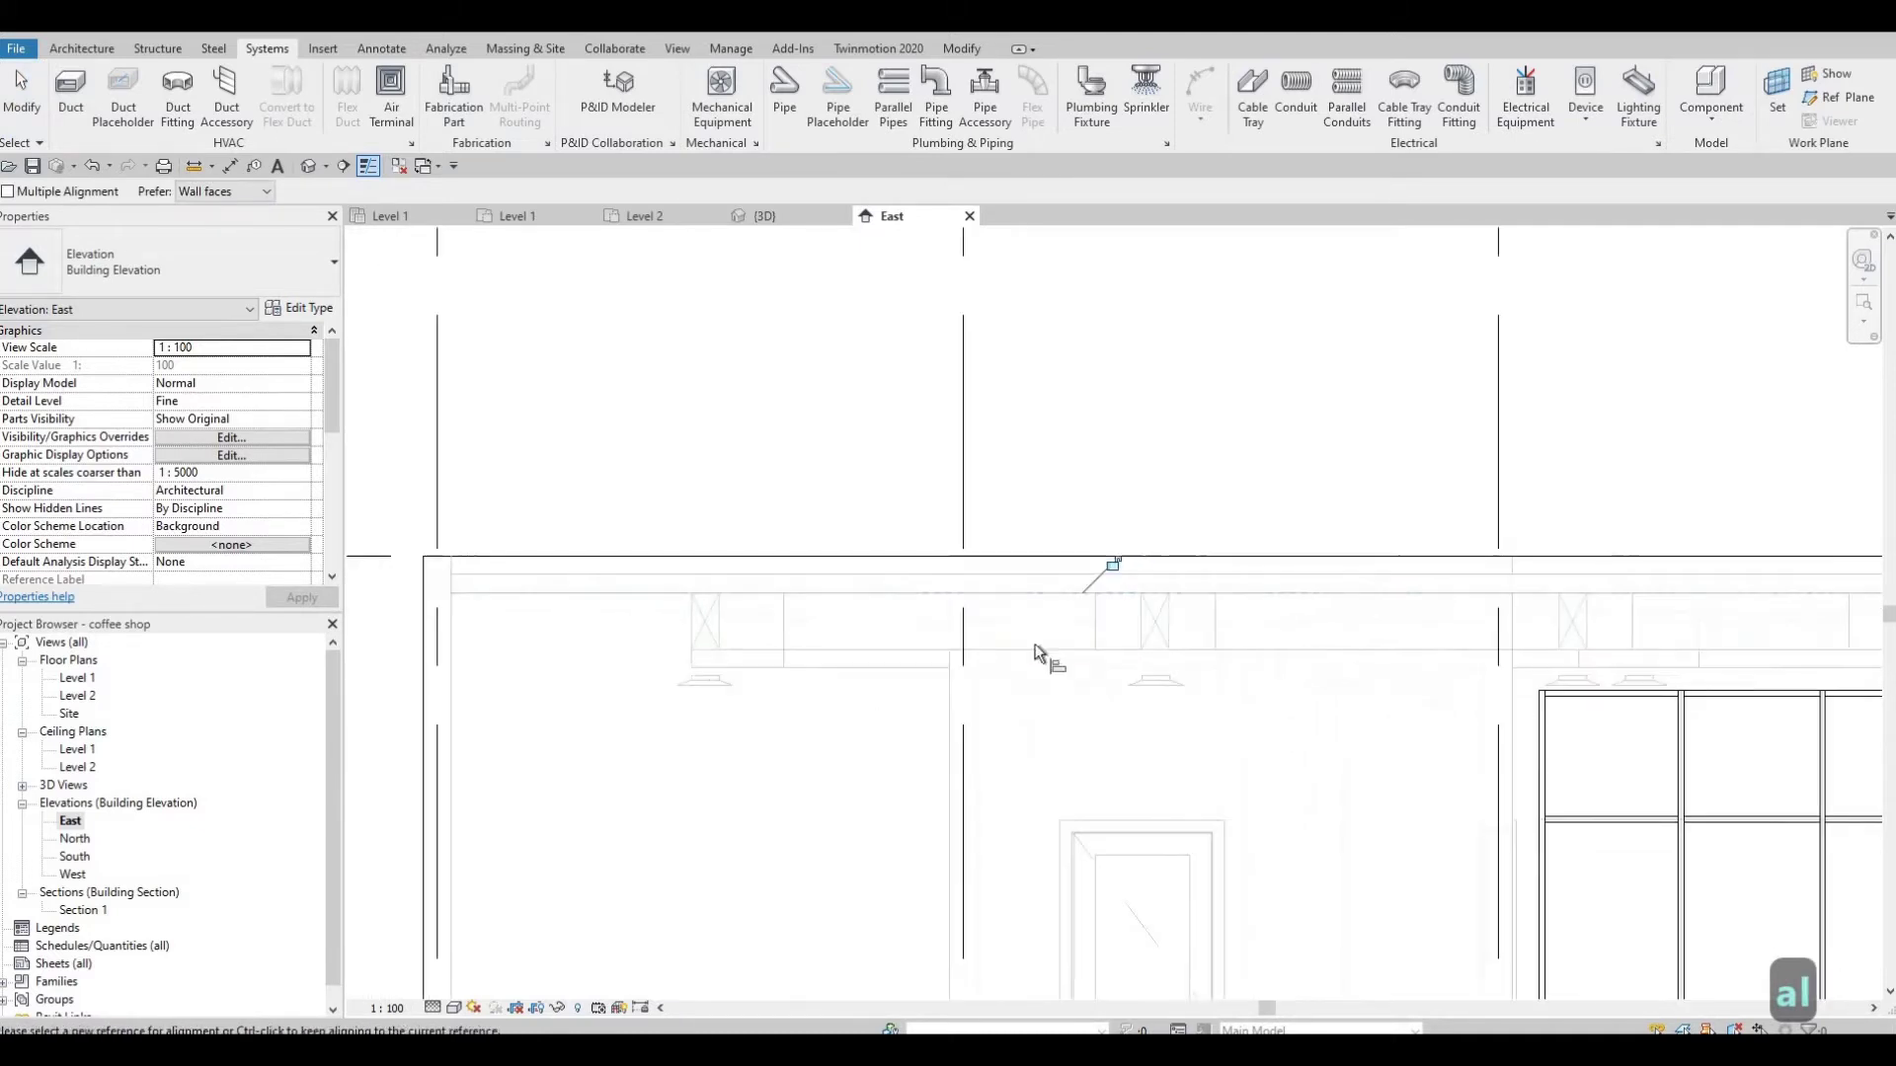
{"action": "key", "text": "Escape"}
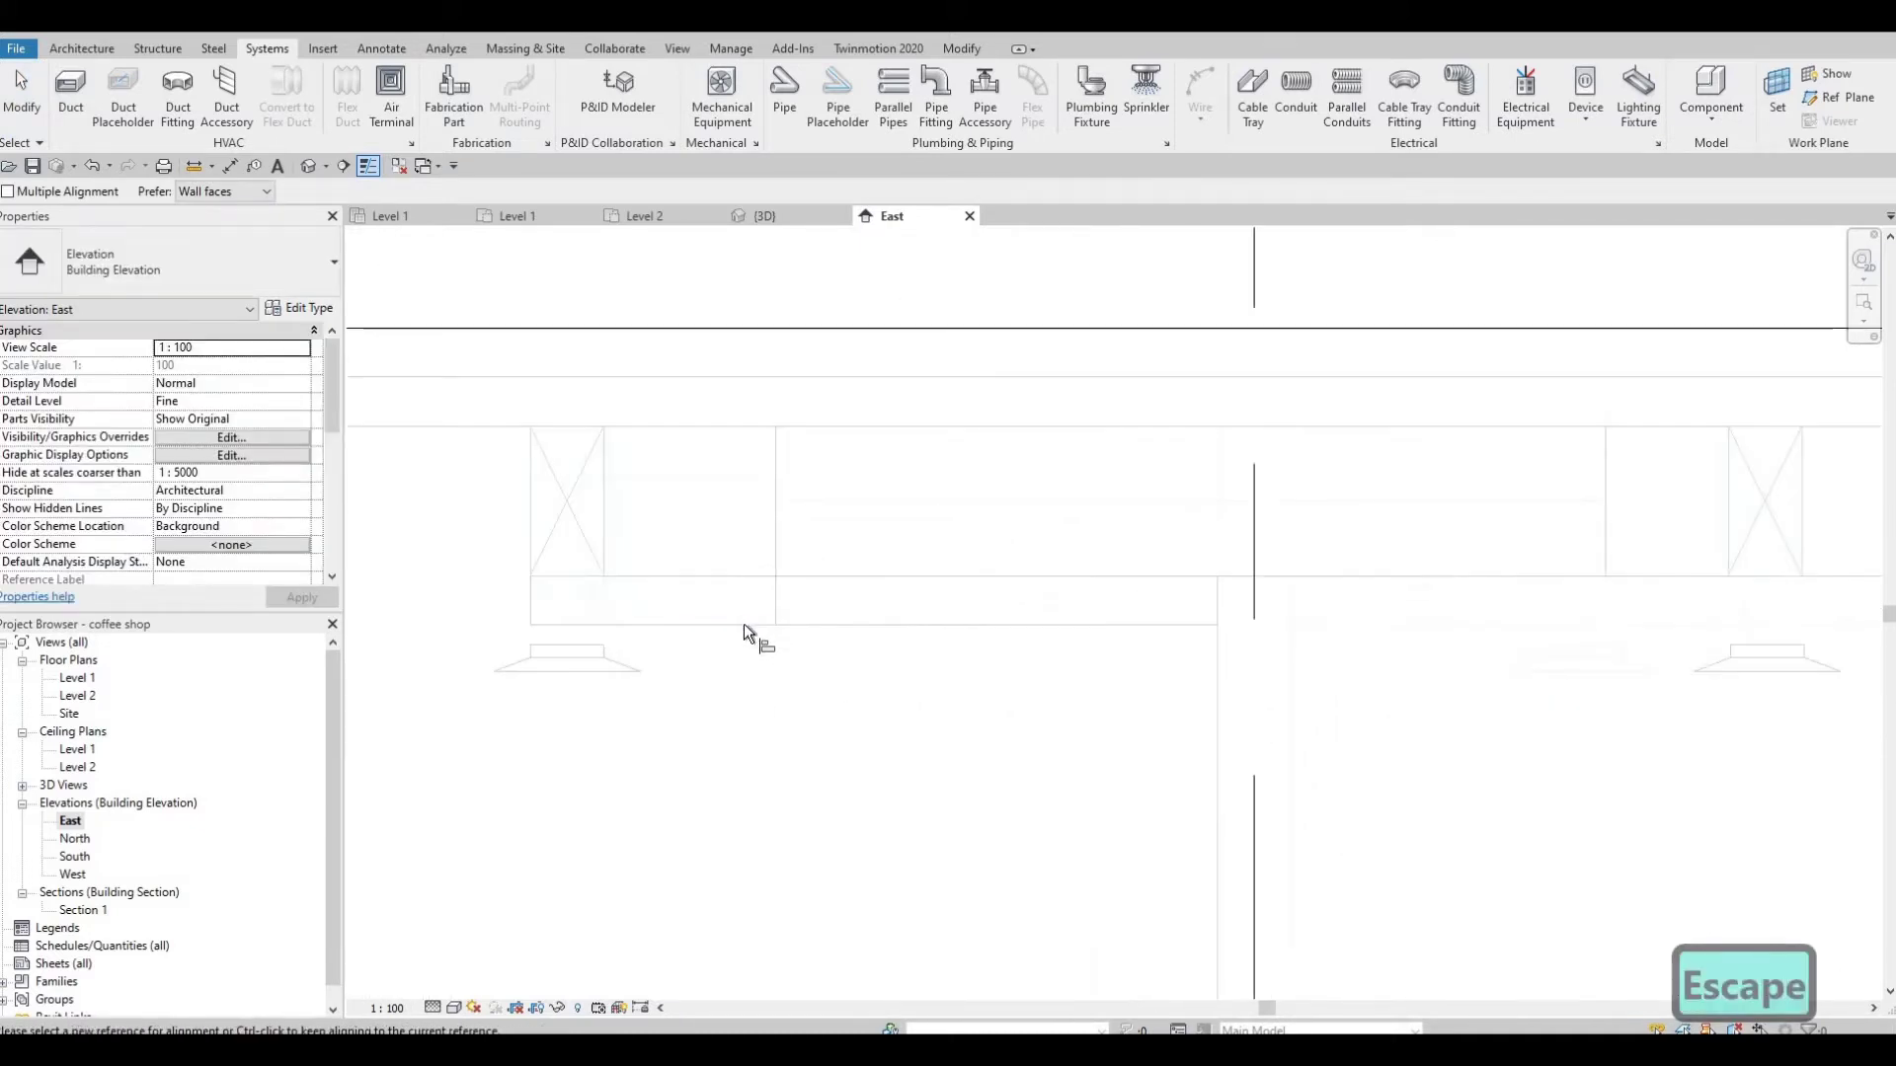
{"action": "key", "text": "ctrl+z"}
{"action": "scroll", "coordinate": [747, 659], "scroll_direction": "down", "scroll_amount": 3}
{"action": "middle_click_drag", "start_coordinate": [726, 589], "coordinate": [777, 660]}
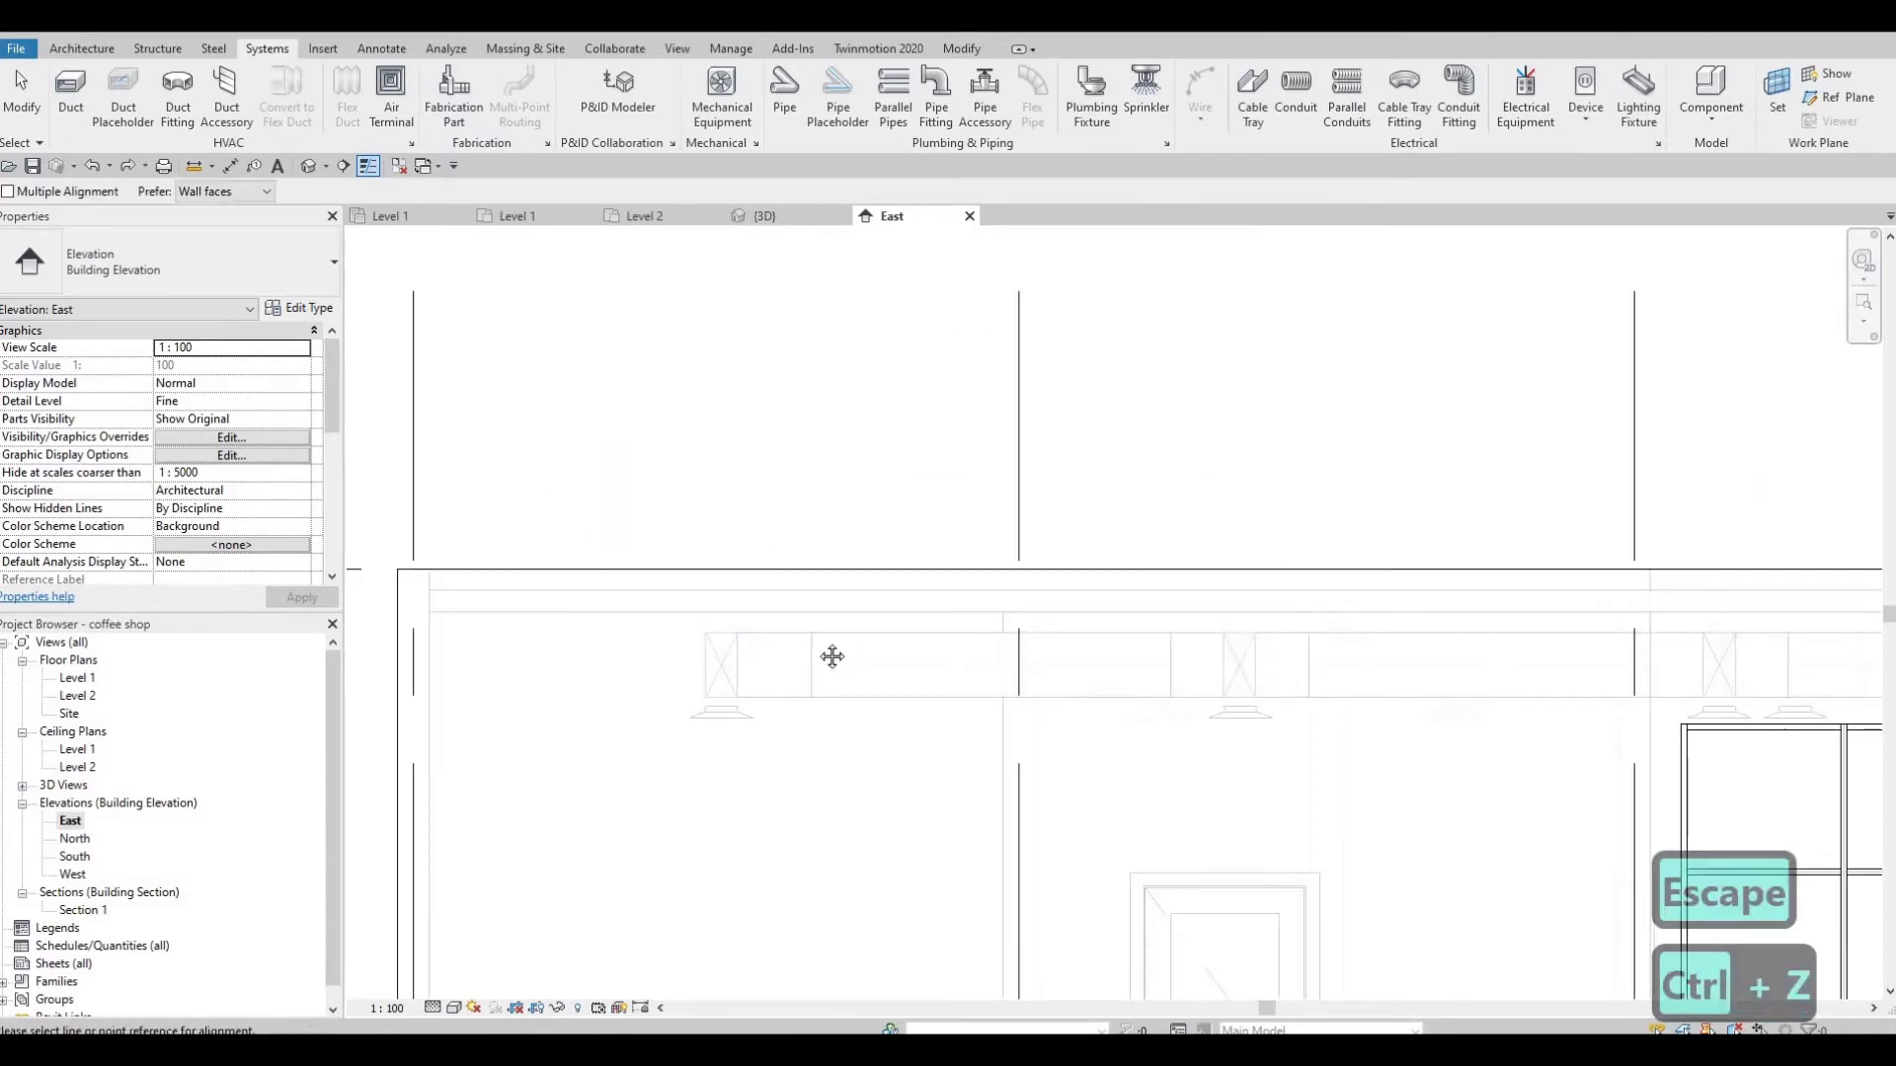
{"action": "key", "text": "Escape"}
Step: Examine the heights of the ducts and diffusers along the storefront side in the East elevation
{"action": "scroll", "coordinate": [876, 680], "scroll_direction": "down", "scroll_amount": 4}
{"action": "scroll", "coordinate": [1293, 606], "scroll_direction": "up", "scroll_amount": 3}
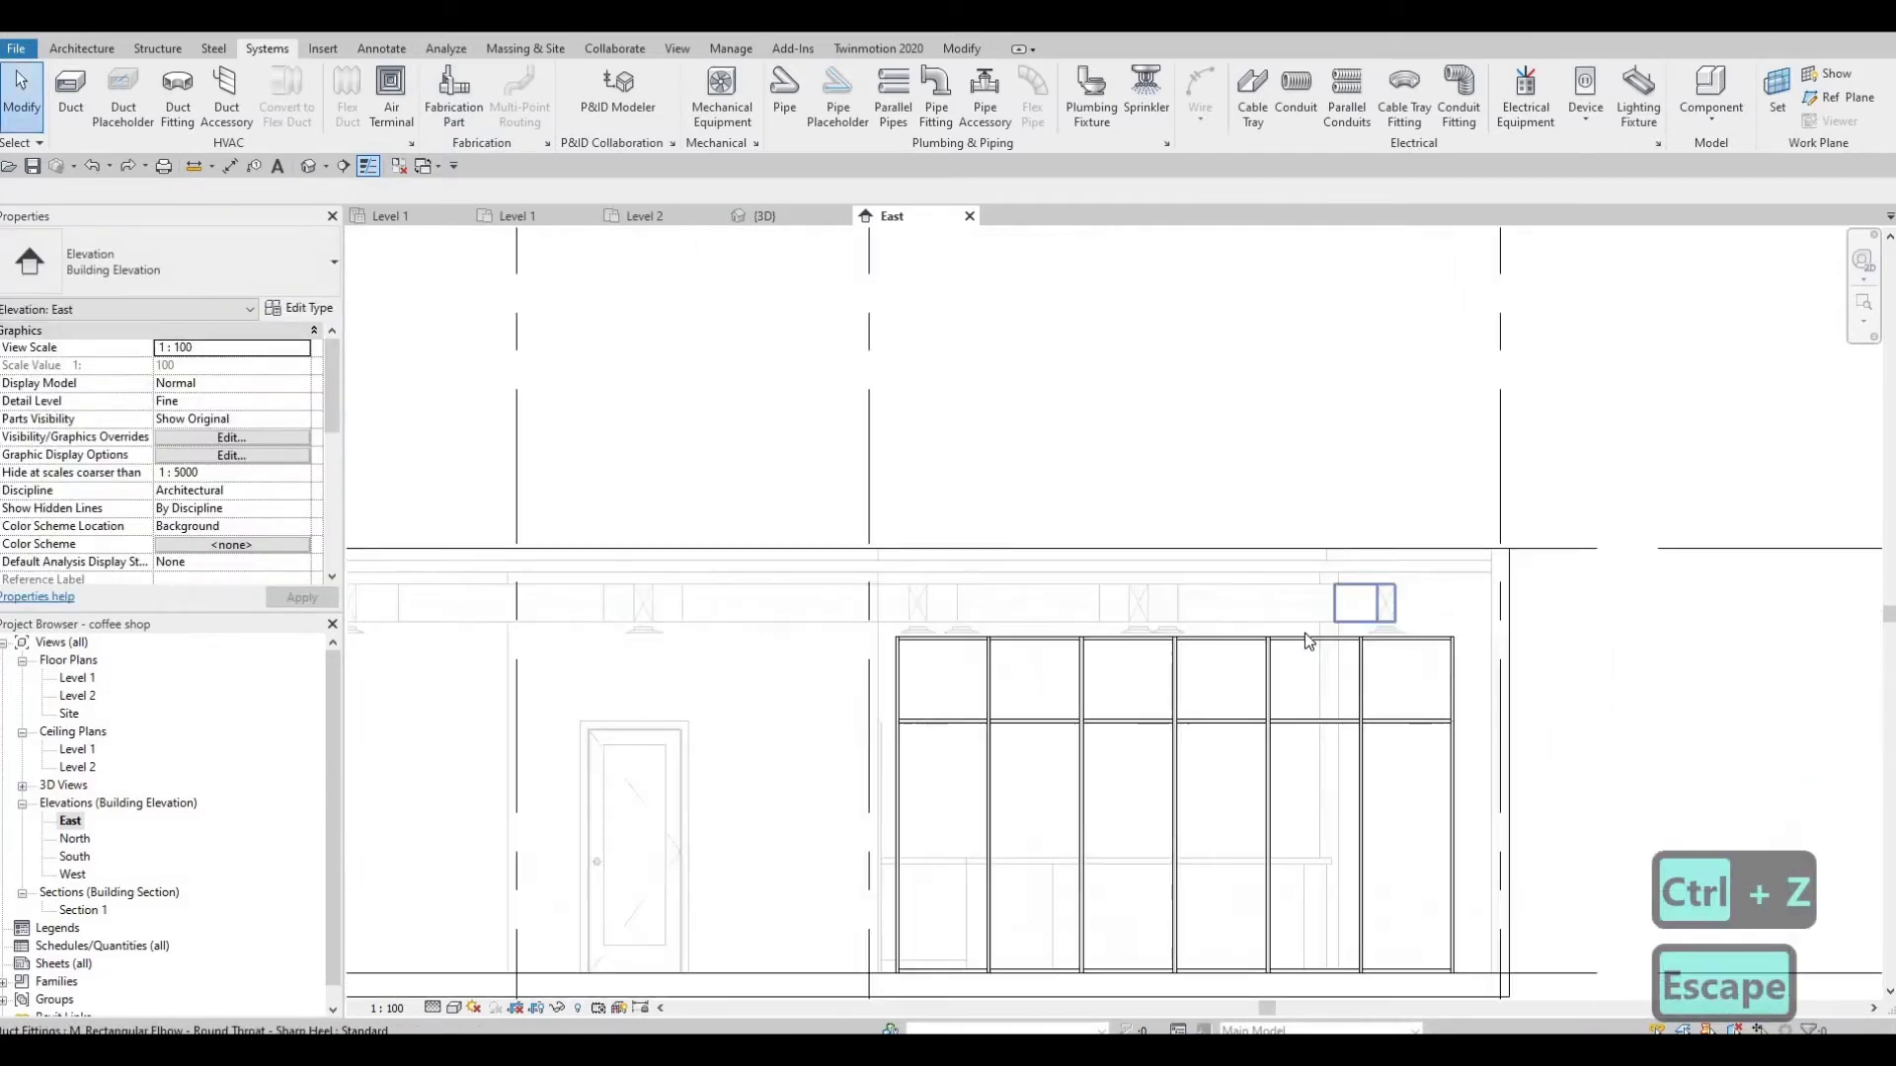
{"action": "scroll", "coordinate": [1309, 640], "scroll_direction": "up", "scroll_amount": 5}
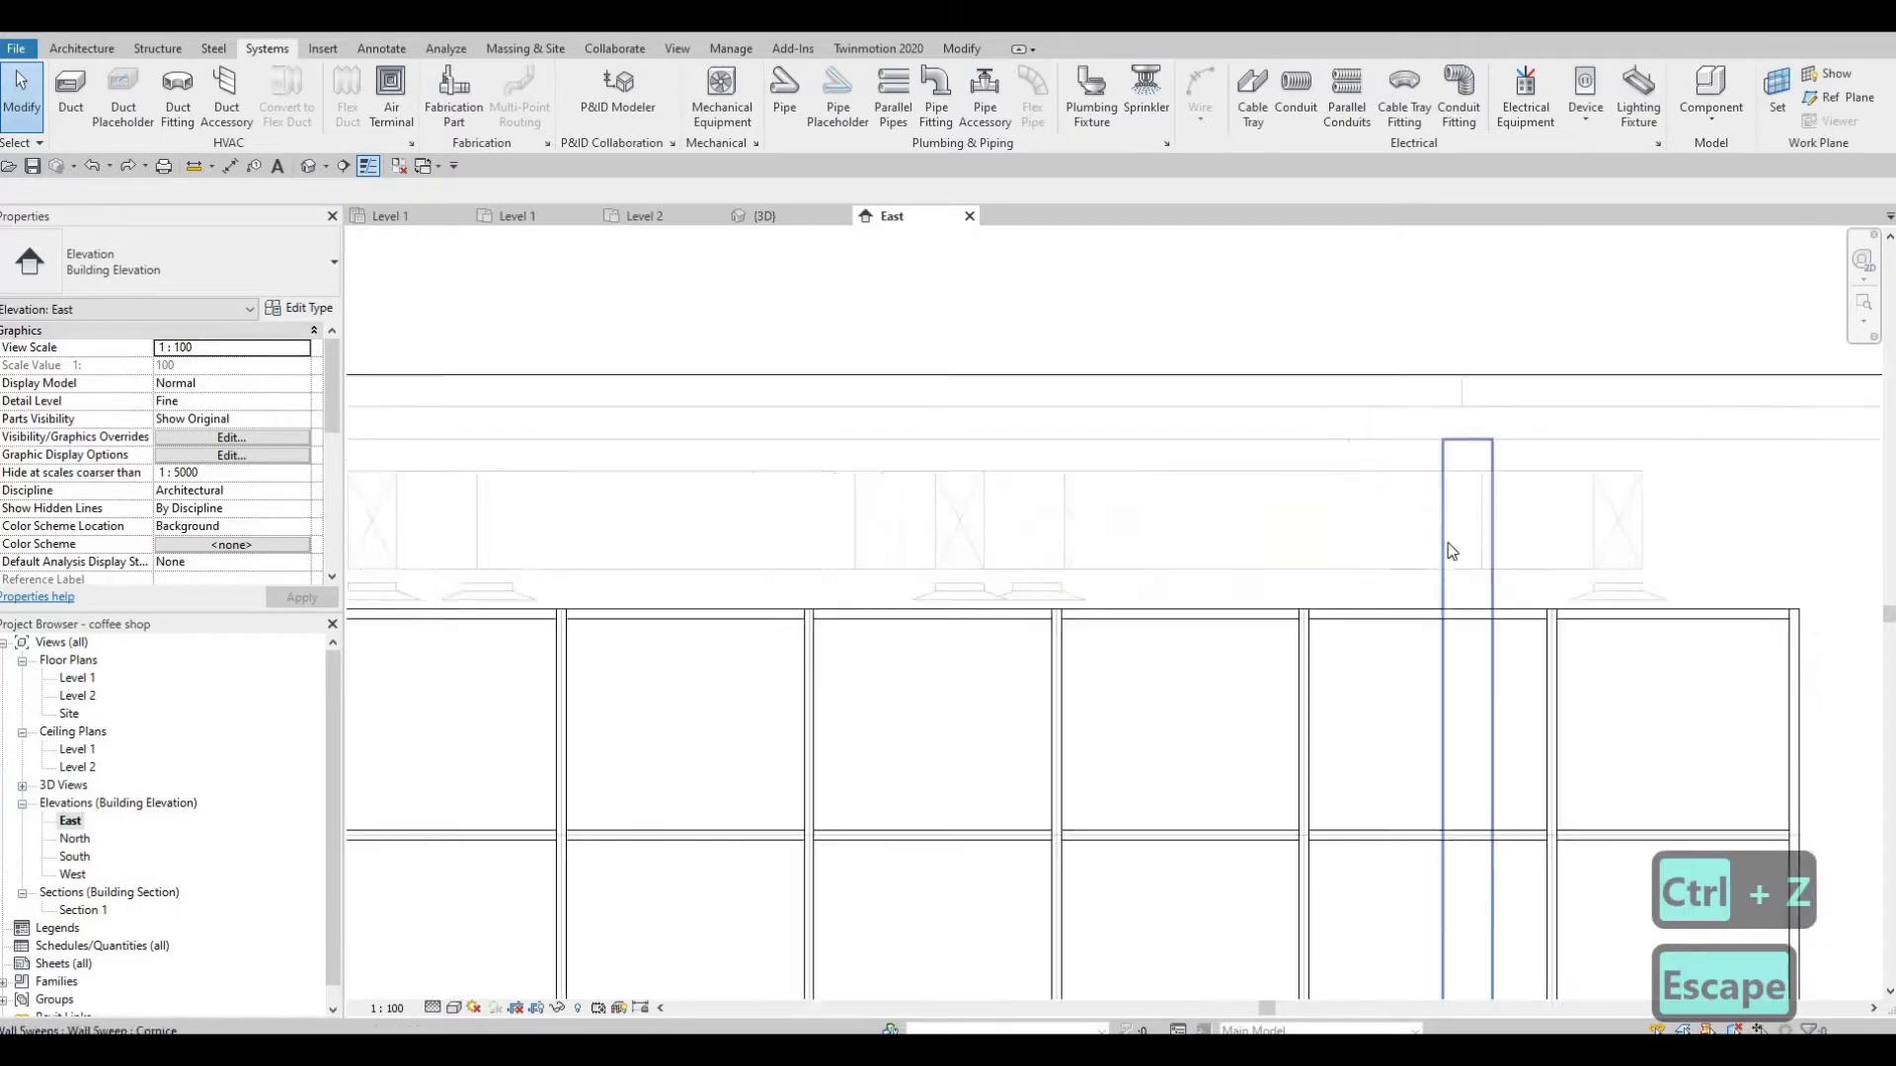
{"action": "key", "text": "Escape"}
{"action": "scroll", "coordinate": [1396, 583], "scroll_direction": "down", "scroll_amount": 5}
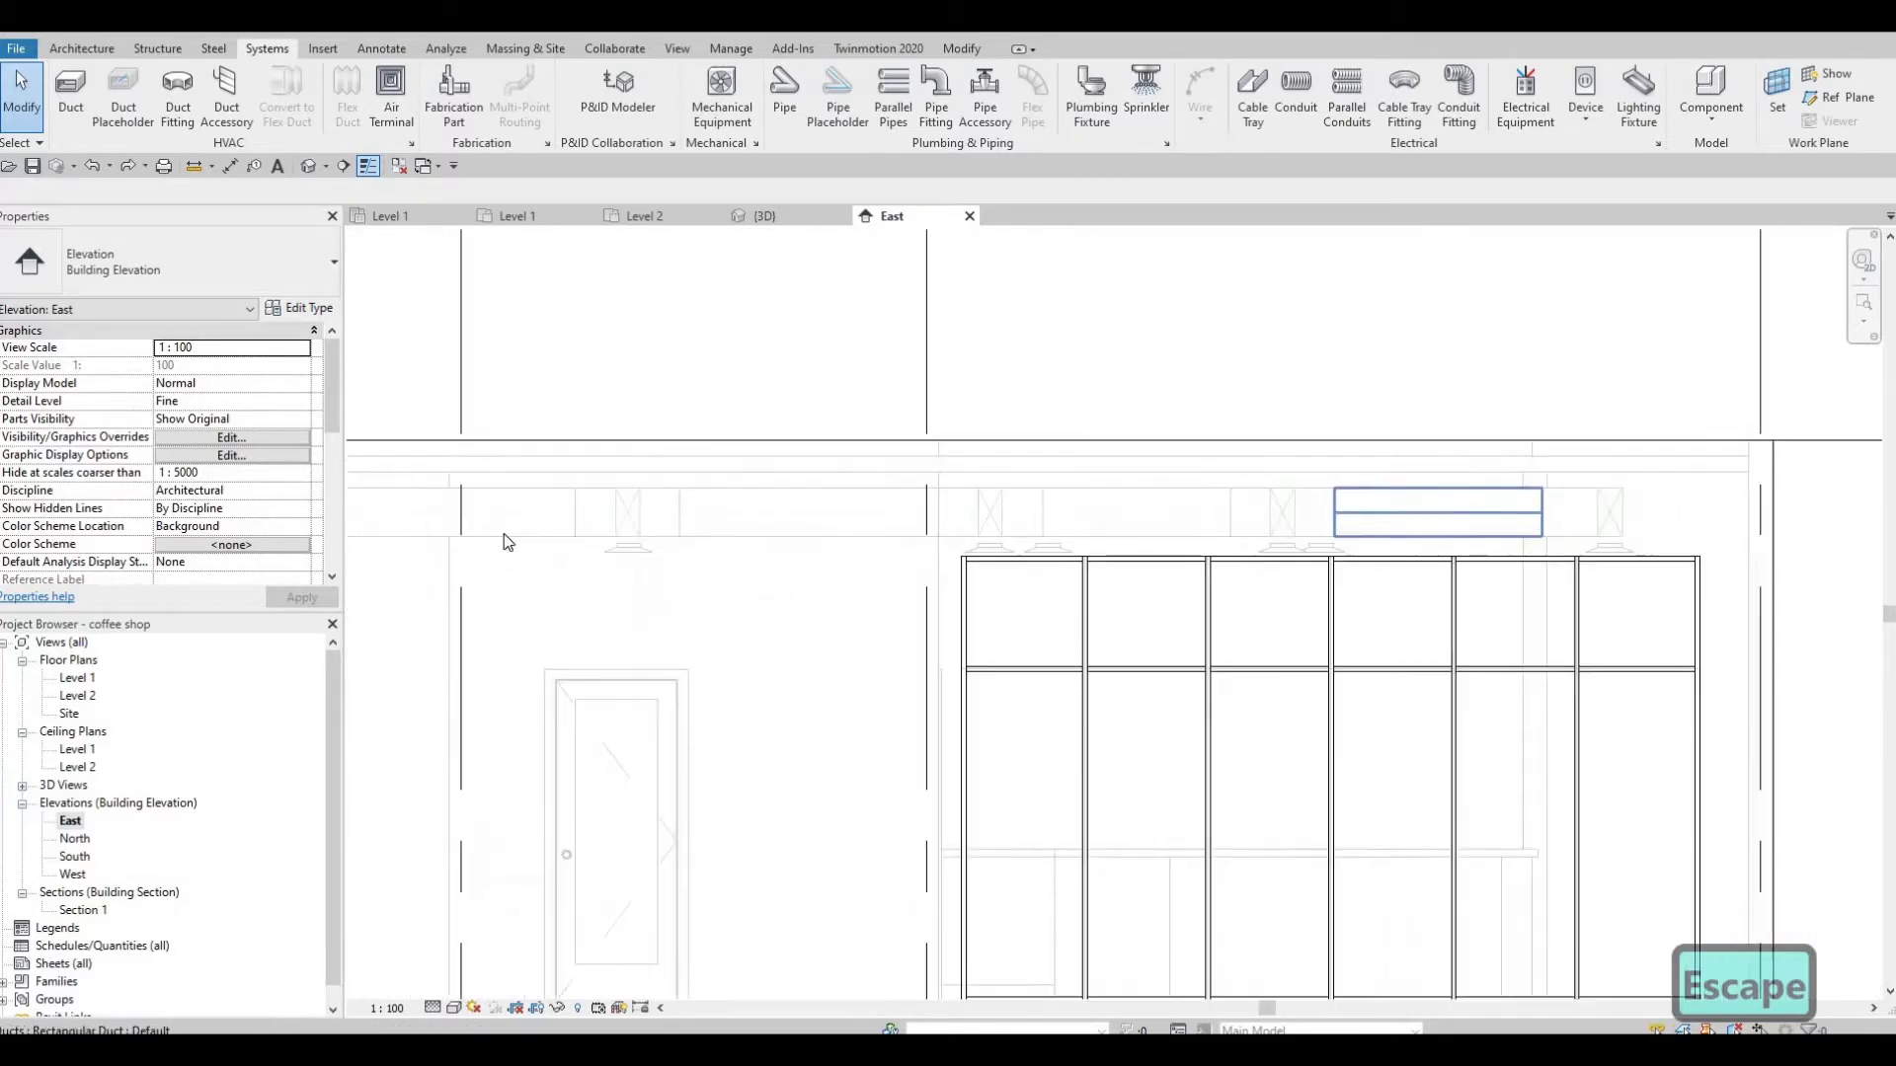
Step: In the 3D view, connect the right main duct's end branch at the rear corner to its diffuser with a 150 mm round flex duct
{"action": "left_click", "coordinate": [309, 167]}
{"action": "middle_click_drag", "start_coordinate": [971, 656], "coordinate": [1092, 756], "text": "shift"}
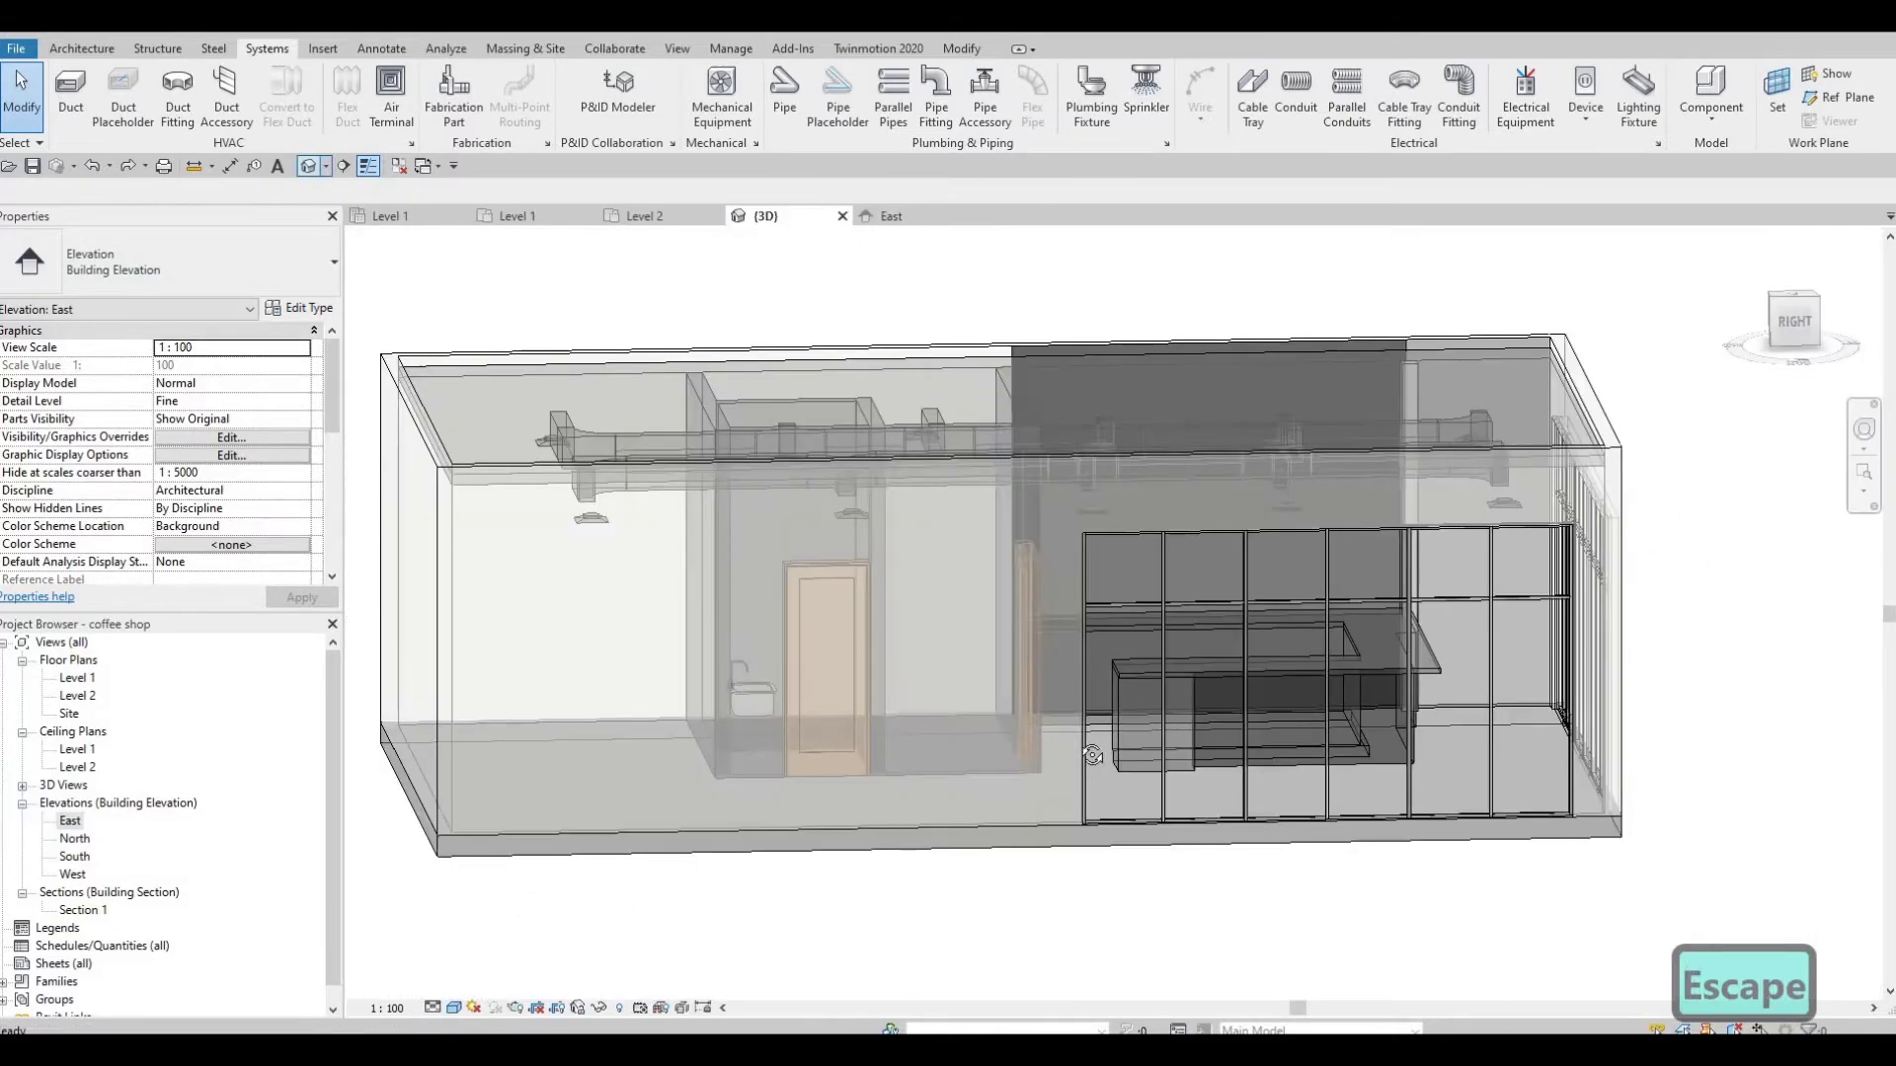
{"action": "middle_click_drag", "start_coordinate": [802, 464], "coordinate": [995, 603], "text": "shift"}
{"action": "scroll", "coordinate": [1211, 582], "scroll_direction": "up", "scroll_amount": 4}
{"action": "scroll", "coordinate": [1532, 414], "scroll_direction": "down", "scroll_amount": 2}
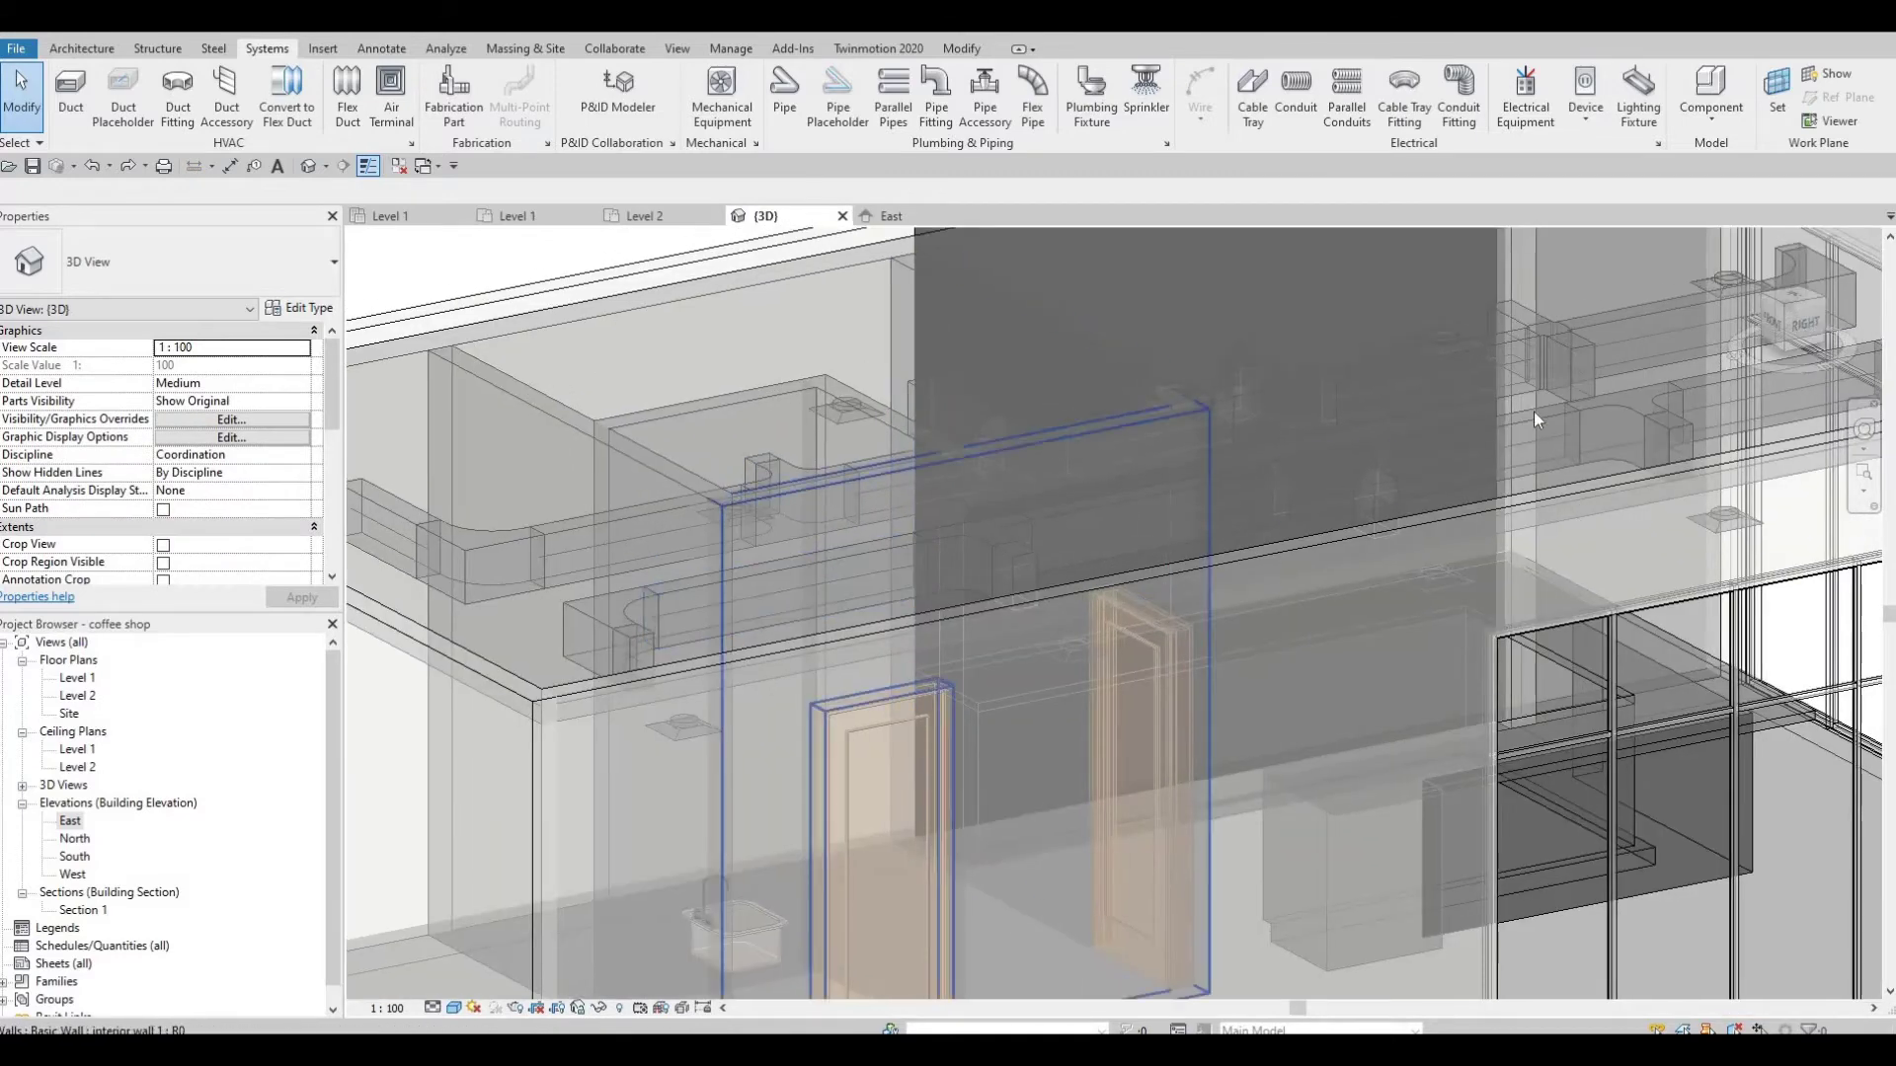
{"action": "middle_click_drag", "start_coordinate": [1532, 411], "coordinate": [1461, 483]}
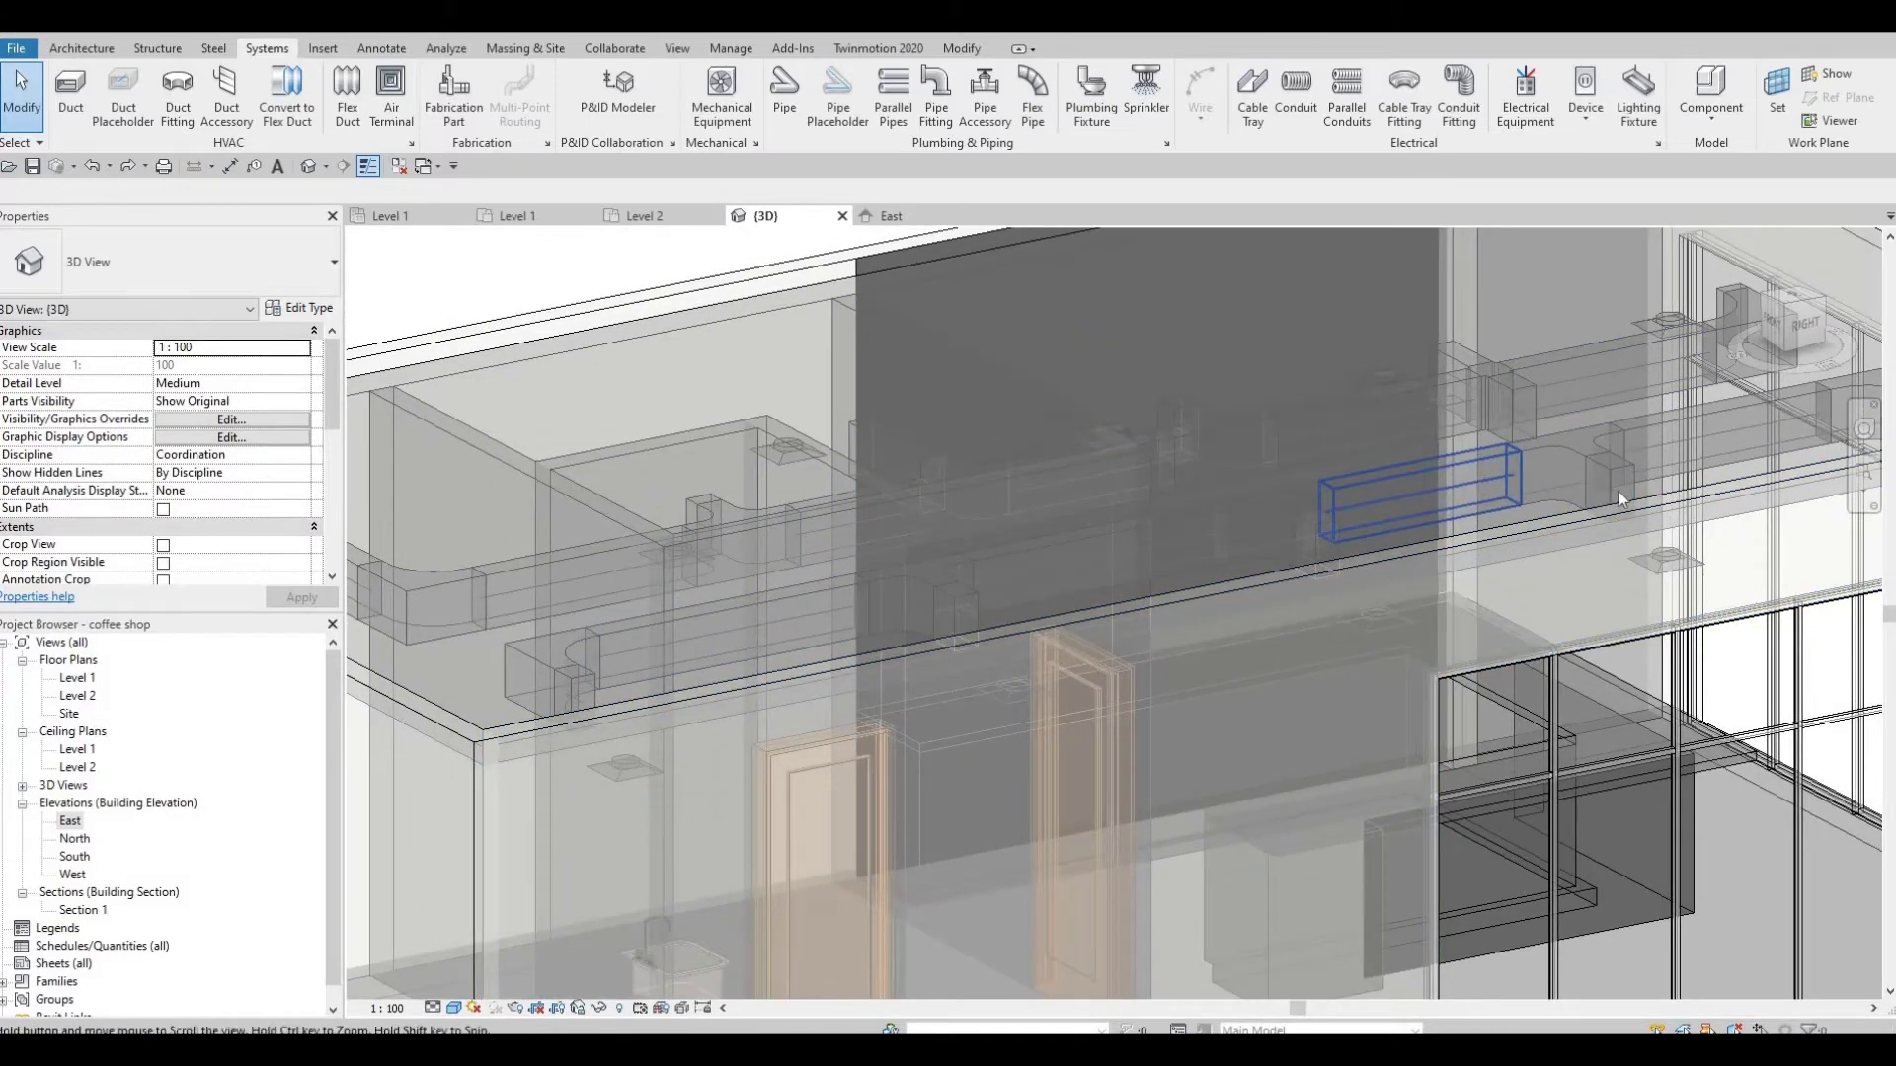
{"action": "middle_click_drag", "start_coordinate": [1620, 490], "coordinate": [991, 621], "text": "shift"}
{"action": "scroll", "coordinate": [888, 628], "scroll_direction": "up", "scroll_amount": 2}
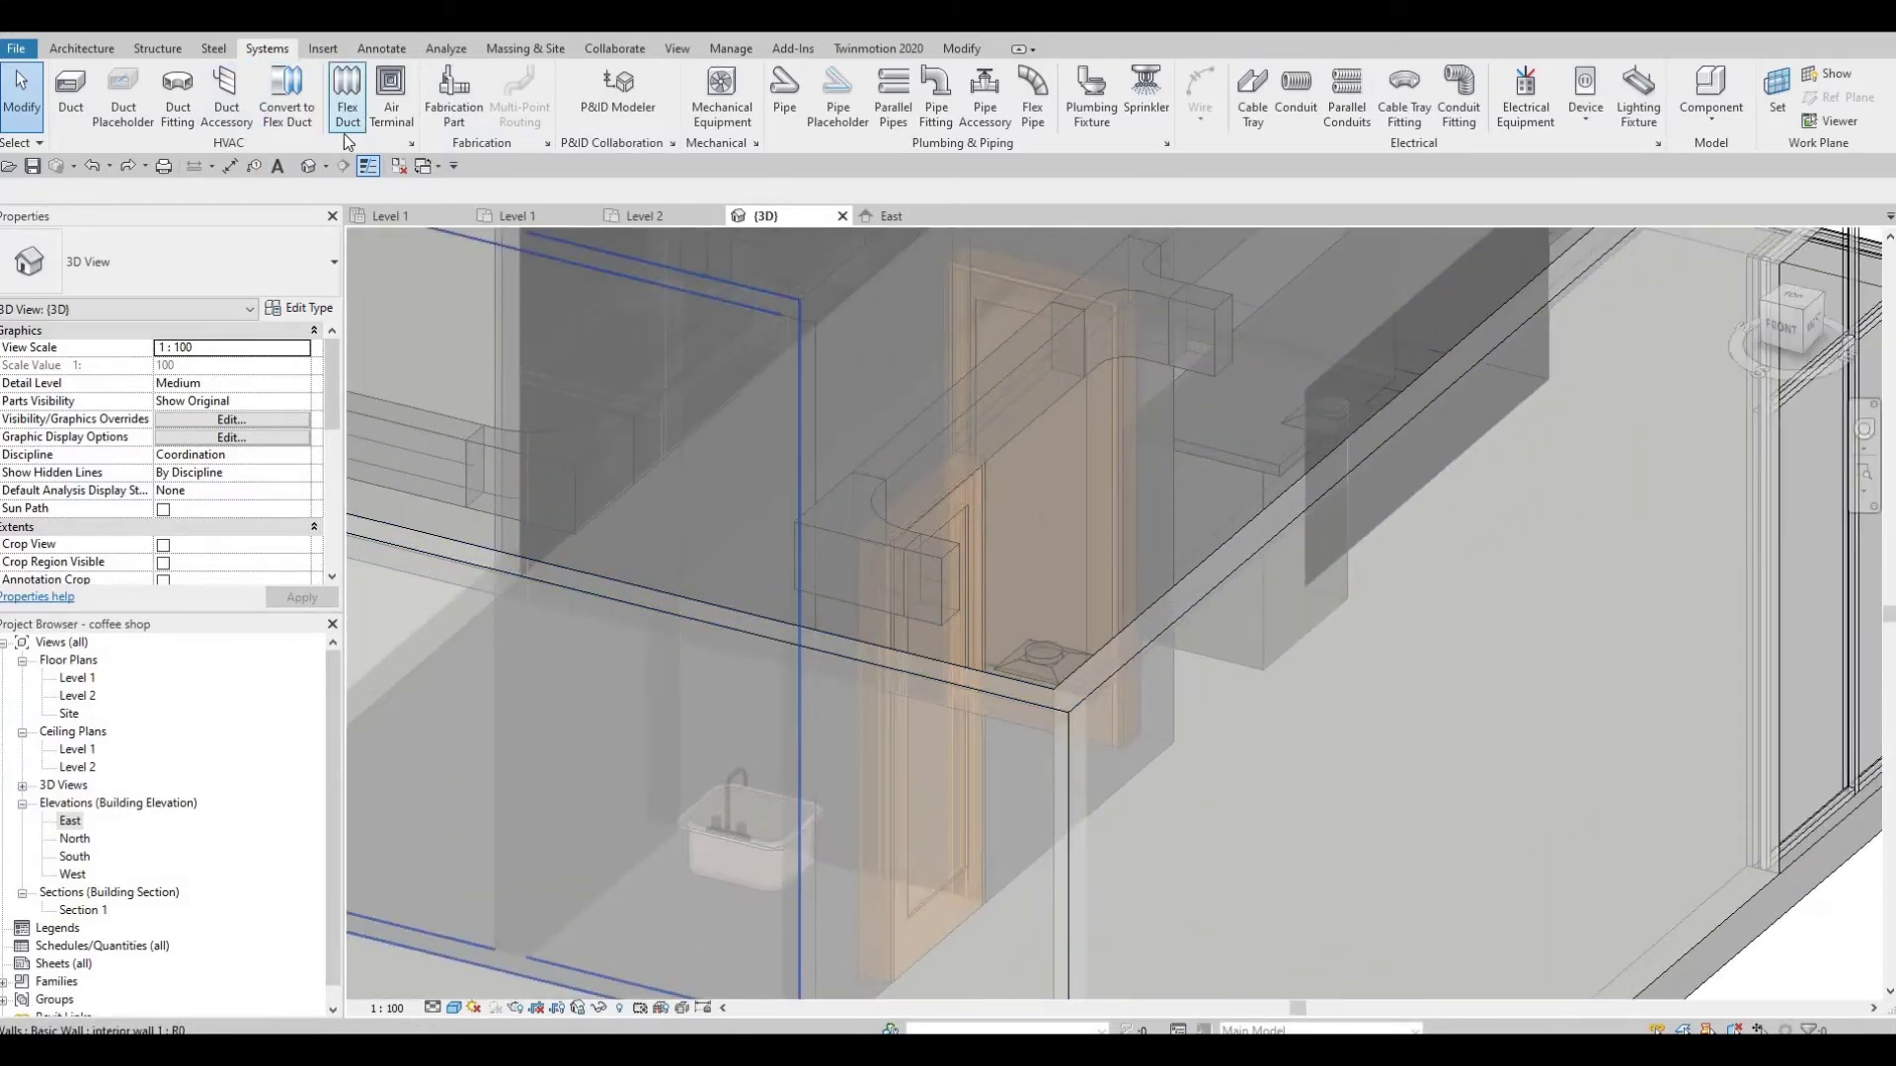
{"action": "left_click", "coordinate": [347, 99]}
{"action": "scroll", "coordinate": [938, 625], "scroll_direction": "up", "scroll_amount": 2}
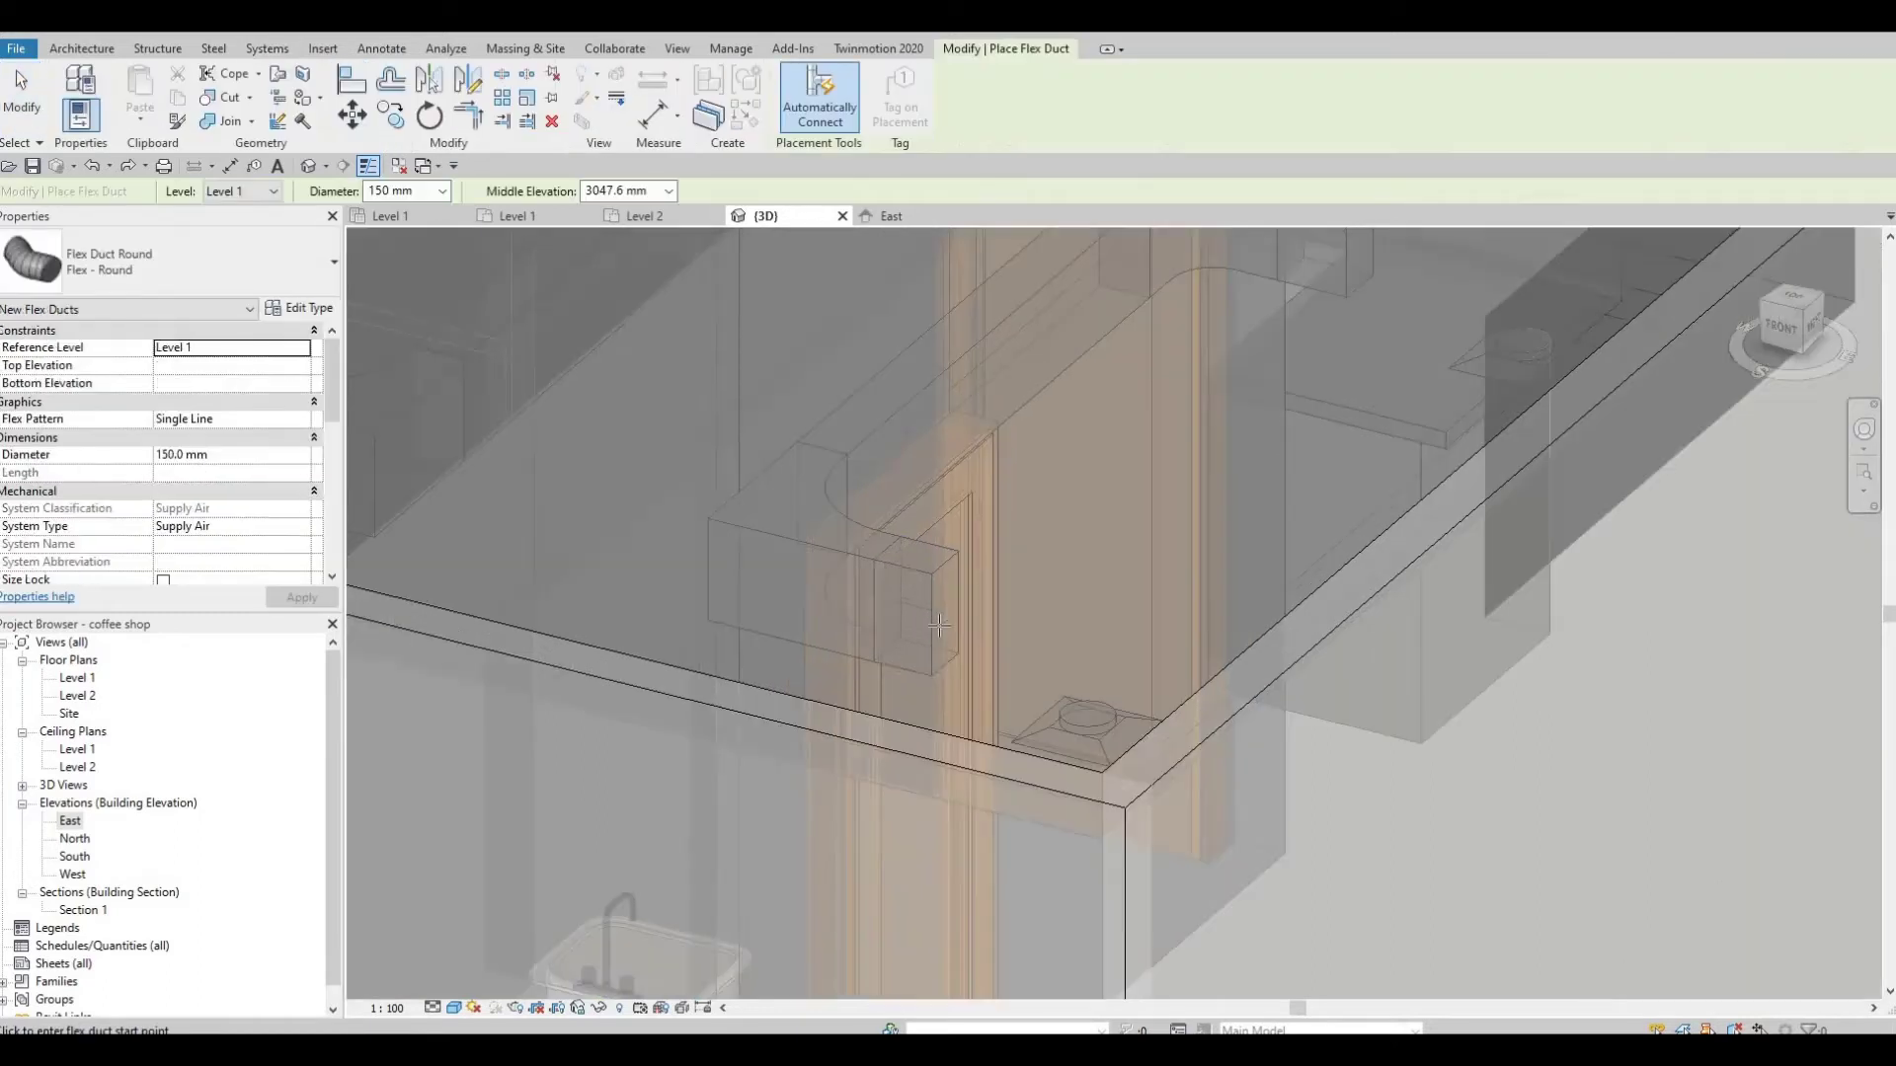
{"action": "left_click", "coordinate": [1097, 712]}
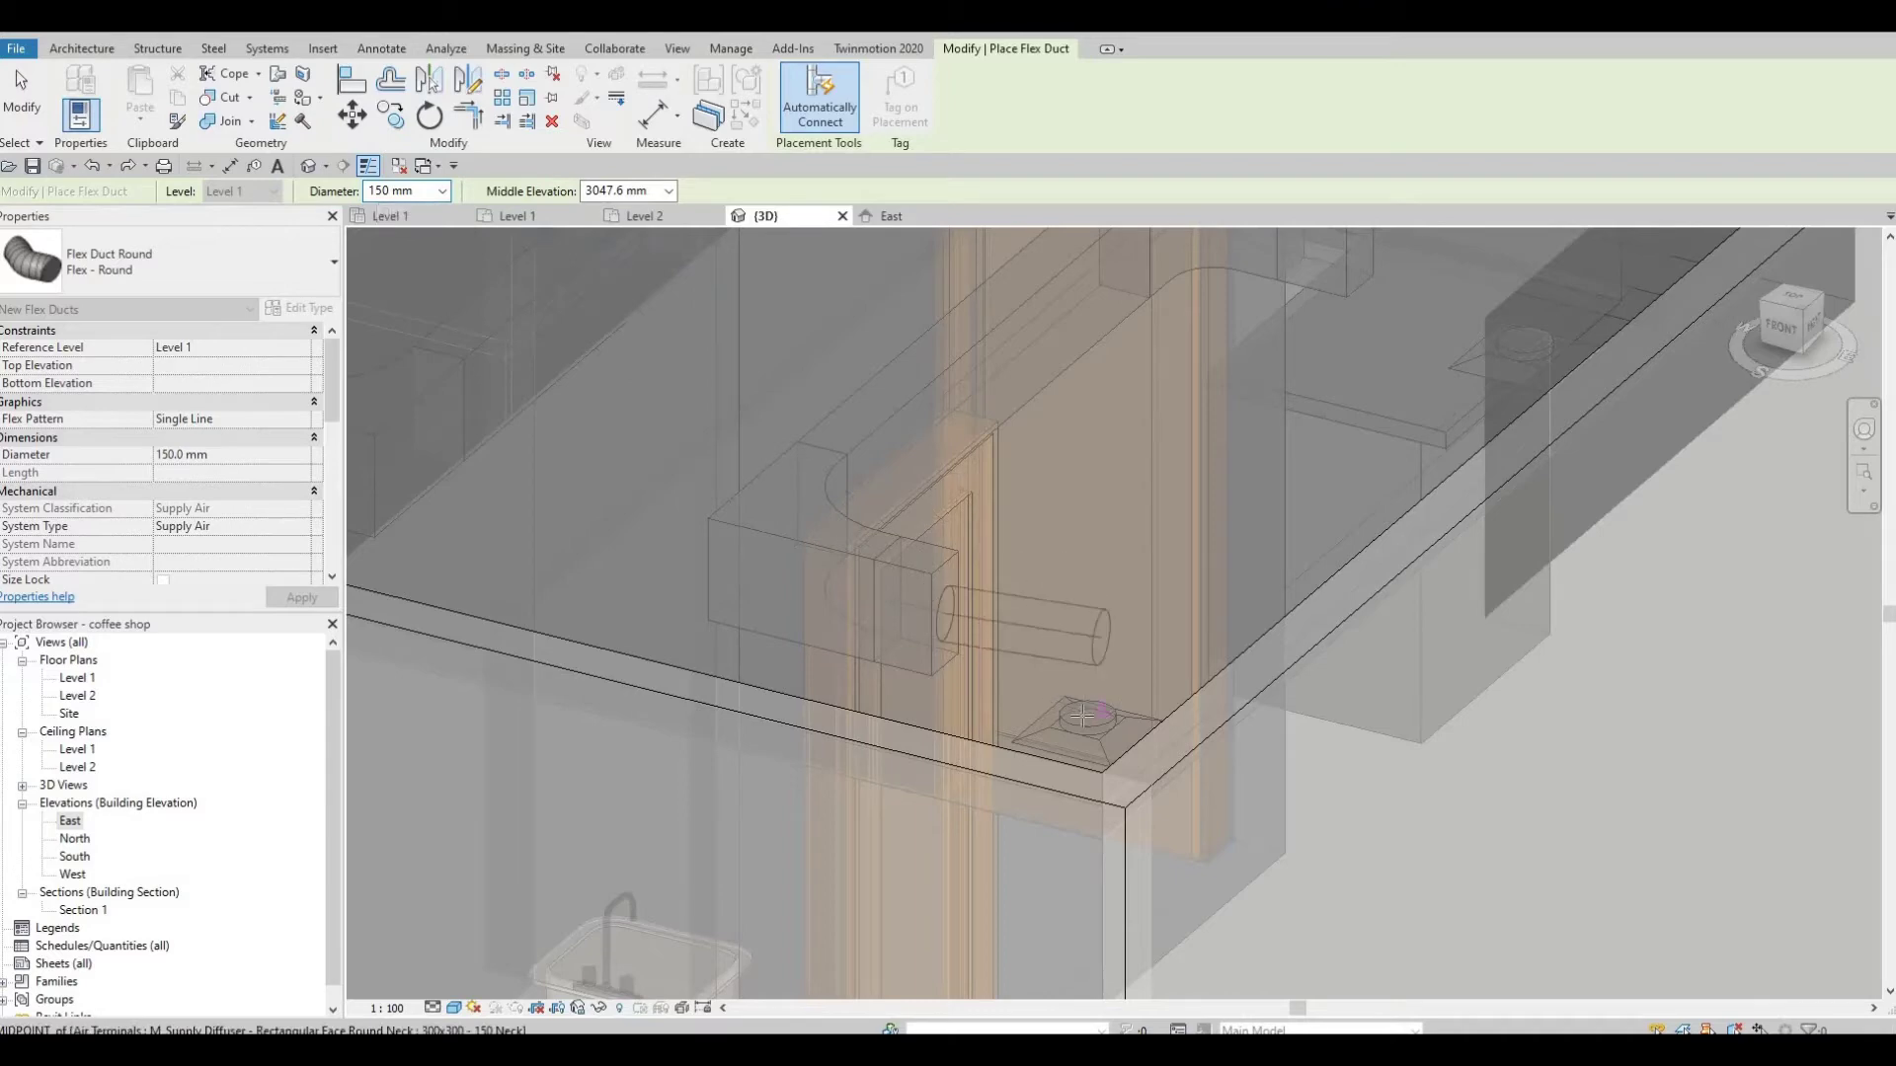
{"action": "left_click", "coordinate": [1089, 718]}
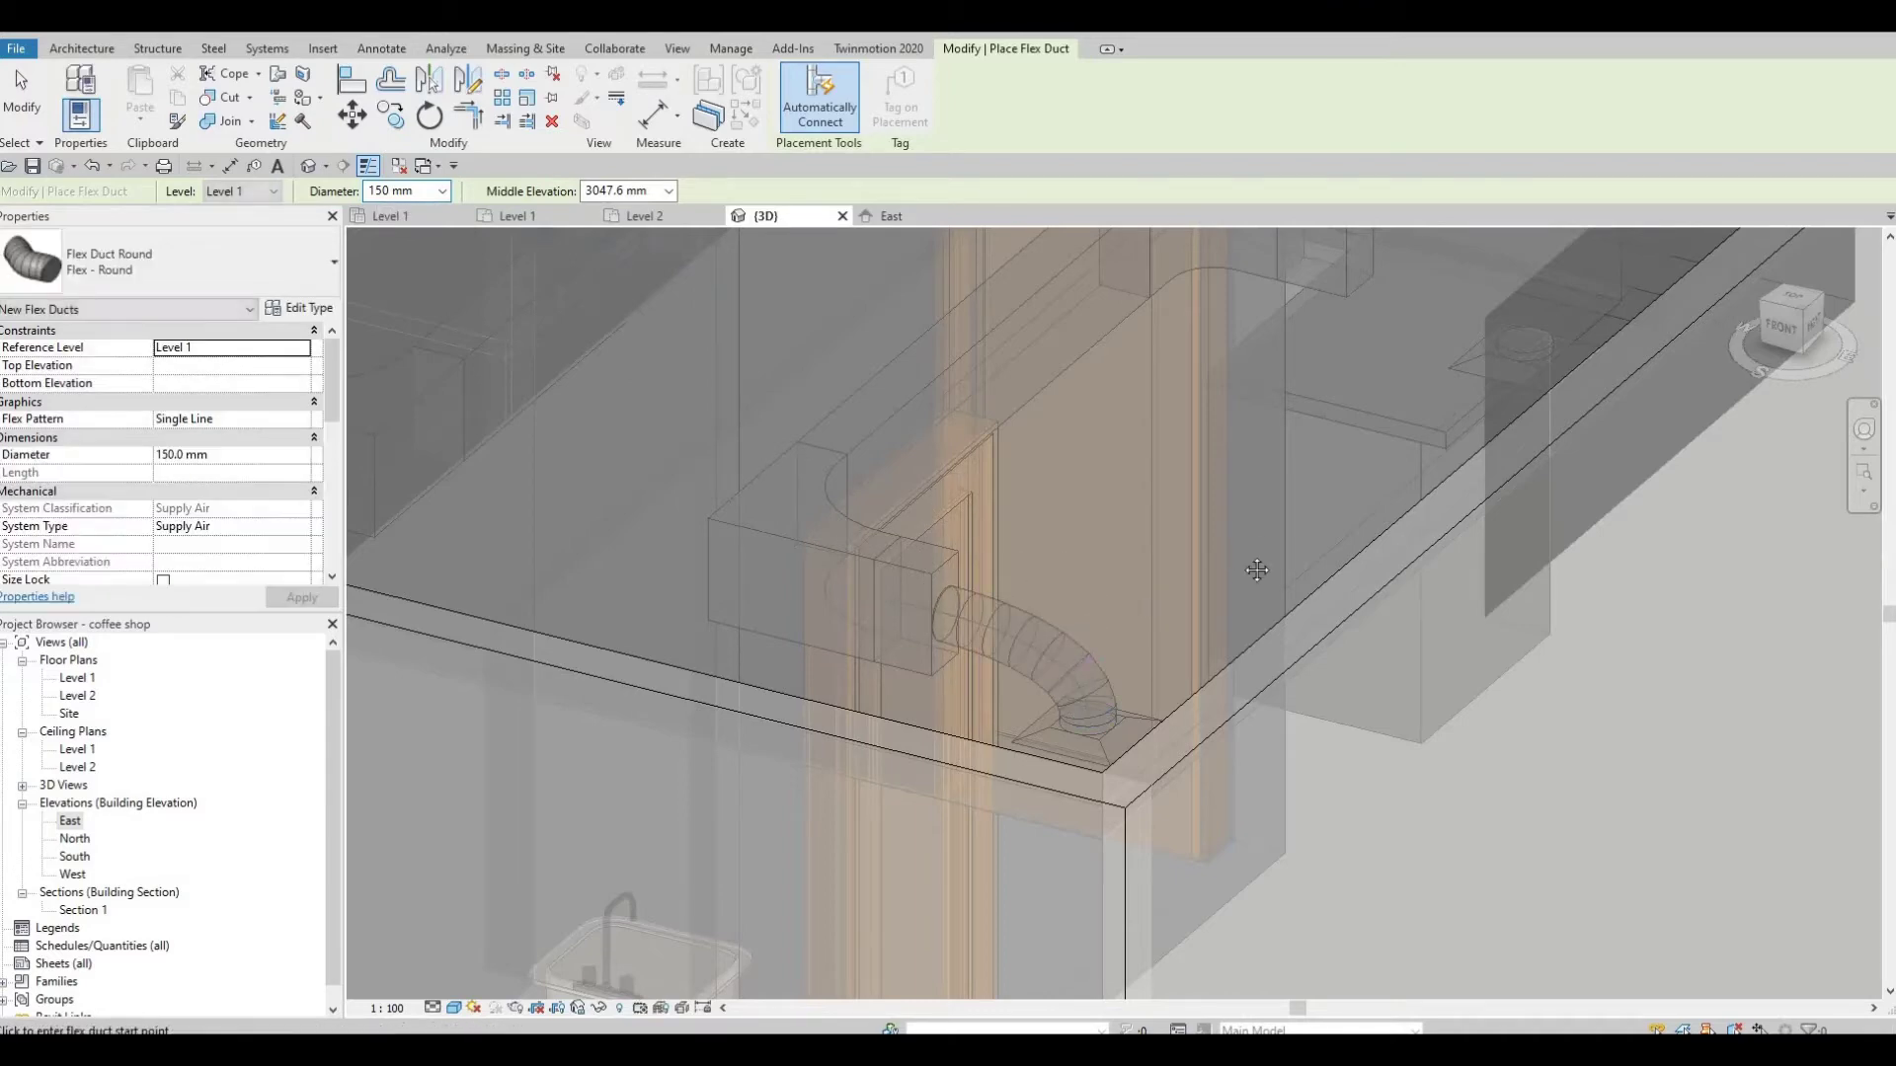
{"action": "key", "text": "Escape"}
Step: Connect the second branch from the rear corner to its ceiling diffuser with a 150 mm round flex duct
{"action": "scroll", "coordinate": [1130, 596], "scroll_direction": "down", "scroll_amount": 2}
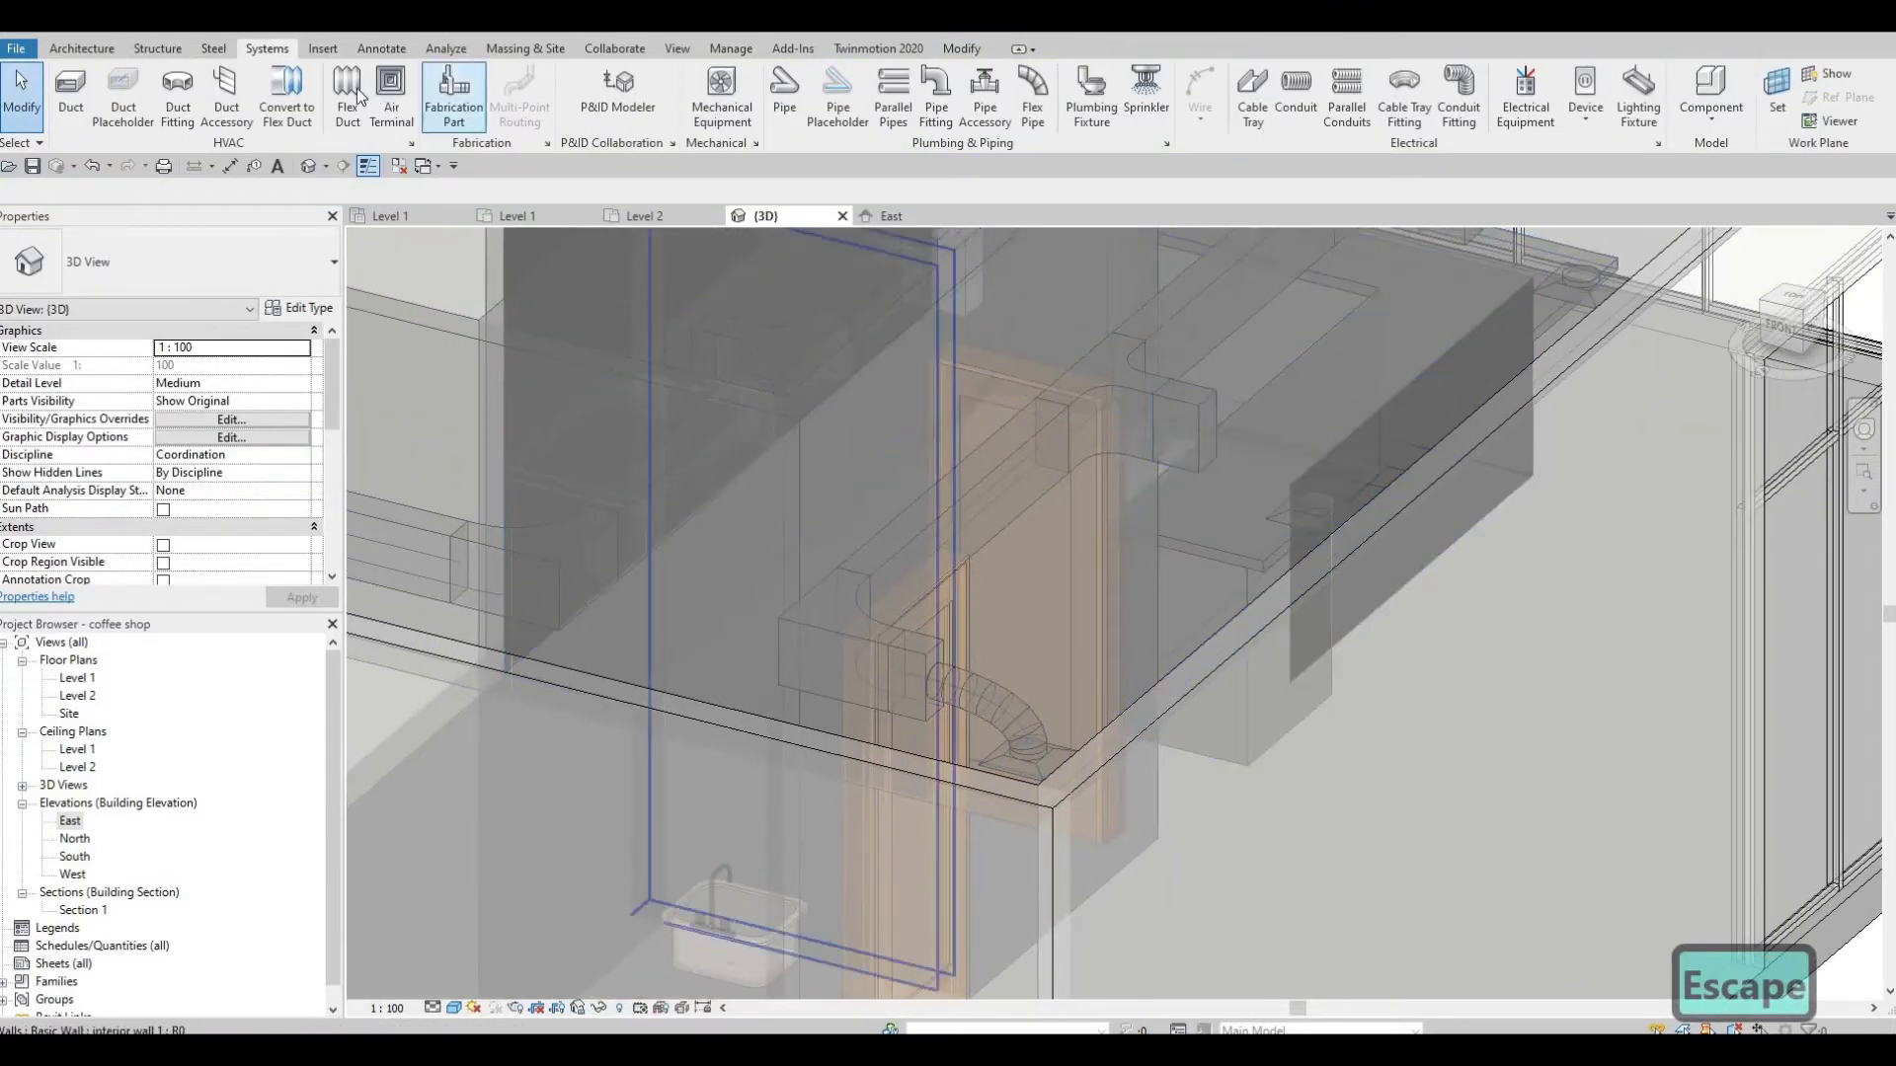
{"action": "key", "text": "f"}
{"action": "key", "text": "d"}
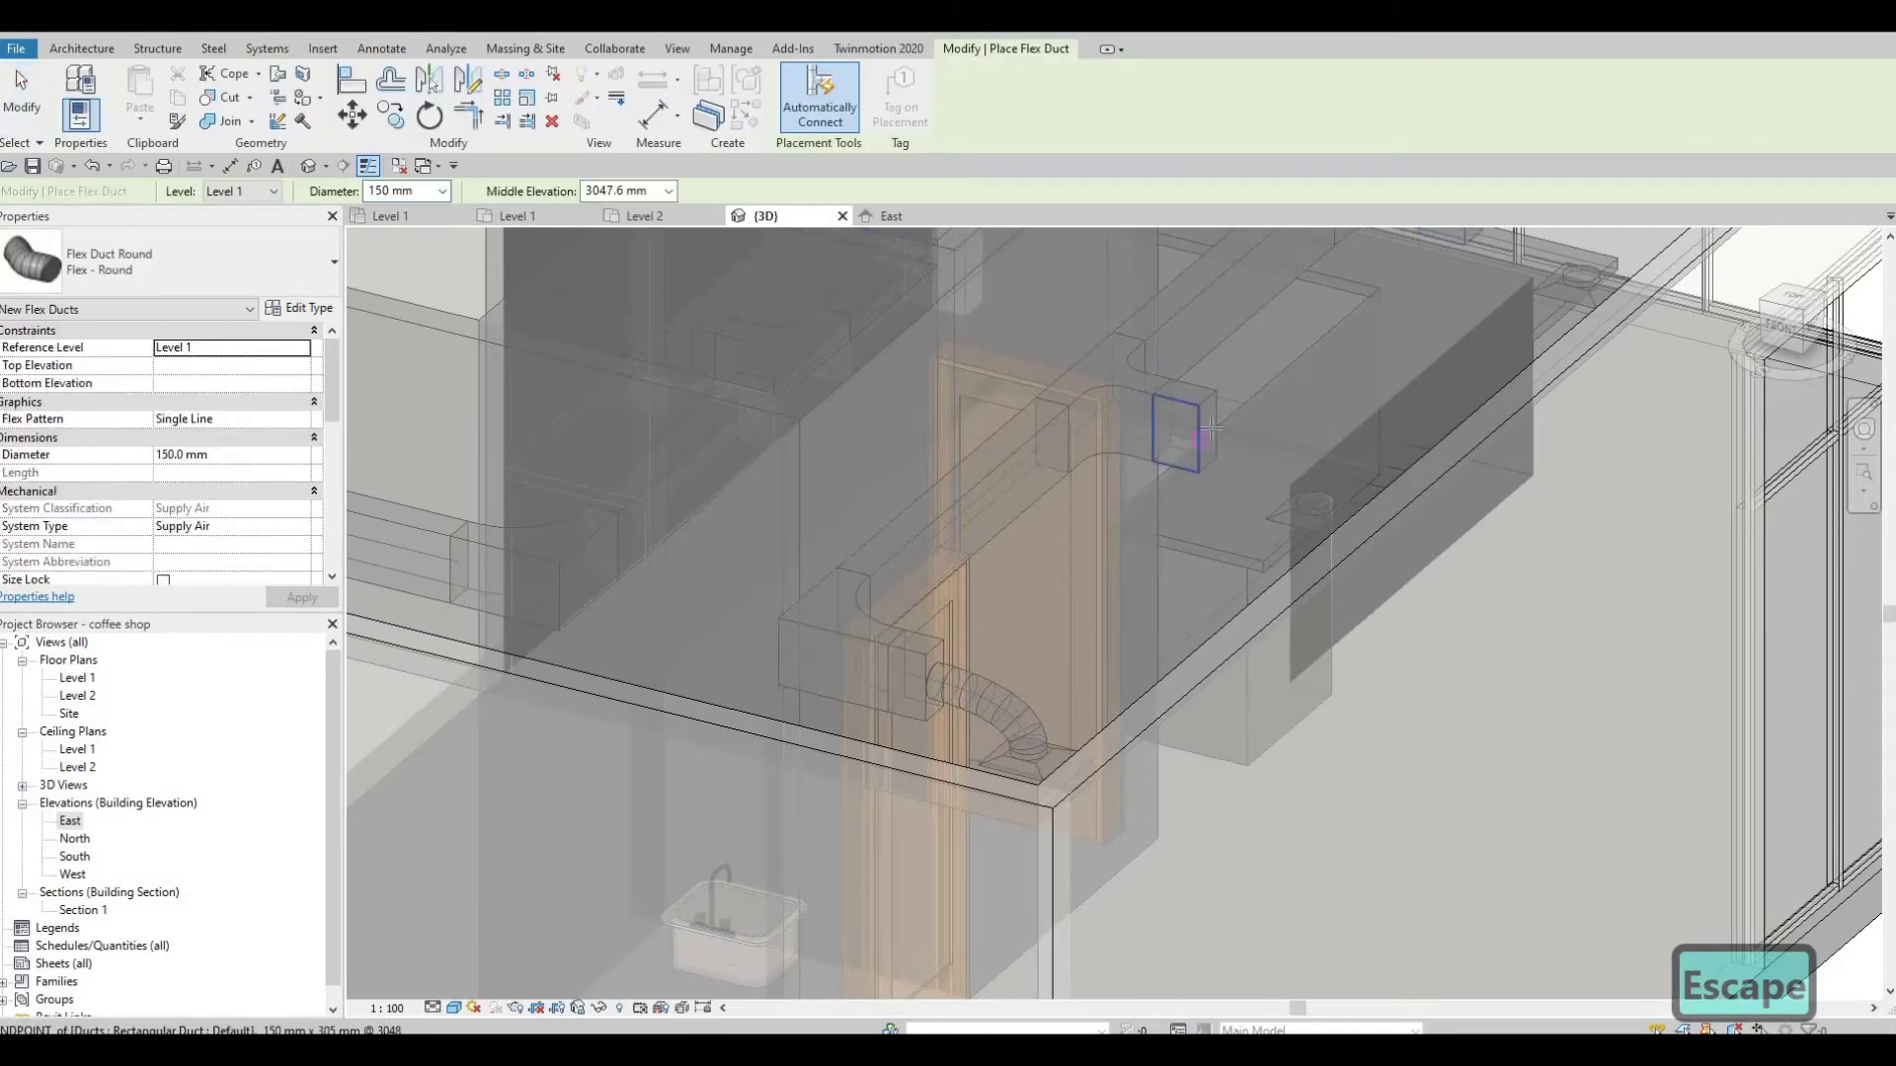
{"action": "left_click", "coordinate": [1185, 440]}
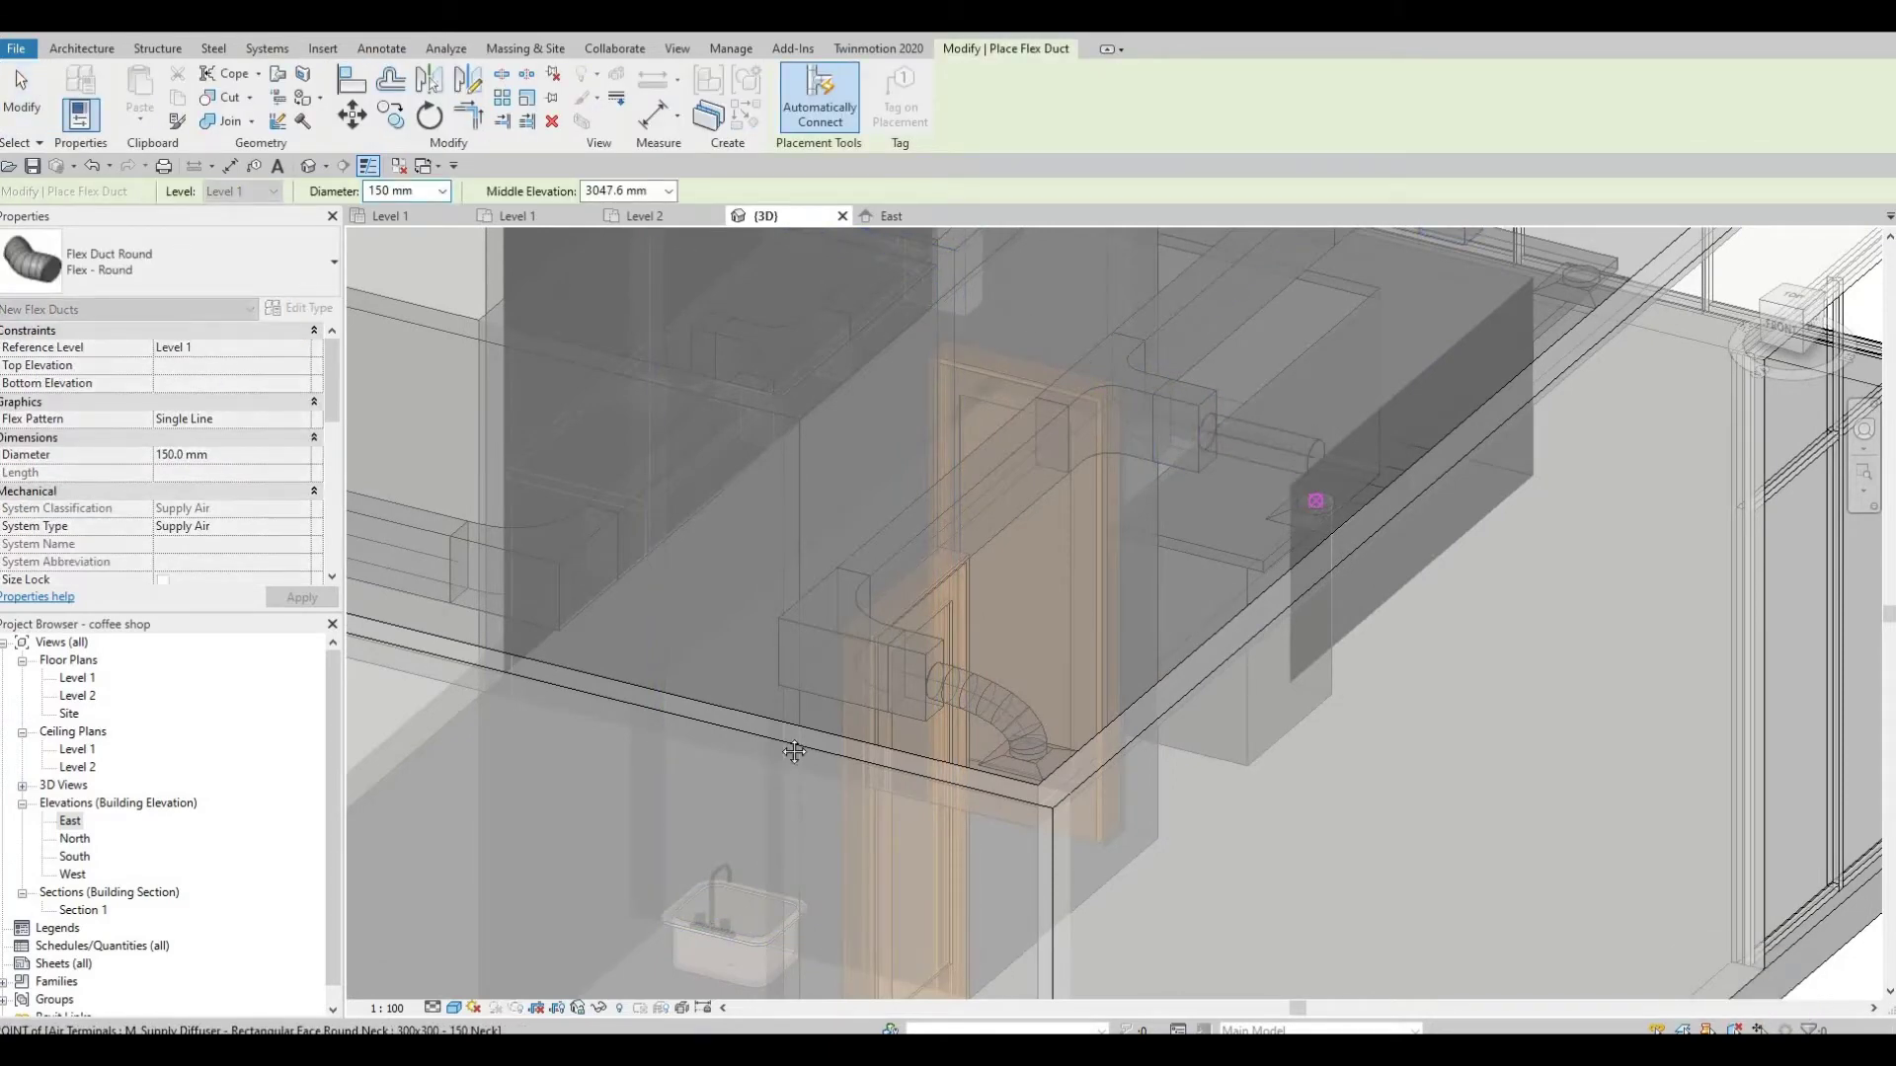
{"action": "middle_click_drag", "start_coordinate": [1312, 499], "coordinate": [885, 530], "text": "shift"}
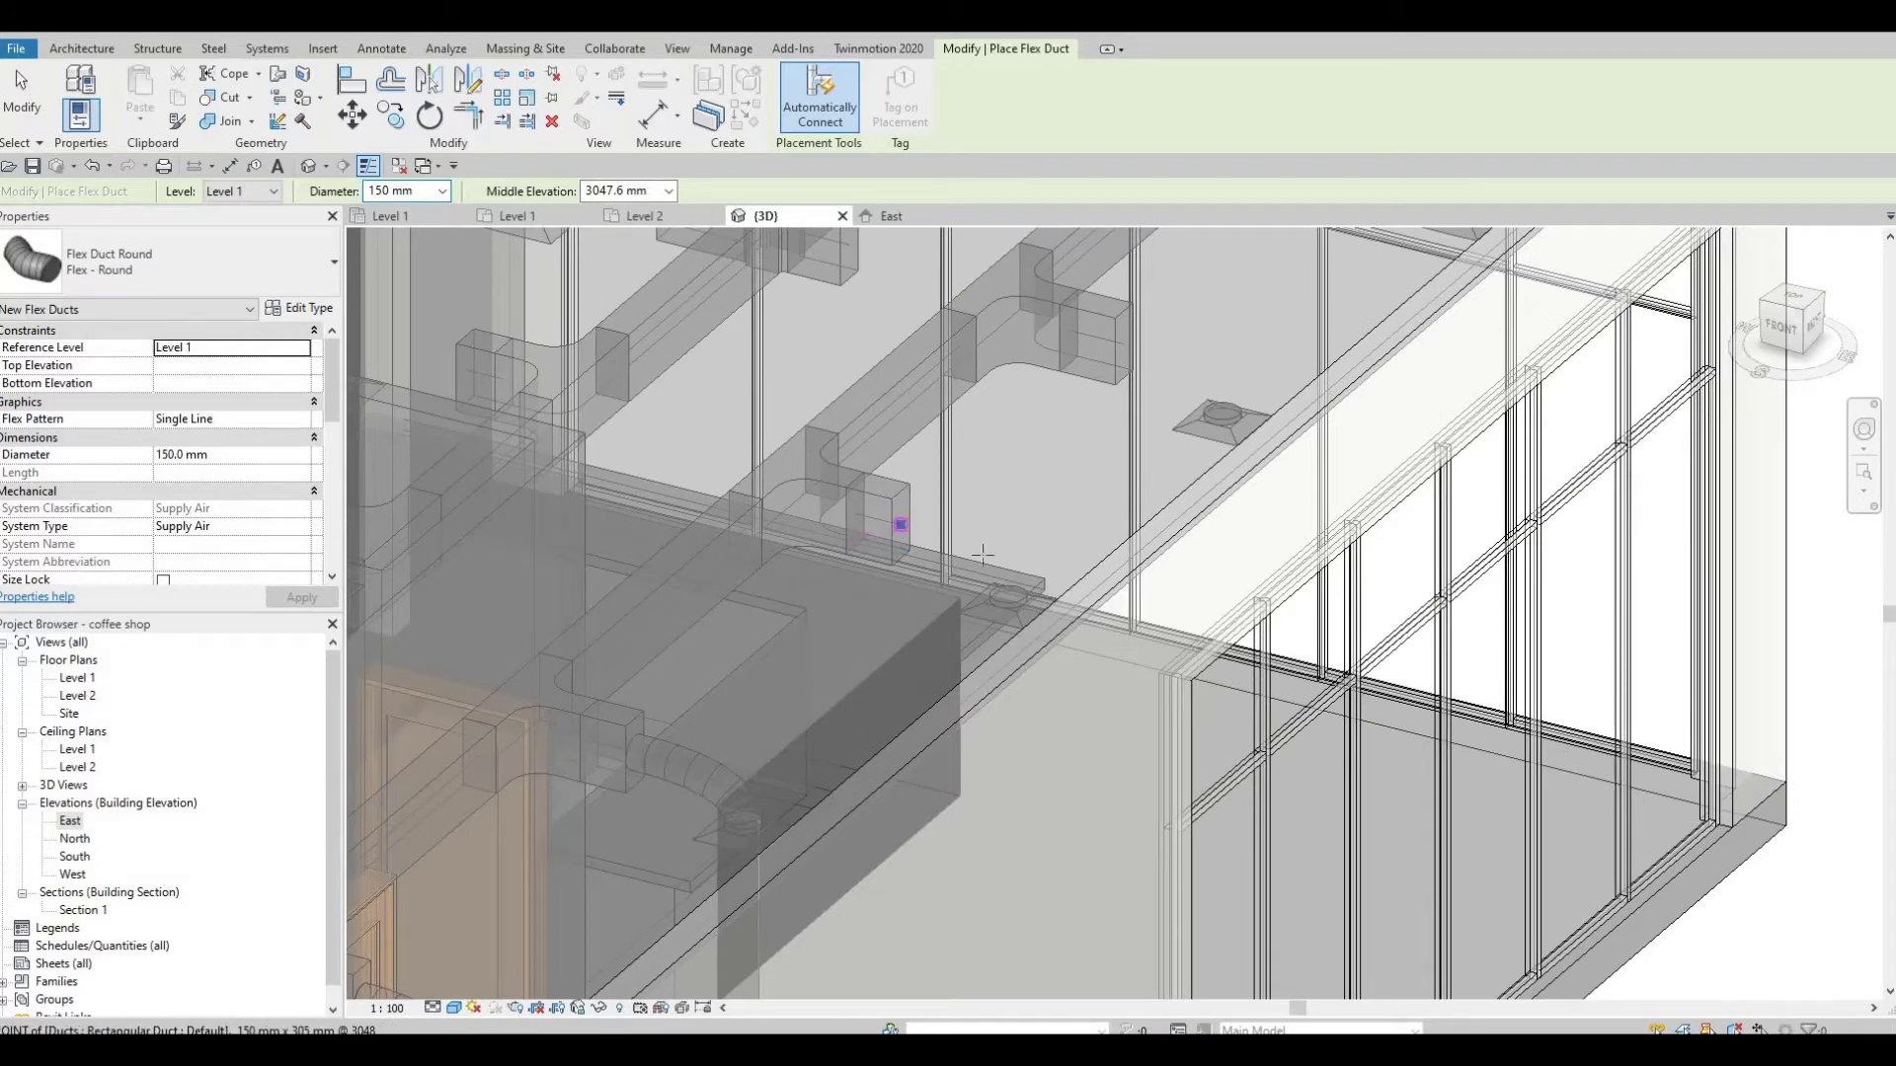
Step: Connect the third and fourth branches from the rear corner to their diffusers with 150 mm round flex ducts
{"action": "scroll", "coordinate": [1022, 582], "scroll_direction": "up", "scroll_amount": 2}
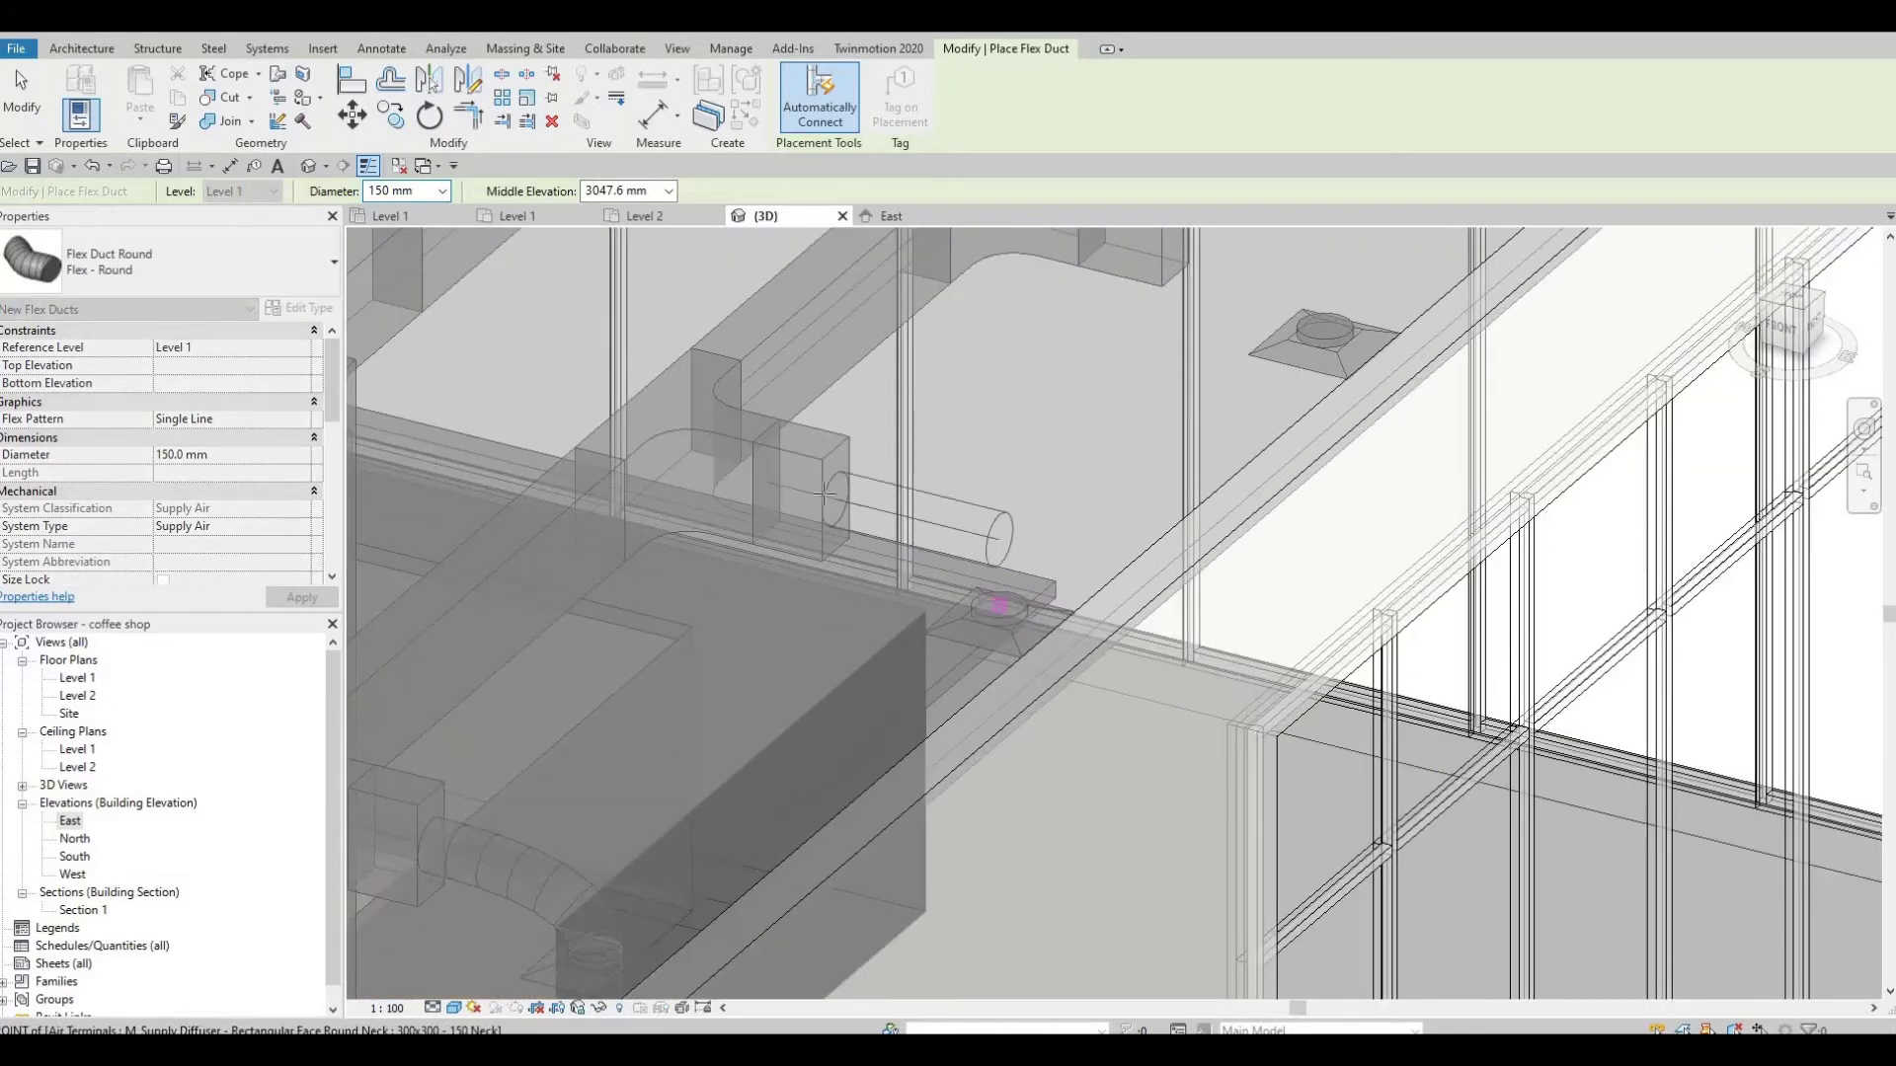
{"action": "left_click", "coordinate": [999, 605]}
{"action": "middle_click_drag", "start_coordinate": [1155, 240], "coordinate": [859, 464]}
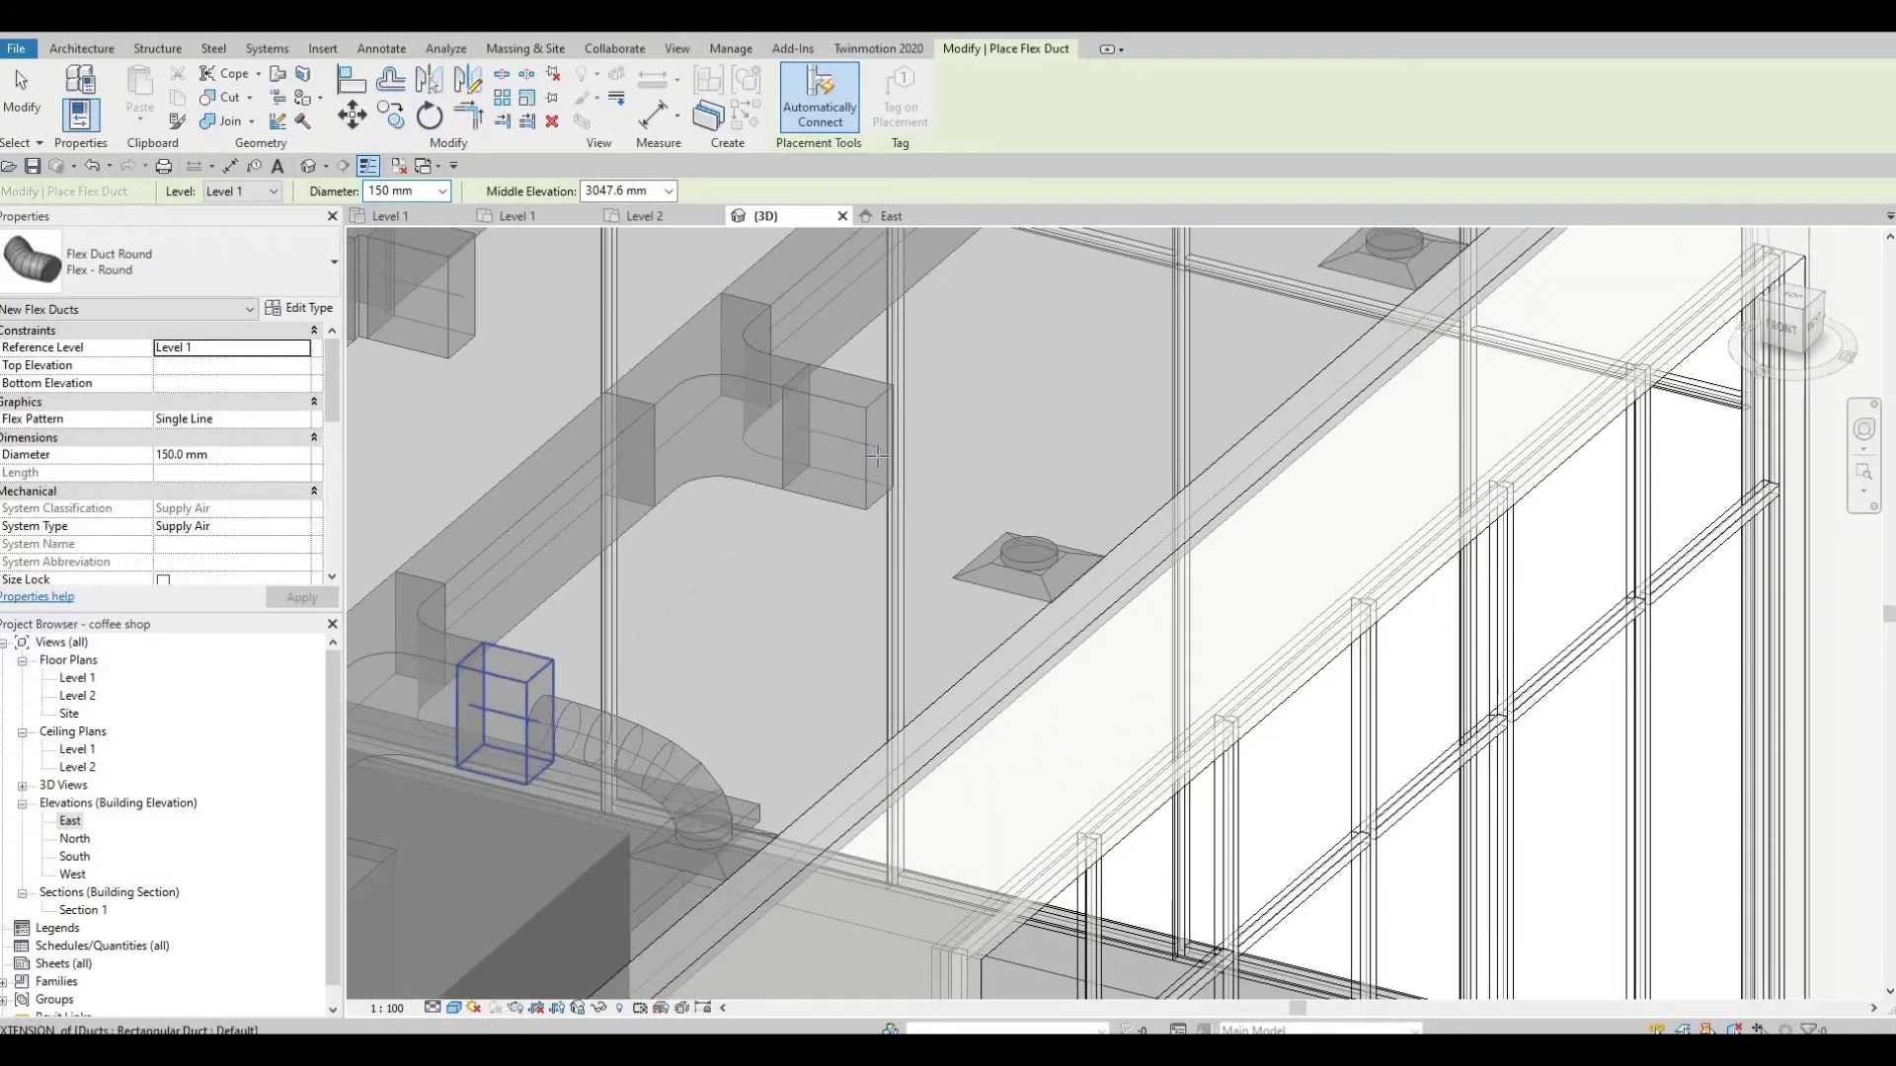
{"action": "left_click", "coordinate": [913, 456]}
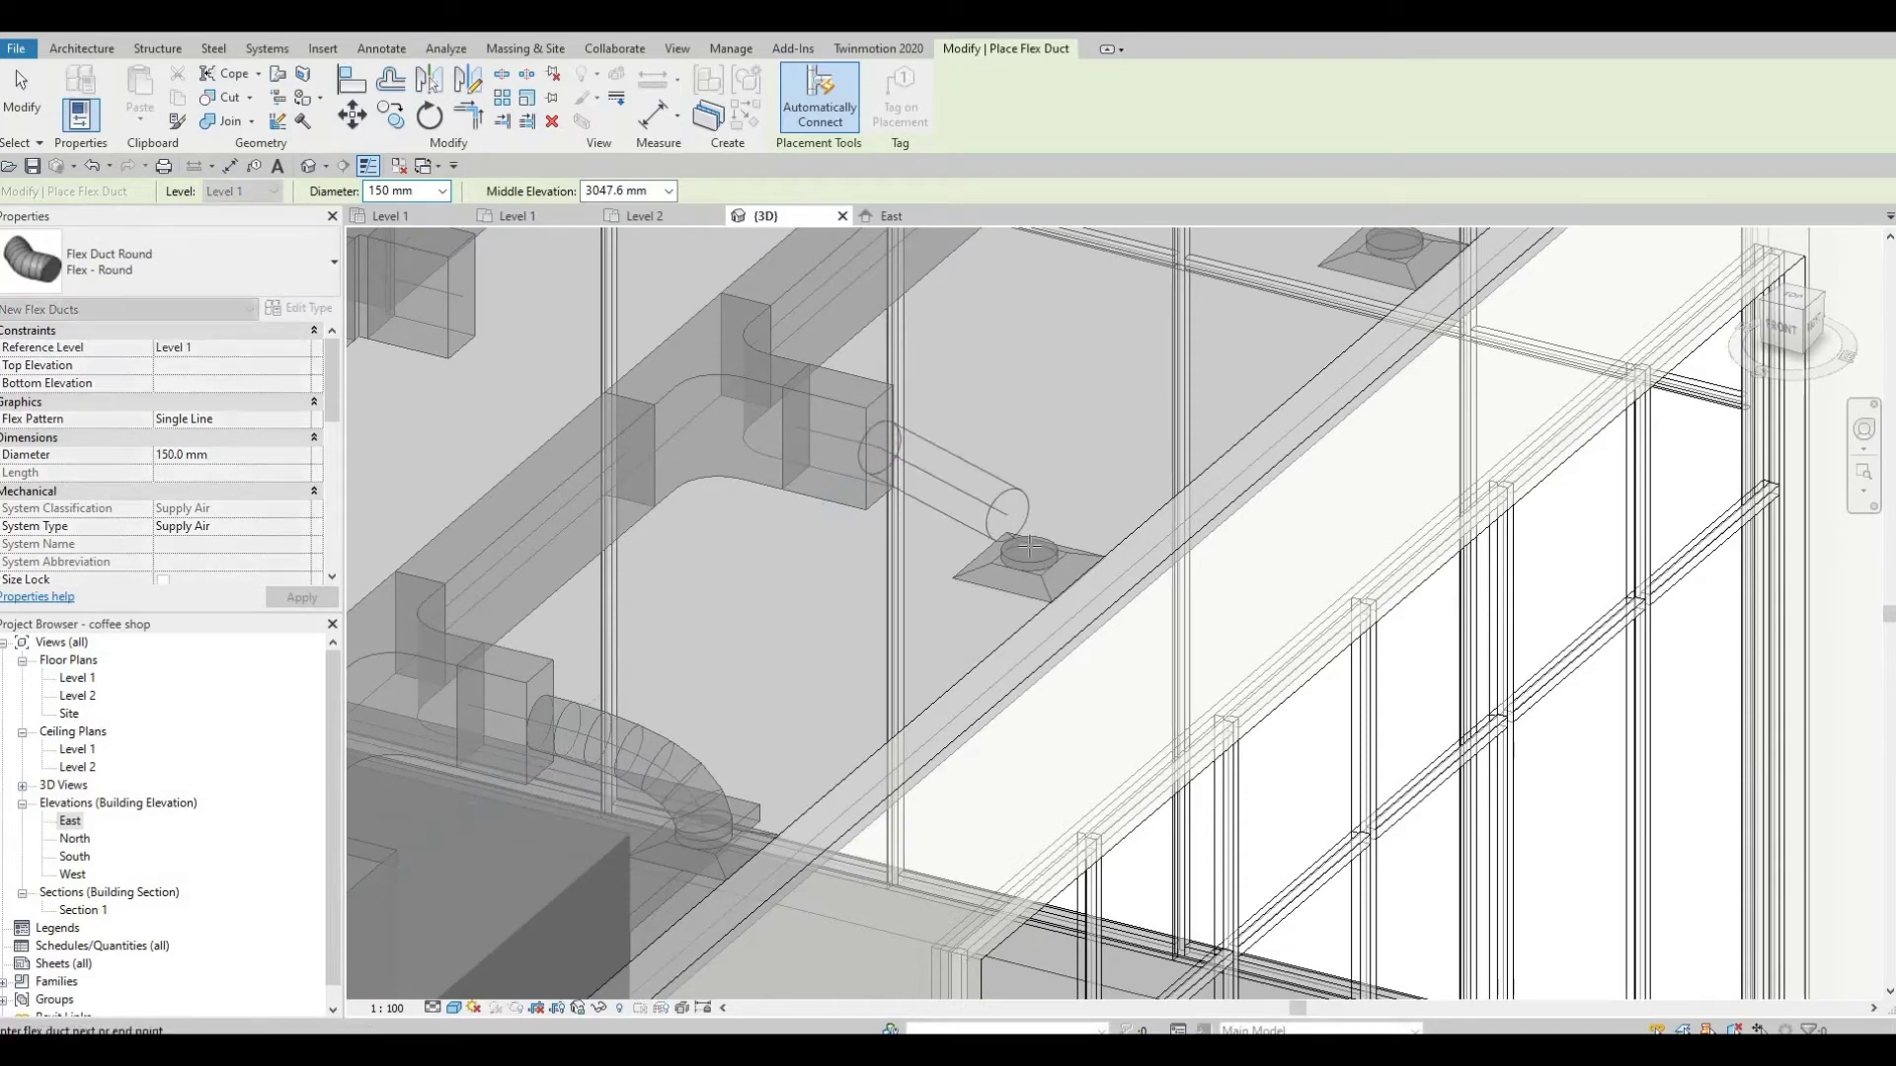
{"action": "left_click", "coordinate": [1027, 549]}
Step: Connect the right main duct's remaining end branch to its ceiling diffuser with a 150 mm round flex duct
{"action": "middle_click_drag", "start_coordinate": [1155, 276], "coordinate": [816, 563]}
{"action": "left_click", "coordinate": [1006, 494]}
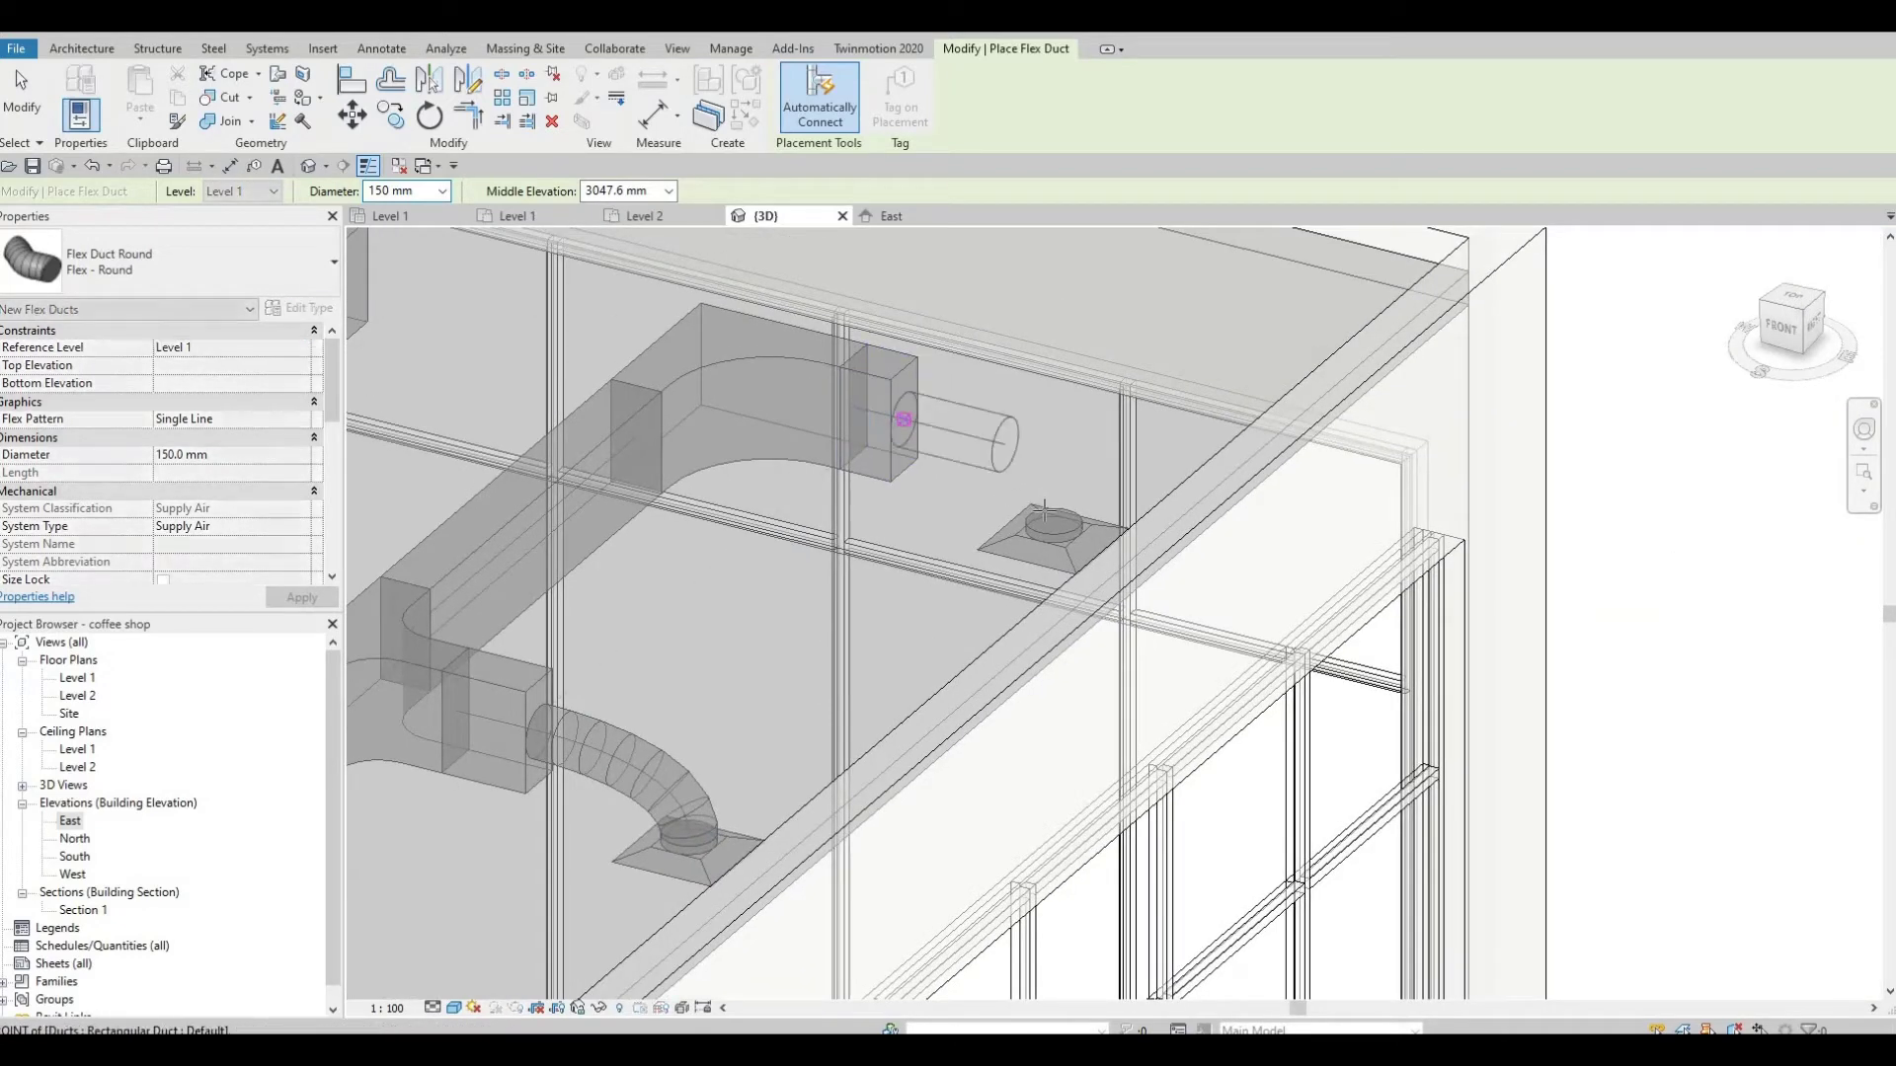
{"action": "left_click", "coordinate": [1048, 520]}
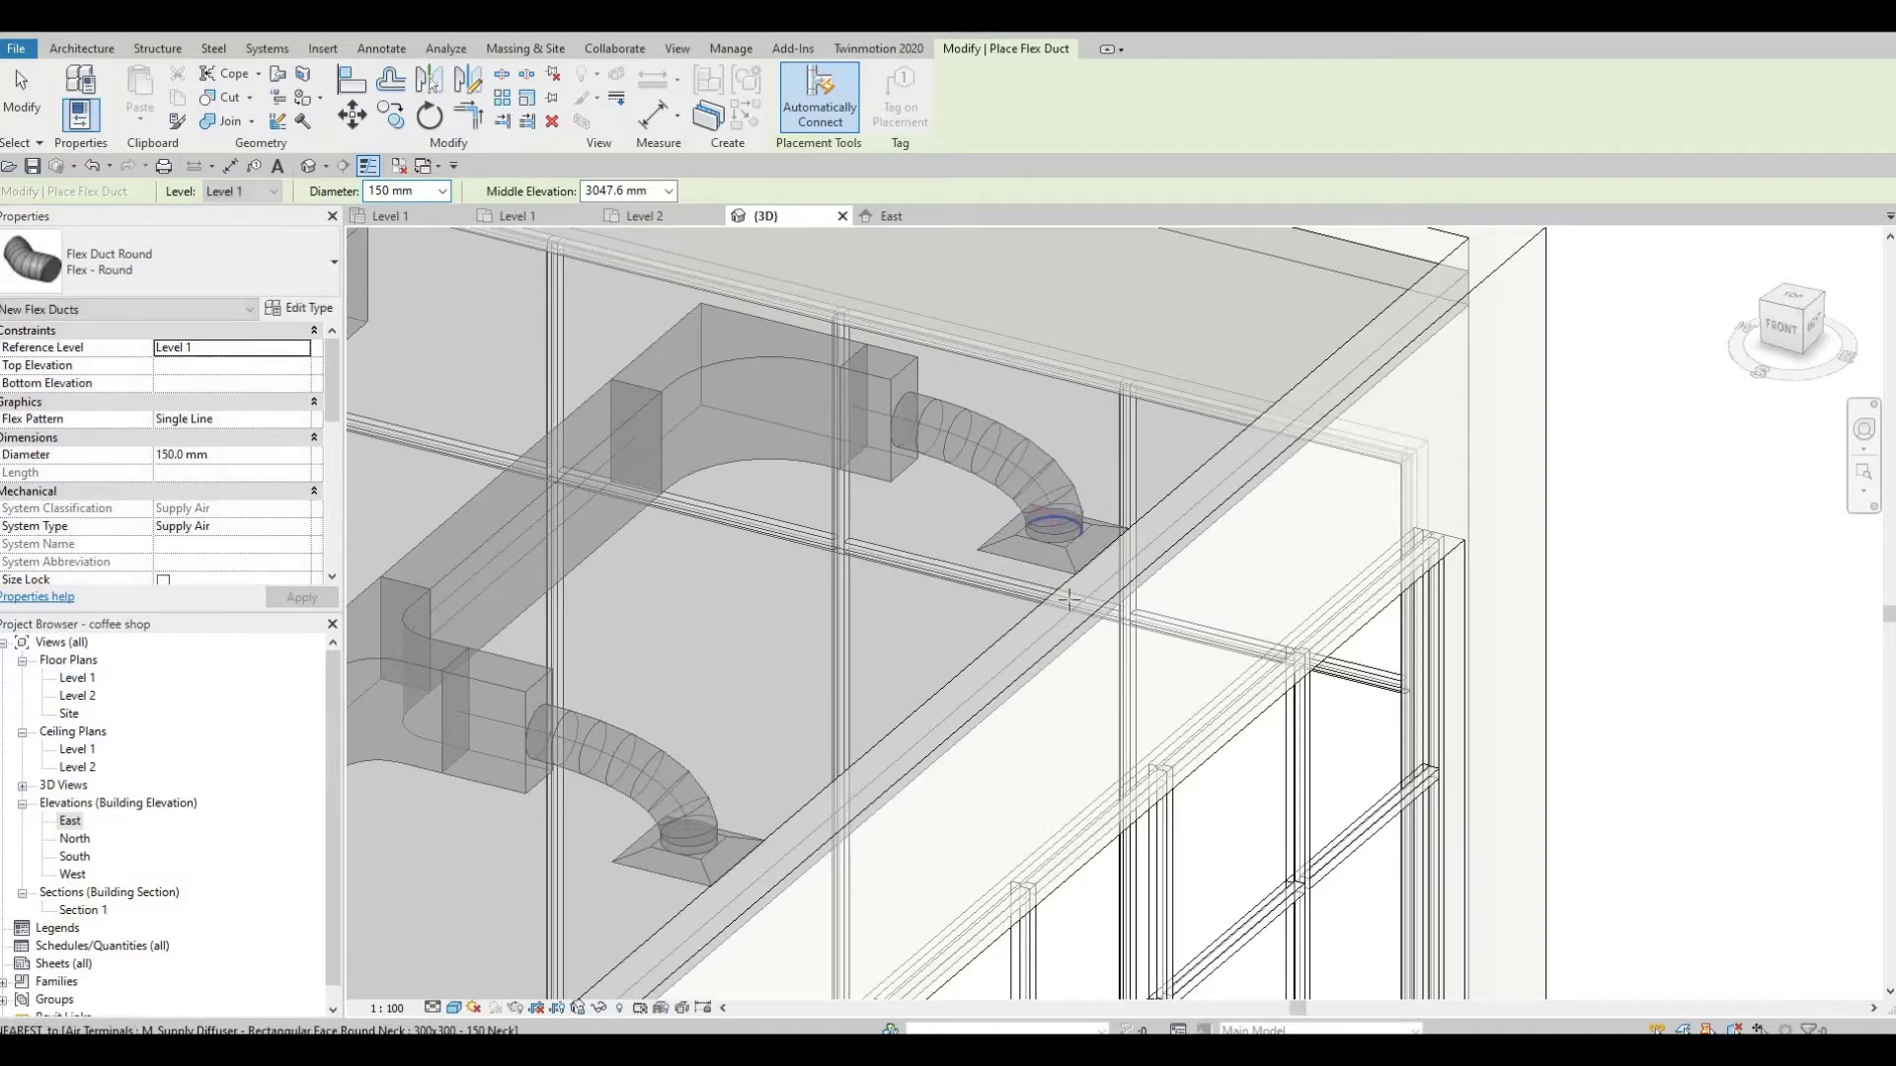
Step: Connect the left main duct's side branch at the cross fitting to its ceiling diffuser with a 150 mm round flex duct
{"action": "middle_click_drag", "start_coordinate": [1049, 520], "coordinate": [987, 506], "text": "shift"}
{"action": "scroll", "coordinate": [830, 630], "scroll_direction": "down", "scroll_amount": 2}
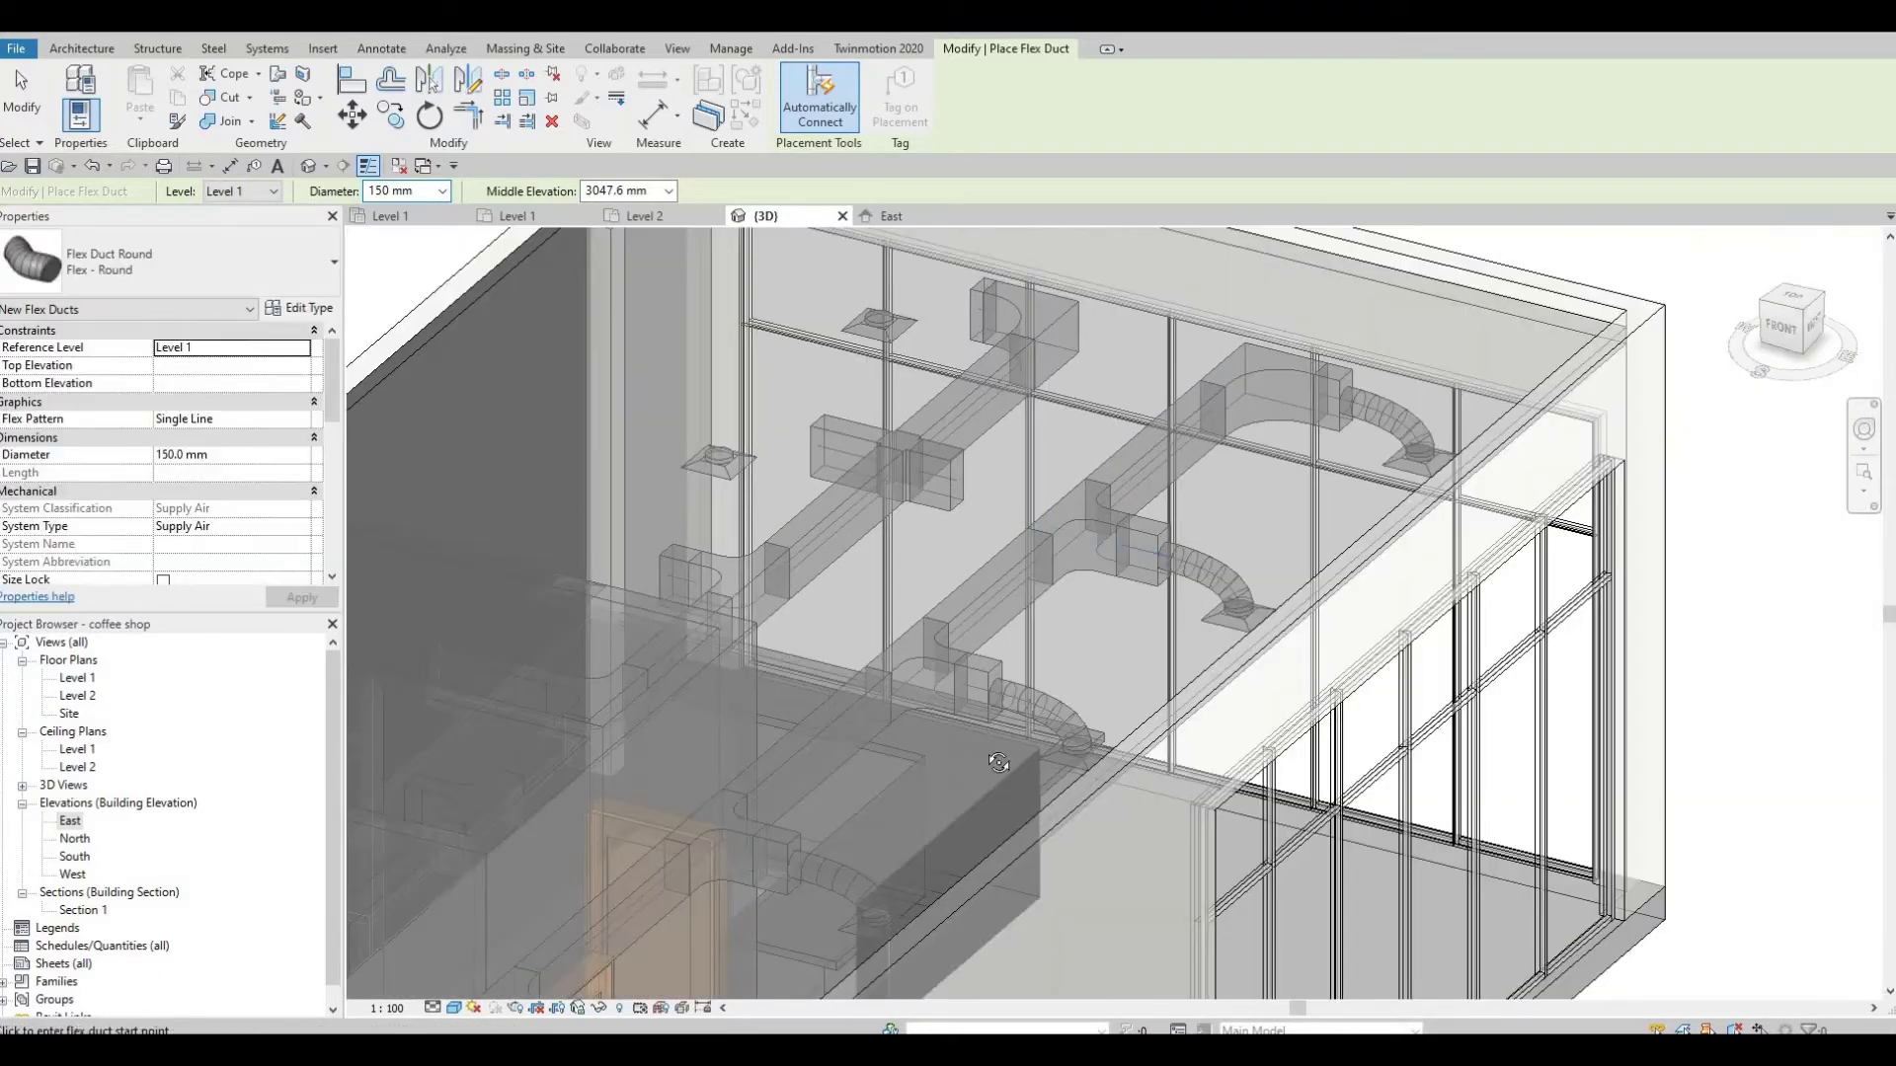
{"action": "middle_click_drag", "start_coordinate": [939, 735], "coordinate": [1089, 606], "text": "shift"}
{"action": "middle_click_drag", "start_coordinate": [604, 473], "coordinate": [936, 475]}
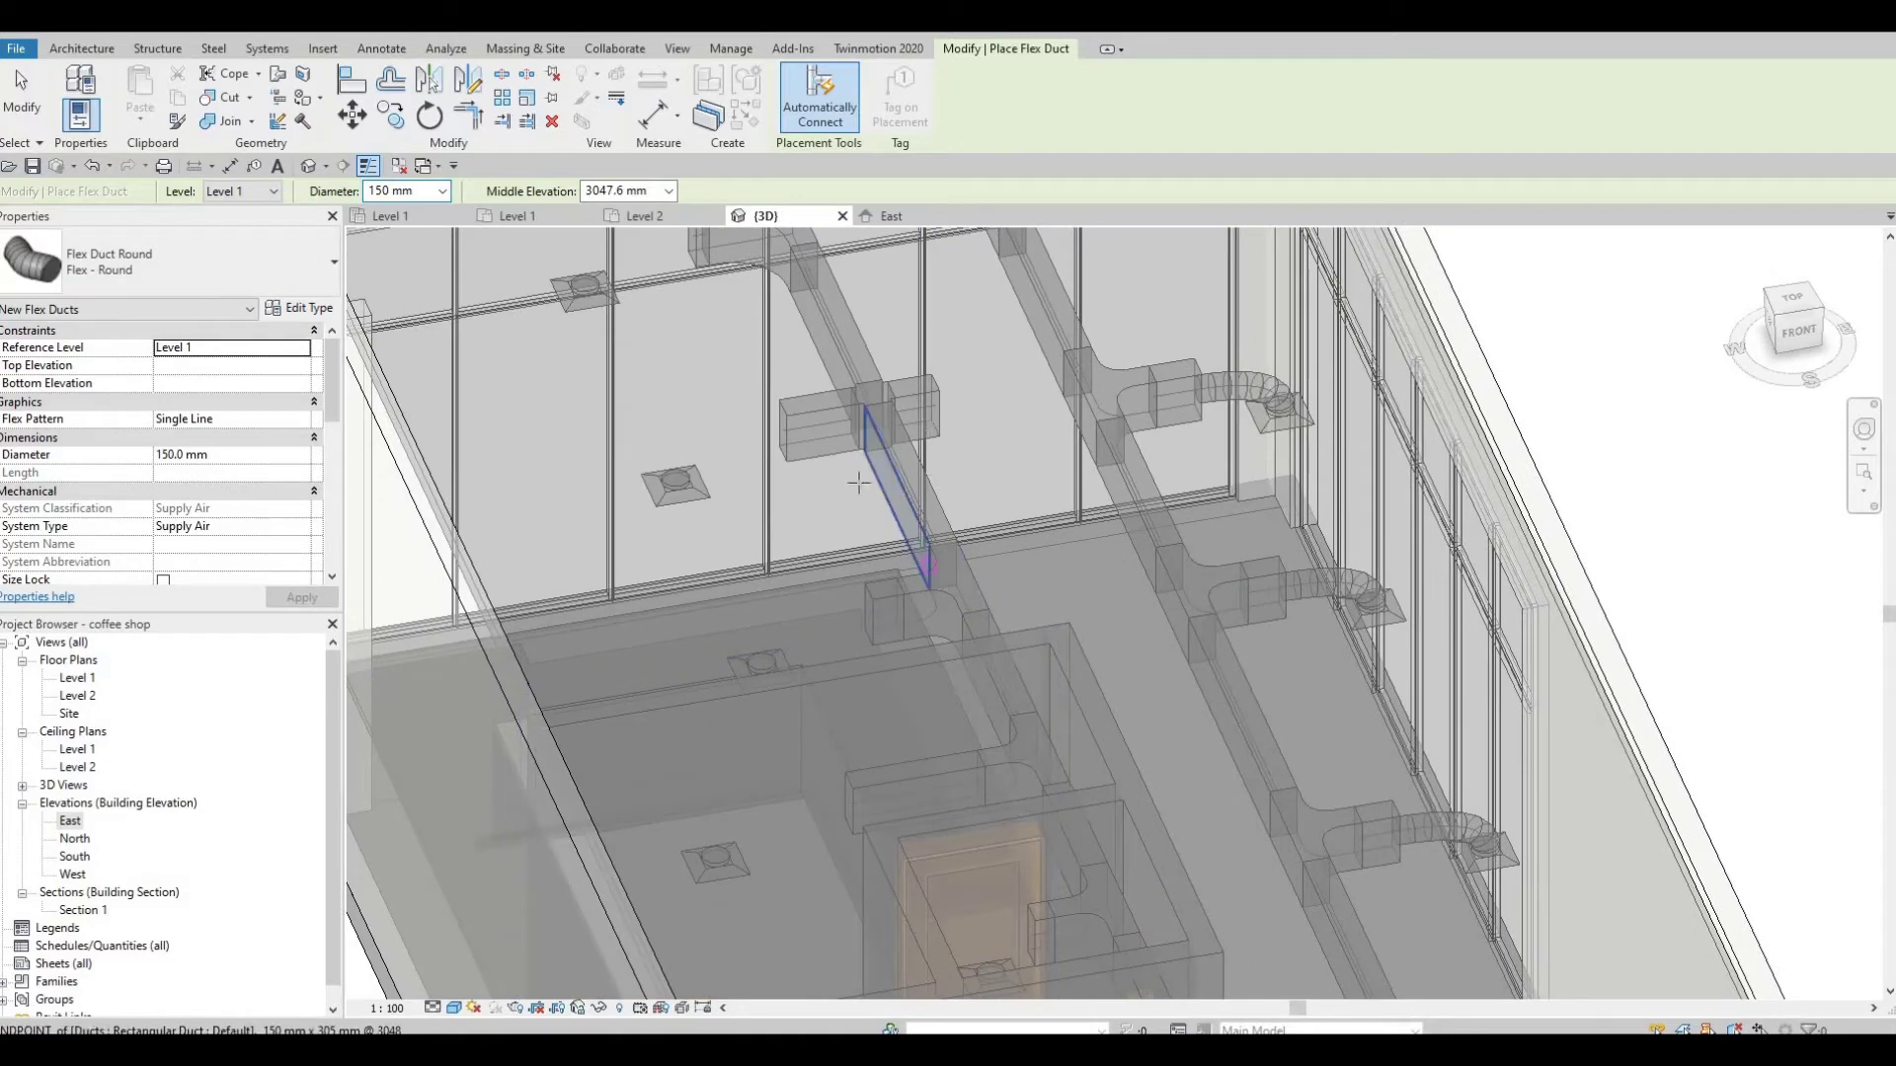
{"action": "scroll", "coordinate": [893, 518], "scroll_direction": "up", "scroll_amount": 3}
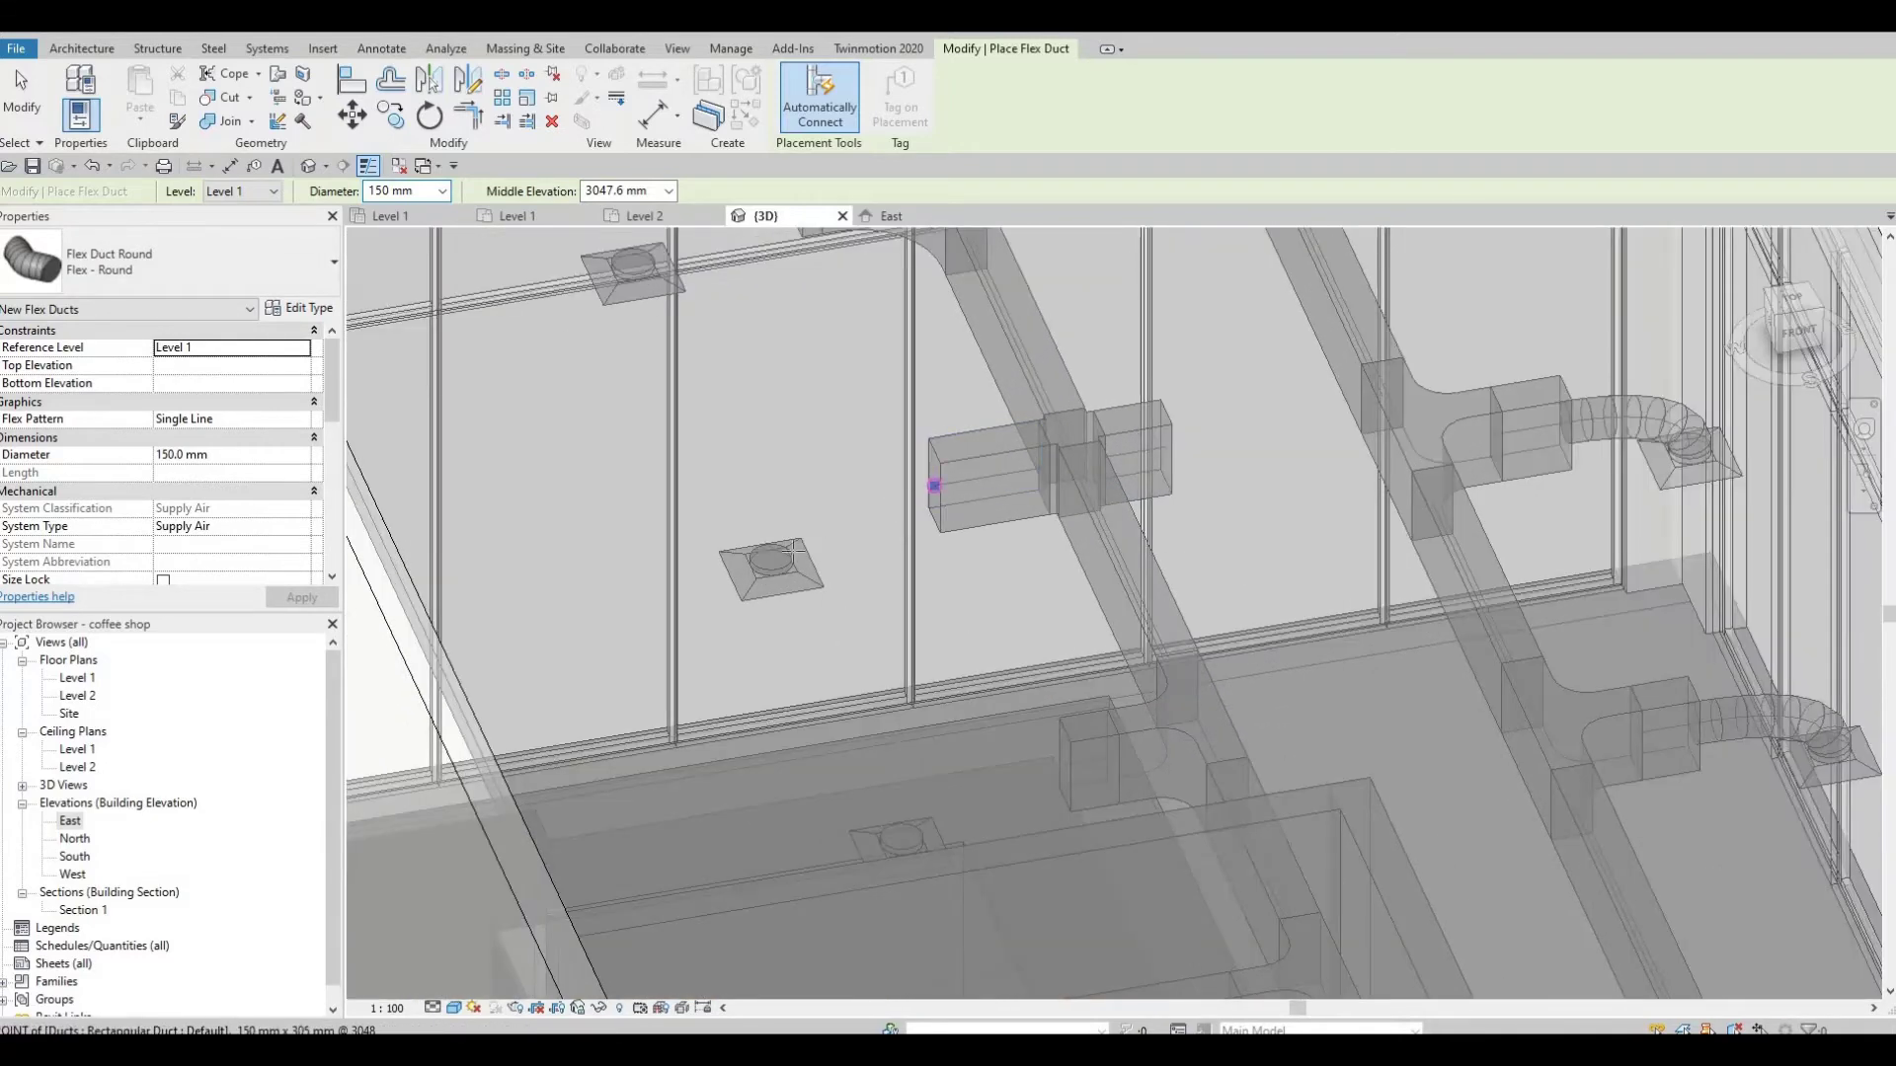
{"action": "left_click", "coordinate": [934, 485]}
{"action": "left_click", "coordinate": [773, 559]}
Step: Connect the left main duct's elbowed end branch near the glazed wall to its diffuser with a 150 mm round flex duct
{"action": "middle_click_drag", "start_coordinate": [829, 326], "coordinate": [1066, 632]}
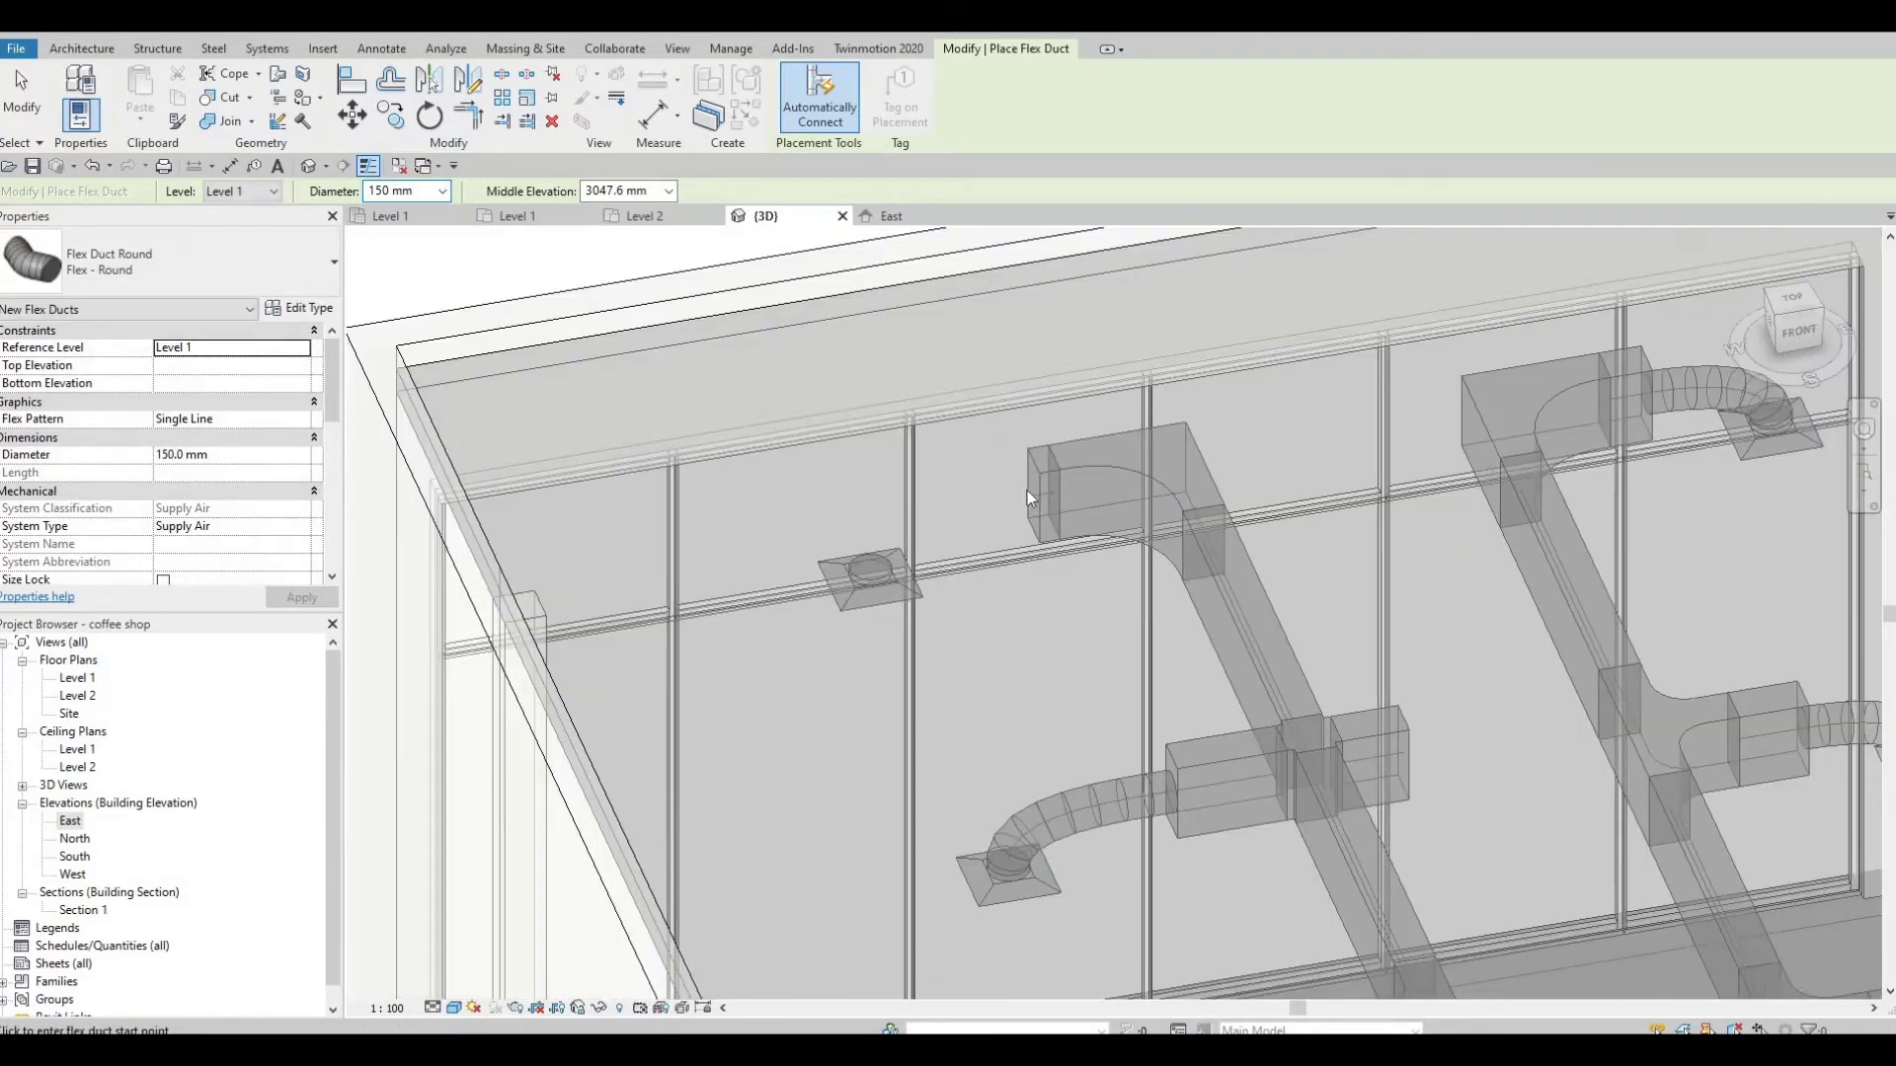
{"action": "key", "text": "Escape"}
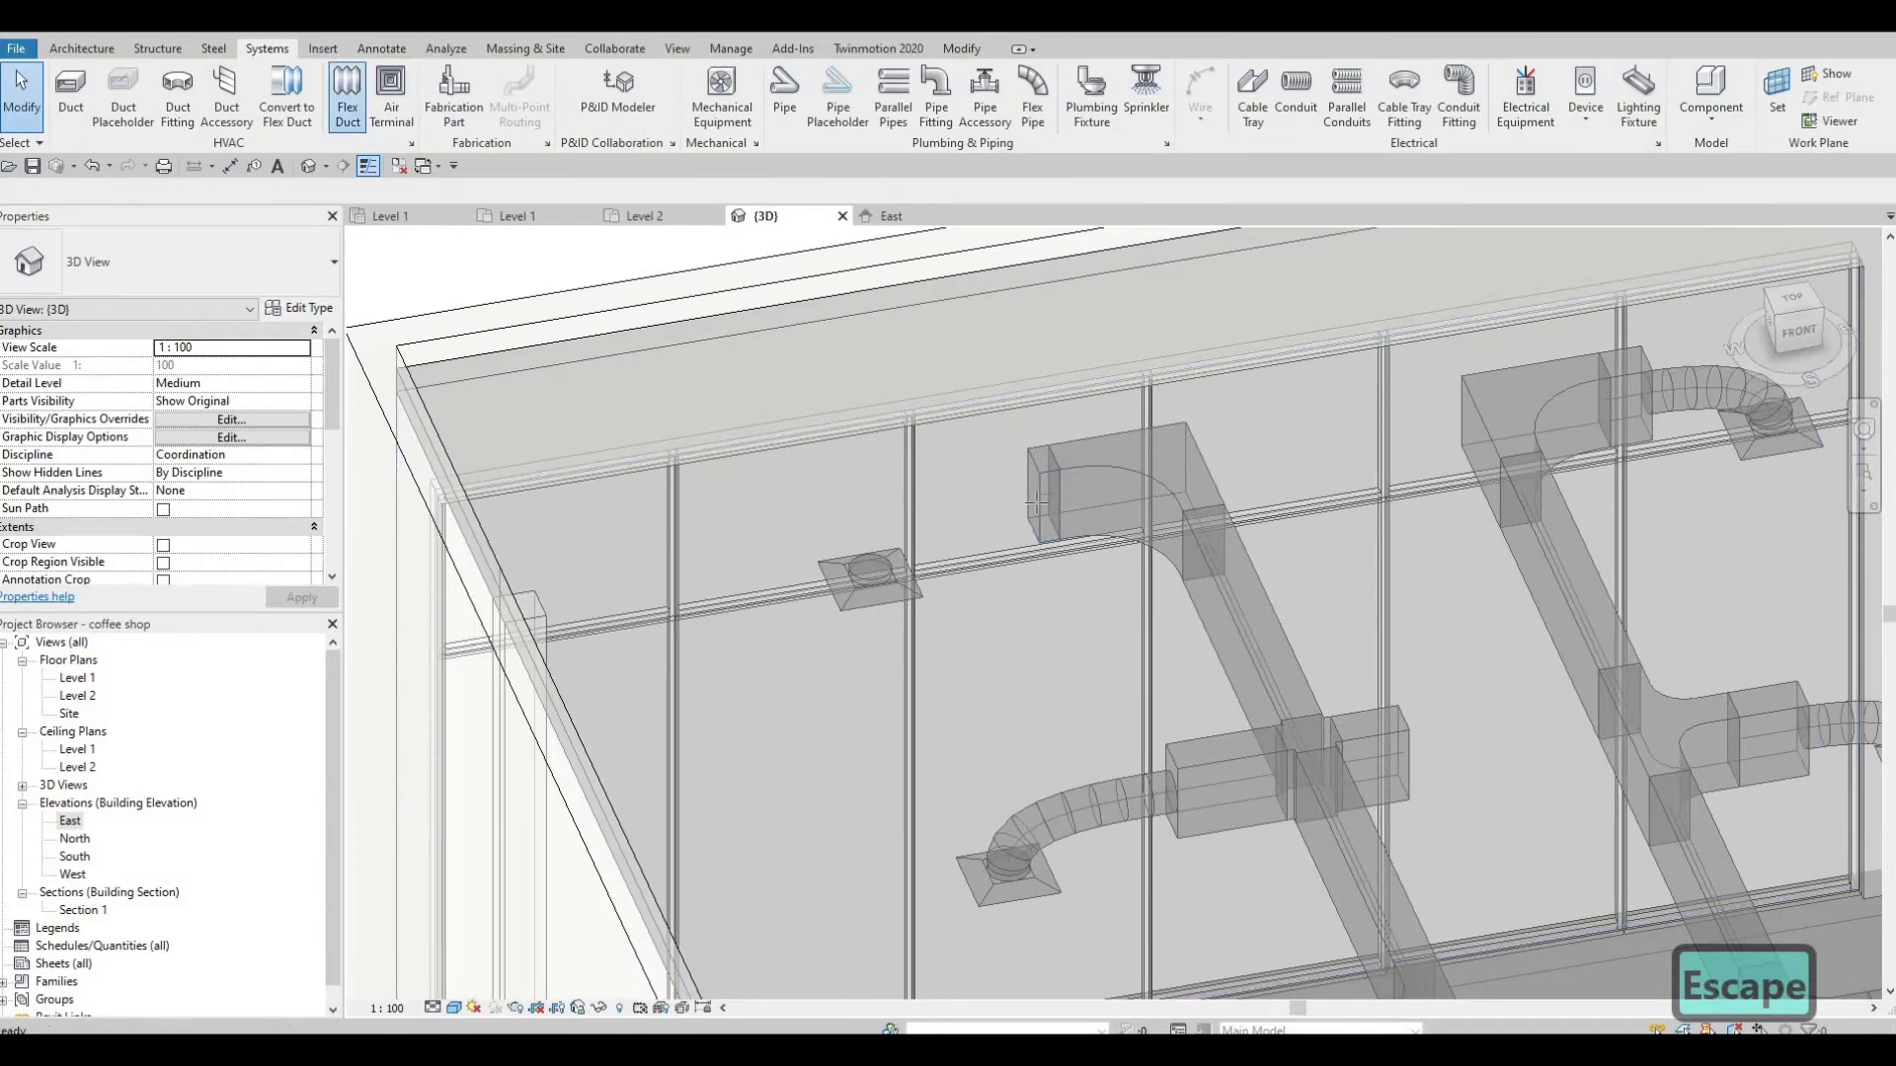
{"action": "key", "text": "f"}
{"action": "key", "text": "l"}
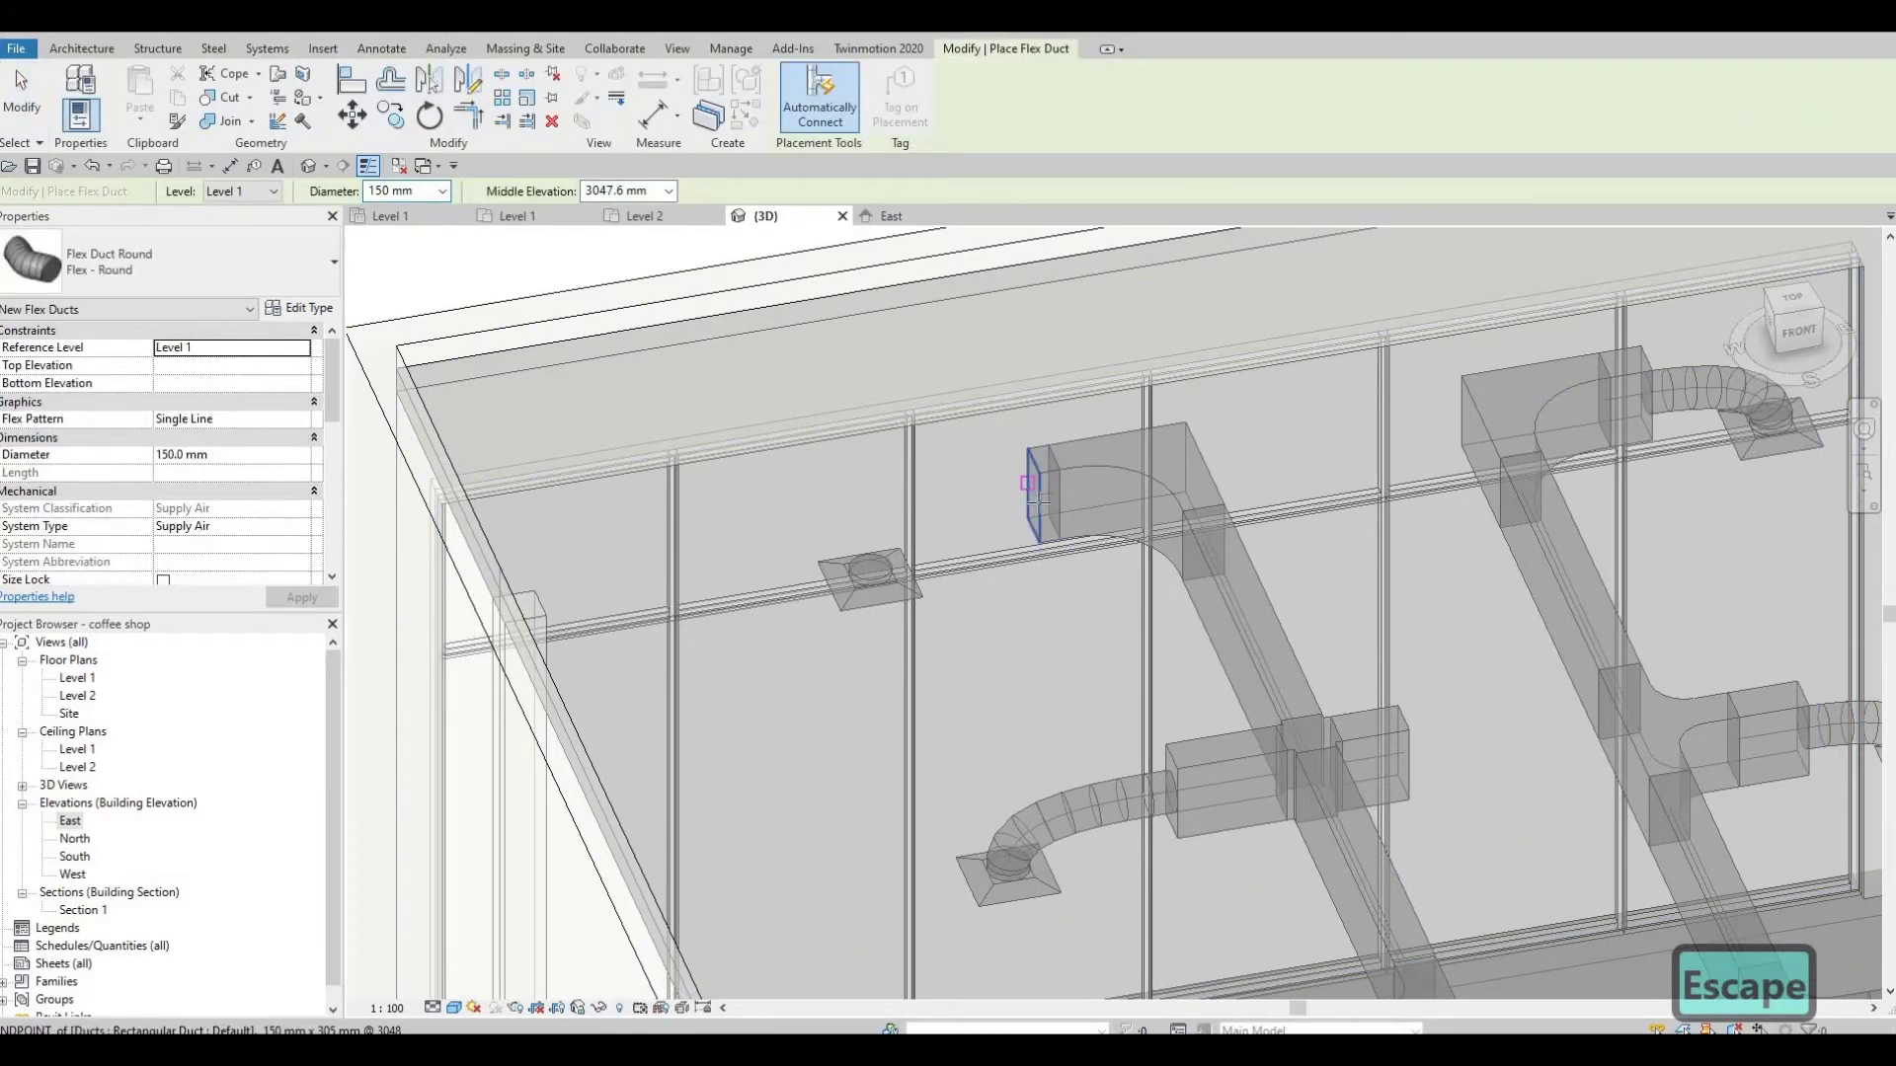
{"action": "scroll", "coordinate": [1037, 506], "scroll_direction": "up", "scroll_amount": 2}
{"action": "left_click", "coordinate": [1037, 497]}
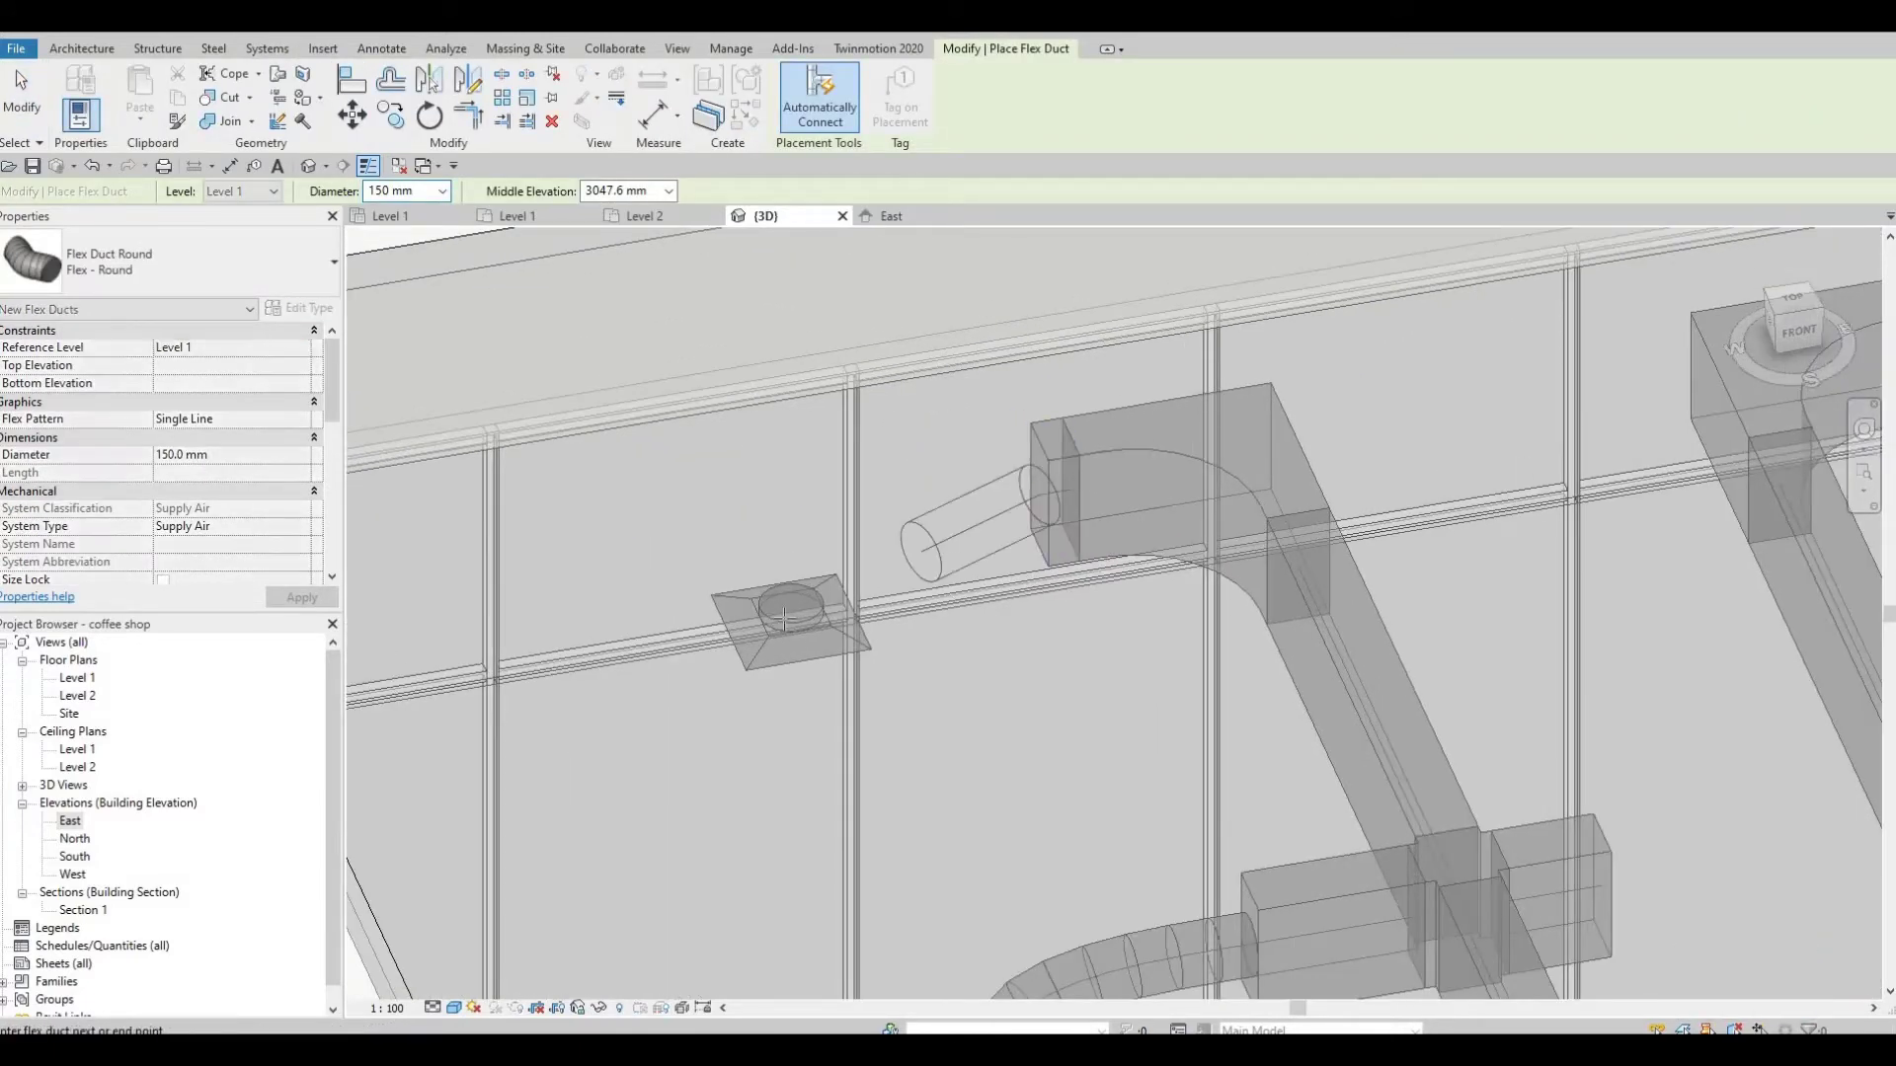
{"action": "left_click", "coordinate": [795, 607]}
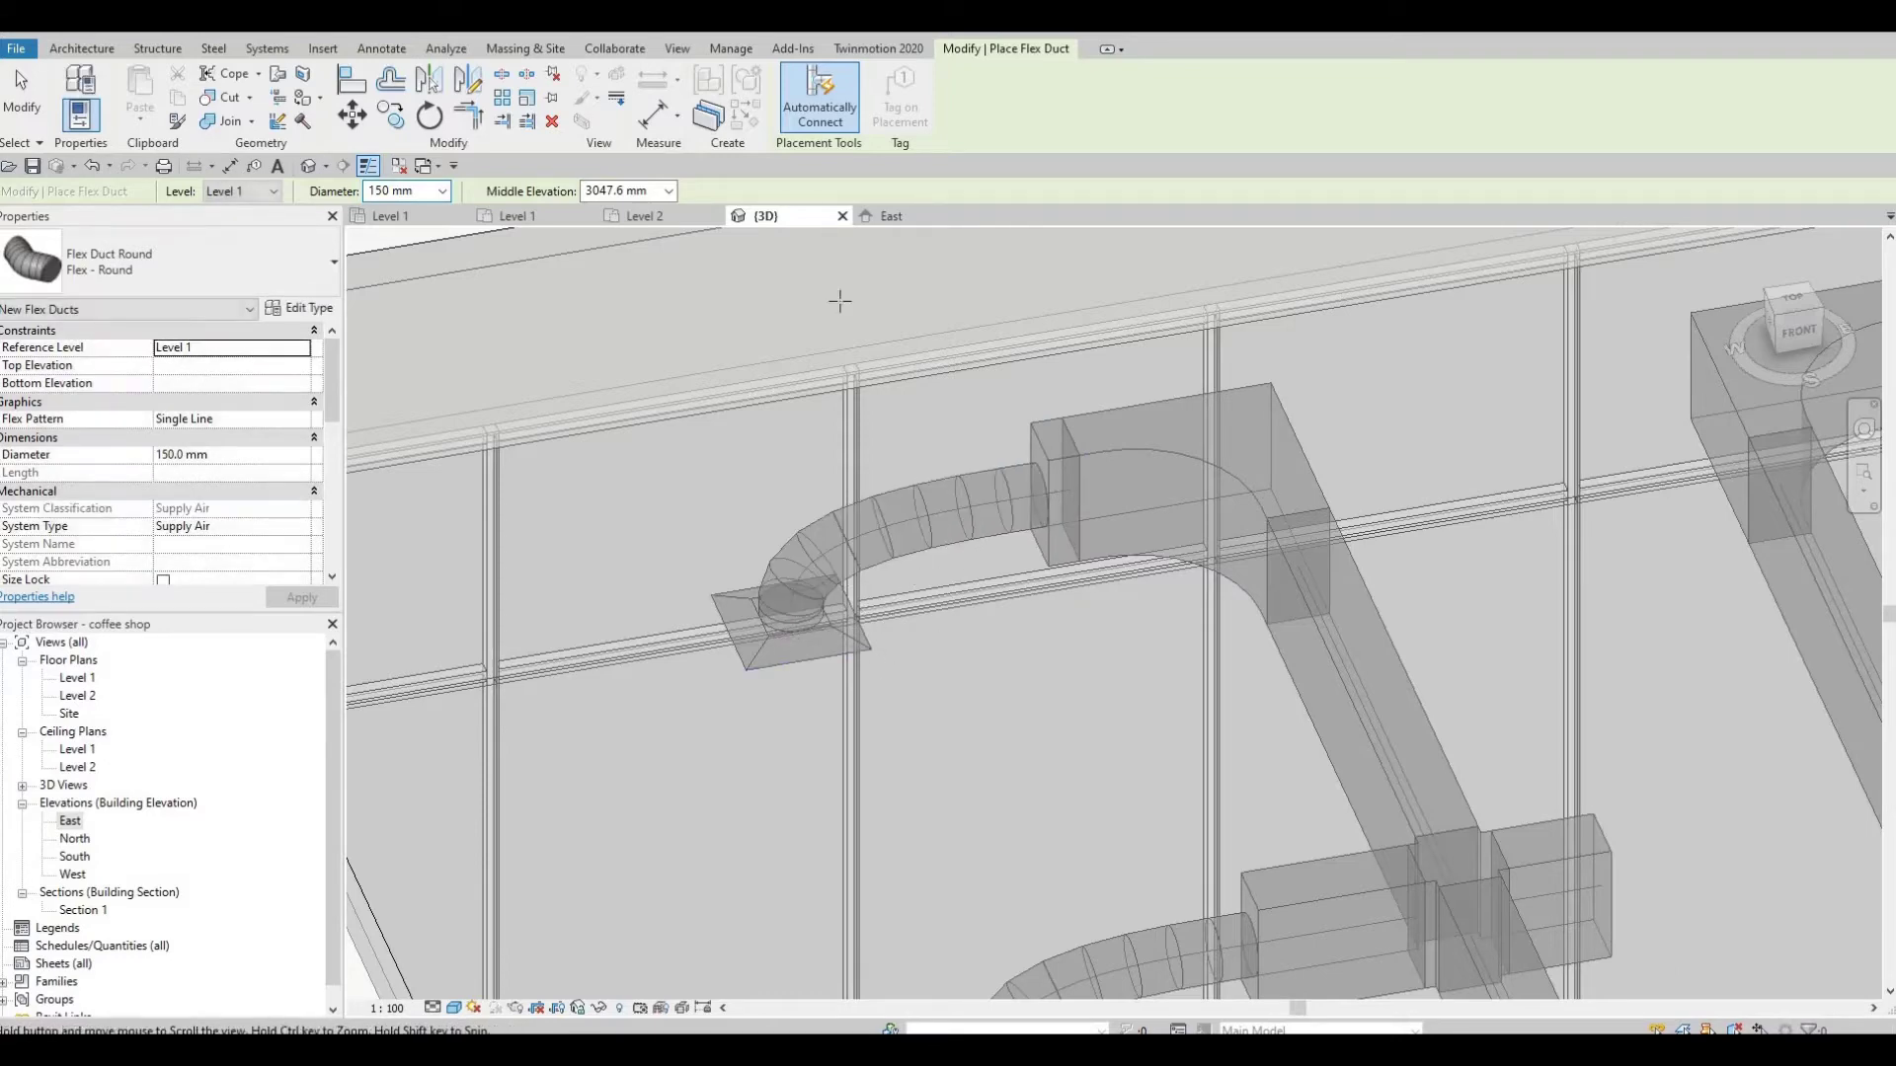
Step: Connect the left main duct's short branch just past the cross fitting to its diffuser with a 150 mm round flex duct
{"action": "scroll", "coordinate": [838, 300], "scroll_direction": "down", "scroll_amount": 3}
{"action": "middle_click_drag", "start_coordinate": [1105, 825], "coordinate": [1014, 481]}
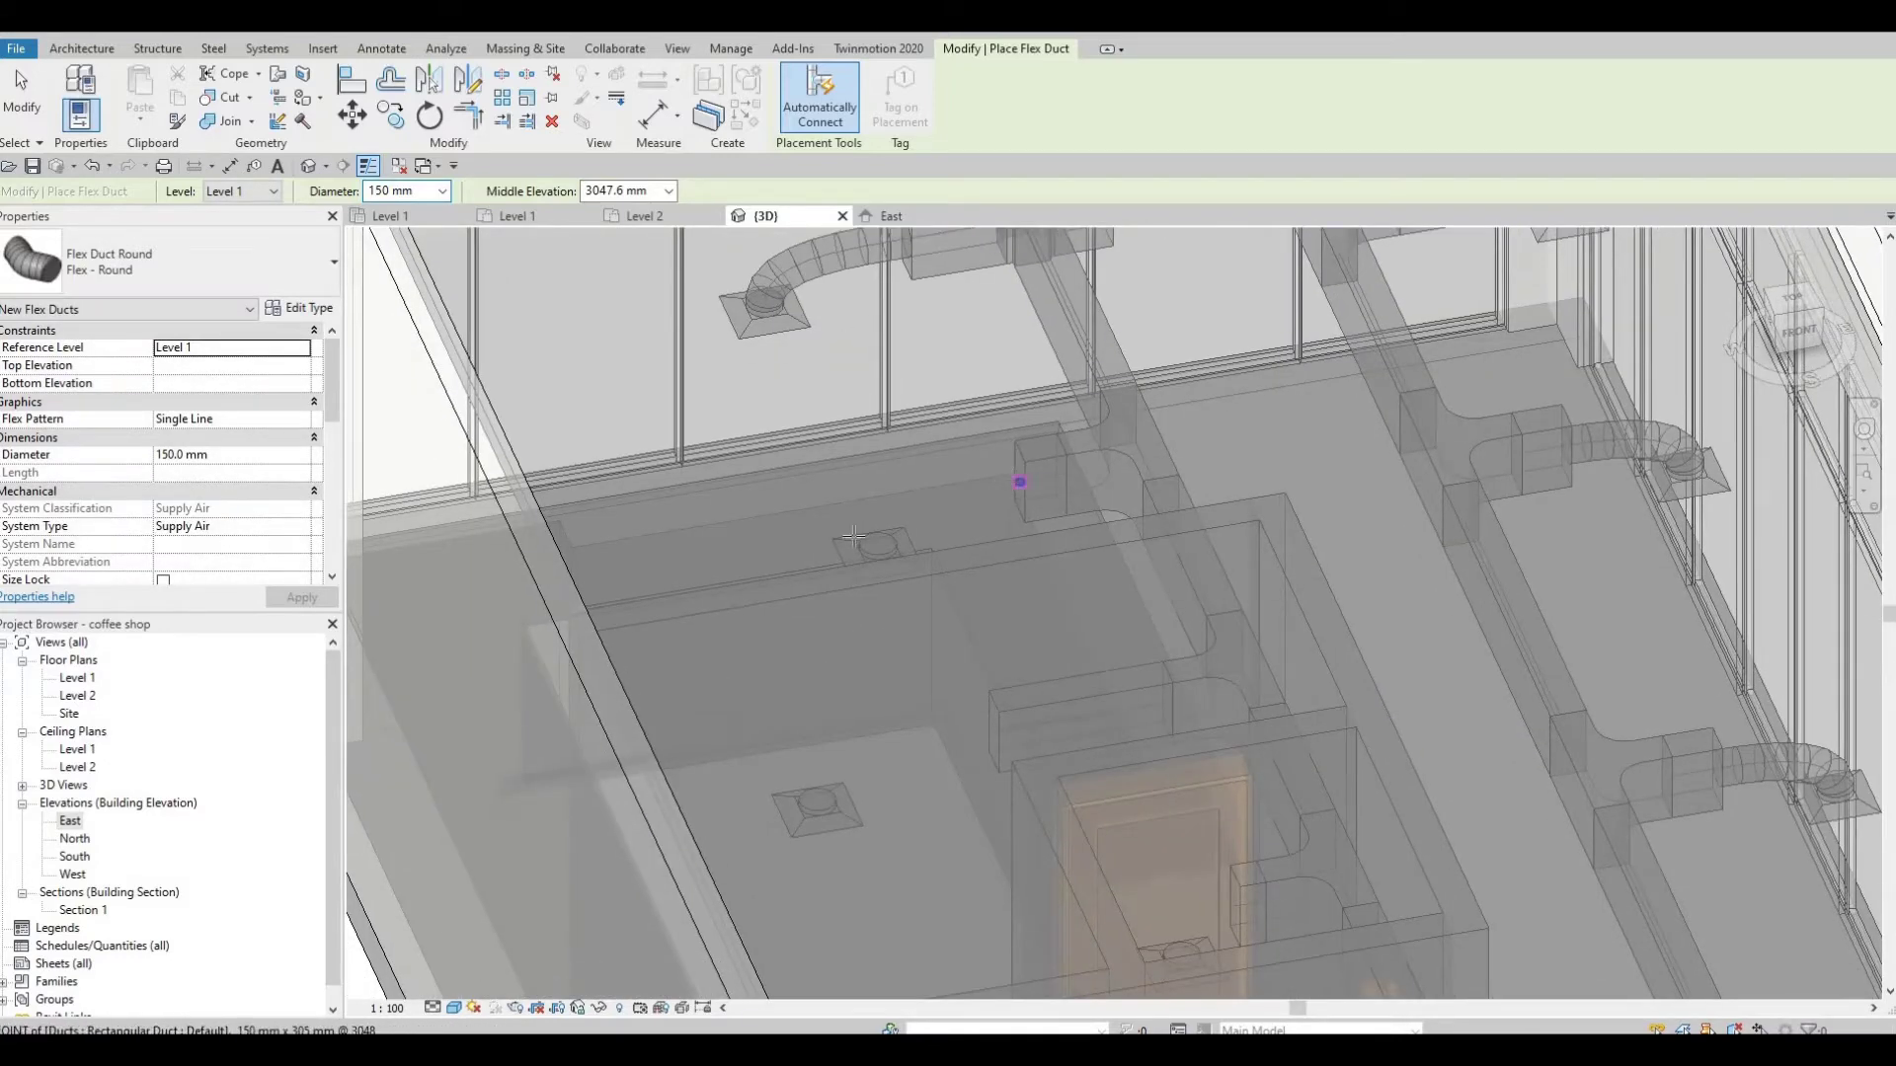
{"action": "left_click", "coordinate": [1020, 481]}
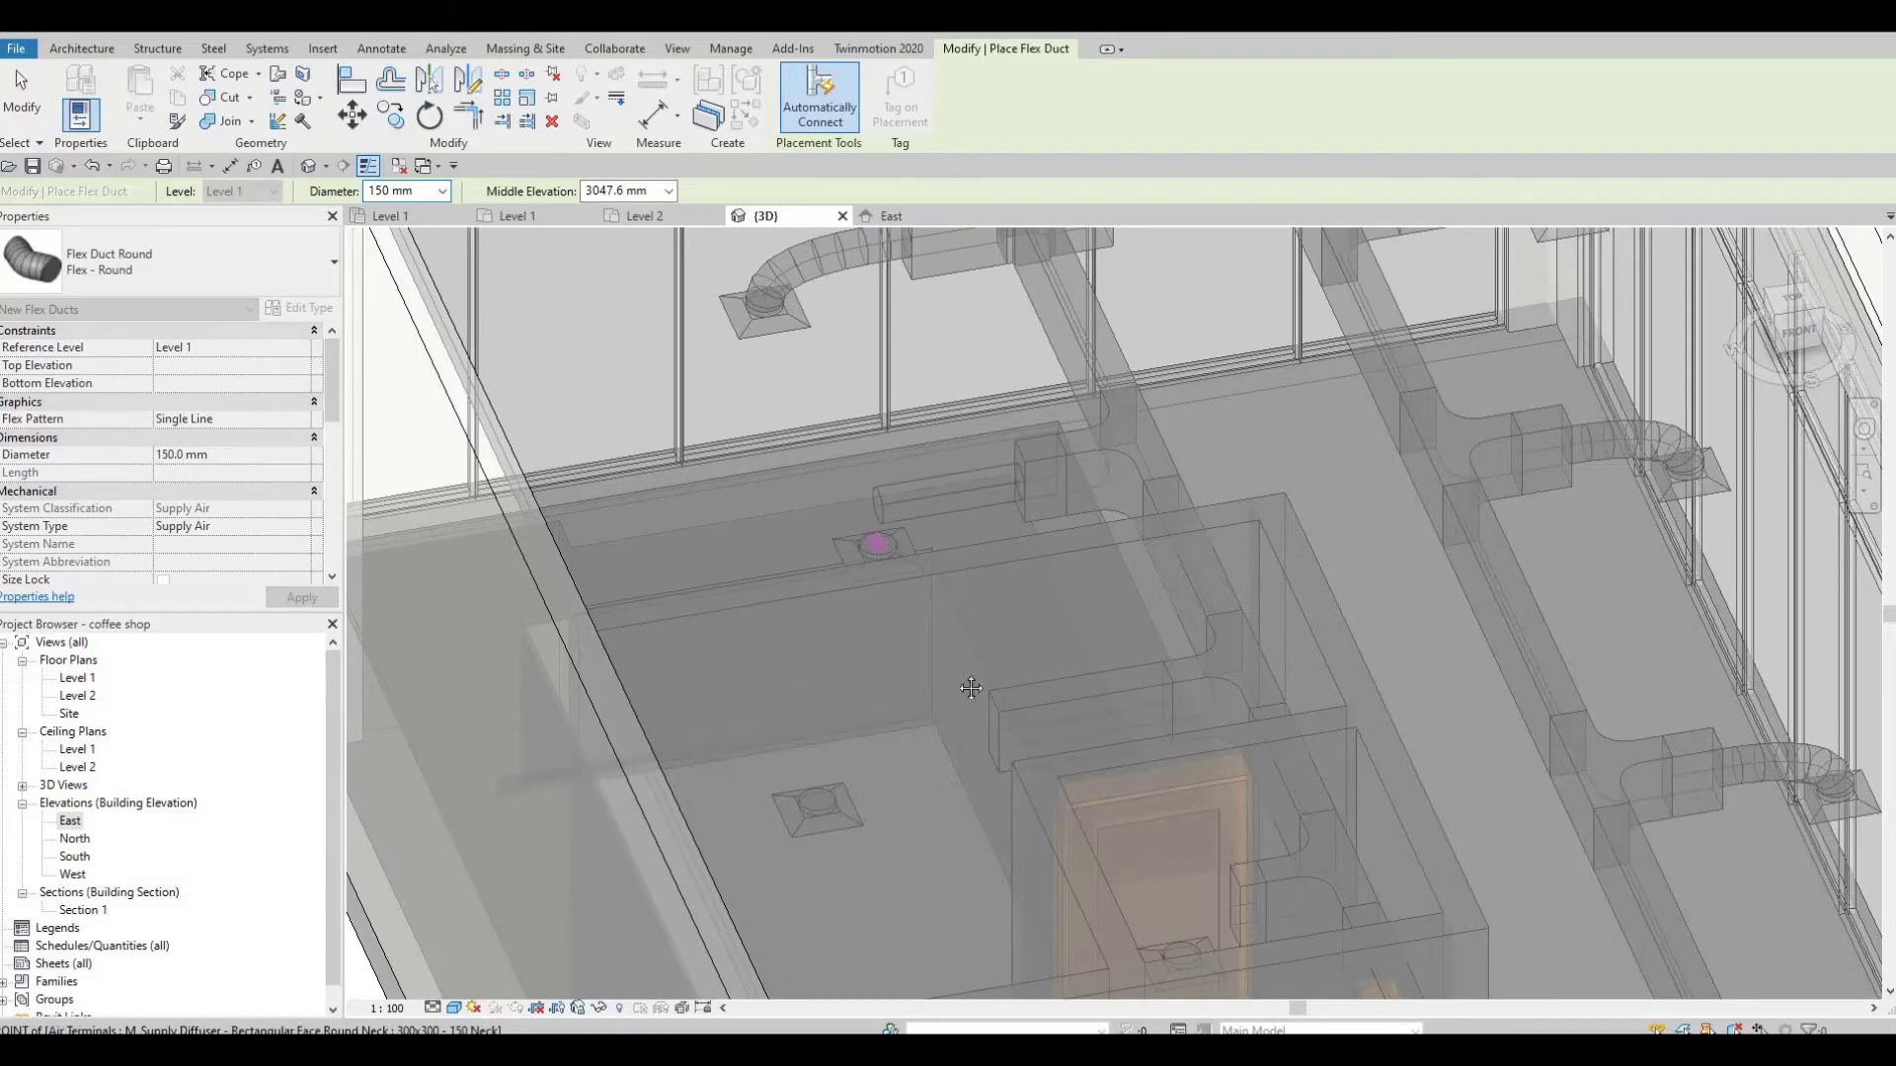
{"action": "left_click", "coordinate": [876, 546]}
Step: Connect the long branch above the first interior door to its ceiling diffuser with a 150 mm round flex duct
{"action": "middle_click_drag", "start_coordinate": [982, 799], "coordinate": [924, 534]}
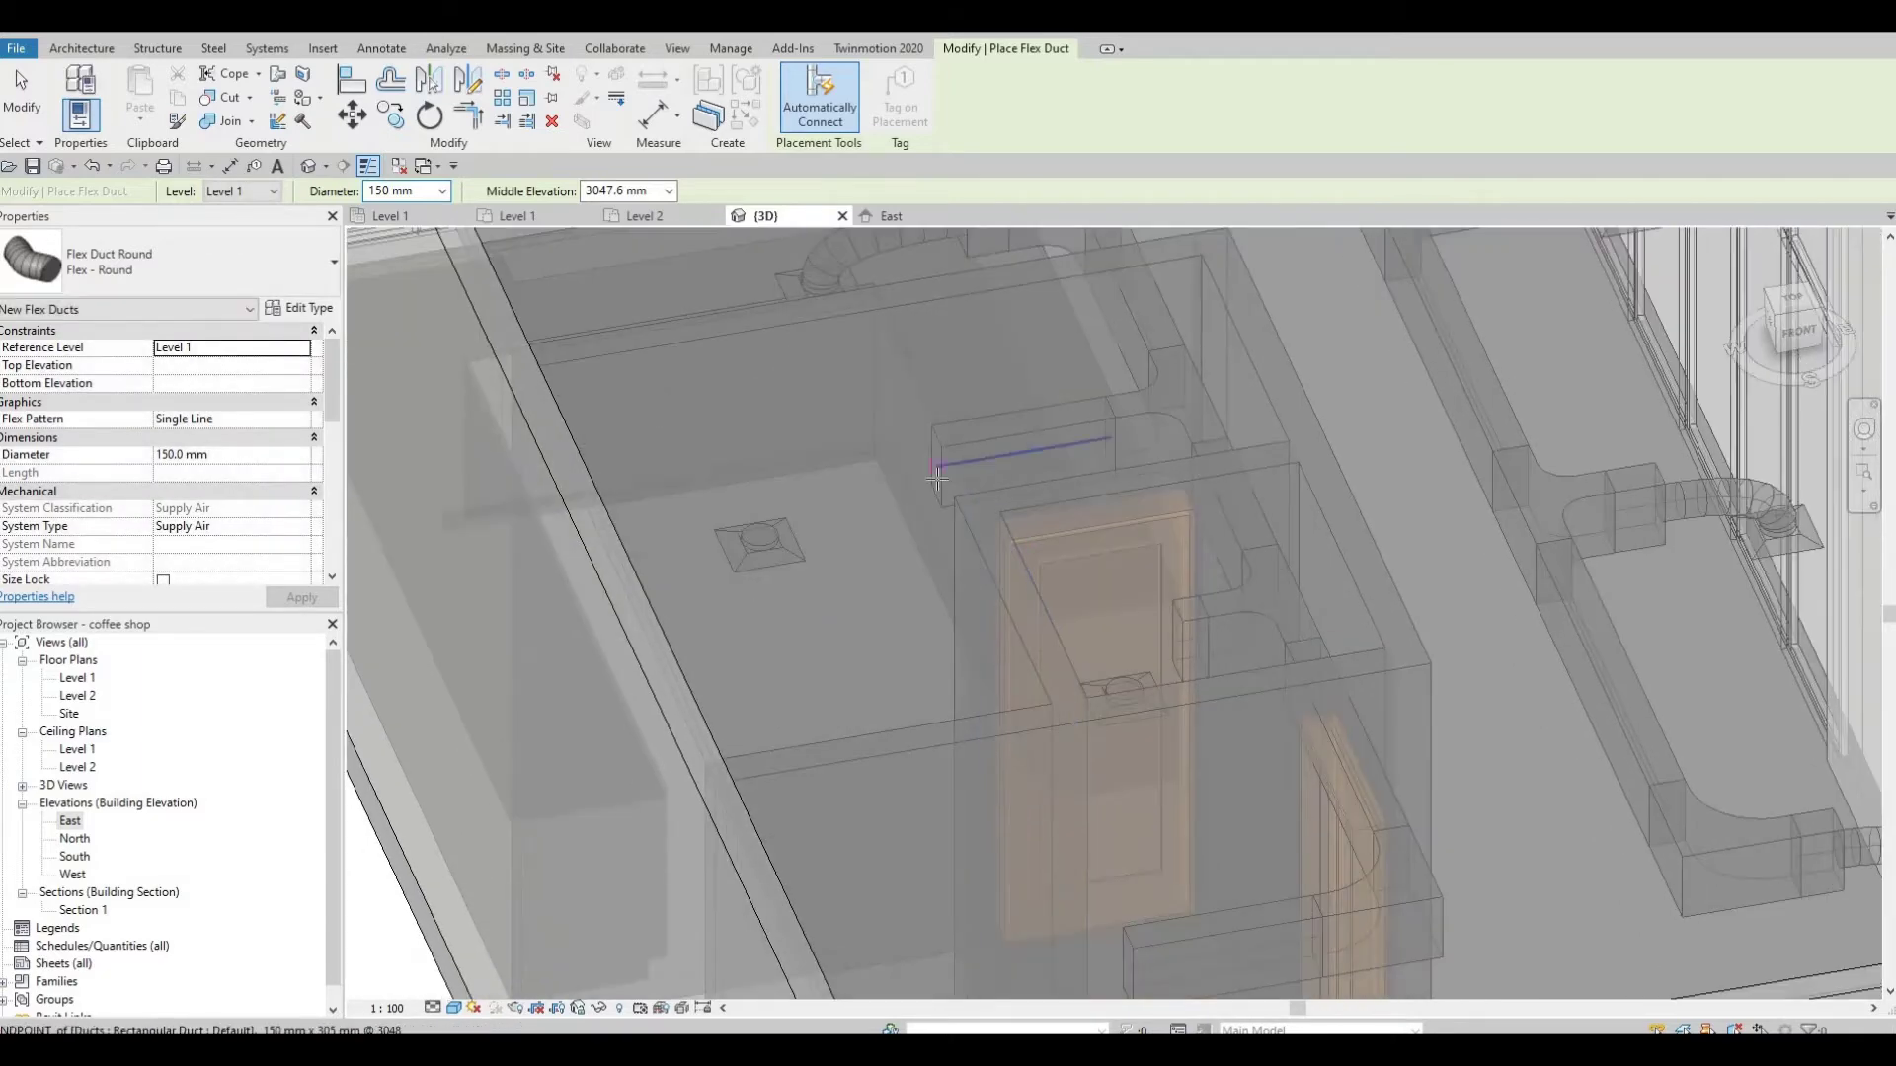
{"action": "scroll", "coordinate": [932, 480], "scroll_direction": "up", "scroll_amount": 2}
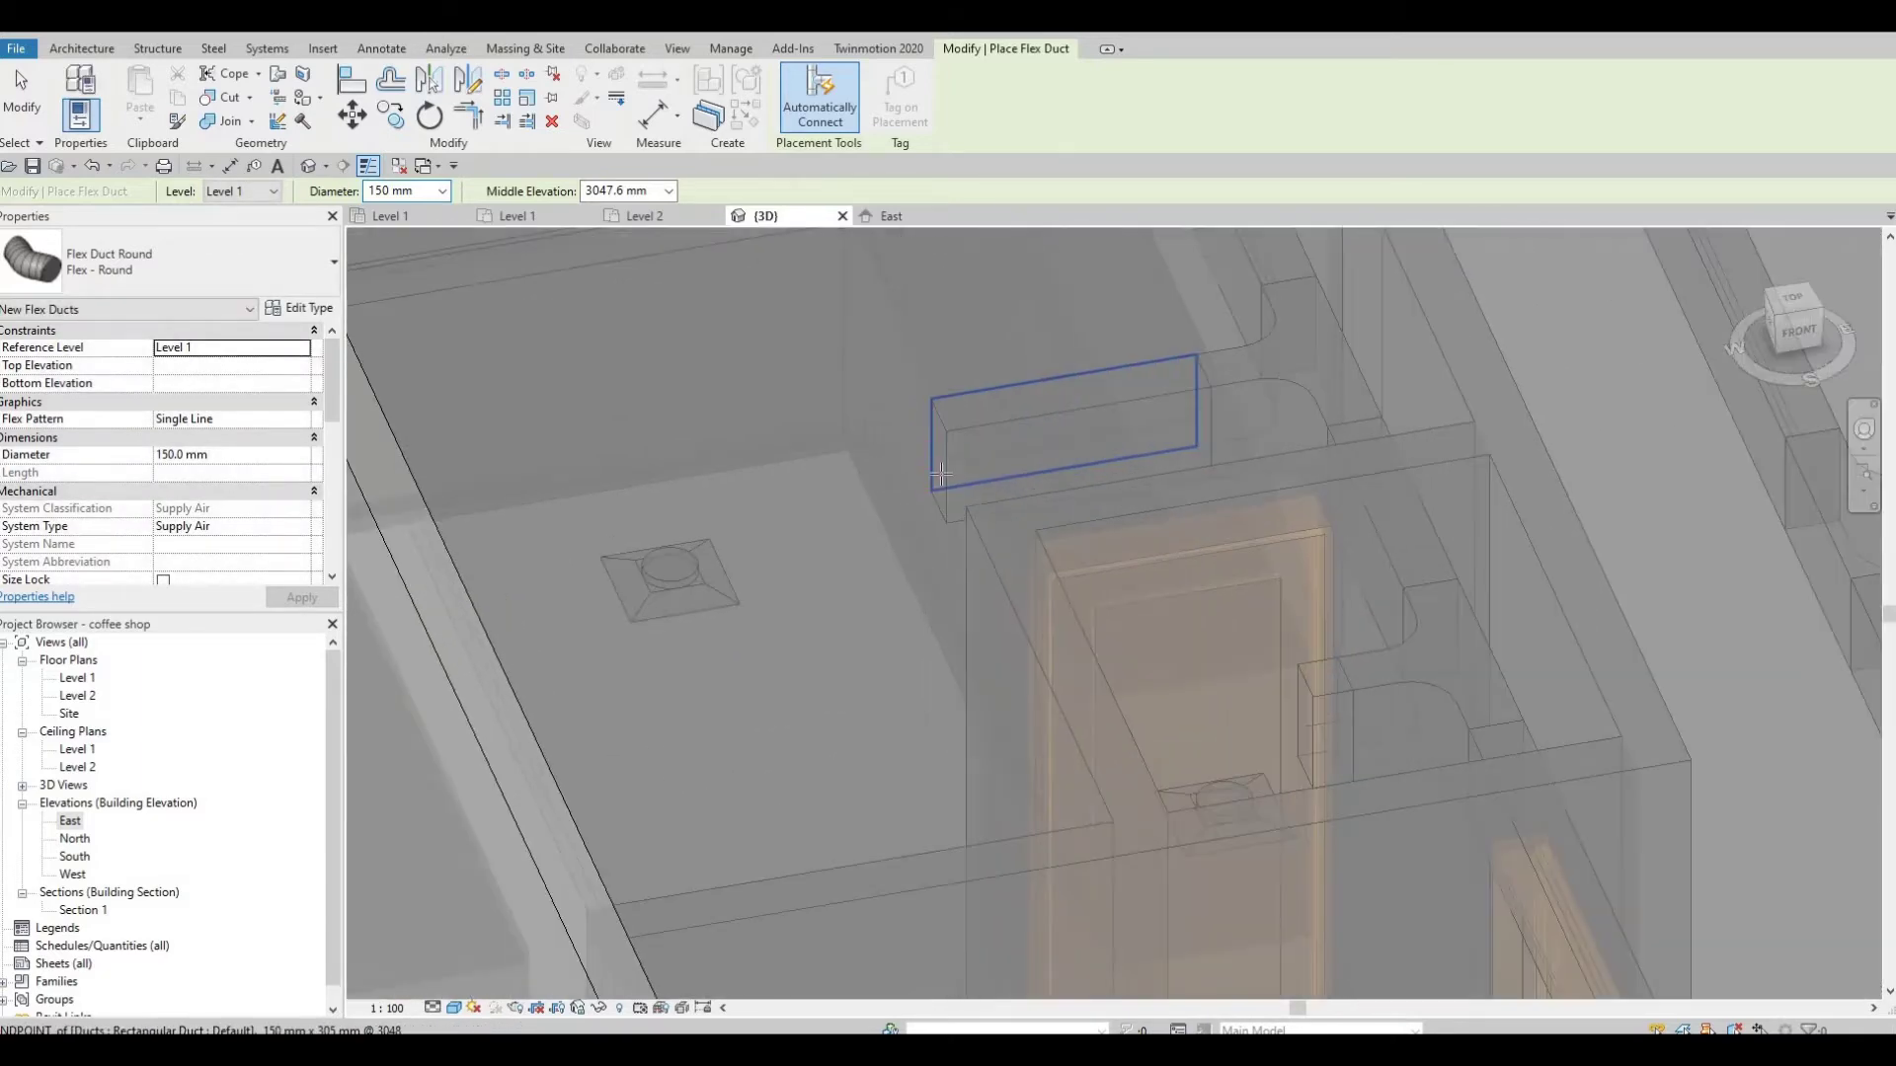
{"action": "middle_click_drag", "start_coordinate": [940, 476], "coordinate": [1083, 516], "text": "shift"}
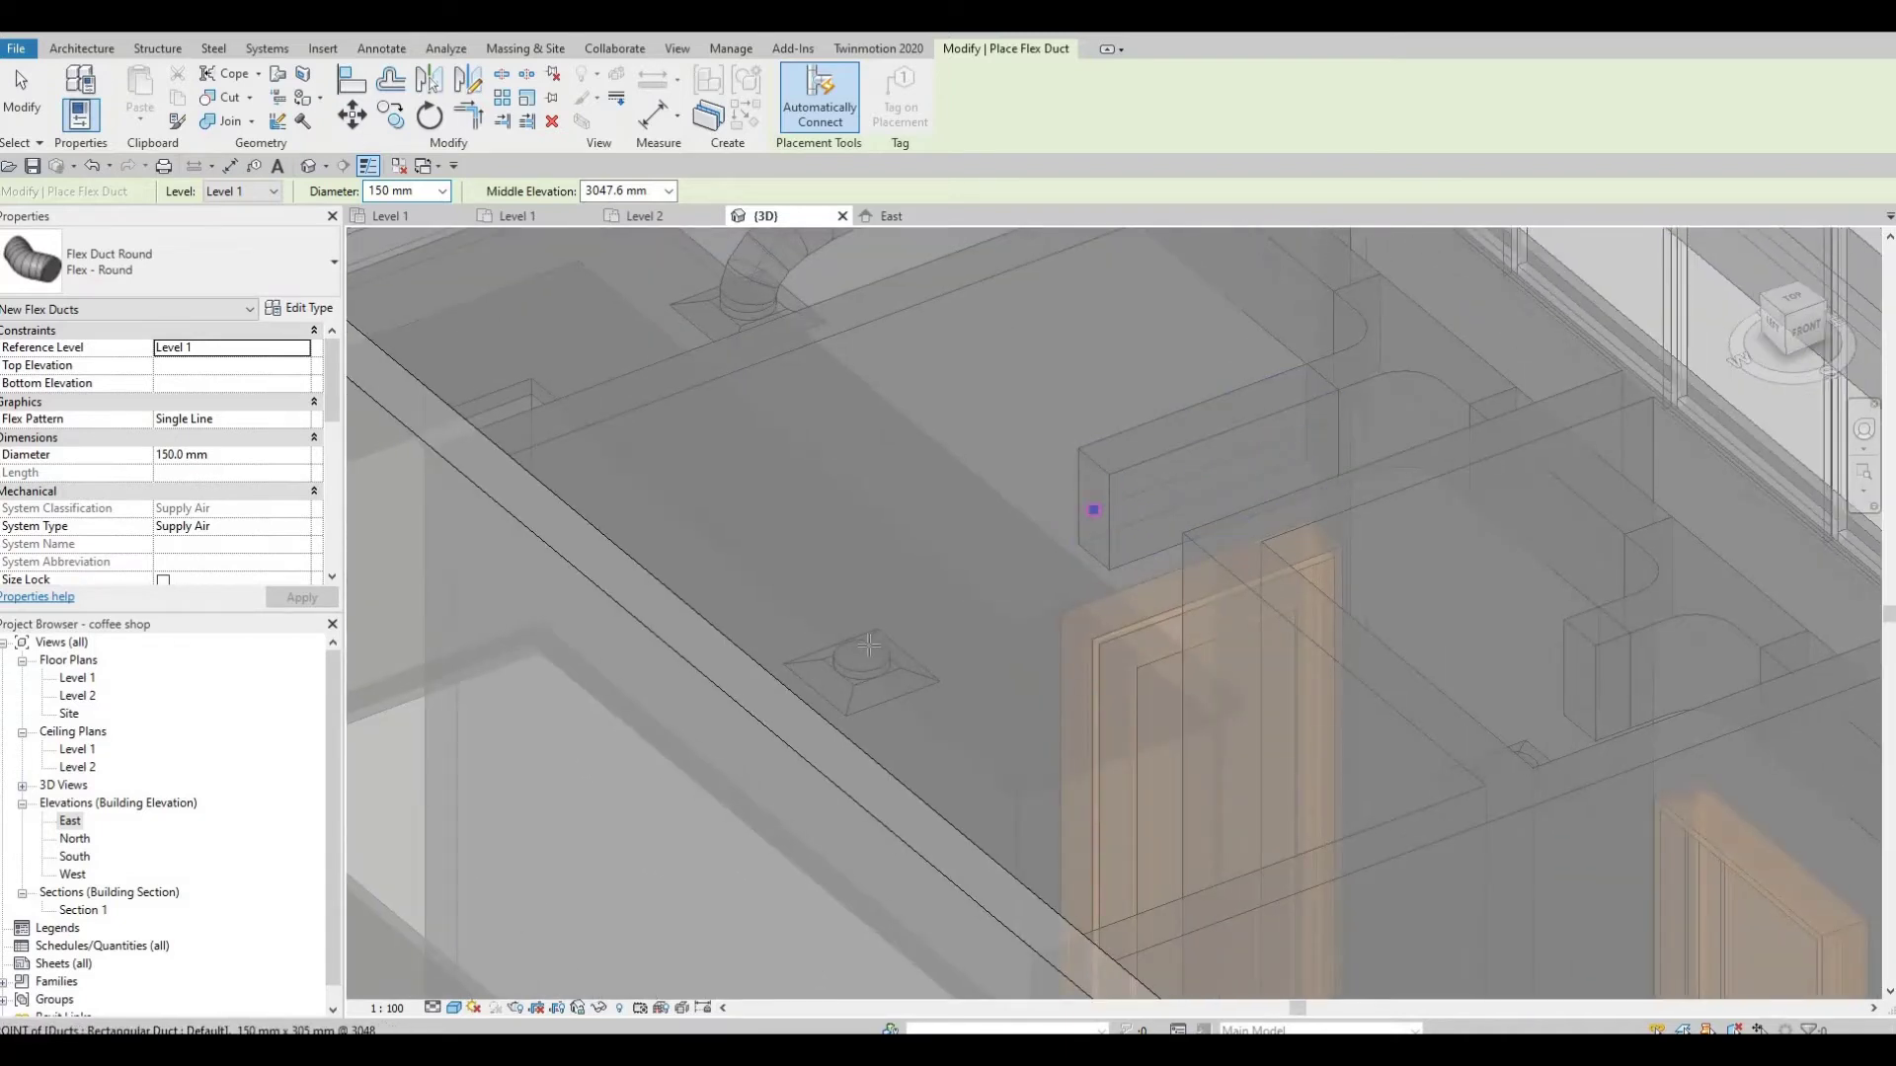
{"action": "left_click", "coordinate": [868, 645]}
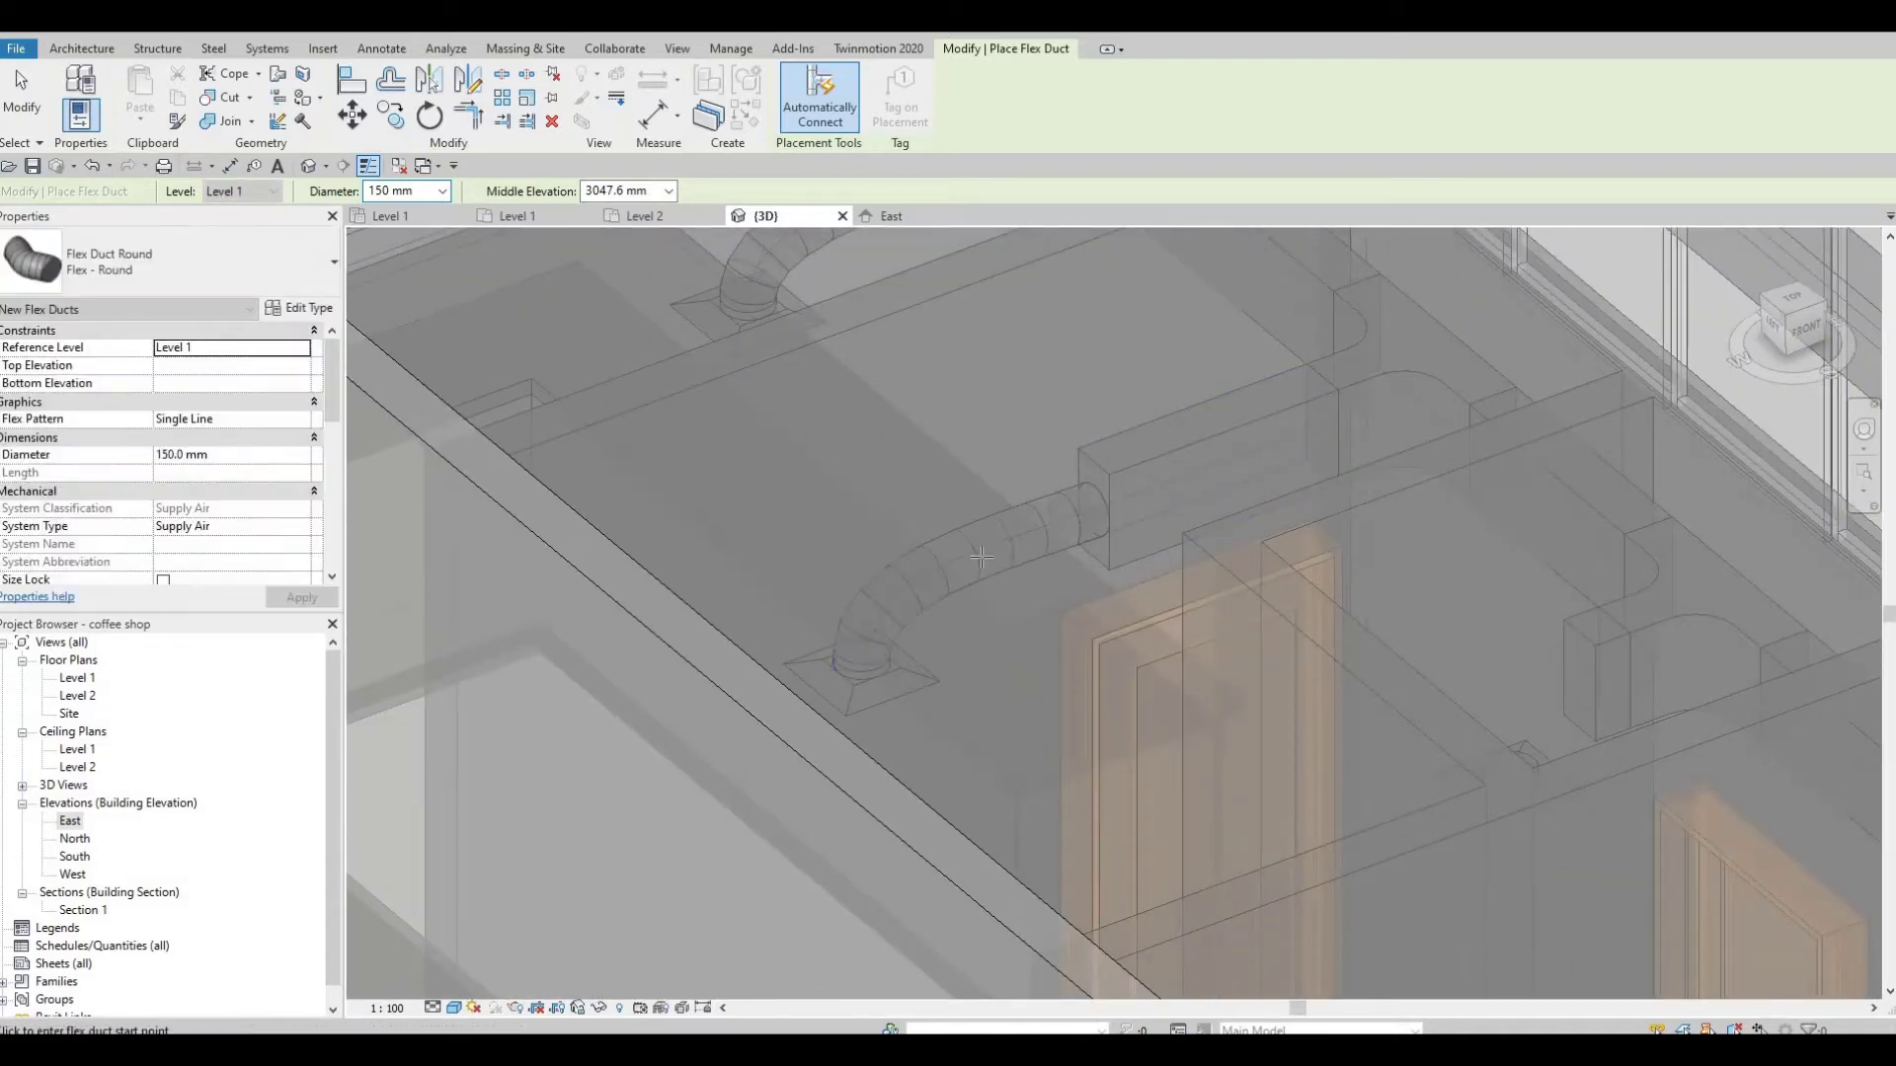
Step: Connect the short branch between the two interior doors to its diffuser with a 150 mm round flex duct
{"action": "middle_click_drag", "start_coordinate": [980, 558], "coordinate": [684, 331]}
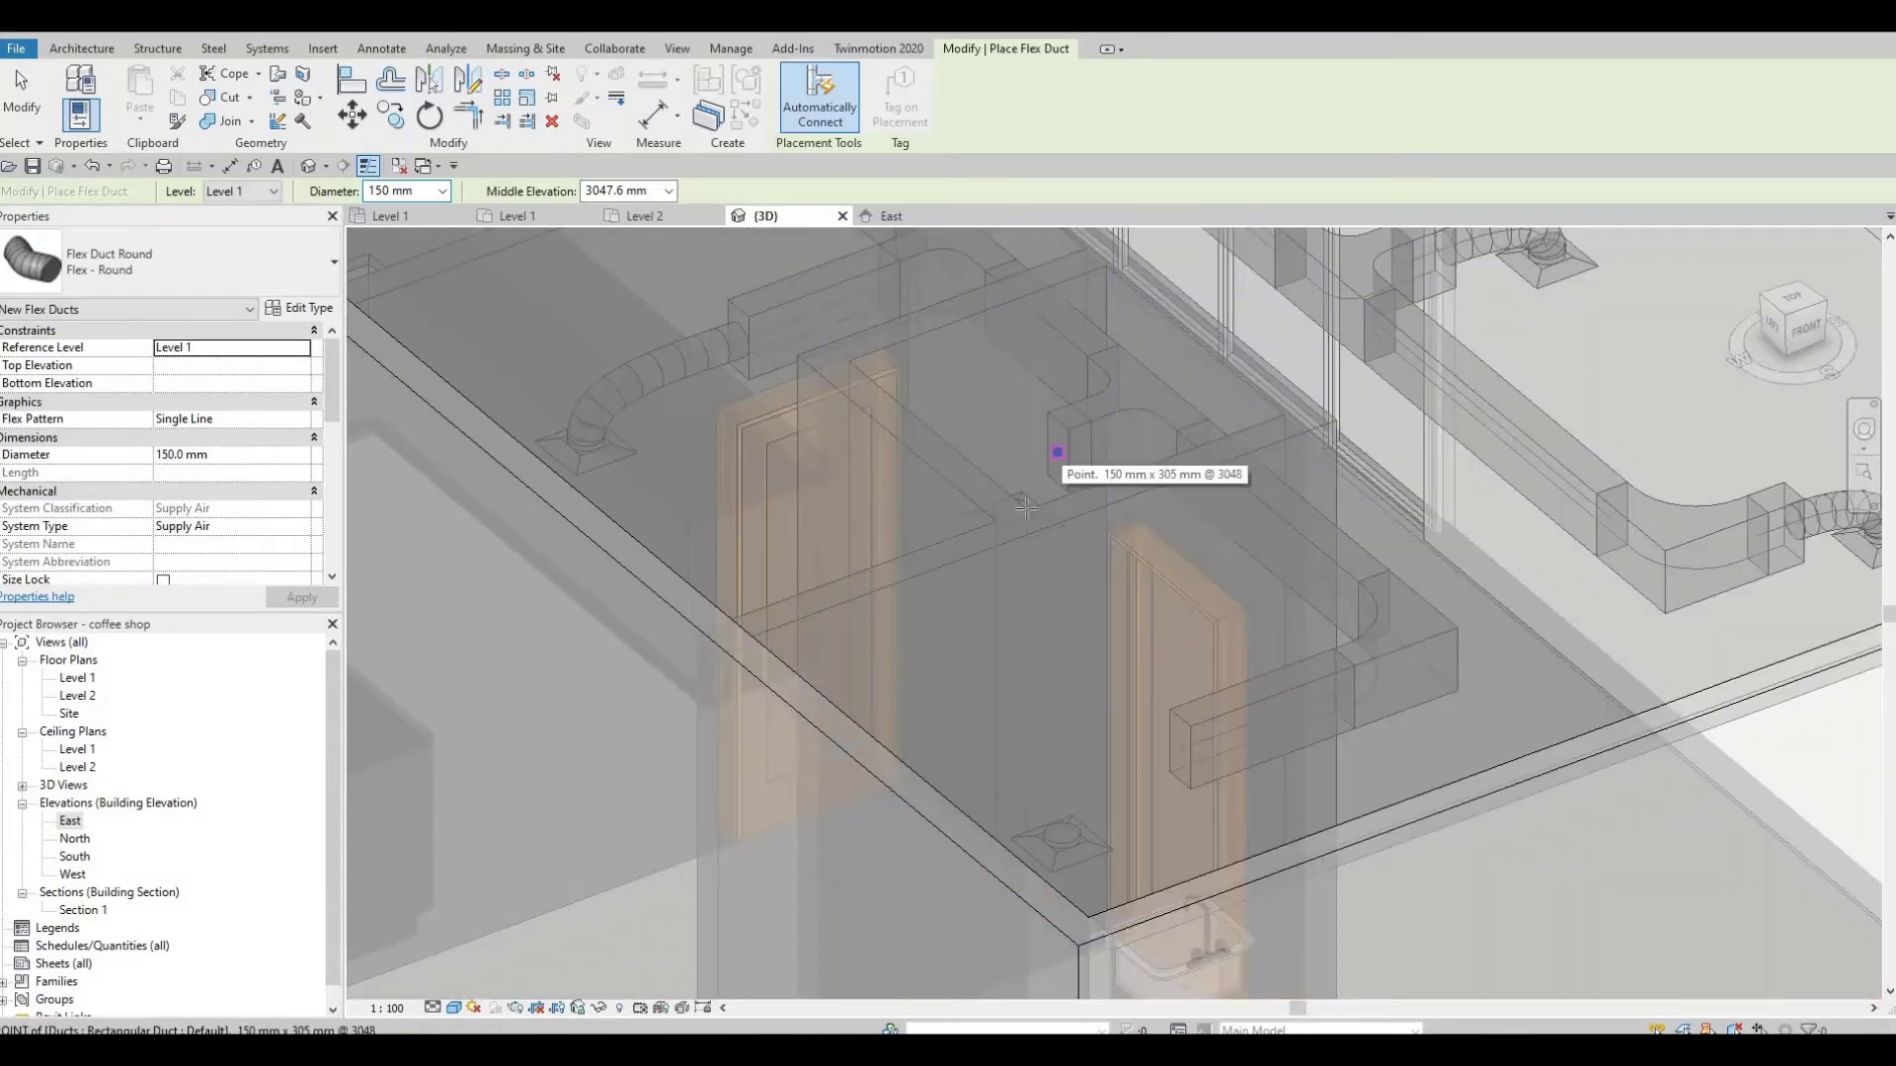
{"action": "scroll", "coordinate": [1027, 509], "scroll_direction": "up", "scroll_amount": 3}
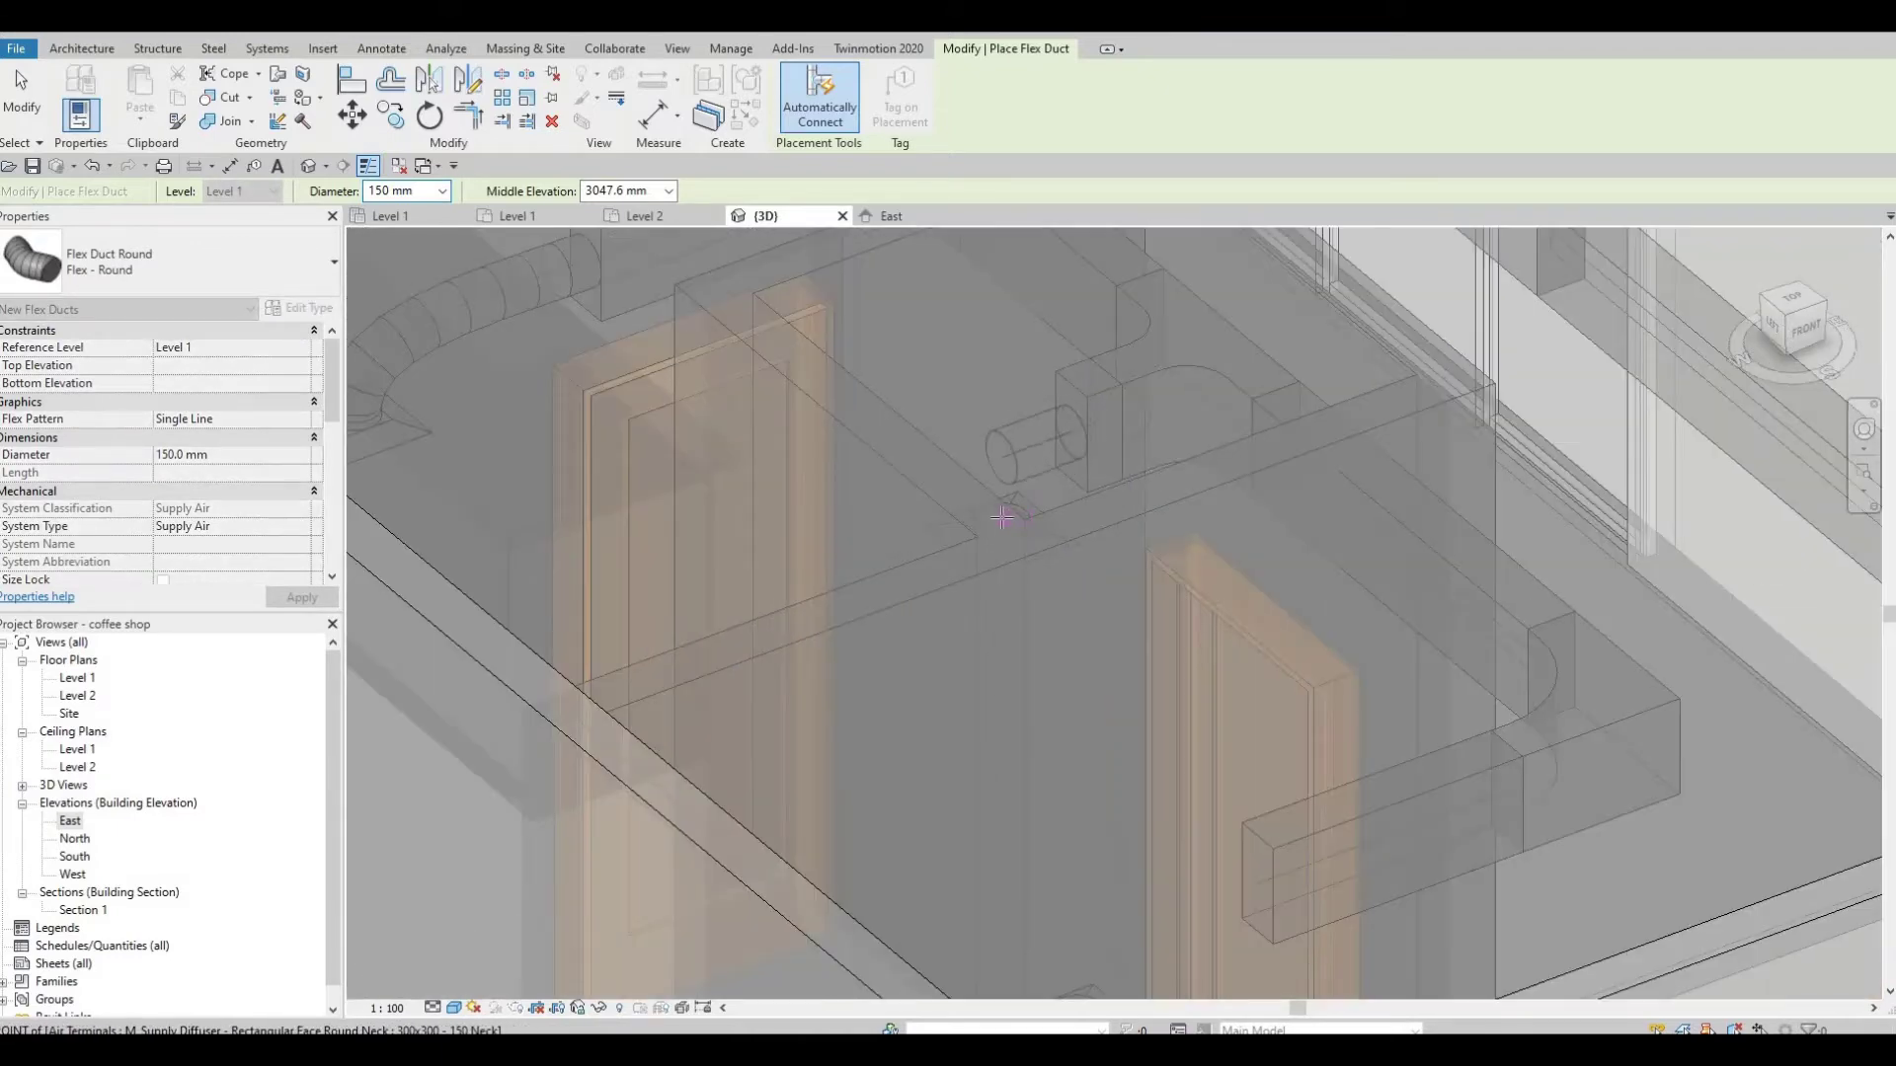
{"action": "left_click", "coordinate": [997, 519]}
Step: Connect the left main duct's last branch, above the washroom sink, to its diffuser with a 150 mm round flex duct and finish placing flex ducts
{"action": "scroll", "coordinate": [1220, 858], "scroll_direction": "down", "scroll_amount": 1}
{"action": "middle_click_drag", "start_coordinate": [1219, 859], "coordinate": [1098, 617]}
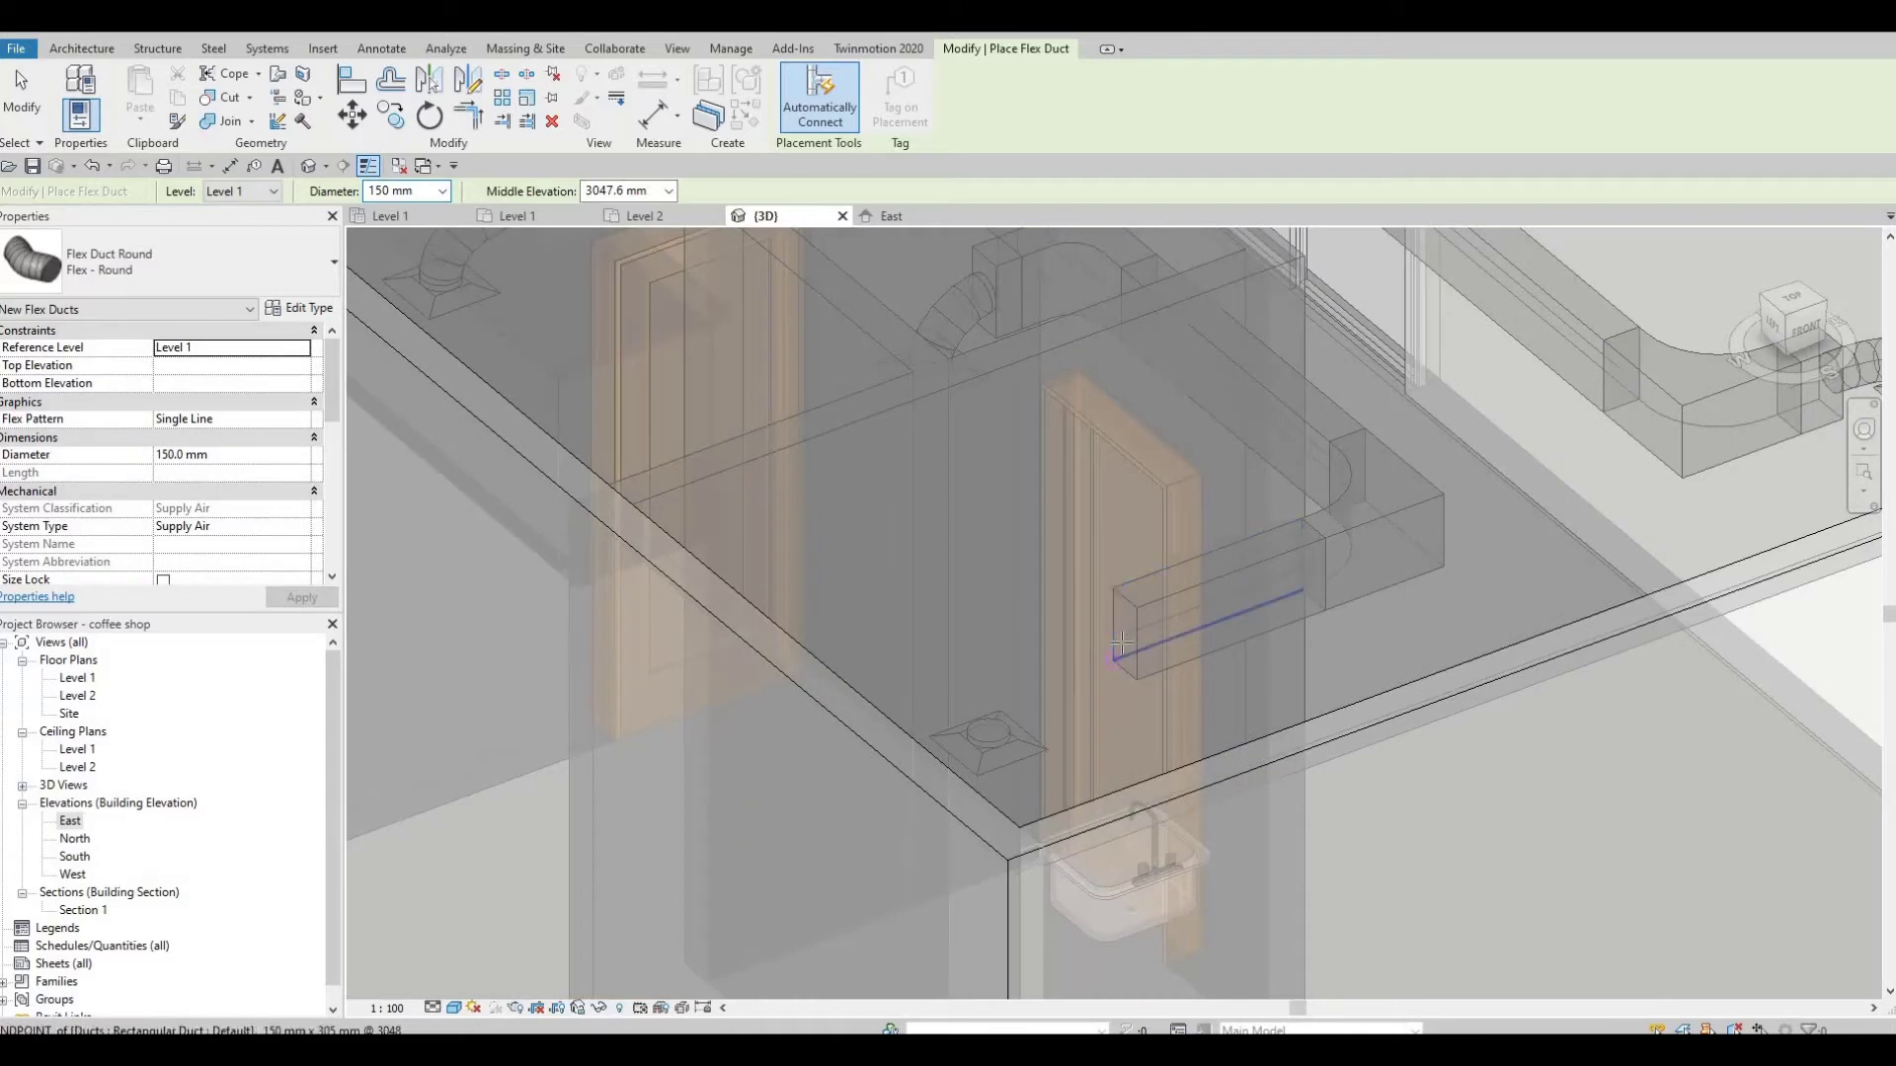
{"action": "left_click", "coordinate": [1122, 643]}
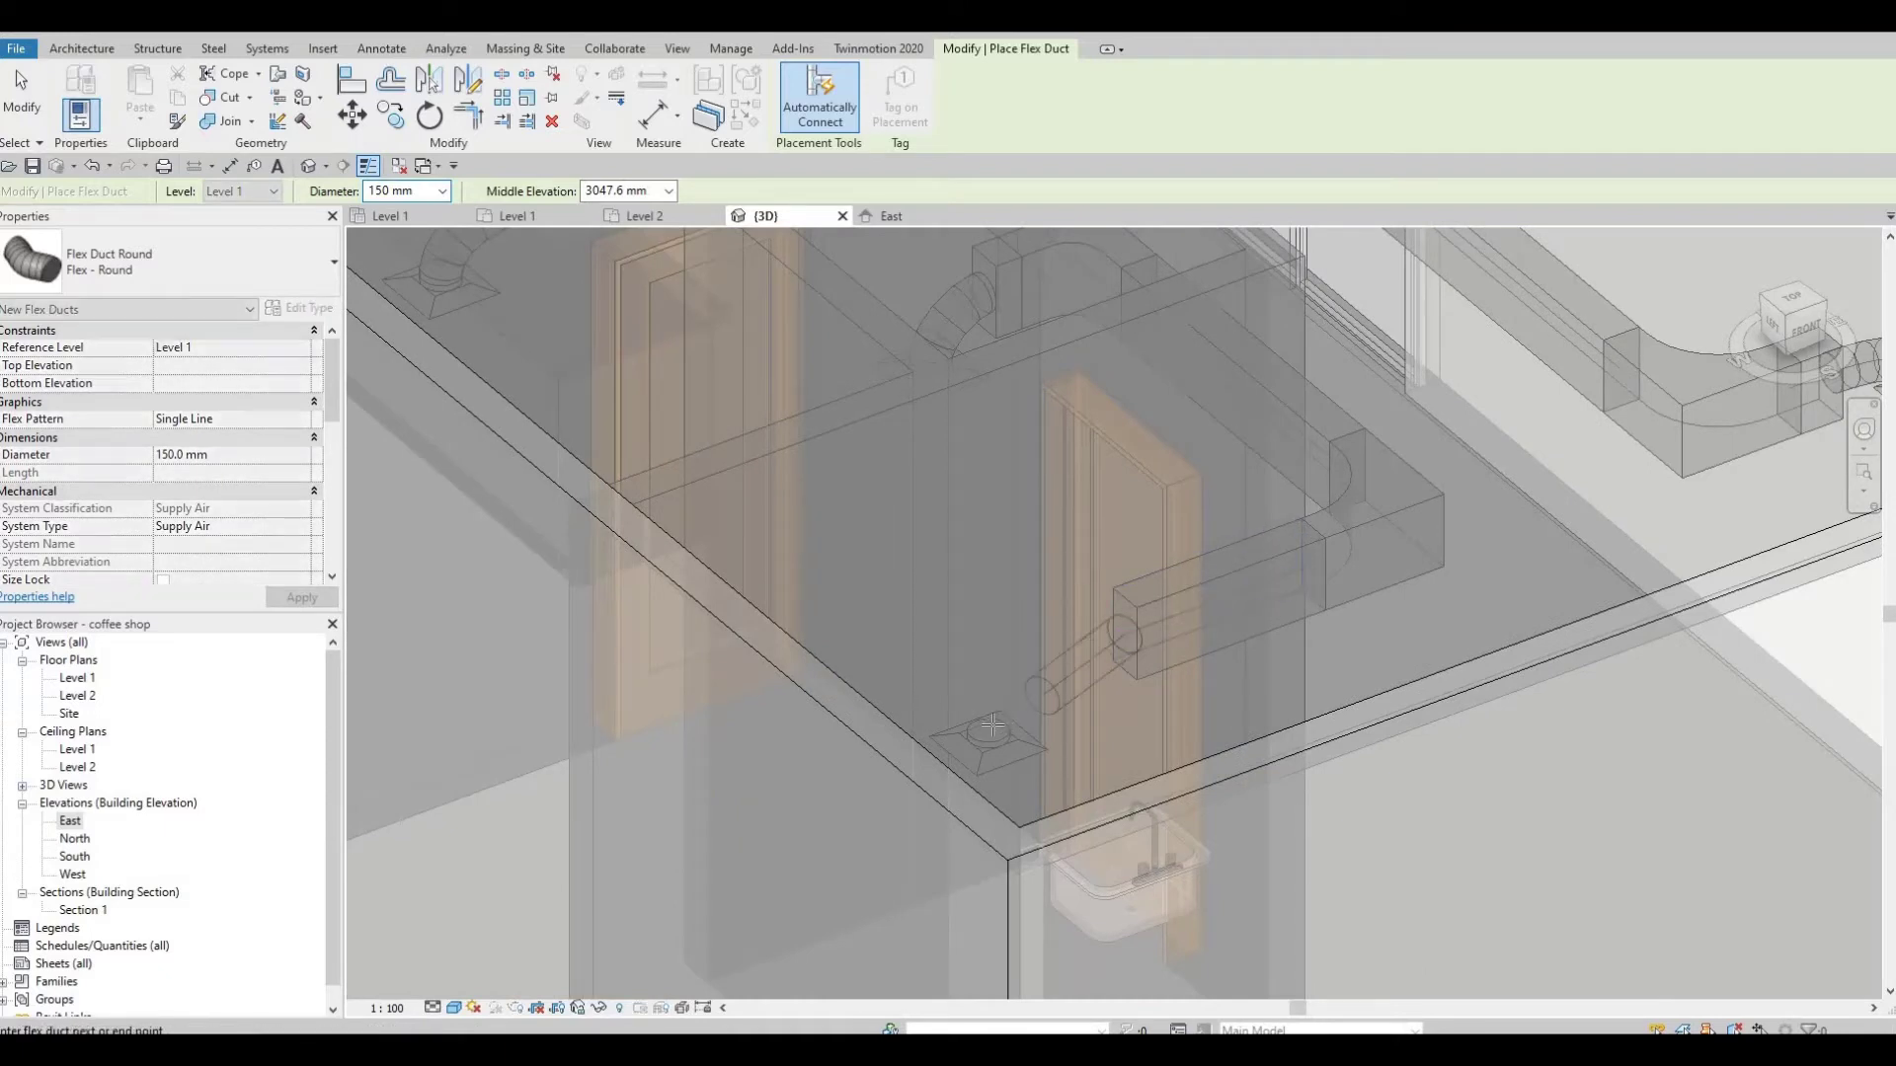
{"action": "left_click", "coordinate": [990, 723]}
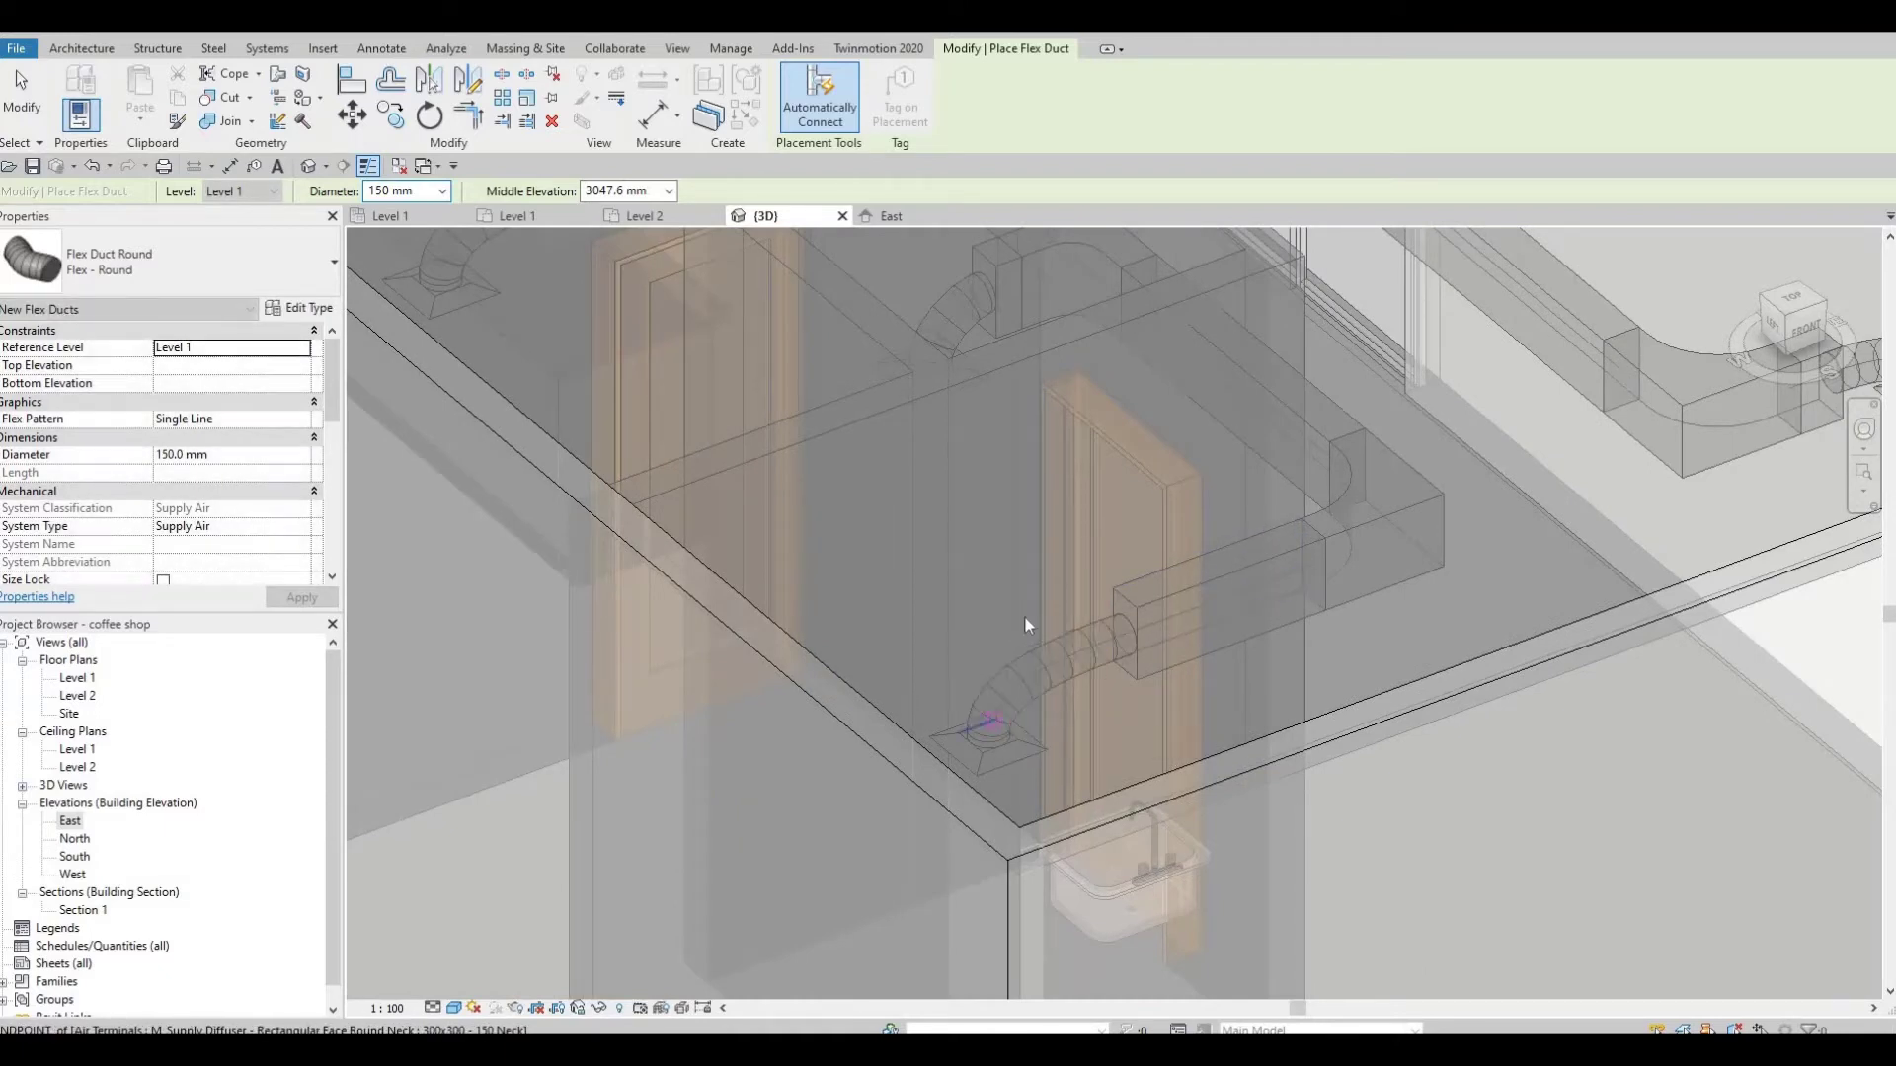
{"action": "key", "text": "Escape"}
{"action": "key", "text": "Escape"}
{"action": "key", "text": "Escape"}
{"action": "scroll", "coordinate": [1175, 587], "scroll_direction": "down", "scroll_amount": 1}
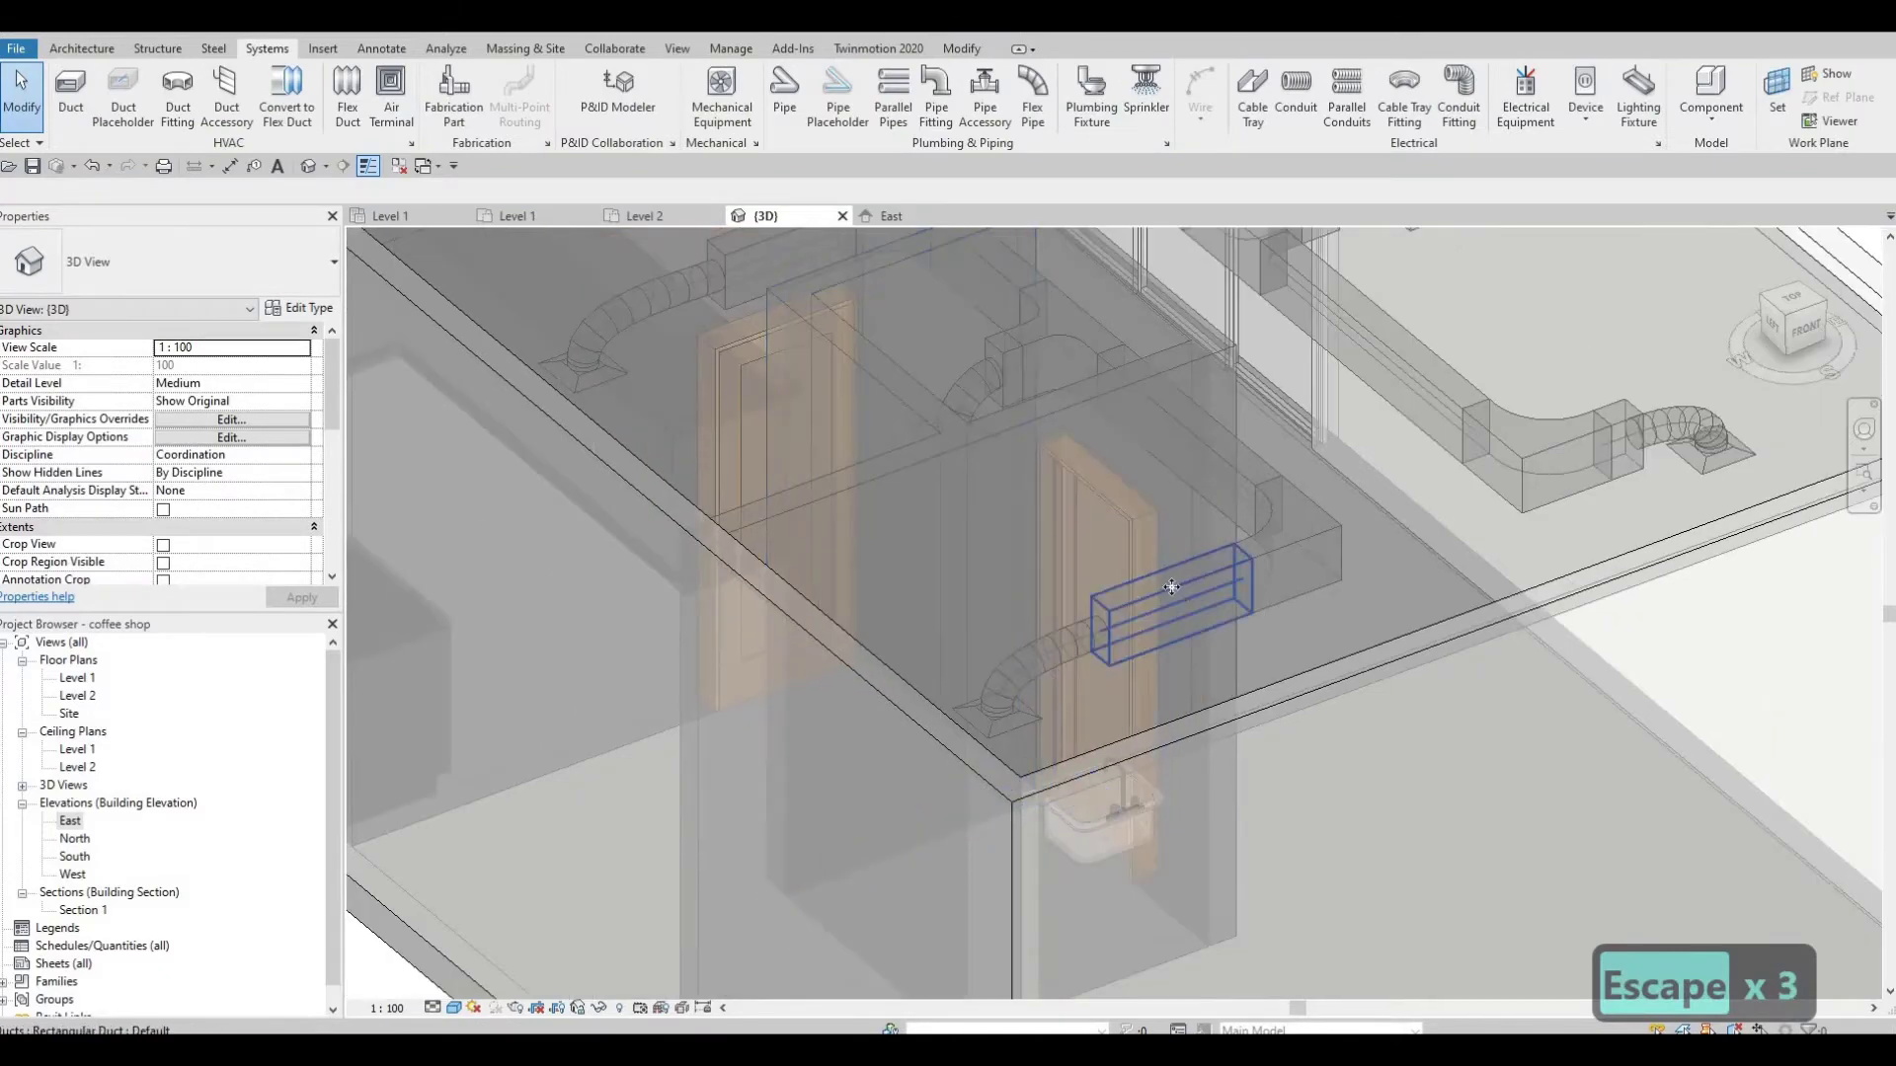
Step: Set the height of the rectangular branch duct above the washroom sink to 150 mm
{"action": "left_click", "coordinate": [1171, 587]}
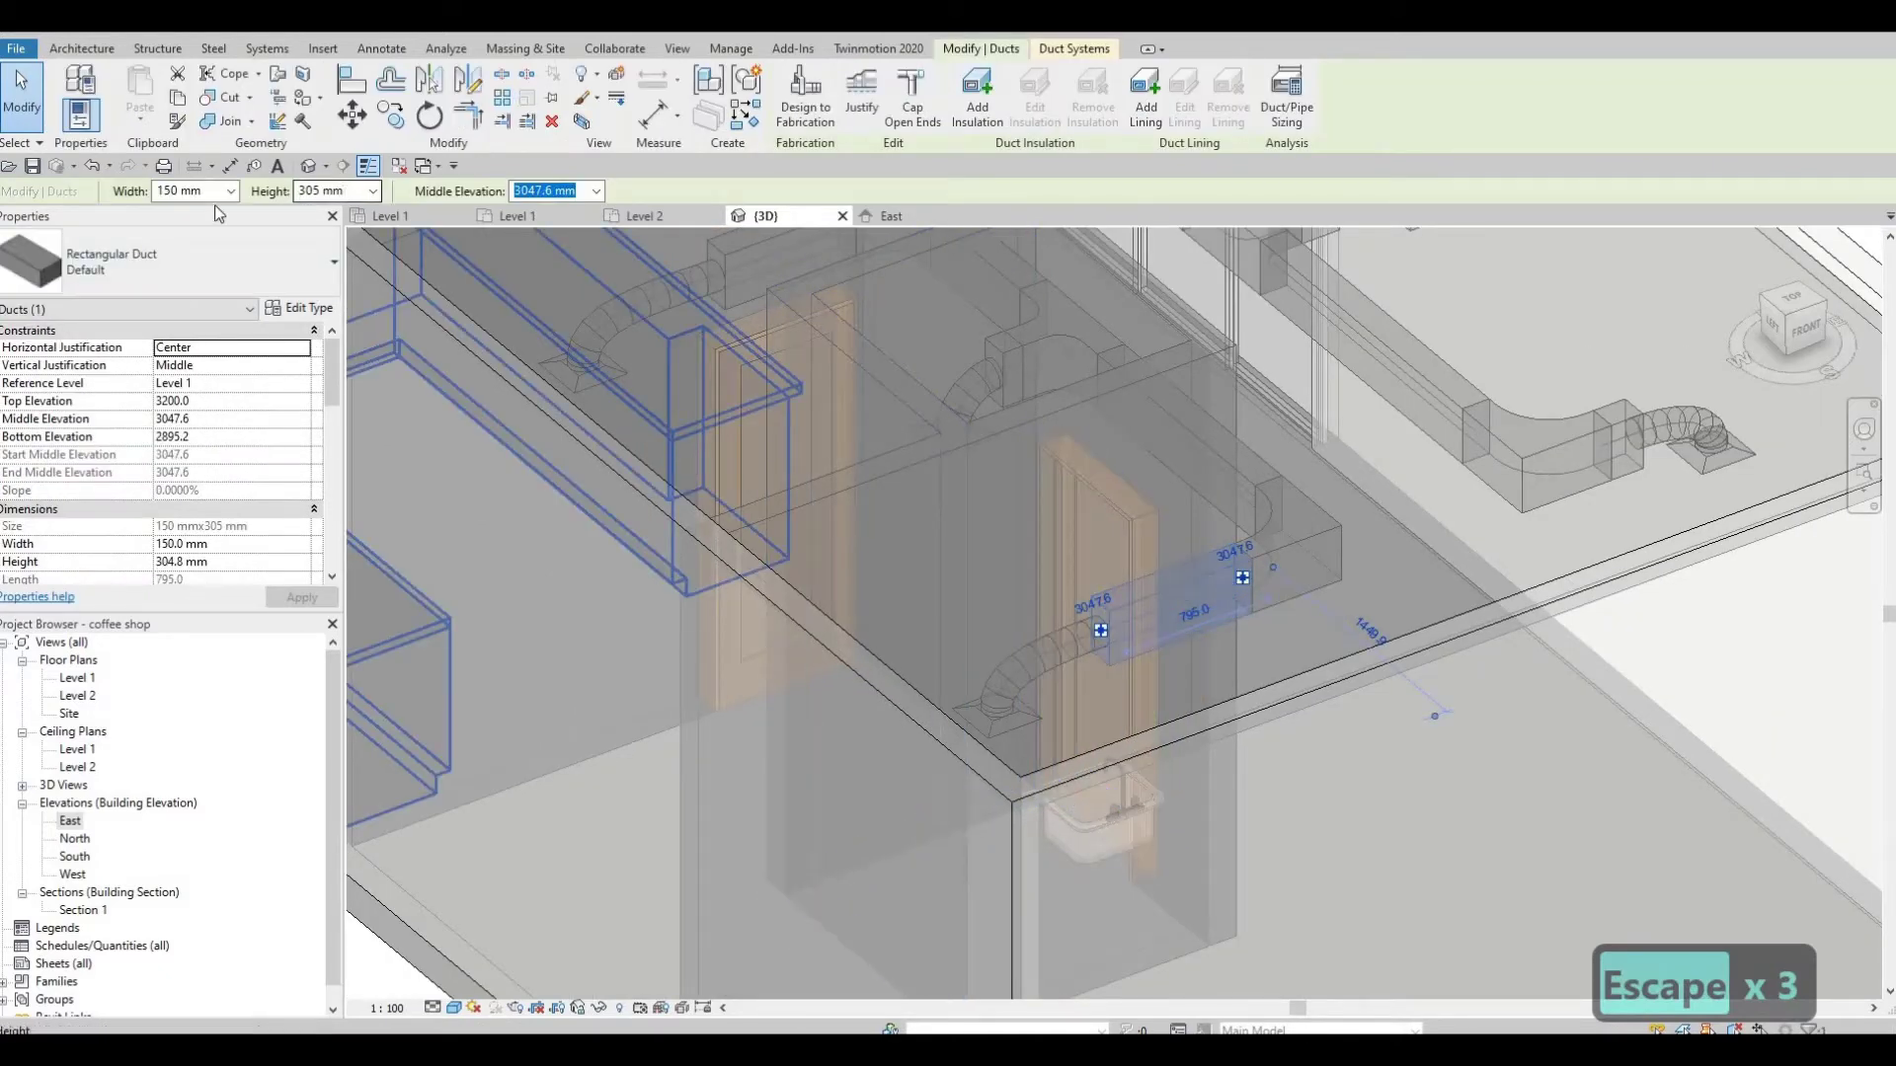
{"action": "left_click_drag", "start_coordinate": [345, 192], "coordinate": [216, 205]}
{"action": "type", "text": "15"}
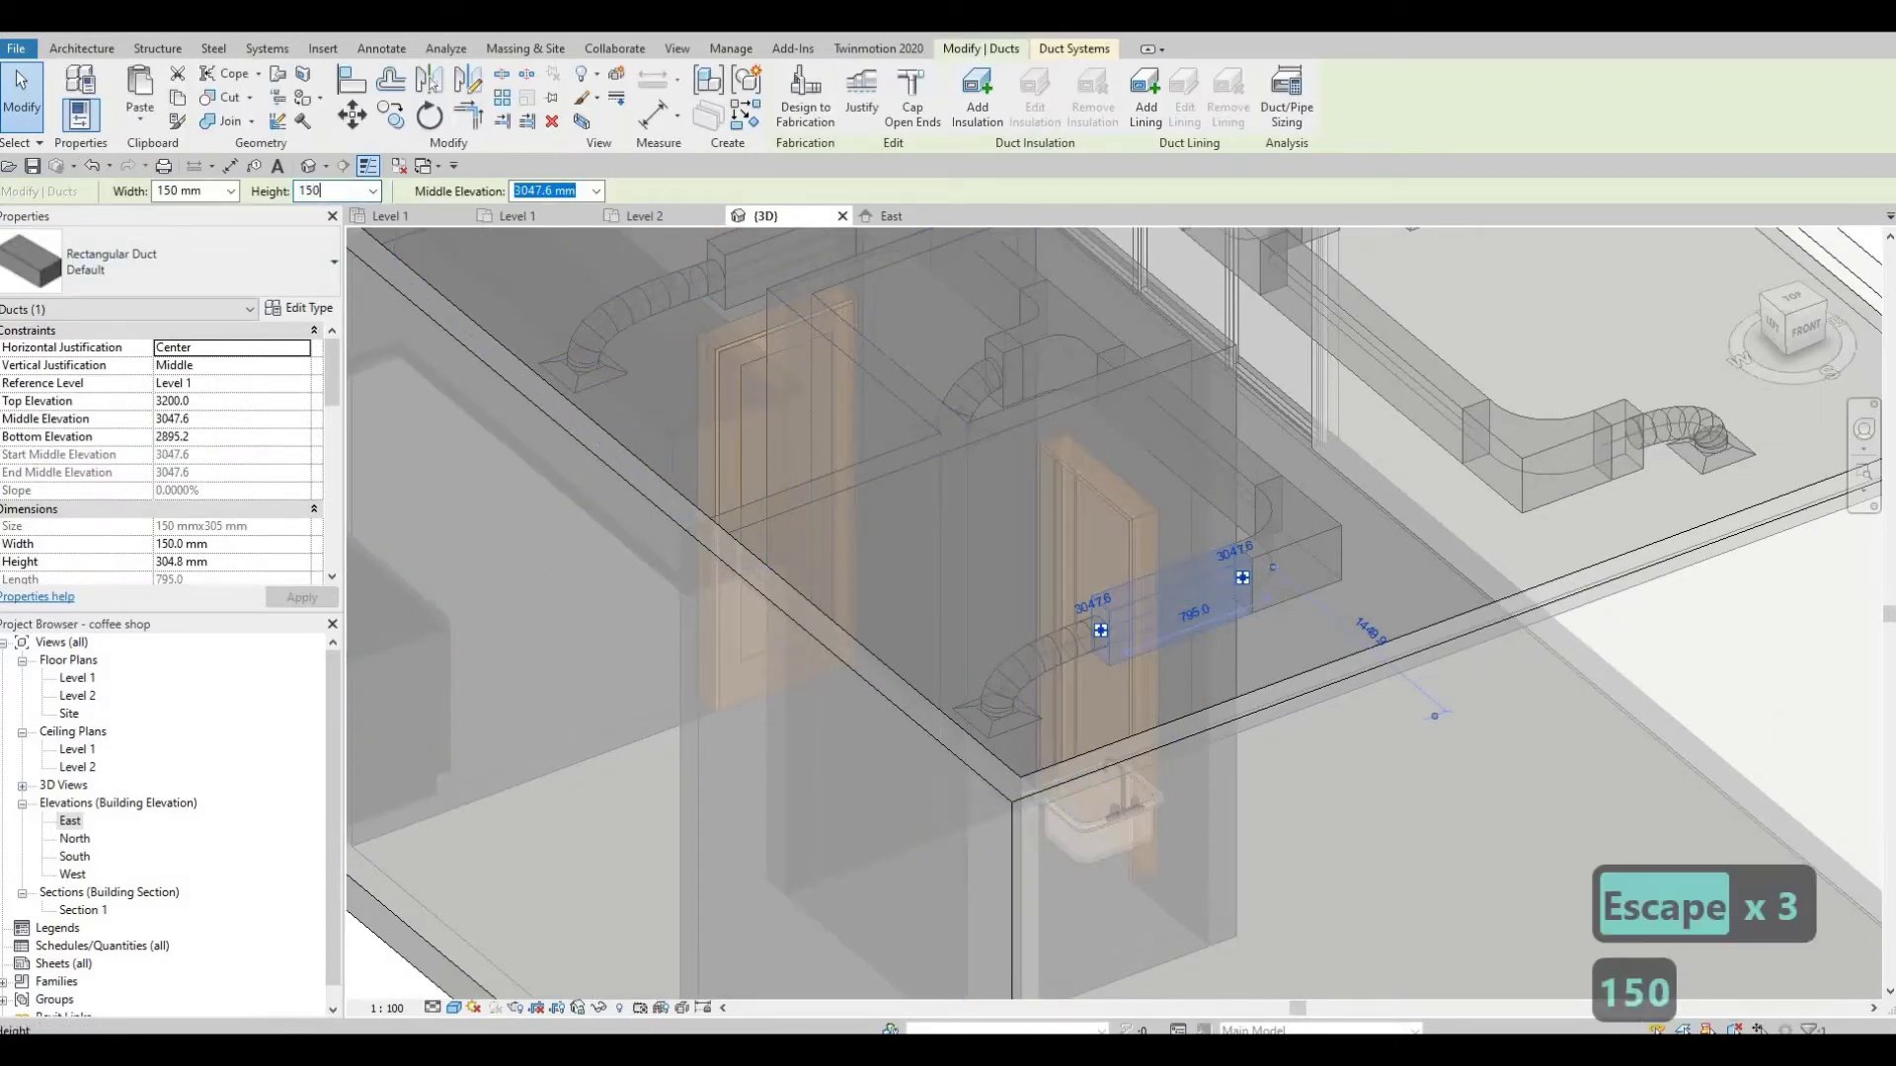
{"action": "key", "text": "Escape"}
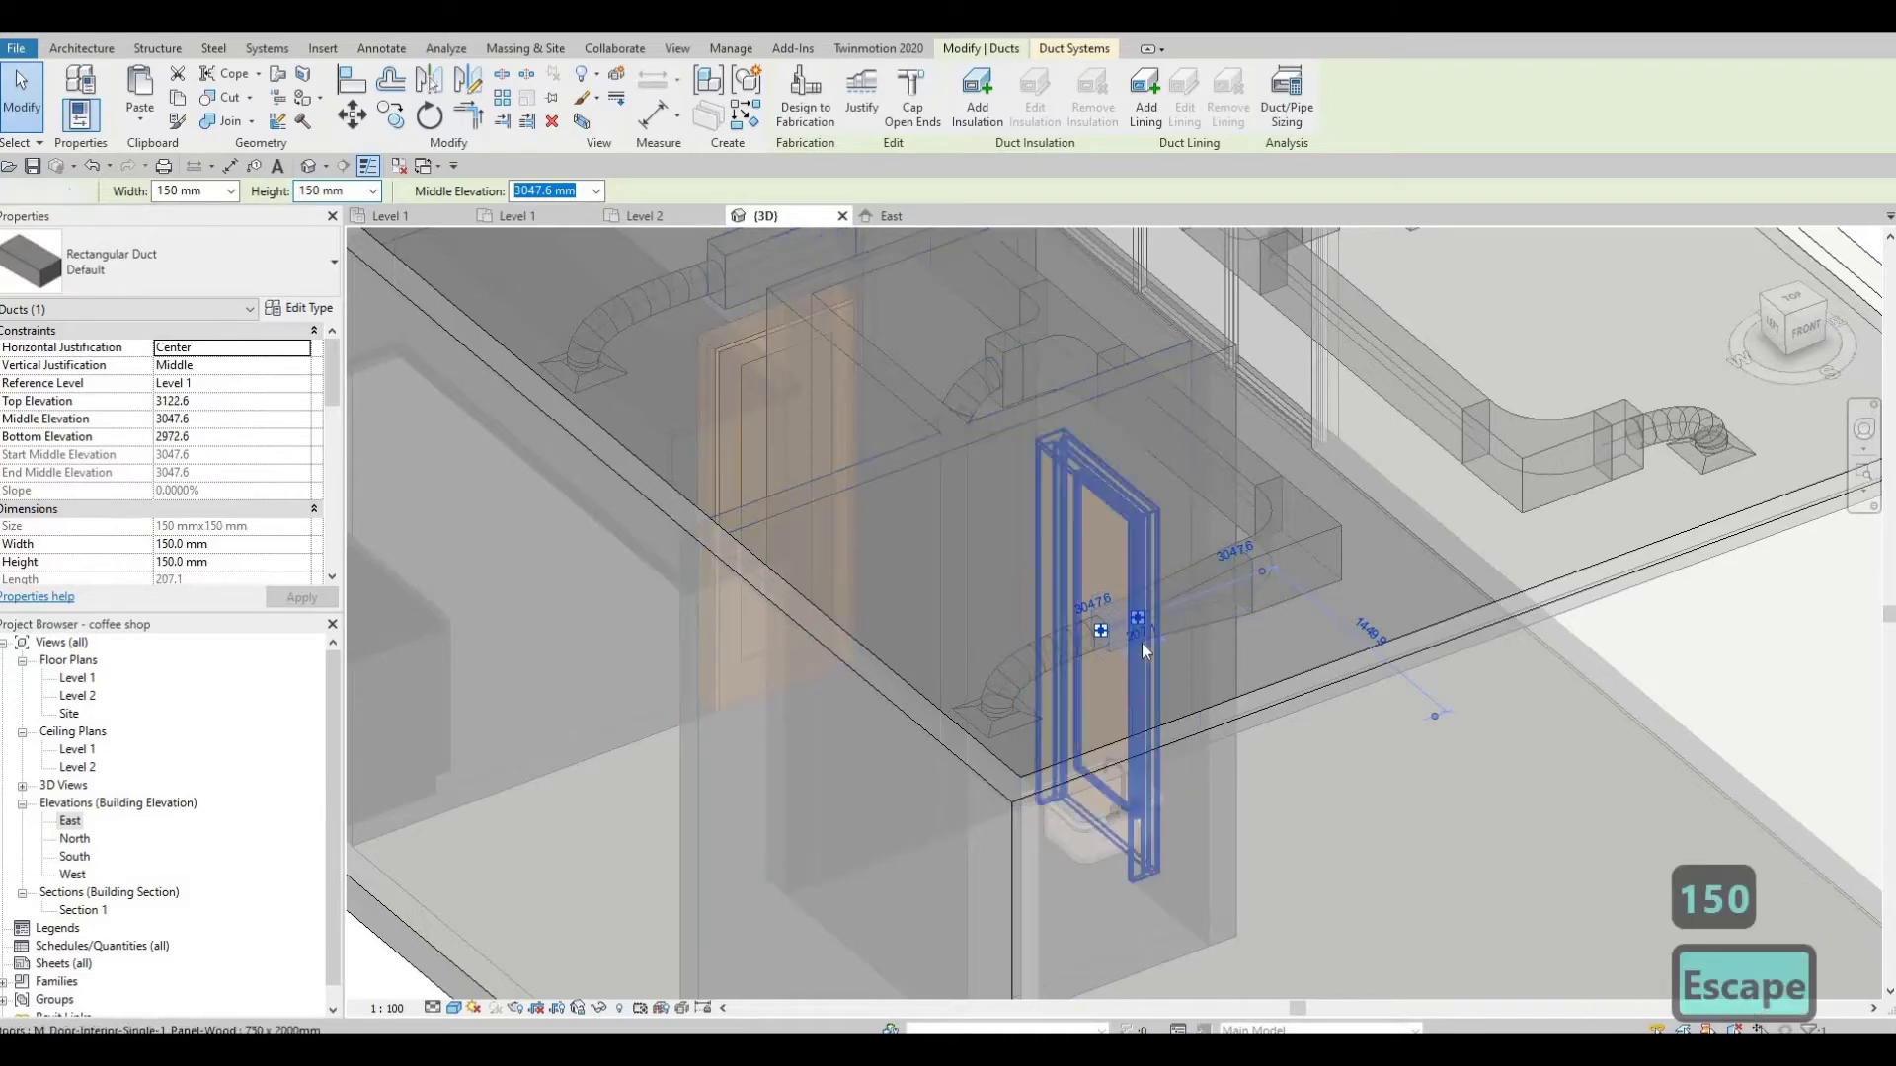
Step: Try to set the height of the short branch duct between the two interior doors to 150 mm
{"action": "scroll", "coordinate": [1183, 586], "scroll_direction": "up", "scroll_amount": 1}
{"action": "scroll", "coordinate": [1175, 603], "scroll_direction": "up", "scroll_amount": 1}
{"action": "middle_click_drag", "start_coordinate": [1057, 630], "coordinate": [1175, 839]}
{"action": "scroll", "coordinate": [1051, 527], "scroll_direction": "down", "scroll_amount": 2}
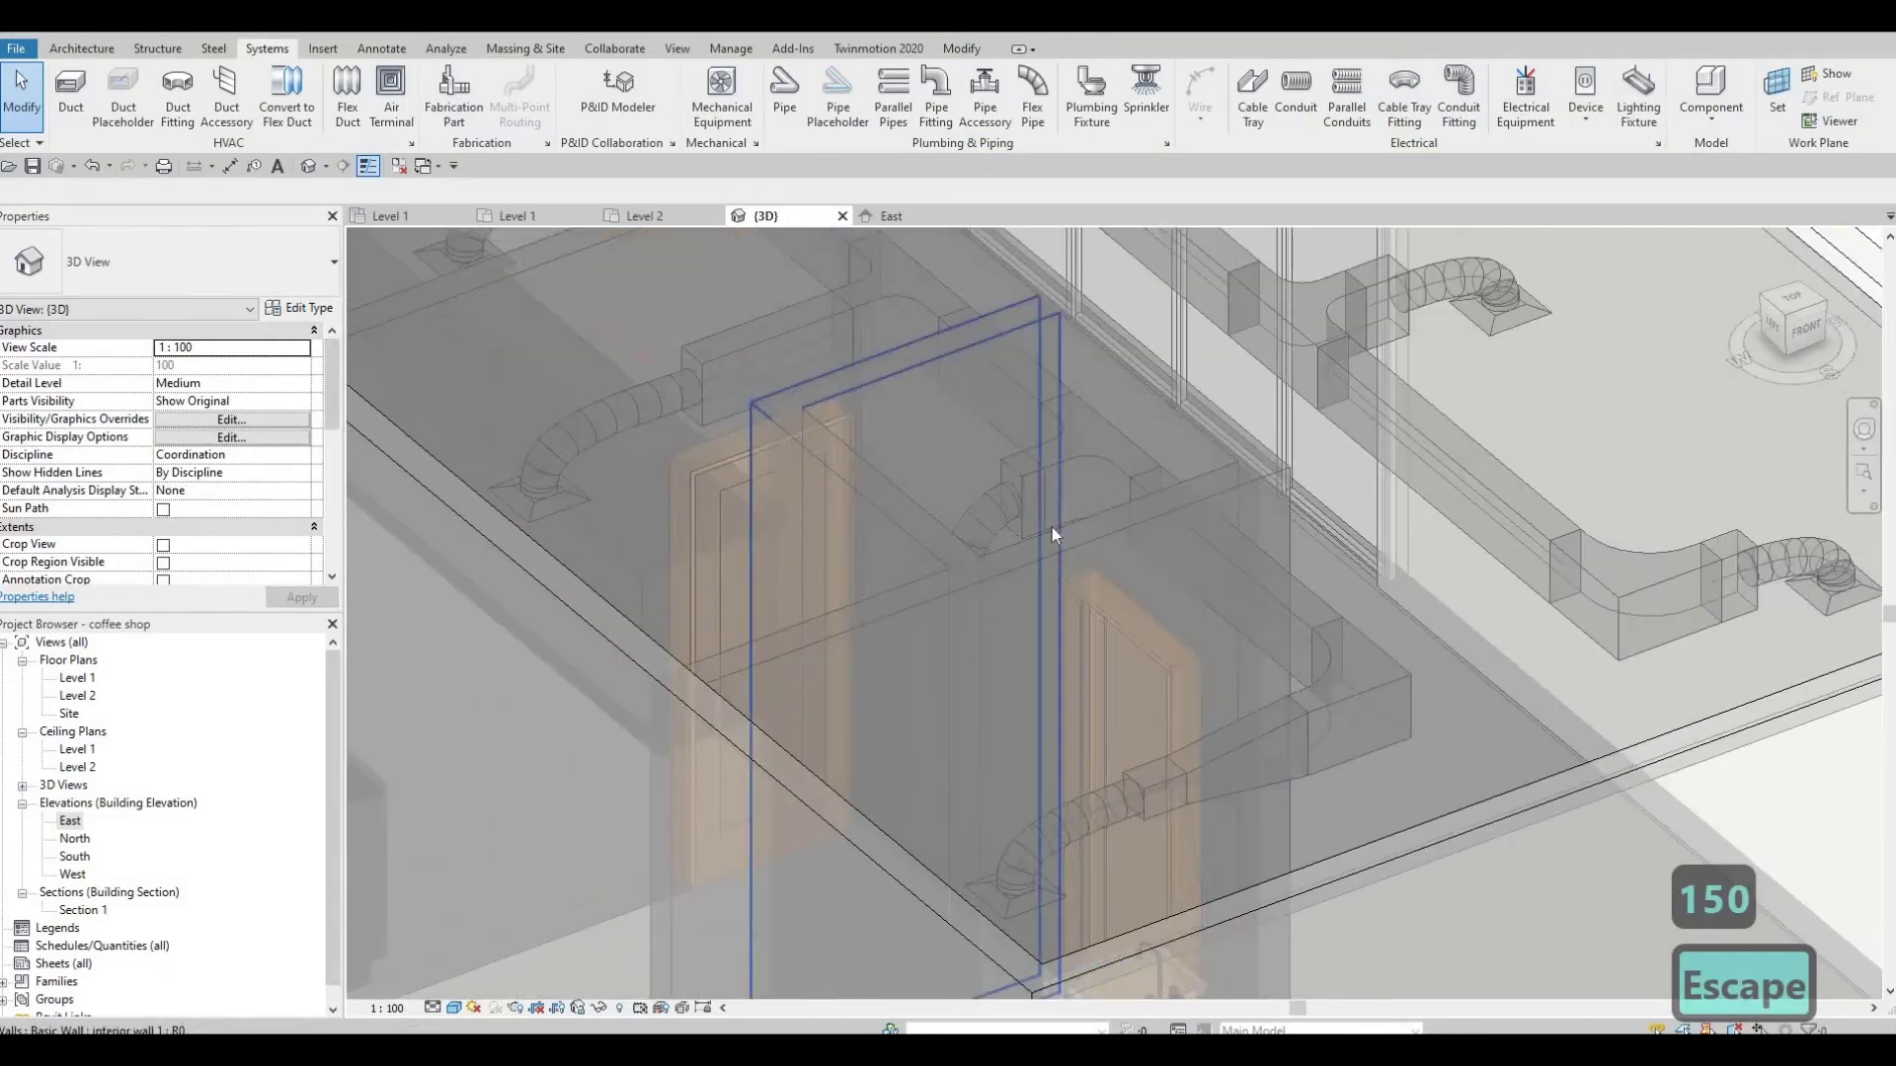
{"action": "middle_click_drag", "start_coordinate": [1052, 527], "coordinate": [1058, 570]}
{"action": "left_click", "coordinate": [1041, 511]}
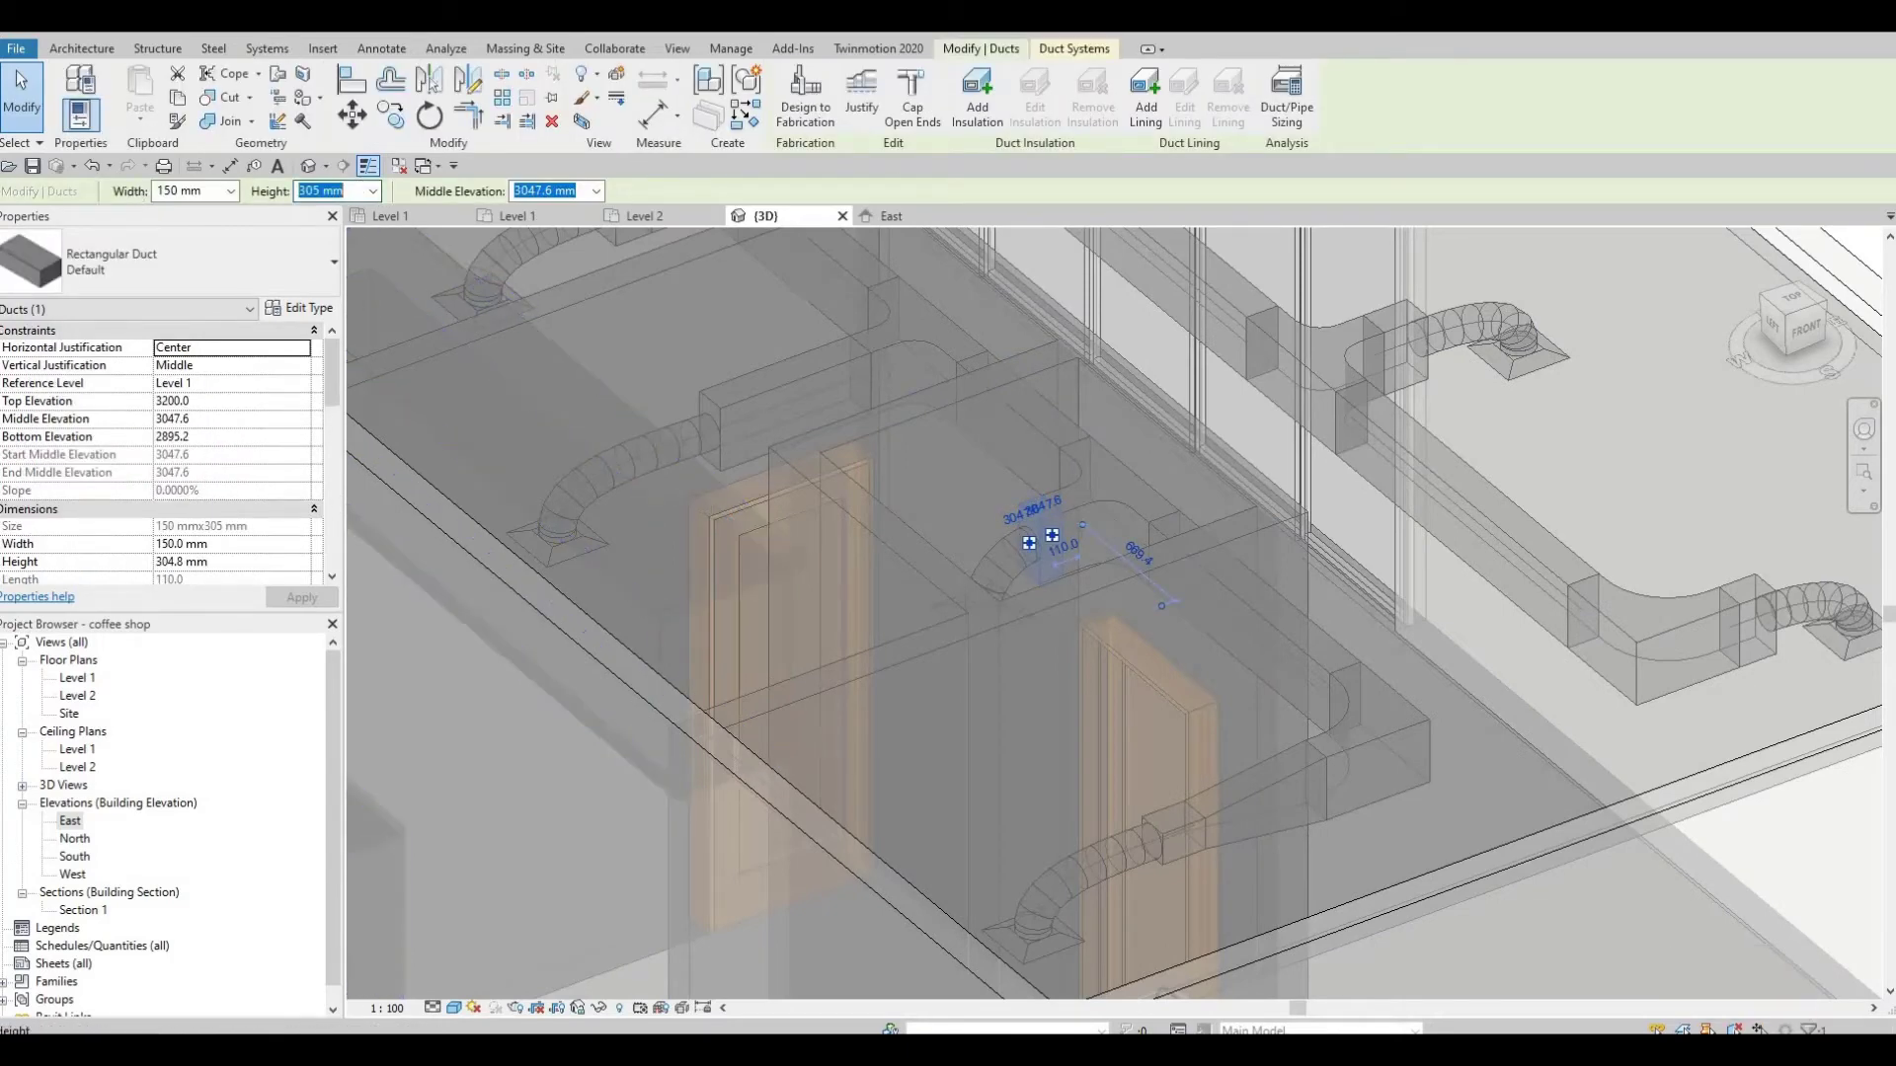
{"action": "type", "text": "150"}
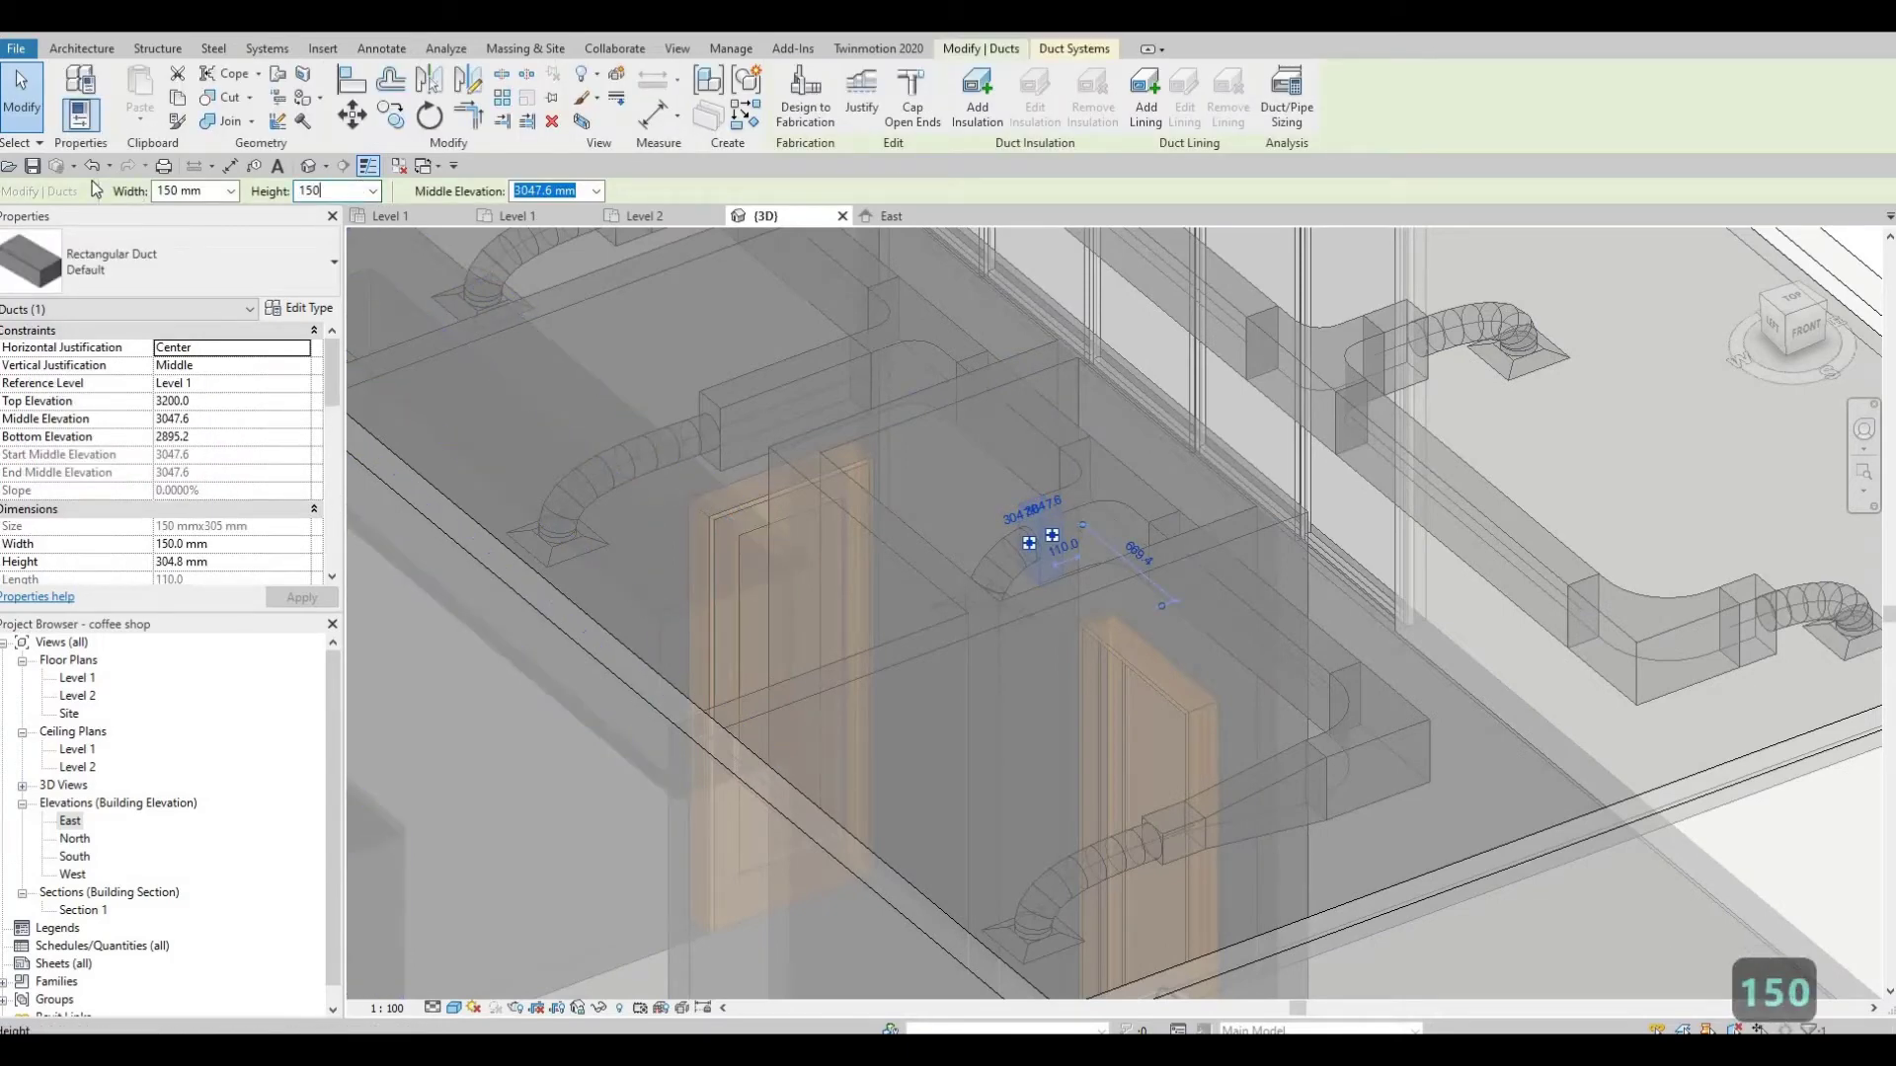
{"action": "key", "text": "Return"}
{"action": "key", "text": "Escape"}
{"action": "key", "text": "Escape"}
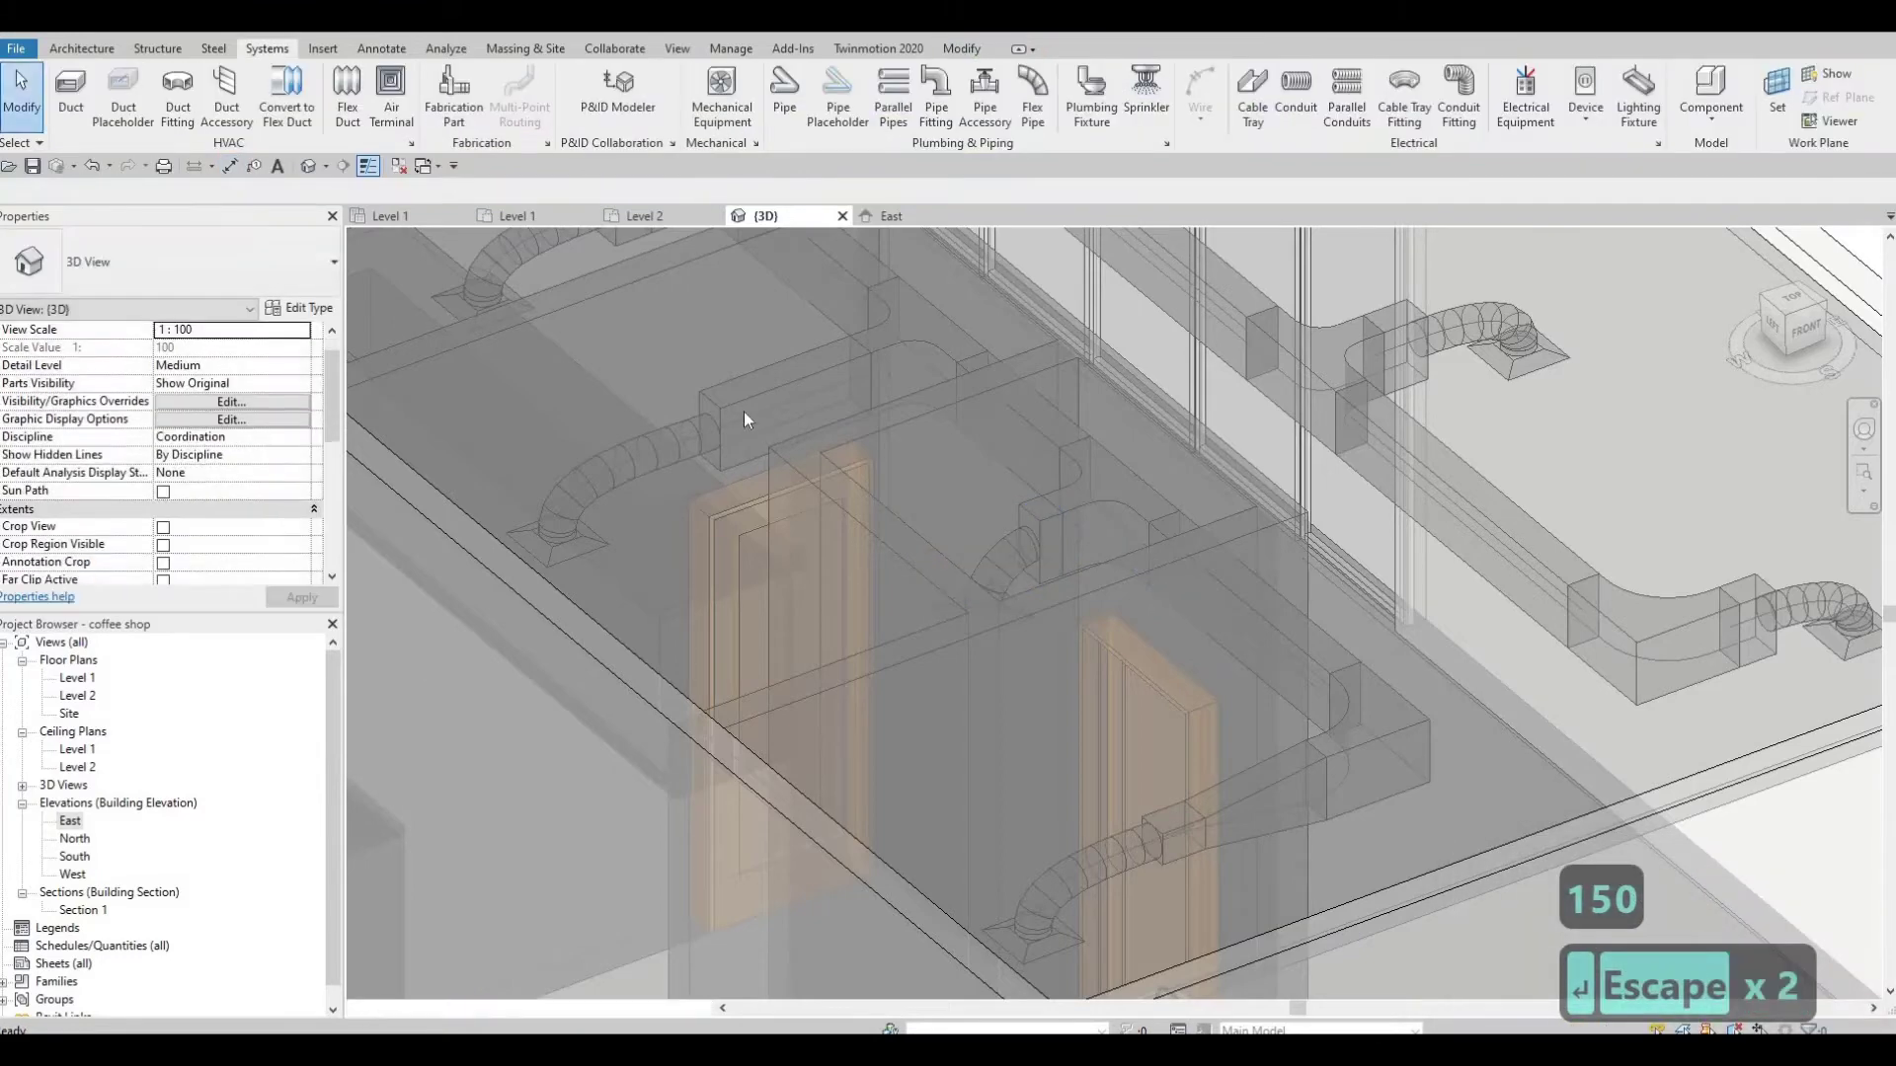
Step: Set the height of the long rectangular branch duct above the first interior door to 150 mm
{"action": "left_click", "coordinate": [743, 411]}
{"action": "middle_click_drag", "start_coordinate": [743, 410], "coordinate": [873, 707]}
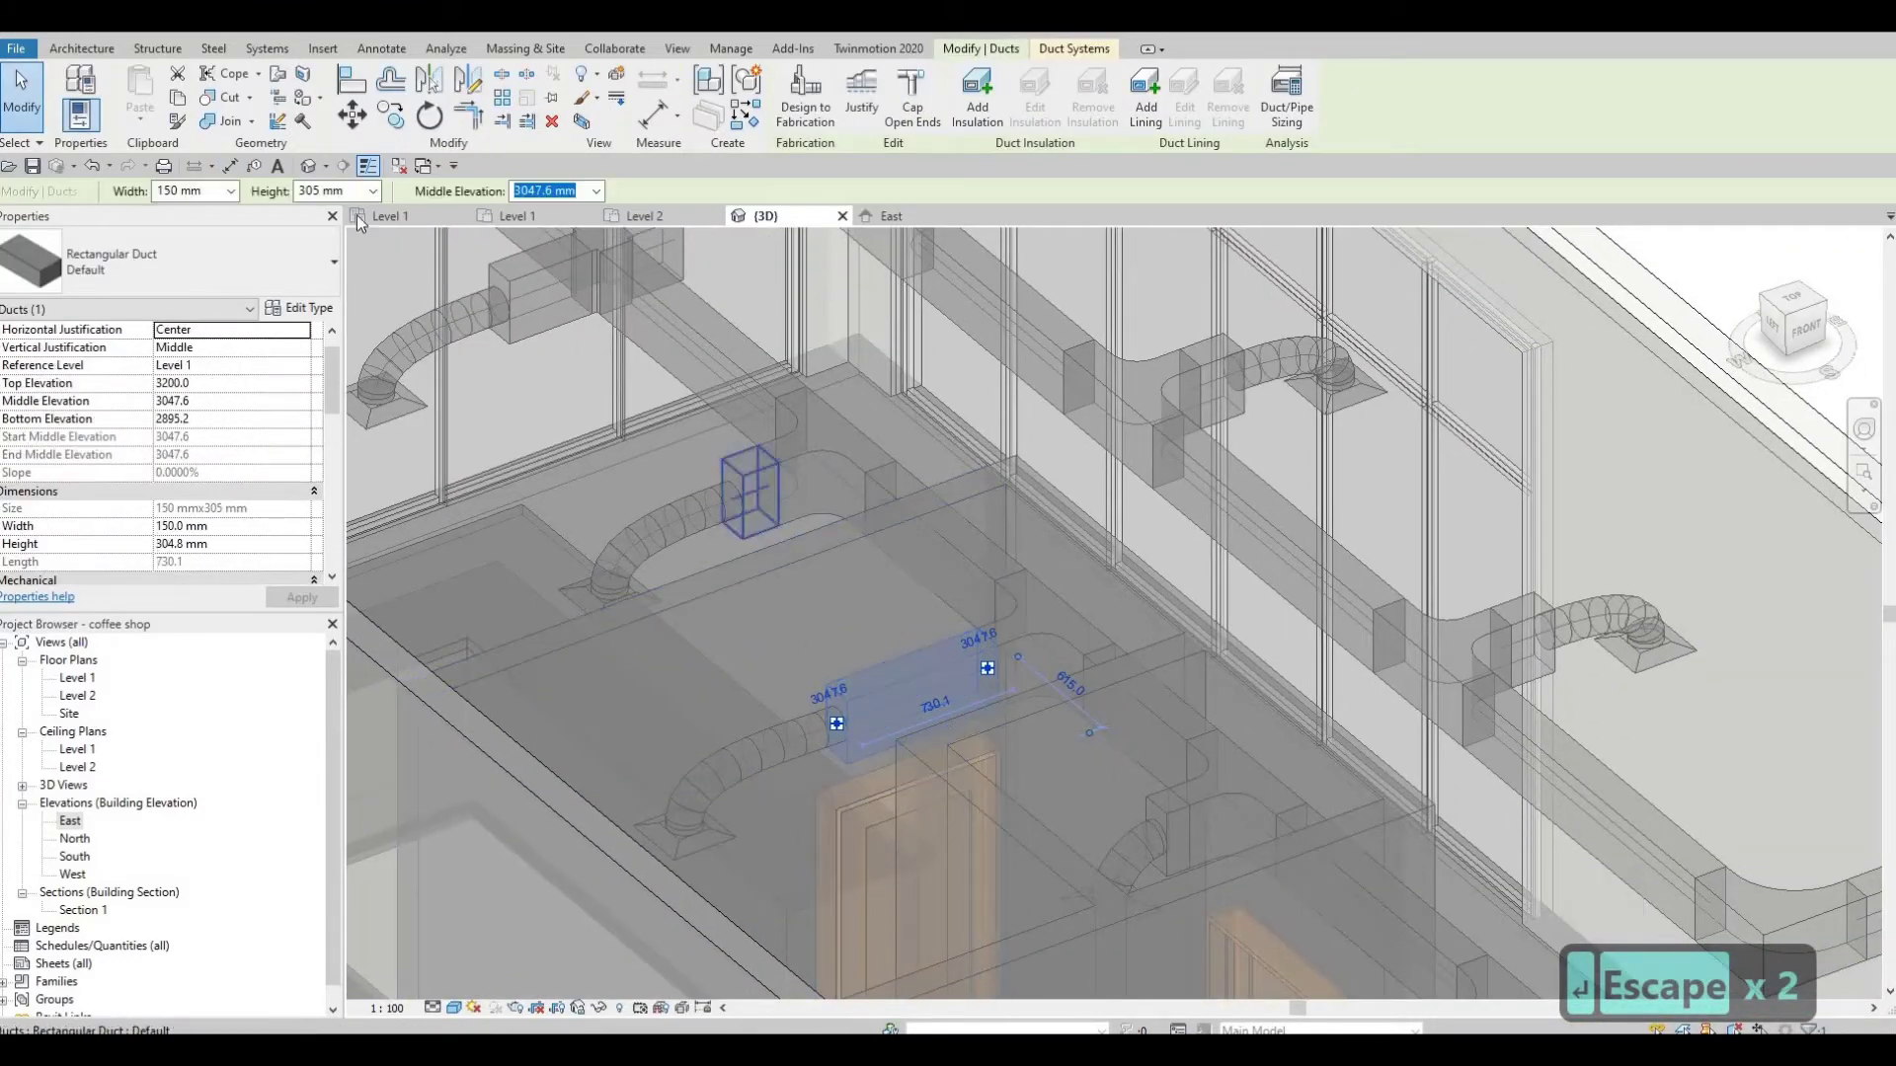
{"action": "left_click", "coordinate": [321, 191]}
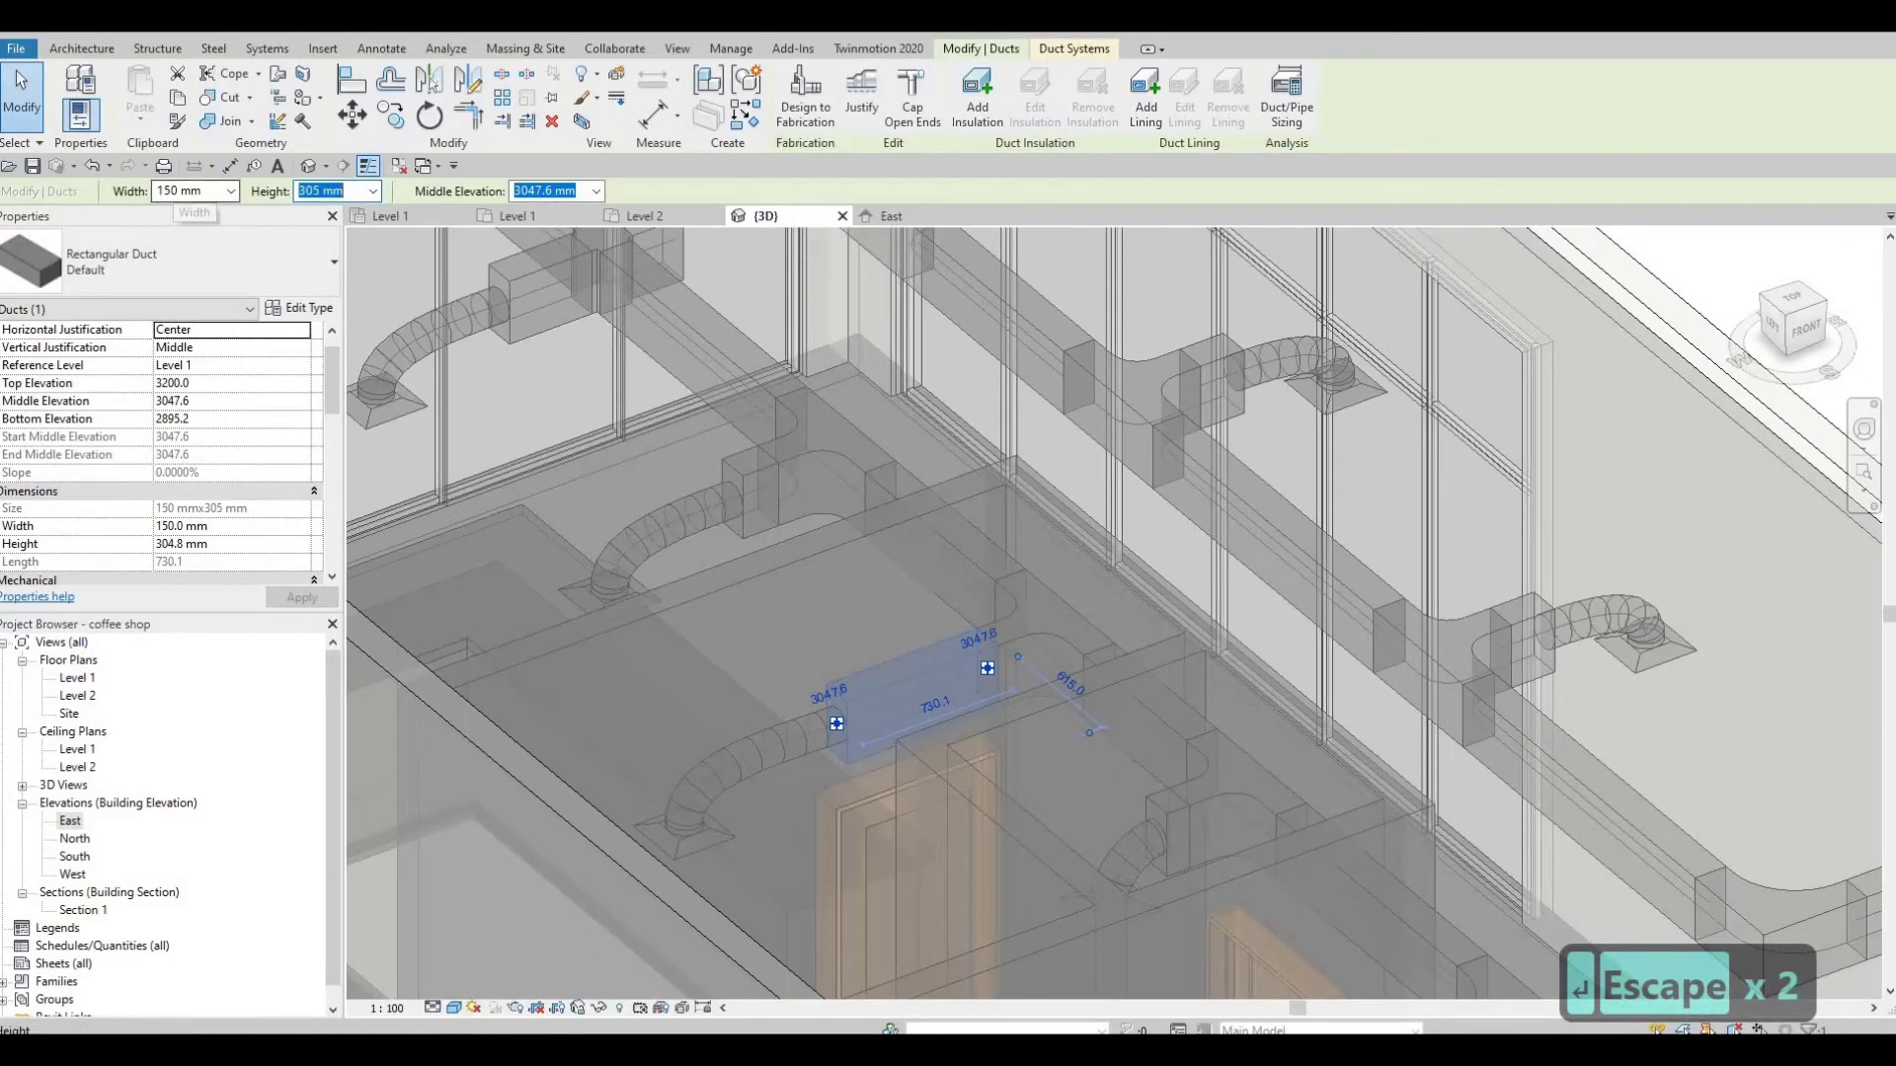
{"action": "type", "text": "150"}
{"action": "key", "text": "Return"}
{"action": "key", "text": "Escape"}
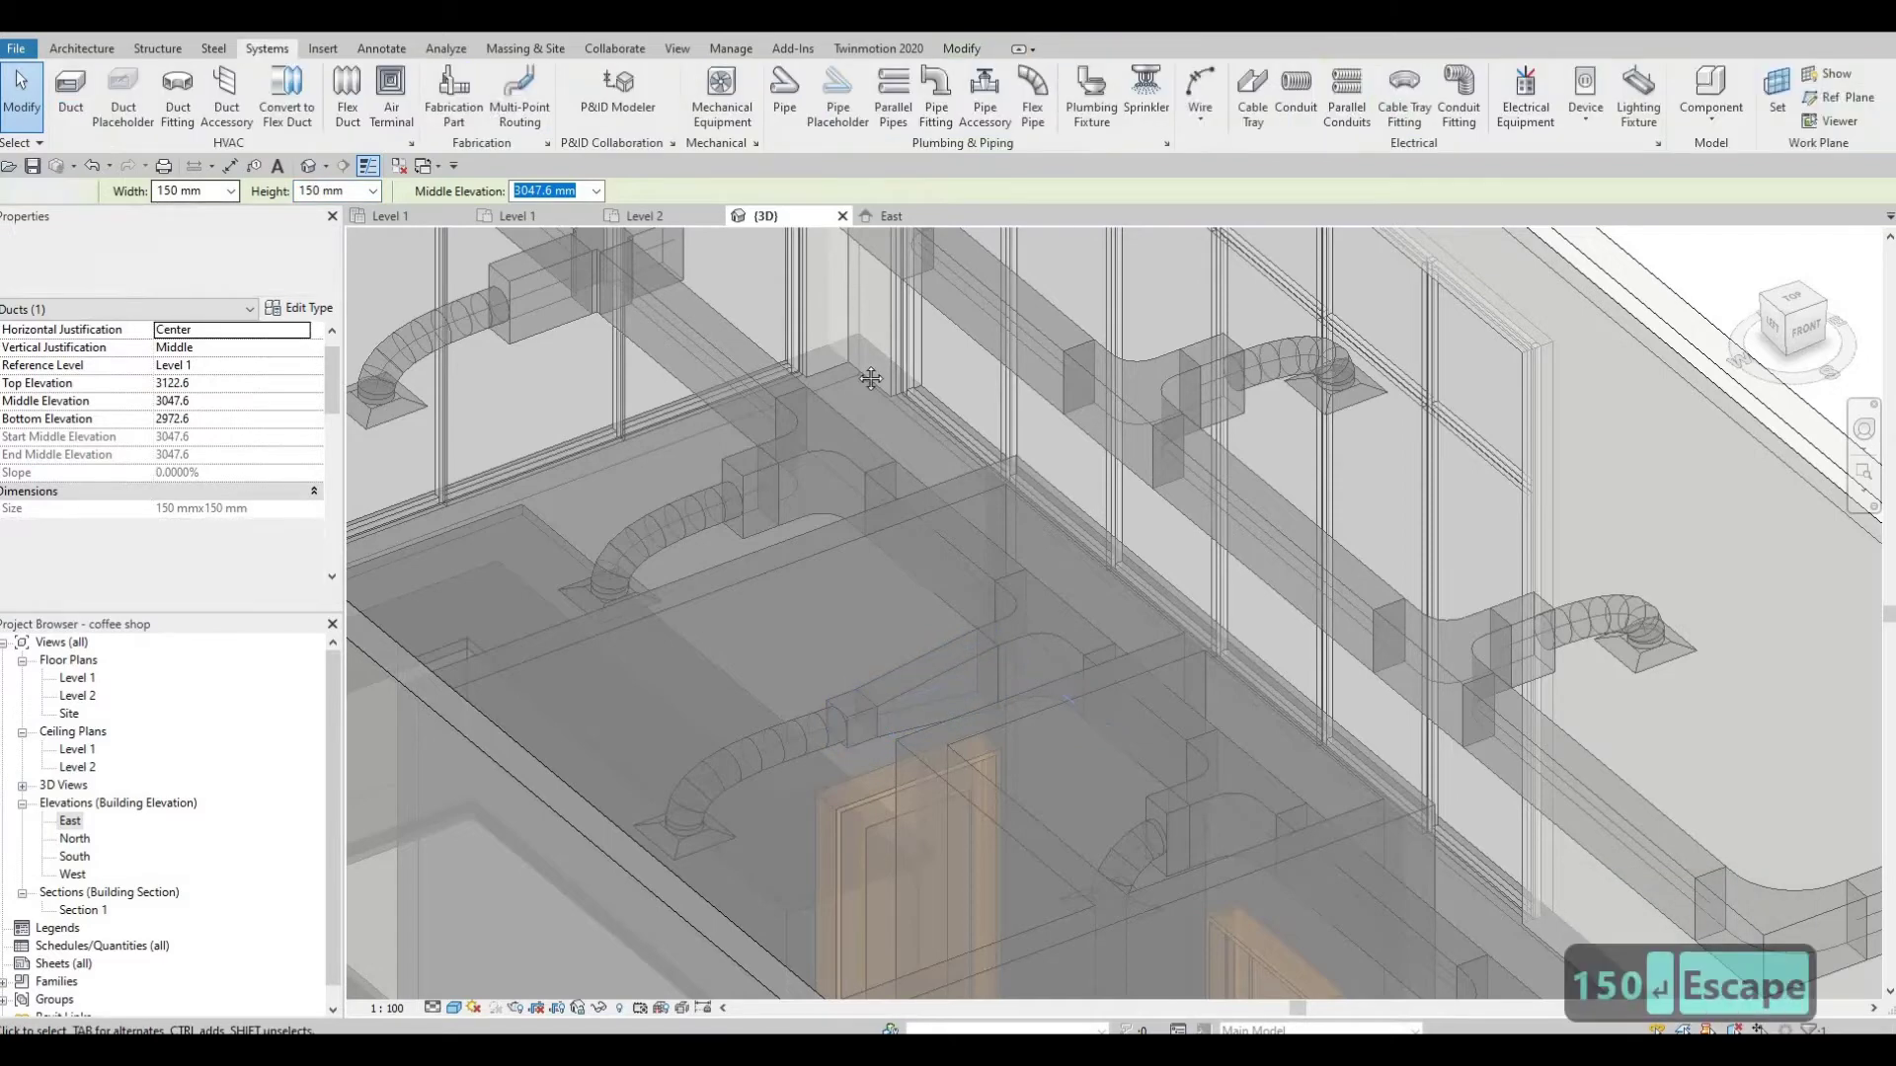
Step: Delete the unconnected duct stub opposite the flex-connected branch at the left main duct's cross fitting
{"action": "middle_click_drag", "start_coordinate": [871, 378], "coordinate": [814, 627]}
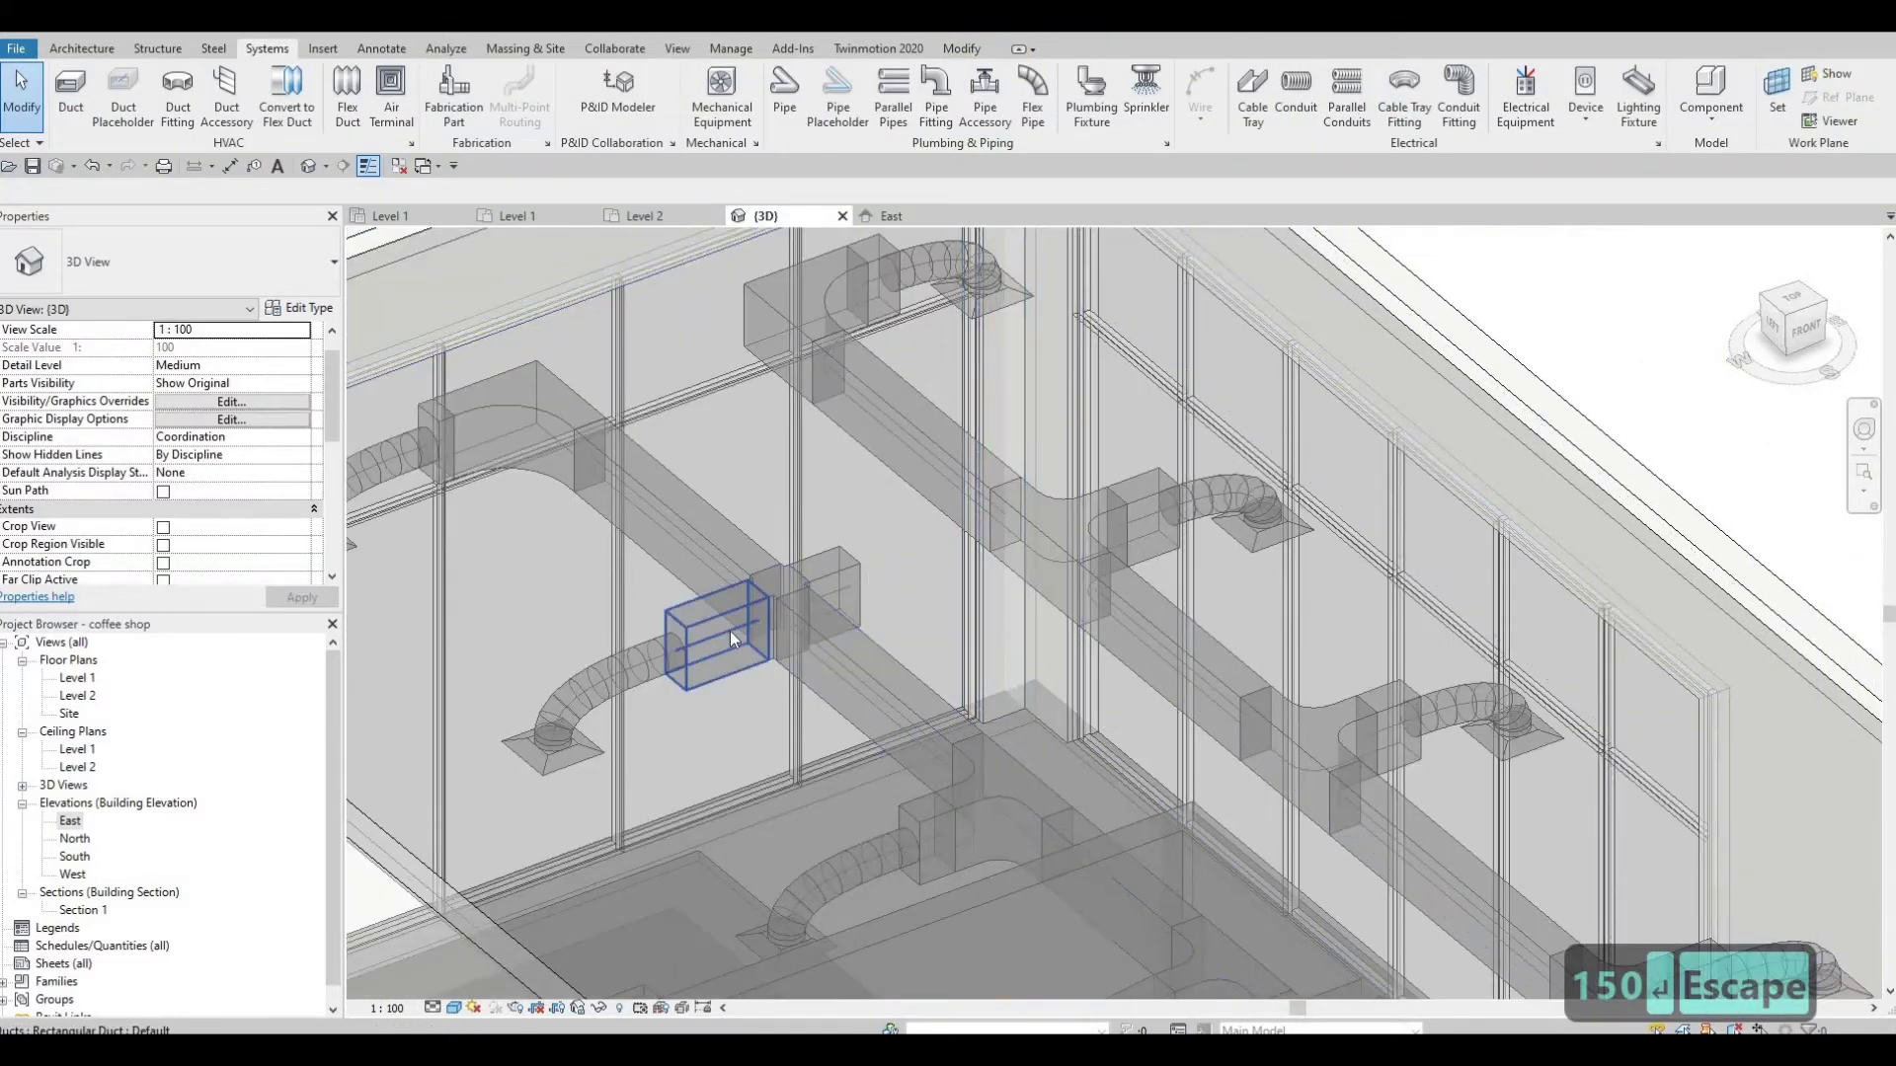
{"action": "left_click", "coordinate": [730, 631]}
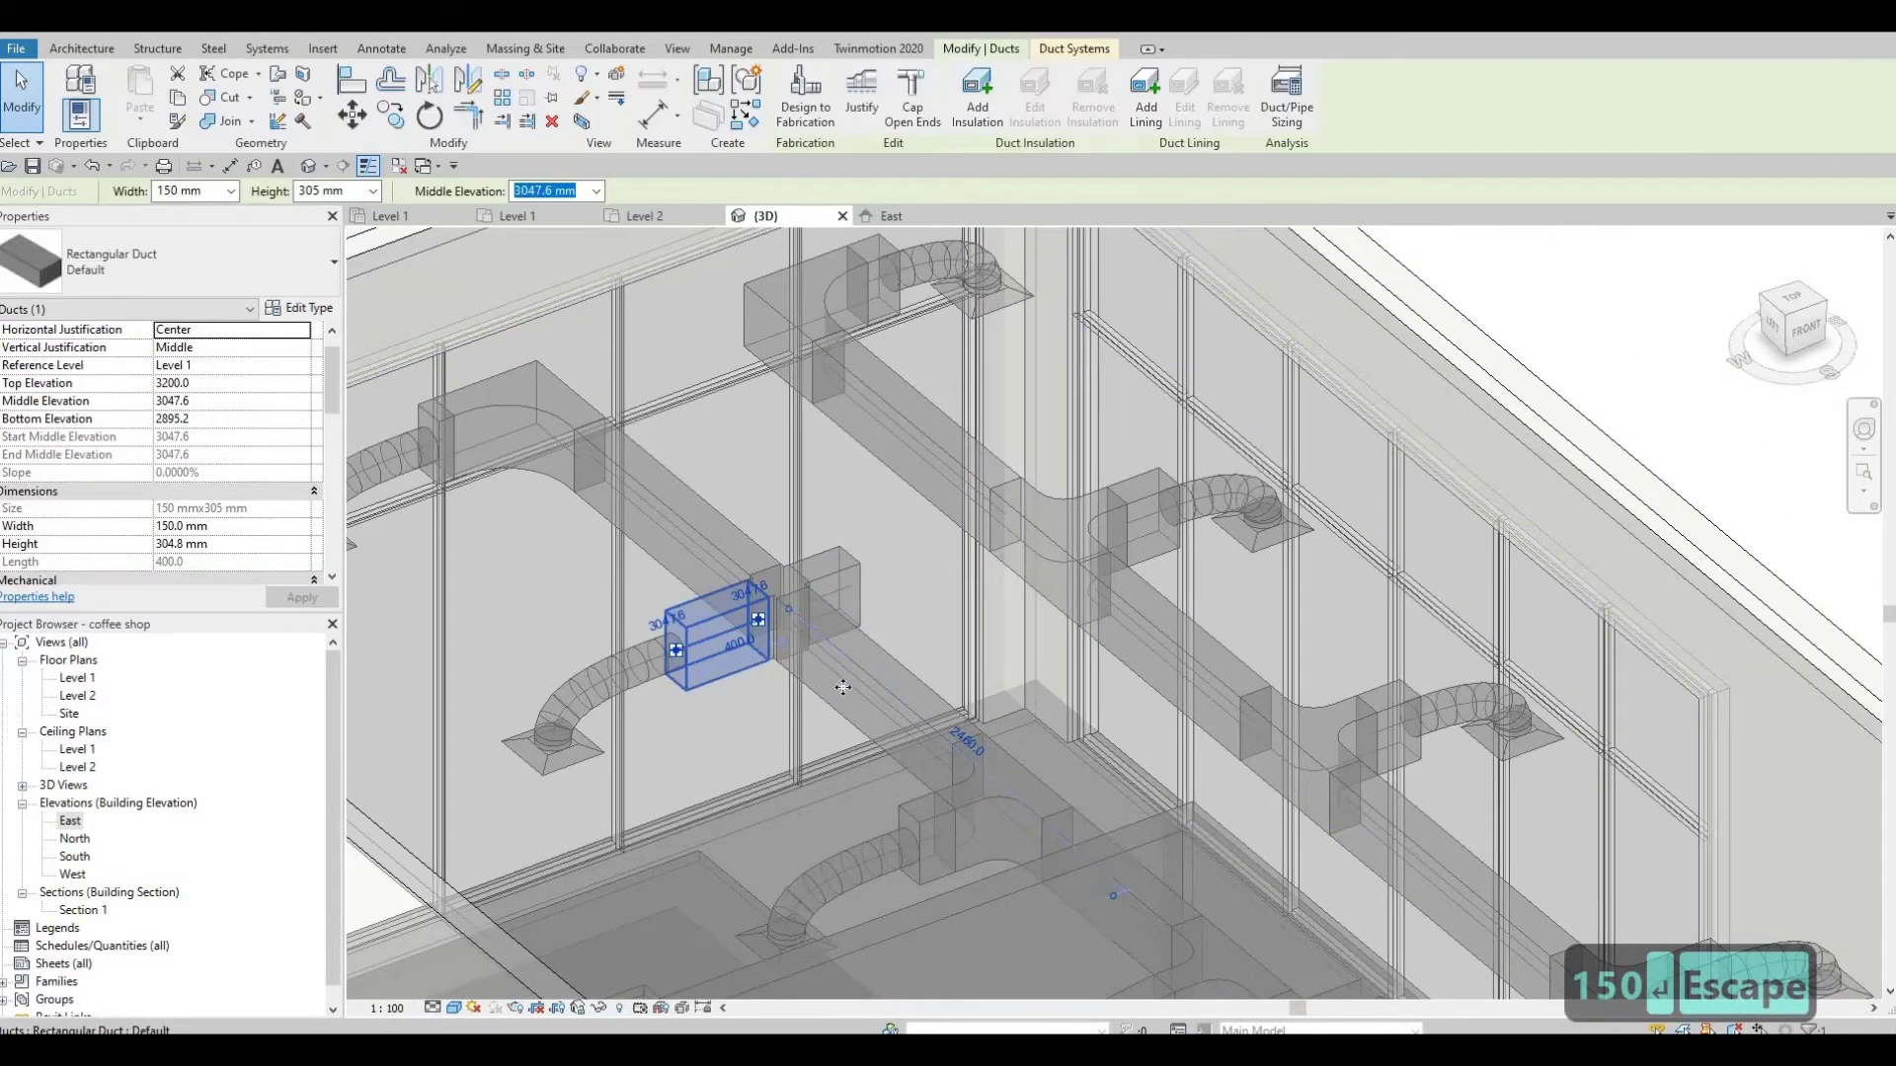
{"action": "key", "text": "Escape"}
{"action": "left_click", "coordinate": [847, 573]}
{"action": "key", "text": "Delete"}
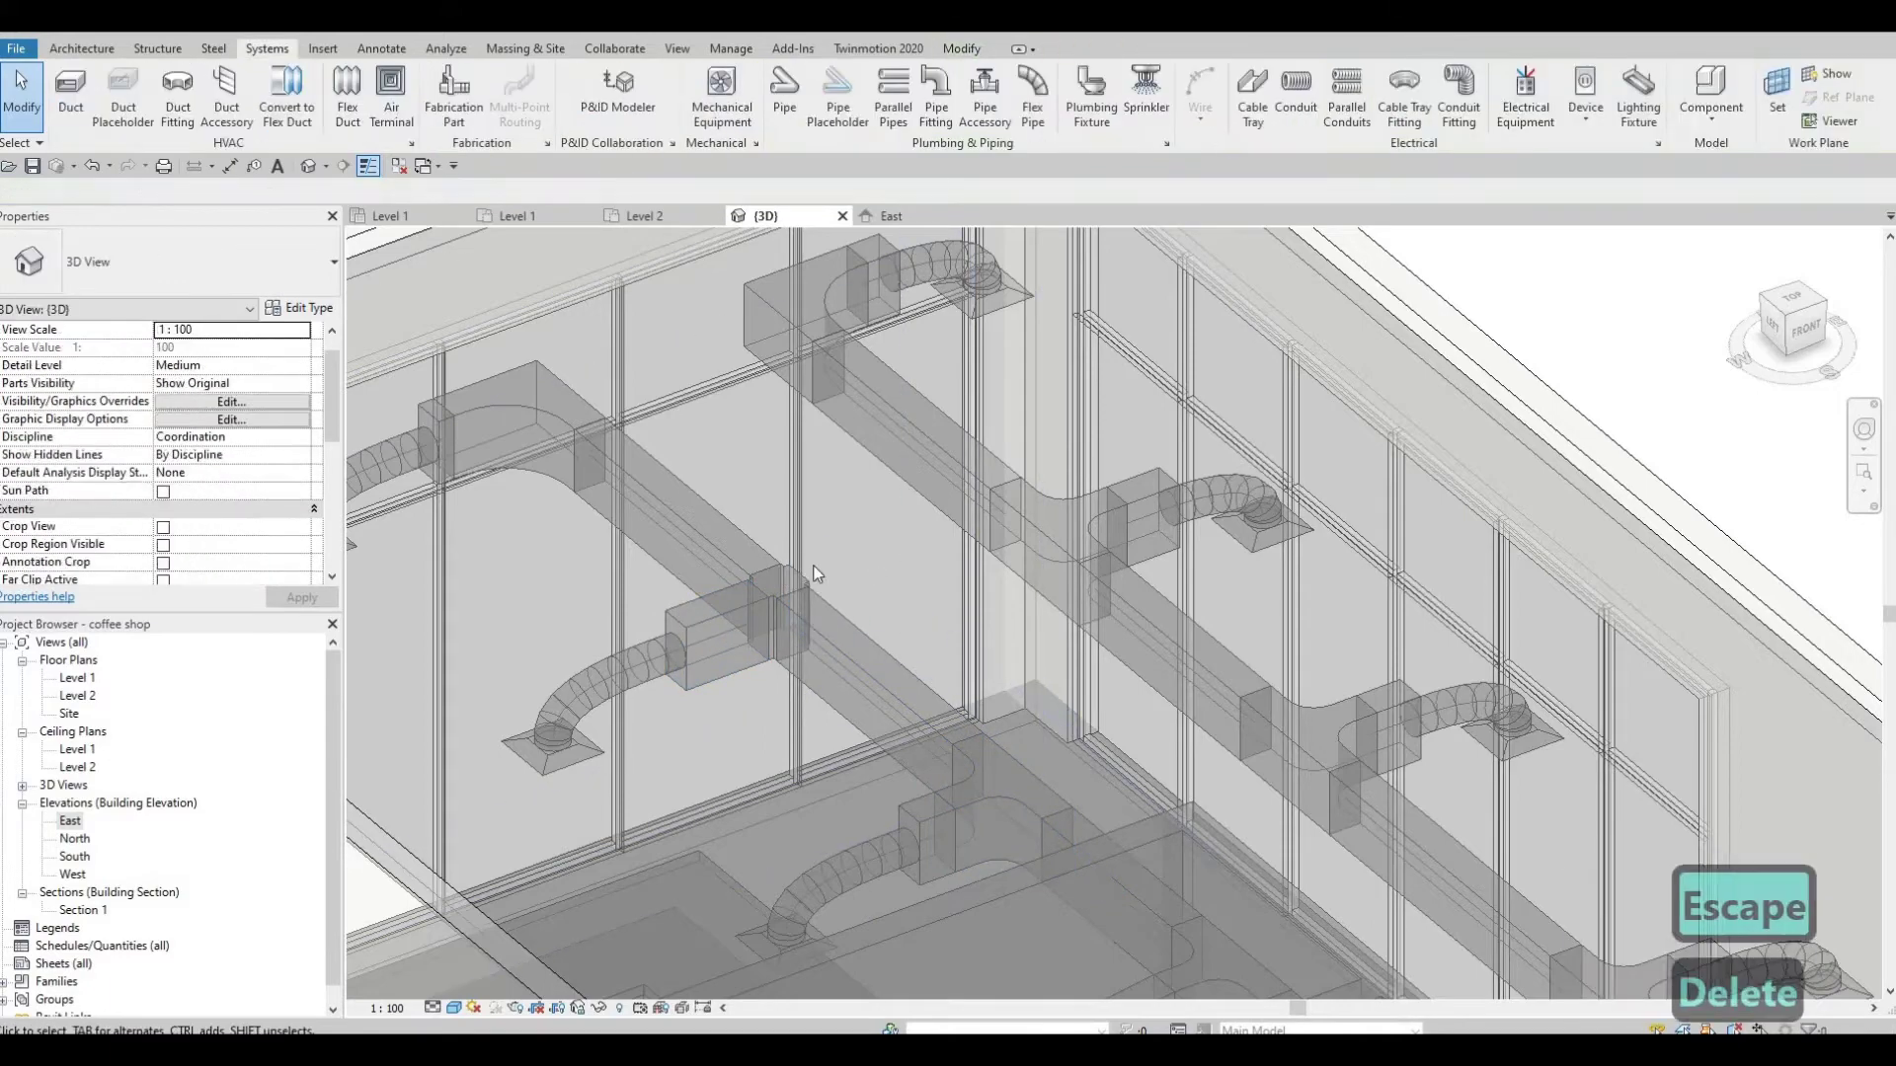
{"action": "left_click", "coordinate": [795, 632]}
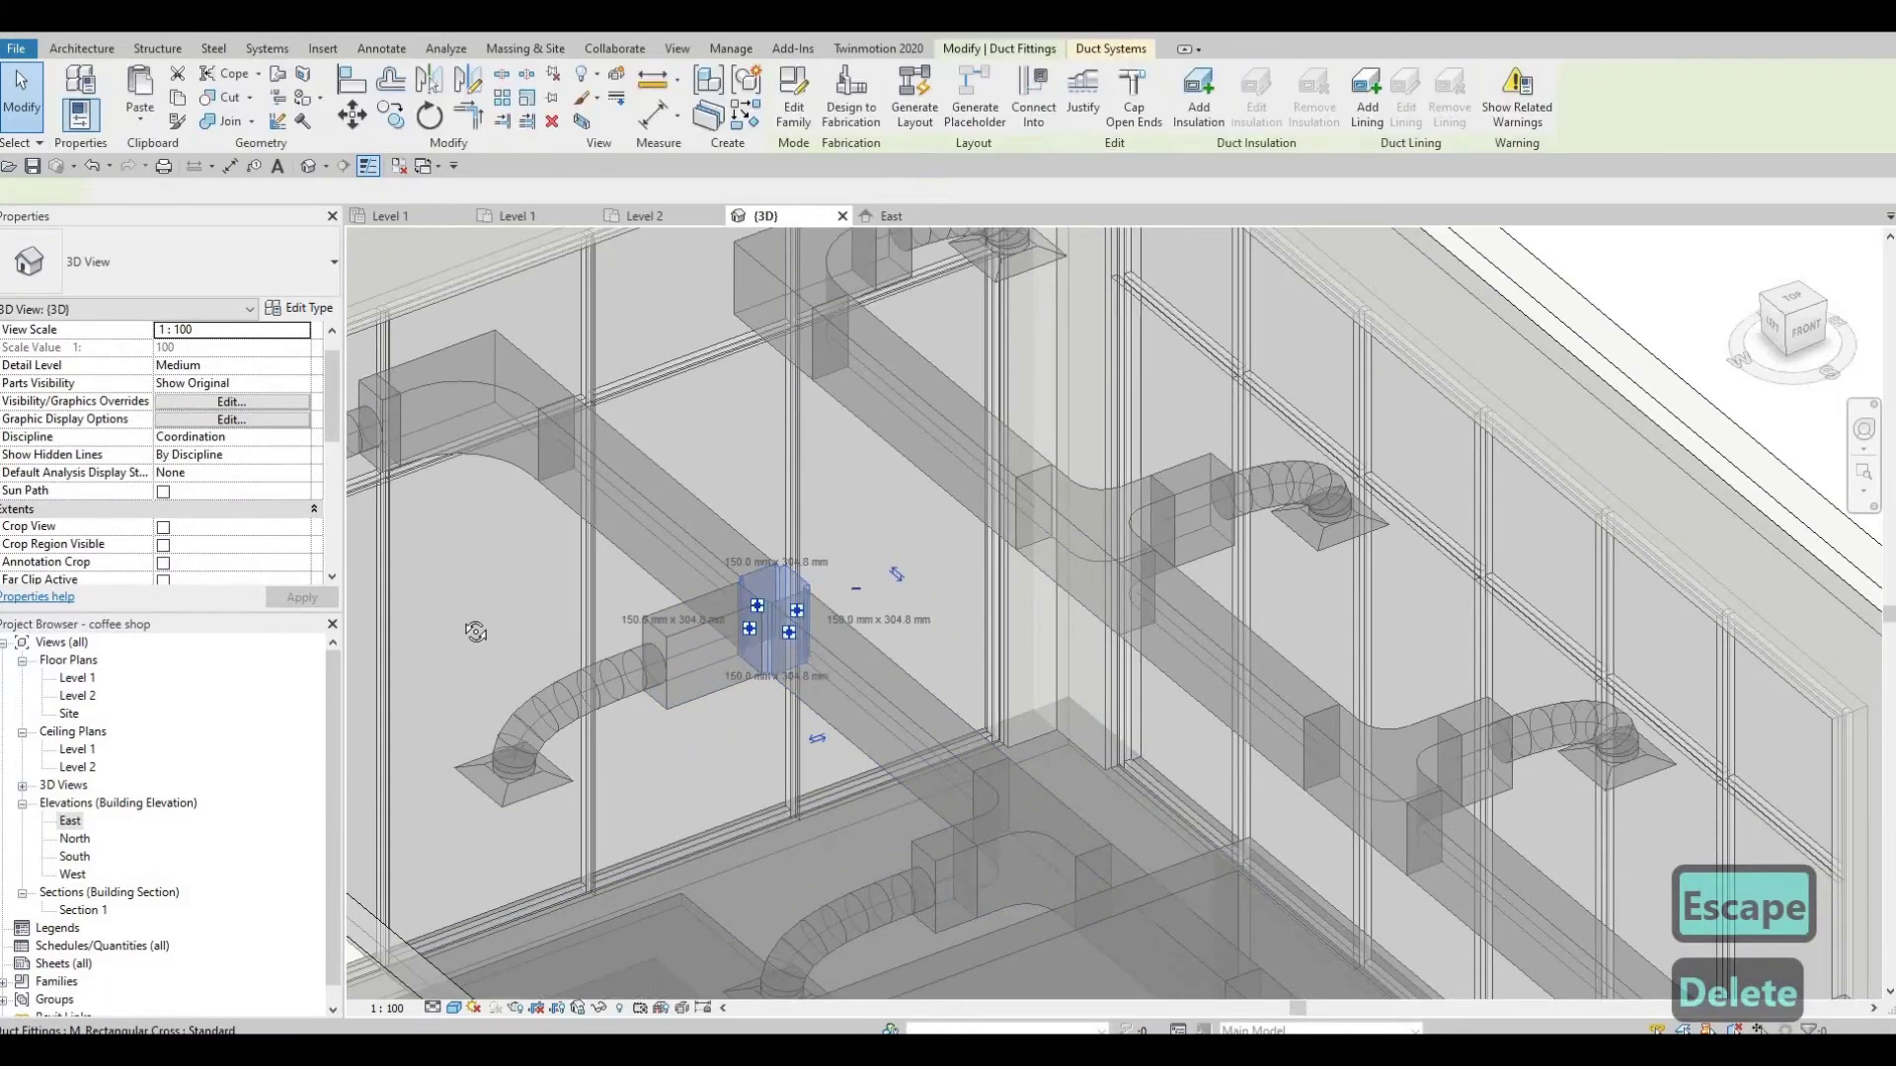
{"action": "middle_click_drag", "start_coordinate": [795, 632], "coordinate": [786, 553], "text": "shift"}
{"action": "key", "text": "Delete"}
{"action": "key", "text": "Escape"}
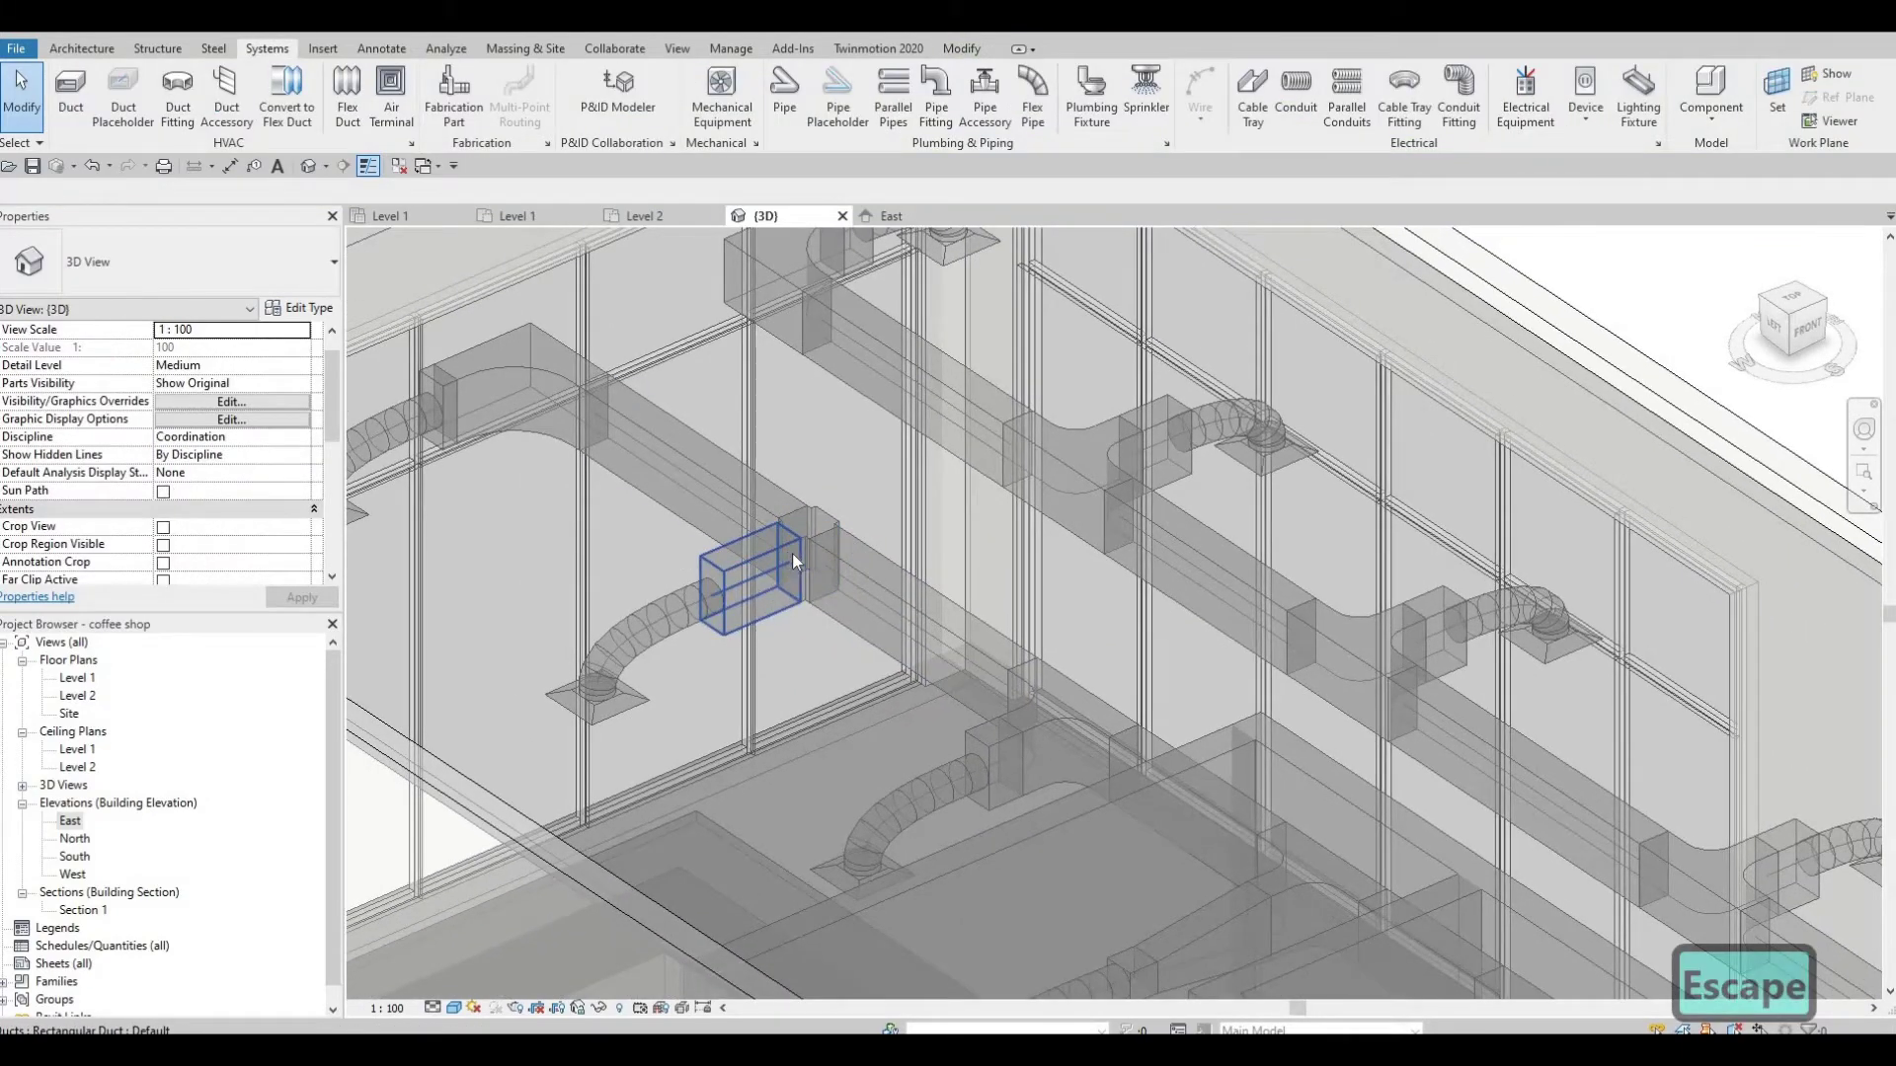
Step: Try to set the height of the short flex-connected branch duct at the left main's cross fitting to 150 mm
{"action": "left_click", "coordinate": [801, 571]}
{"action": "scroll", "coordinate": [795, 568], "scroll_direction": "up", "scroll_amount": 2}
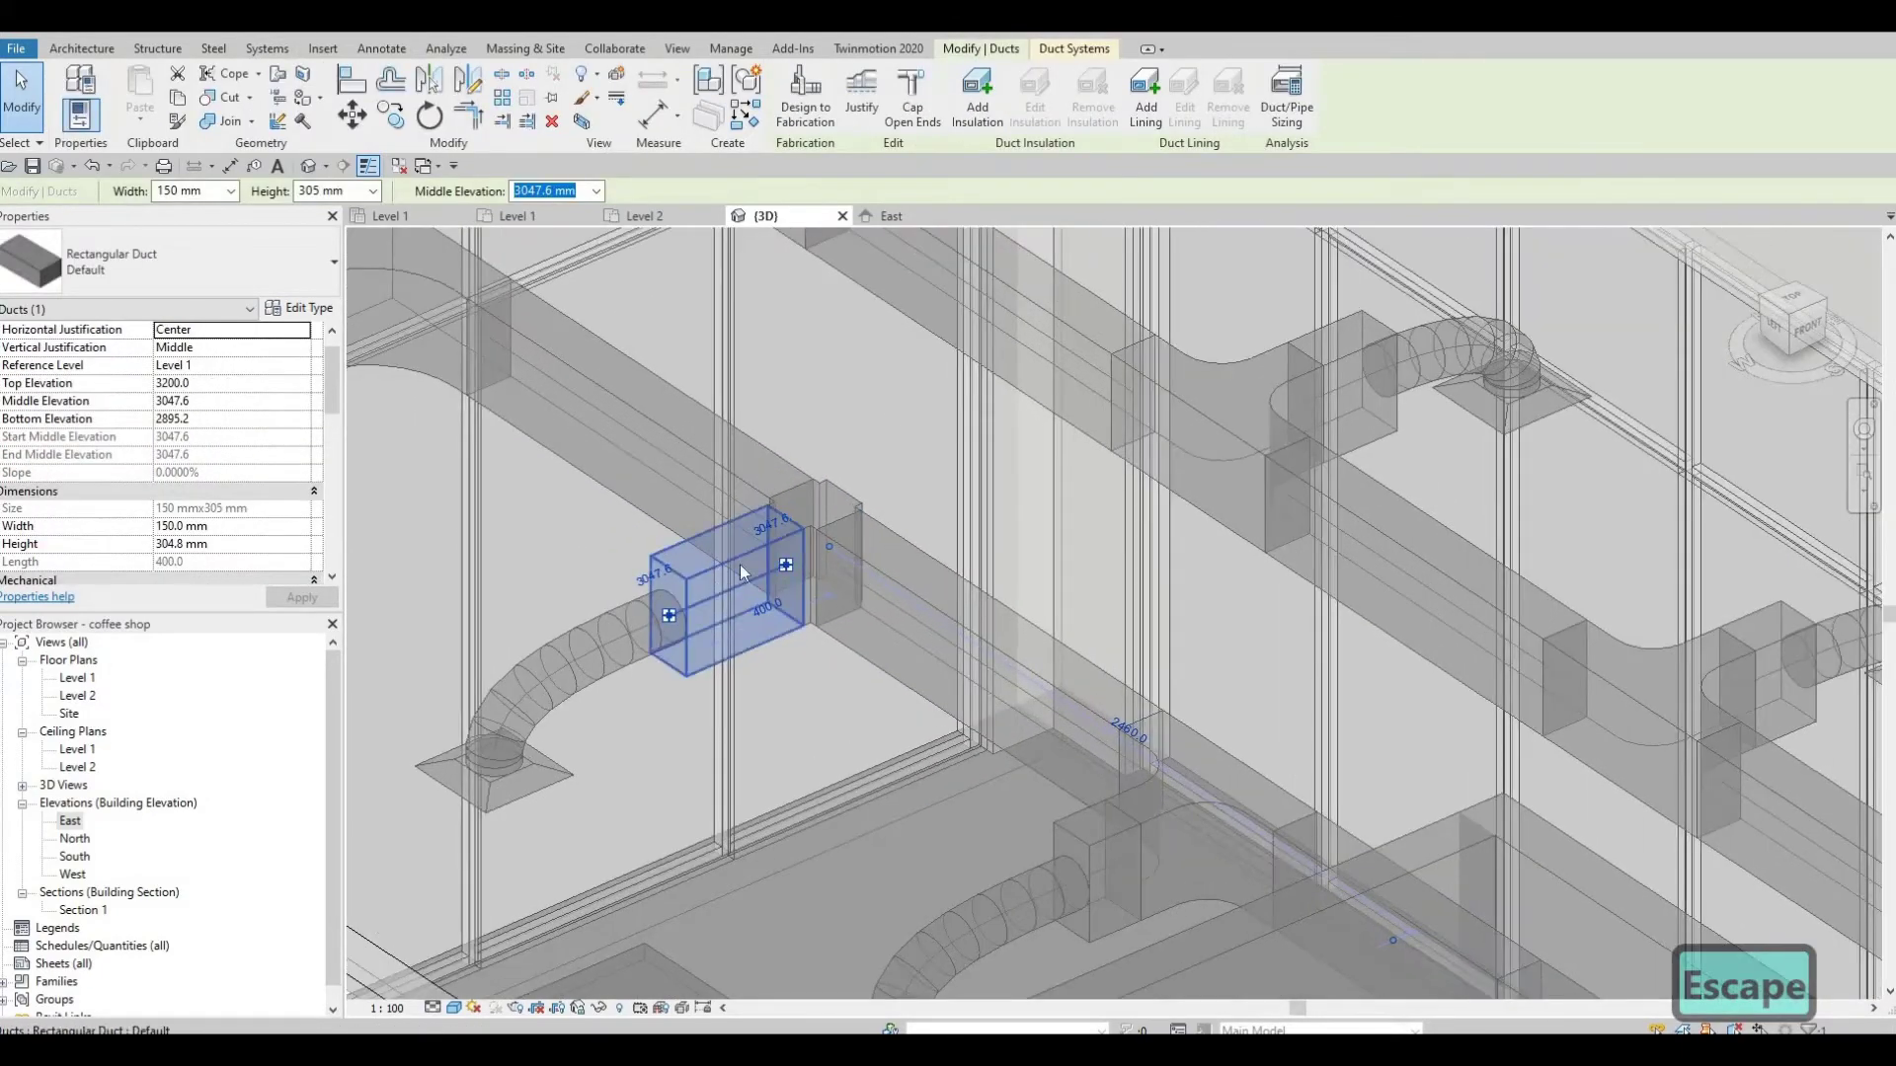
{"action": "key", "text": "Escape"}
{"action": "left_click", "coordinate": [755, 561]}
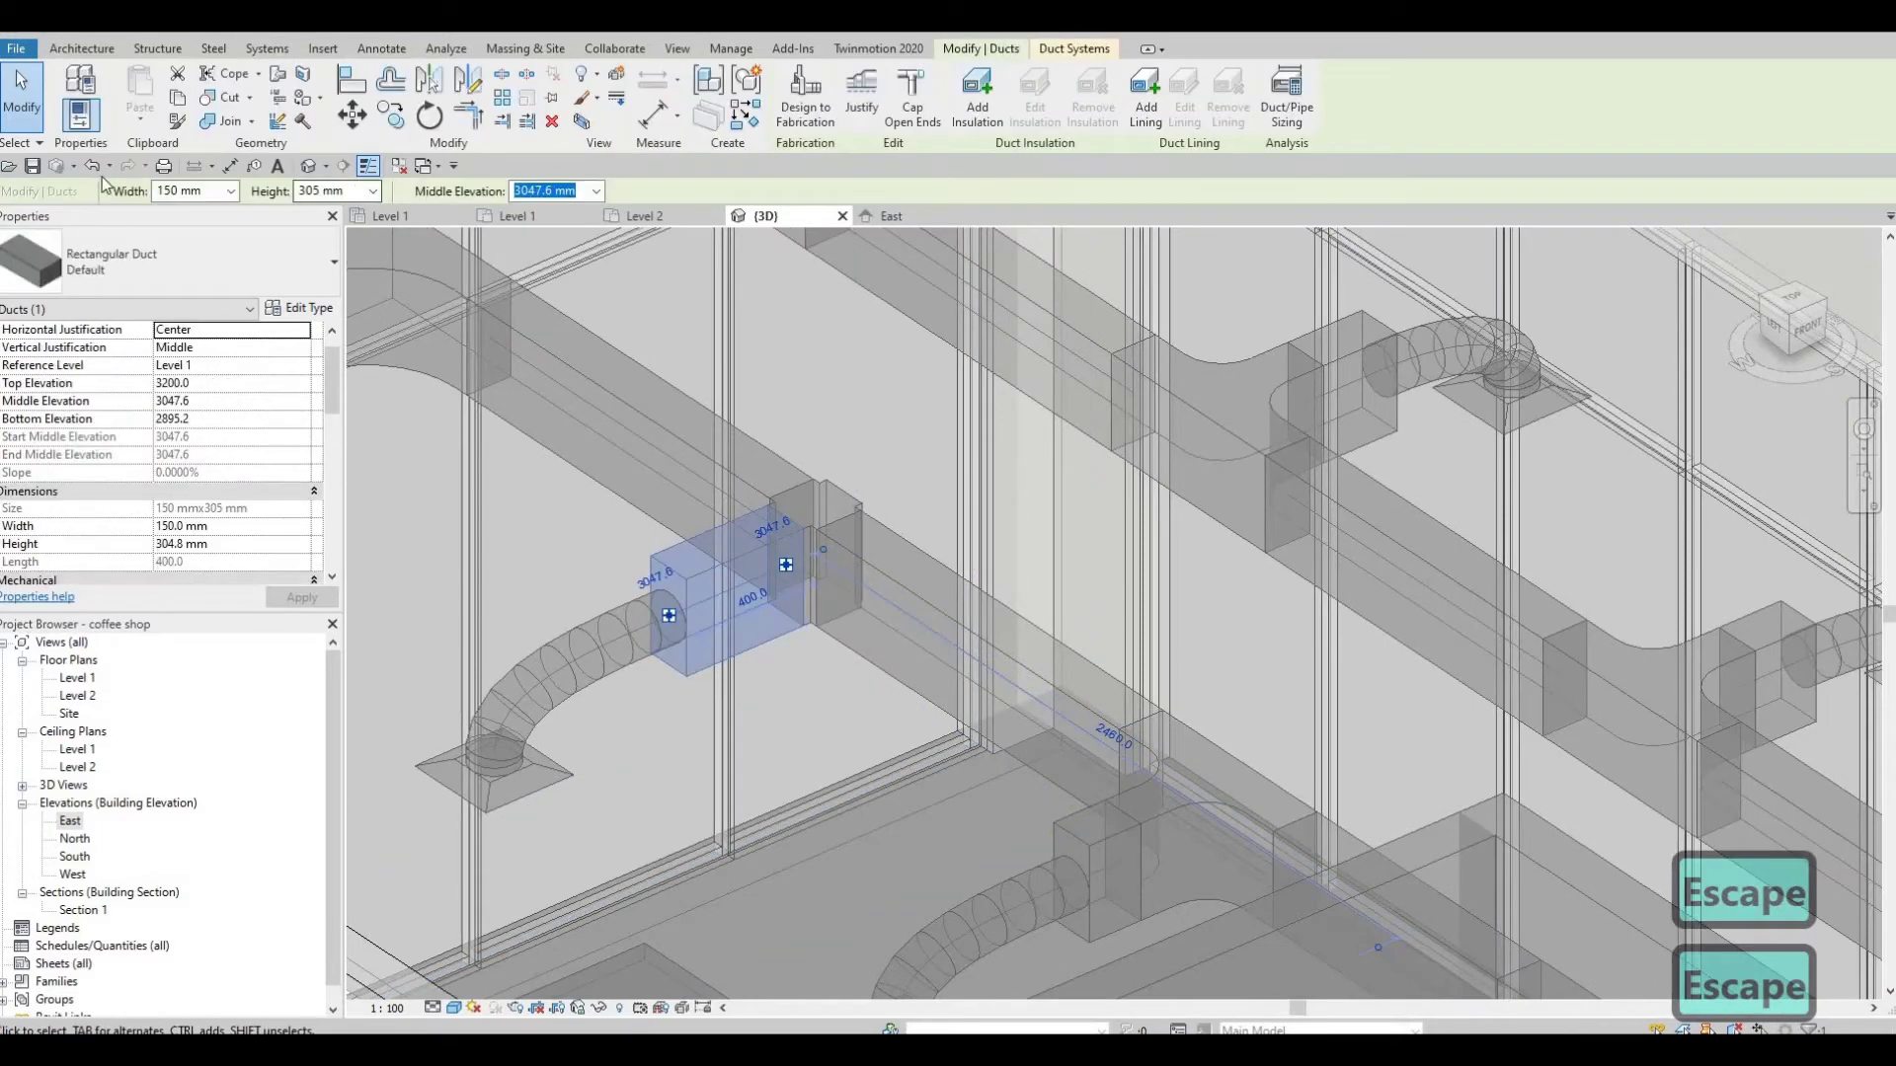
{"action": "left_click", "coordinate": [331, 192]}
{"action": "type", "text": "1"}
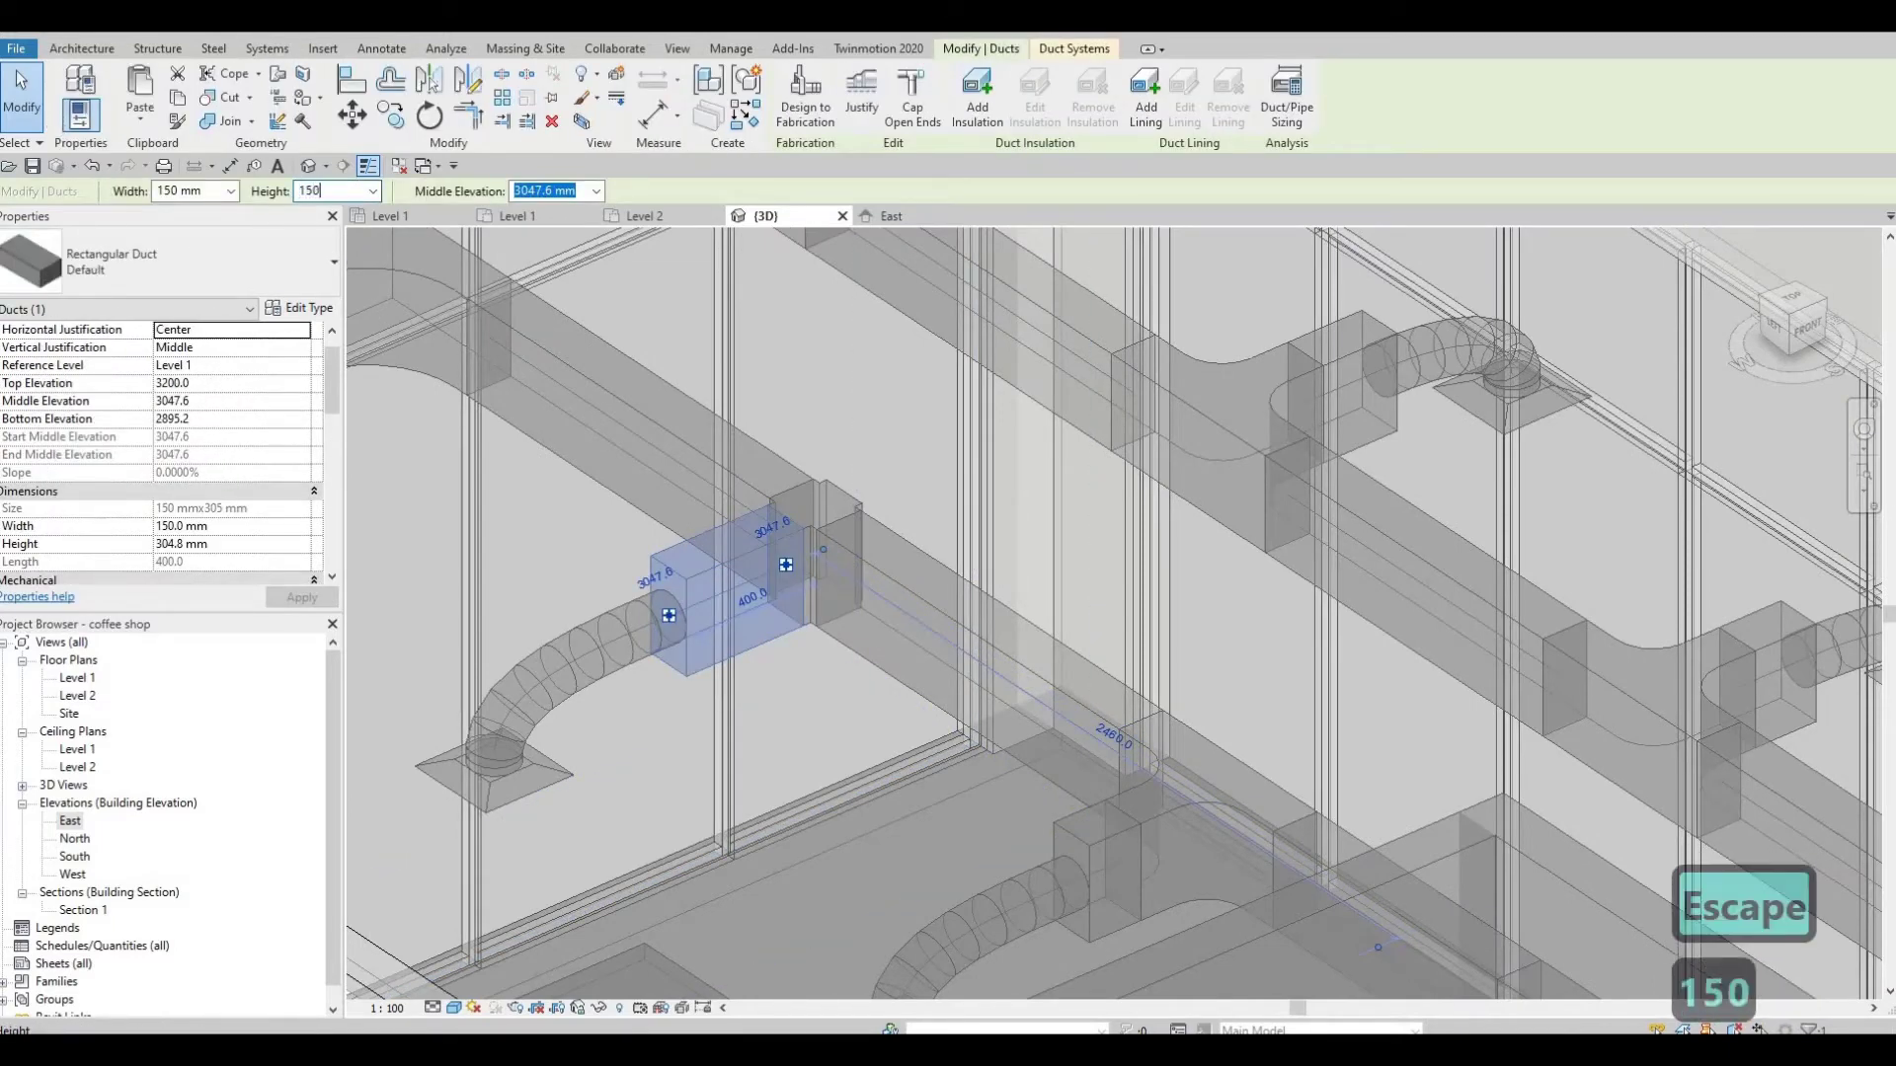
{"action": "type", "text": "50"}
{"action": "key", "text": "Return"}
{"action": "key", "text": "Escape"}
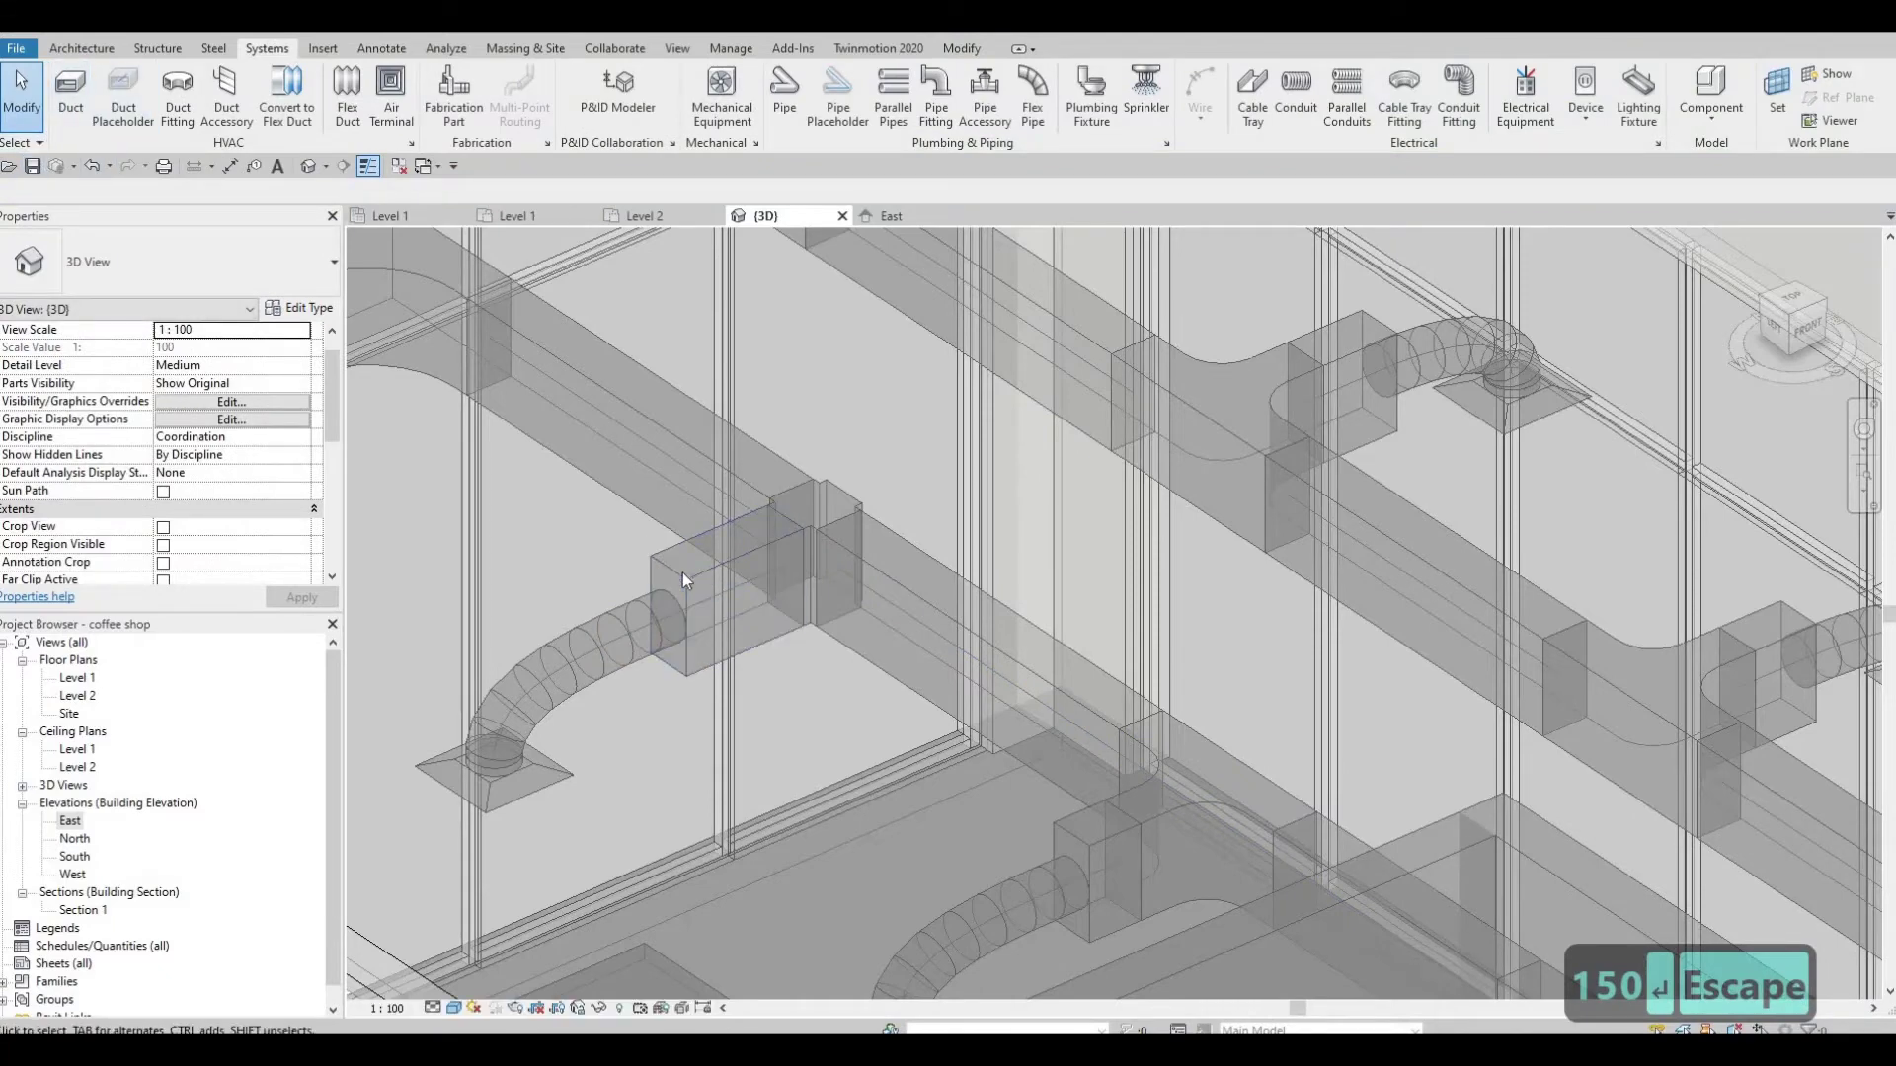
{"action": "left_click", "coordinate": [728, 589]}
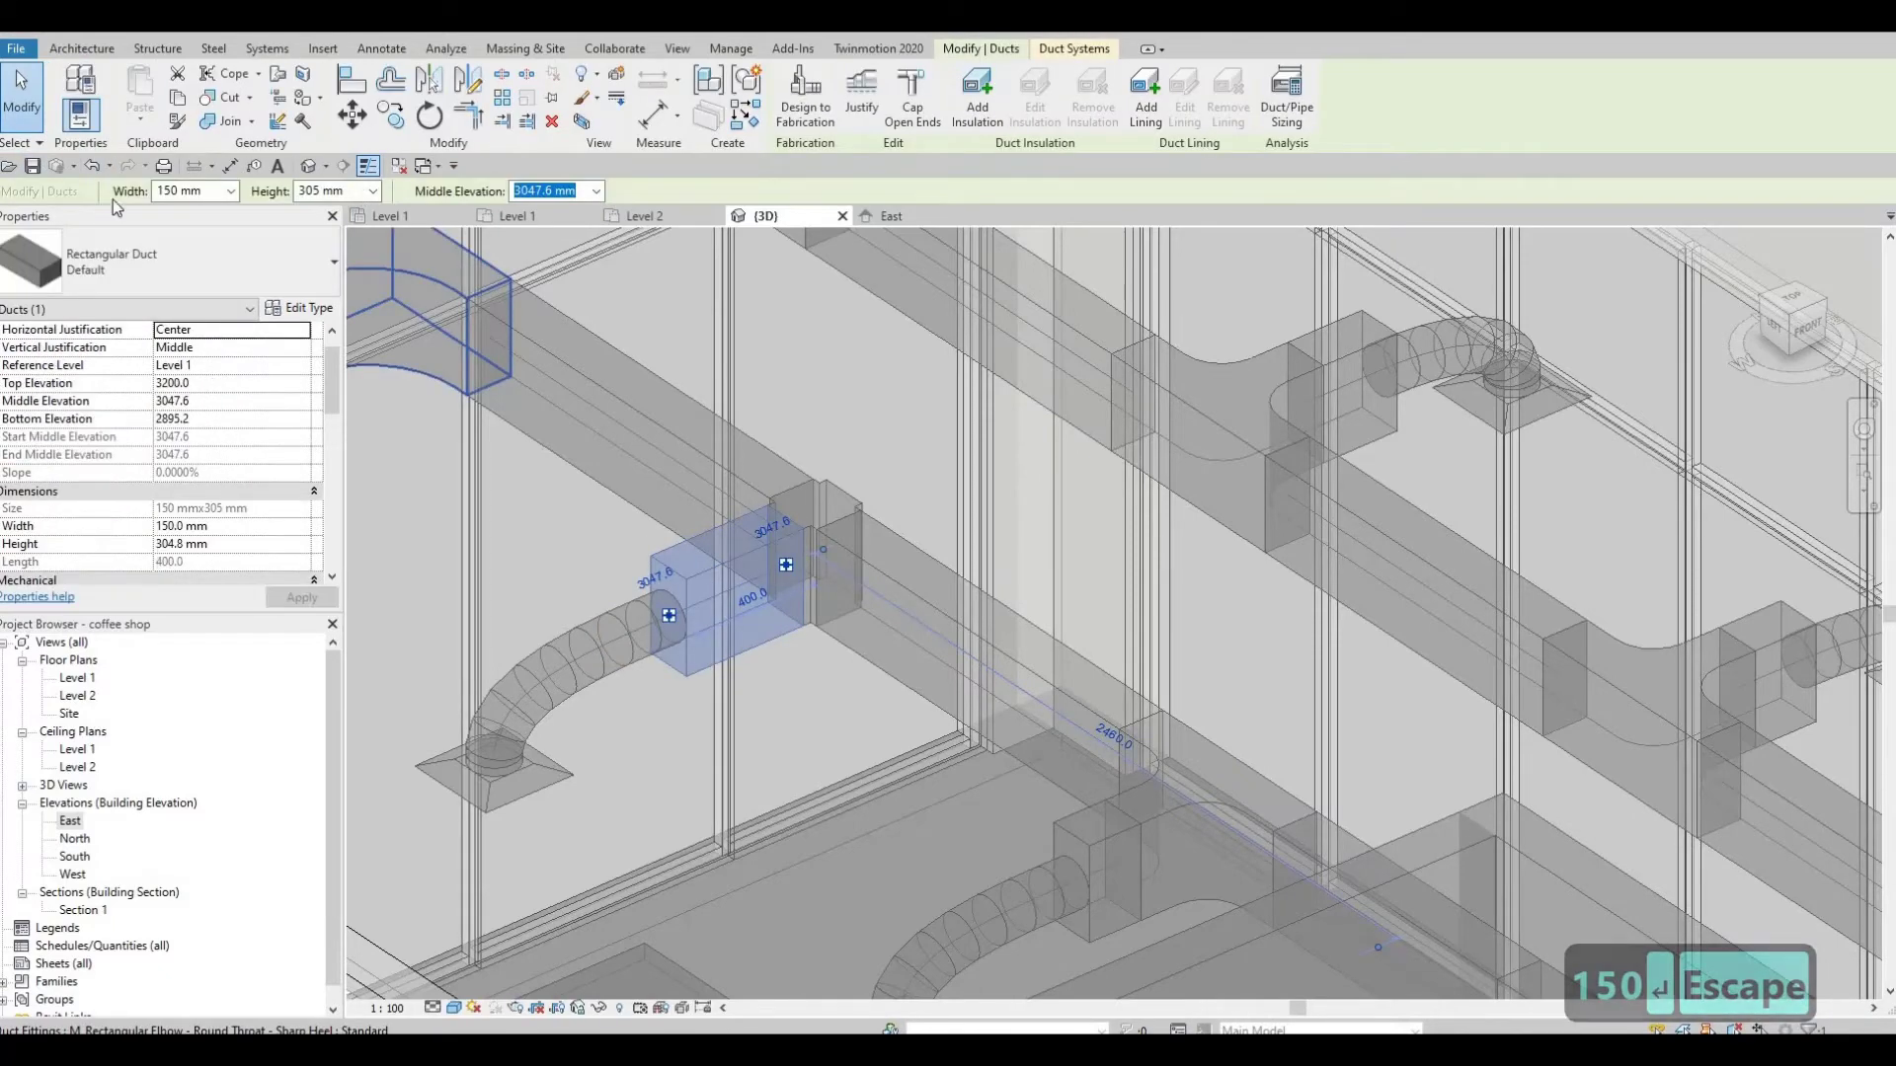
{"action": "left_click", "coordinate": [326, 191]}
{"action": "type", "text": "150"}
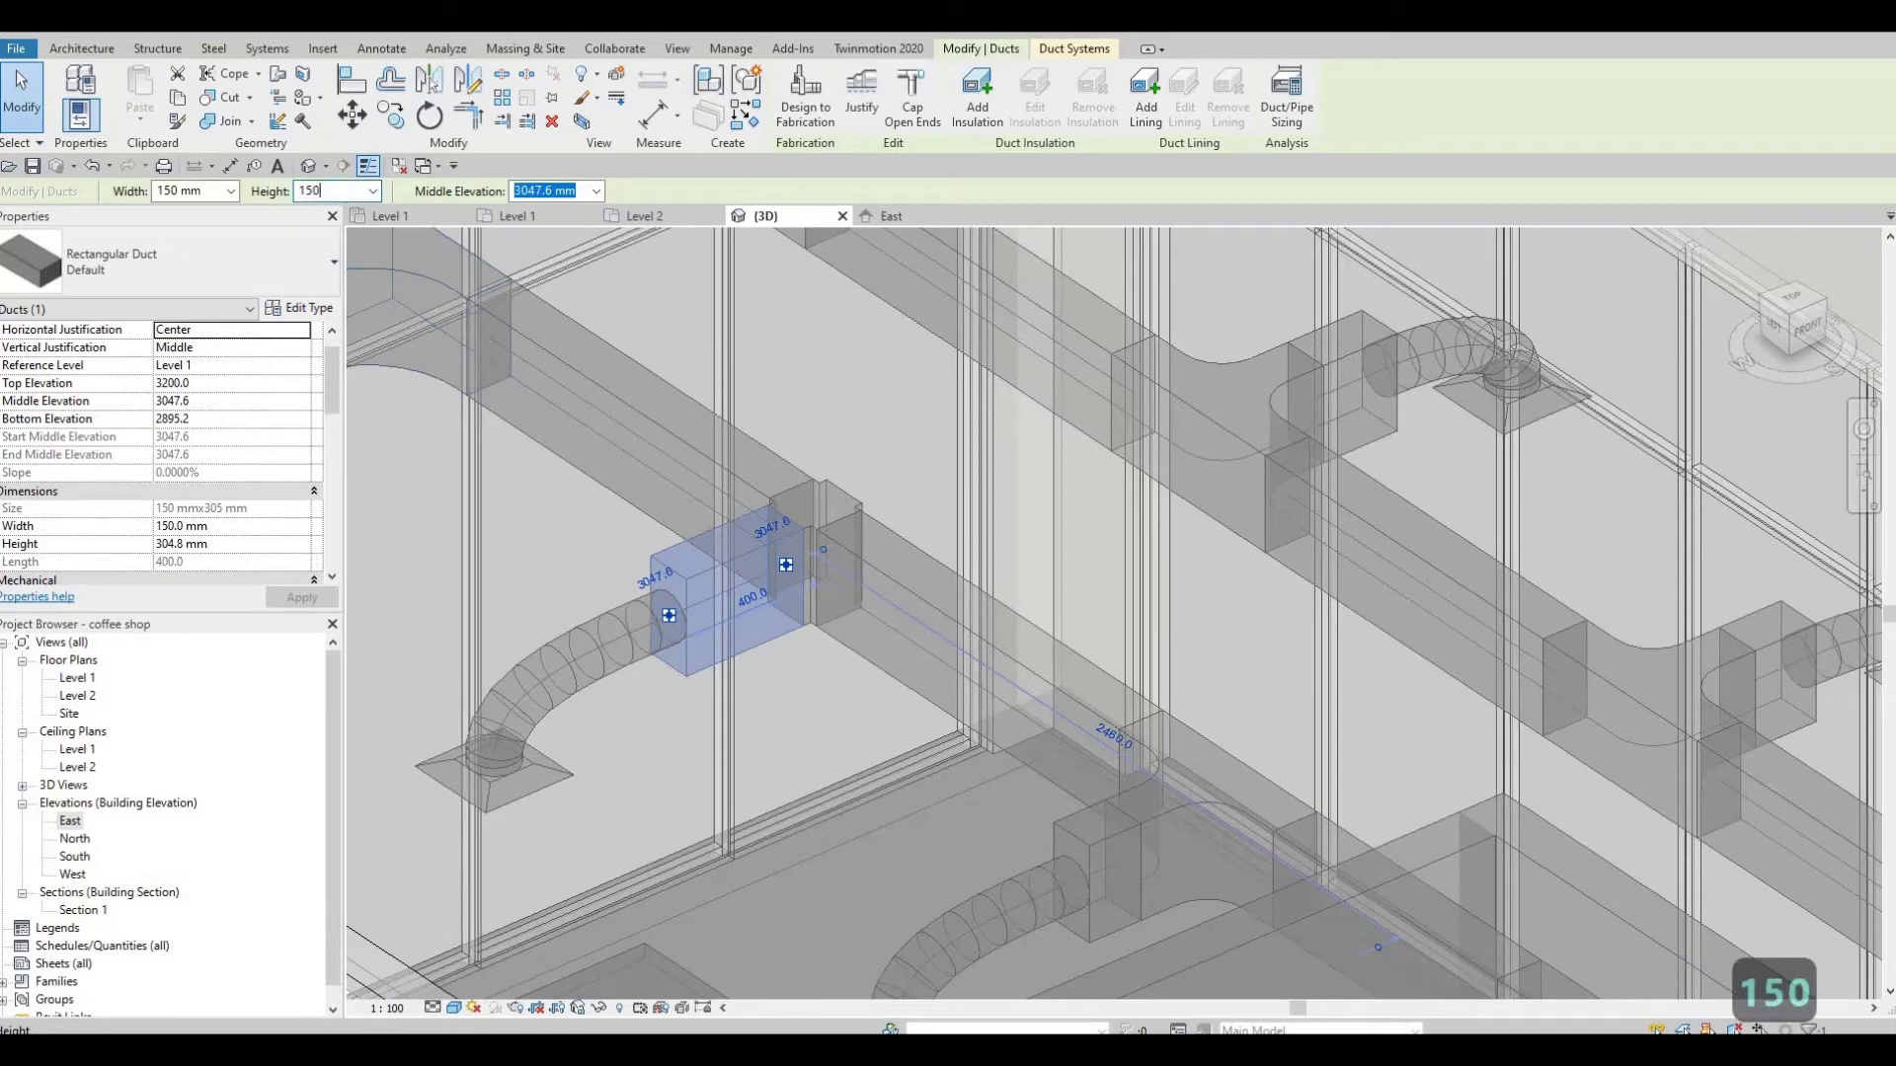
{"action": "key", "text": "Return"}
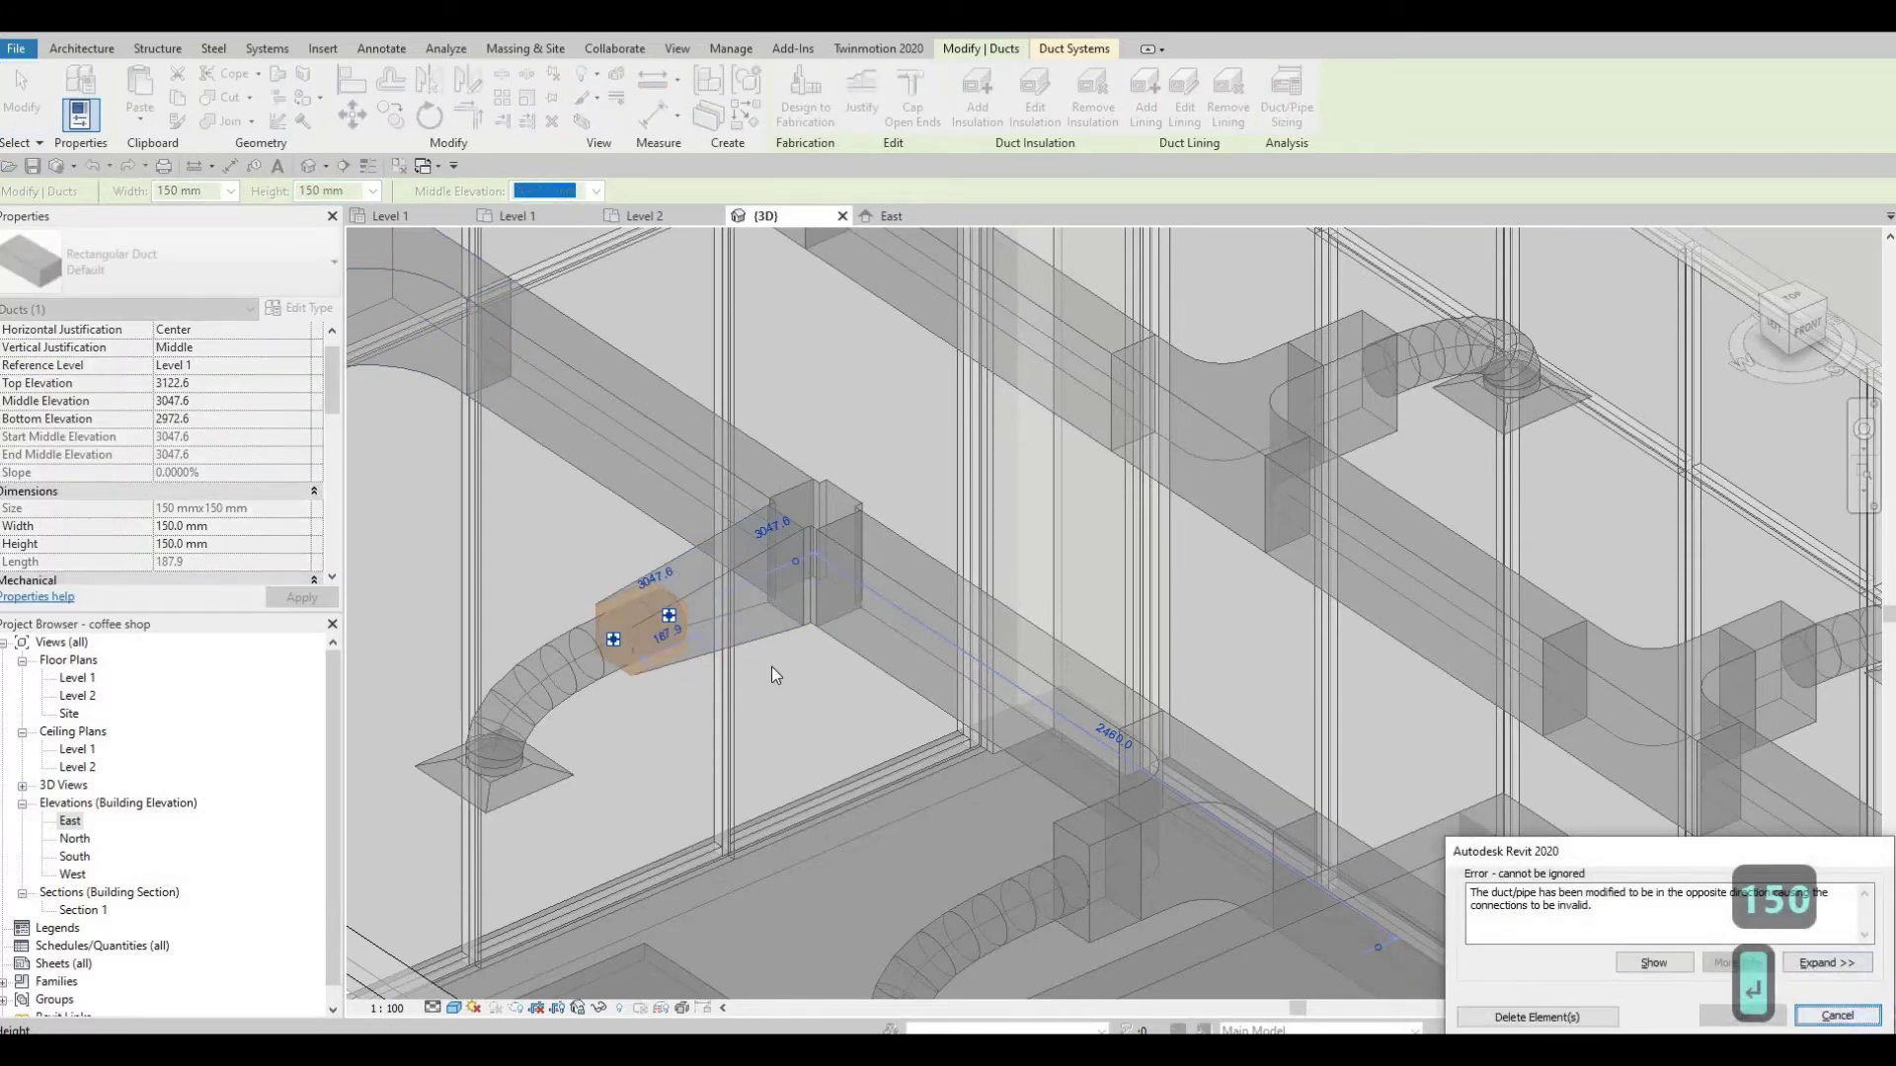
{"action": "key", "text": "Escape"}
{"action": "left_click", "coordinate": [647, 632]}
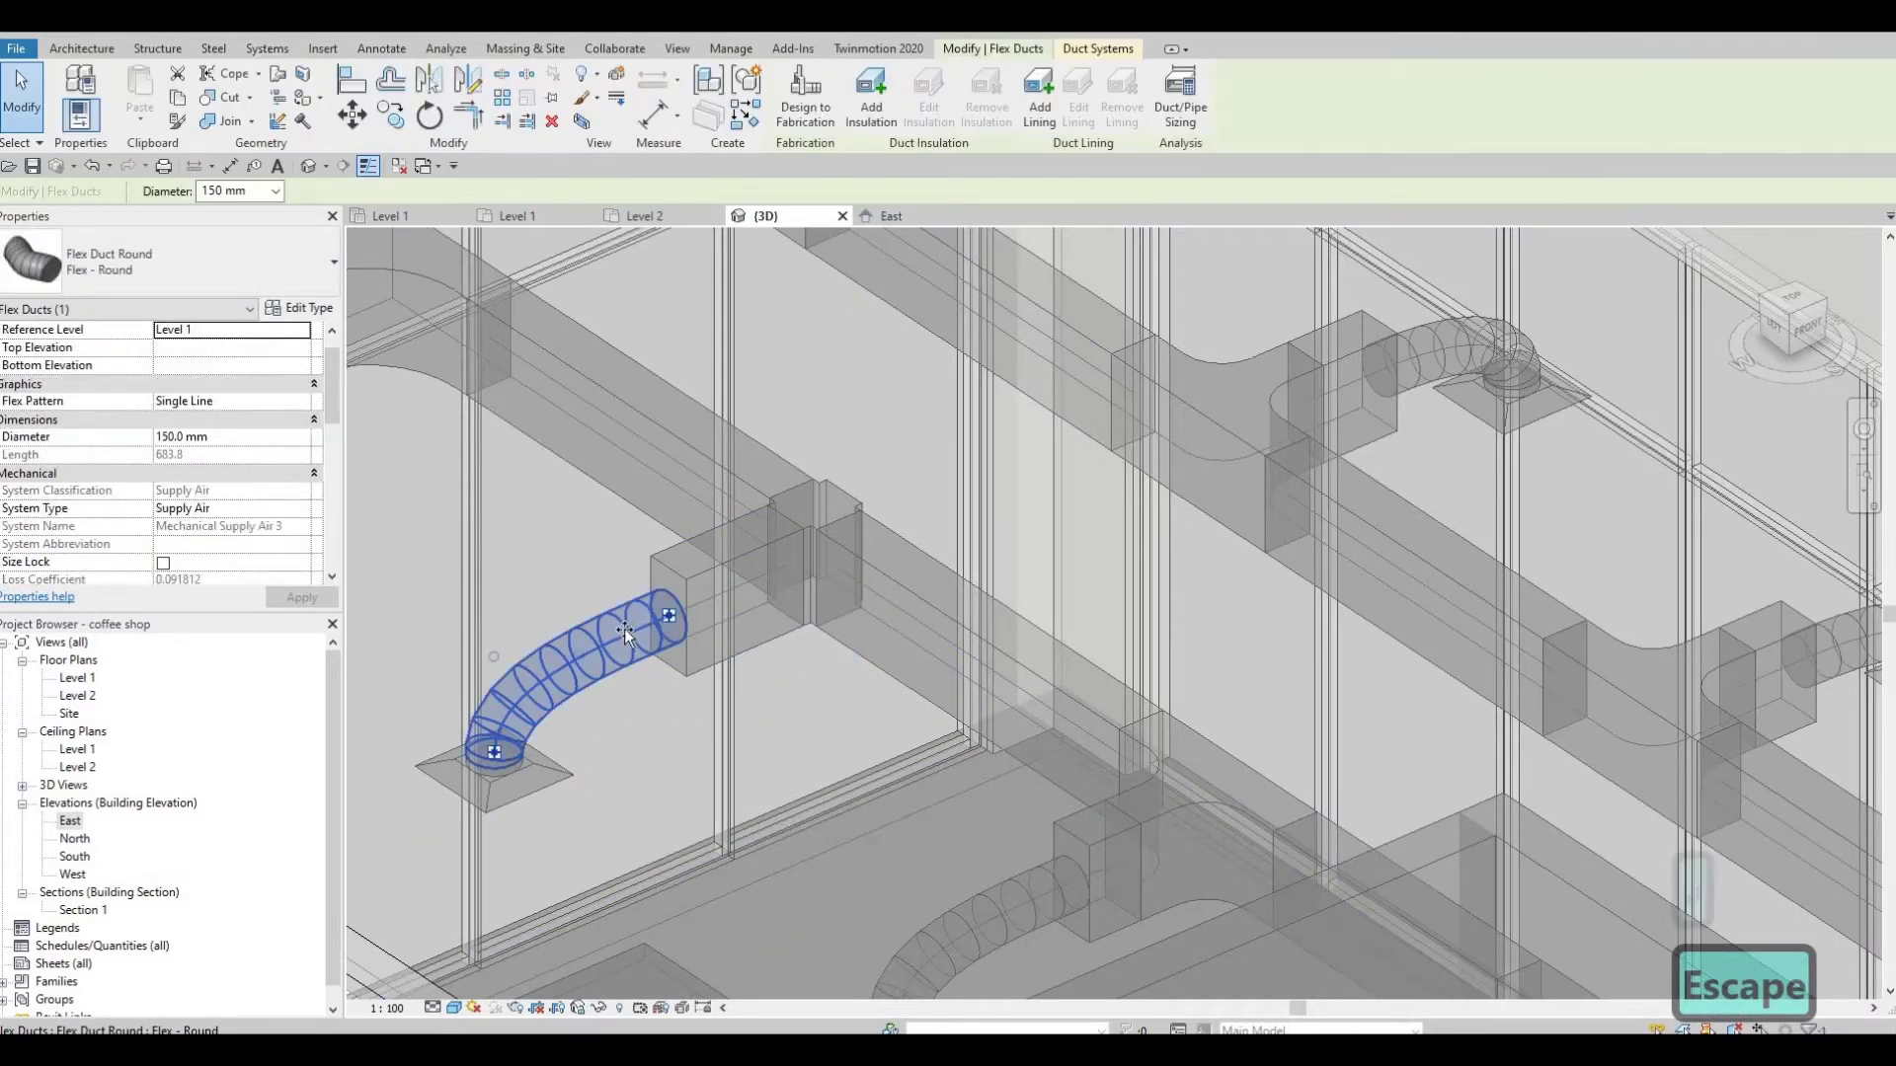
{"action": "left_click_drag", "start_coordinate": [623, 631], "coordinate": [646, 643]}
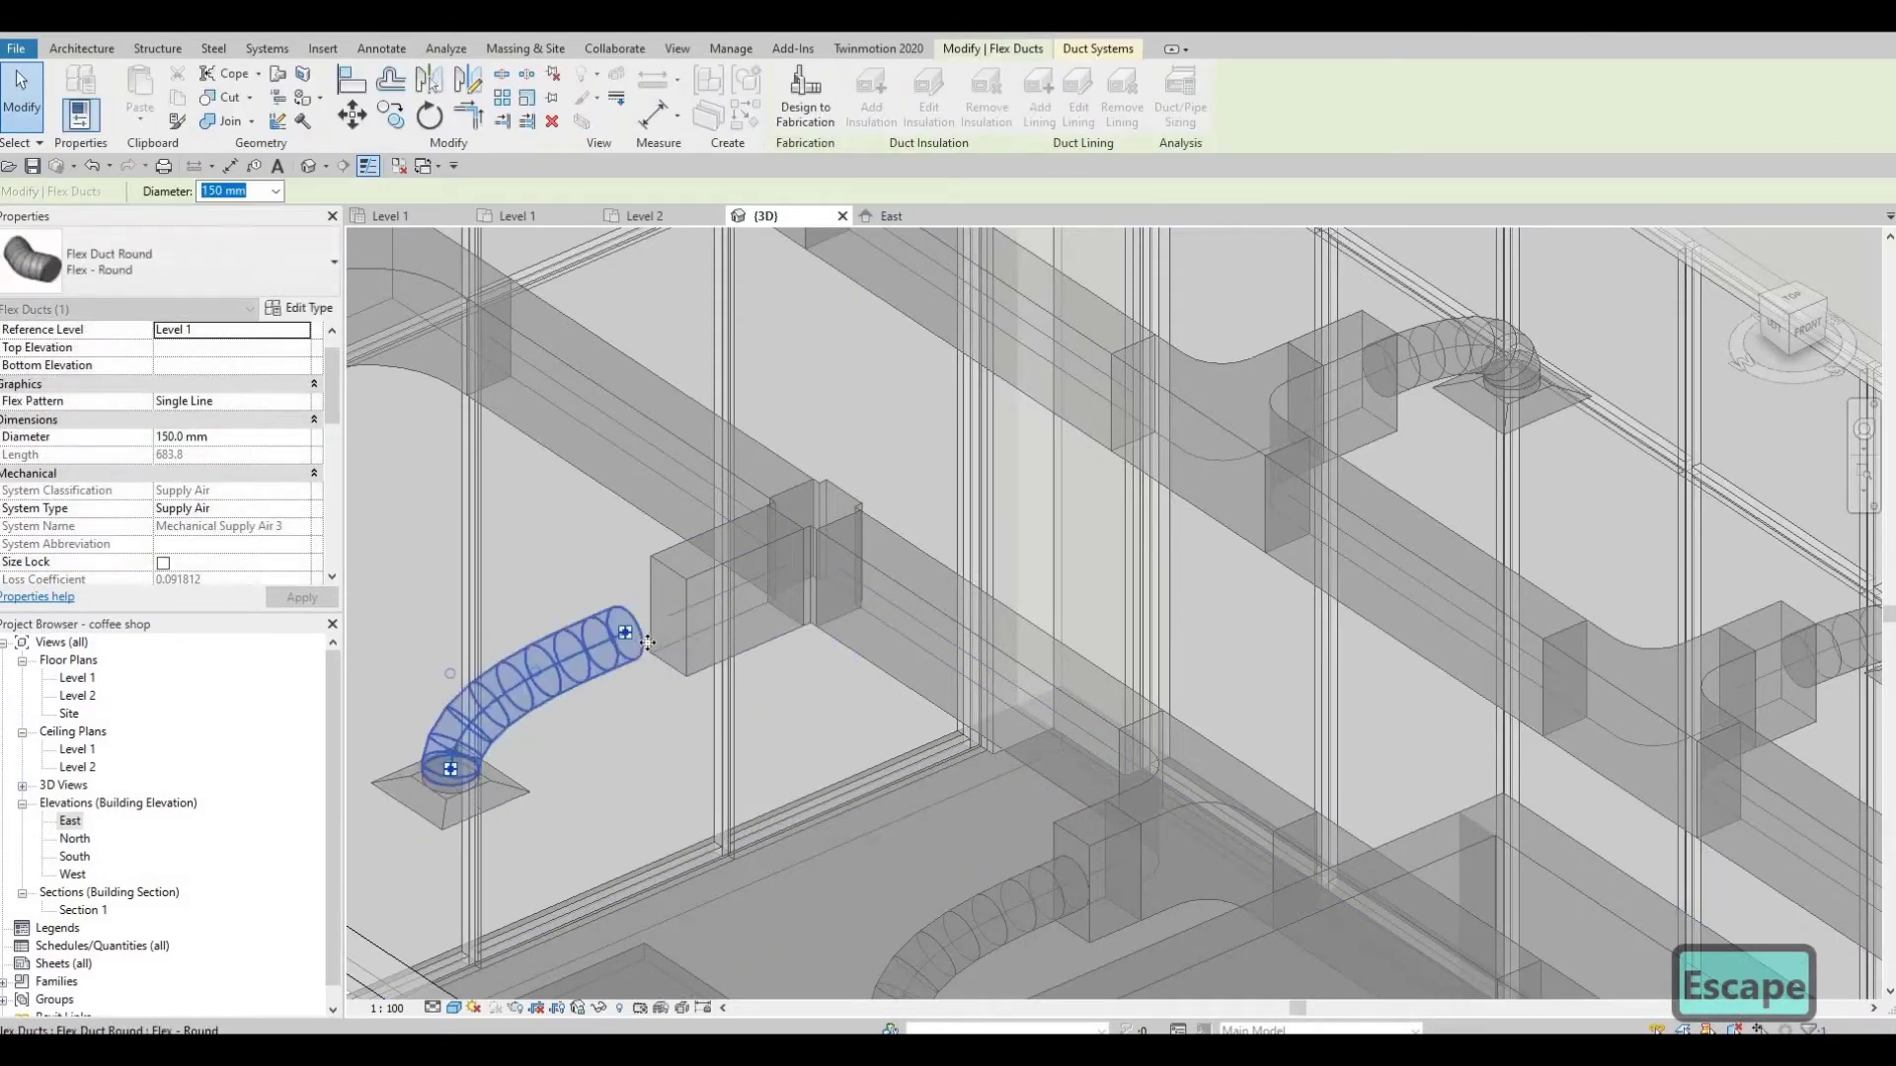
{"action": "key", "text": "ctrl+z"}
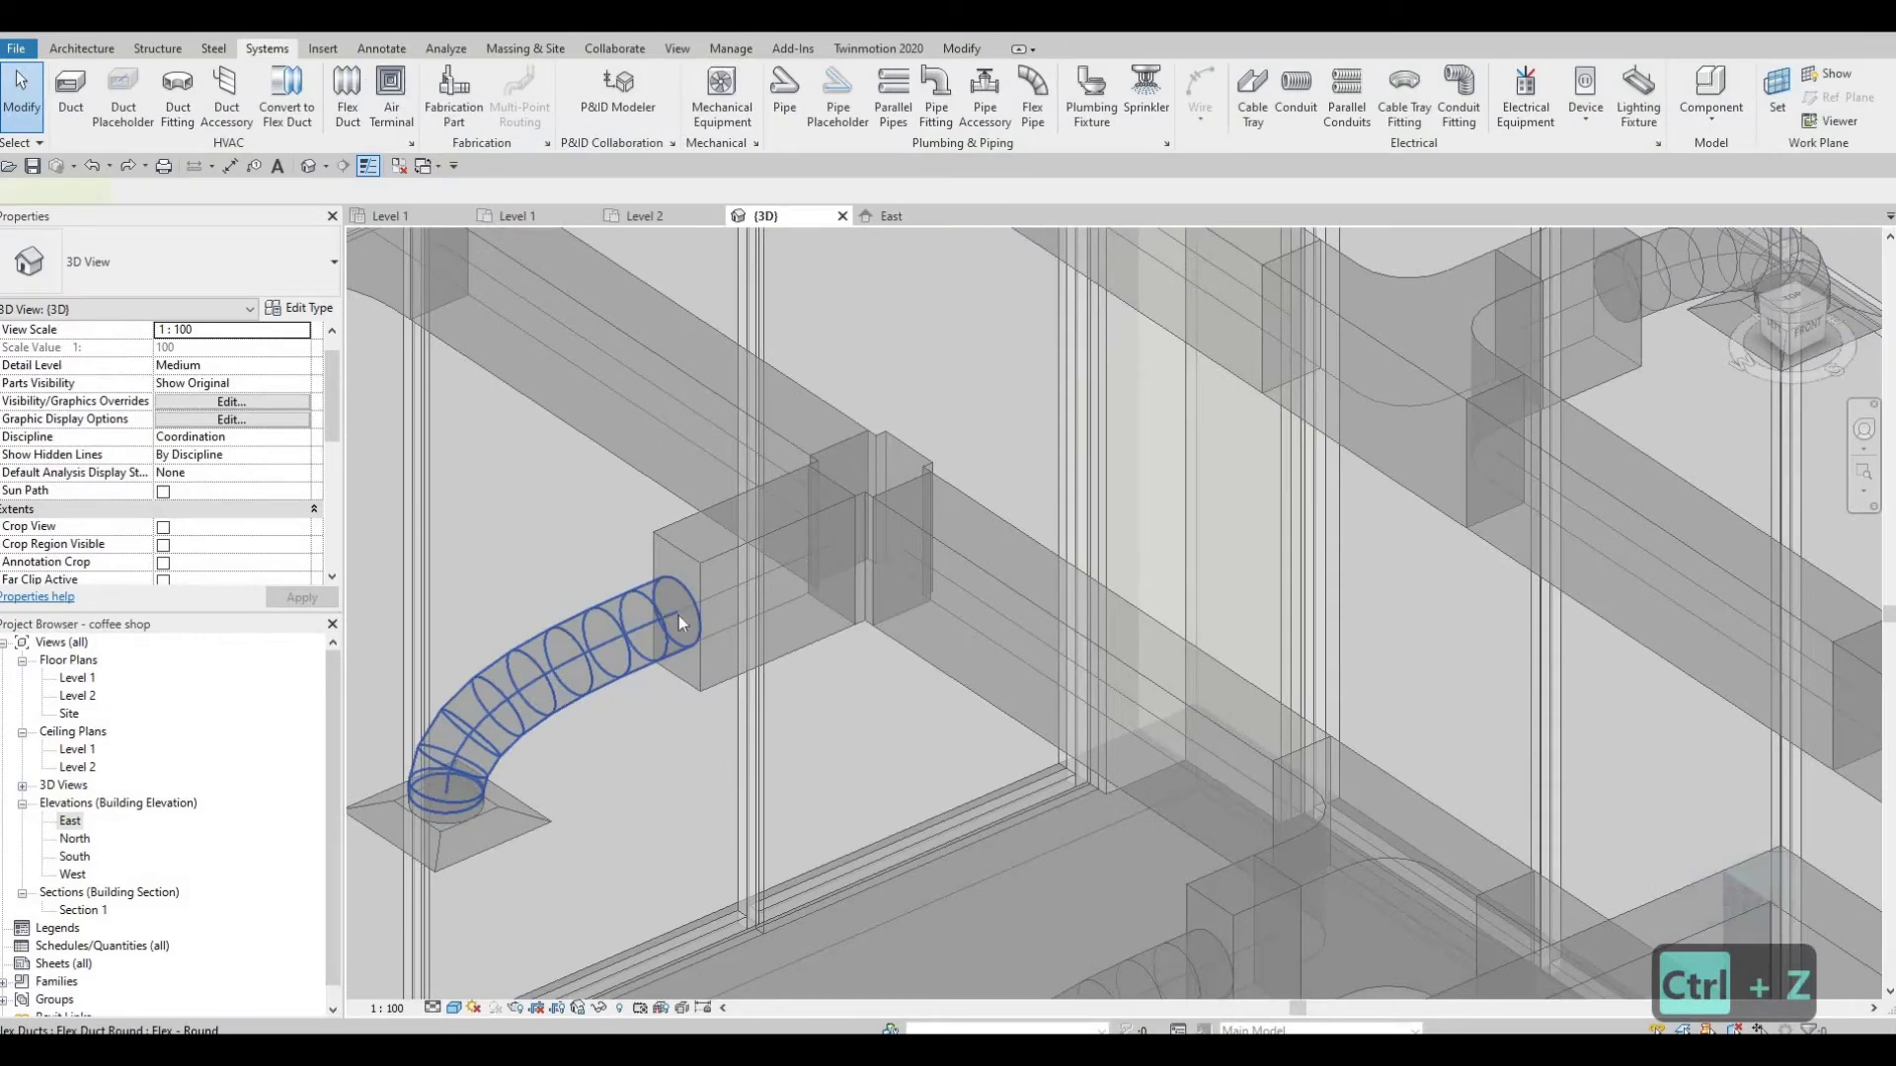
Step: Detach the flex duct from the branch duct at the left main's cross fitting and shorten that branch toward the fitting
{"action": "left_click", "coordinate": [679, 614]}
{"action": "left_click_drag", "start_coordinate": [671, 622], "coordinate": [604, 608]}
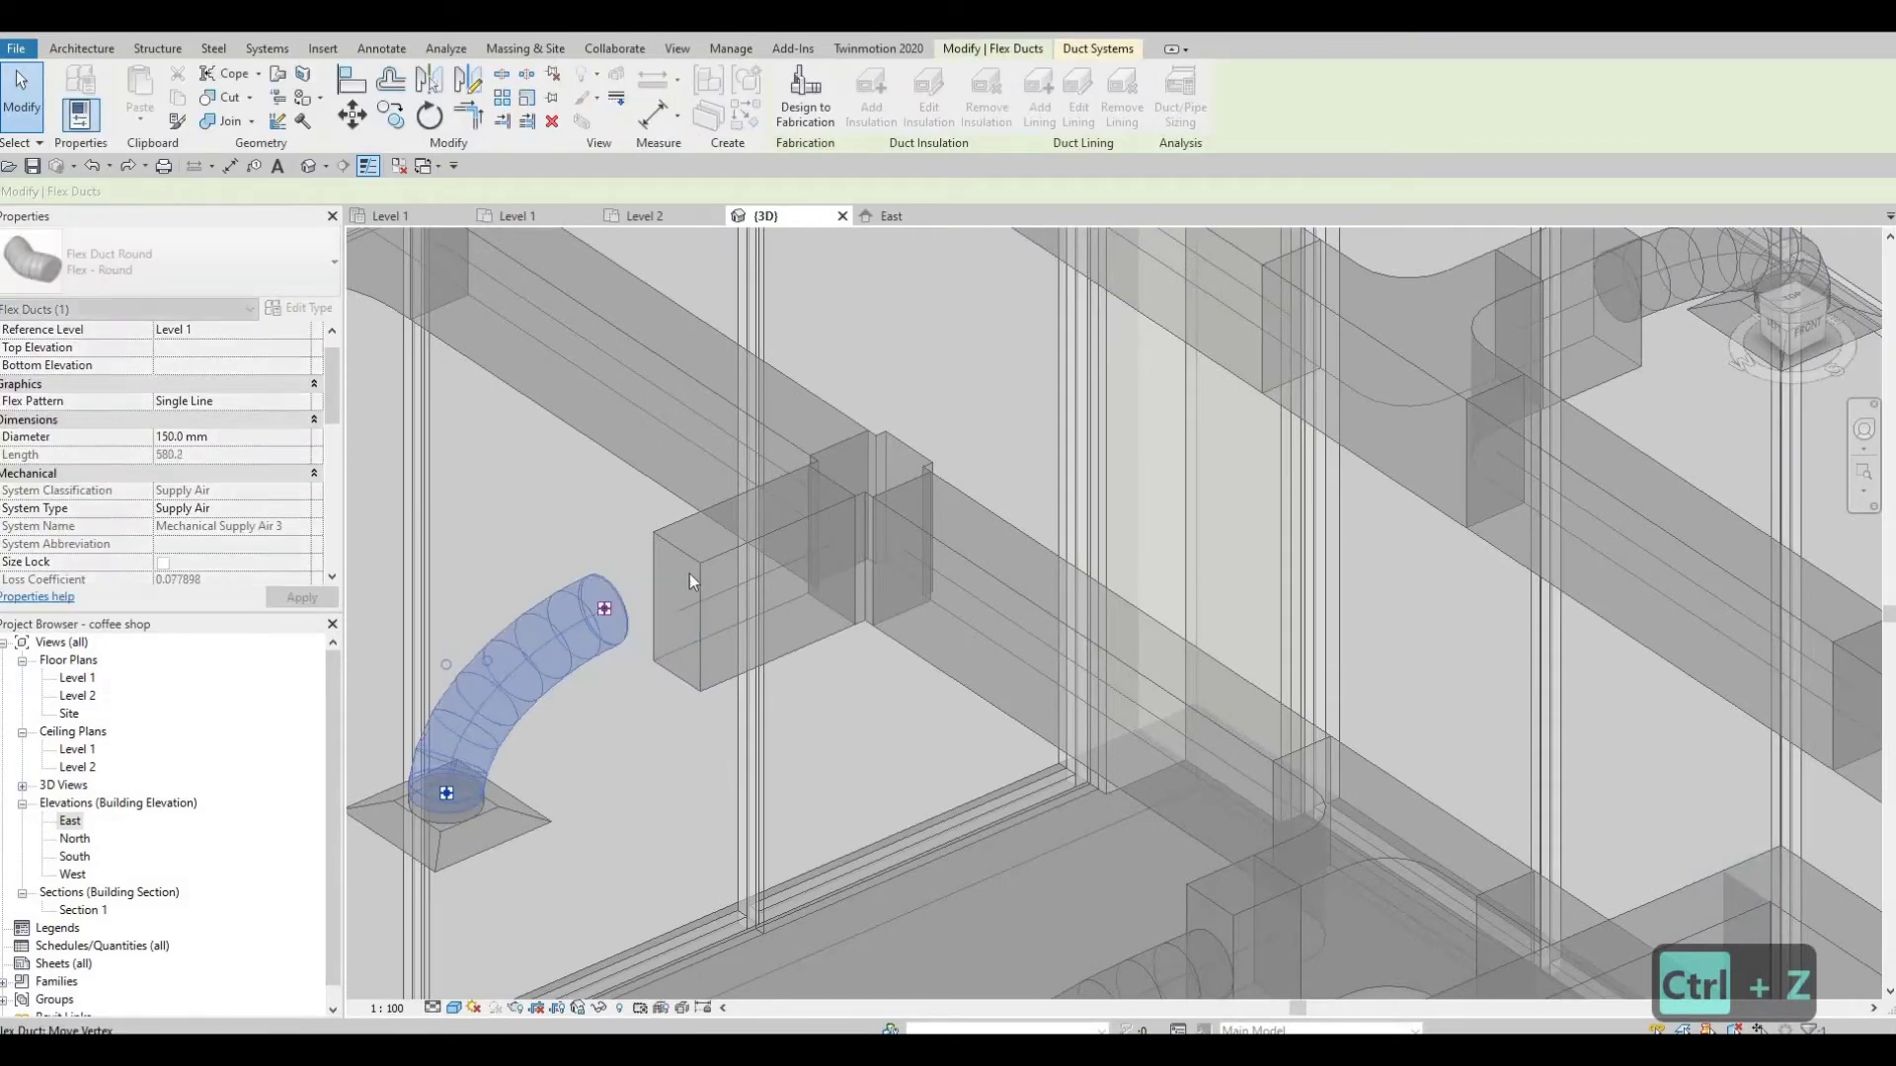
{"action": "key", "text": "Escape"}
{"action": "left_click", "coordinate": [679, 610]}
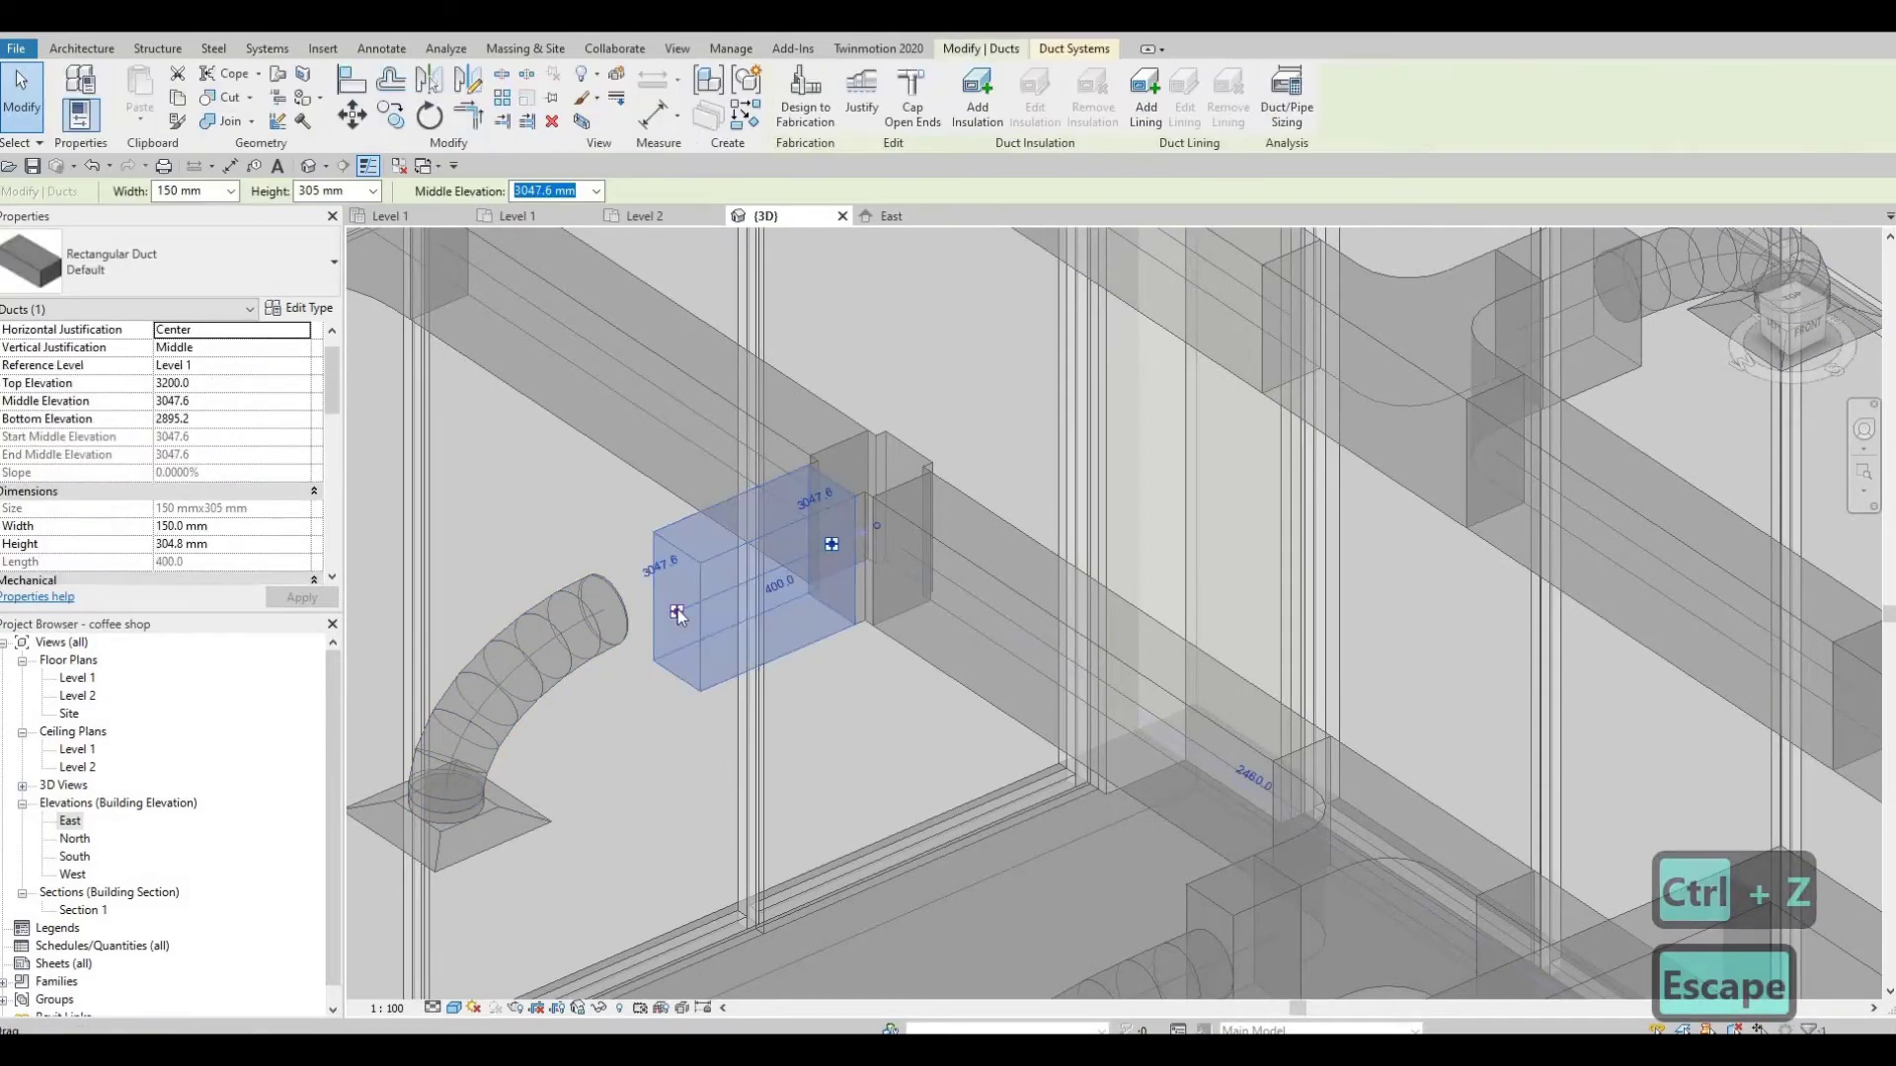
{"action": "key", "text": "Escape"}
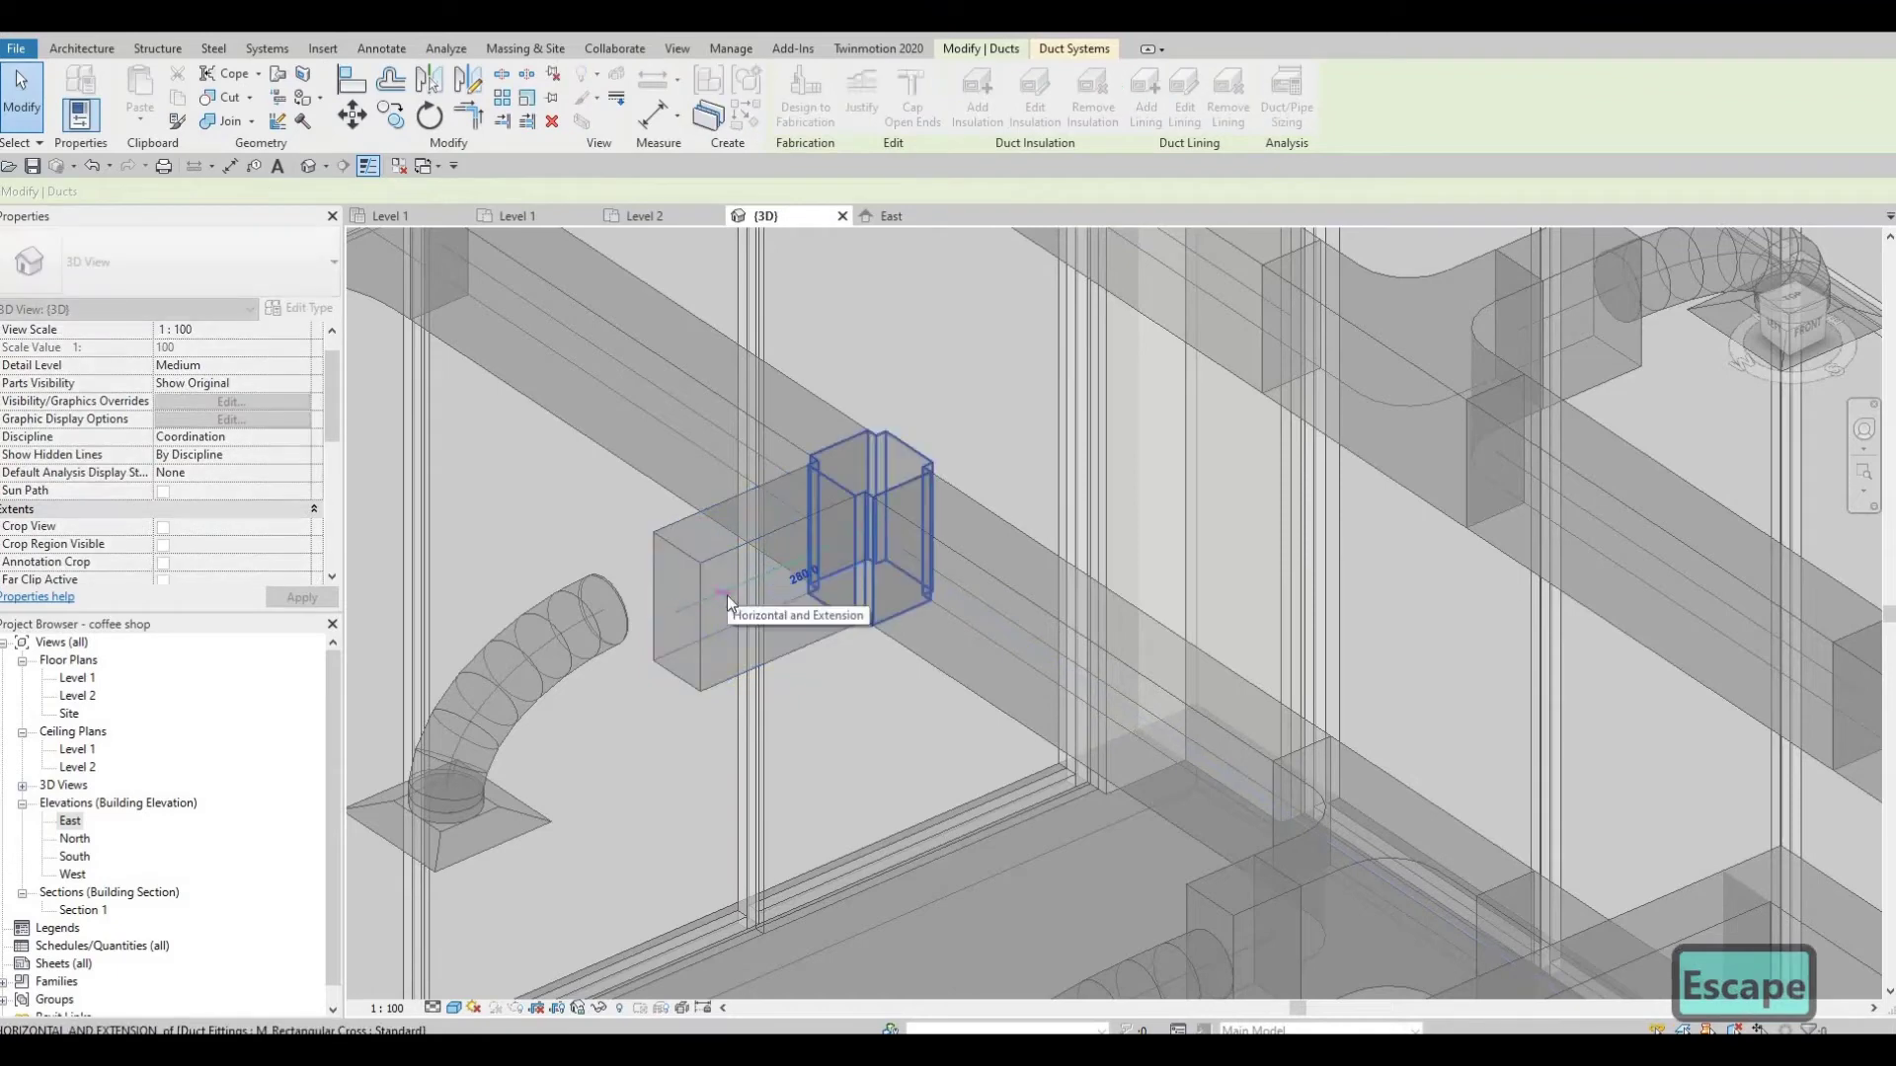
{"action": "left_click_drag", "start_coordinate": [727, 595], "coordinate": [722, 593]}
Step: Reconnect the flex duct's free end to the open end of the shortened branch duct at the cross fitting
{"action": "left_click", "coordinate": [627, 611]}
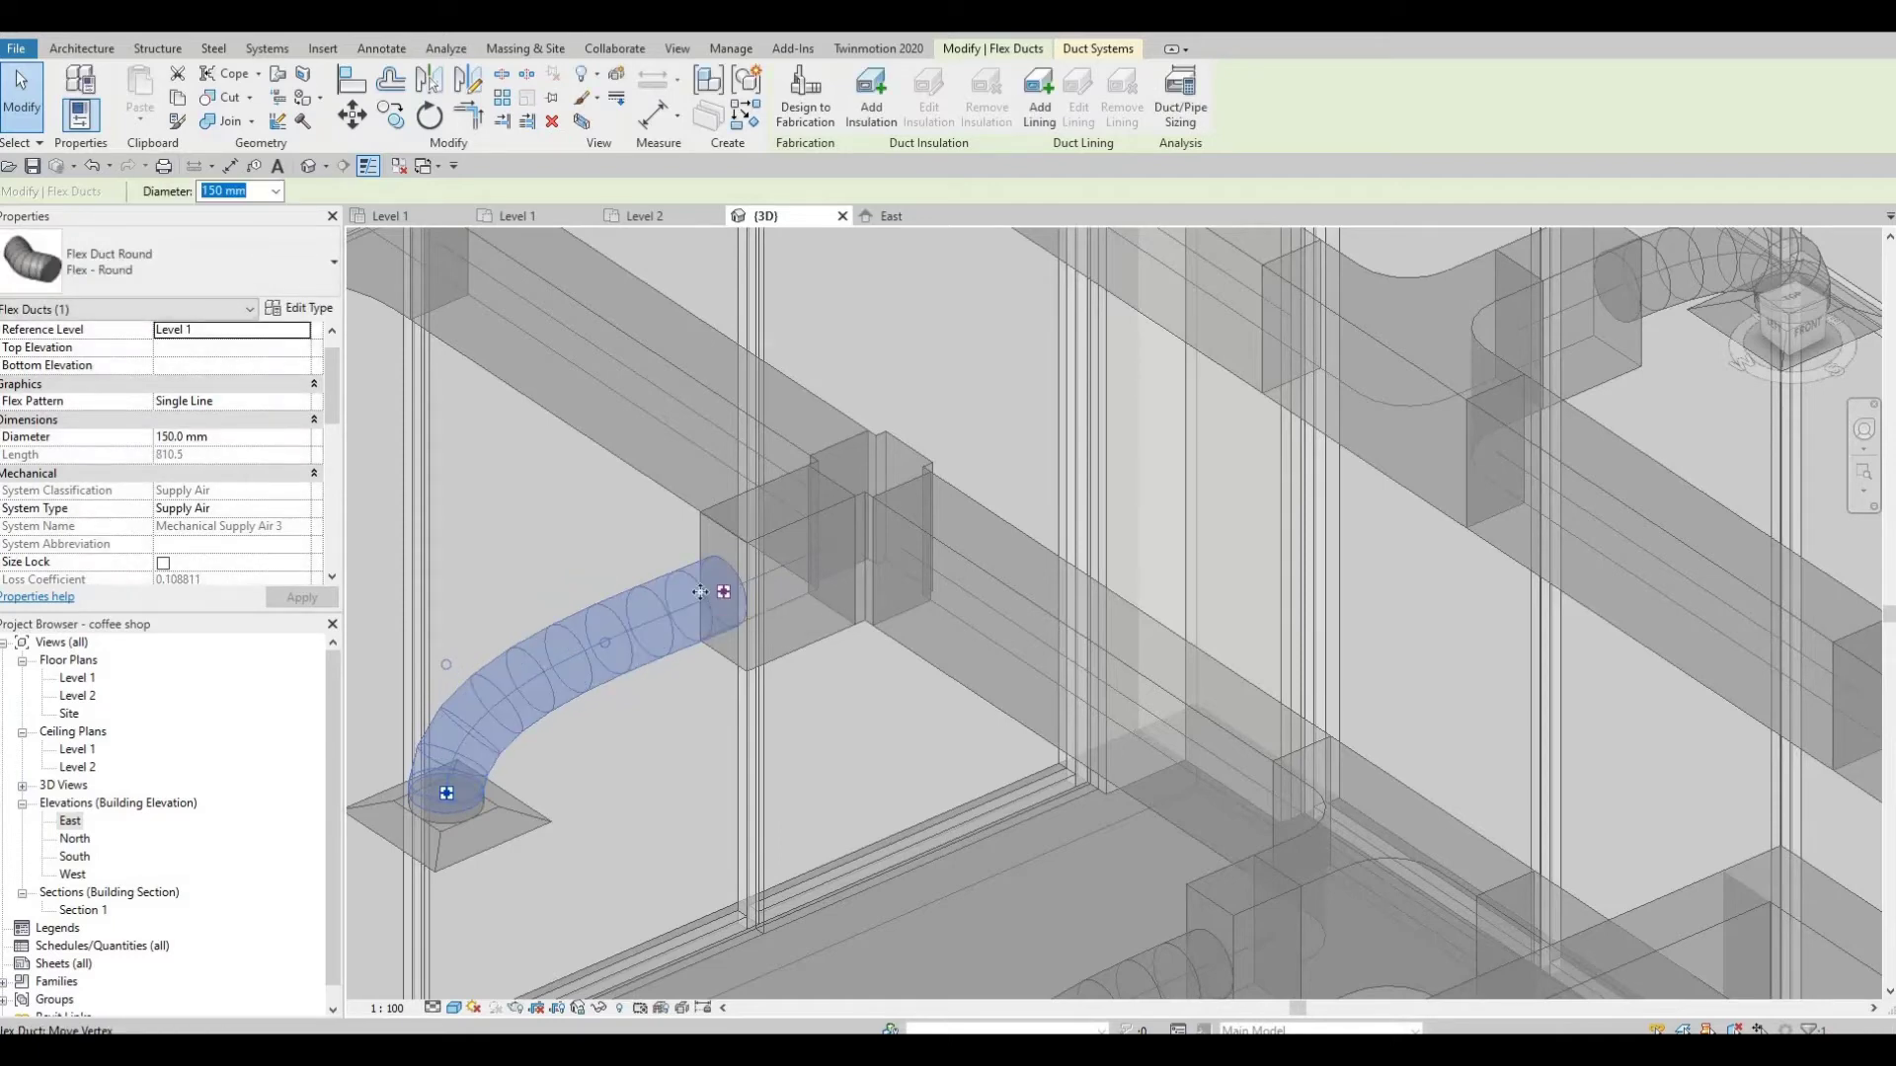
{"action": "scroll", "coordinate": [834, 496], "scroll_direction": "down", "scroll_amount": 5}
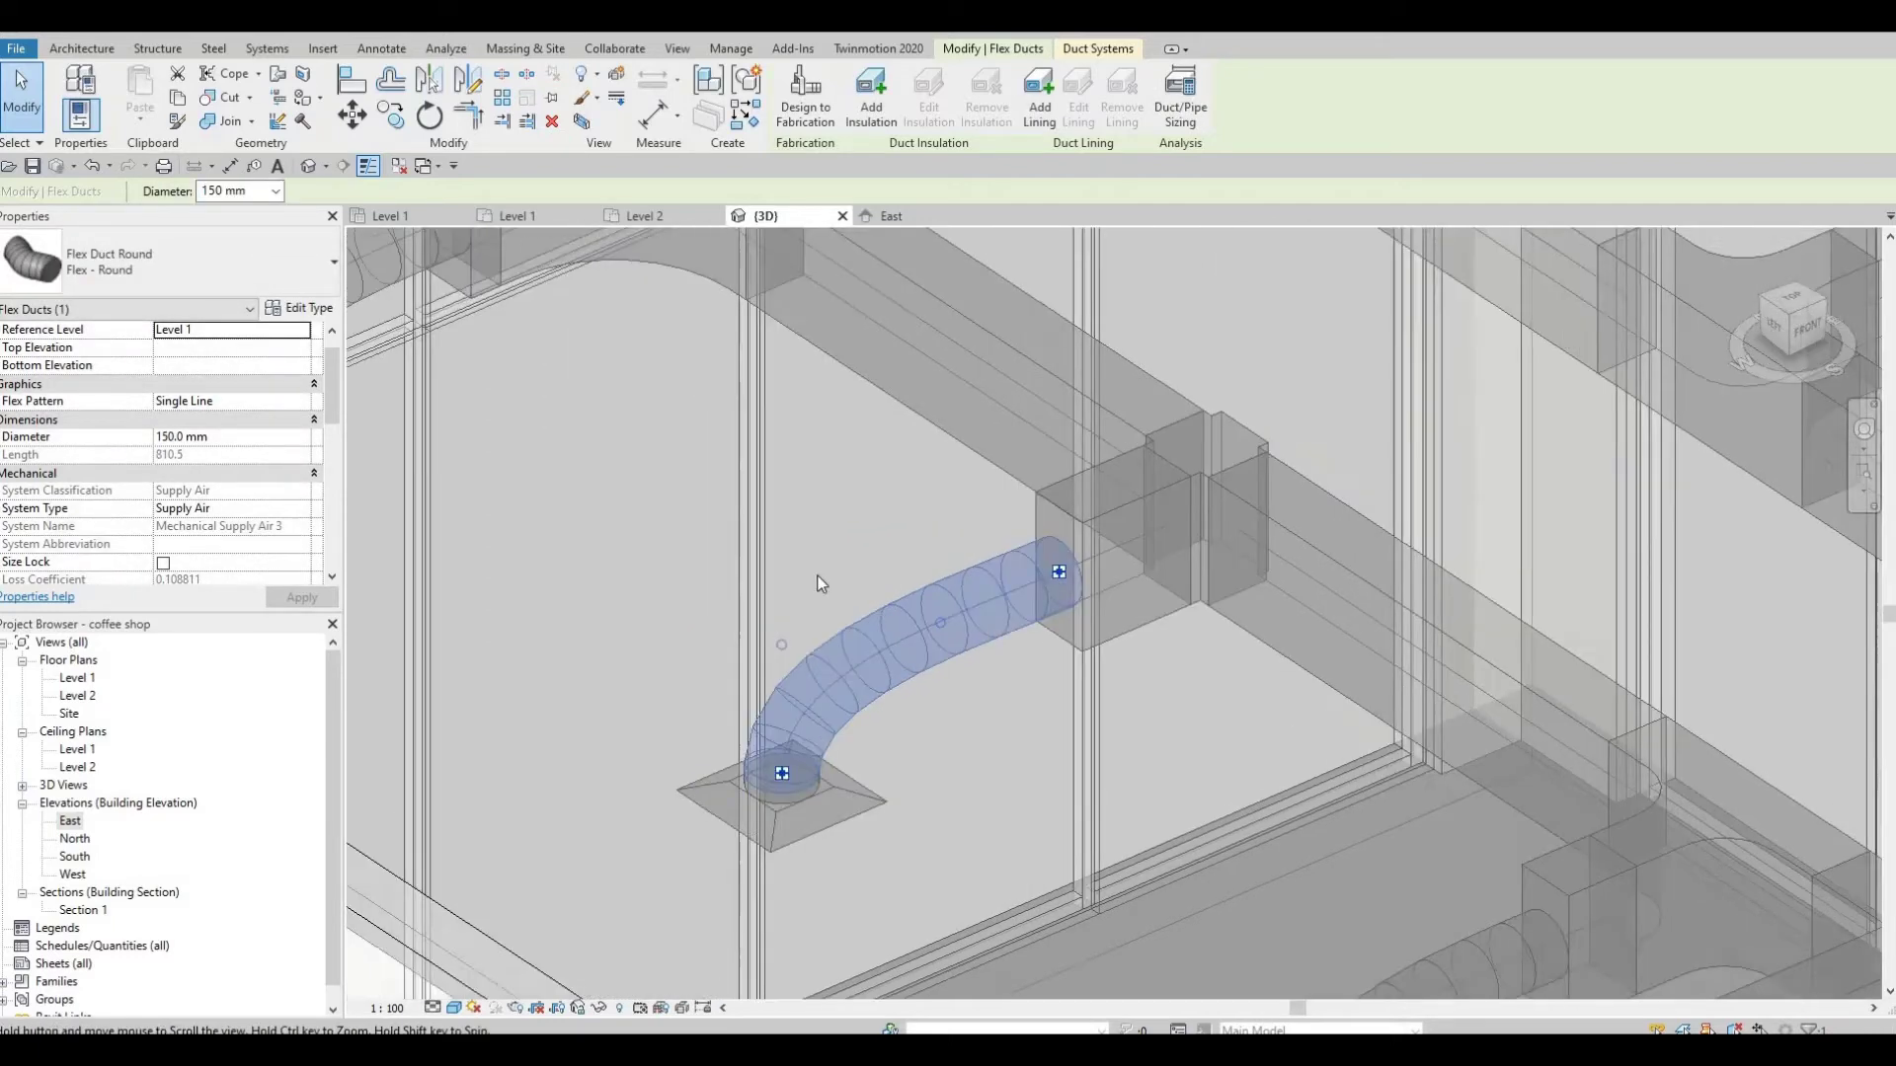
{"action": "key", "text": "Escape"}
Step: Set the height of the right main's second branch duct from the far elbow to 150 mm, deleting the conflicting duct segment
{"action": "middle_click_drag", "start_coordinate": [838, 584], "coordinate": [1023, 626]}
{"action": "scroll", "coordinate": [1023, 626], "scroll_direction": "up", "scroll_amount": 1}
{"action": "left_click", "coordinate": [1022, 626]}
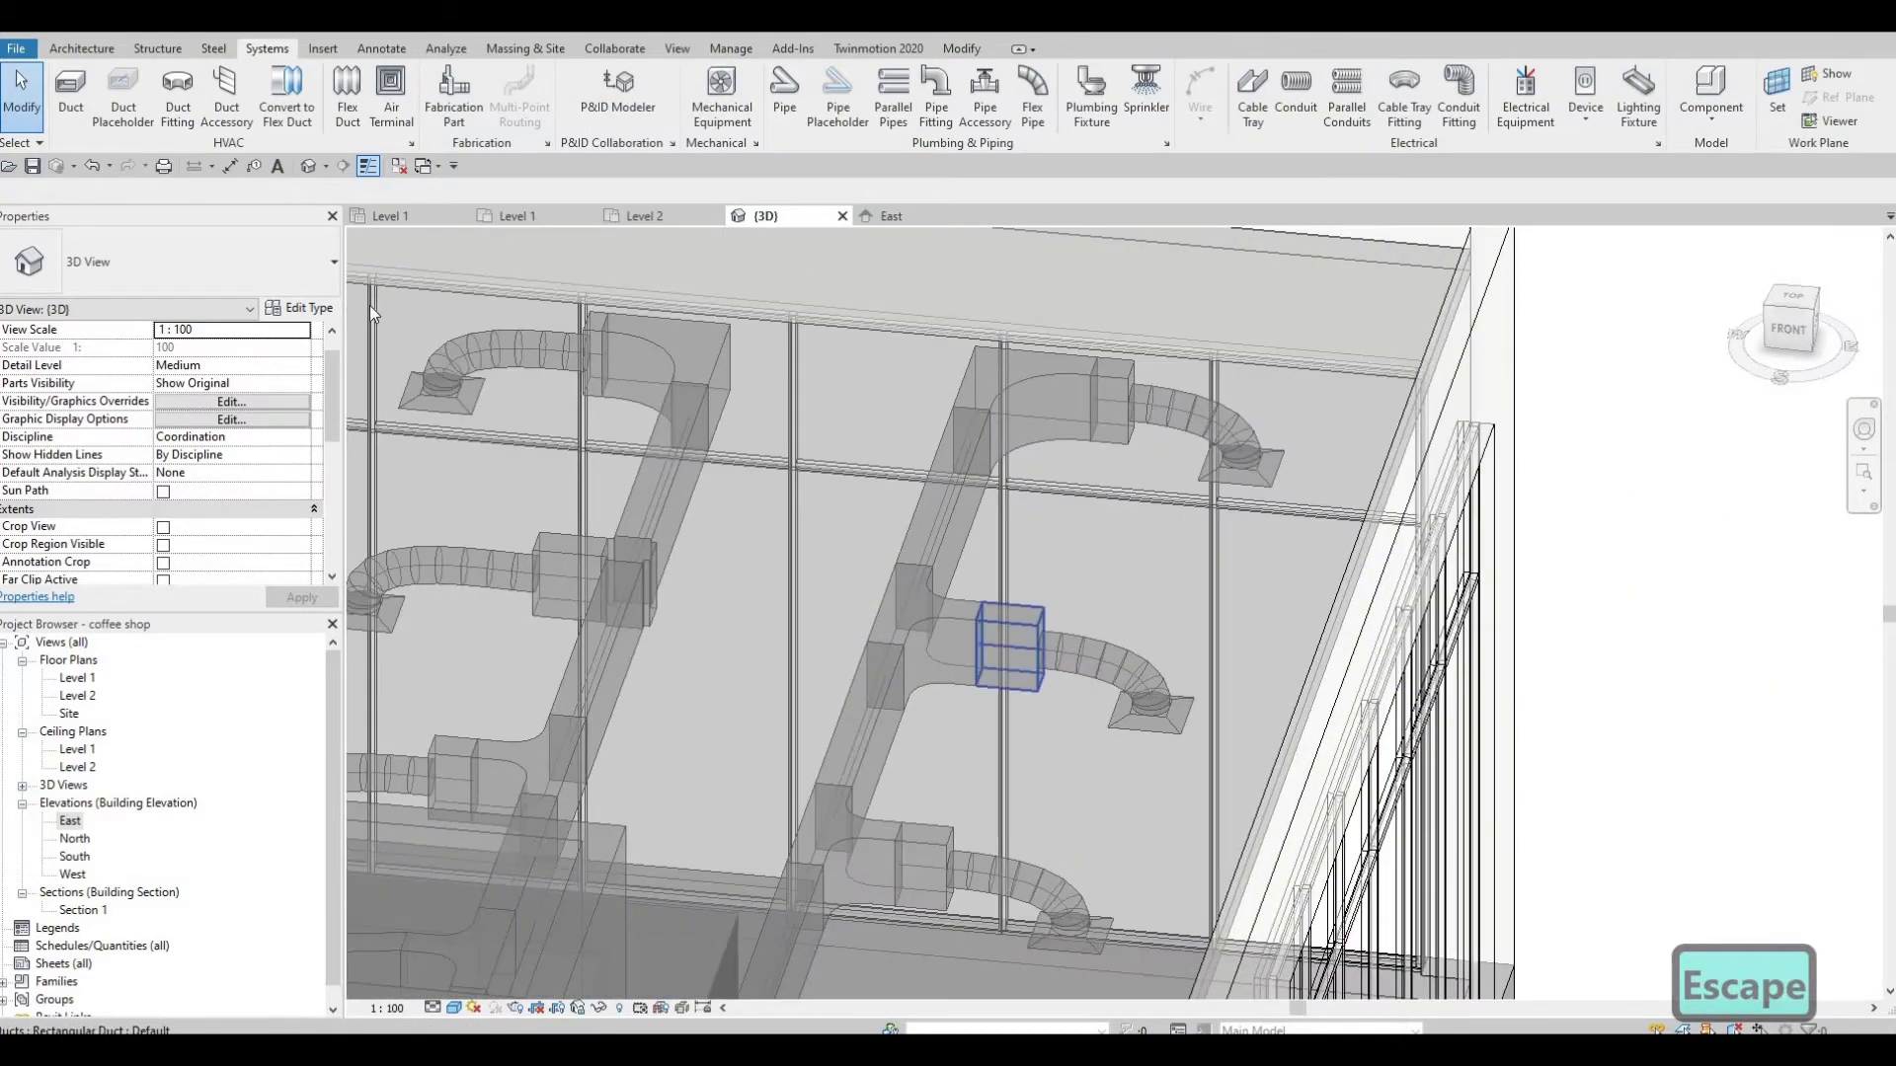
{"action": "left_click_drag", "start_coordinate": [349, 194], "coordinate": [95, 179]}
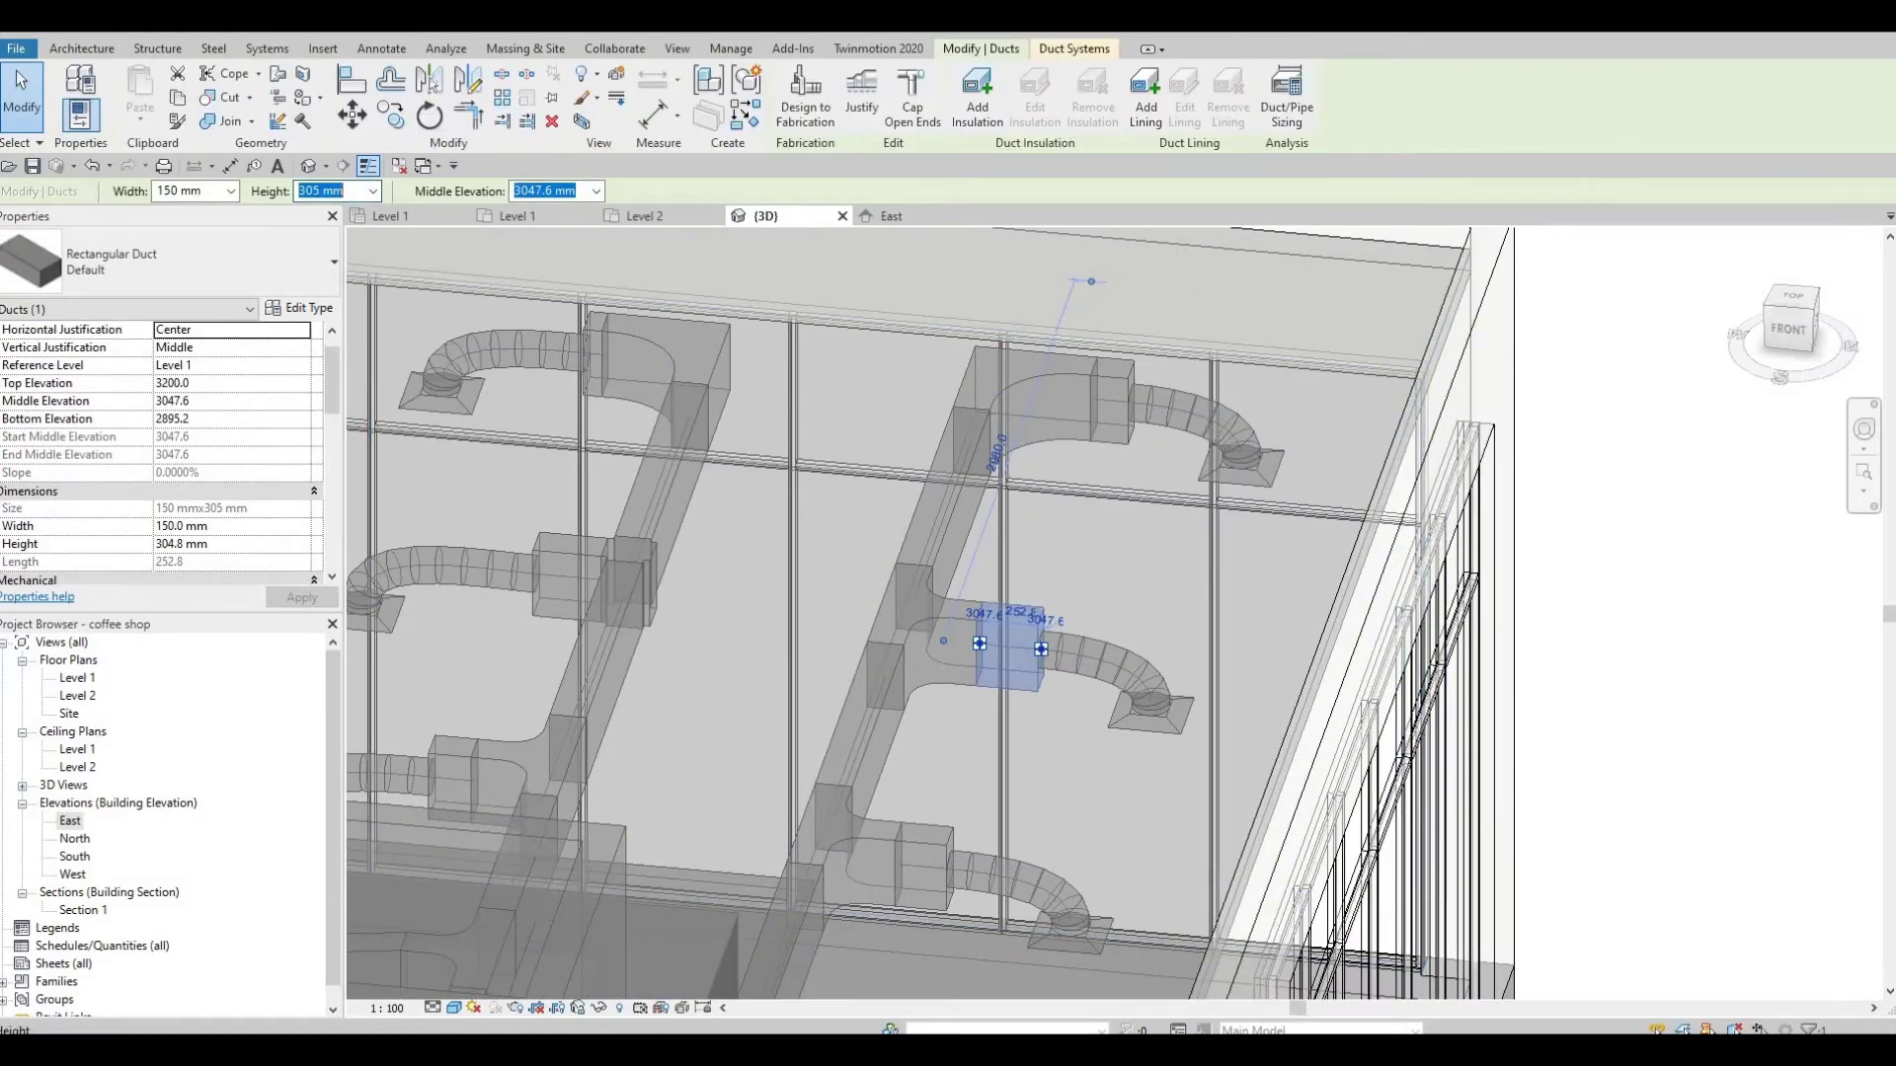
{"action": "type", "text": "150"}
{"action": "key", "text": "Return"}
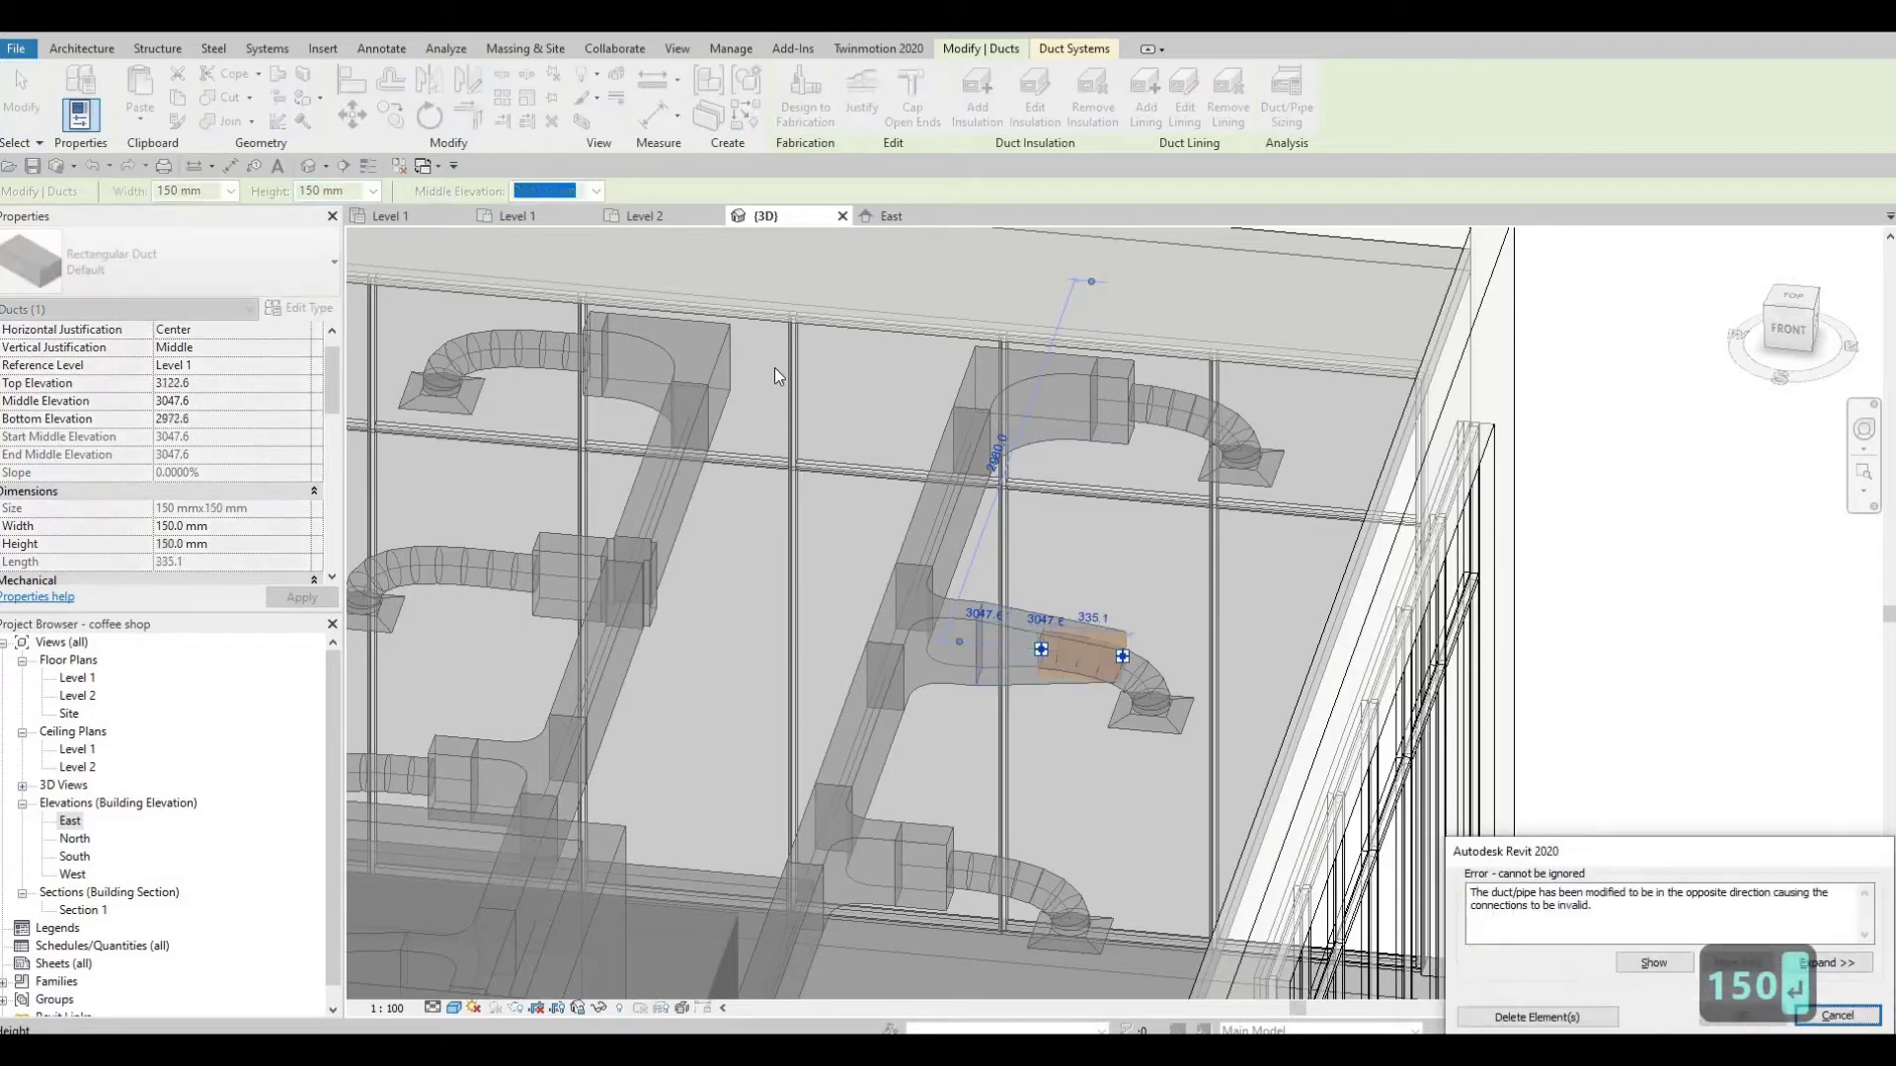
{"action": "left_click", "coordinate": [1498, 1018]}
{"action": "scroll", "coordinate": [1134, 673], "scroll_direction": "up", "scroll_amount": 2}
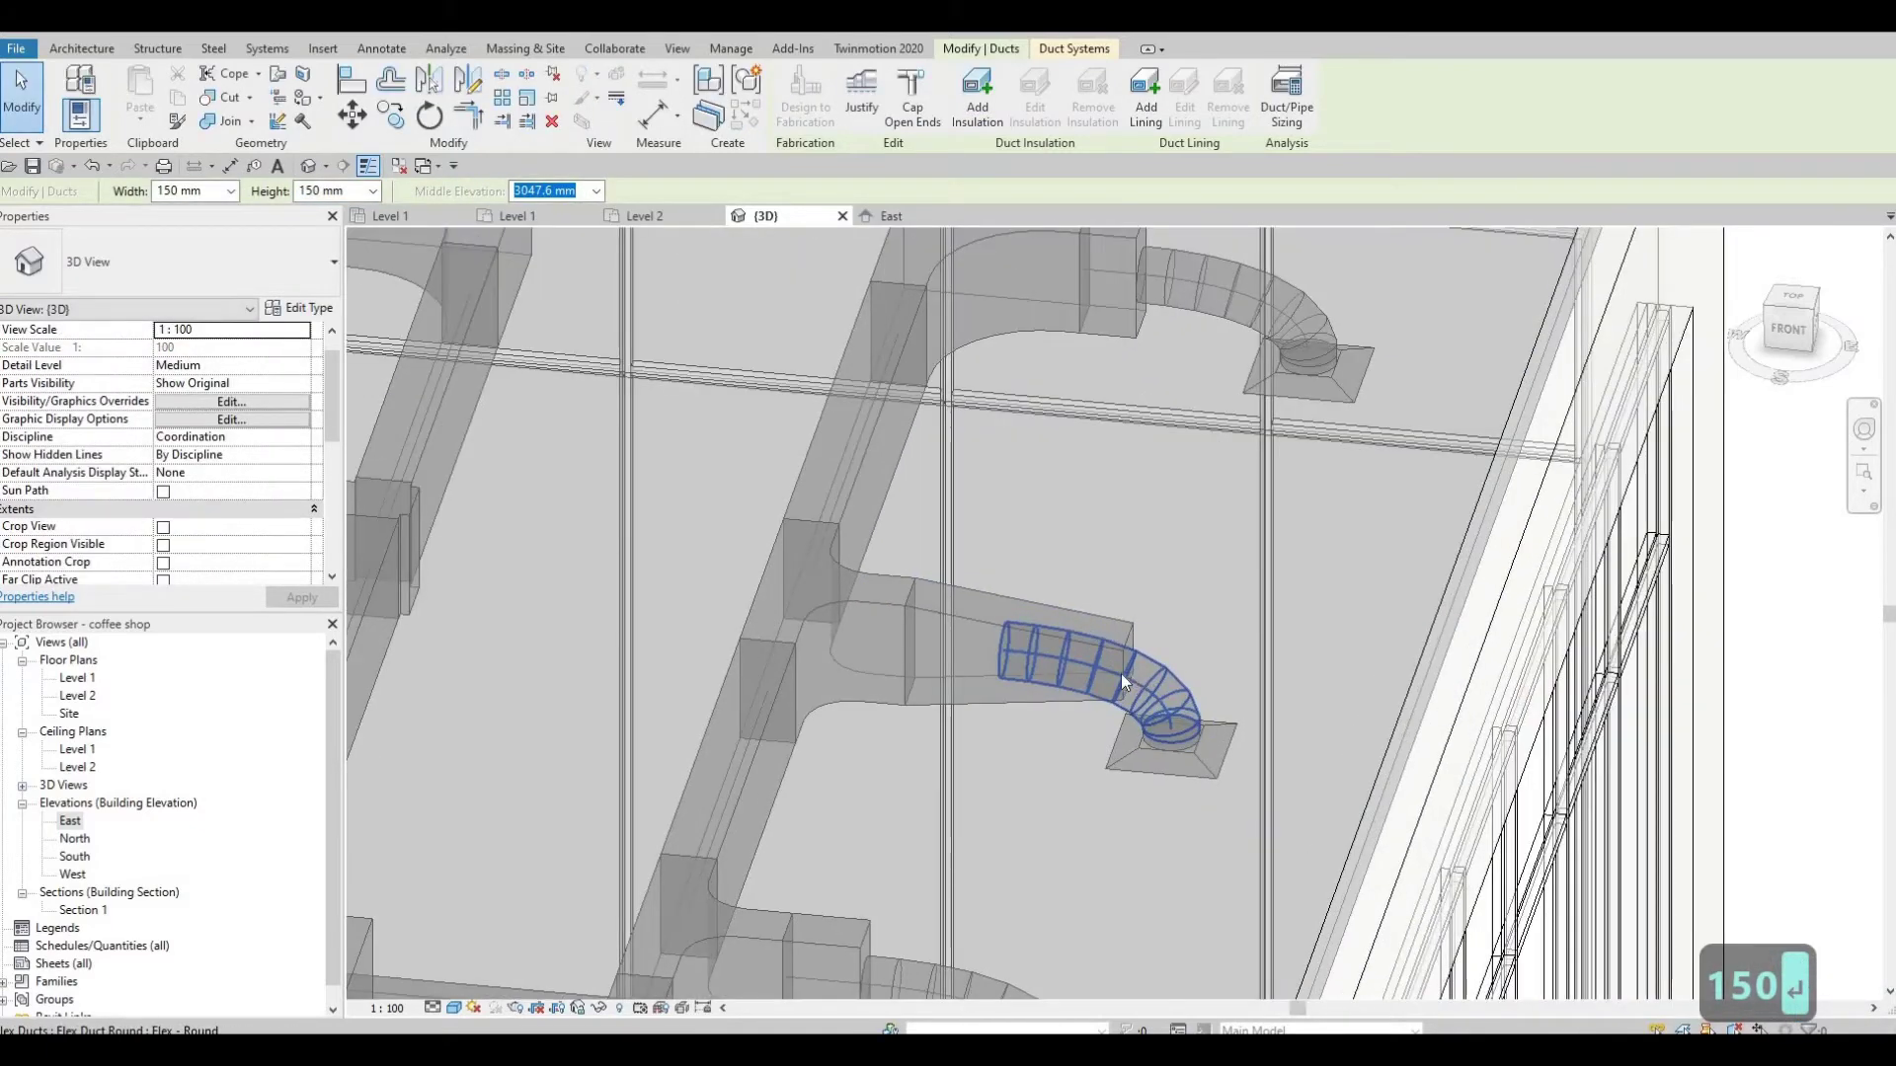
Step: Try to reconnect the diffuser's flex duct to the small end of the rectangular transition
{"action": "left_click", "coordinate": [1015, 658]}
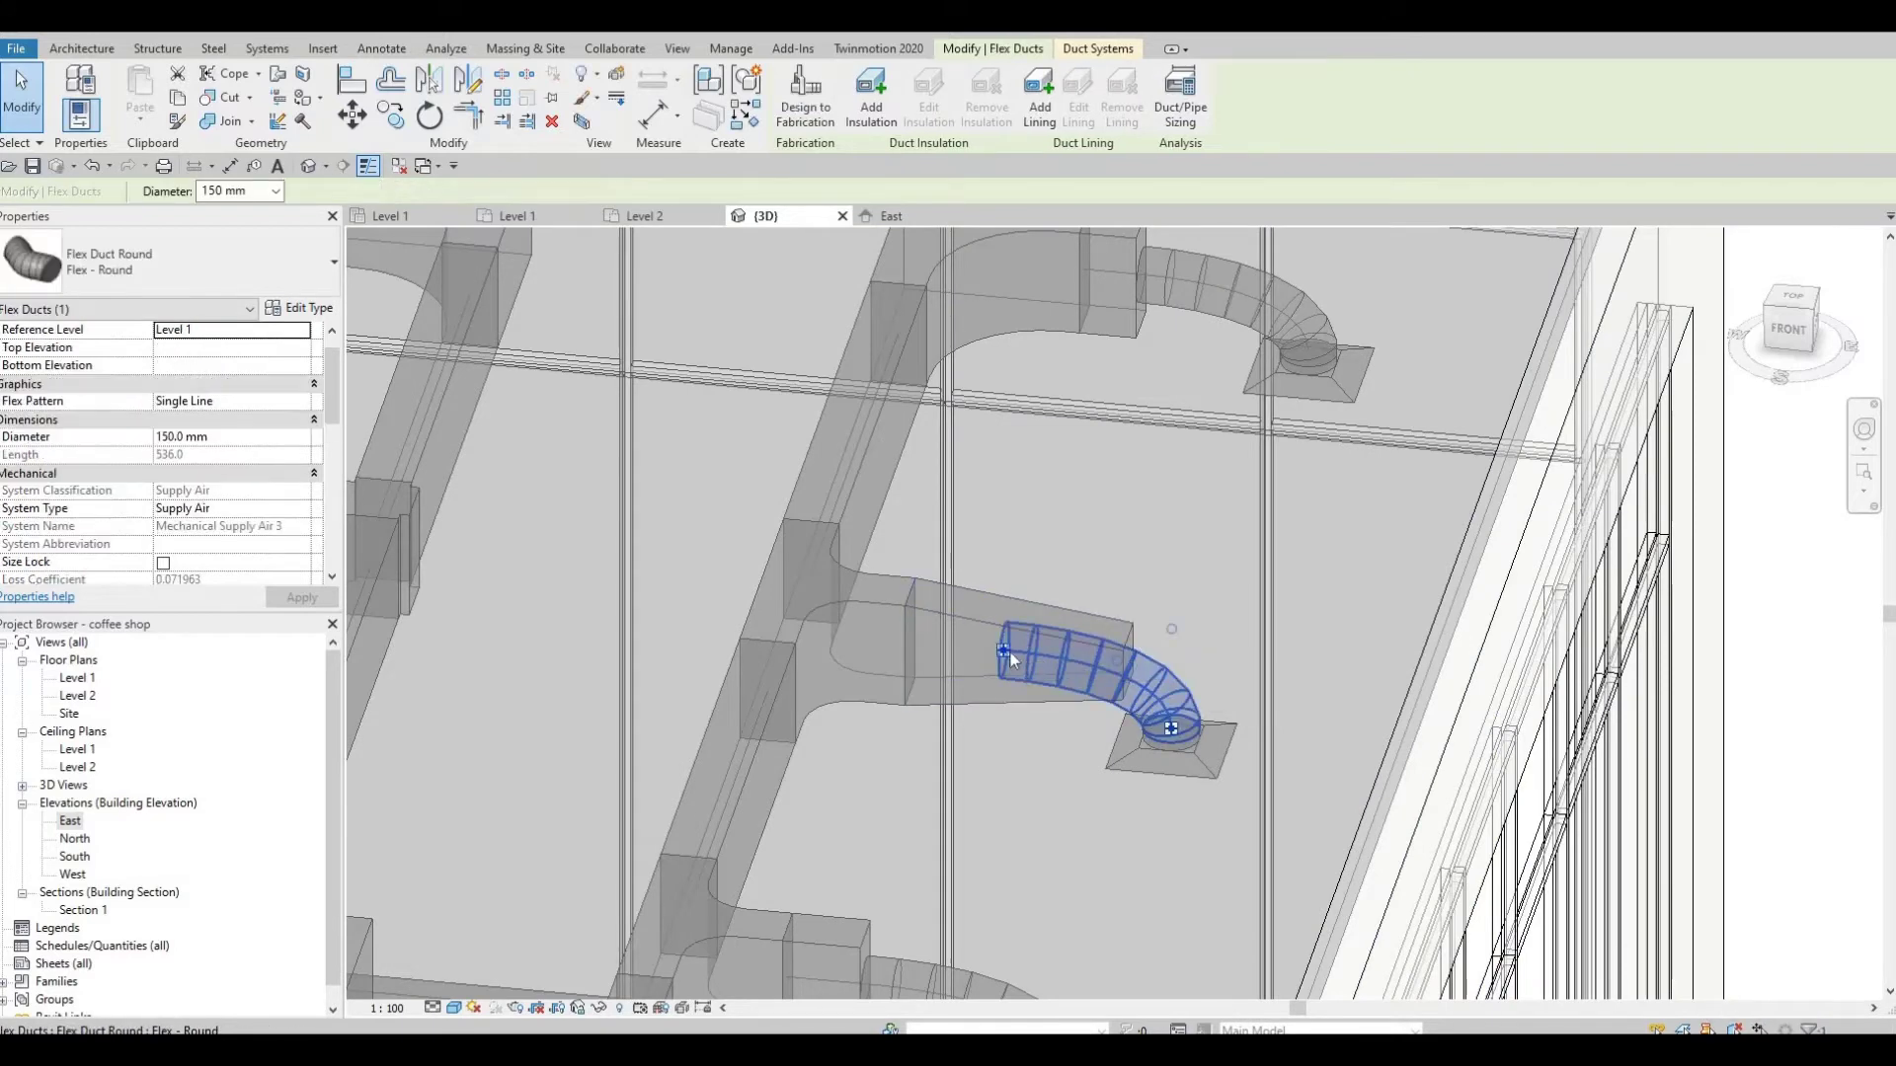
{"action": "left_click_drag", "start_coordinate": [1112, 654], "coordinate": [1146, 654]}
{"action": "scroll", "coordinate": [1145, 657], "scroll_direction": "up", "scroll_amount": 4}
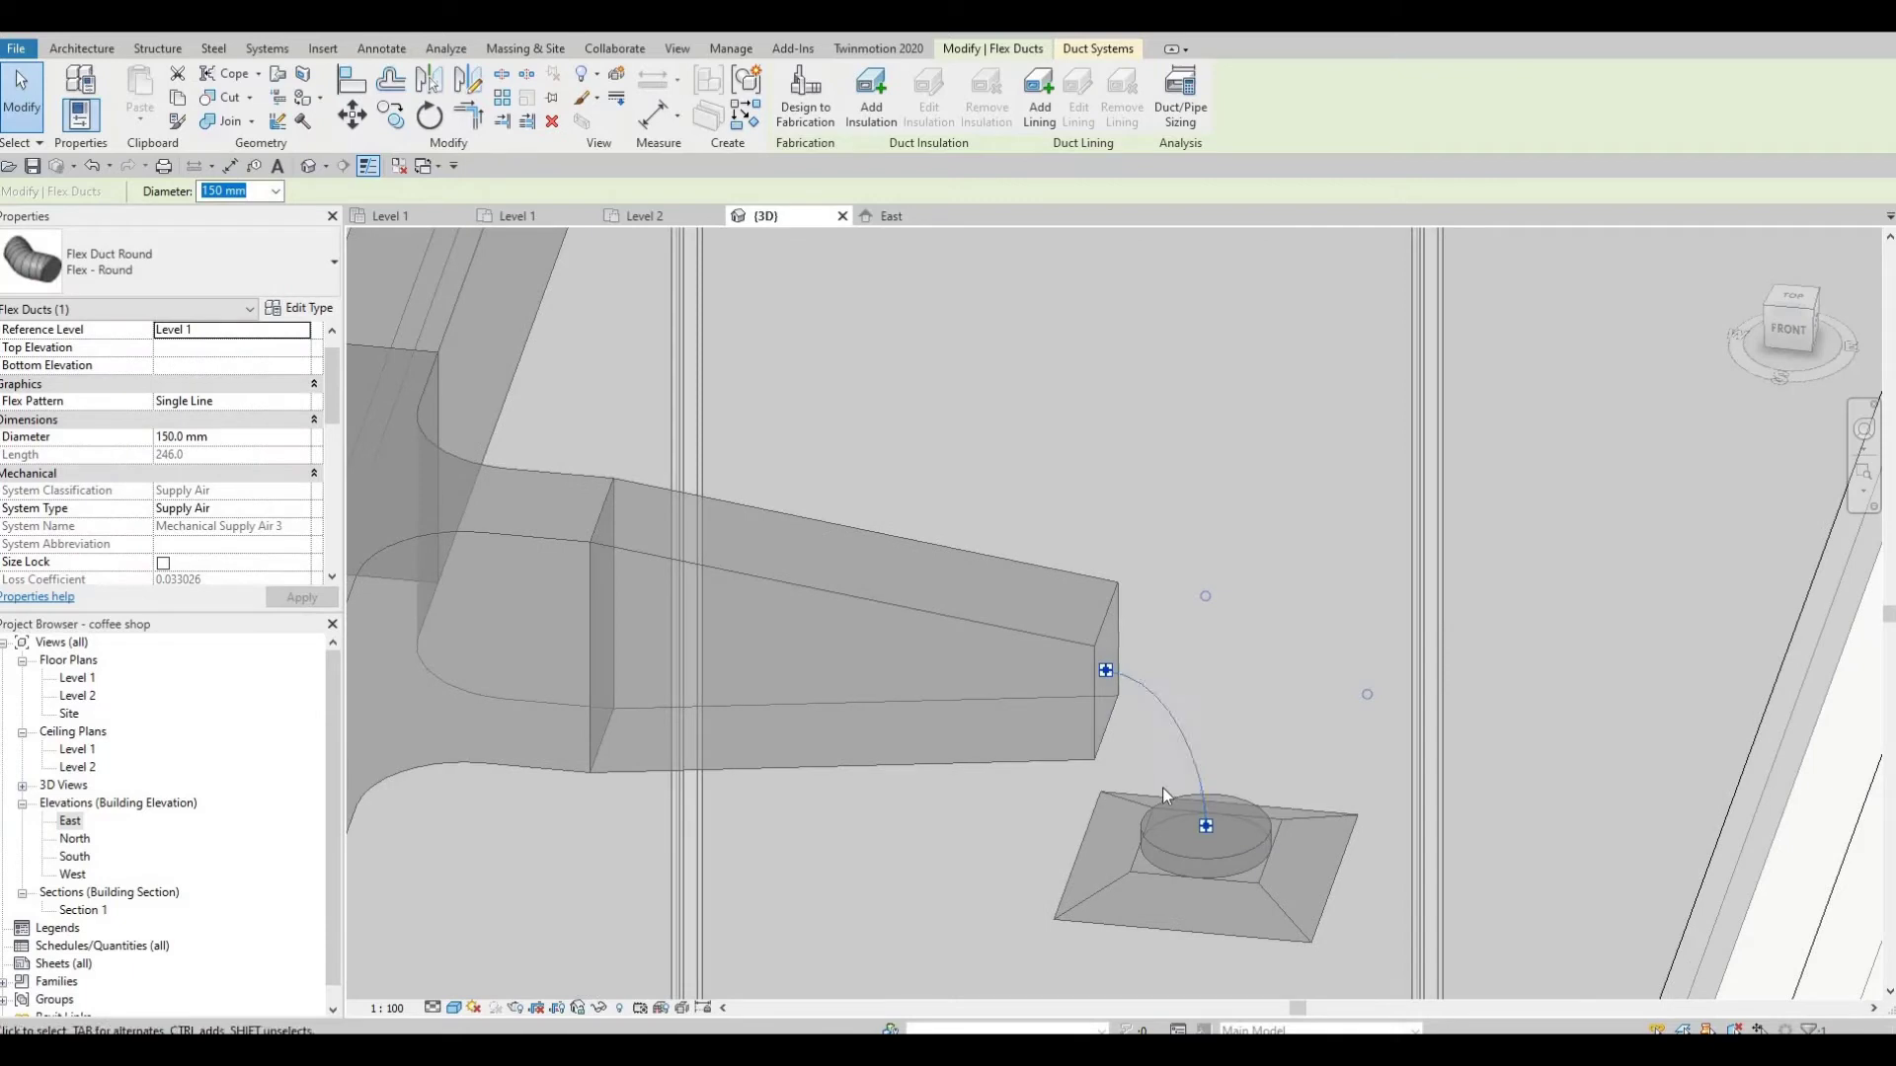
{"action": "left_click", "coordinate": [1101, 671]}
{"action": "left_click_drag", "start_coordinate": [1057, 662], "coordinate": [1052, 673]}
{"action": "scroll", "coordinate": [1068, 699], "scroll_direction": "down", "scroll_amount": 2}
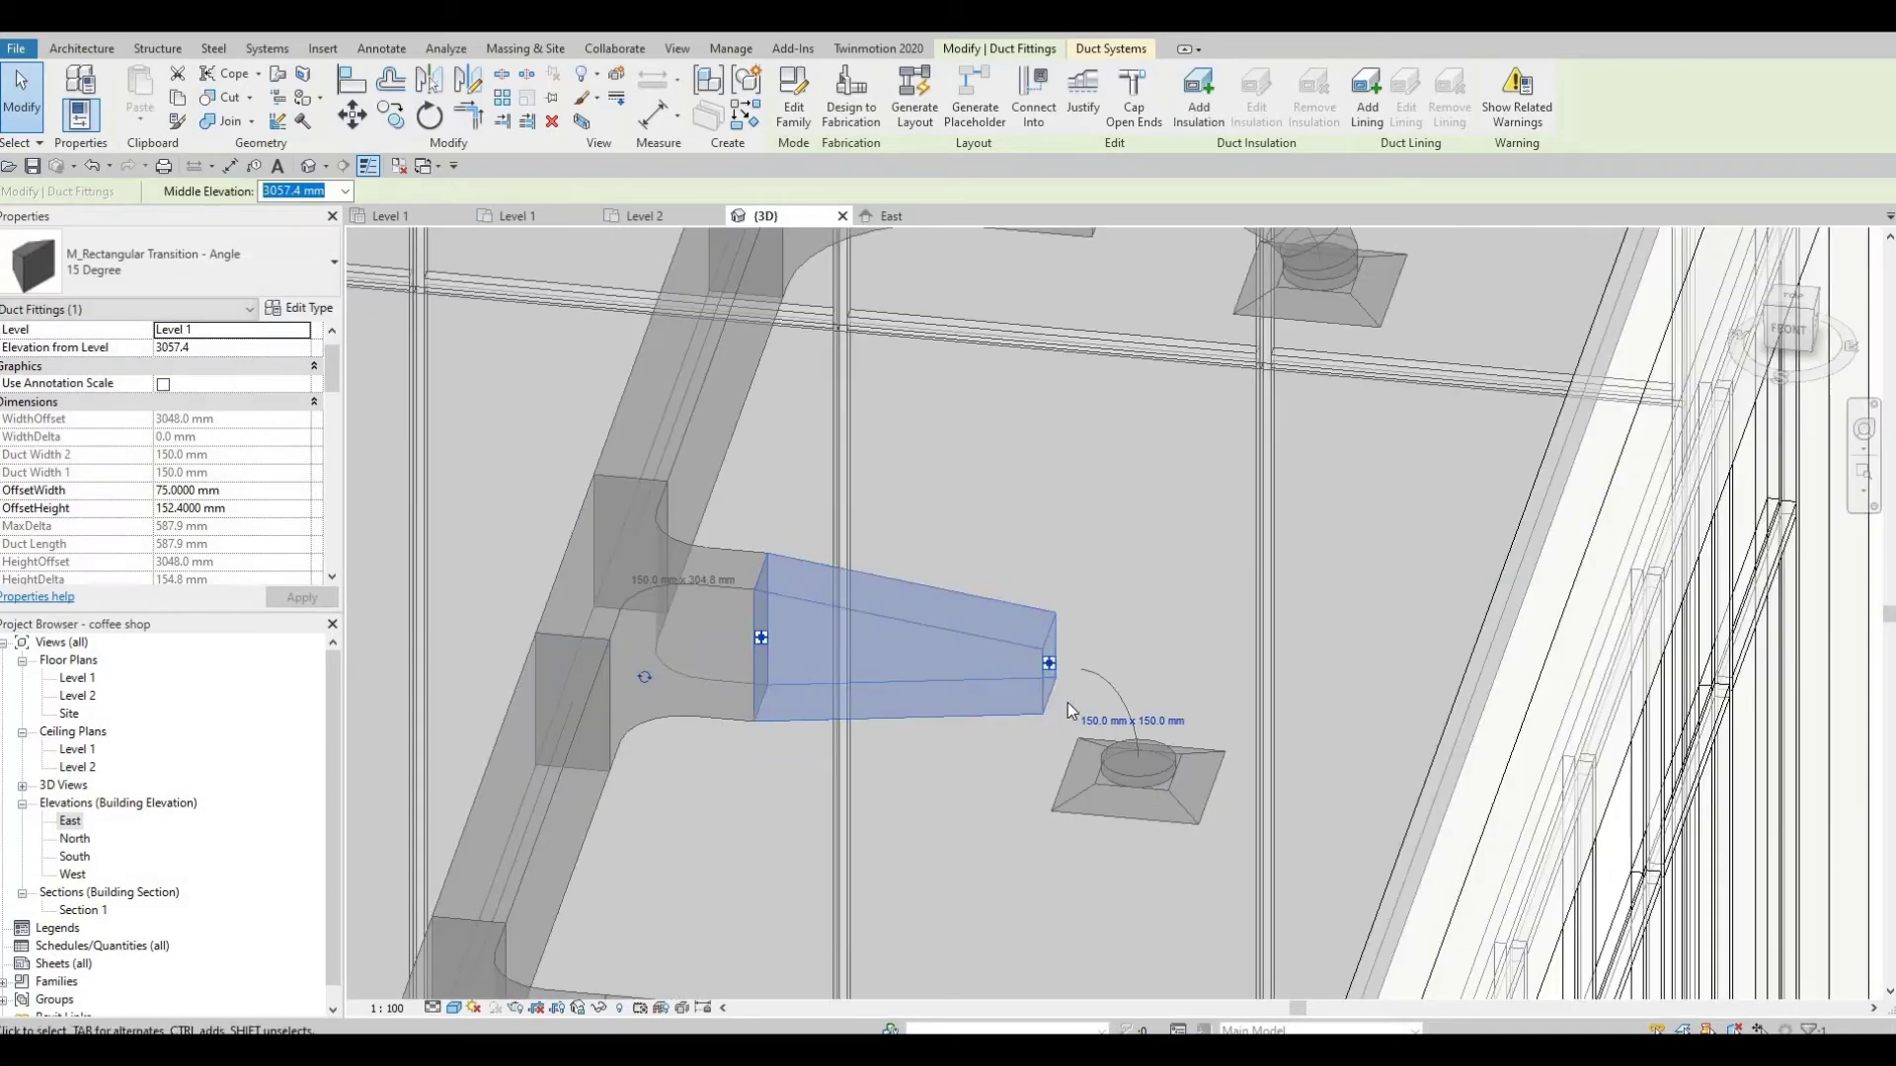
Step: Undo the flex duct edits and the 150 mm height change on the right main's second branch
{"action": "key", "text": "ctrl+z"}
{"action": "key", "text": "ctrl+z"}
{"action": "key", "text": "Escape"}
{"action": "scroll", "coordinate": [1135, 645], "scroll_direction": "up", "scroll_amount": 2}
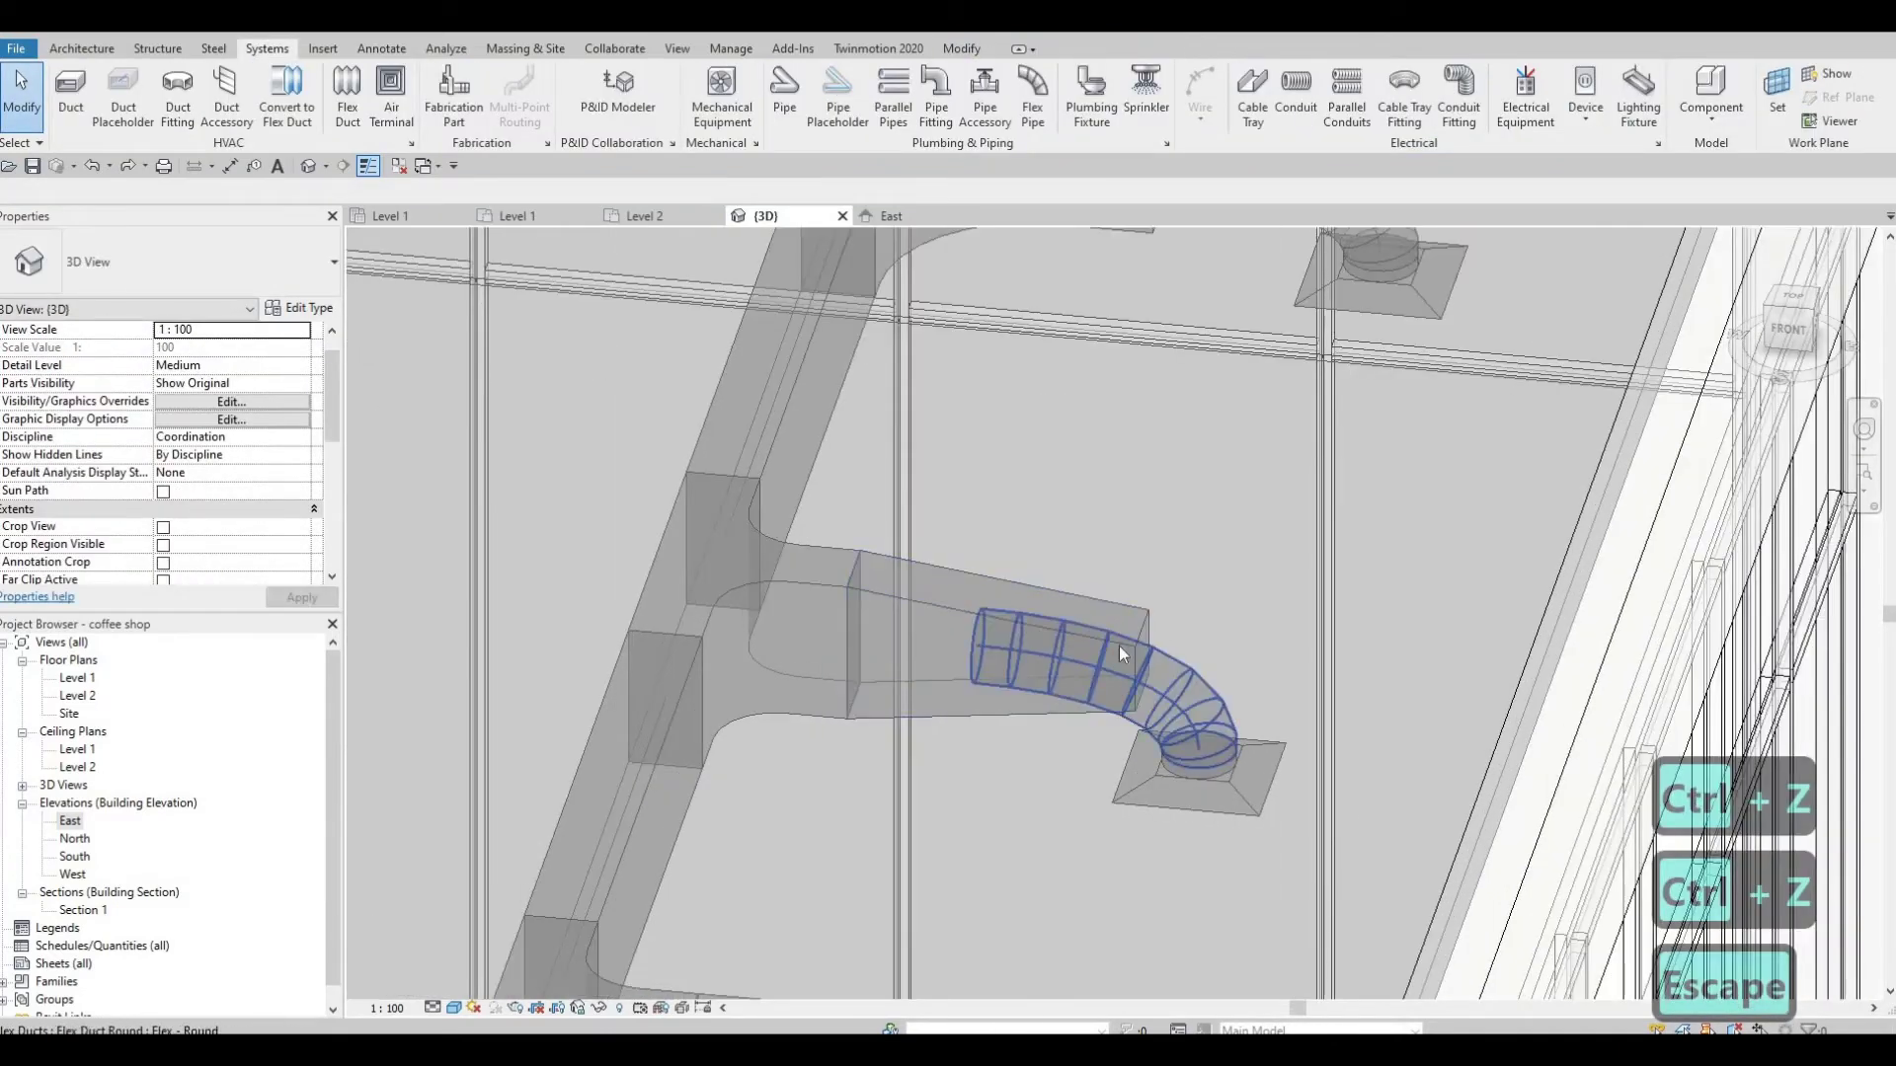
{"action": "scroll", "coordinate": [1072, 662], "scroll_direction": "down", "scroll_amount": 3}
{"action": "key", "text": "ctrl+z"}
{"action": "key", "text": "Escape"}
{"action": "key", "text": "Escape"}
{"action": "left_click", "coordinate": [1028, 630]}
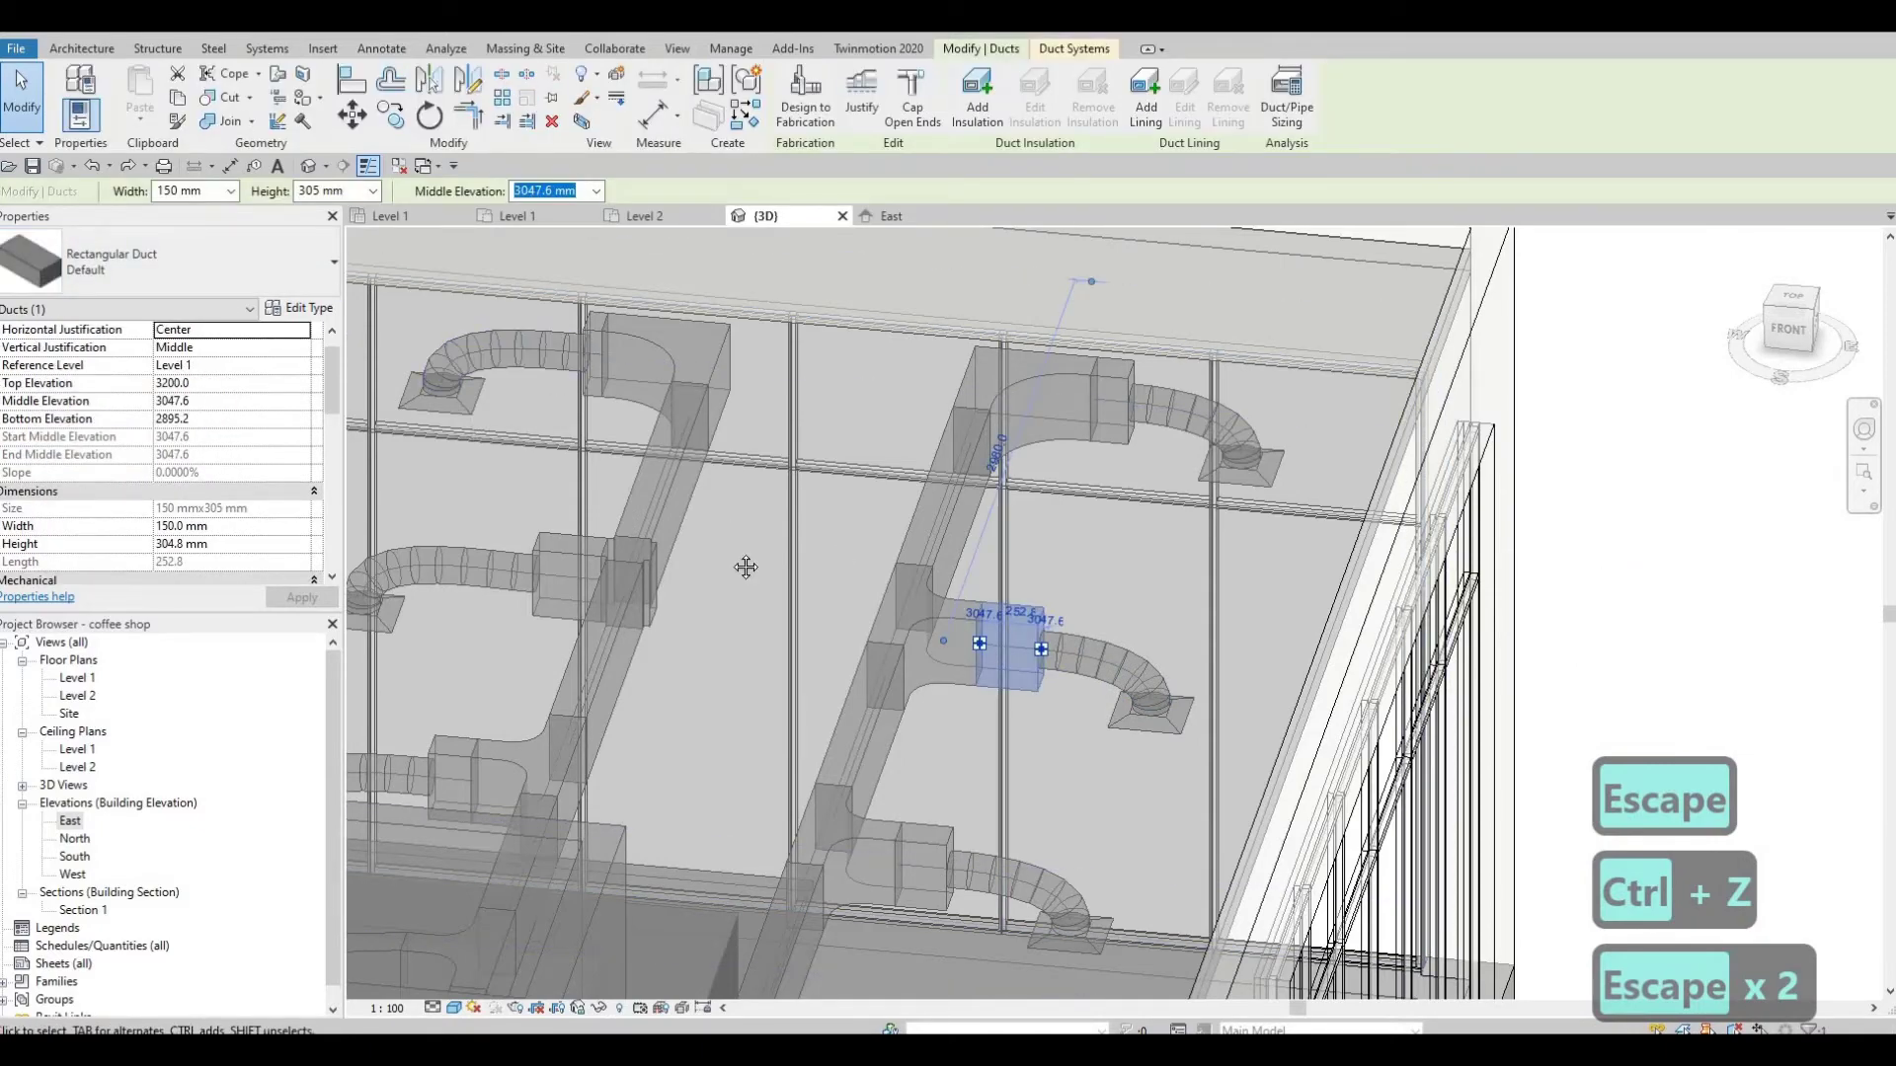
{"action": "middle_click_drag", "start_coordinate": [740, 563], "coordinate": [938, 560], "text": "shift"}
{"action": "key", "text": "Escape"}
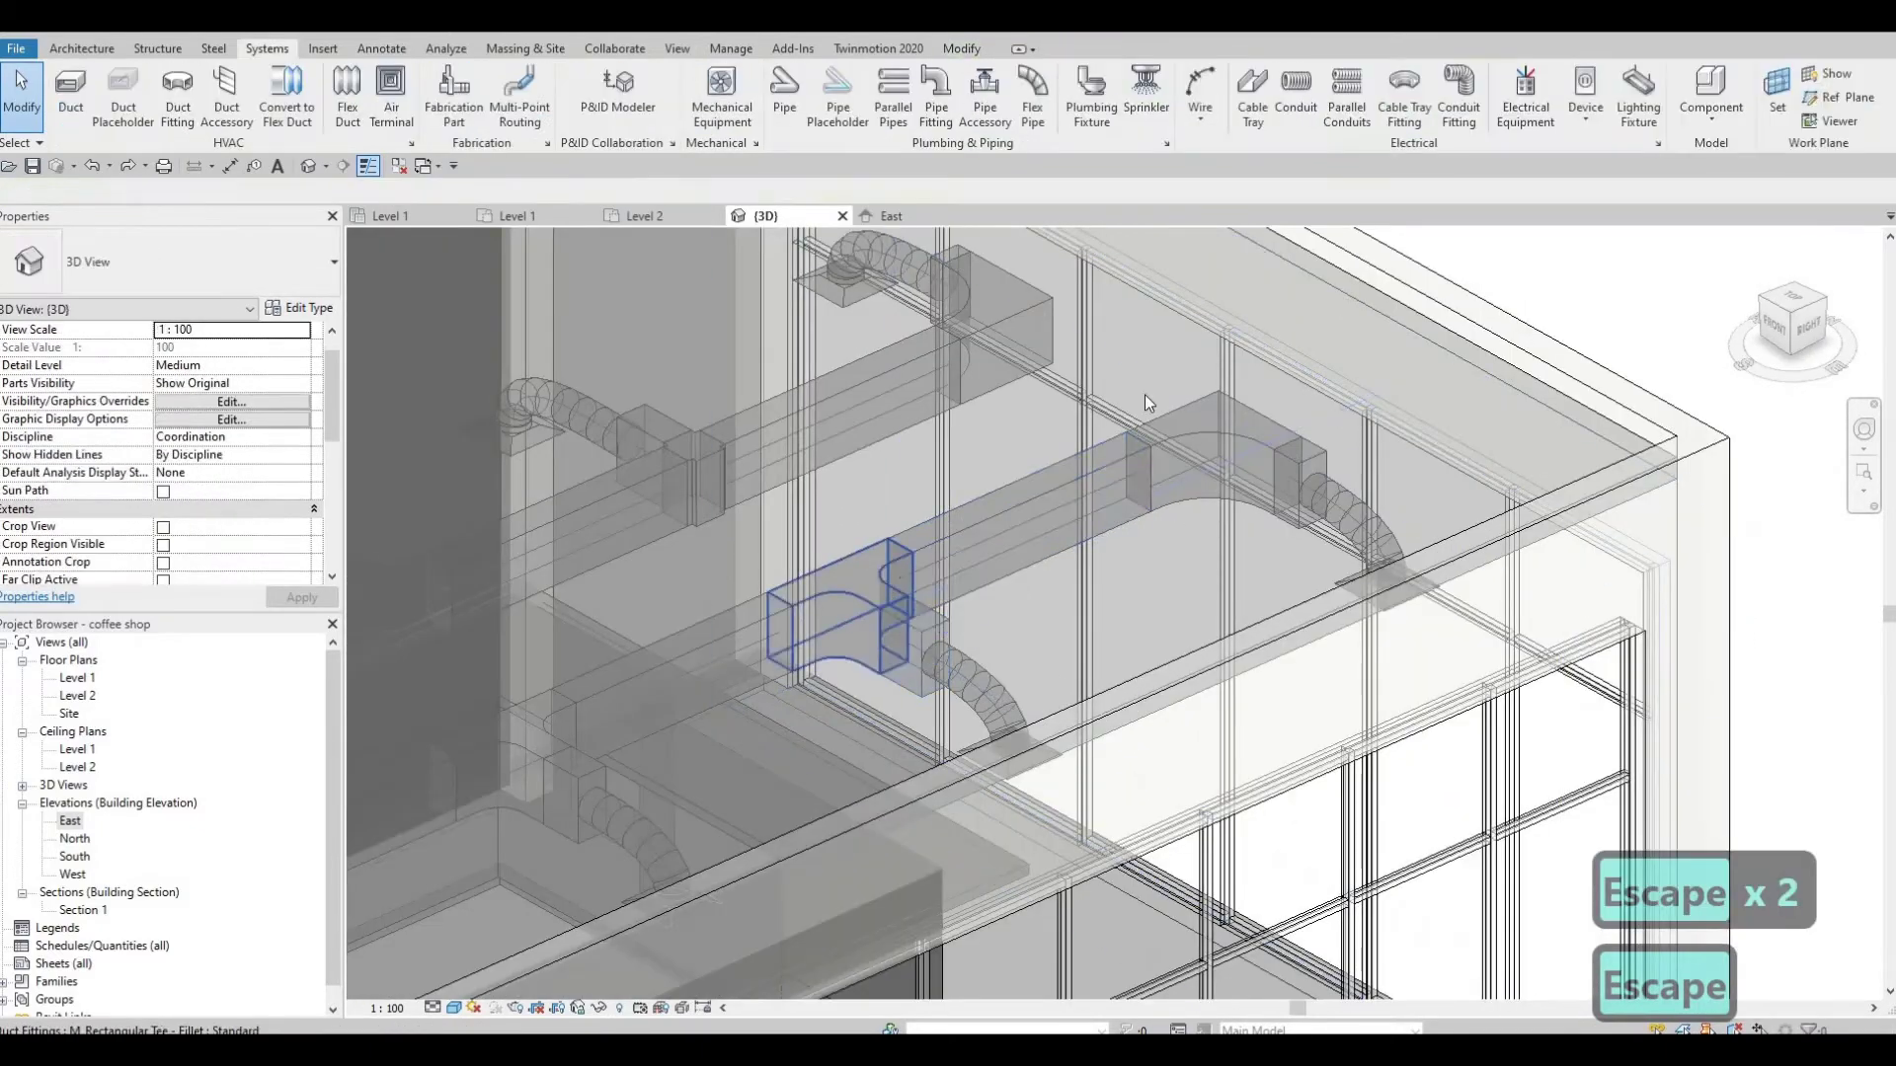
Step: Try to set the height of the short branch duct feeding the right main's last diffuser near the washroom door to 200 mm
{"action": "mouse_move", "coordinate": [1145, 394]}
{"action": "middle_mouse_down", "text": "shift"}
{"action": "mouse_move", "coordinate": [1143, 576]}
{"action": "mouse_move", "coordinate": [1127, 399]}
{"action": "middle_mouse_up", "text": "shift"}
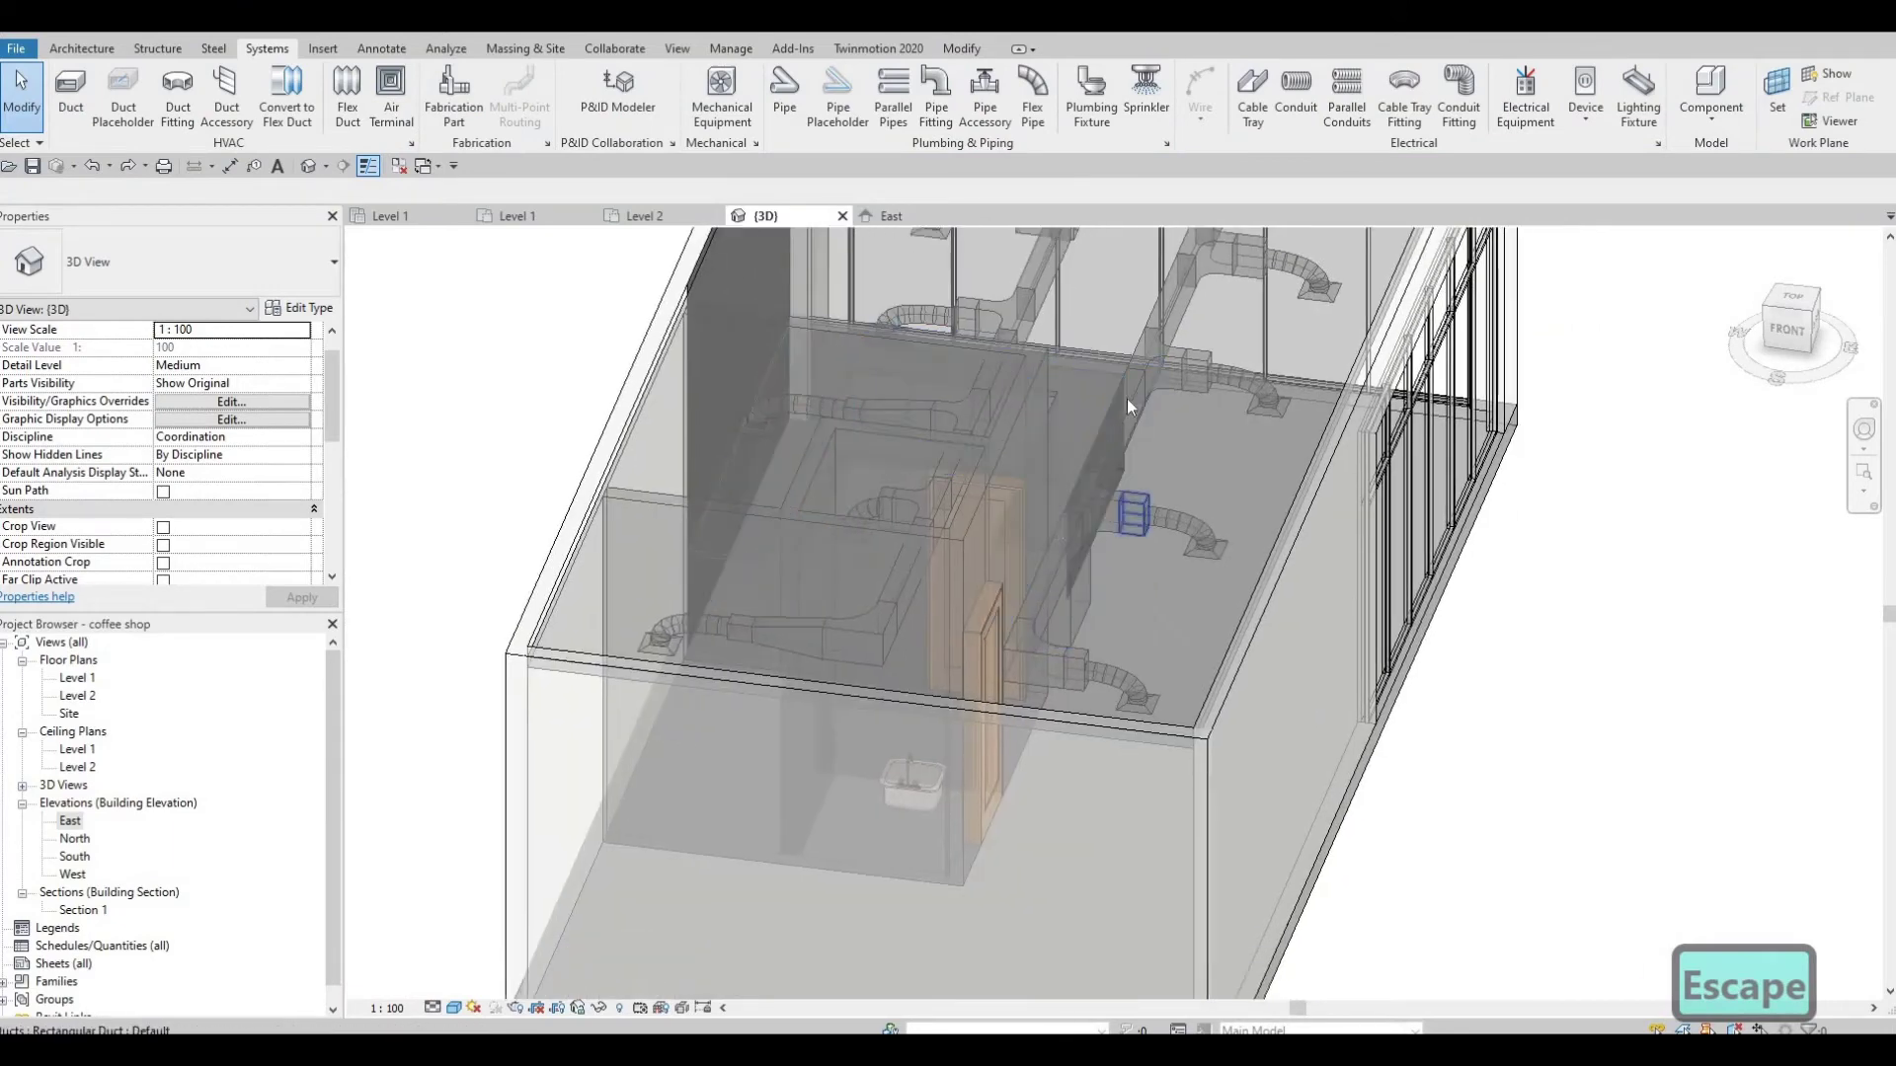
{"action": "scroll", "coordinate": [1042, 525], "scroll_direction": "up", "scroll_amount": 3}
{"action": "scroll", "coordinate": [1044, 535], "scroll_direction": "up", "scroll_amount": 2}
{"action": "scroll", "coordinate": [1023, 489], "scroll_direction": "up", "scroll_amount": 2}
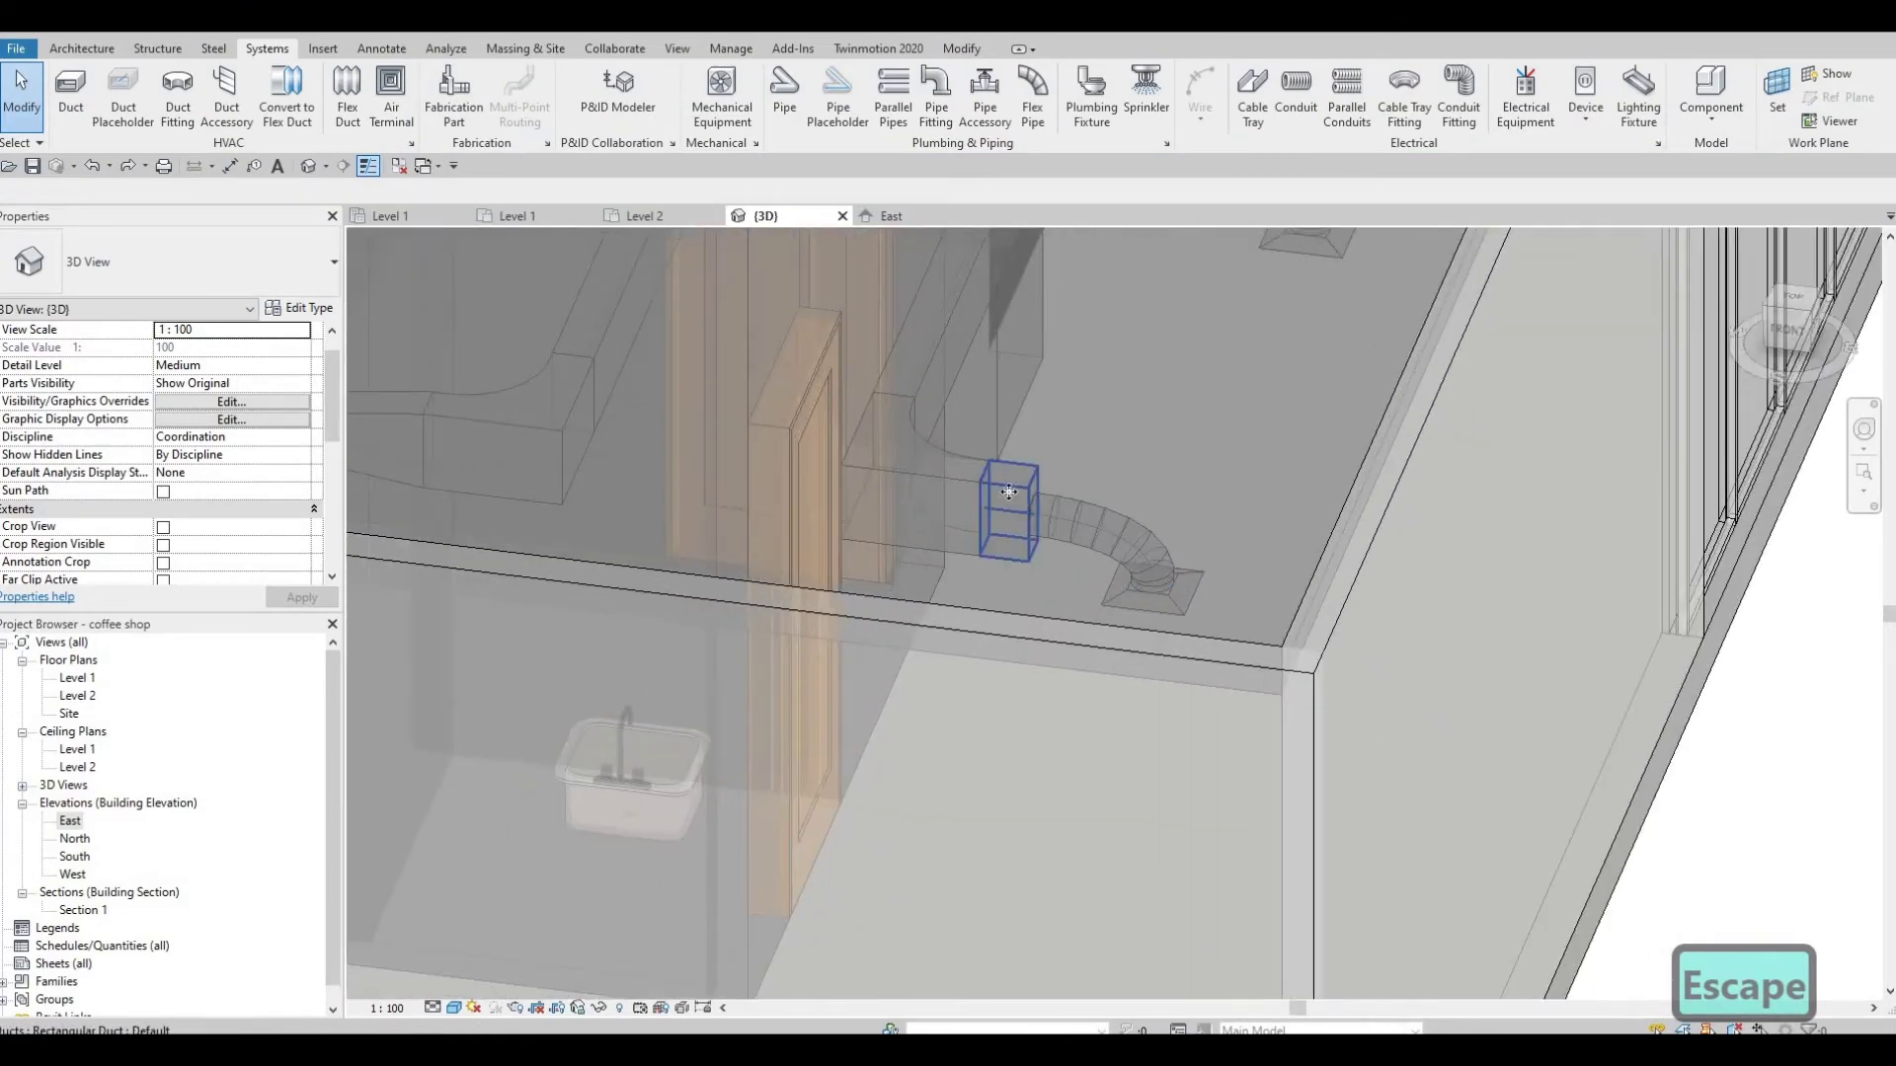
{"action": "left_click", "coordinate": [1004, 514]}
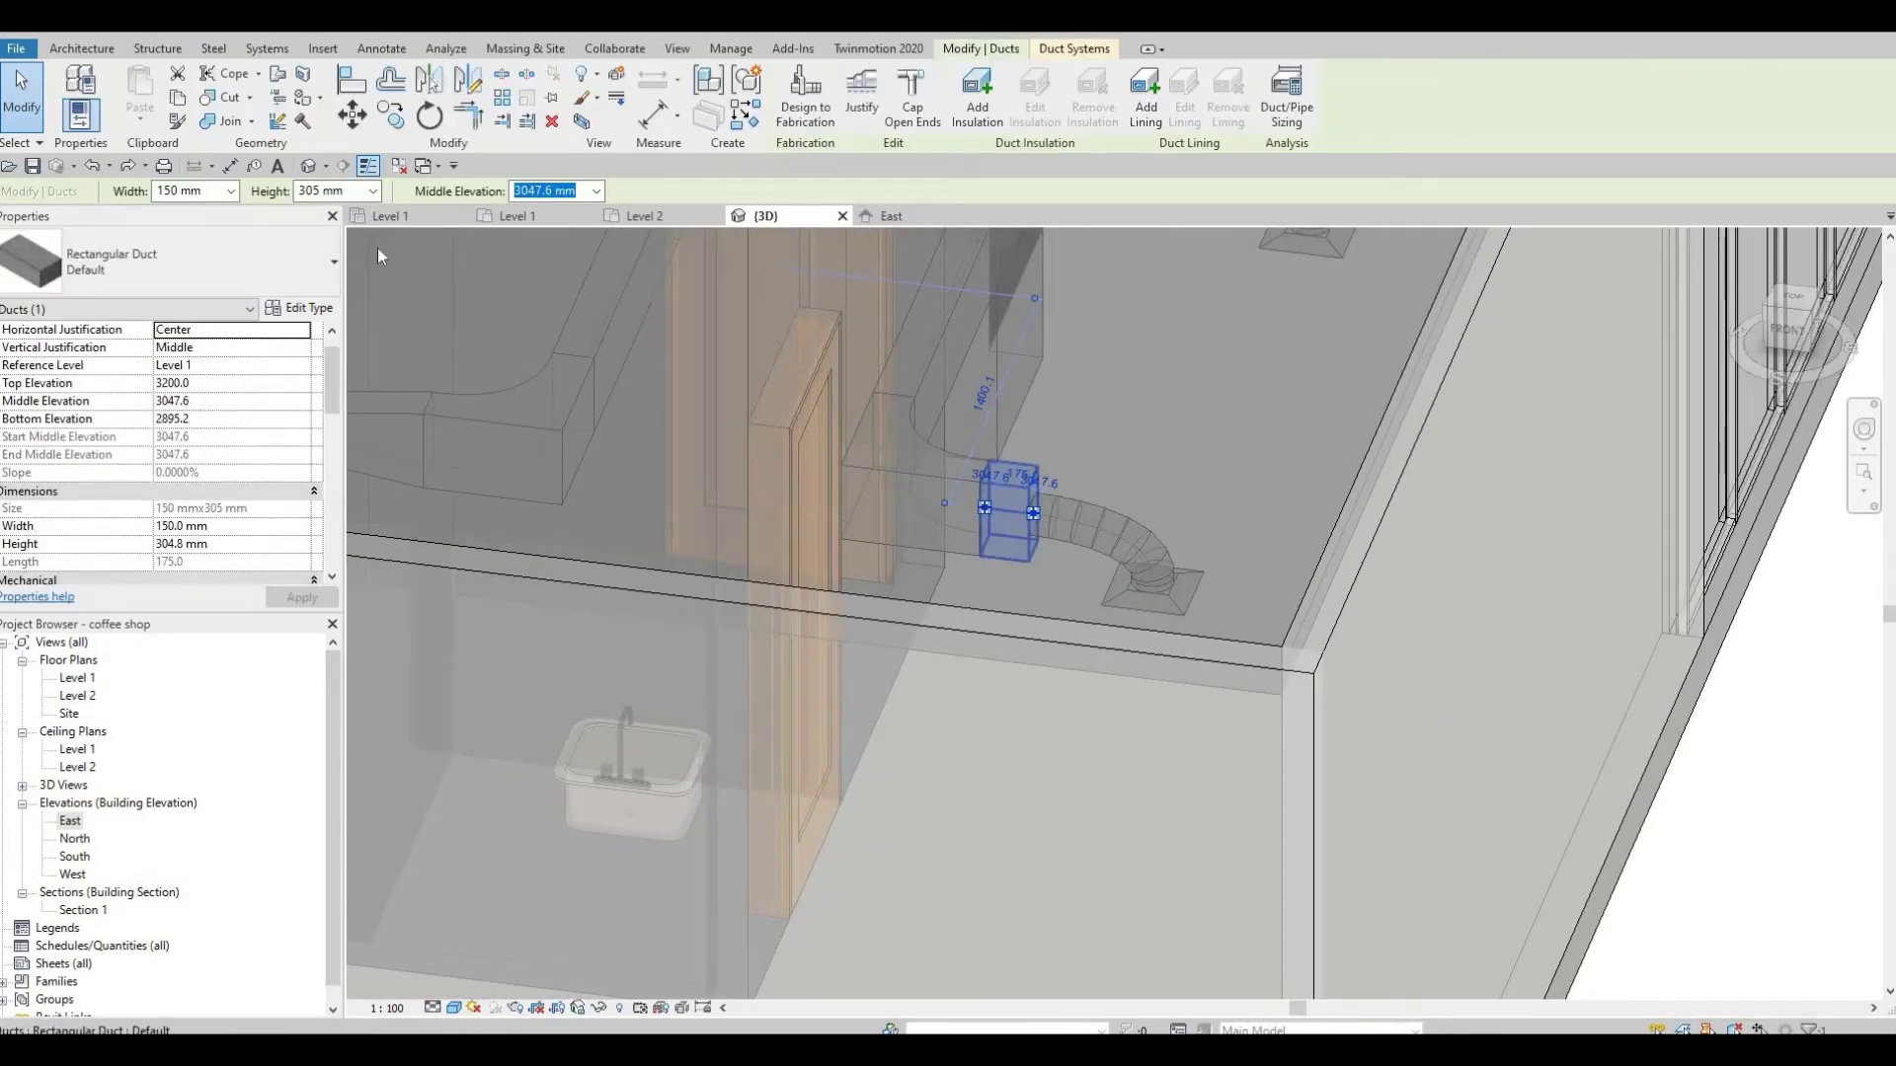
{"action": "left_click", "coordinate": [563, 192]}
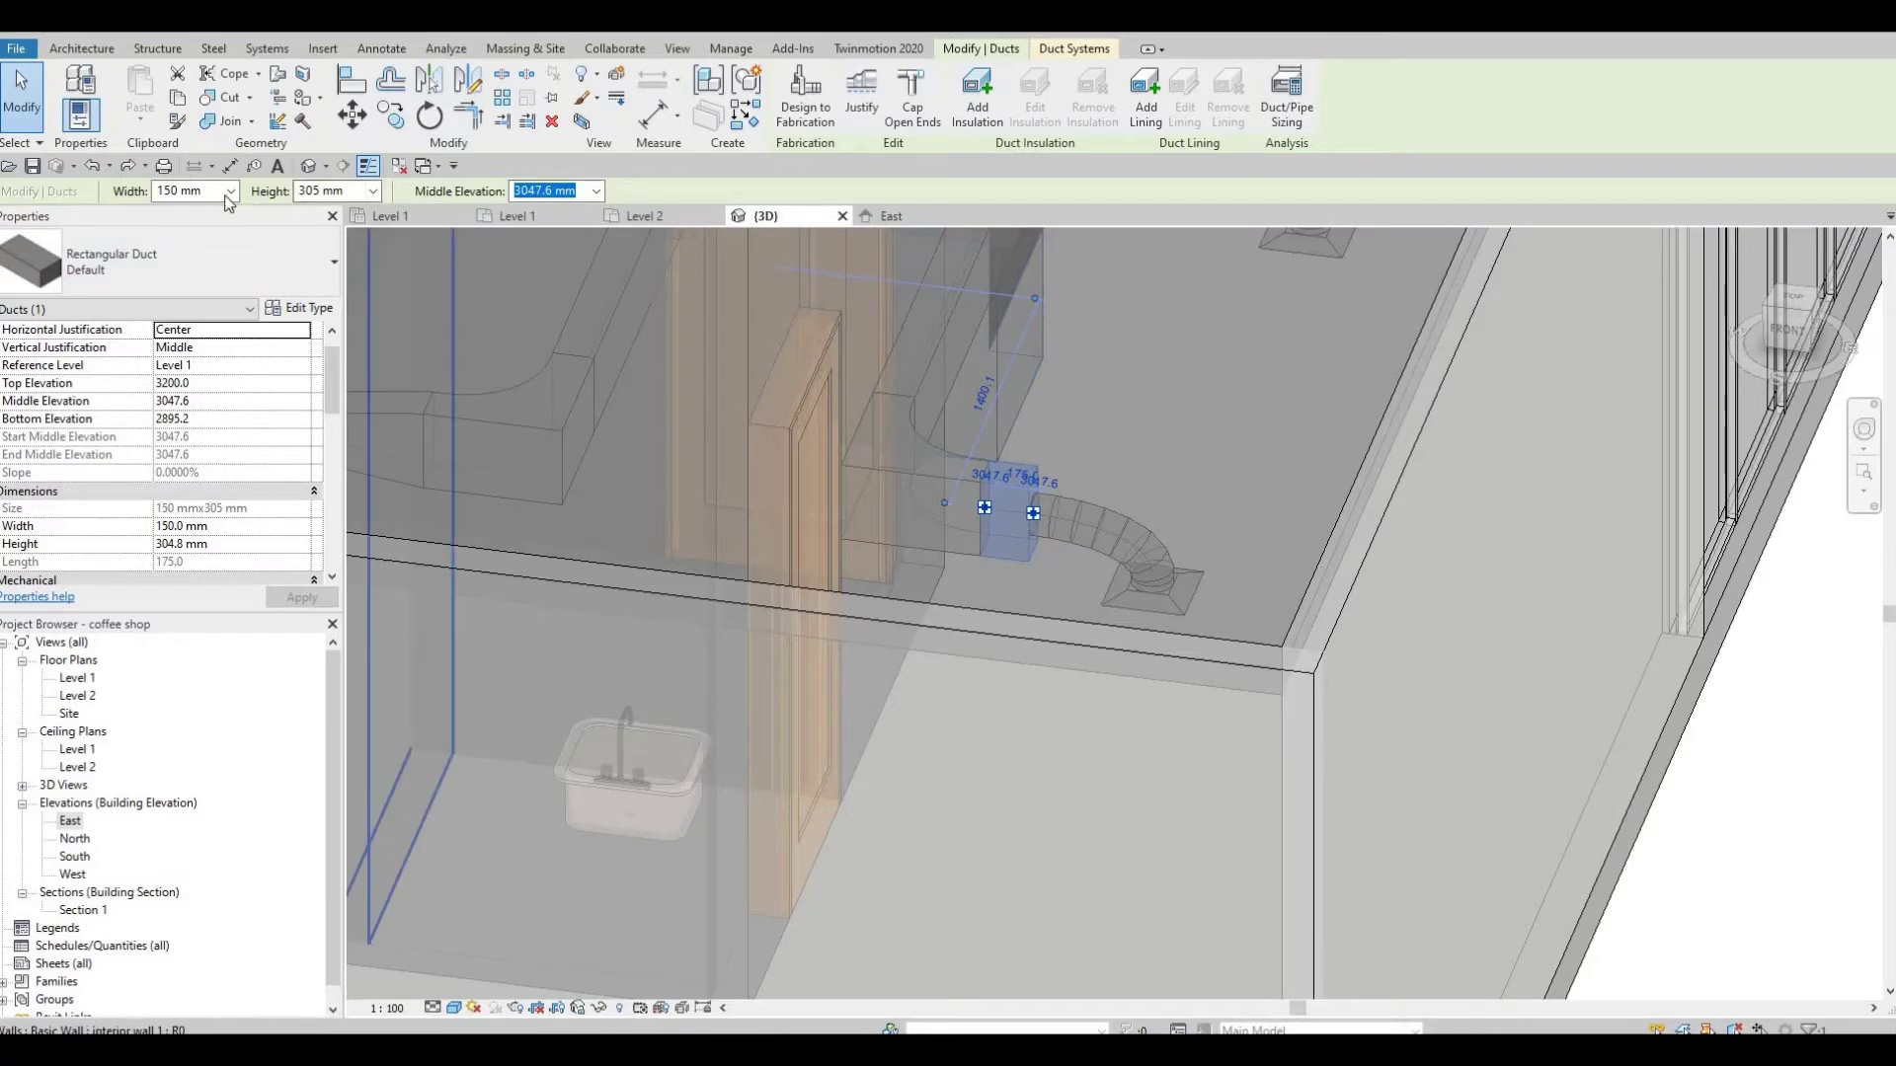
{"action": "key", "text": "shift+Tab"}
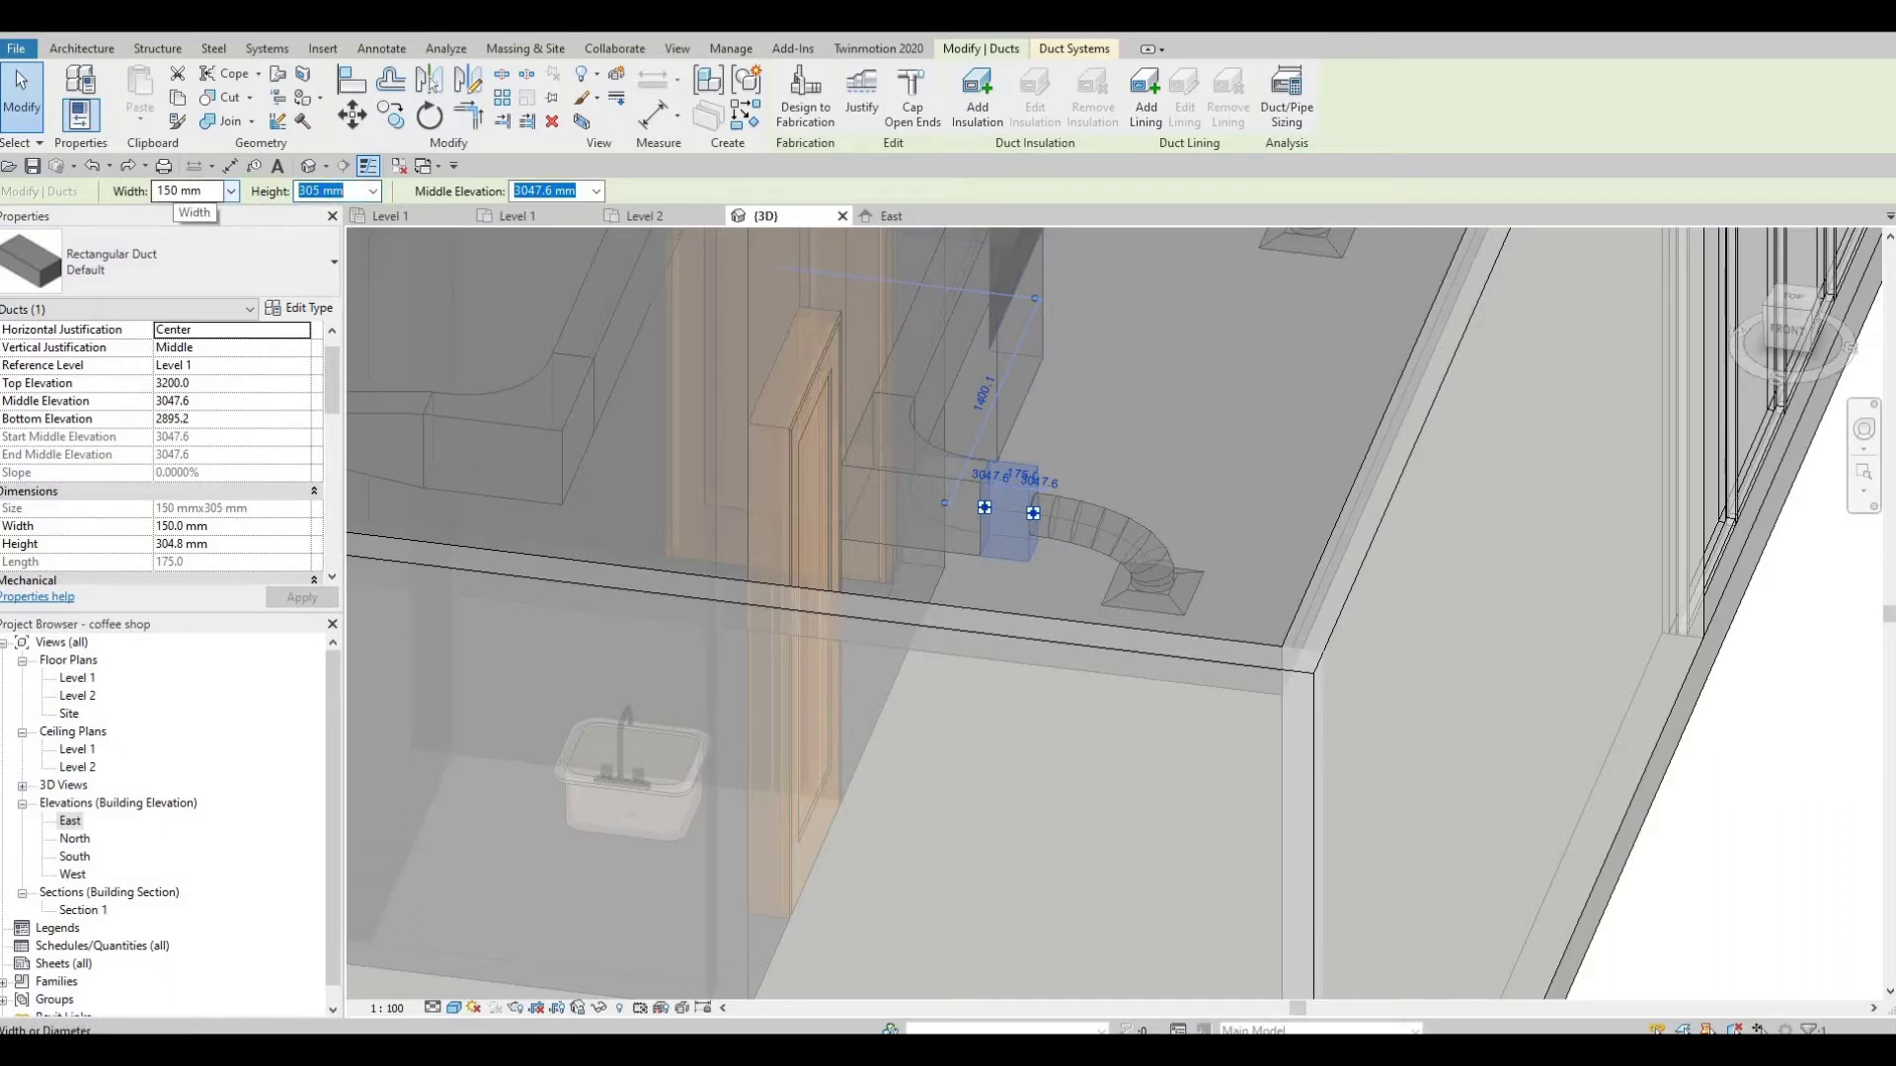
{"action": "type", "text": "200"}
{"action": "key", "text": "Return"}
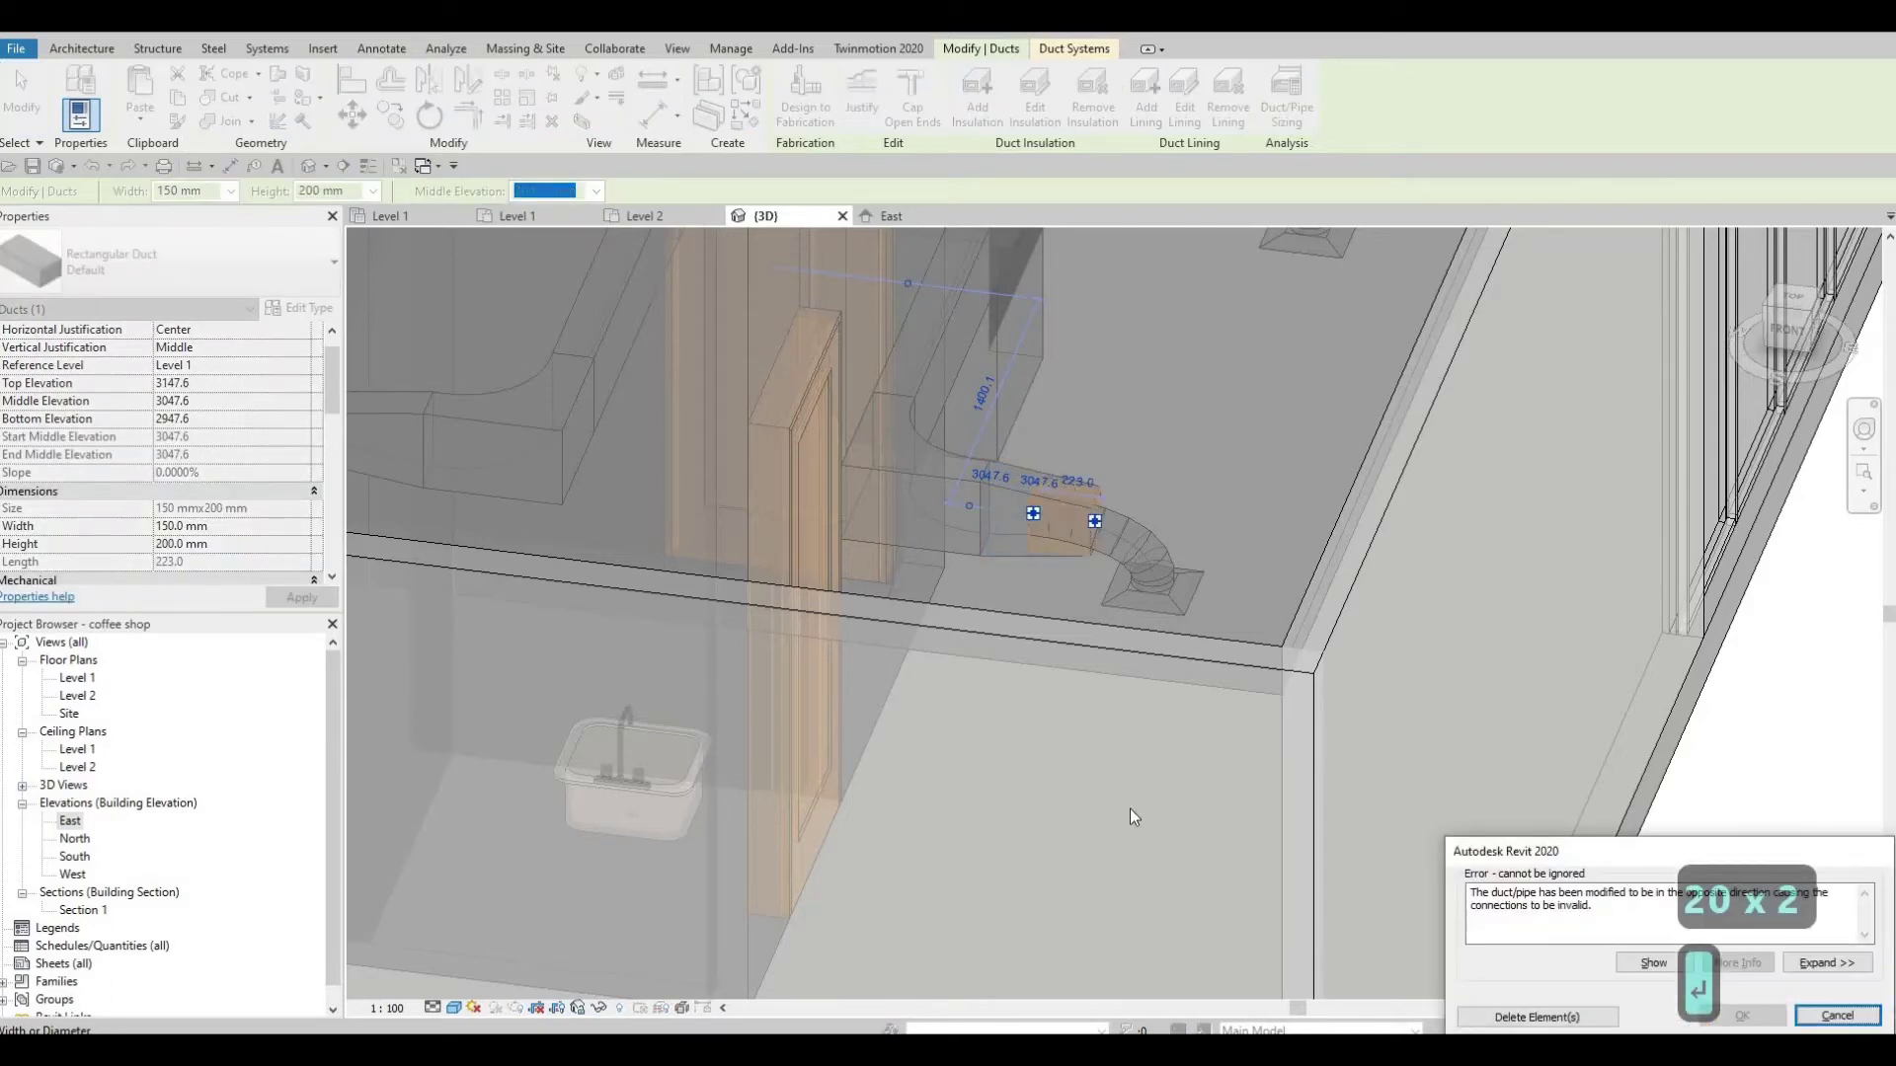
{"action": "key", "text": "Escape"}
{"action": "scroll", "coordinate": [1205, 761], "scroll_direction": "down", "scroll_amount": 2}
{"action": "middle_click_drag", "start_coordinate": [1205, 760], "coordinate": [1392, 395], "text": "shift"}
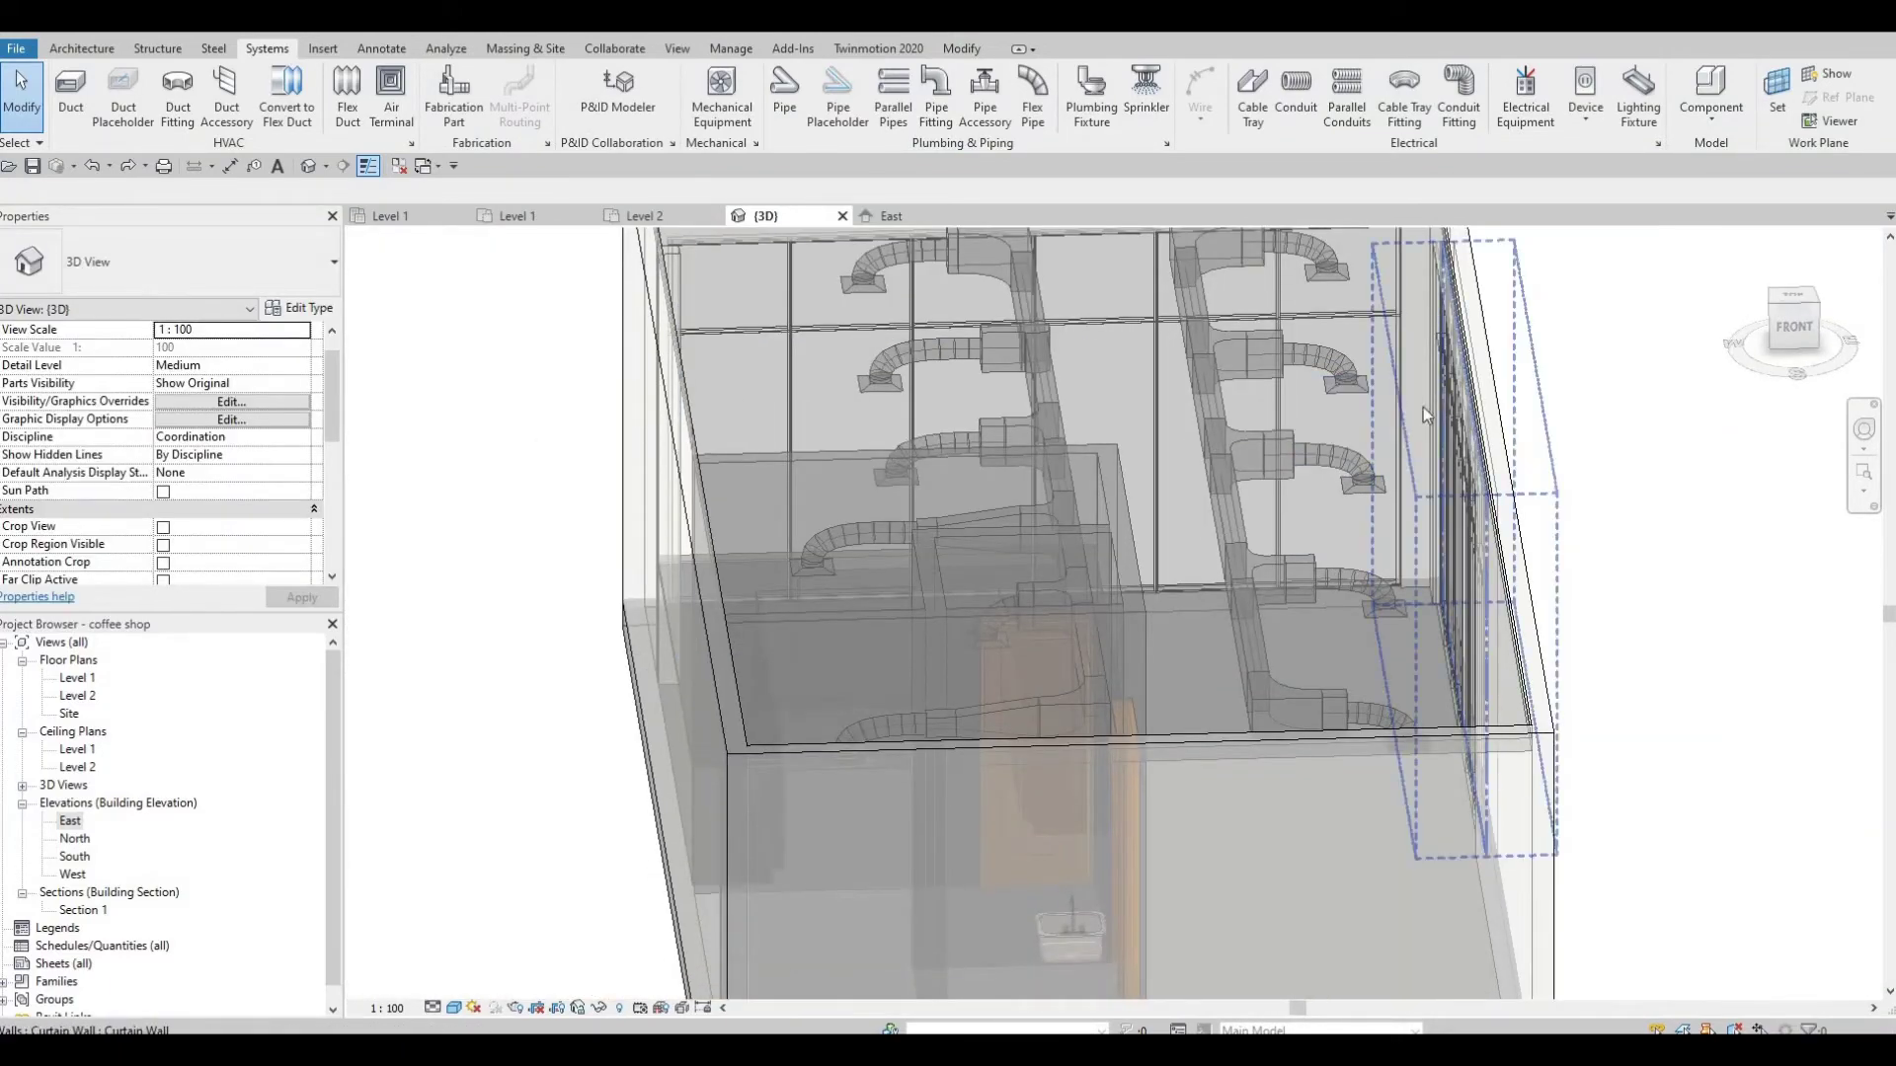
{"action": "middle_click_drag", "start_coordinate": [1338, 624], "coordinate": [1034, 508], "text": "shift"}
{"action": "scroll", "coordinate": [1195, 601], "scroll_direction": "down", "scroll_amount": 2}
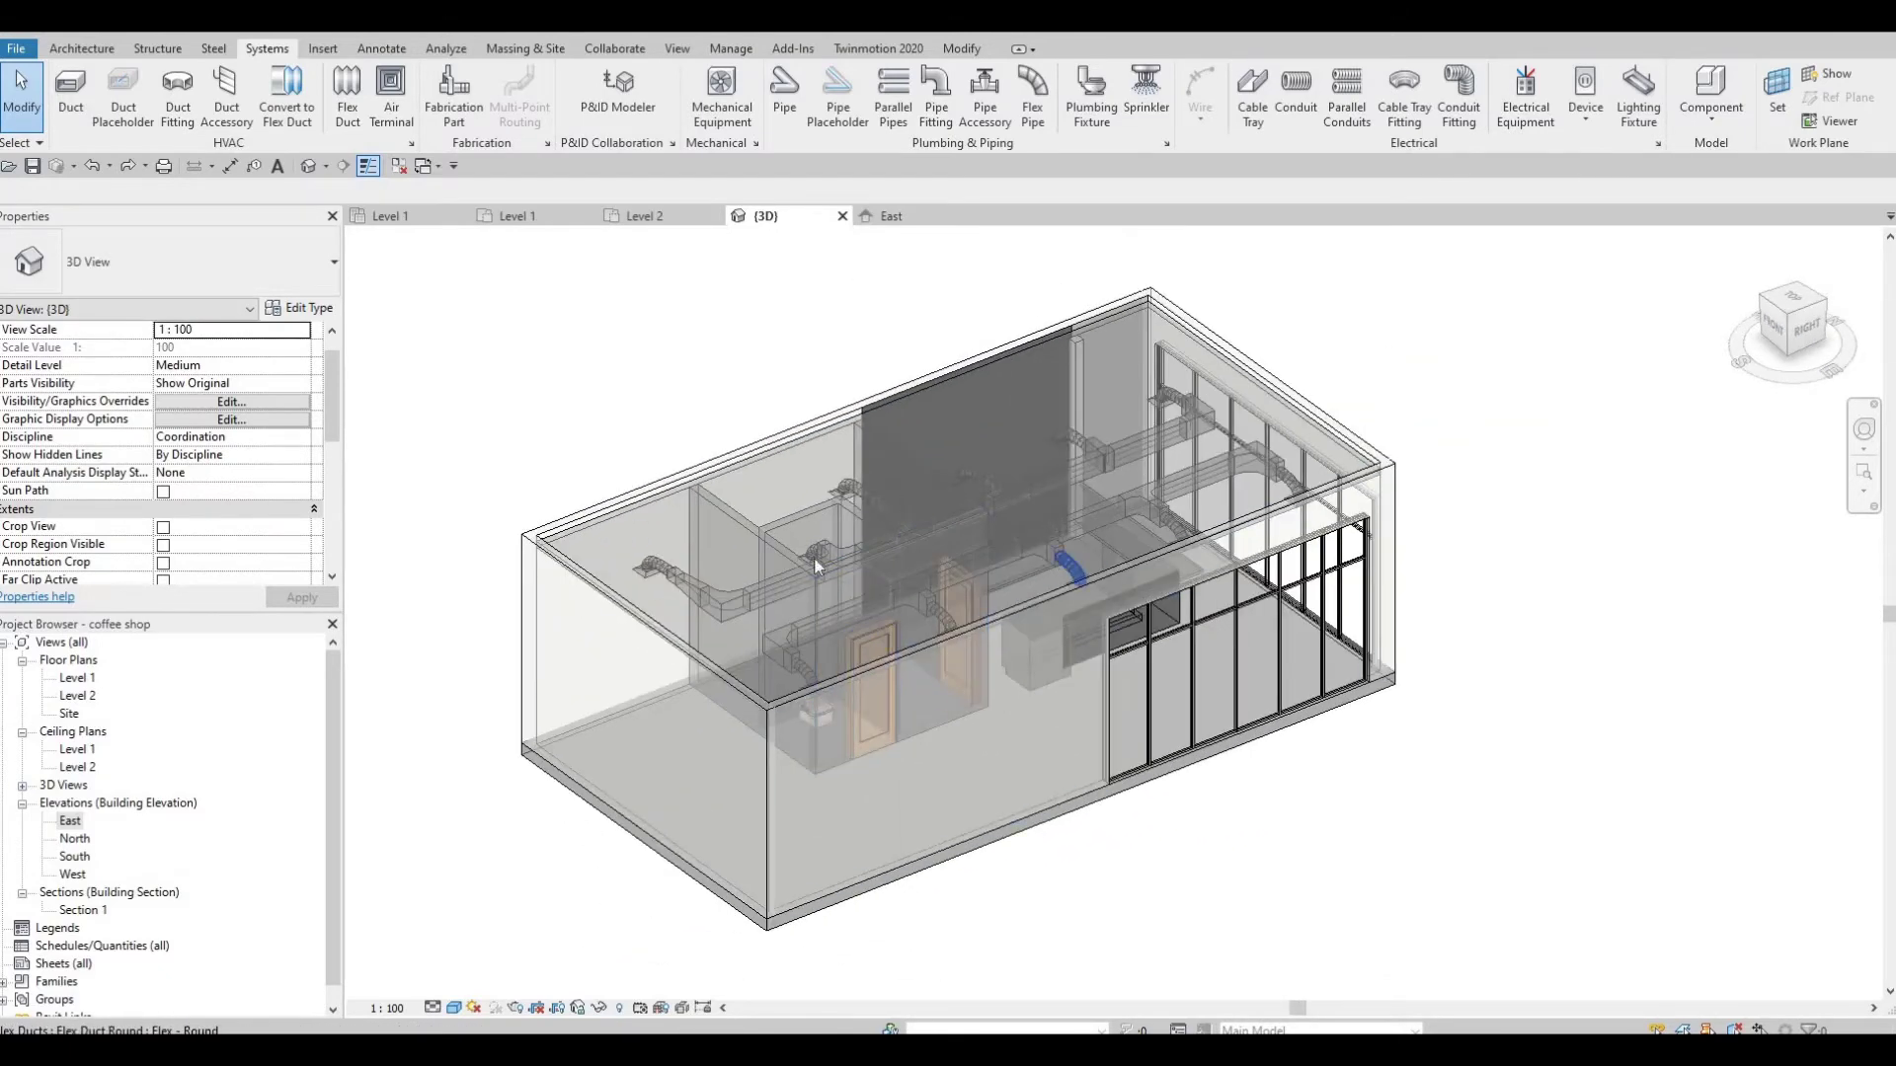
Step: Open the MEP fabrication parts palette and the fabrication settings
{"action": "scroll", "coordinate": [770, 673], "scroll_direction": "up", "scroll_amount": 3}
{"action": "scroll", "coordinate": [524, 484], "scroll_direction": "up", "scroll_amount": 2}
{"action": "middle_click_drag", "start_coordinate": [523, 484], "coordinate": [531, 506]}
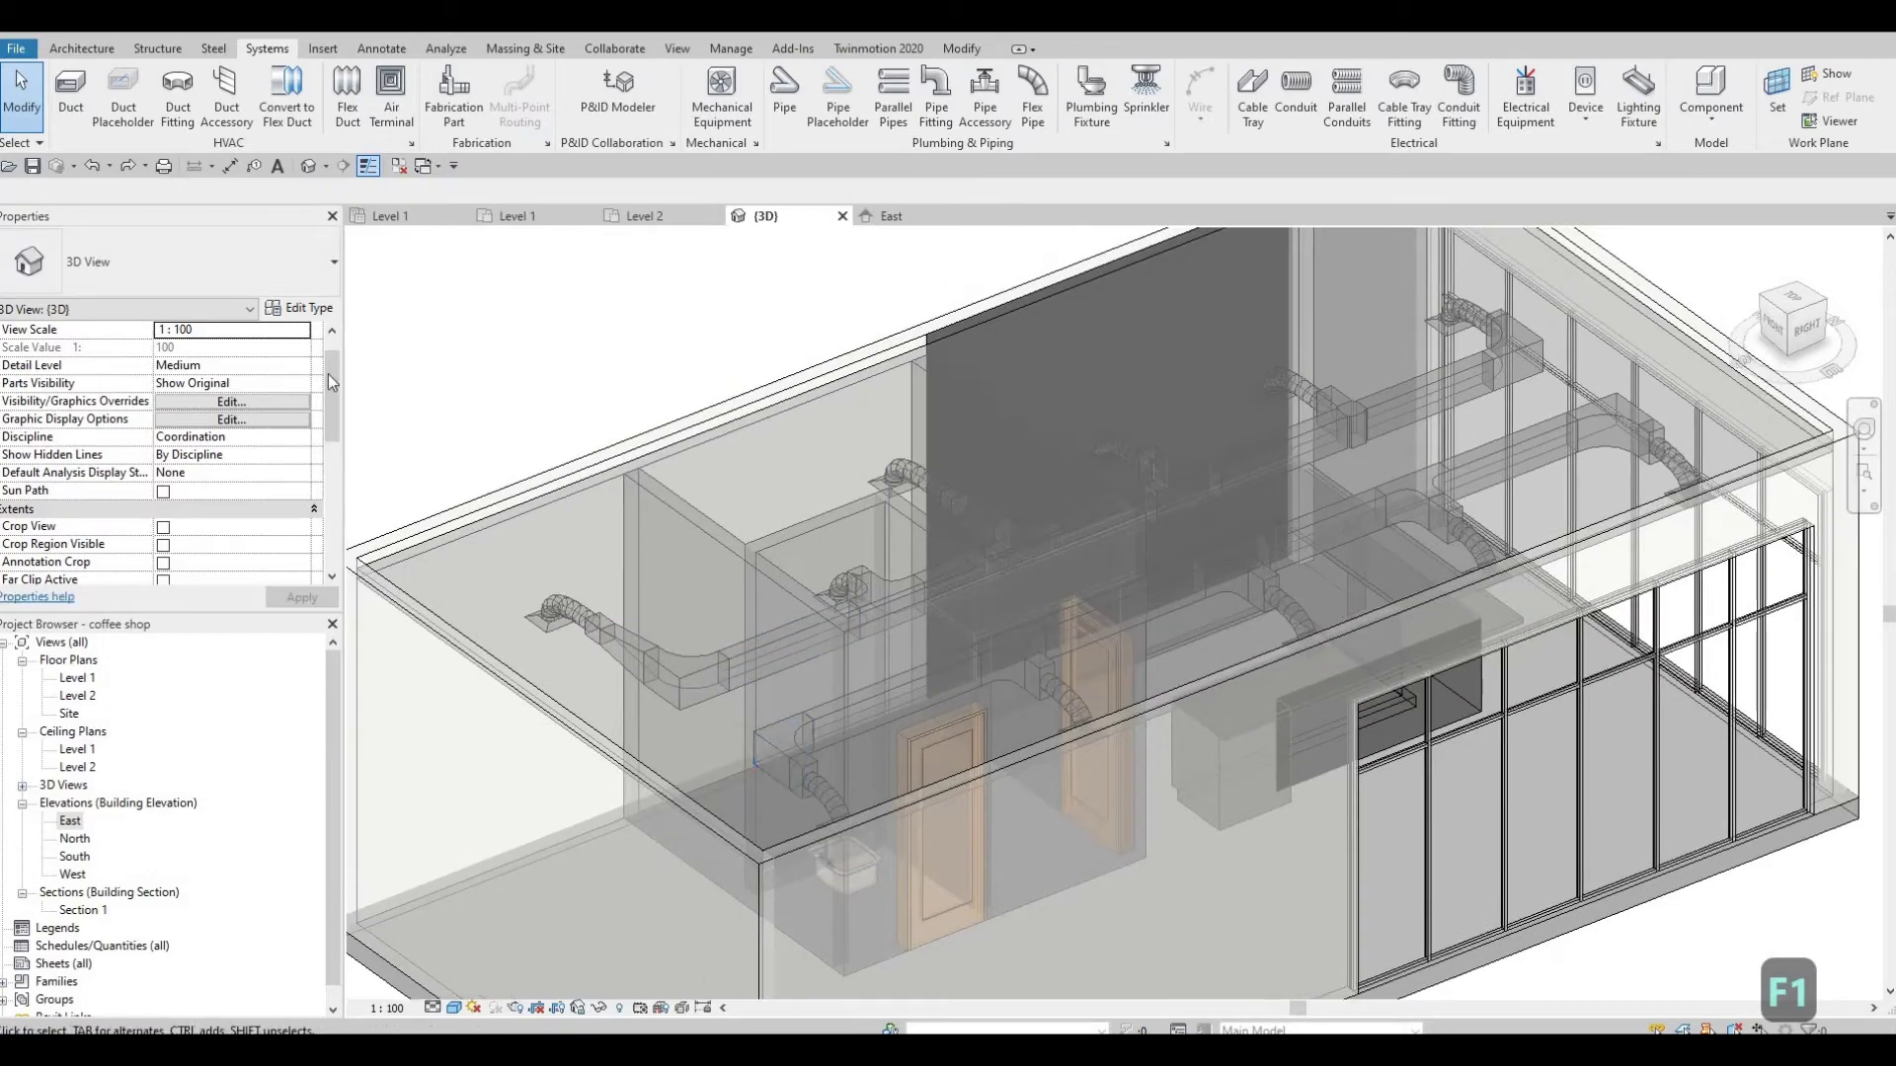
{"action": "left_click", "coordinate": [461, 109]}
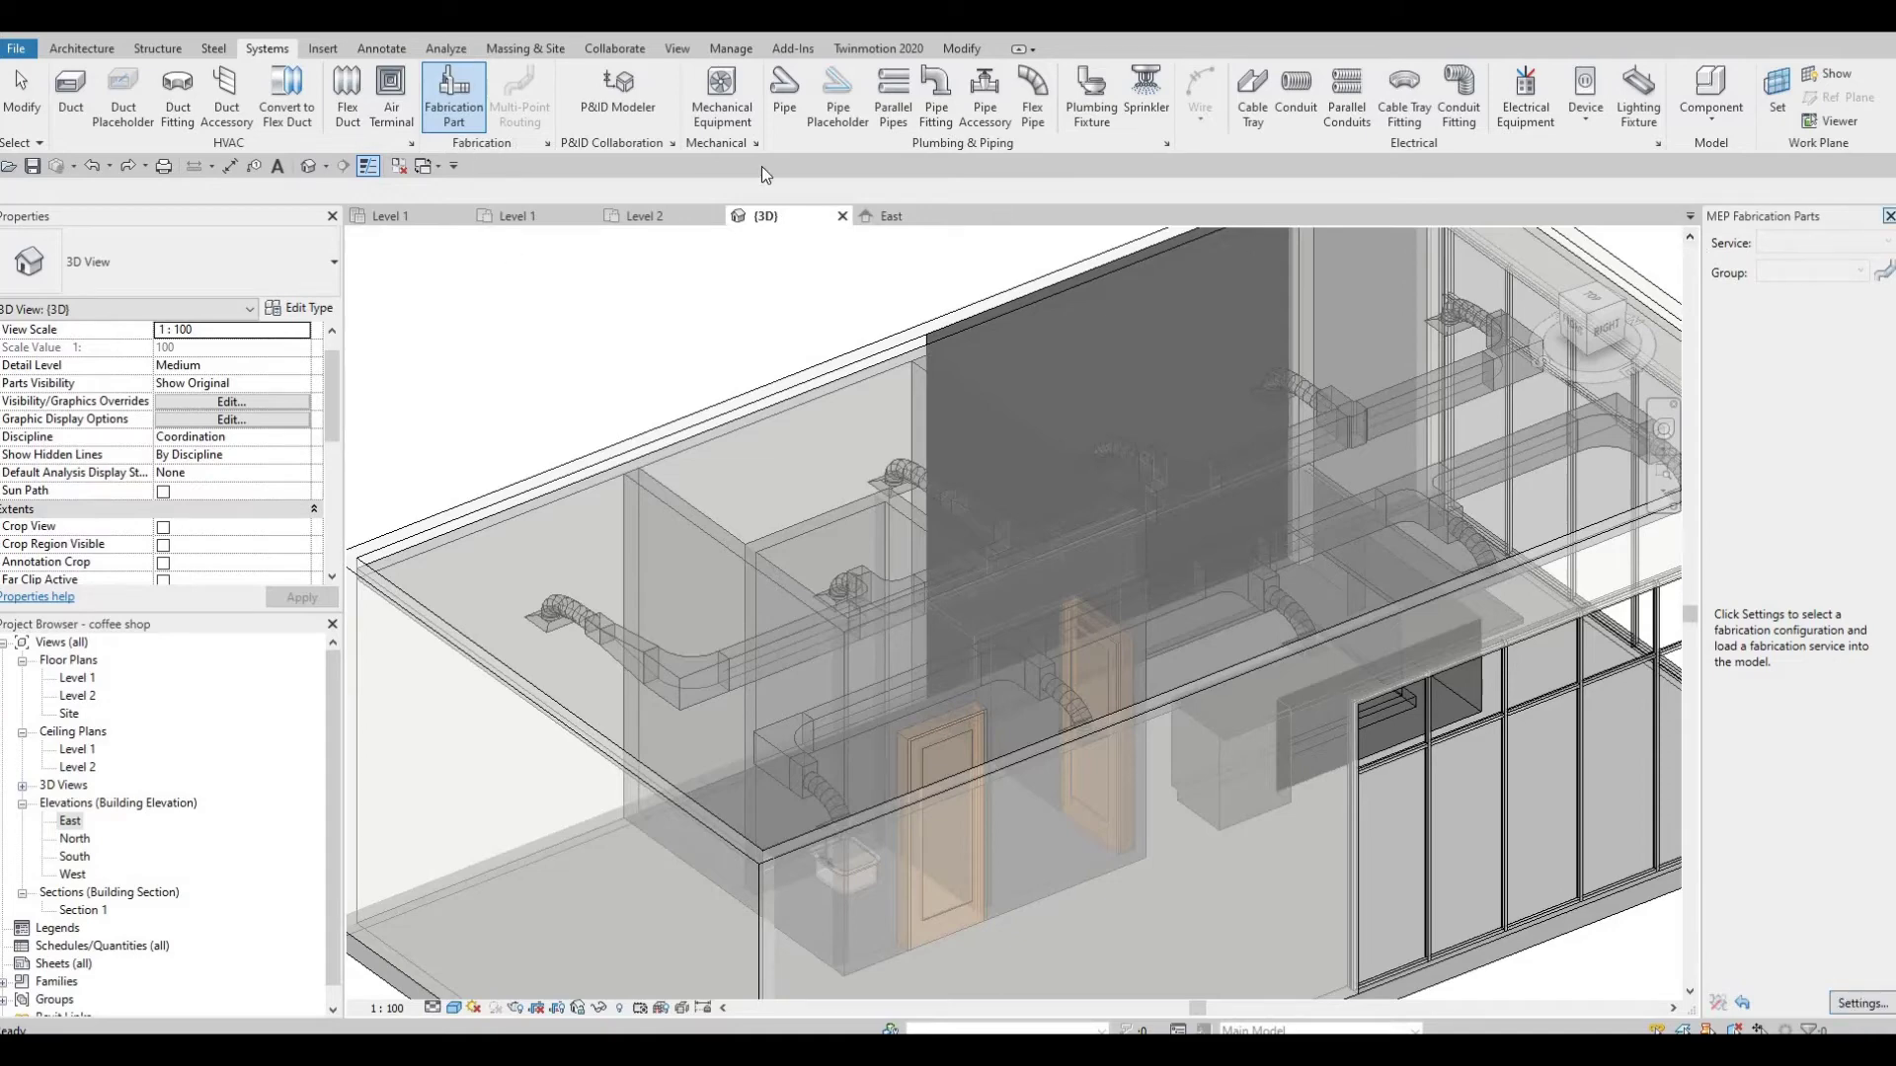
{"action": "key", "text": "Escape"}
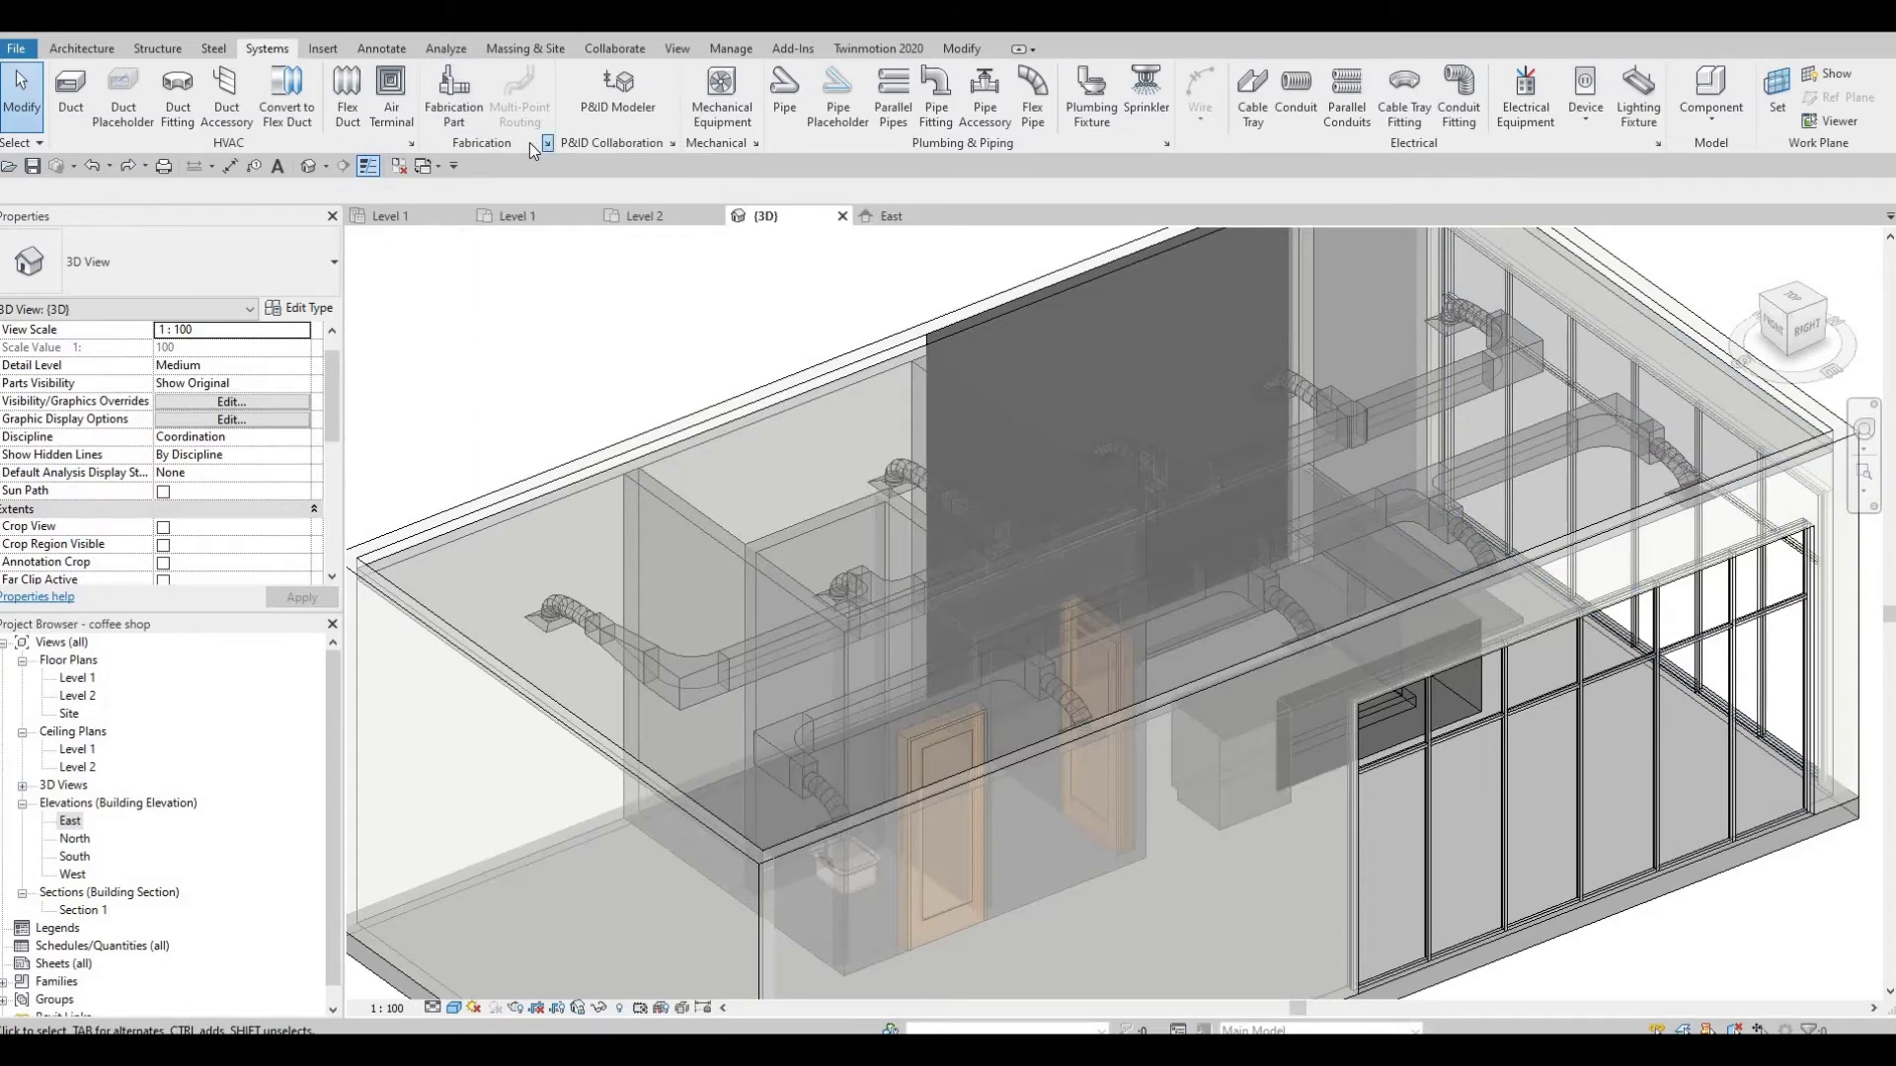
{"action": "left_click", "coordinate": [546, 143]}
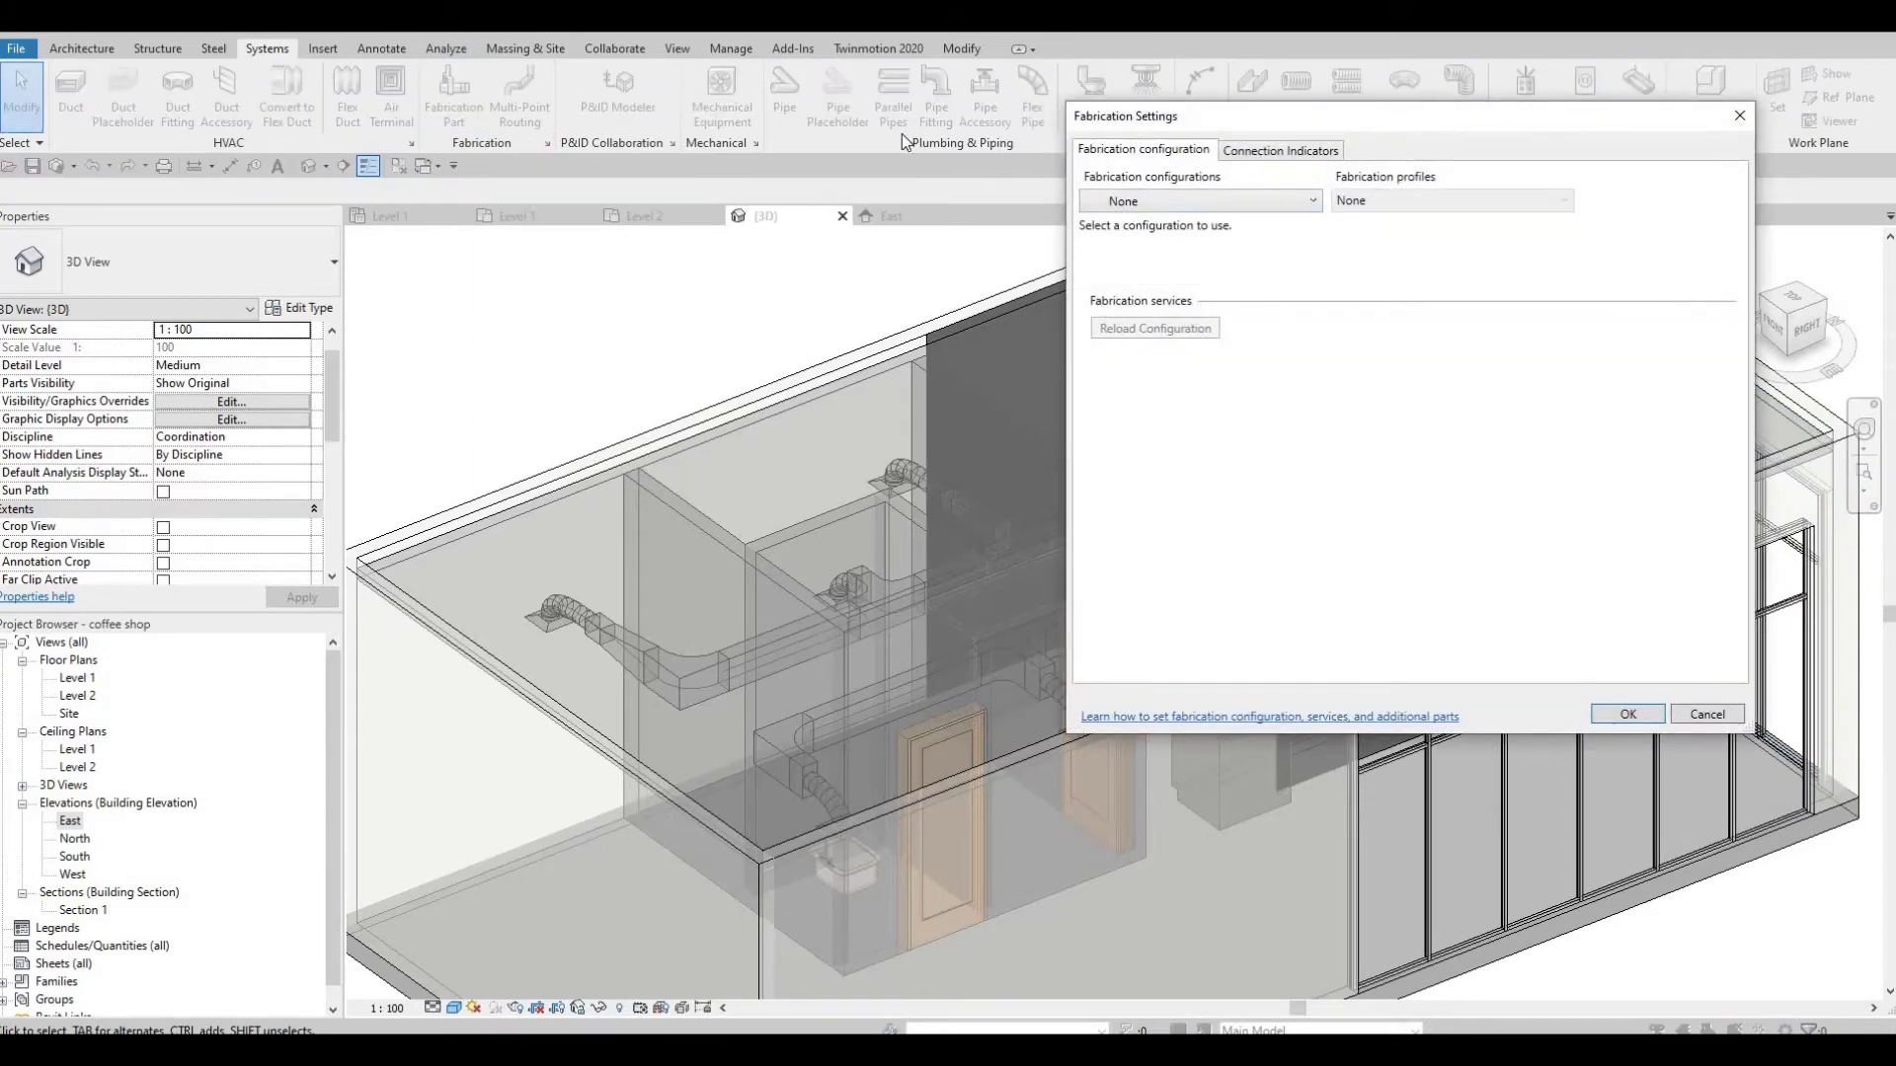
{"action": "left_click", "coordinate": [473, 97]}
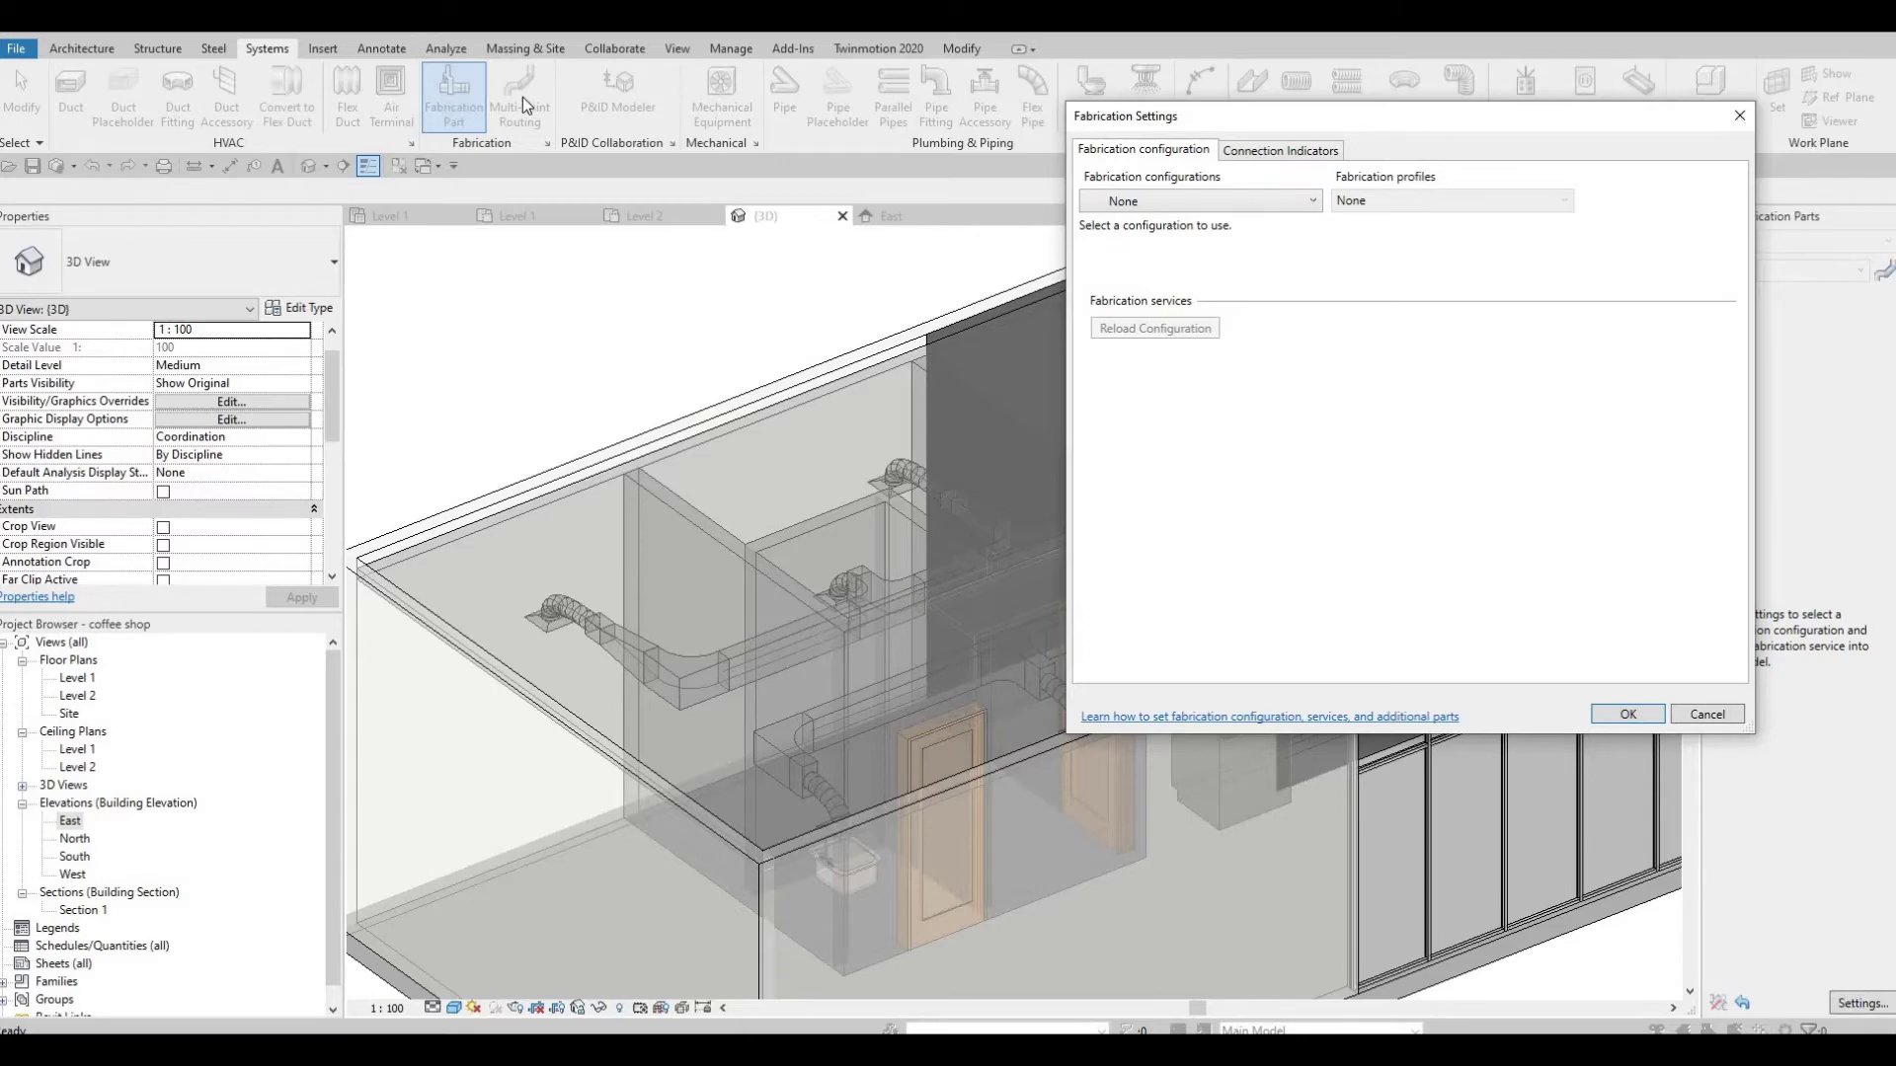
{"action": "key", "text": "Escape"}
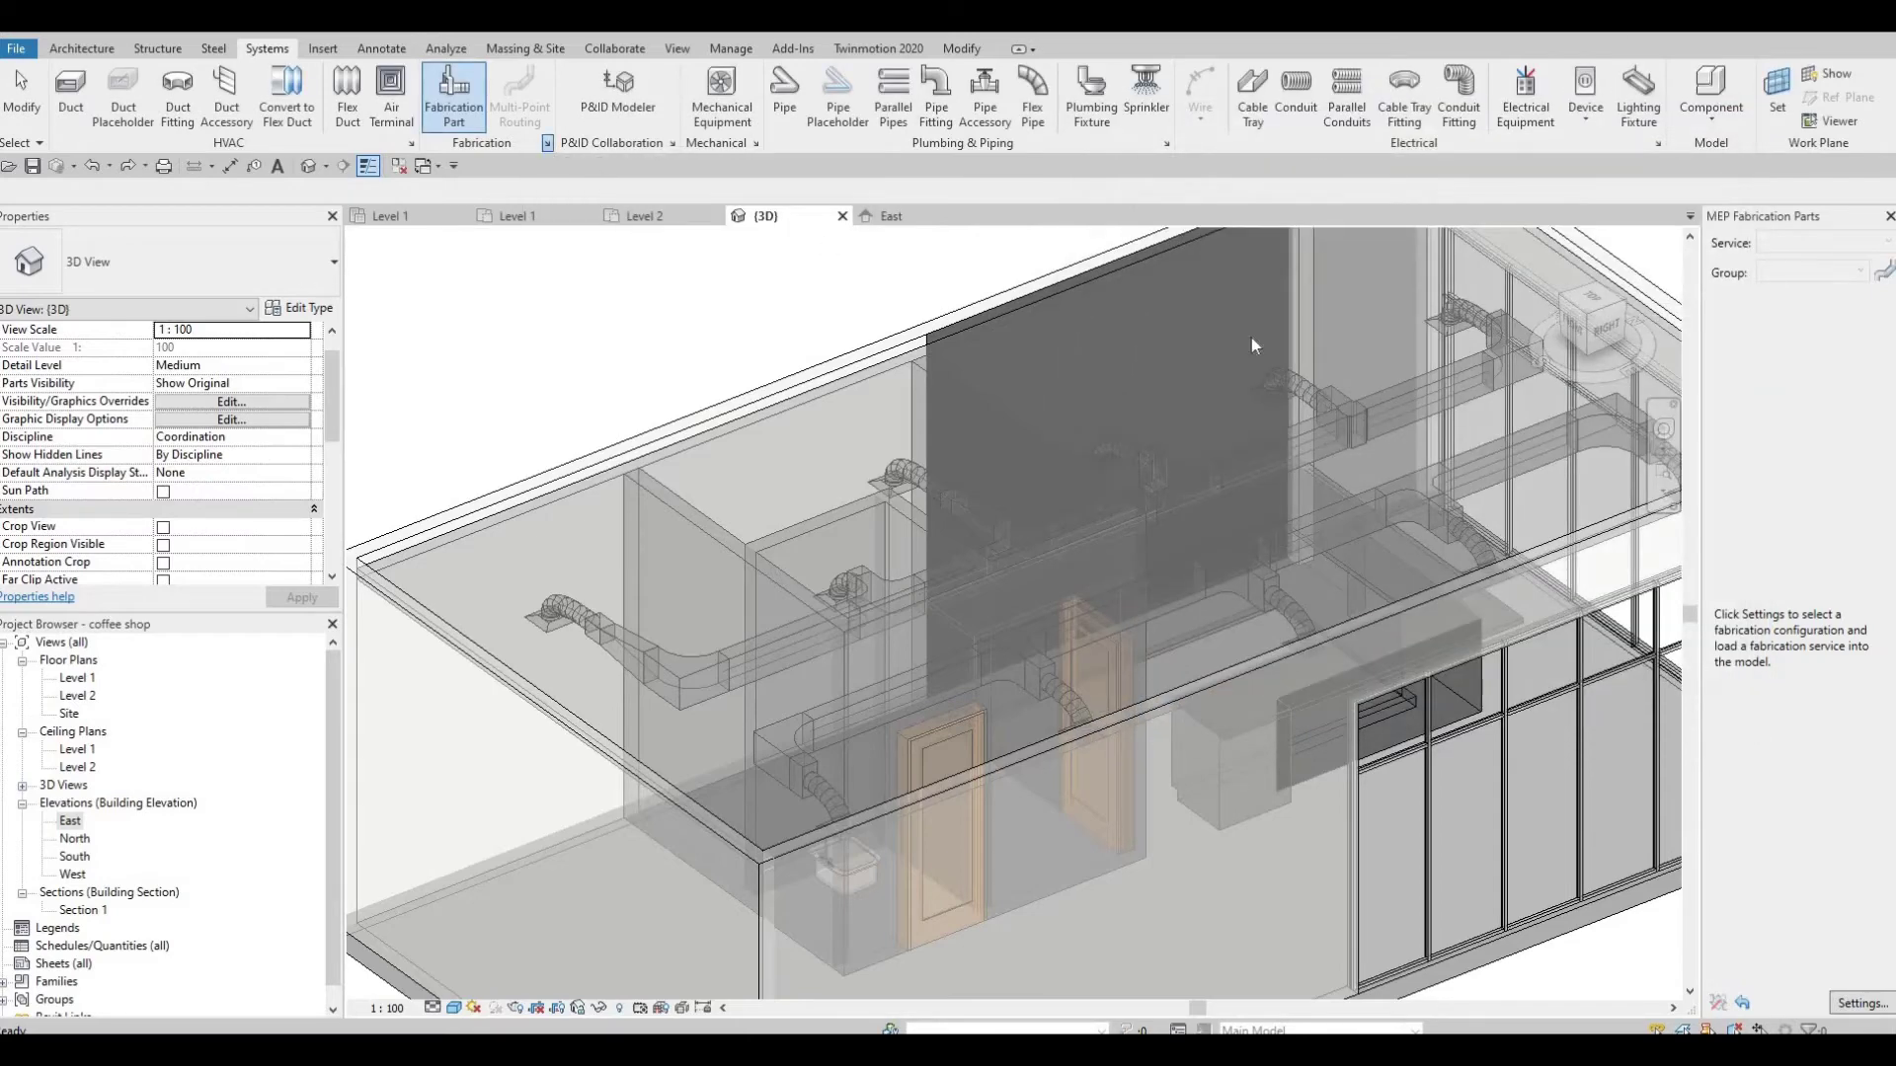
Step: Choose the Revit MEP Metric Content V2.2 fabrication configuration and load its Ductwork: (1000PA) service
{"action": "left_click", "coordinate": [1211, 203]}
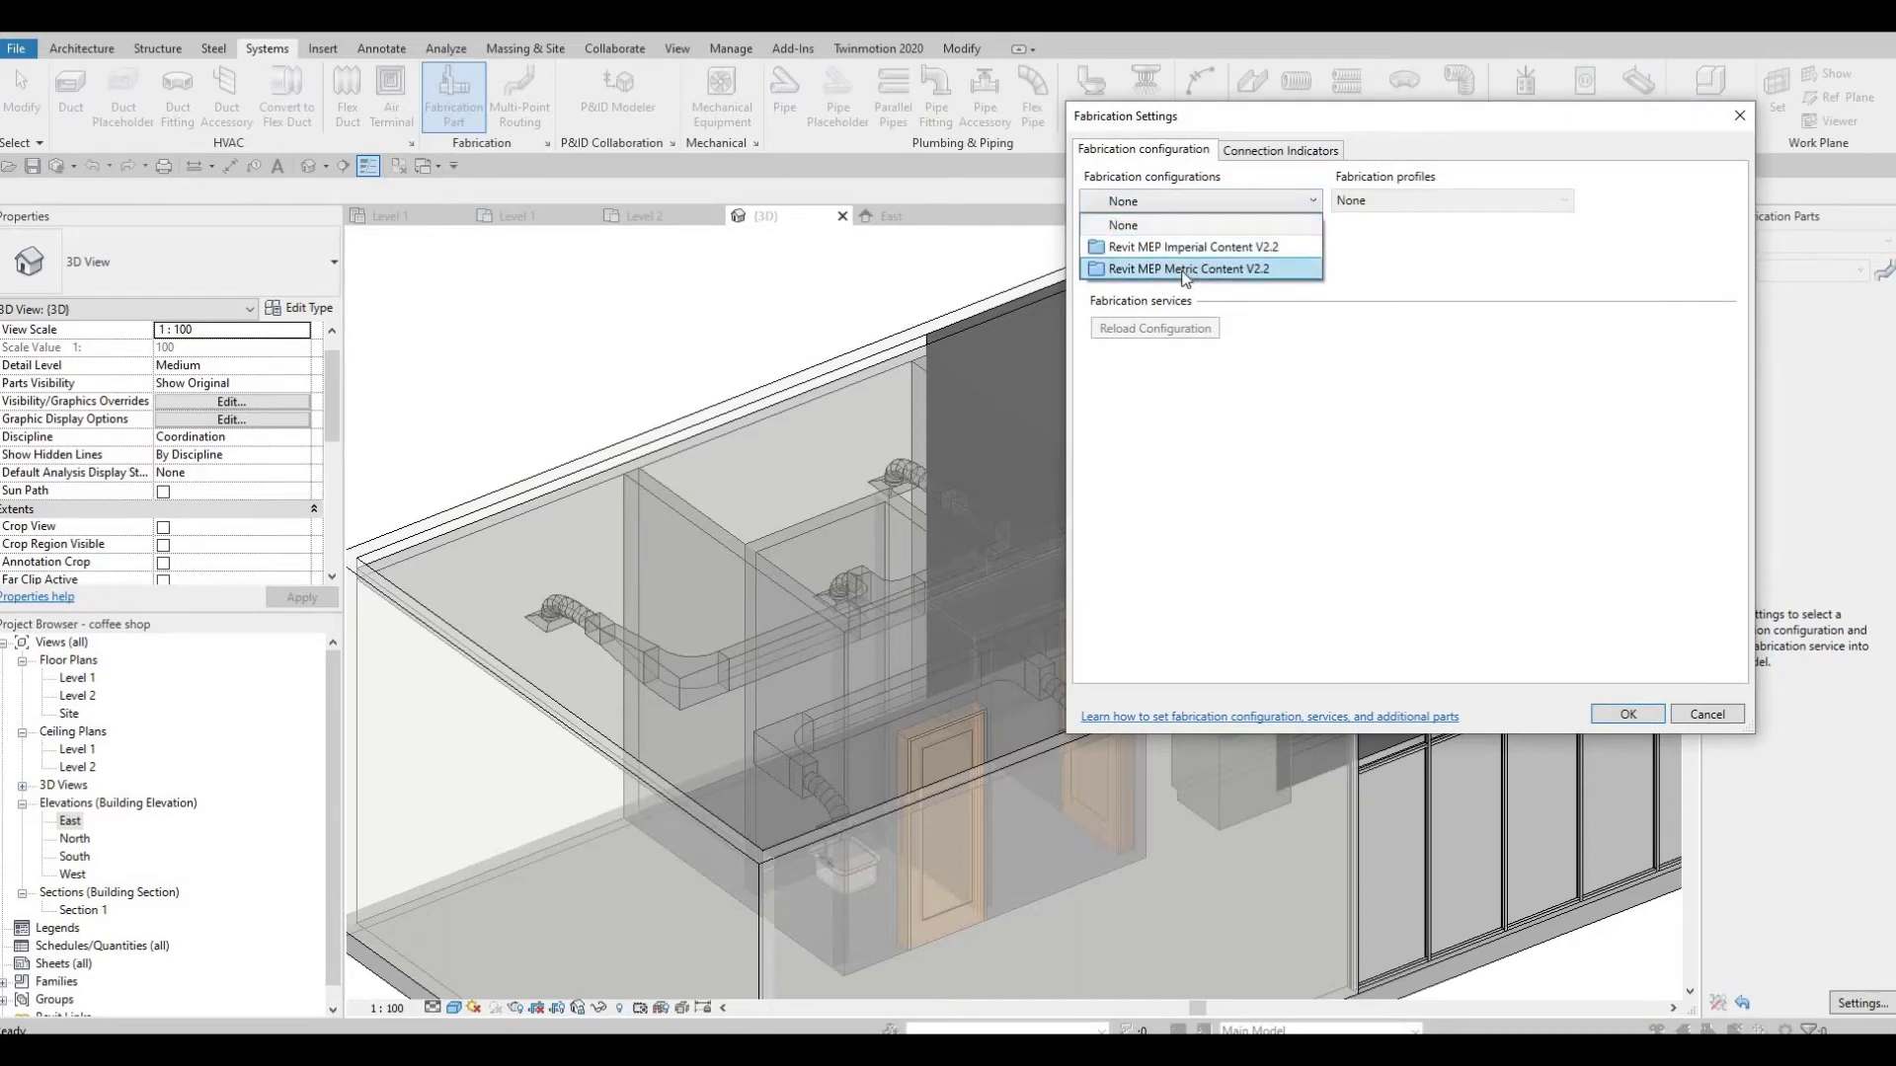
{"action": "left_click", "coordinate": [1185, 269]}
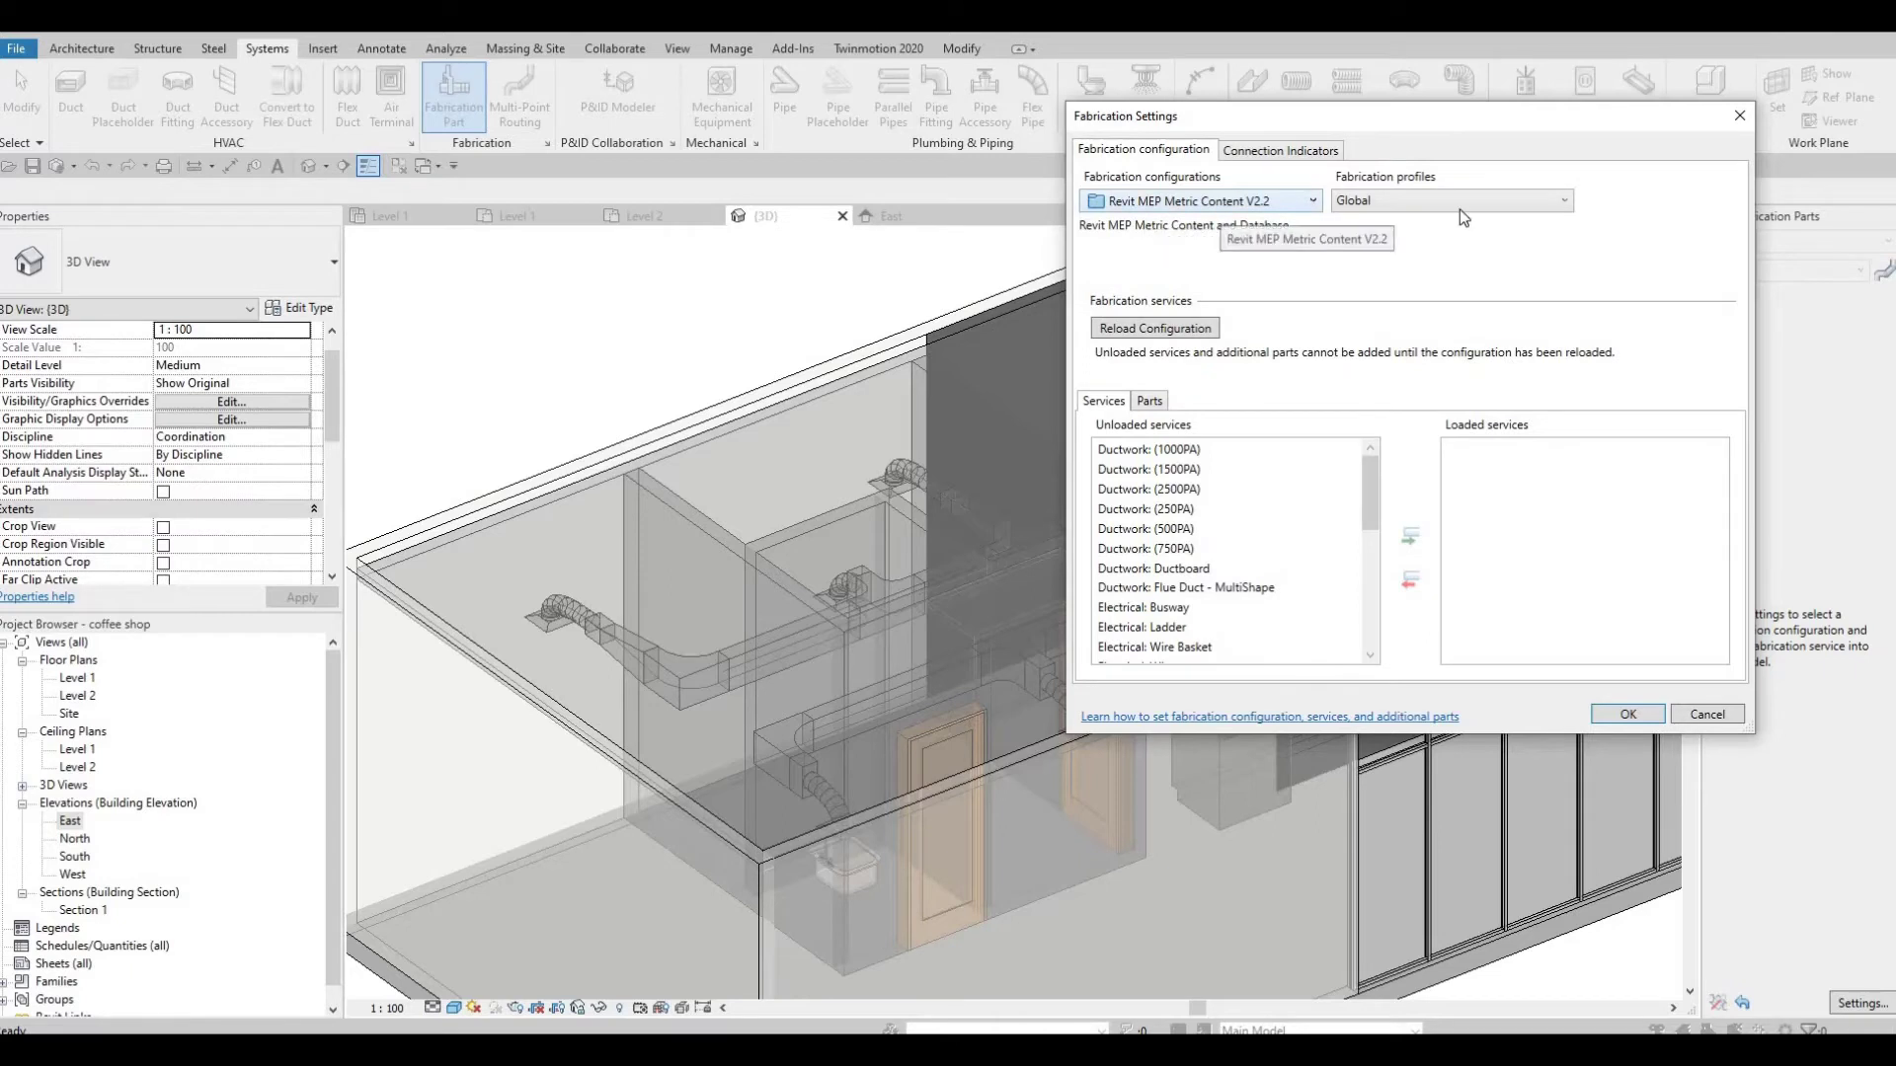
{"action": "left_click", "coordinate": [1124, 452]}
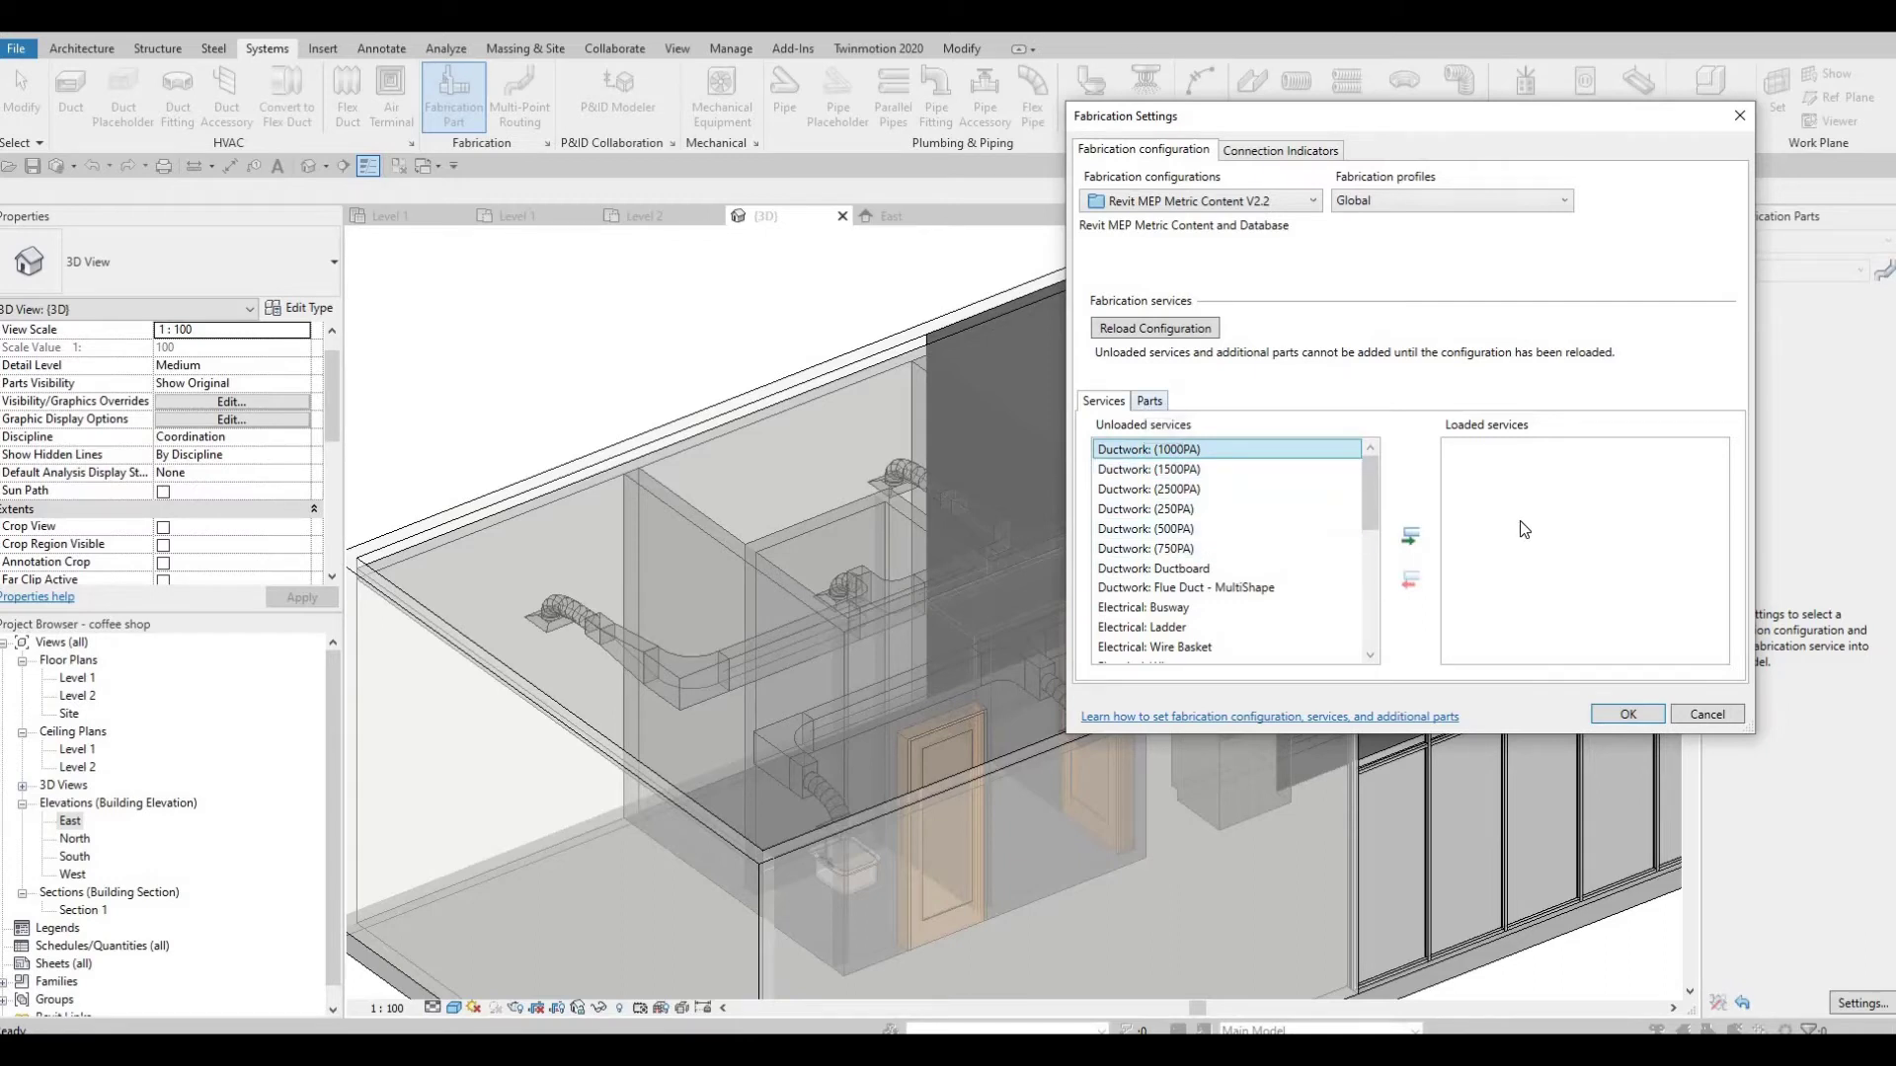
{"action": "left_click", "coordinate": [1411, 539]}
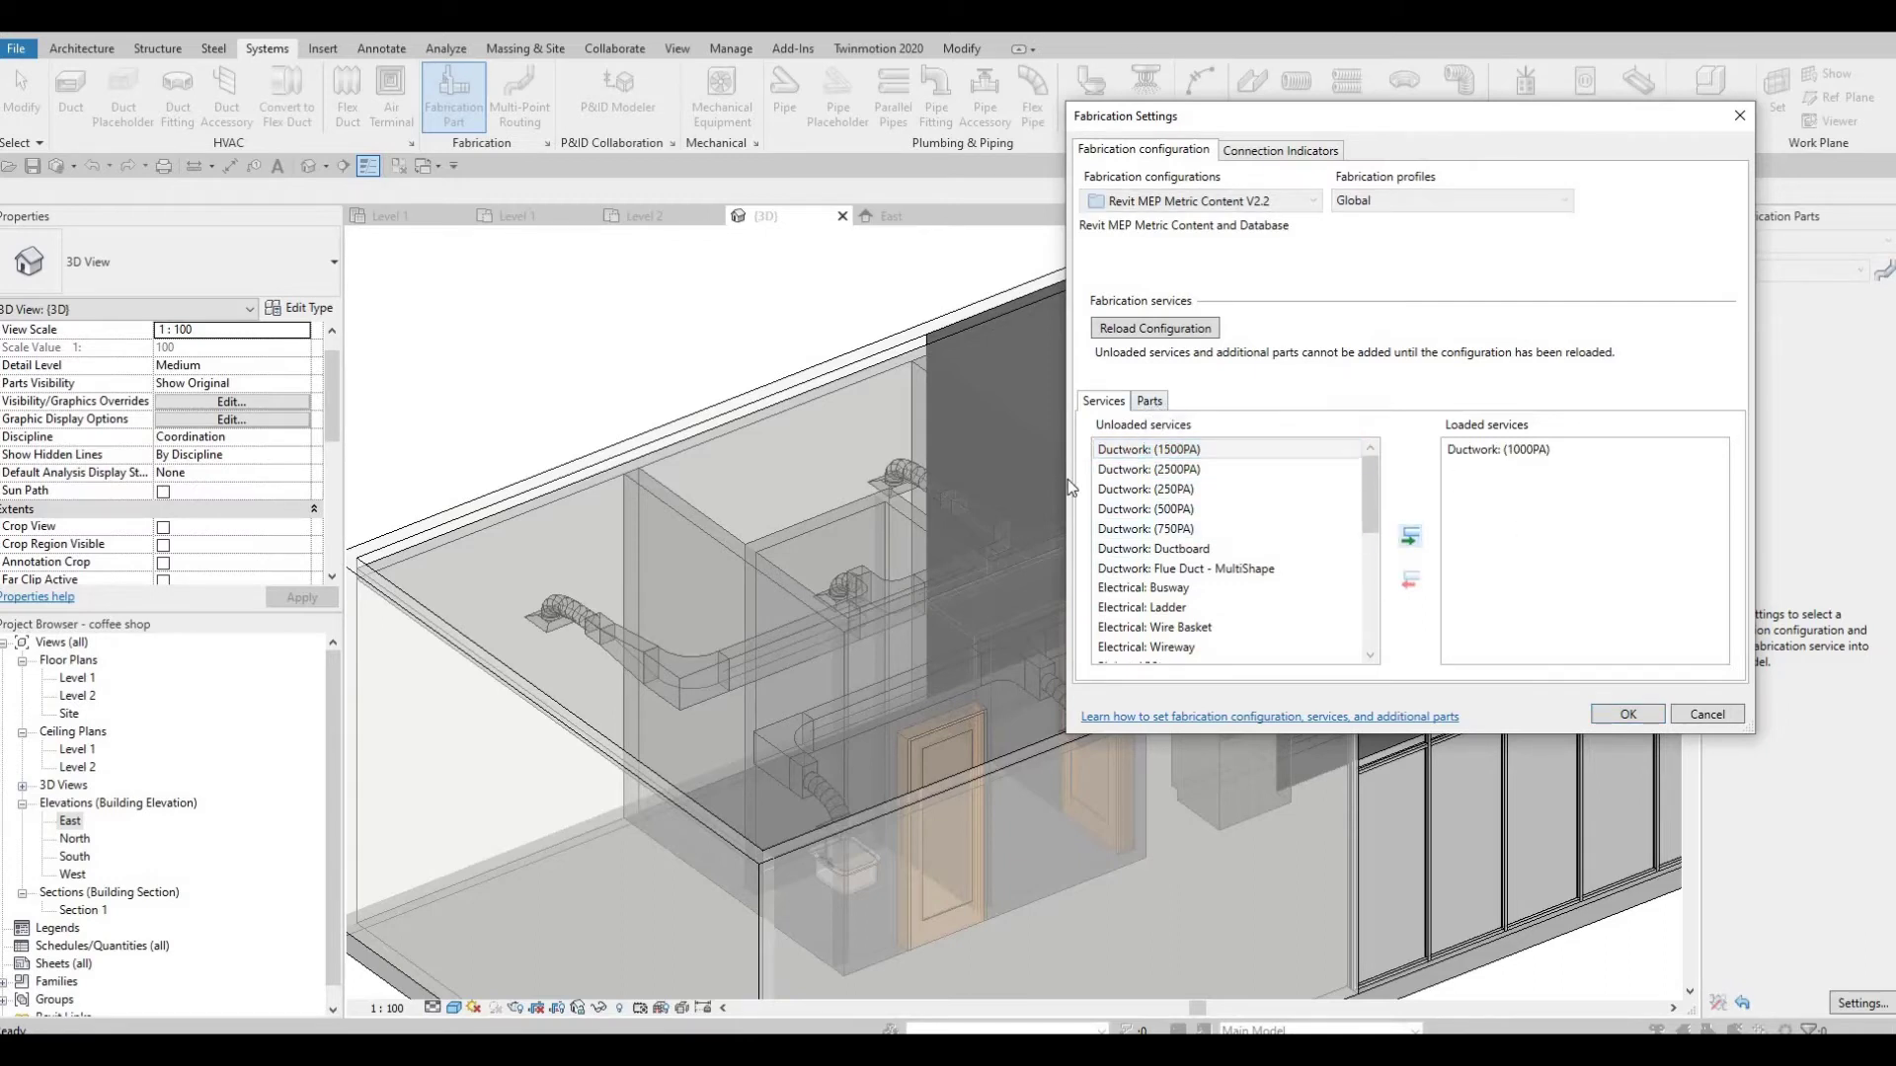
Step: Expand the unloaded additional parts through HVAC and Generic to the Hangers folder
{"action": "left_click", "coordinate": [1149, 400]}
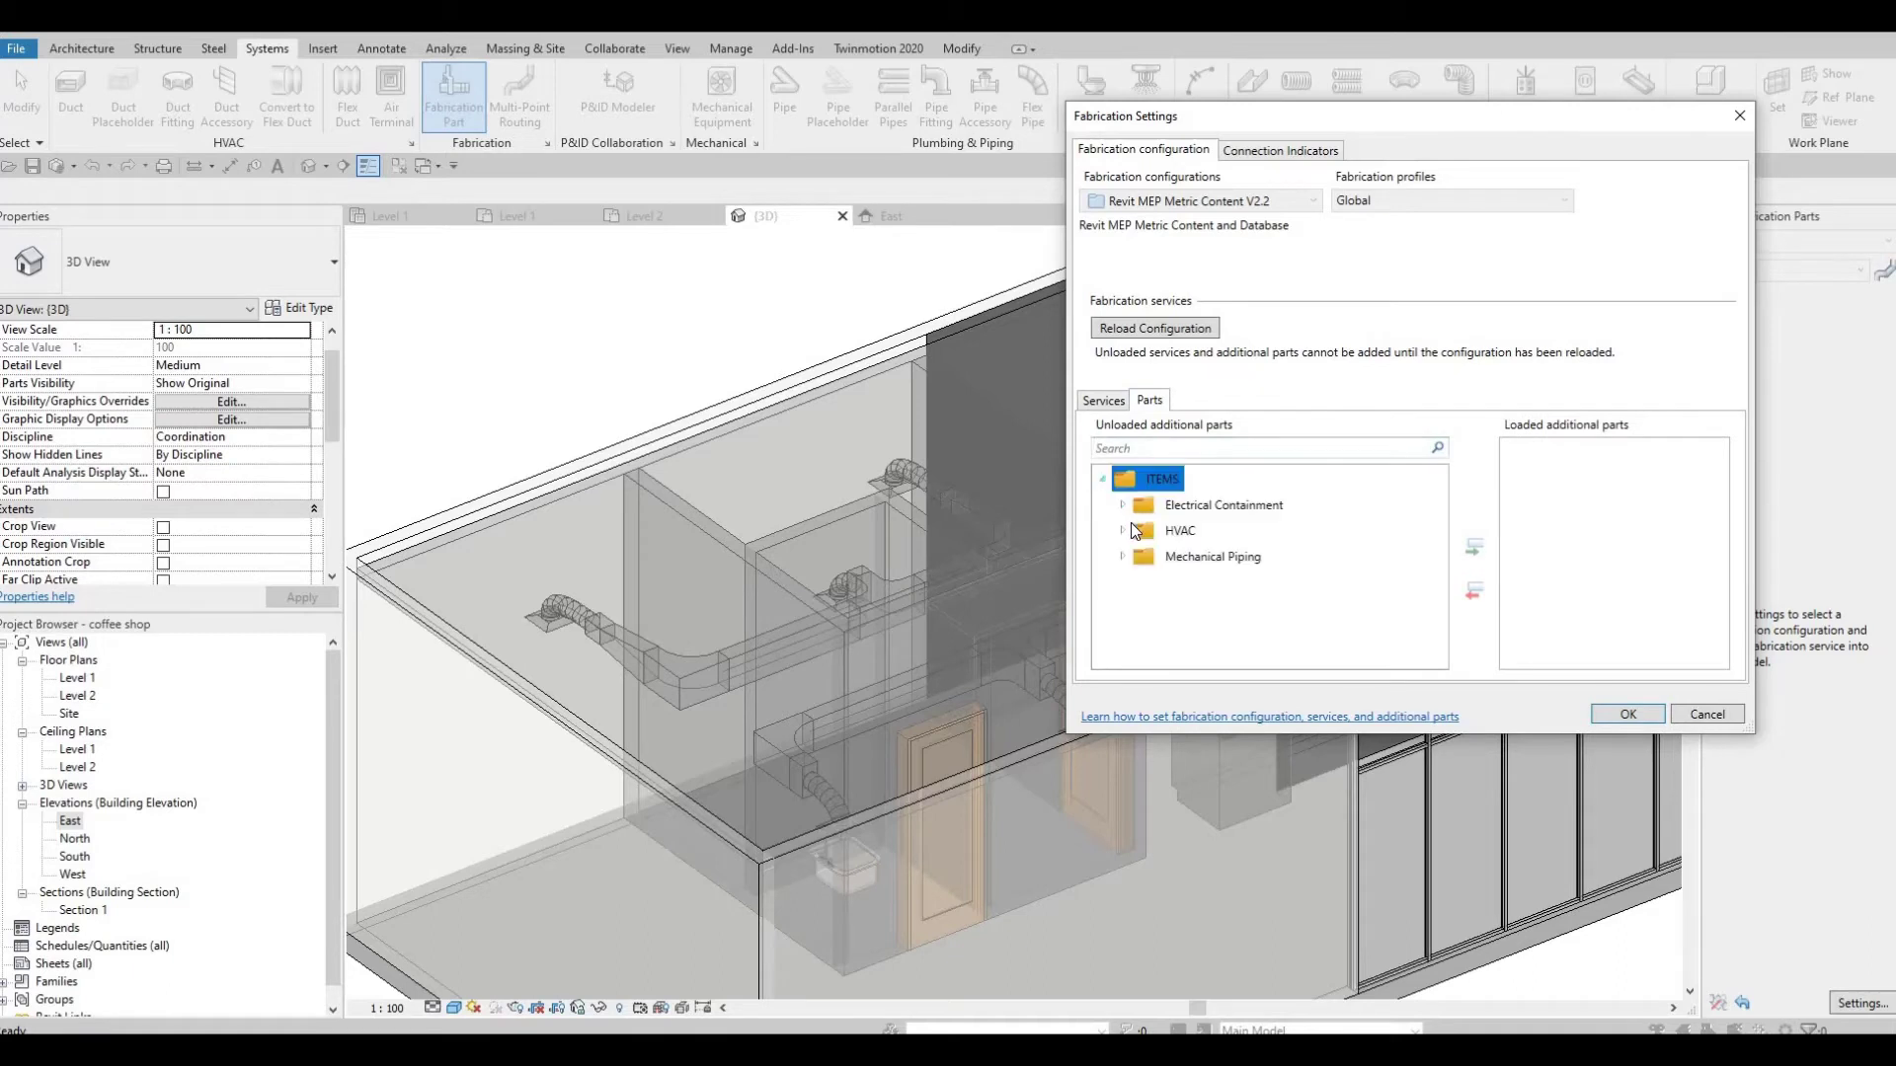
{"action": "double_click", "coordinate": [1133, 530]}
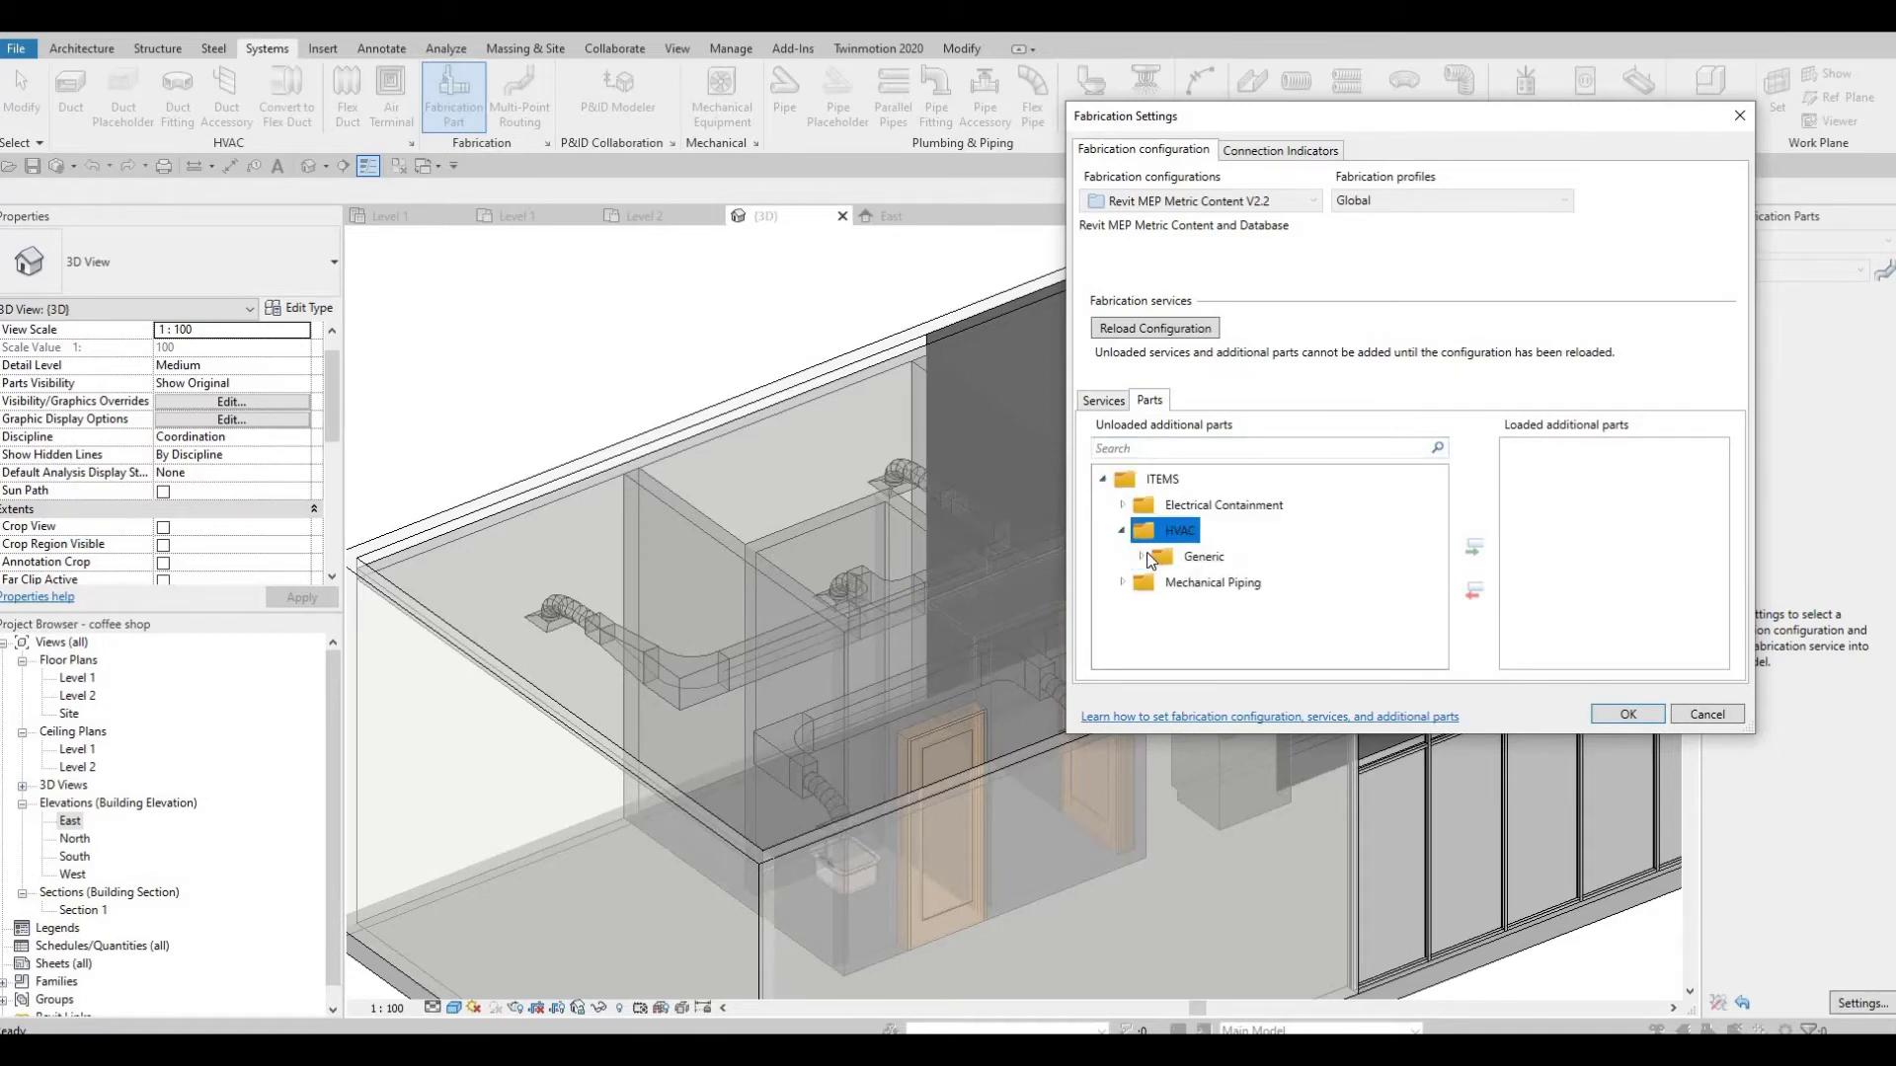
{"action": "double_click", "coordinate": [1195, 560]}
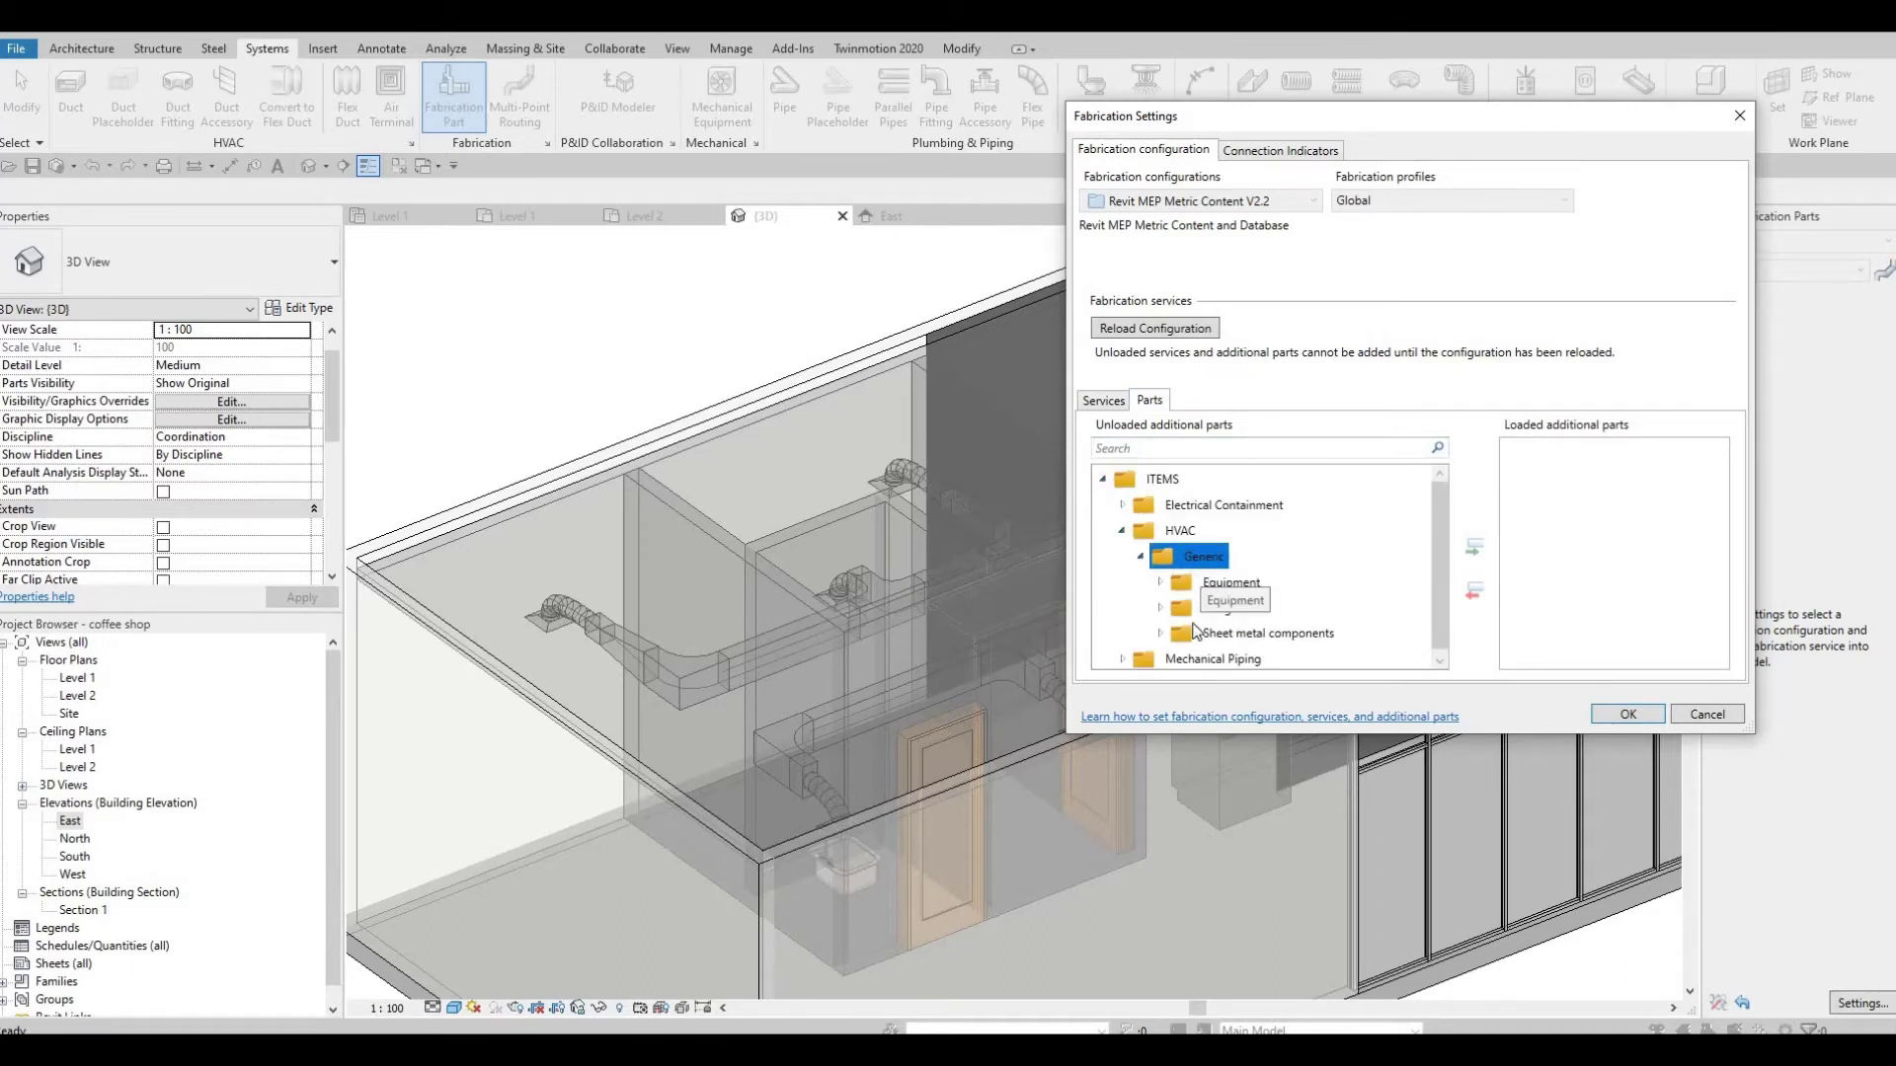
{"action": "double_click", "coordinate": [1239, 613]}
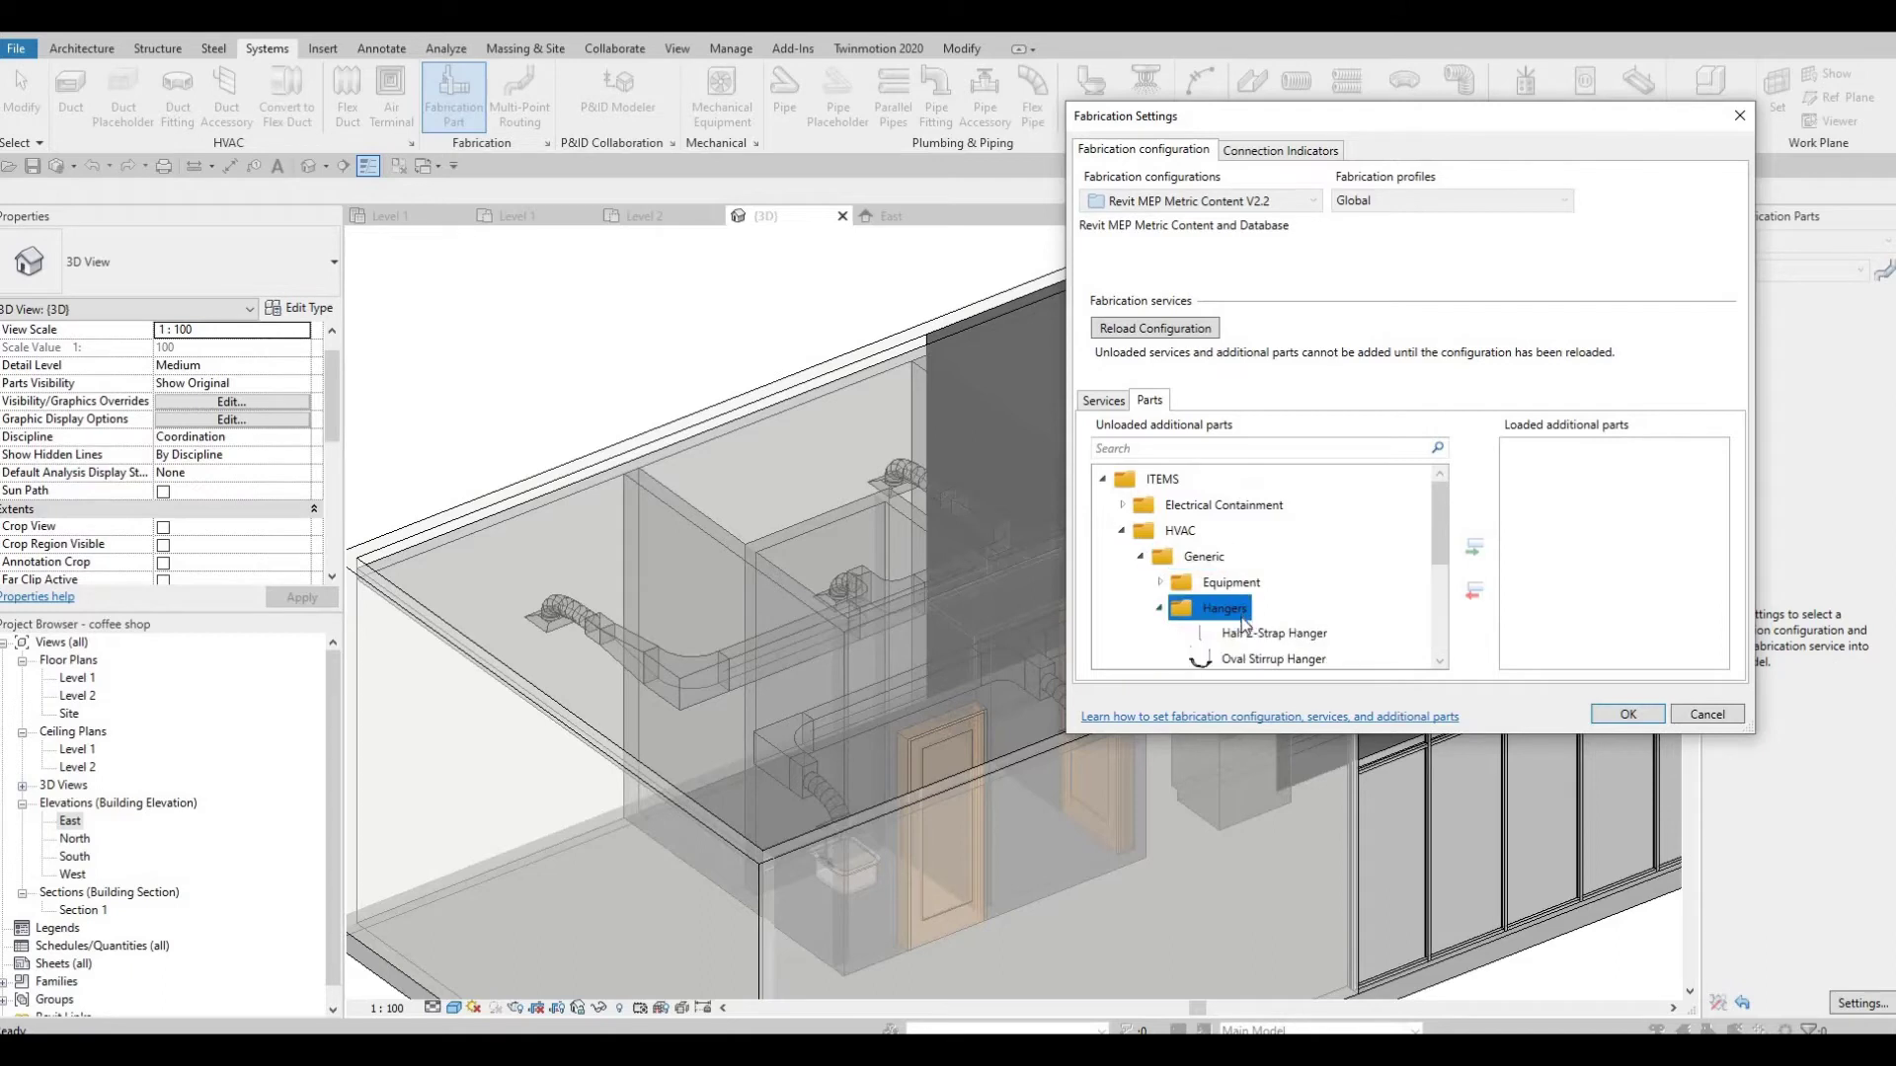
{"action": "scroll", "coordinate": [1242, 622], "scroll_direction": "down", "scroll_amount": 3}
{"action": "scroll", "coordinate": [1253, 598], "scroll_direction": "up", "scroll_amount": 2}
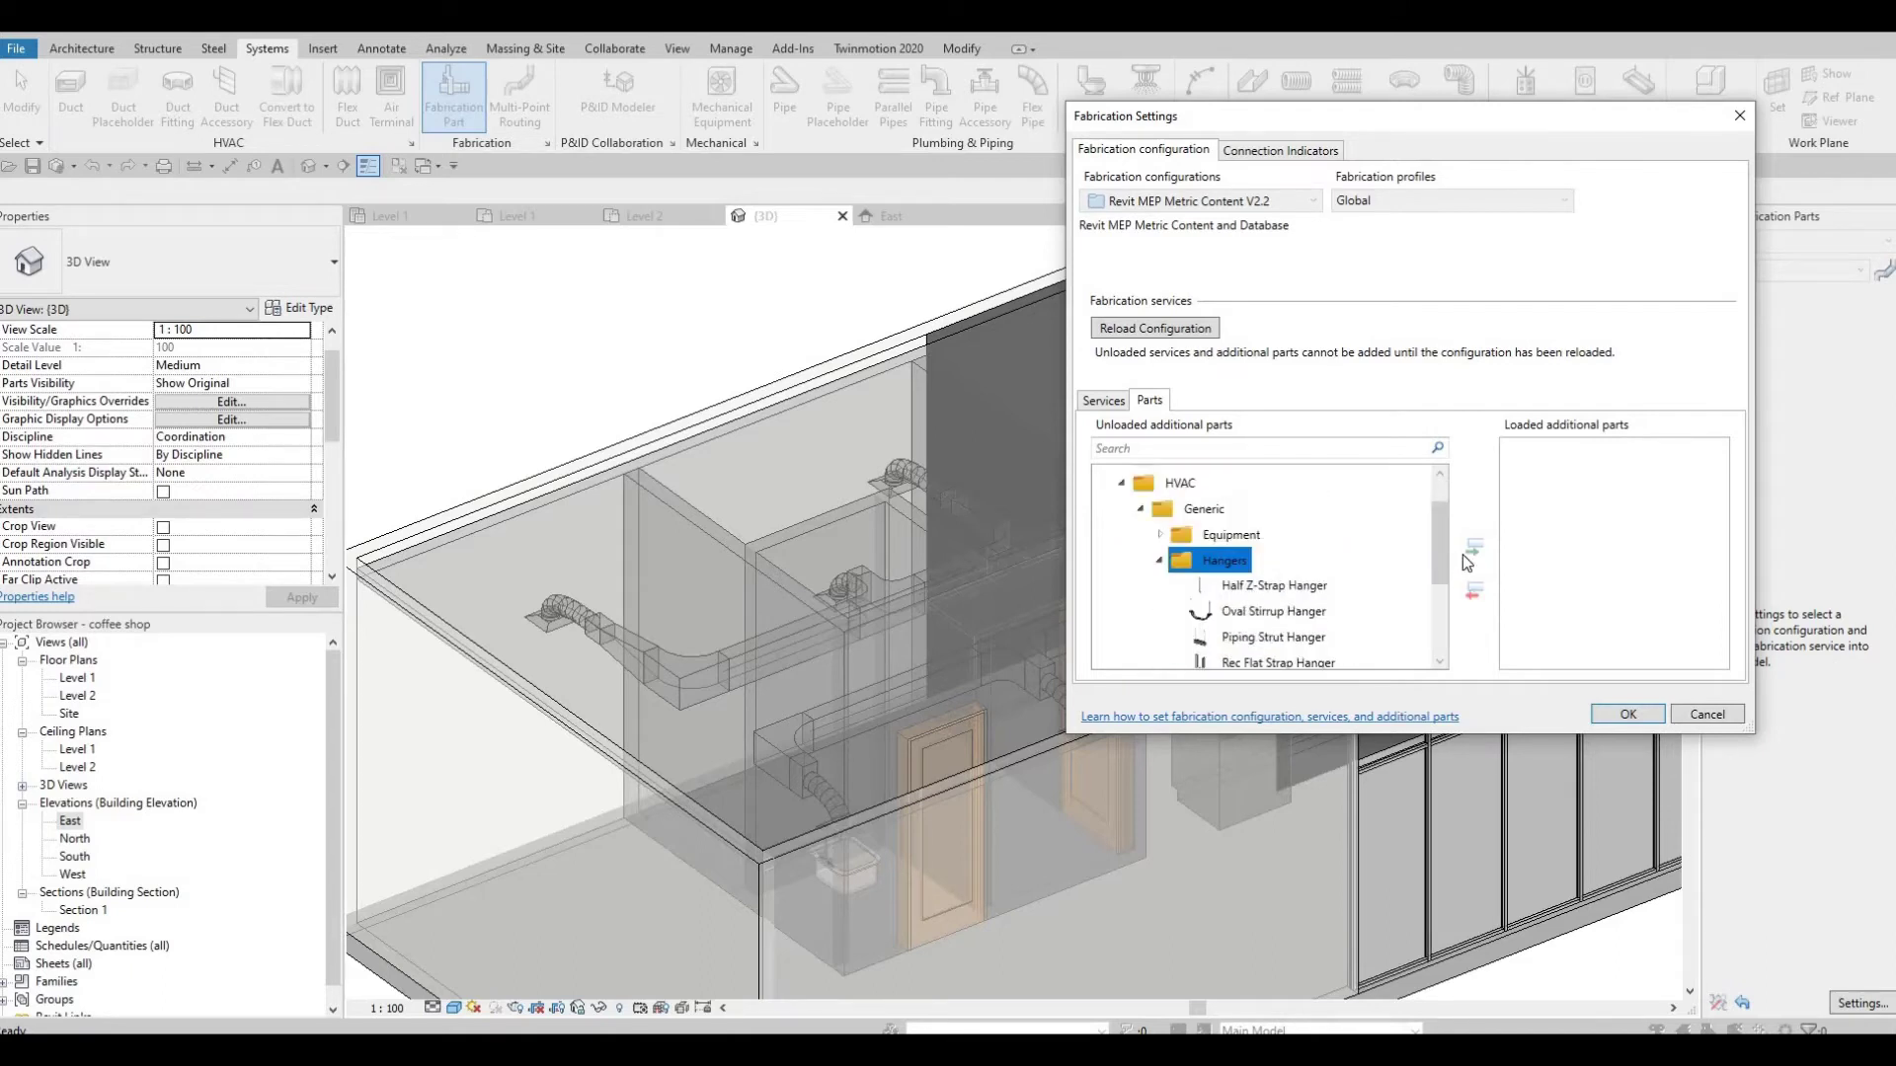
Step: Load all generic HVAC hangers, from Half Z-Strap Hanger through Z-Strap Hanger, as additional fabrication parts and apply the settings
{"action": "left_click", "coordinate": [1273, 585]}
{"action": "left_click", "coordinate": [1476, 553]}
{"action": "left_click", "coordinate": [1477, 554]}
{"action": "left_click", "coordinate": [1477, 554]}
{"action": "left_click", "coordinate": [1477, 554]}
{"action": "left_click", "coordinate": [1477, 554]}
{"action": "left_click", "coordinate": [1477, 554]}
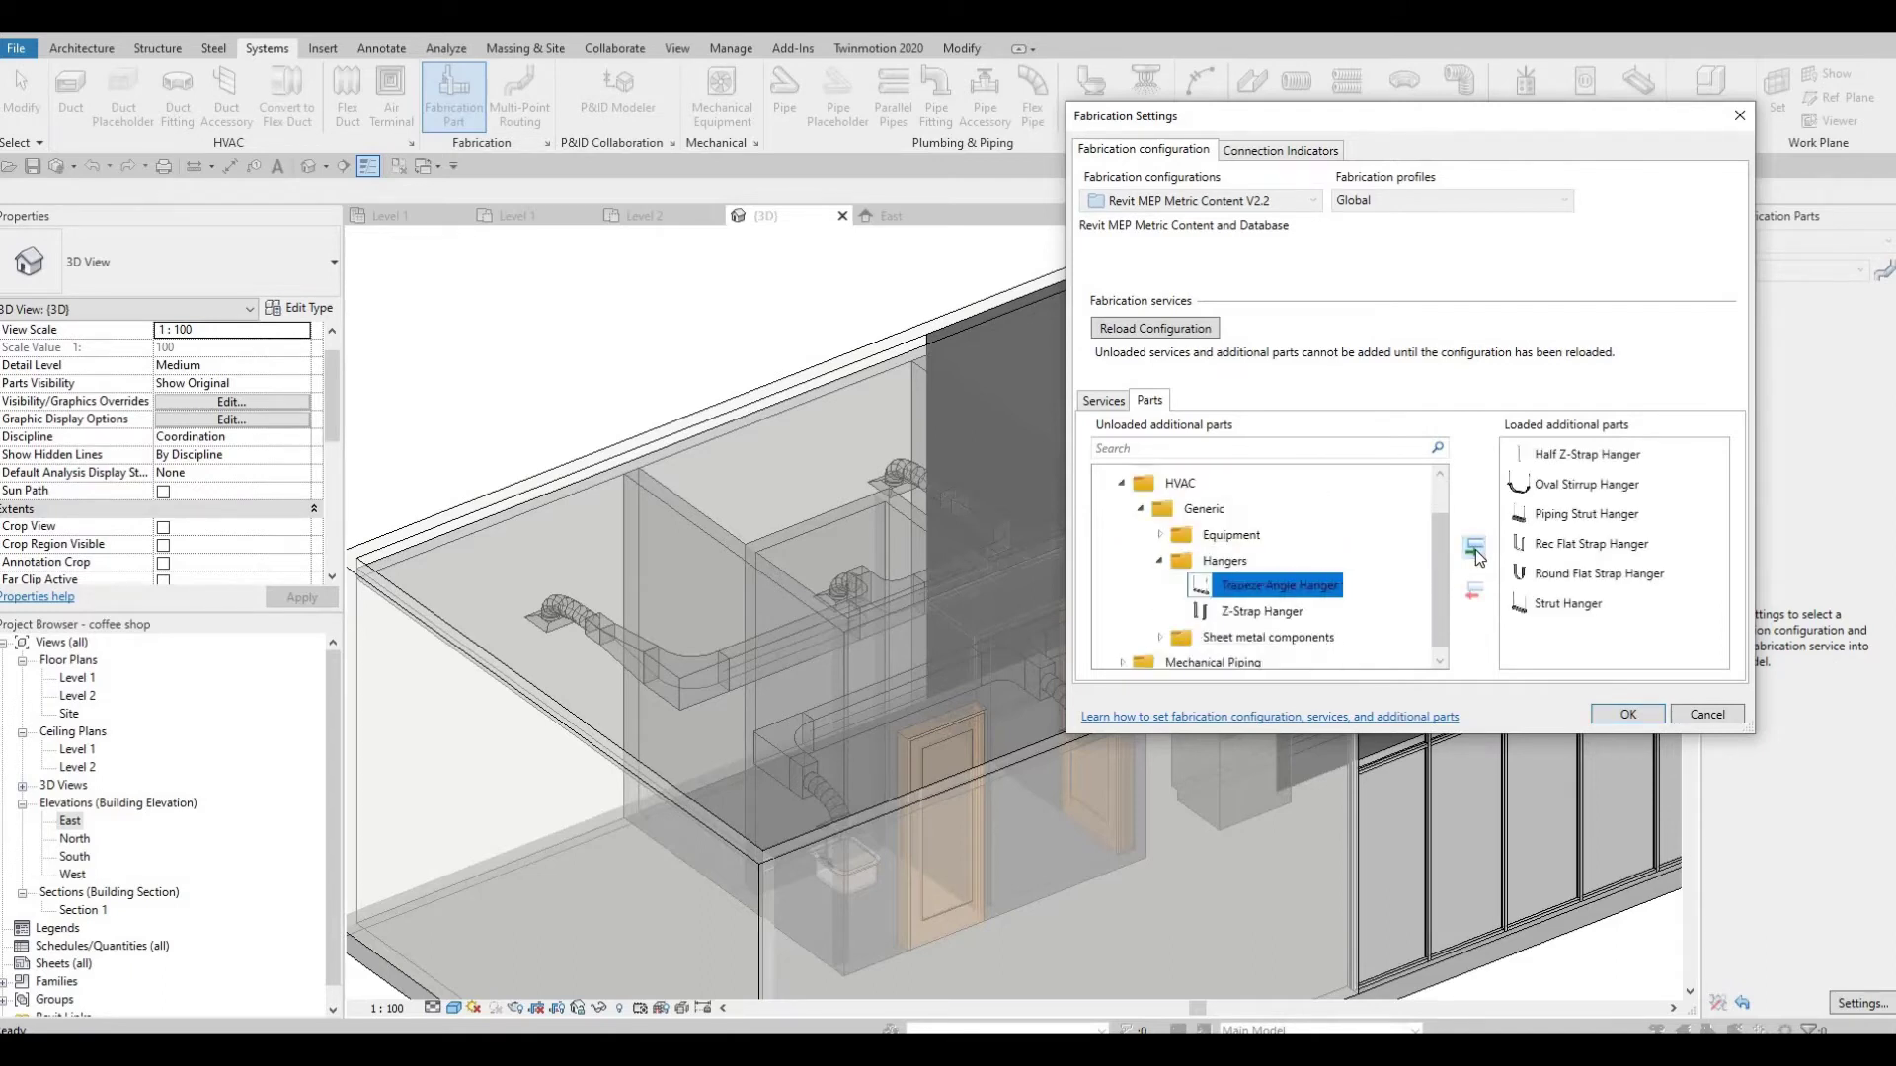
{"action": "left_click", "coordinate": [1476, 550]}
{"action": "left_click", "coordinate": [1477, 550]}
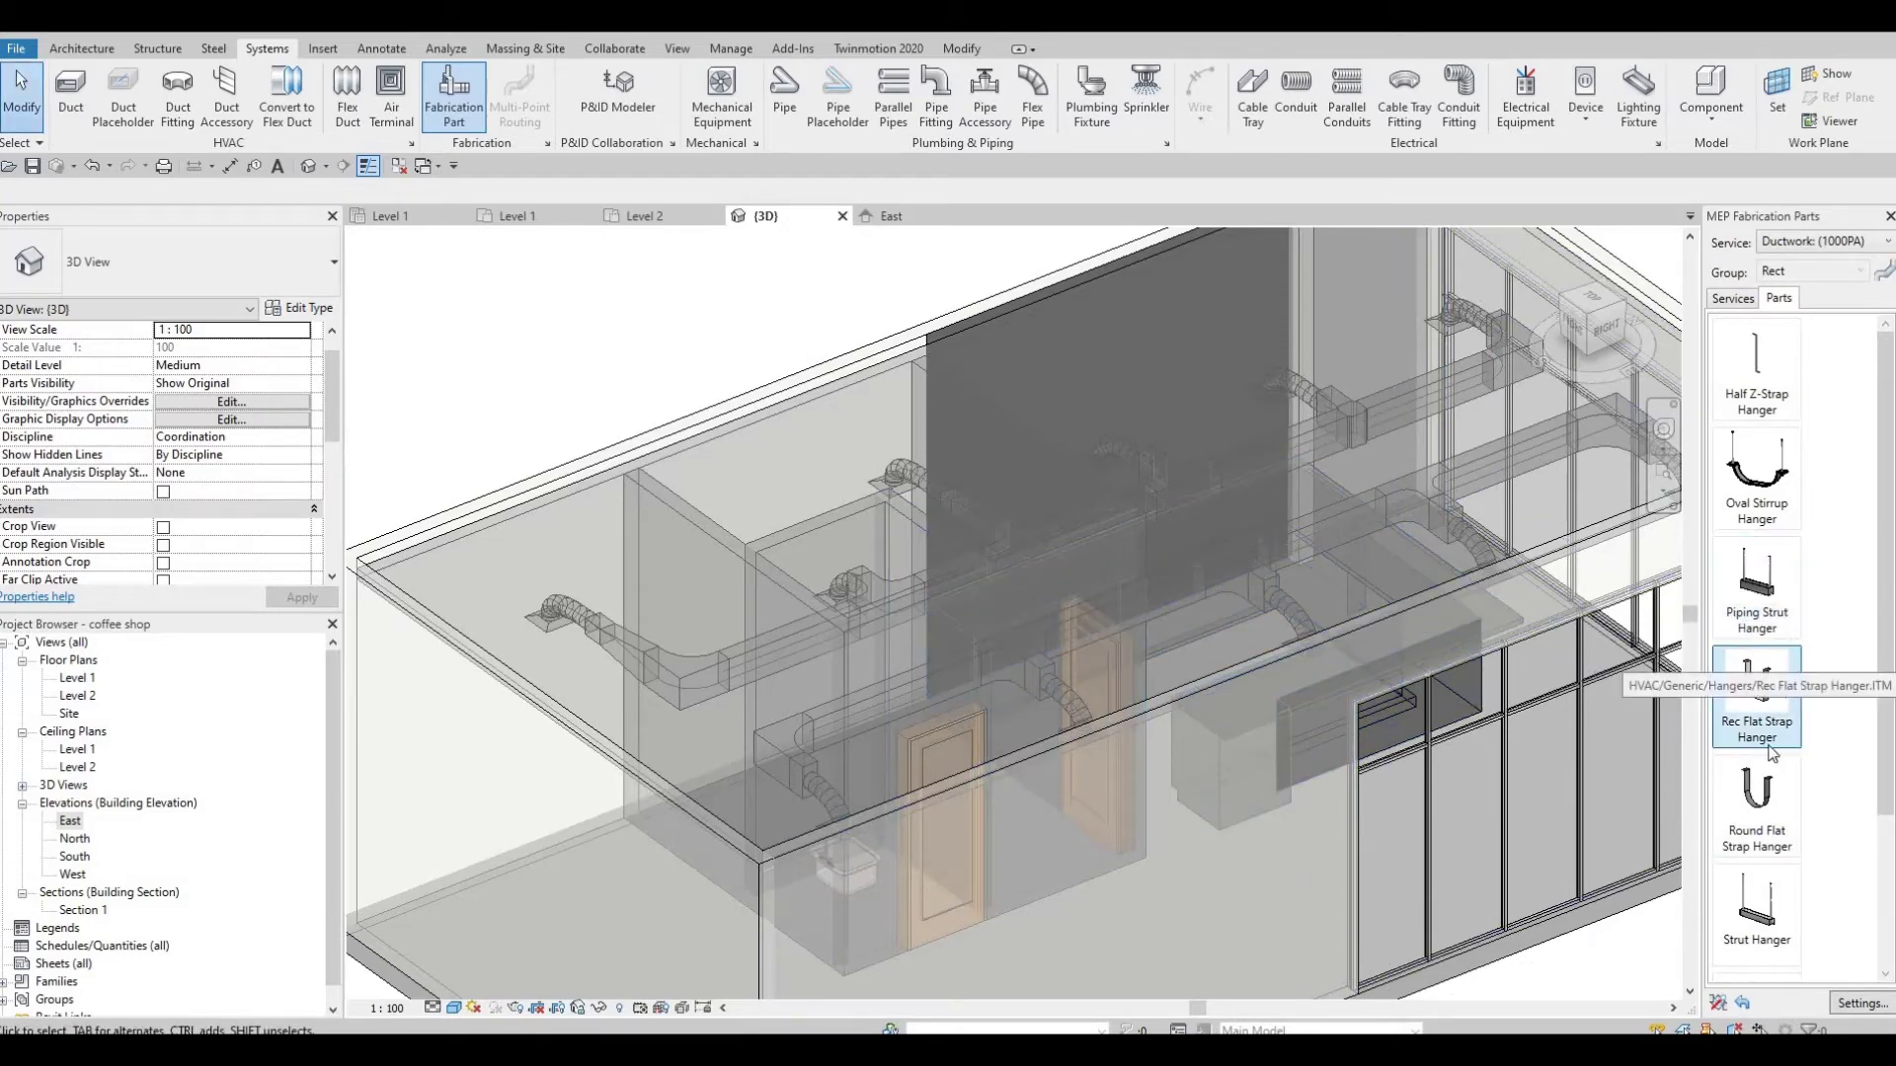
{"action": "left_click", "coordinate": [1757, 910]}
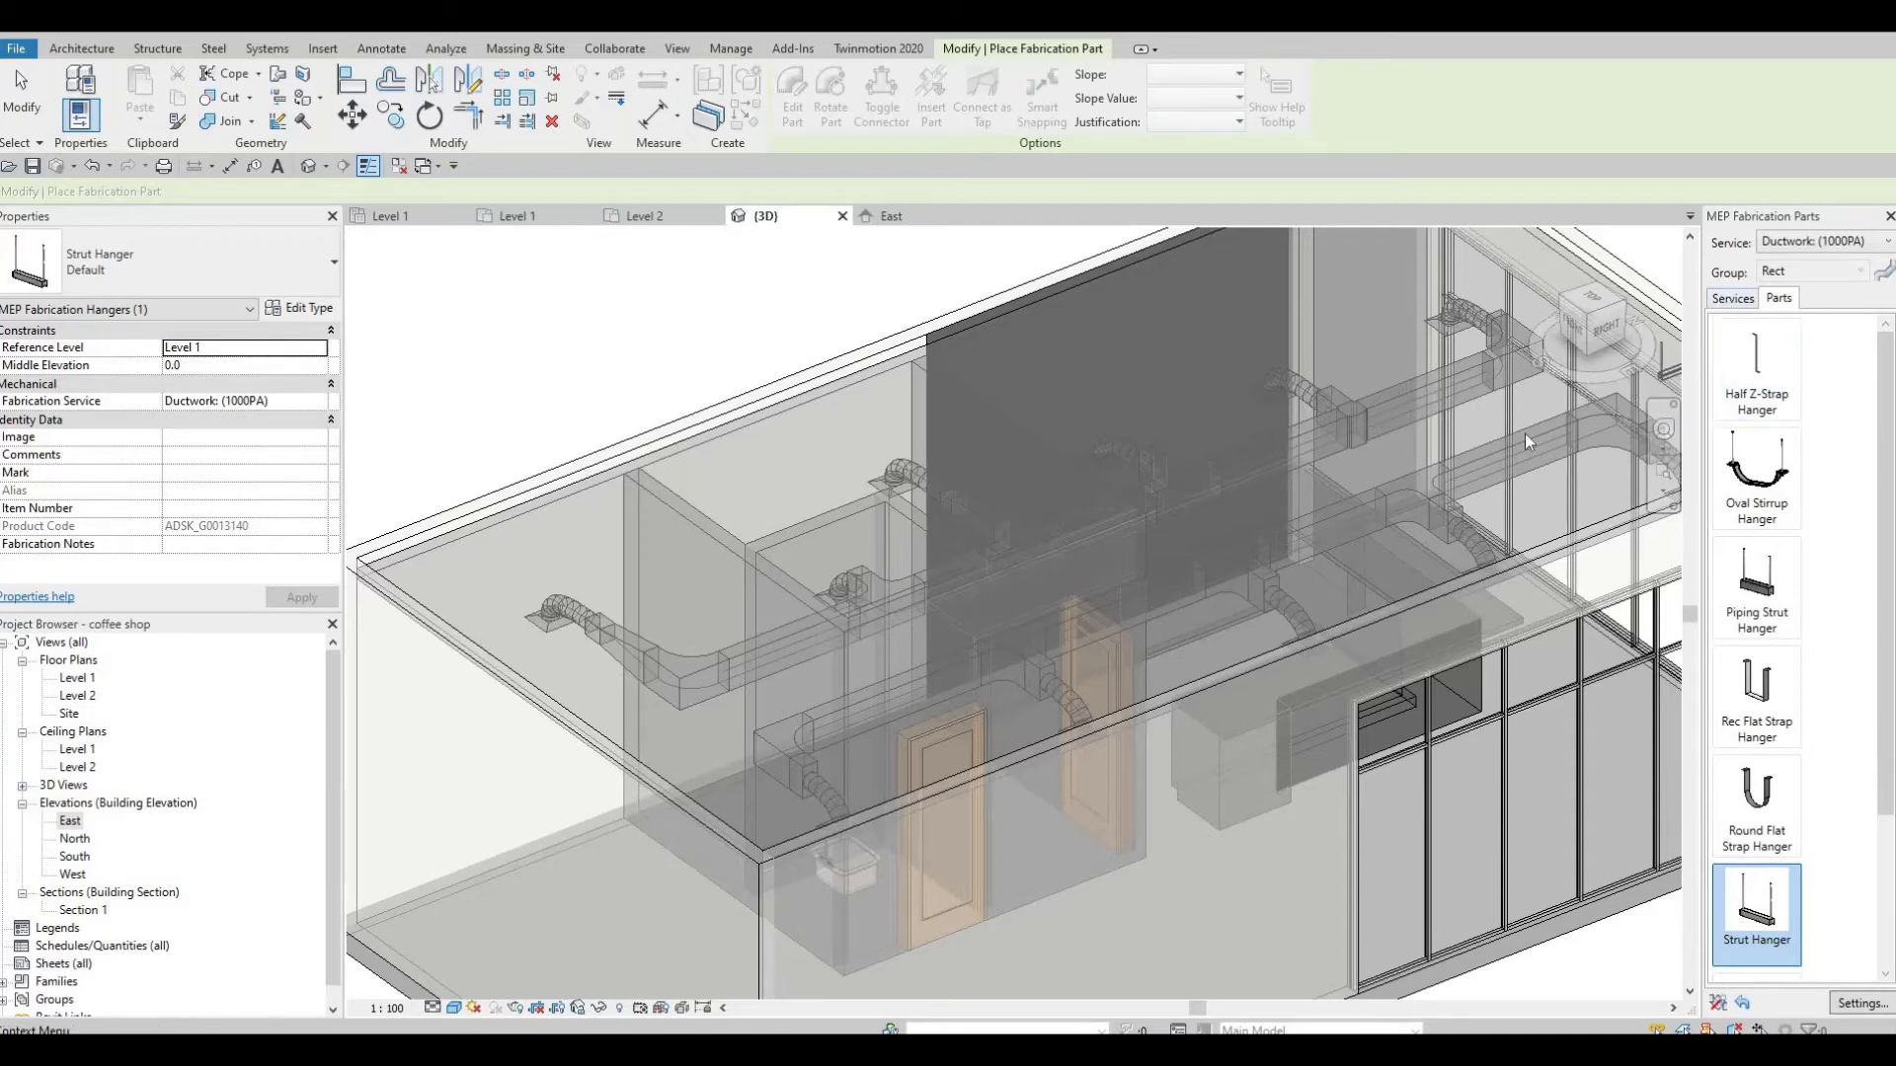
{"action": "key", "text": "Escape"}
{"action": "key", "text": "Escape"}
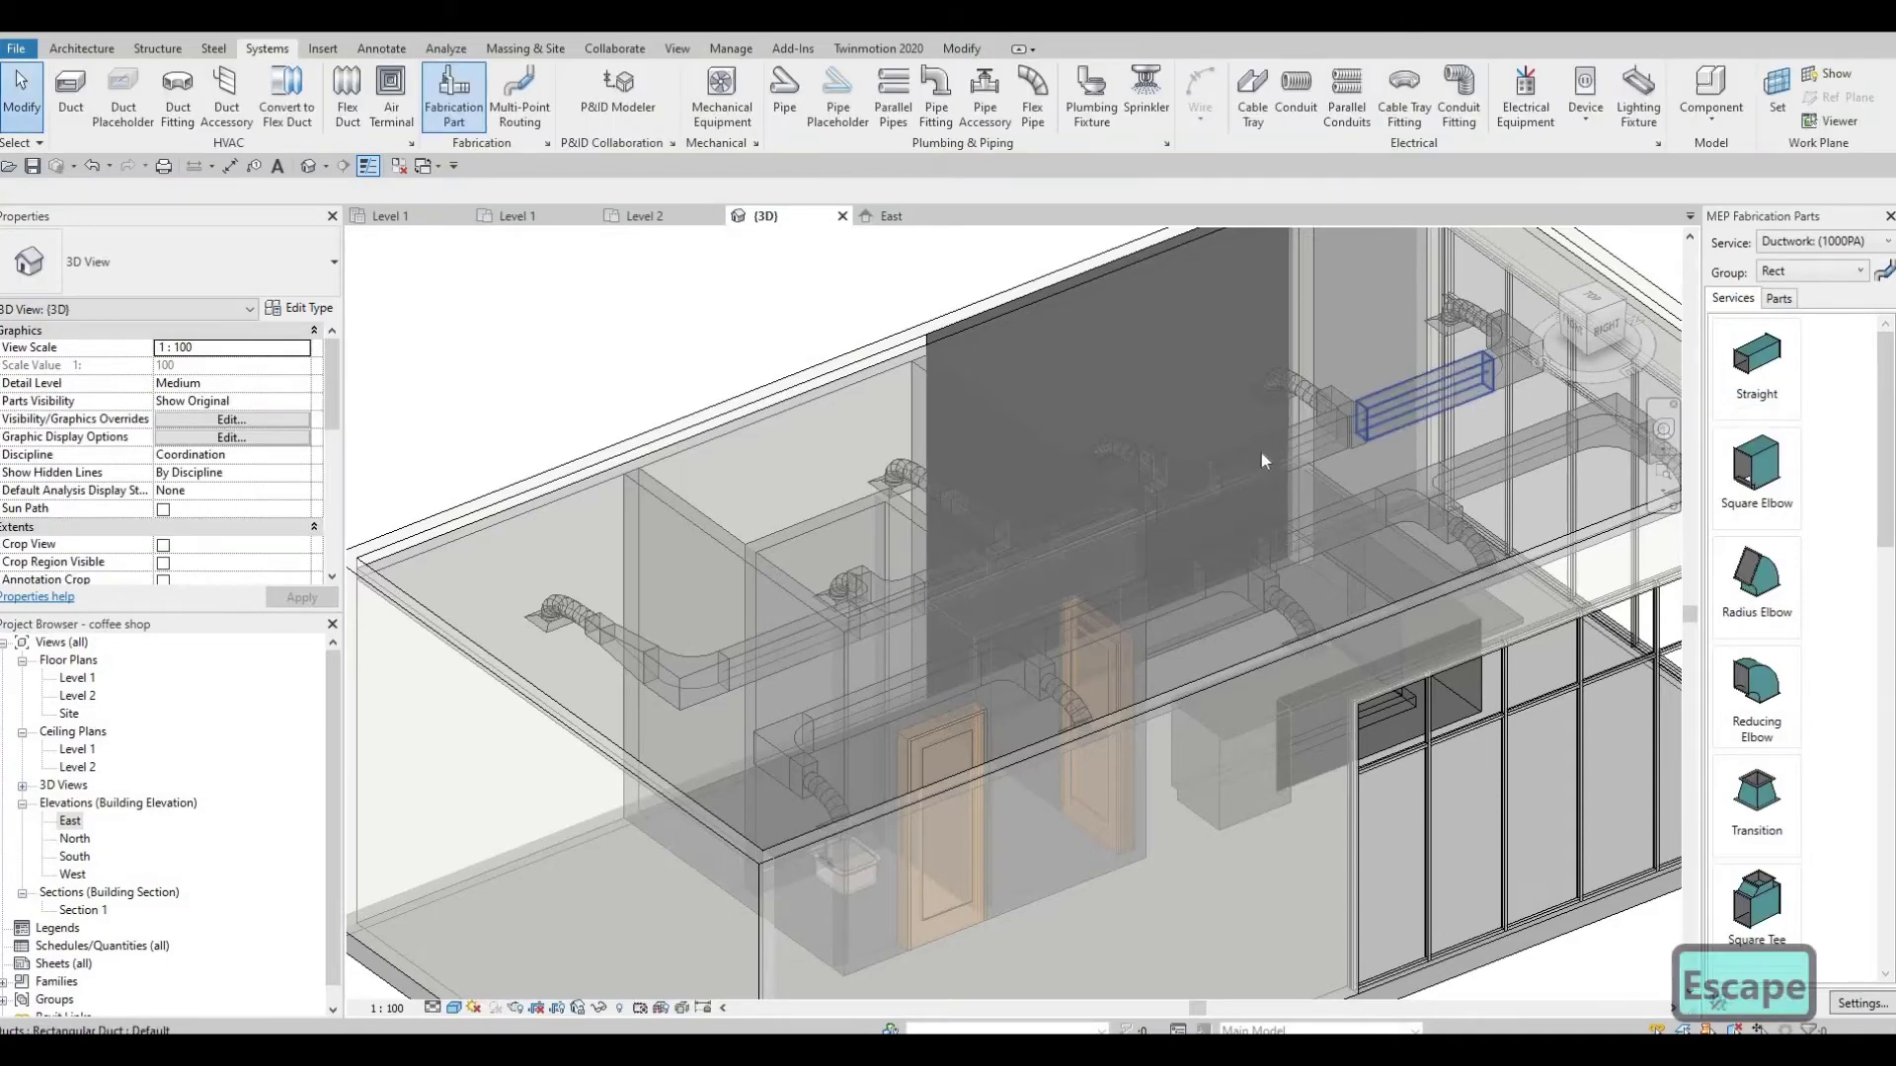
{"action": "middle_click_drag", "start_coordinate": [1527, 363], "coordinate": [1348, 428]}
{"action": "scroll", "coordinate": [1347, 420], "scroll_direction": "up", "scroll_amount": 1}
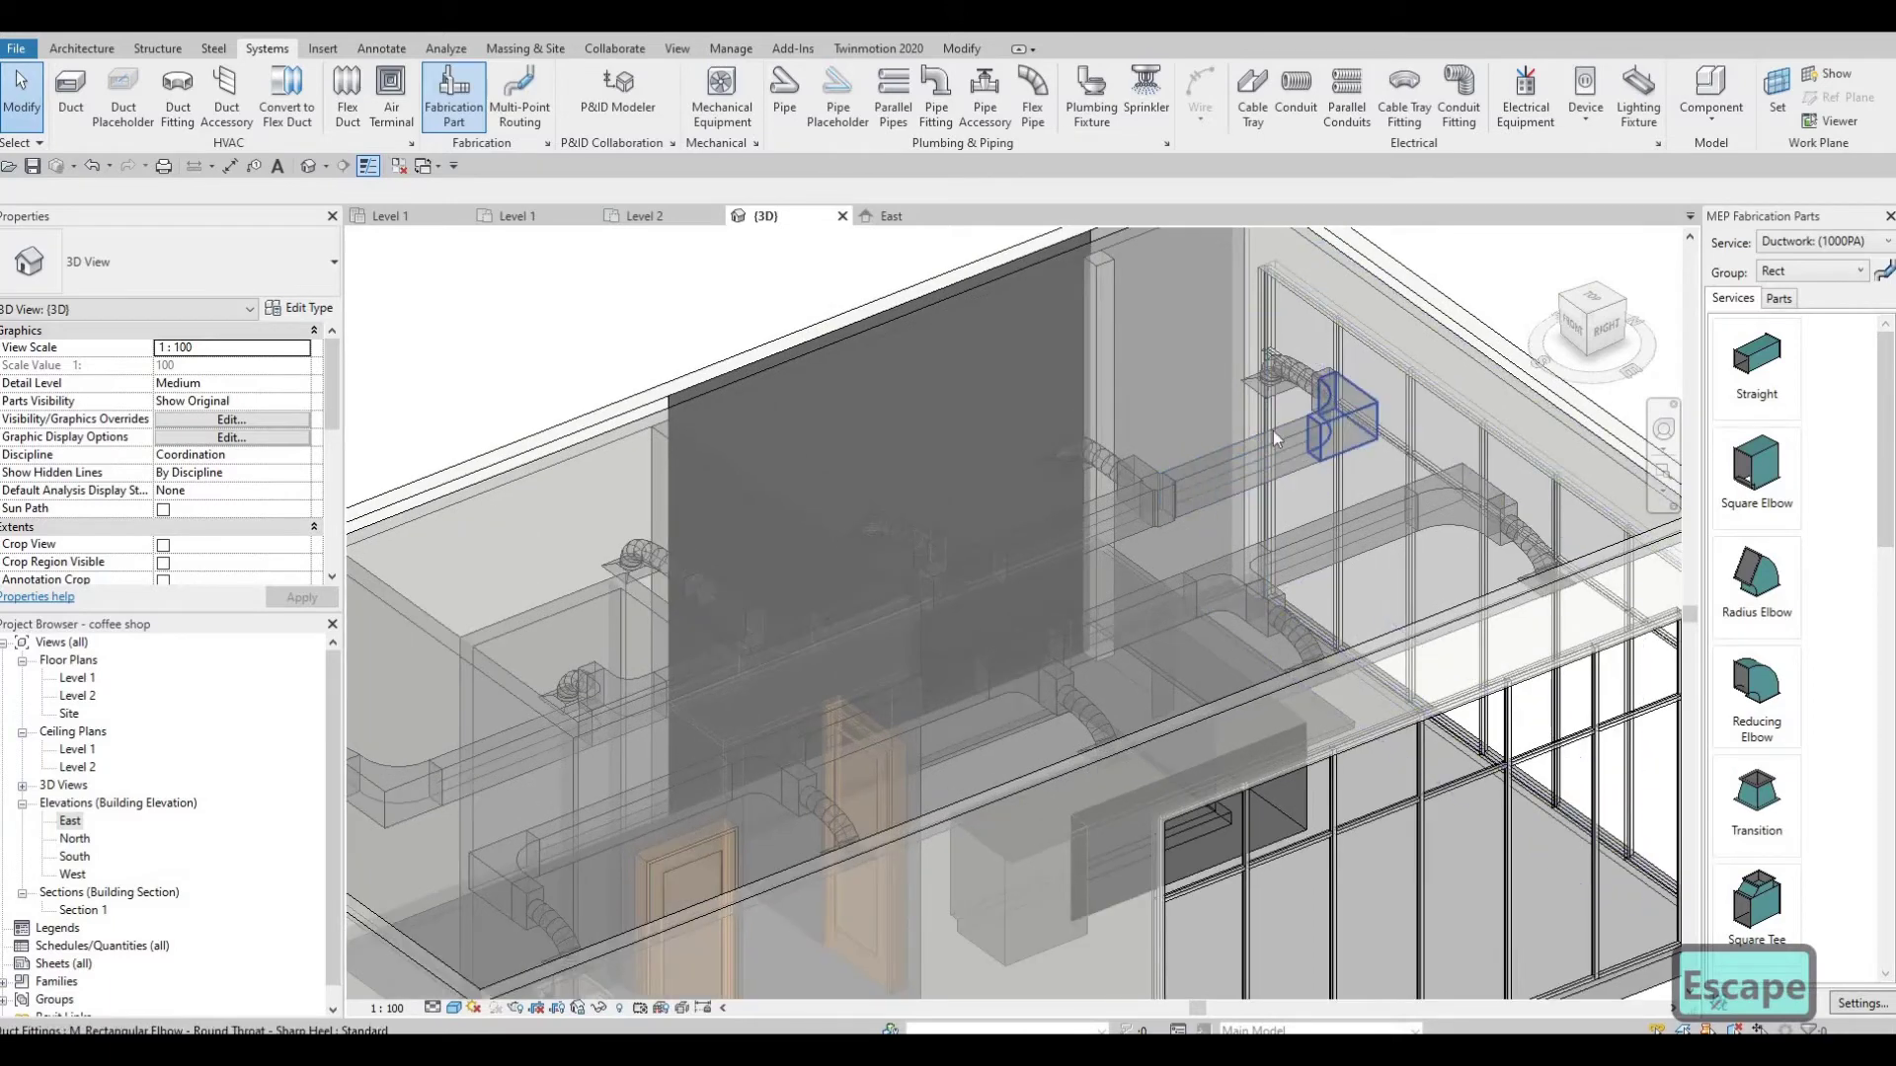
{"action": "left_click", "coordinate": [1315, 535]}
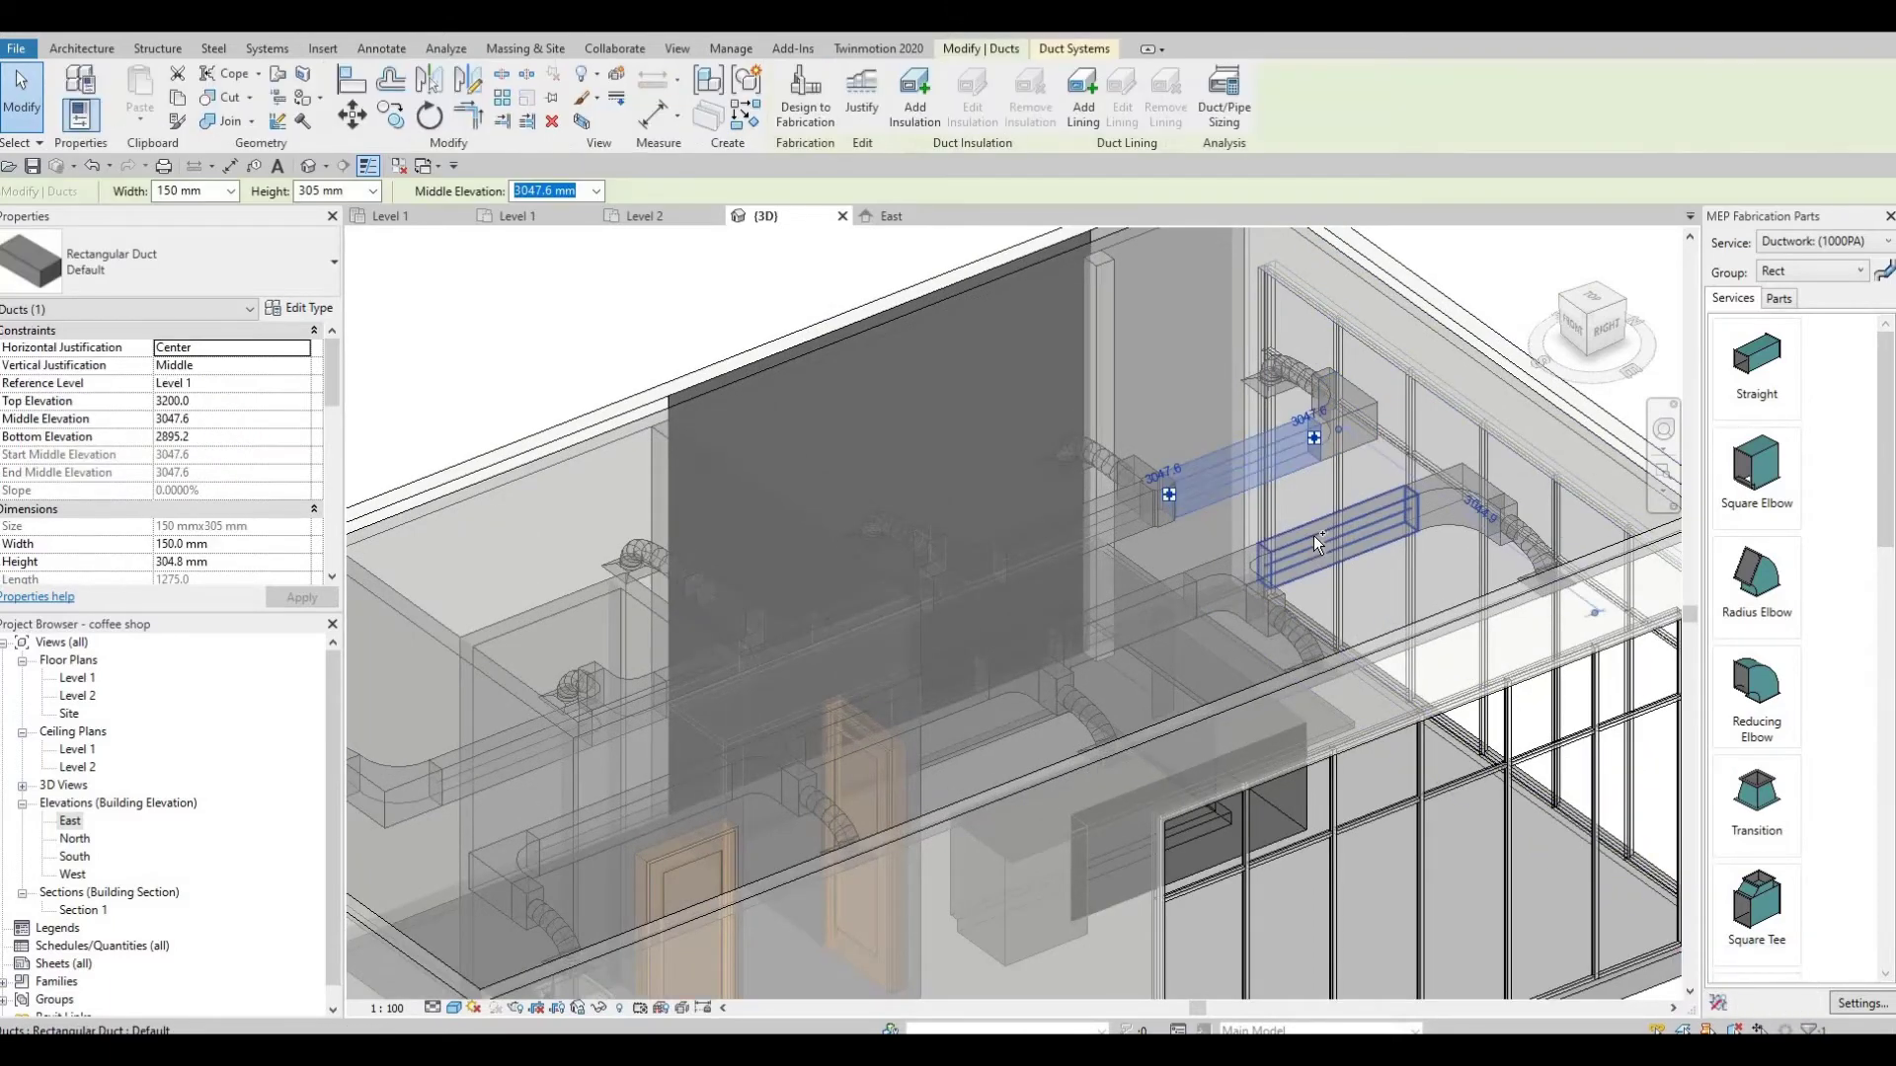
{"action": "left_click", "coordinate": [1309, 541], "text": "ctrl"}
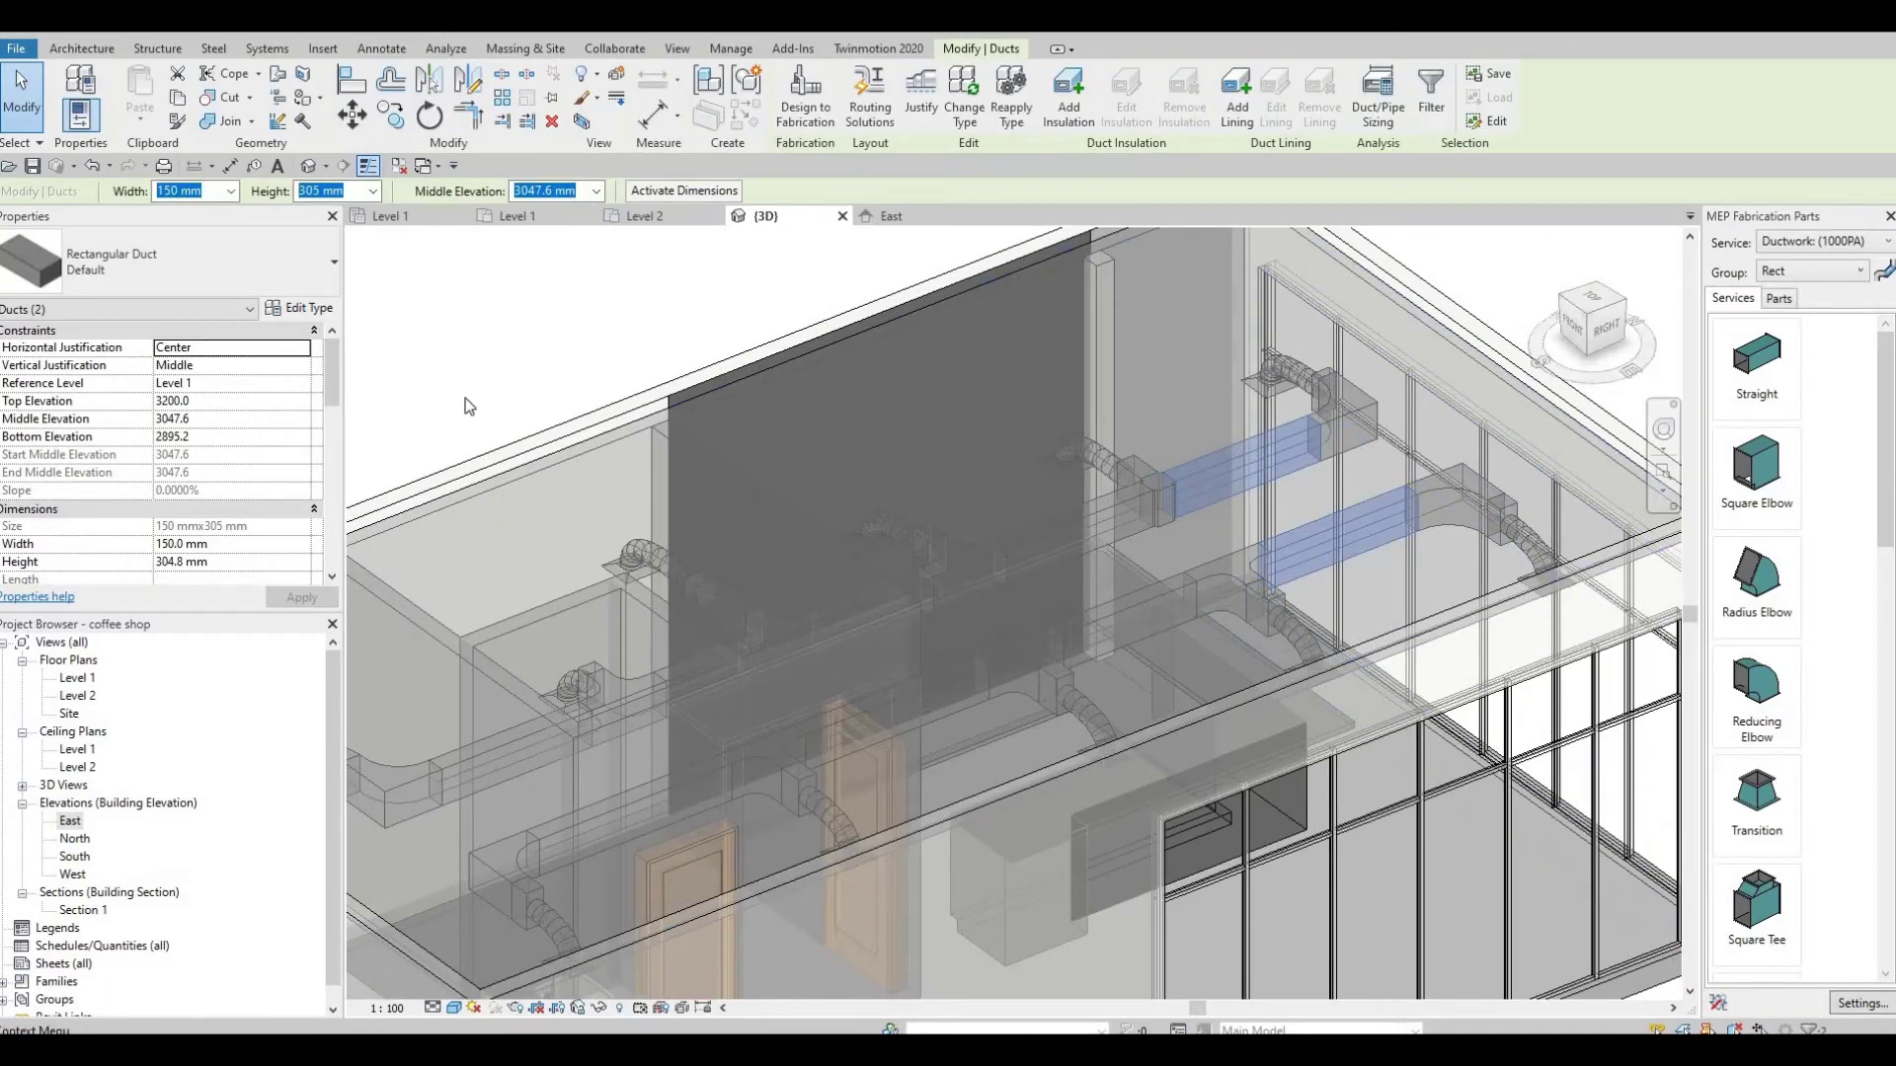
{"action": "left_click", "coordinate": [225, 285]}
{"action": "key", "text": "Escape"}
{"action": "key", "text": "Escape"}
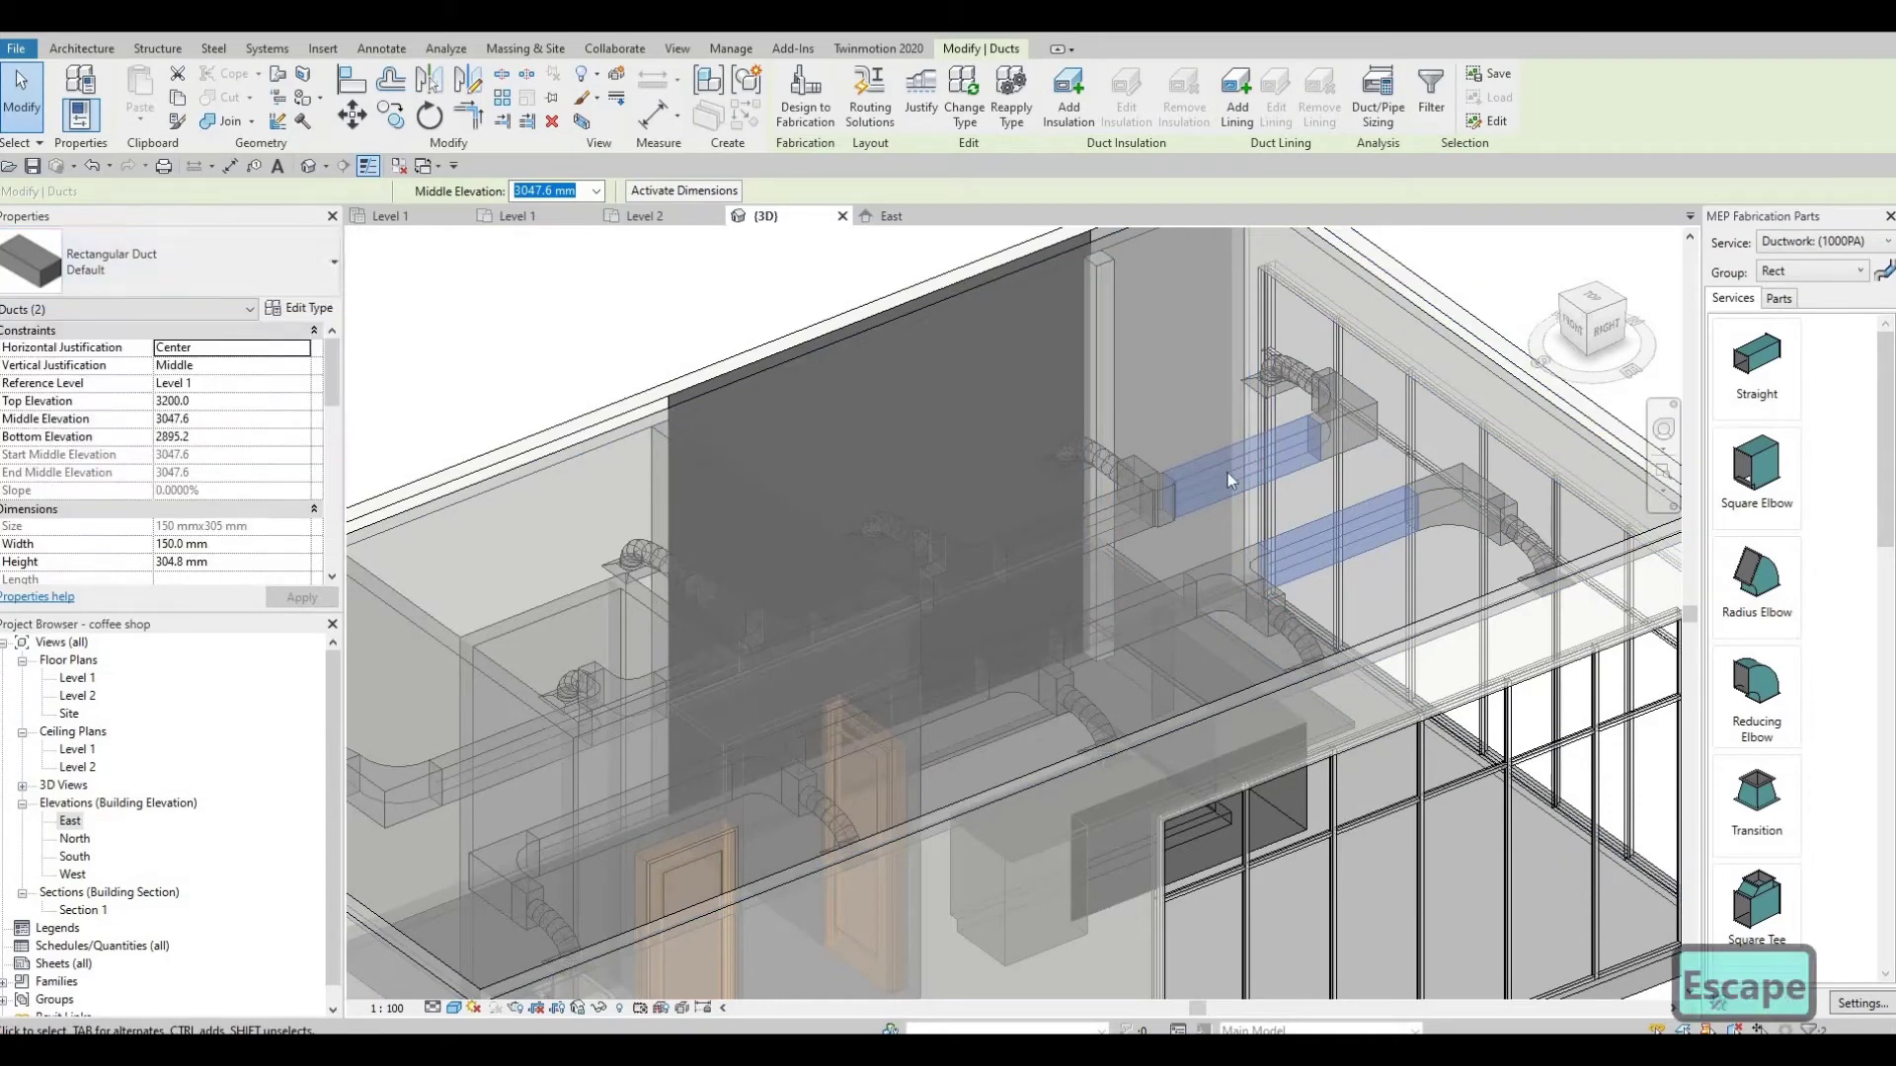
Step: Convert the rear main's last straight rectangular duct before its end elbow to fabrication using the Ductwork: (1000PA) service
{"action": "left_click", "coordinate": [1228, 474]}
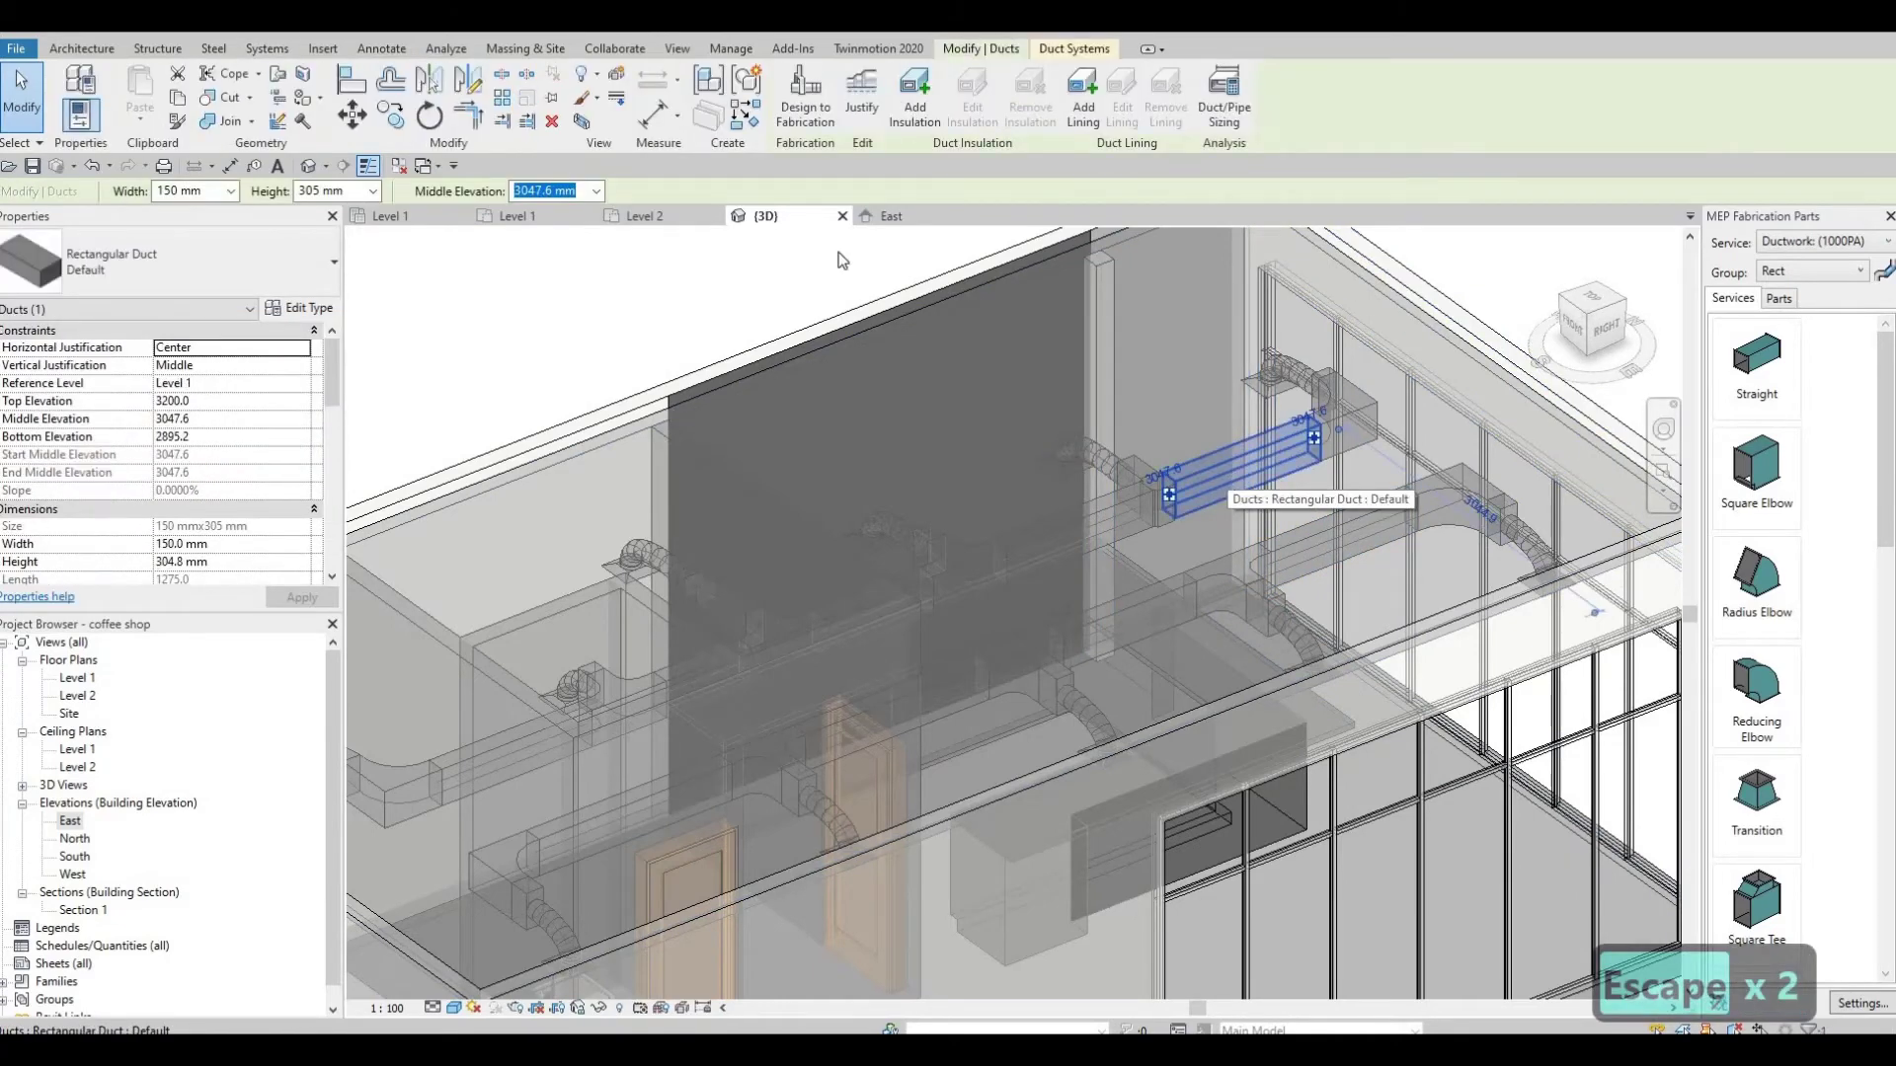
{"action": "left_click", "coordinate": [805, 99]}
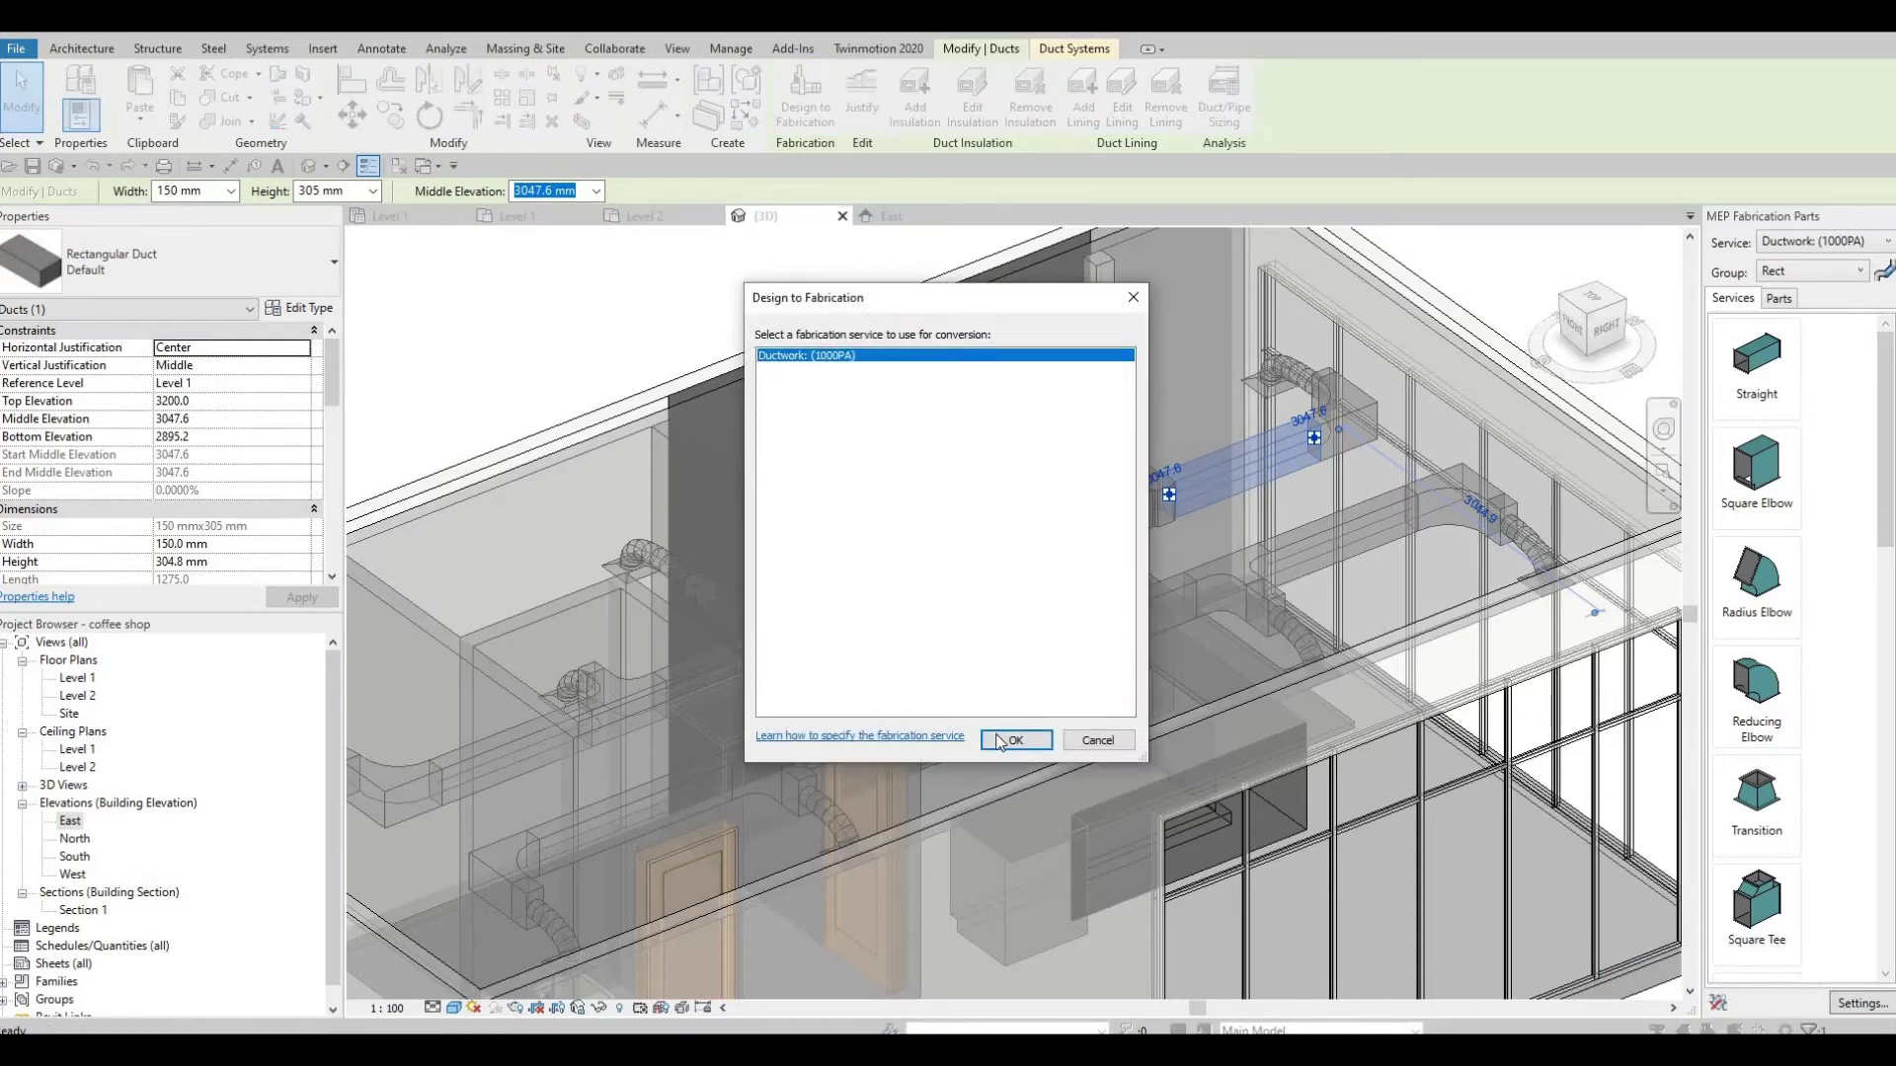
{"action": "left_click", "coordinate": [1014, 741]}
{"action": "key", "text": "Escape"}
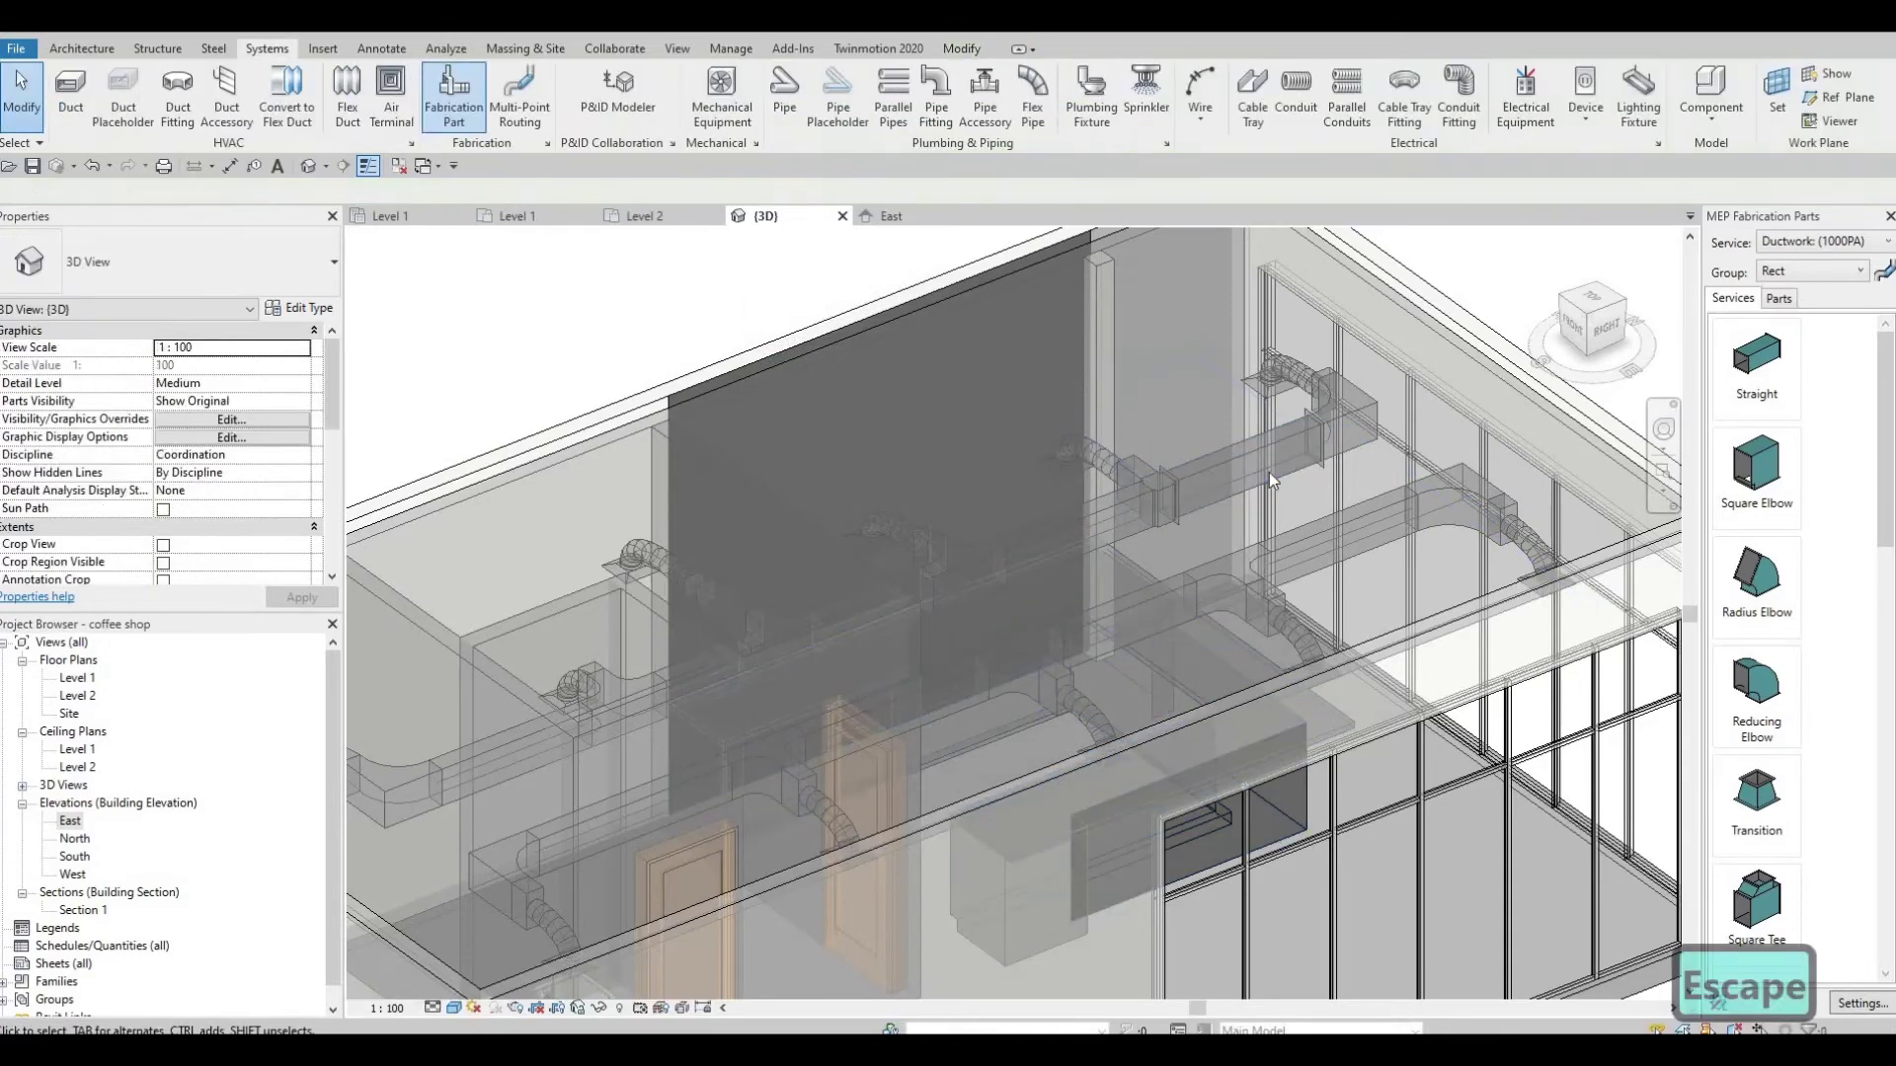
Step: Convert the rectangular elbow at the far end of the rear main to fabrication parts
{"action": "left_click", "coordinate": [1331, 572]}
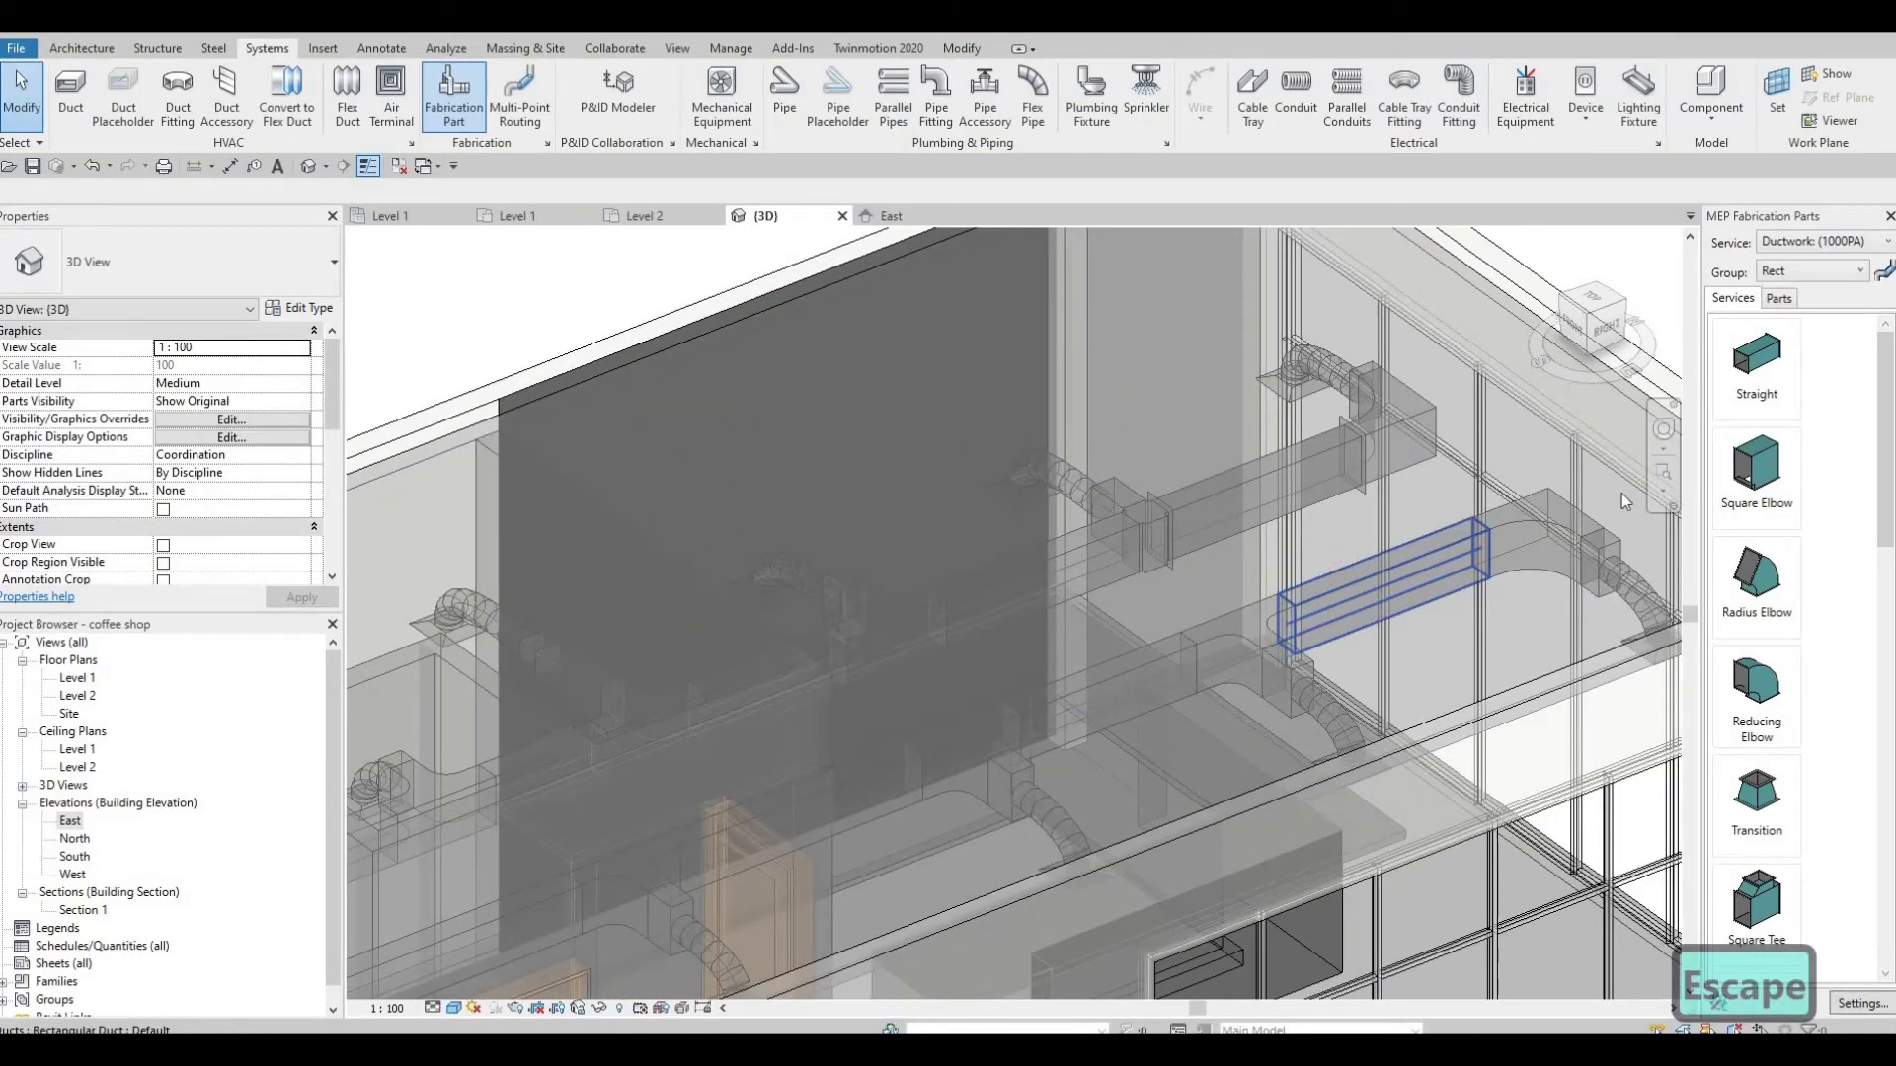
{"action": "middle_click_drag", "start_coordinate": [1621, 494], "coordinate": [1585, 516], "text": "shift"}
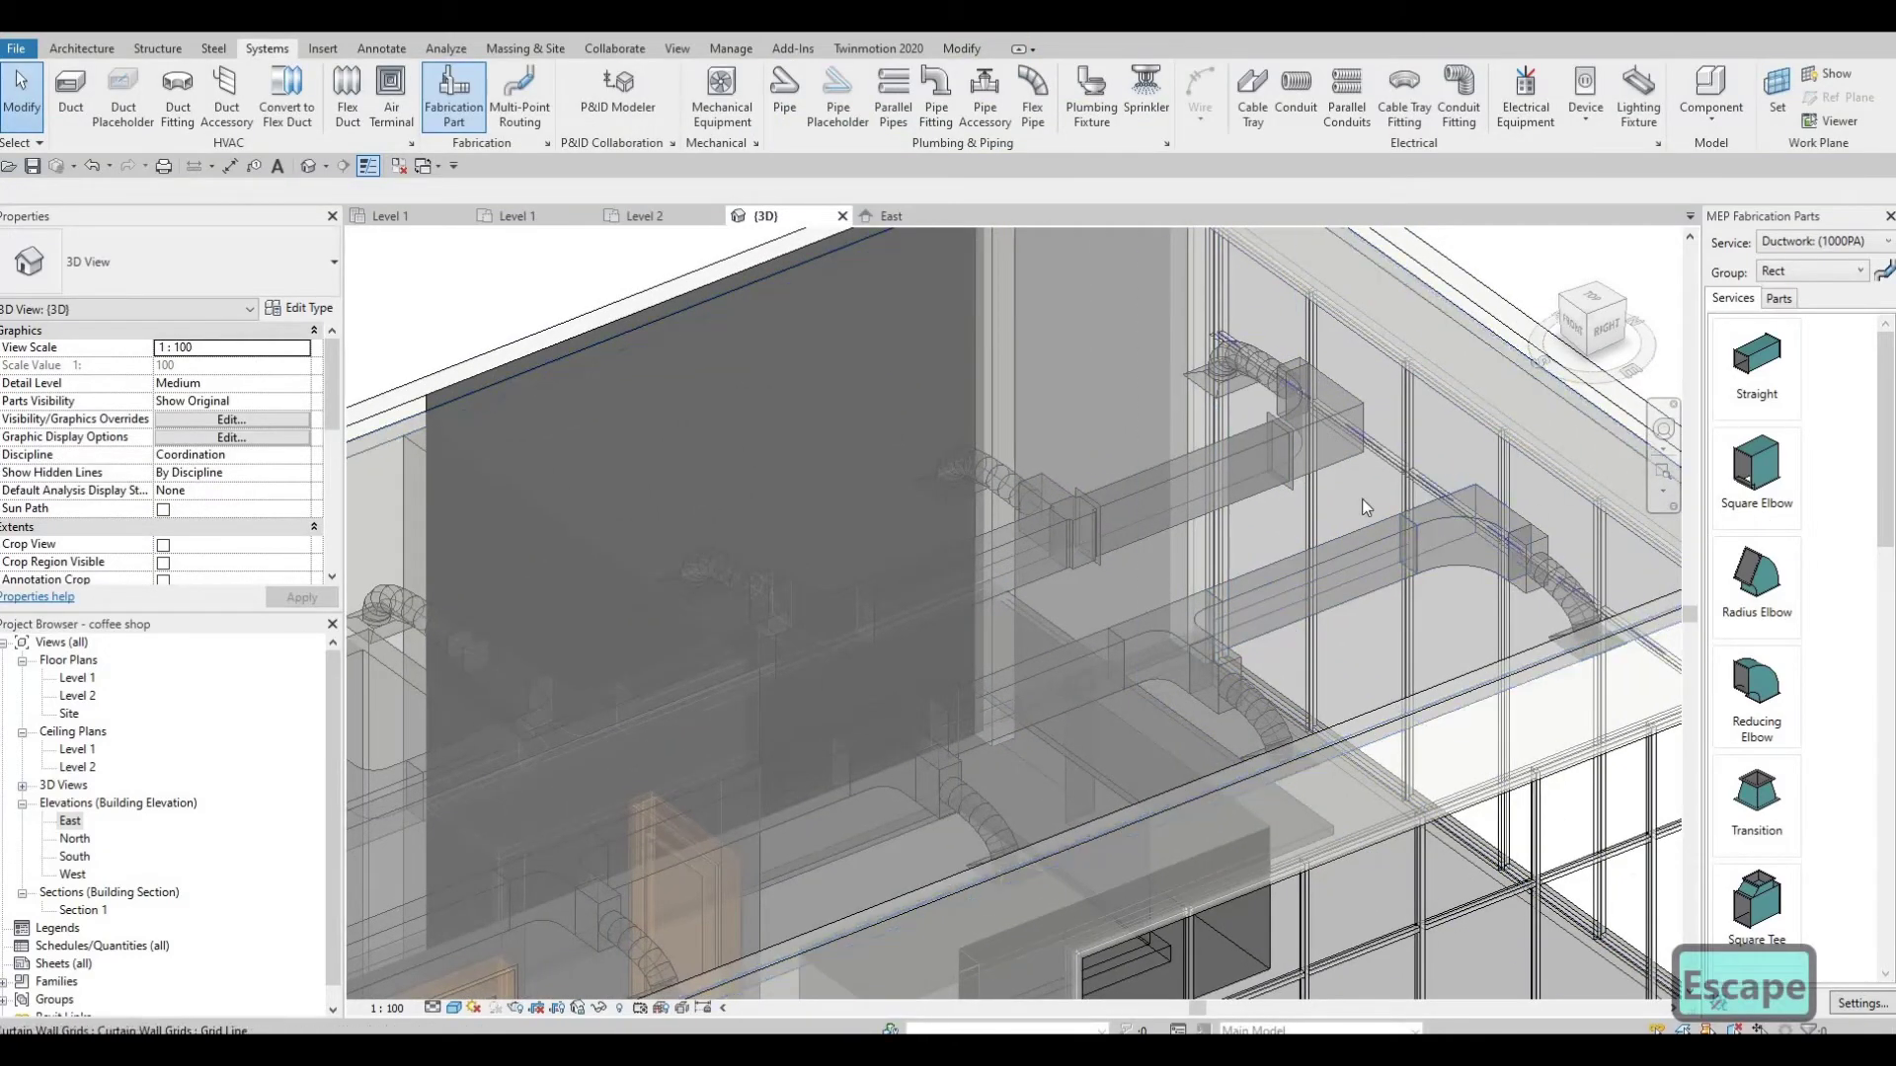
{"action": "scroll", "coordinate": [1361, 499], "scroll_direction": "up", "scroll_amount": 2}
{"action": "scroll", "coordinate": [1508, 345], "scroll_direction": "up", "scroll_amount": 2}
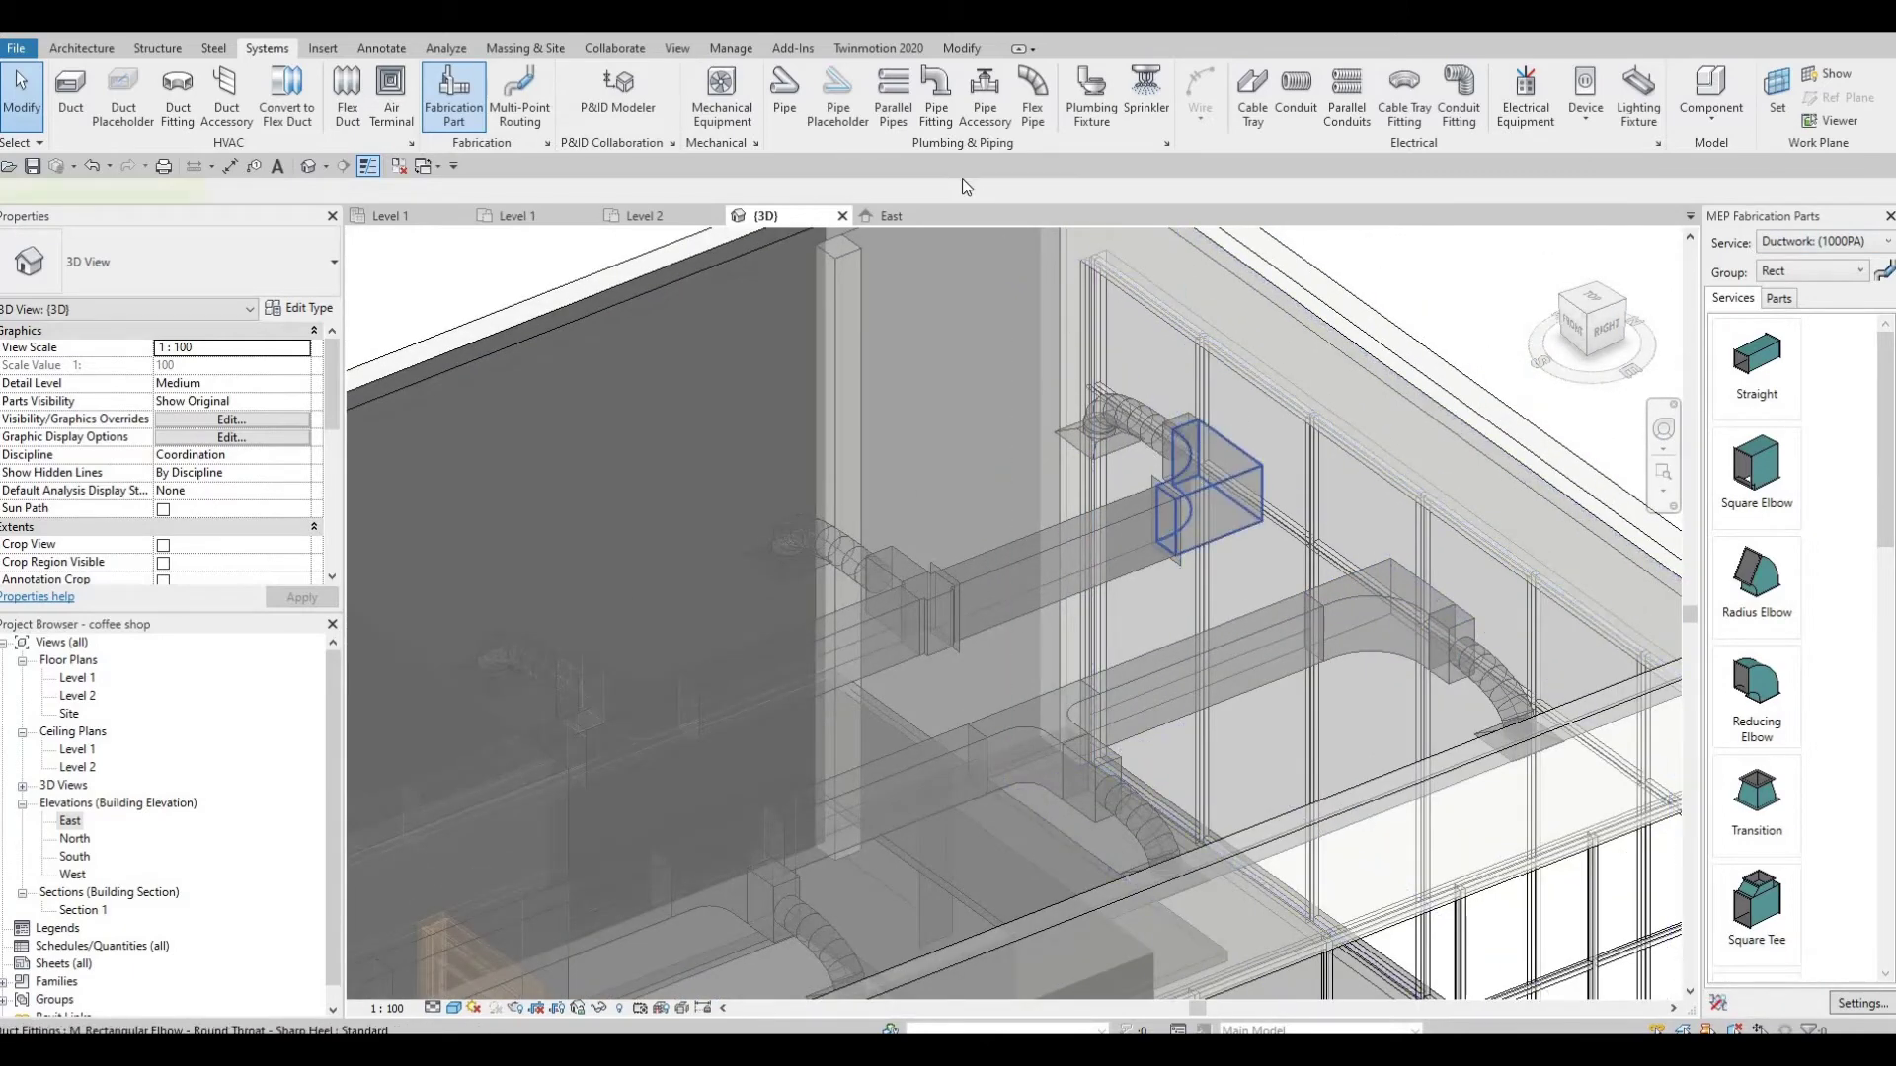
{"action": "left_click", "coordinate": [1212, 479]}
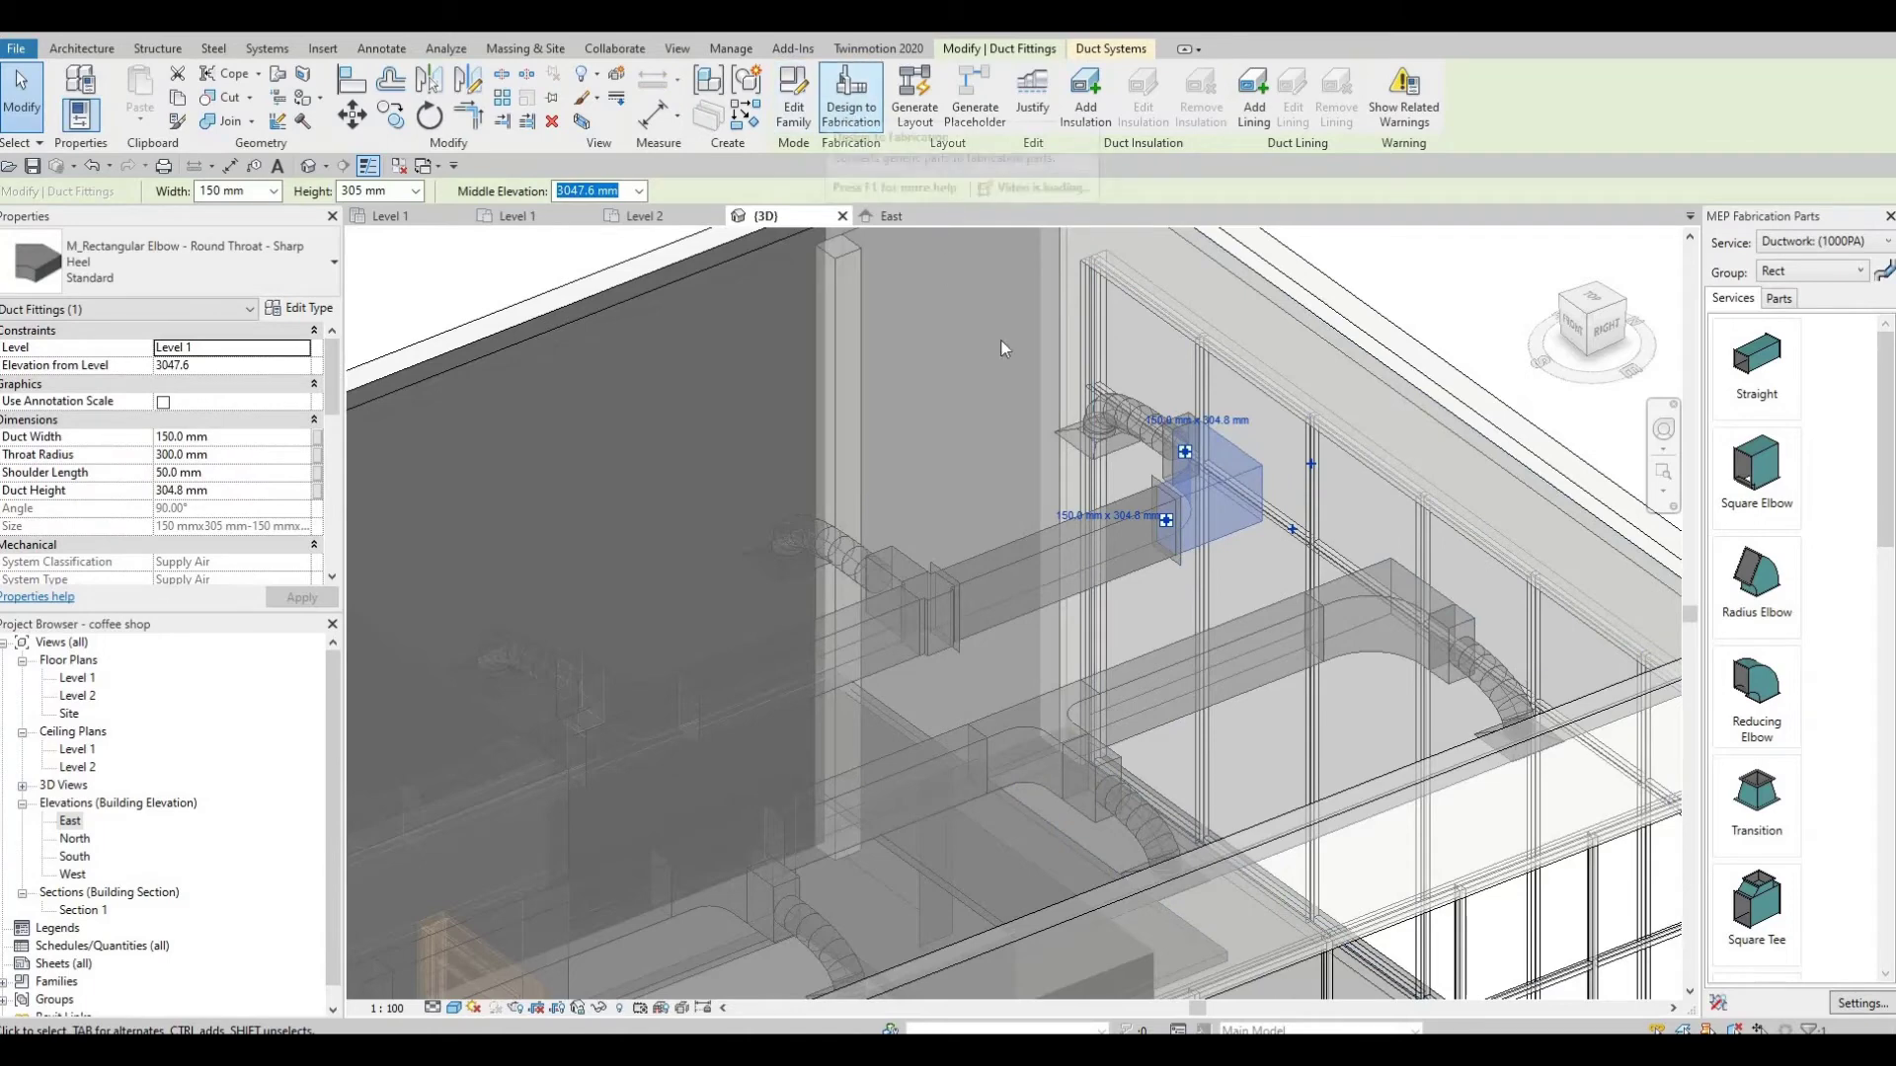
{"action": "key", "text": "Return"}
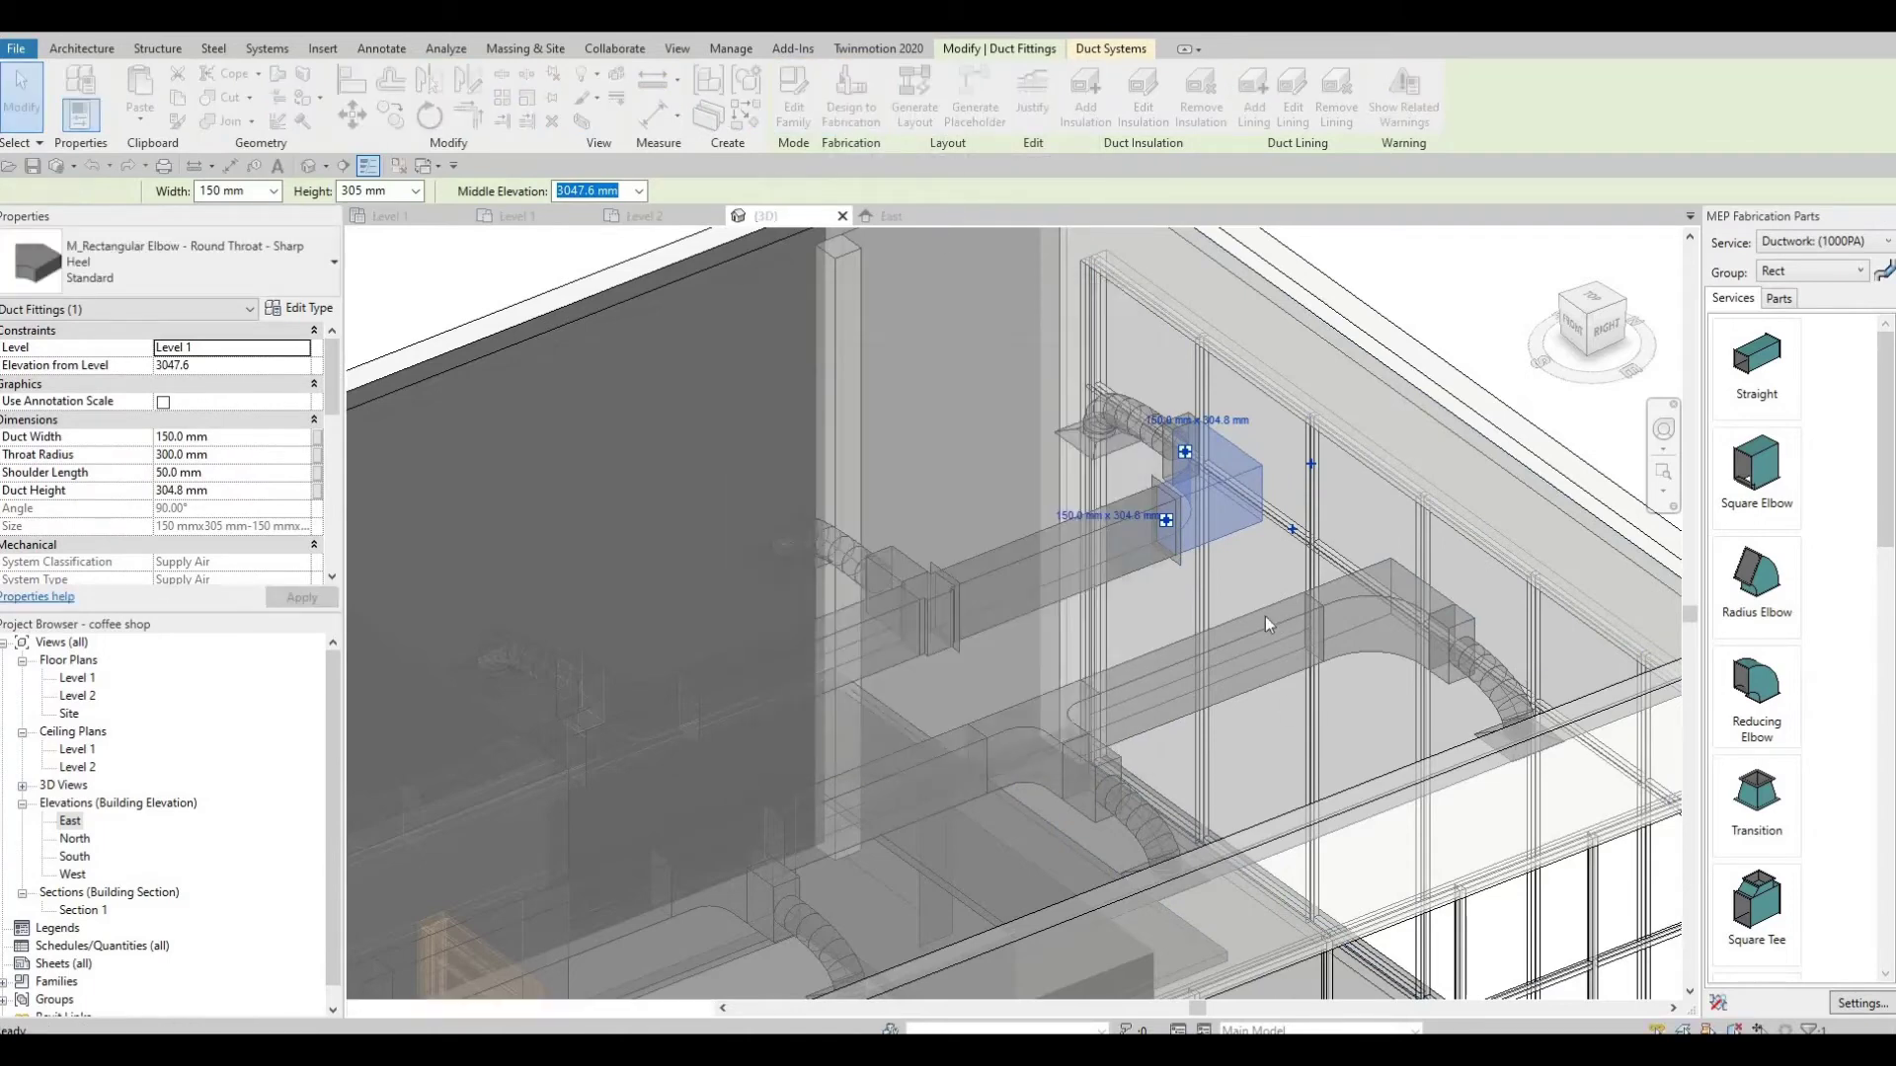
{"action": "key", "text": "Escape"}
{"action": "key", "text": "Escape"}
Step: Try to convert the flex duct beyond the rear main's end elbow to fabrication with the Ductwork: (1000PA) service
{"action": "scroll", "coordinate": [596, 552], "scroll_direction": "up", "scroll_amount": 3}
{"action": "middle_click_drag", "start_coordinate": [596, 553], "coordinate": [672, 551], "text": "shift"}
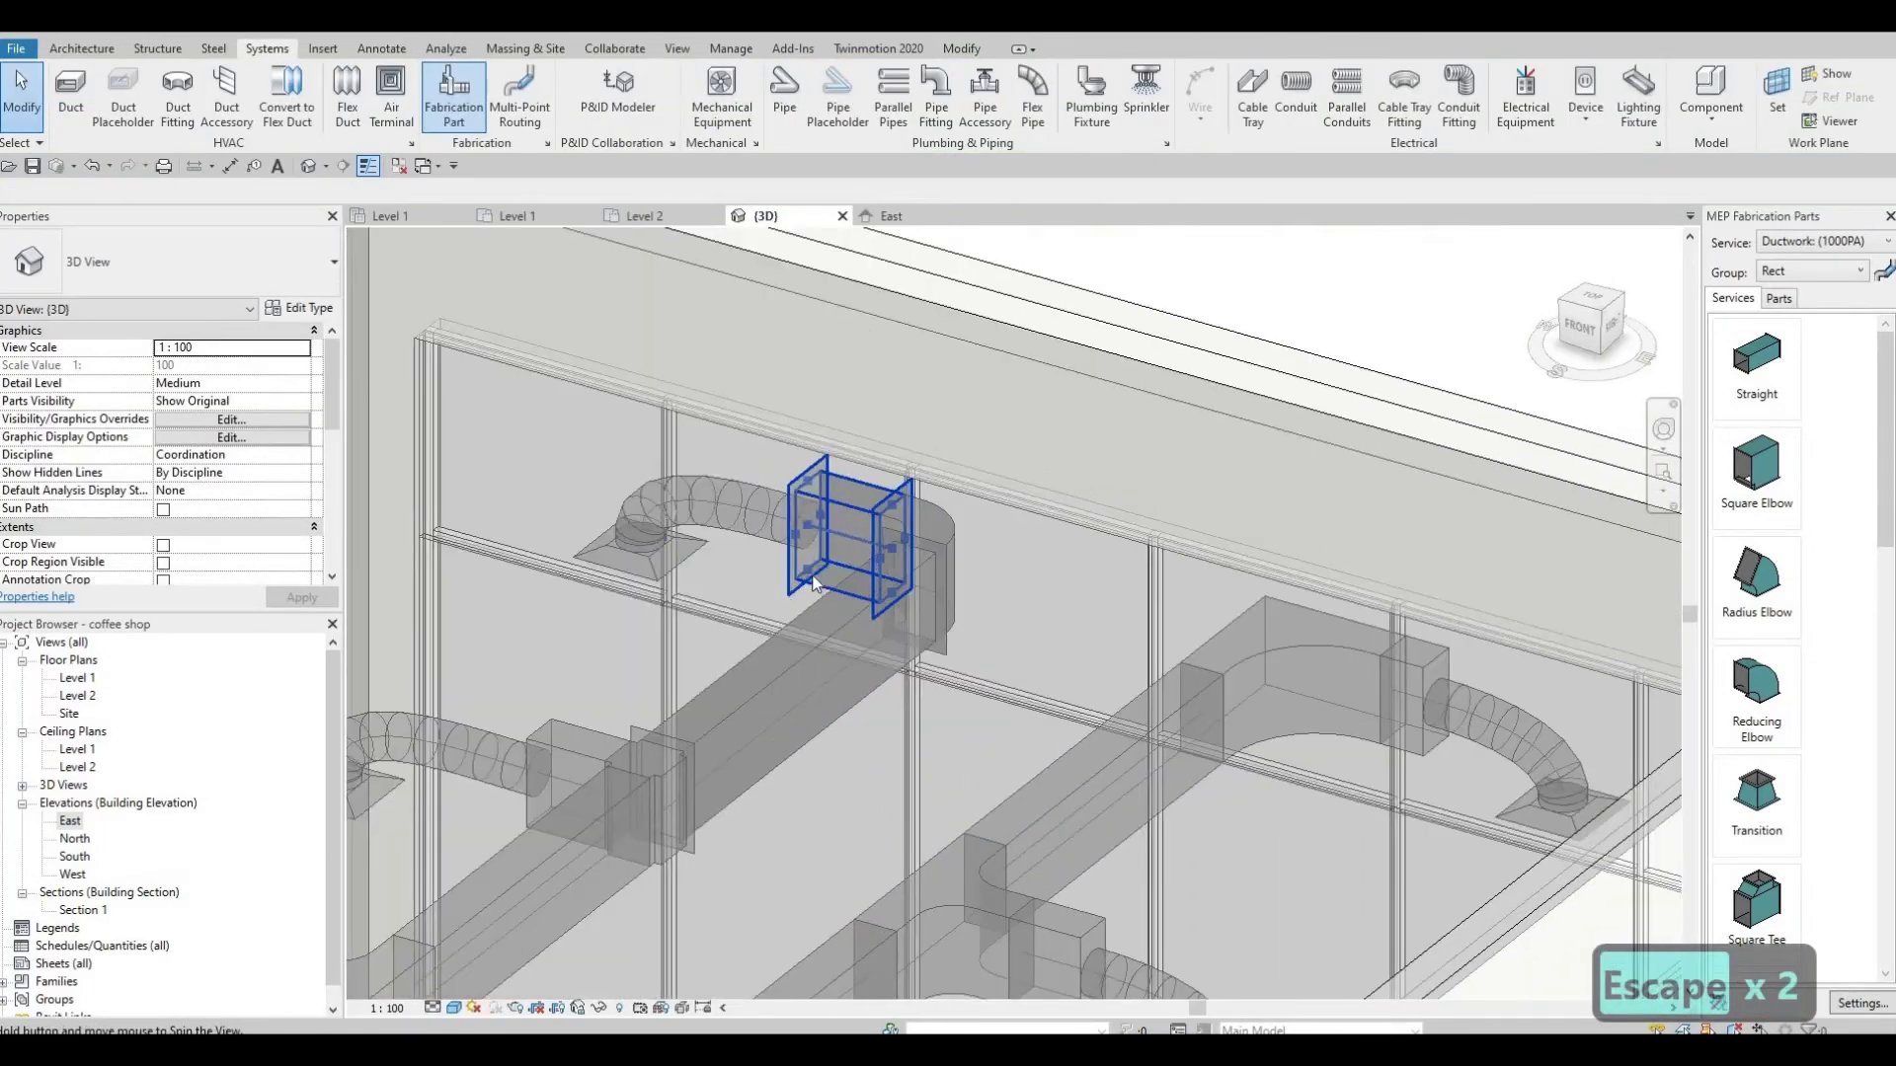
{"action": "scroll", "coordinate": [651, 549], "scroll_direction": "up", "scroll_amount": 2}
{"action": "scroll", "coordinate": [1052, 497], "scroll_direction": "down", "scroll_amount": 2}
{"action": "middle_click_drag", "start_coordinate": [1053, 498], "coordinate": [910, 430], "text": "shift"}
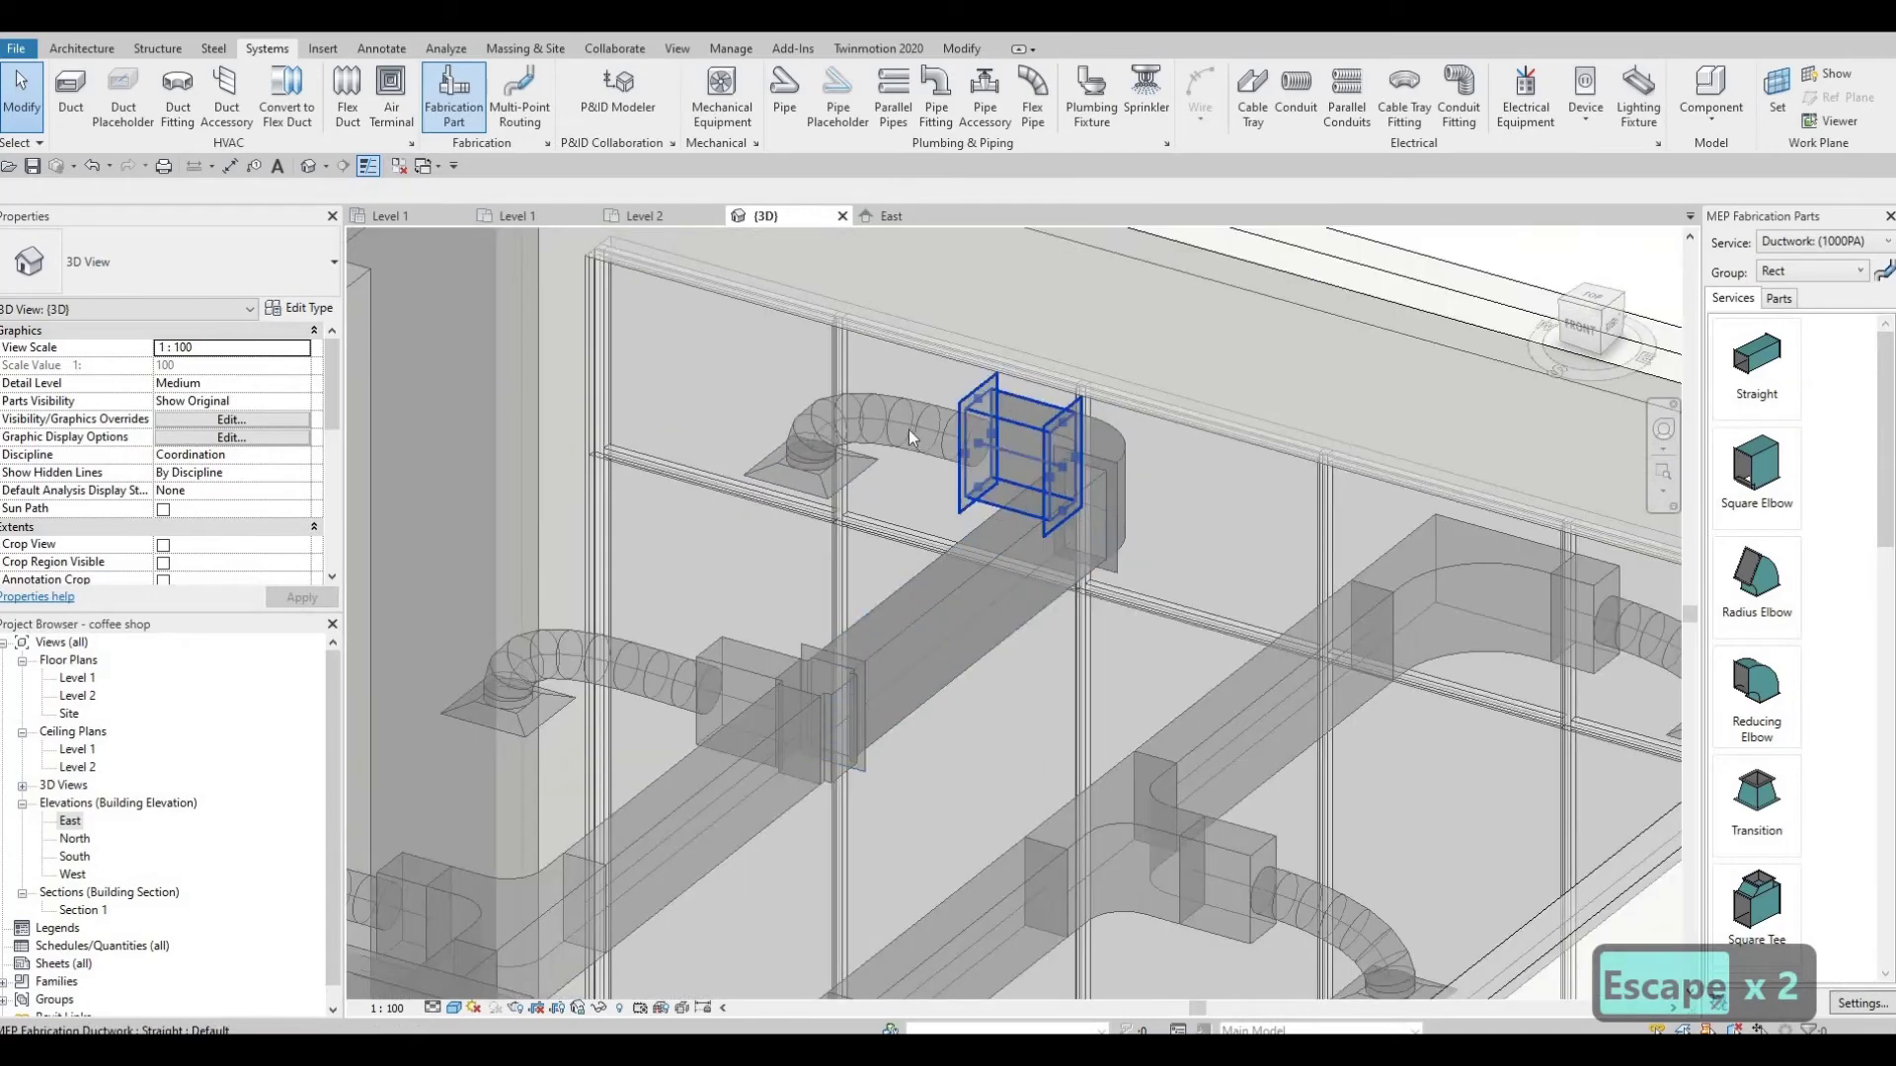
{"action": "left_click", "coordinate": [908, 431]}
{"action": "left_click", "coordinate": [802, 120]}
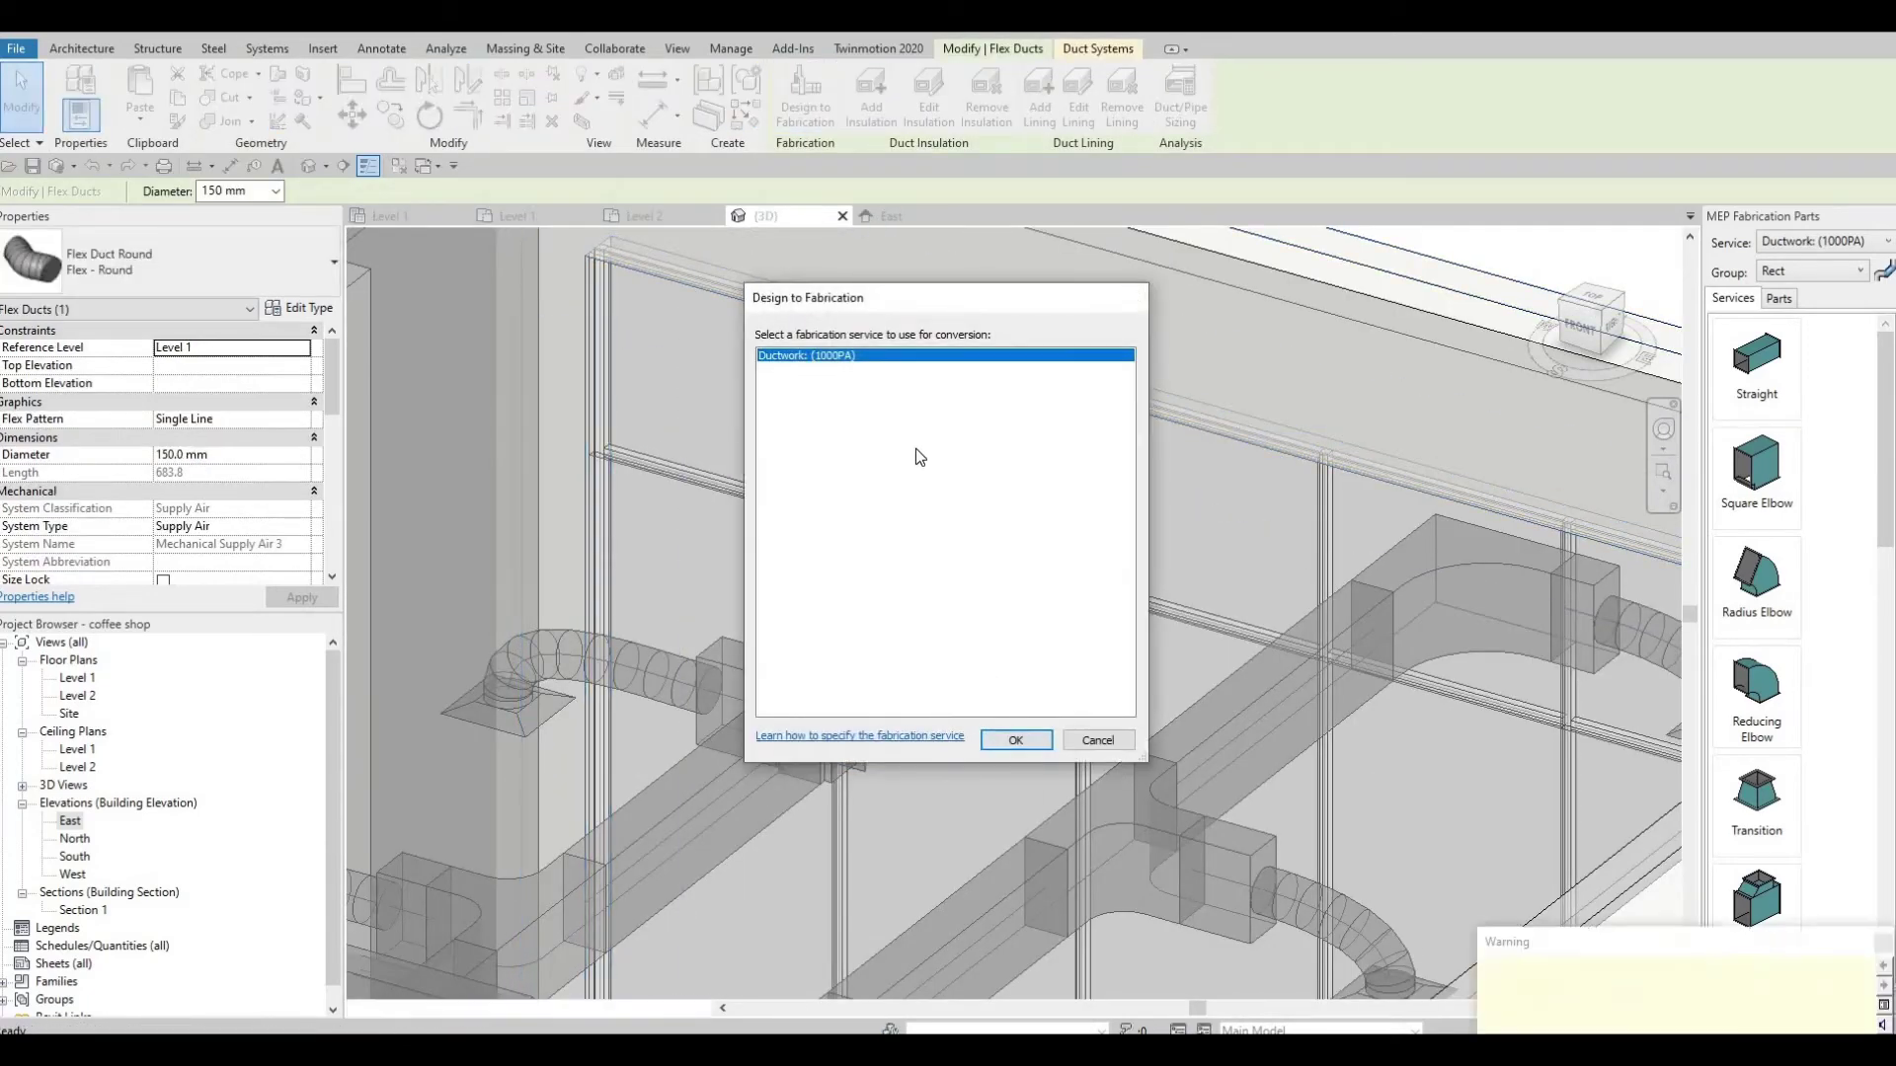
{"action": "scroll", "coordinate": [1065, 474], "scroll_direction": "down", "scroll_amount": 3}
{"action": "key", "text": "Escape"}
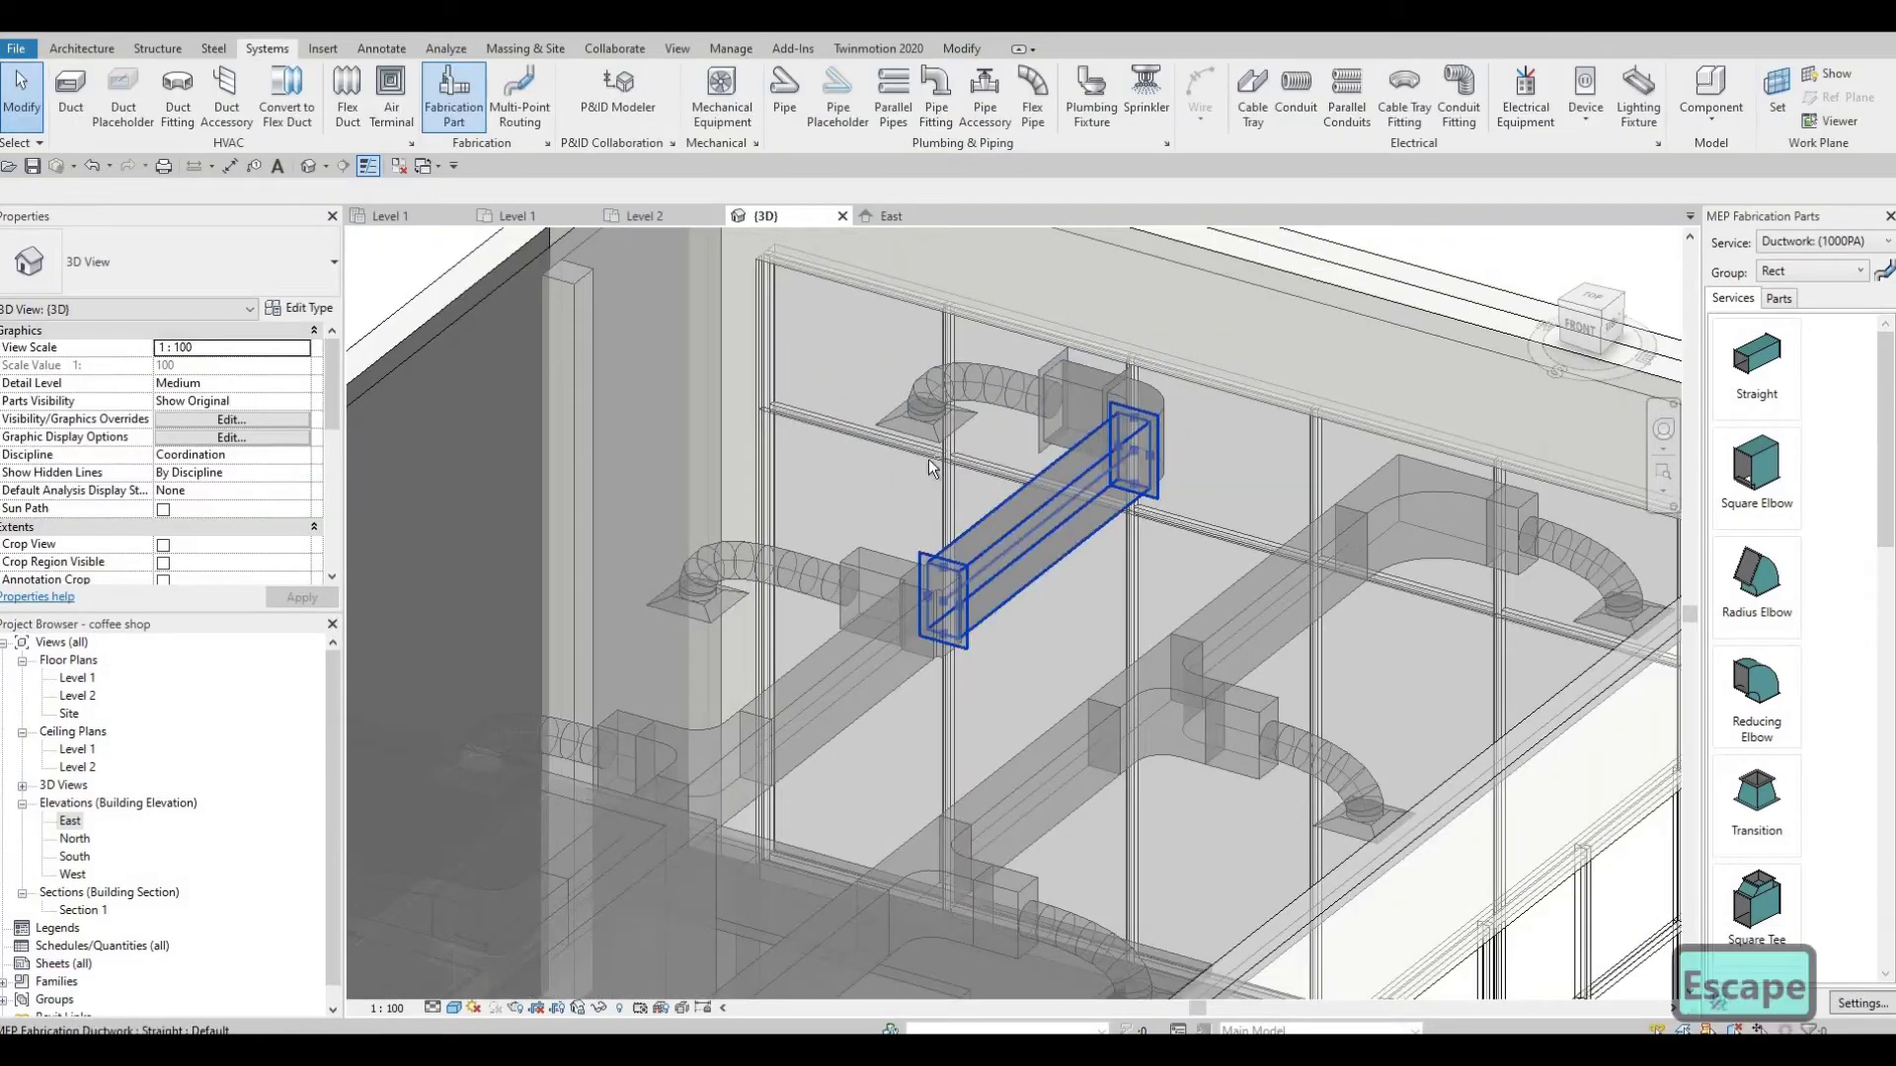
Step: Try to shorten the straight fabrication duct between the rear main's end elbow and its flex duct, and undo the change
{"action": "middle_click_drag", "start_coordinate": [796, 634], "coordinate": [755, 517], "text": "shift"}
{"action": "left_click_drag", "start_coordinate": [642, 598], "coordinate": [762, 636]}
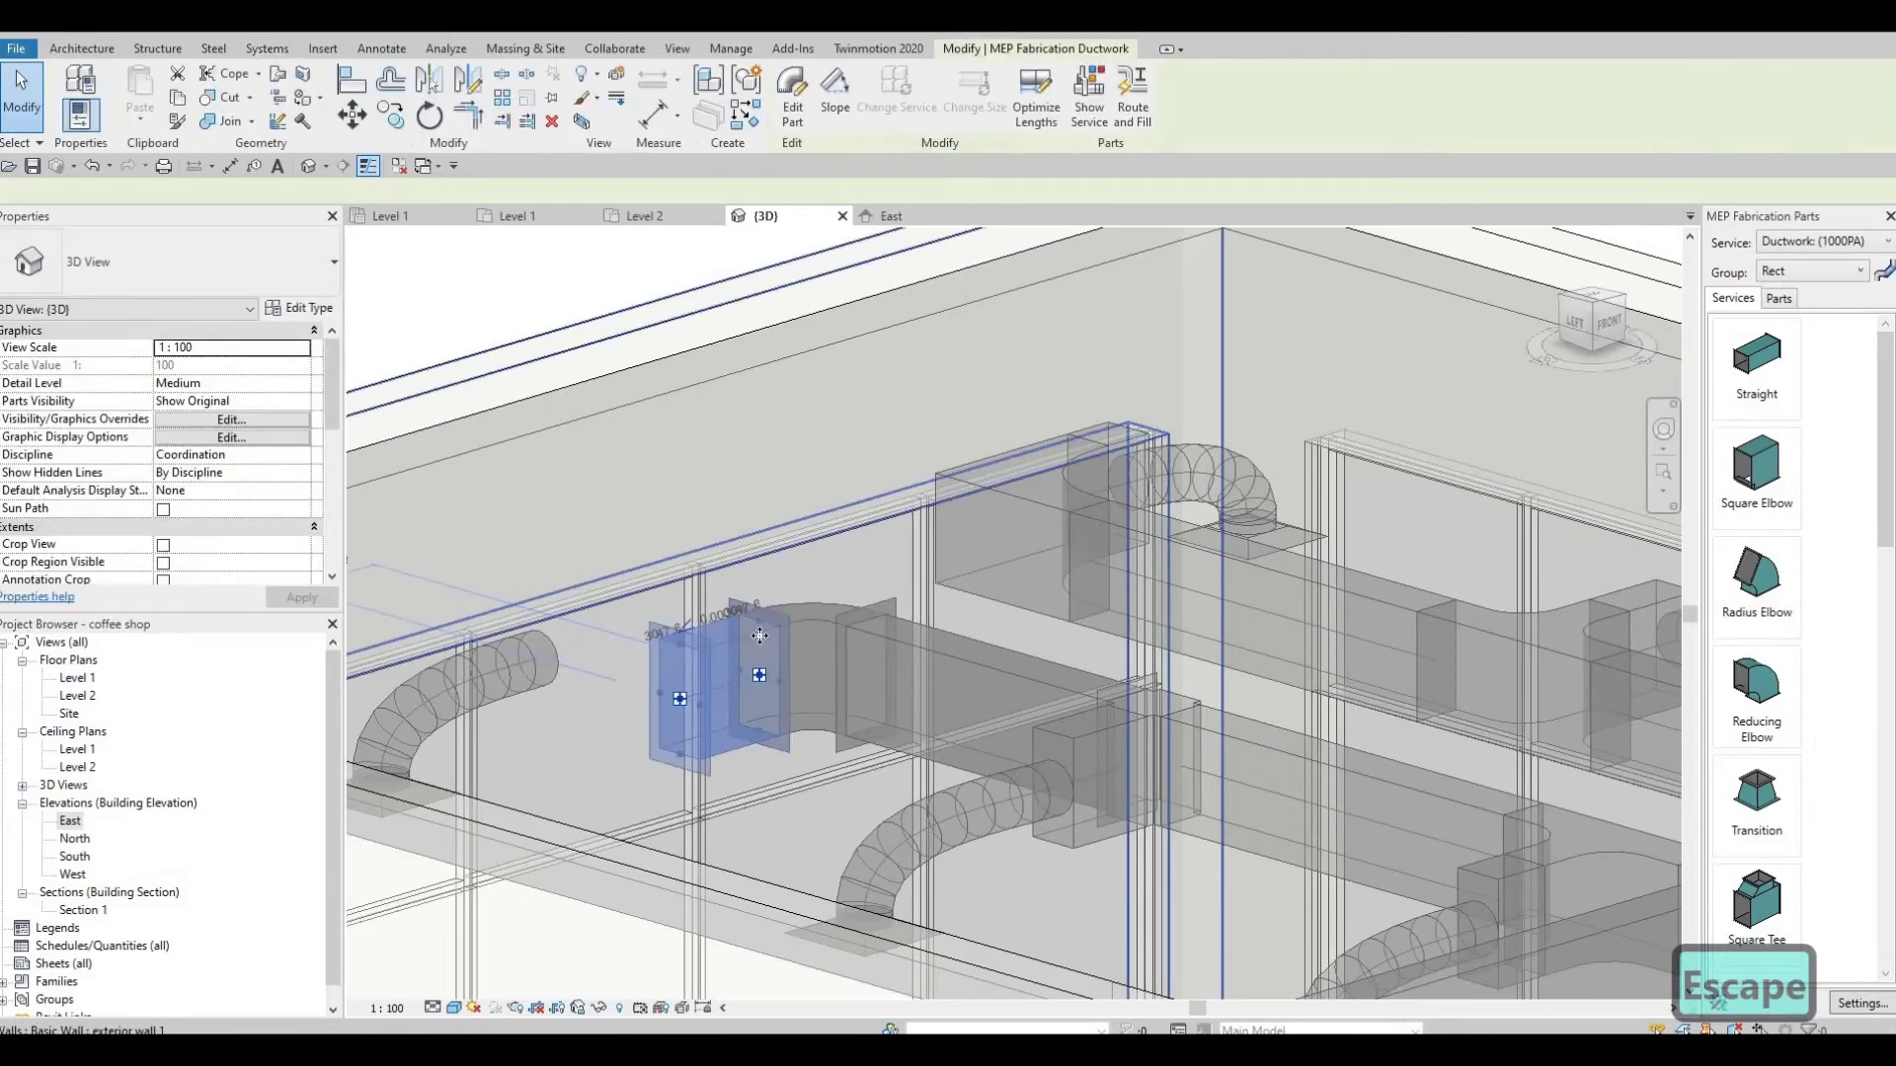
{"action": "key", "text": "ctrl+z"}
{"action": "middle_click_drag", "start_coordinate": [773, 661], "coordinate": [1056, 581]}
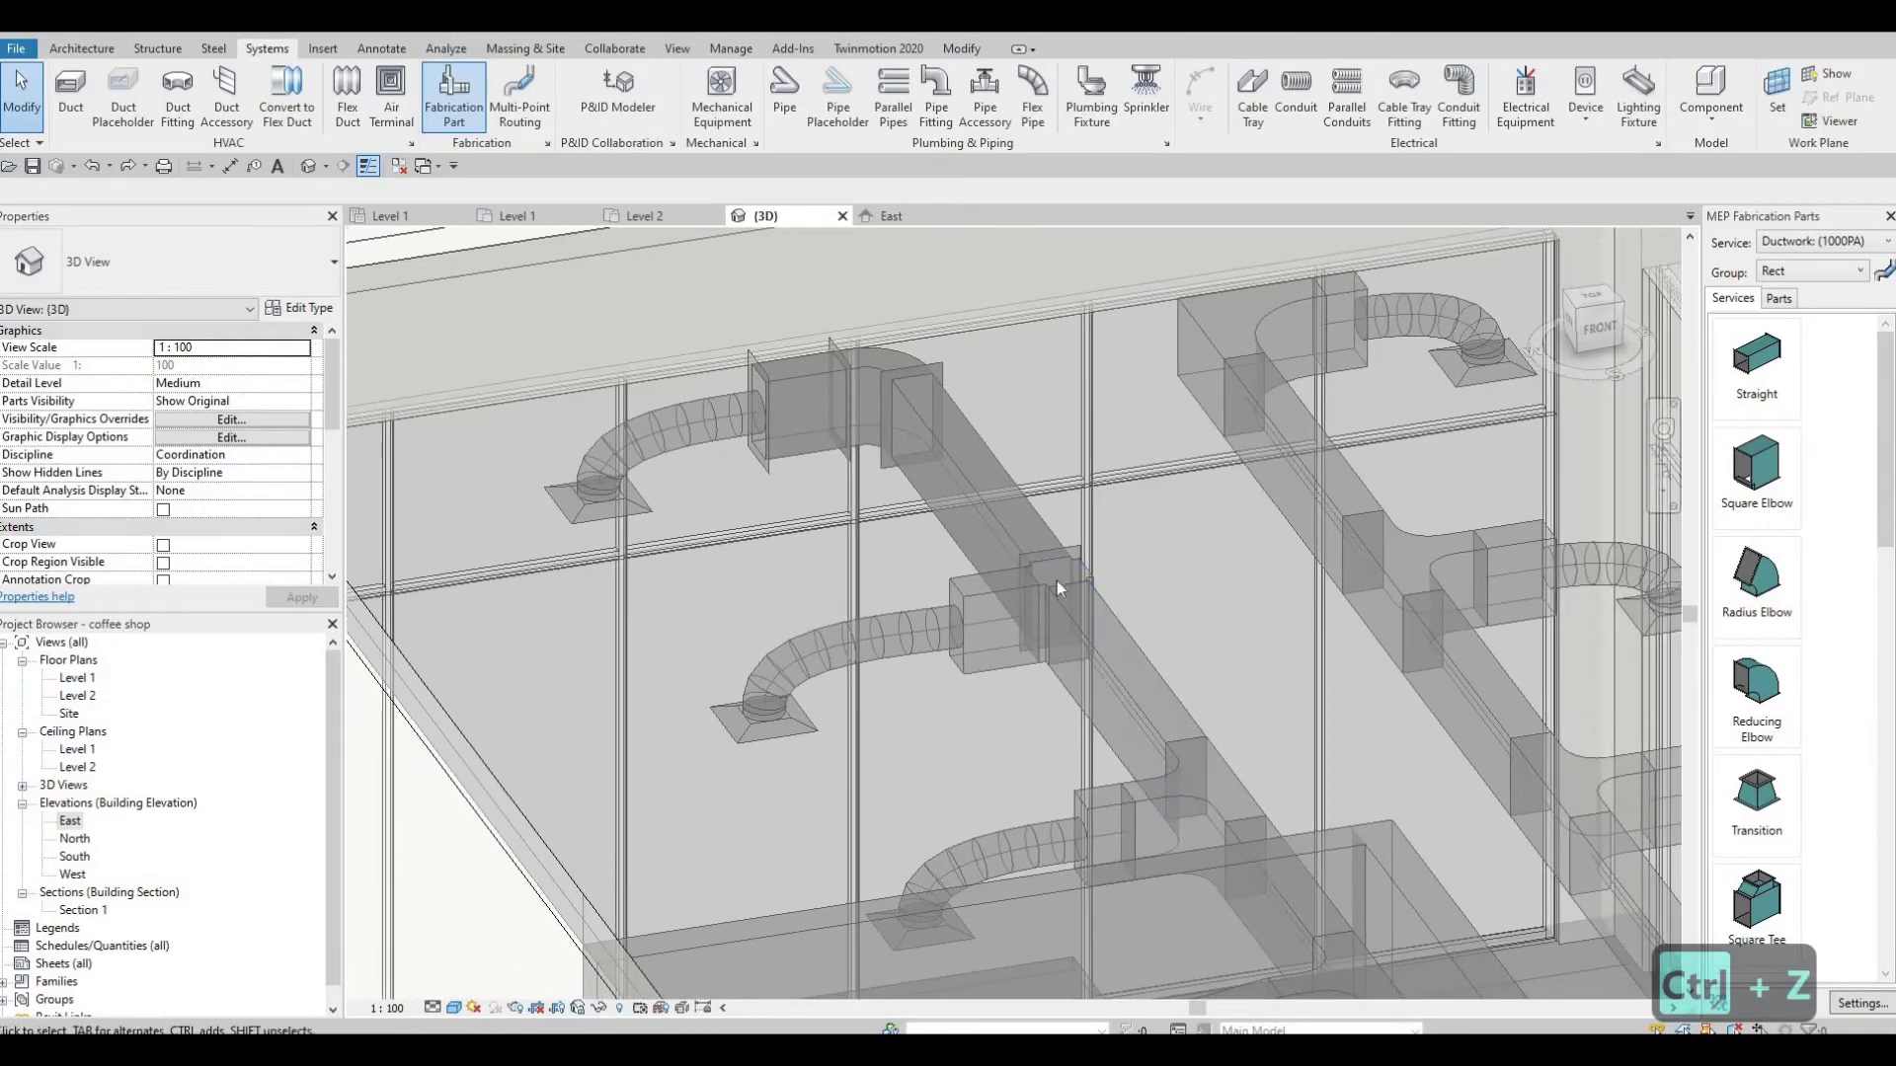
Step: Set the main primary depth of the straight fabrication duct between the rear main's end elbow and its flex duct to 150 mm
{"action": "scroll", "coordinate": [894, 516], "scroll_direction": "down", "scroll_amount": 4}
{"action": "scroll", "coordinate": [851, 525], "scroll_direction": "up", "scroll_amount": 3}
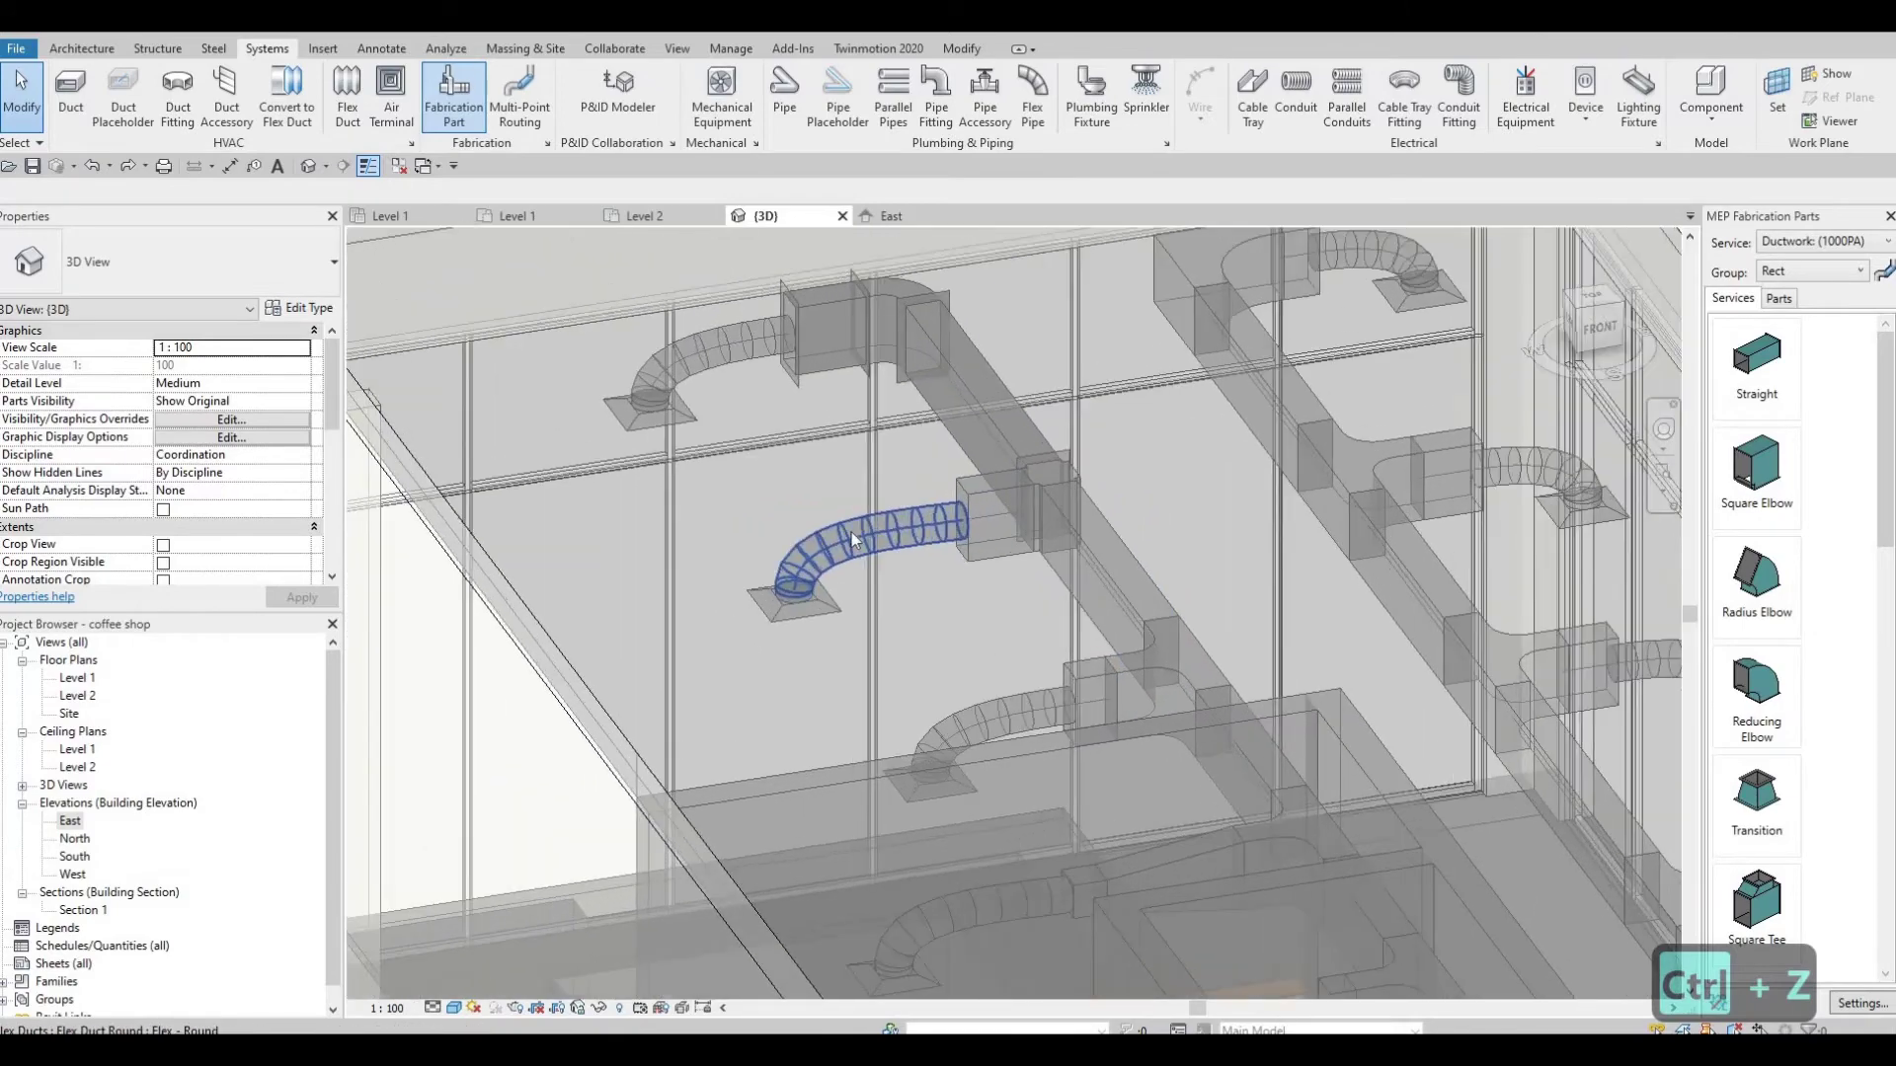
{"action": "left_click", "coordinate": [800, 330]}
{"action": "middle_click_drag", "start_coordinate": [775, 500], "coordinate": [780, 501]}
{"action": "scroll", "coordinate": [790, 484], "scroll_direction": "up", "scroll_amount": 2}
{"action": "key", "text": "Escape"}
{"action": "left_click", "coordinate": [789, 484]}
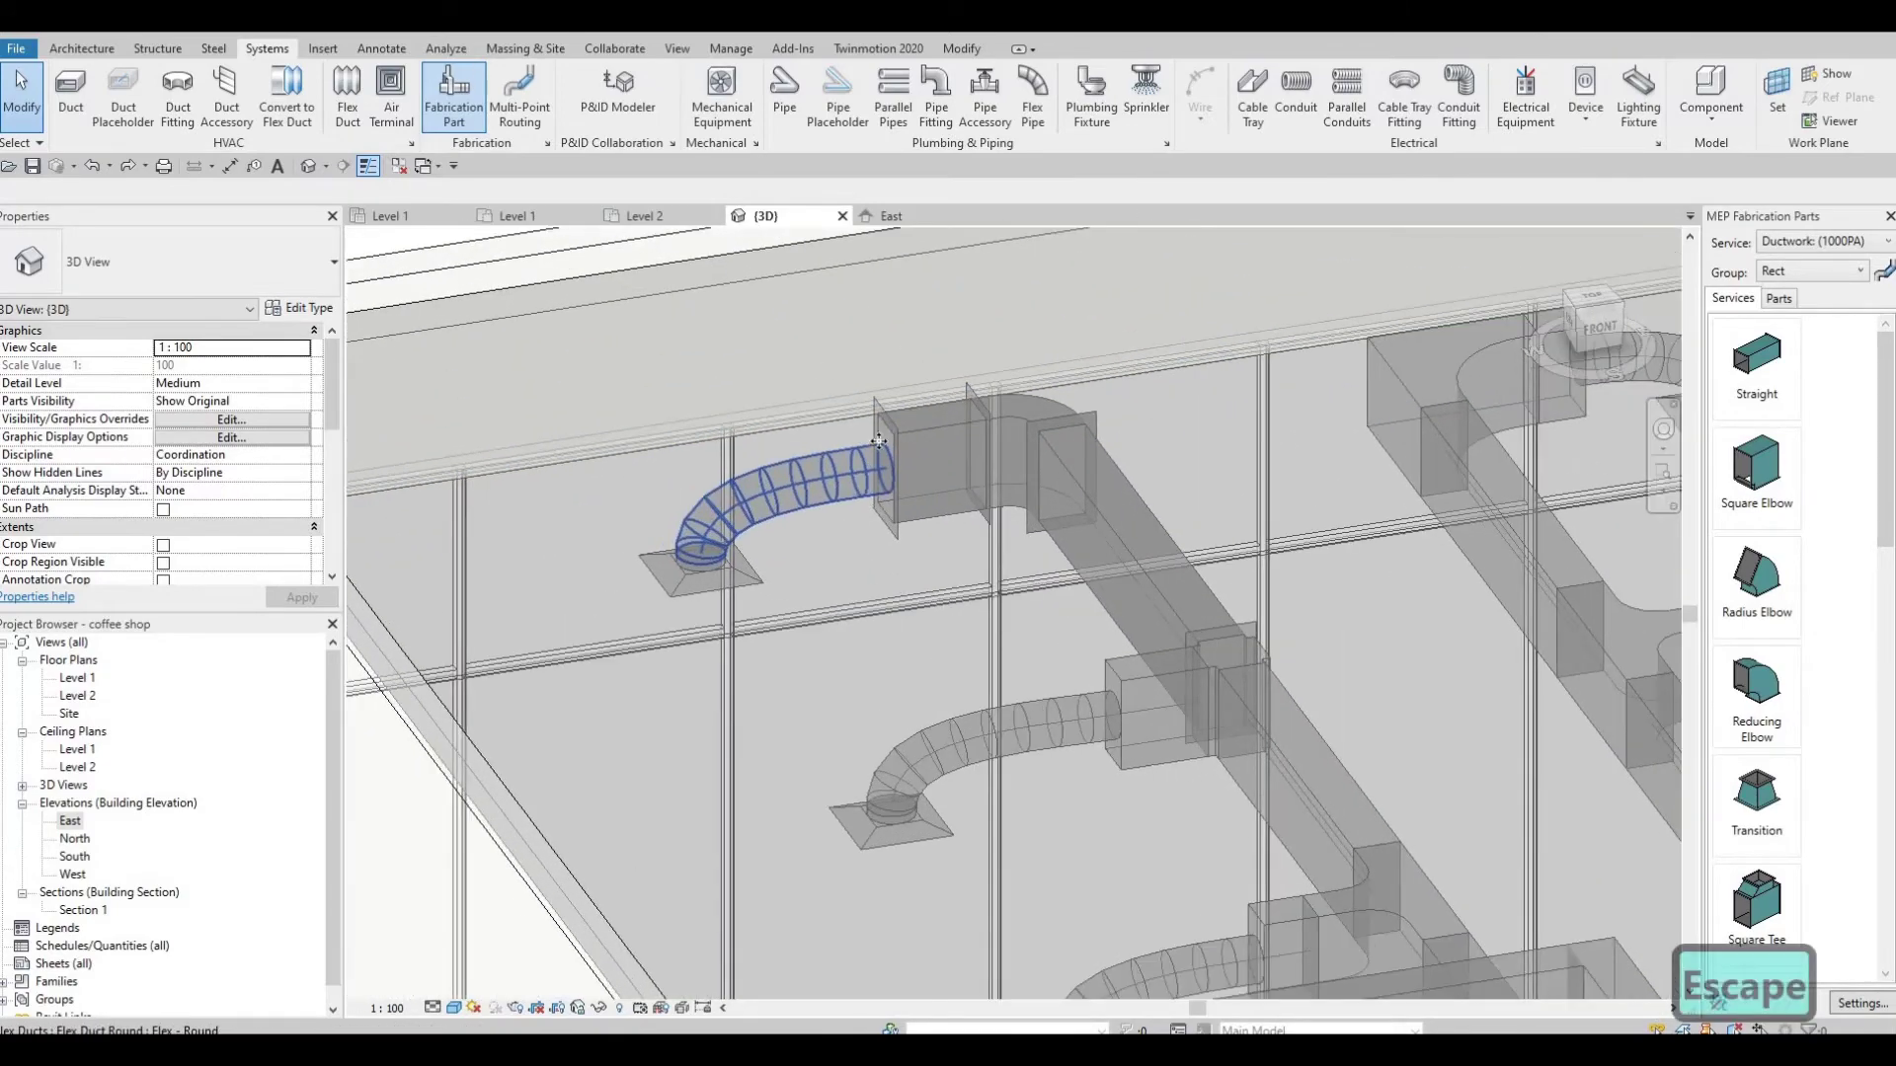
{"action": "key", "text": "Escape"}
{"action": "scroll", "coordinate": [920, 417], "scroll_direction": "up", "scroll_amount": 2}
{"action": "left_click", "coordinate": [918, 424]}
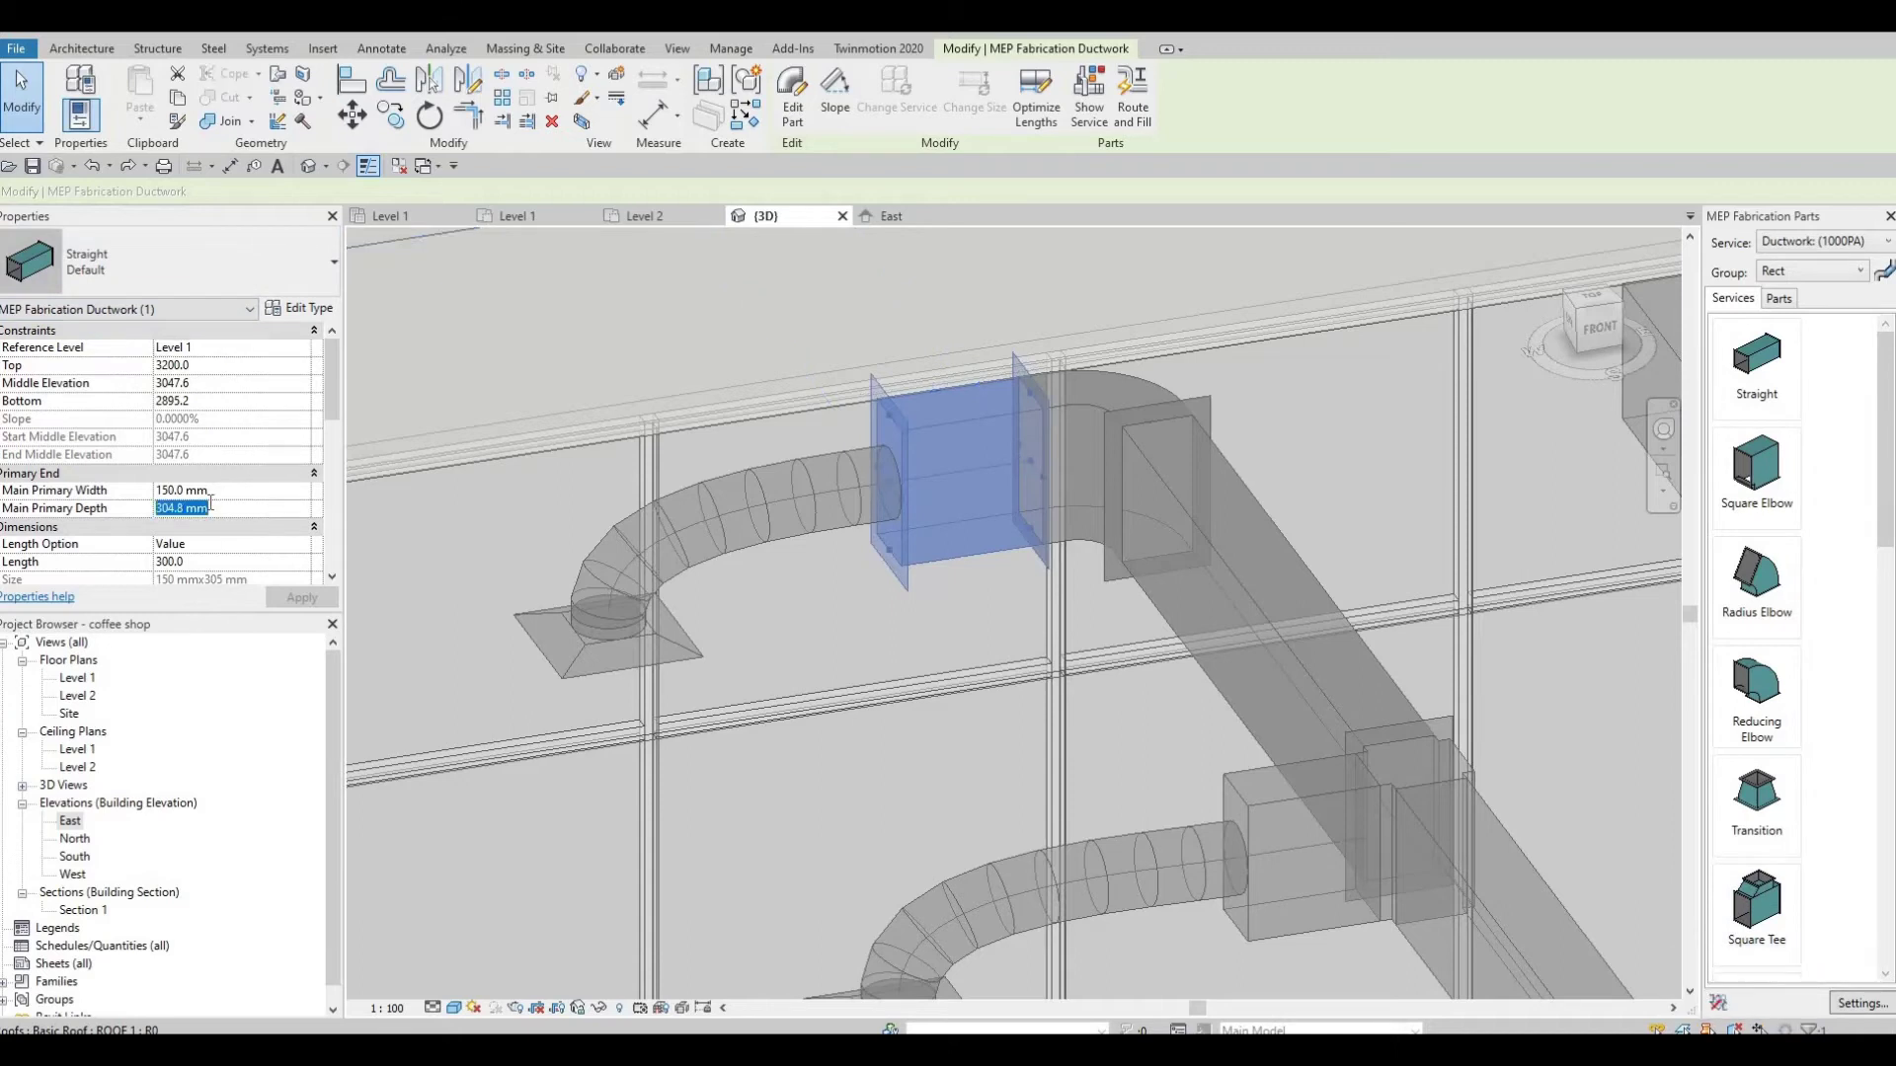
{"action": "type", "text": "150"}
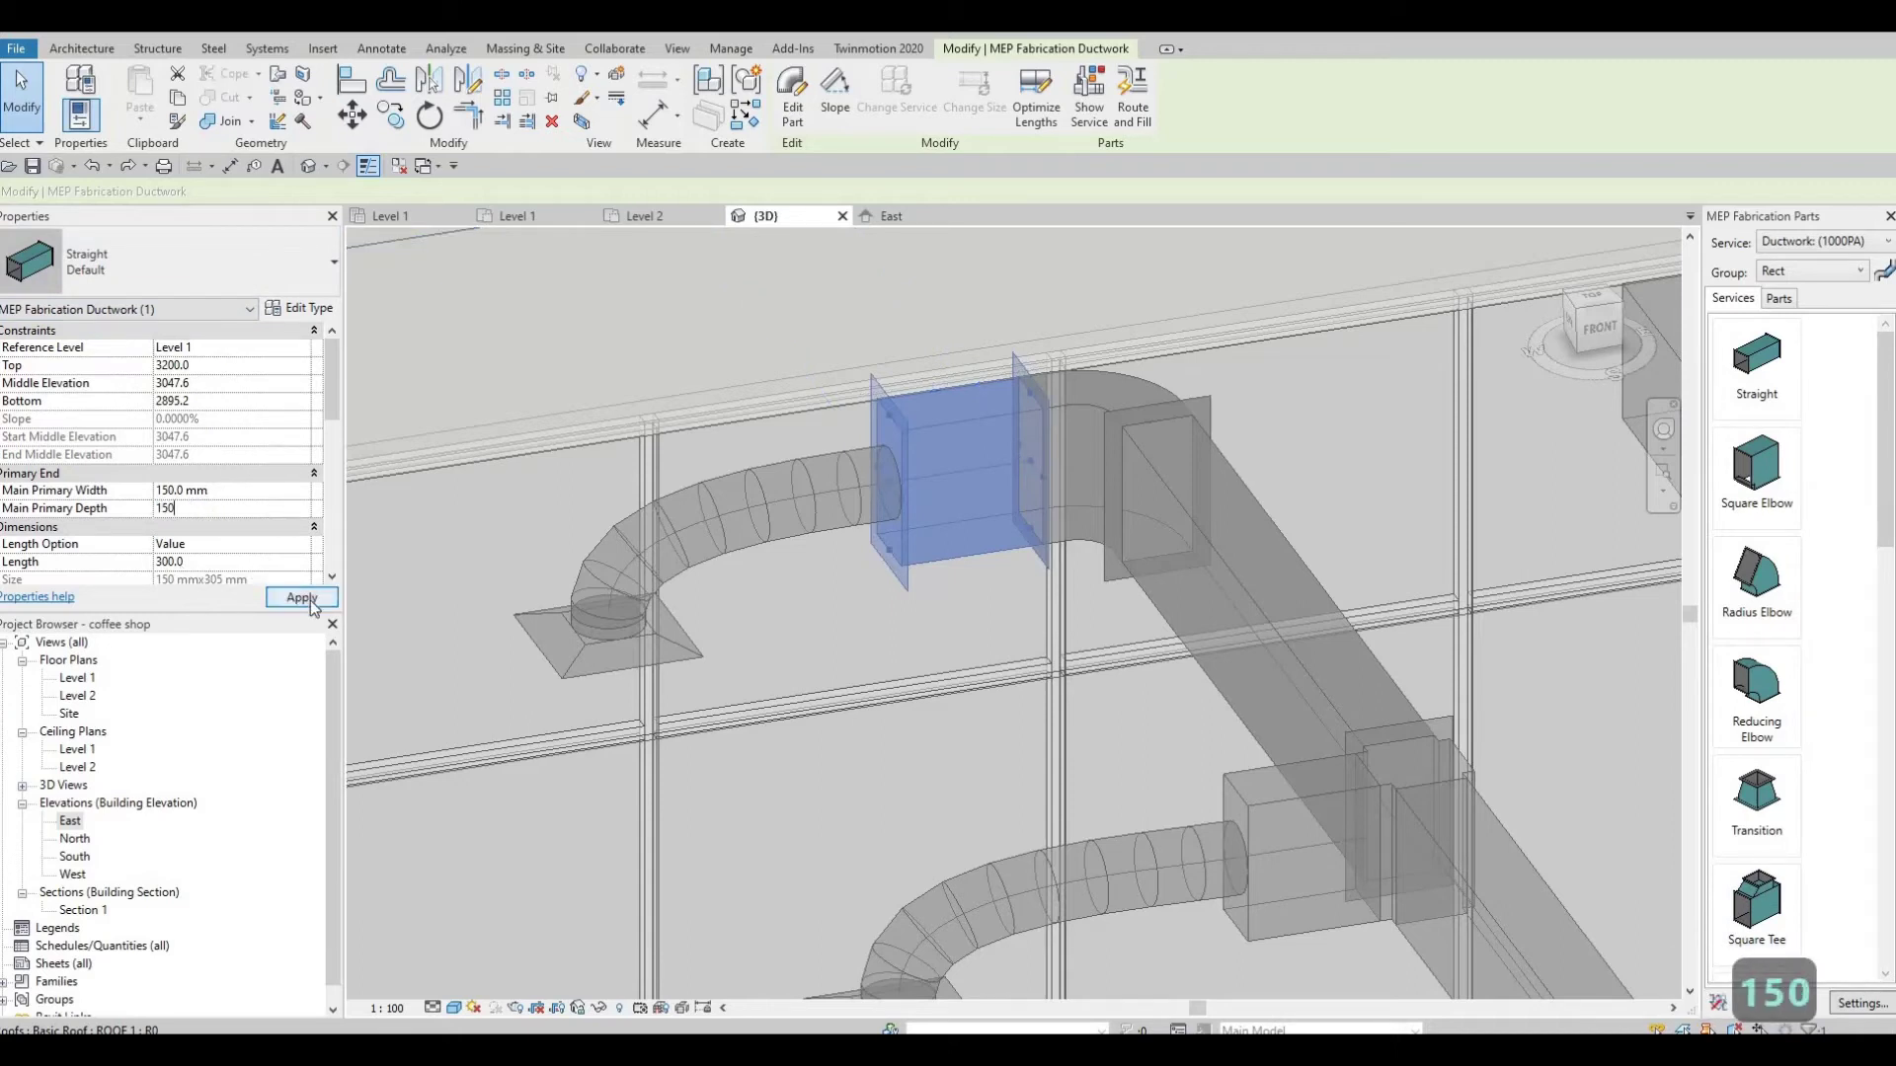
{"action": "left_click", "coordinate": [308, 599]}
{"action": "key", "text": "Escape"}
{"action": "scroll", "coordinate": [888, 494], "scroll_direction": "up", "scroll_amount": 5}
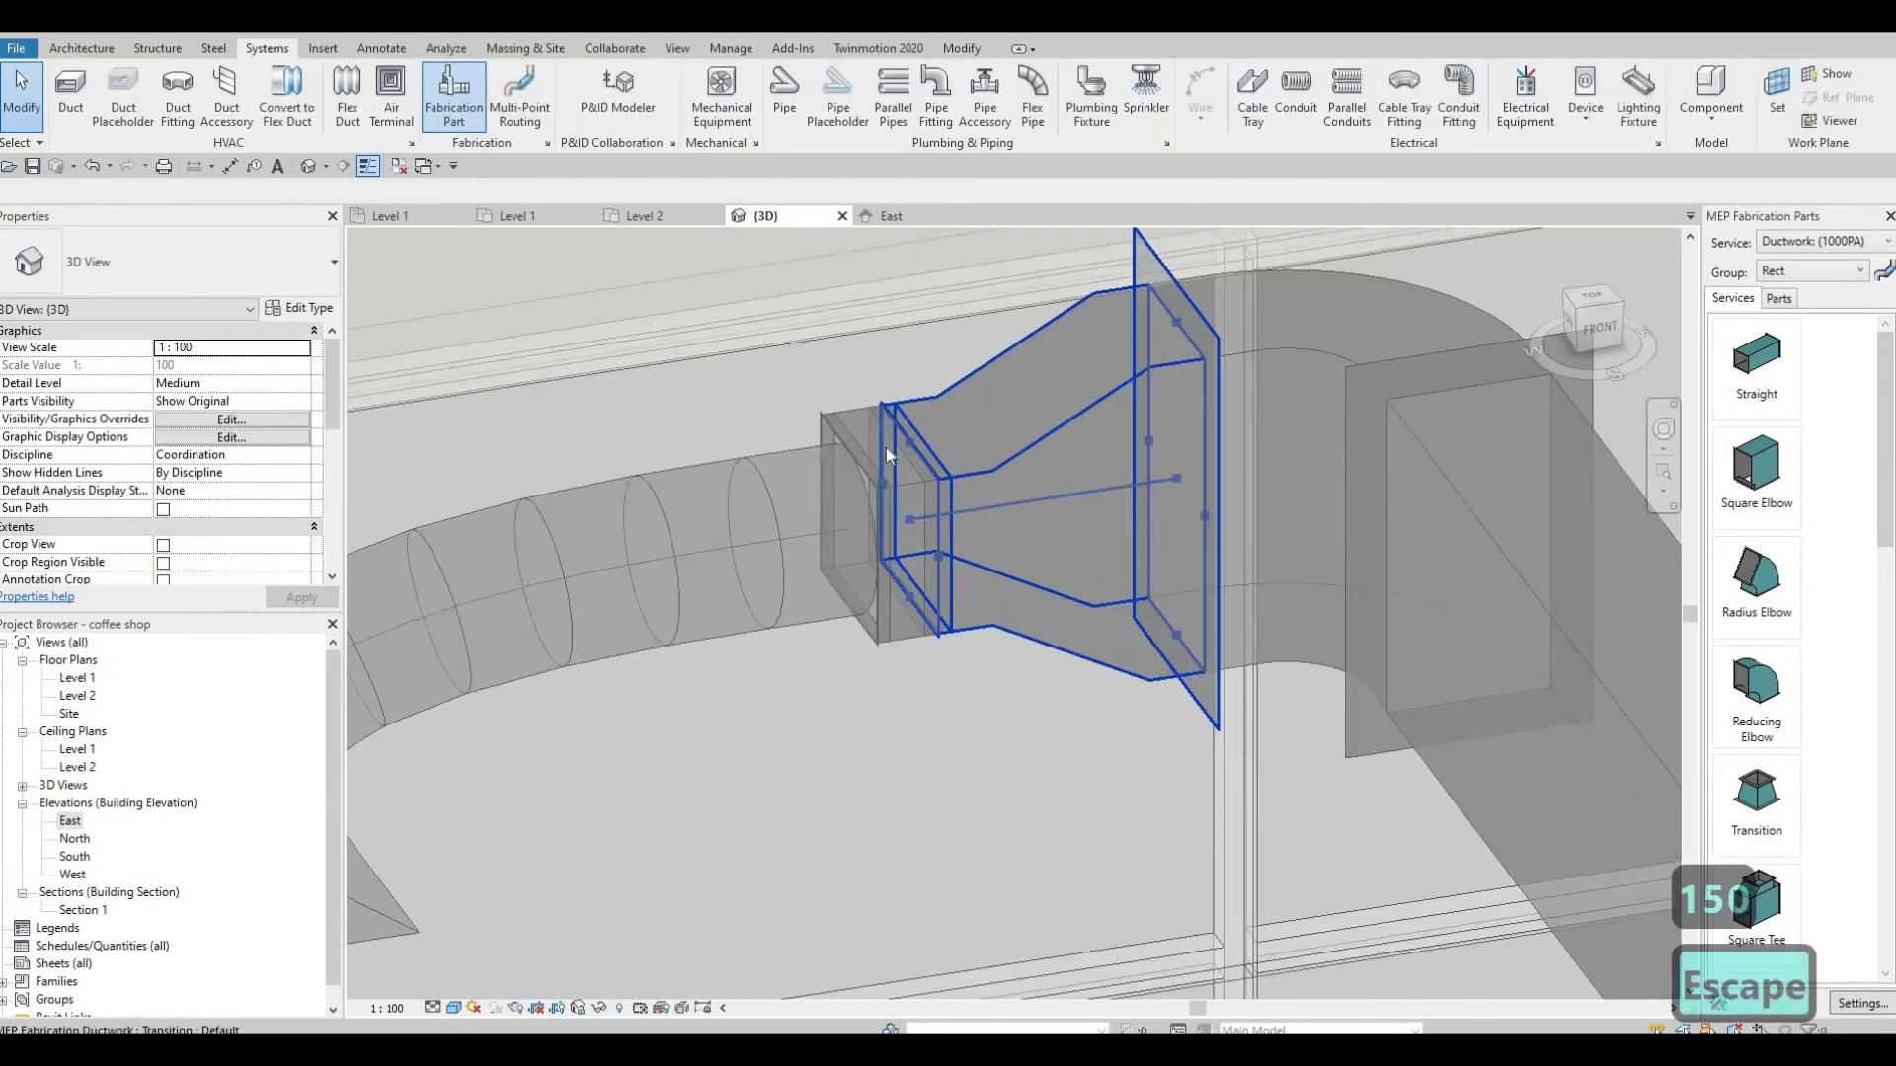
Step: Select the front main's rectangular ducts, elbow and tees around its far three diffusers, plus the rear main's second branch duct
{"action": "scroll", "coordinate": [1018, 589], "scroll_direction": "down", "scroll_amount": 6}
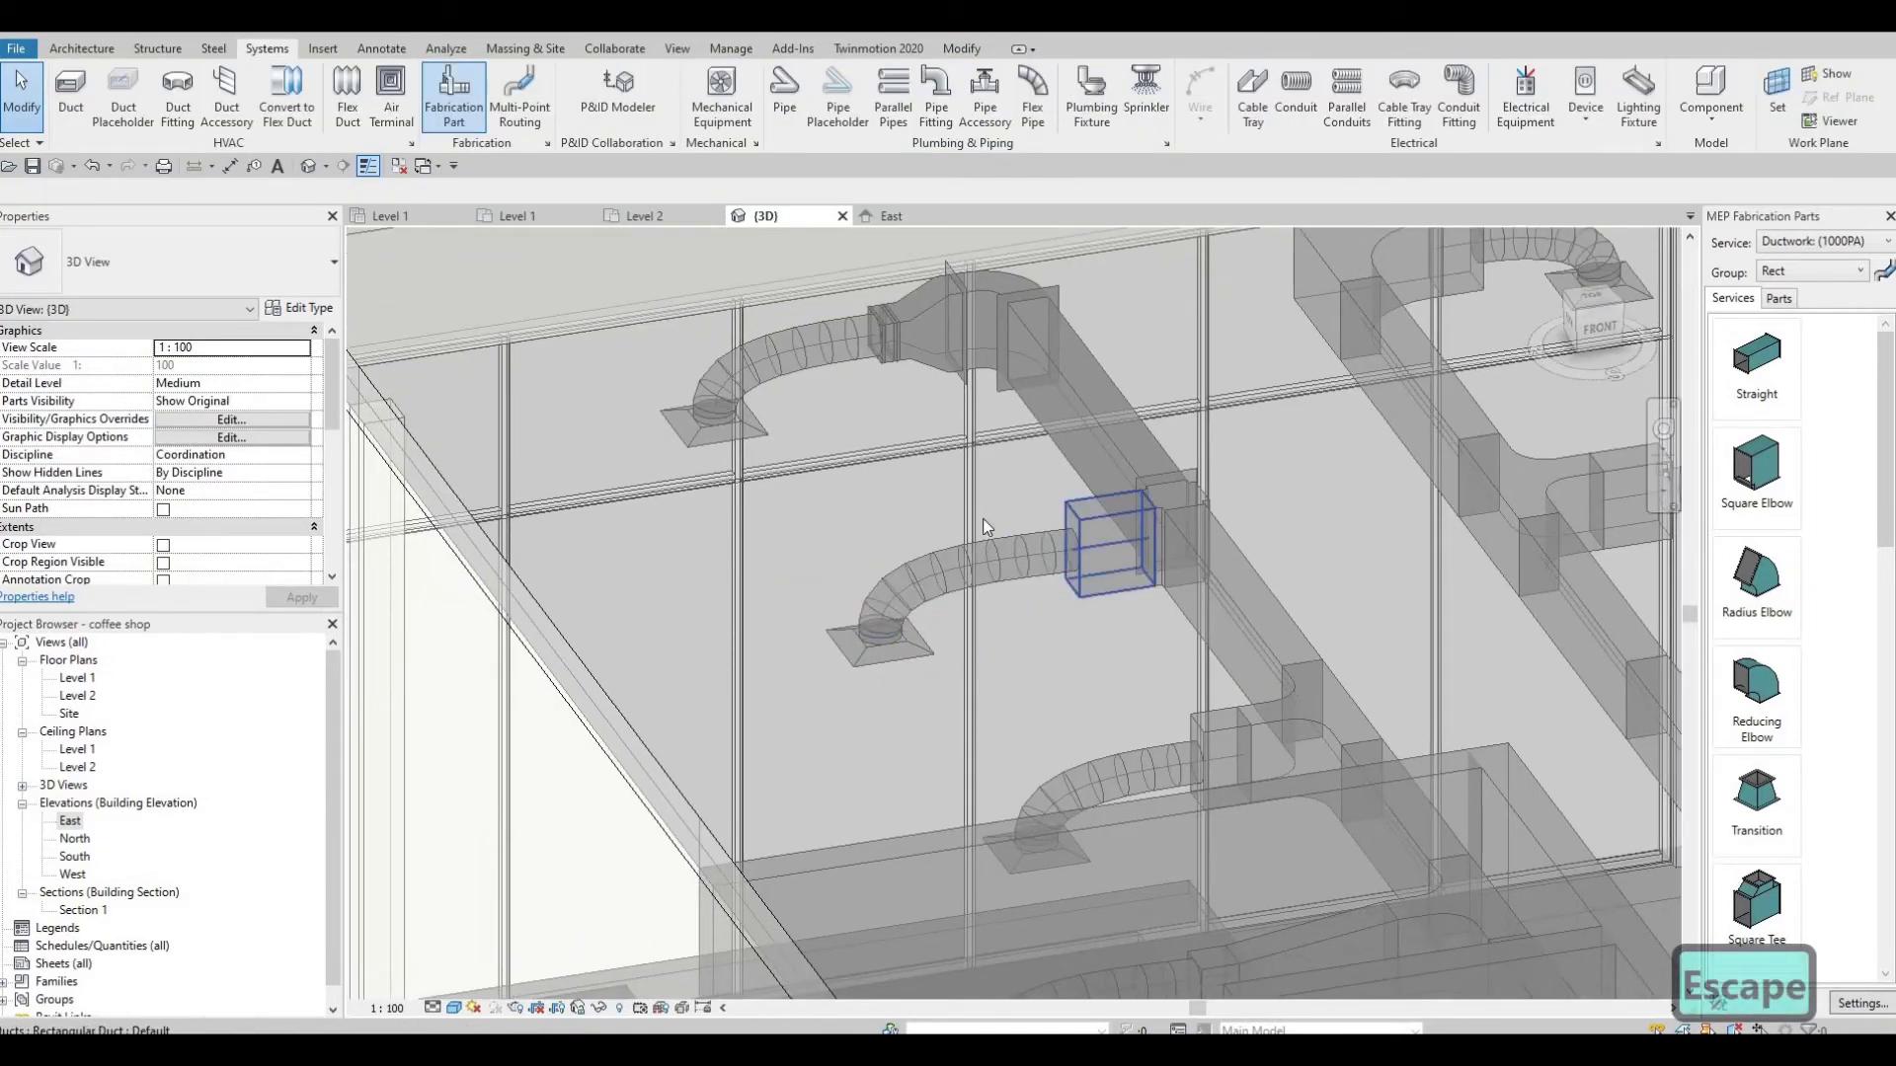
{"action": "scroll", "coordinate": [981, 518], "scroll_direction": "down", "scroll_amount": 5}
{"action": "scroll", "coordinate": [974, 514], "scroll_direction": "up", "scroll_amount": 4}
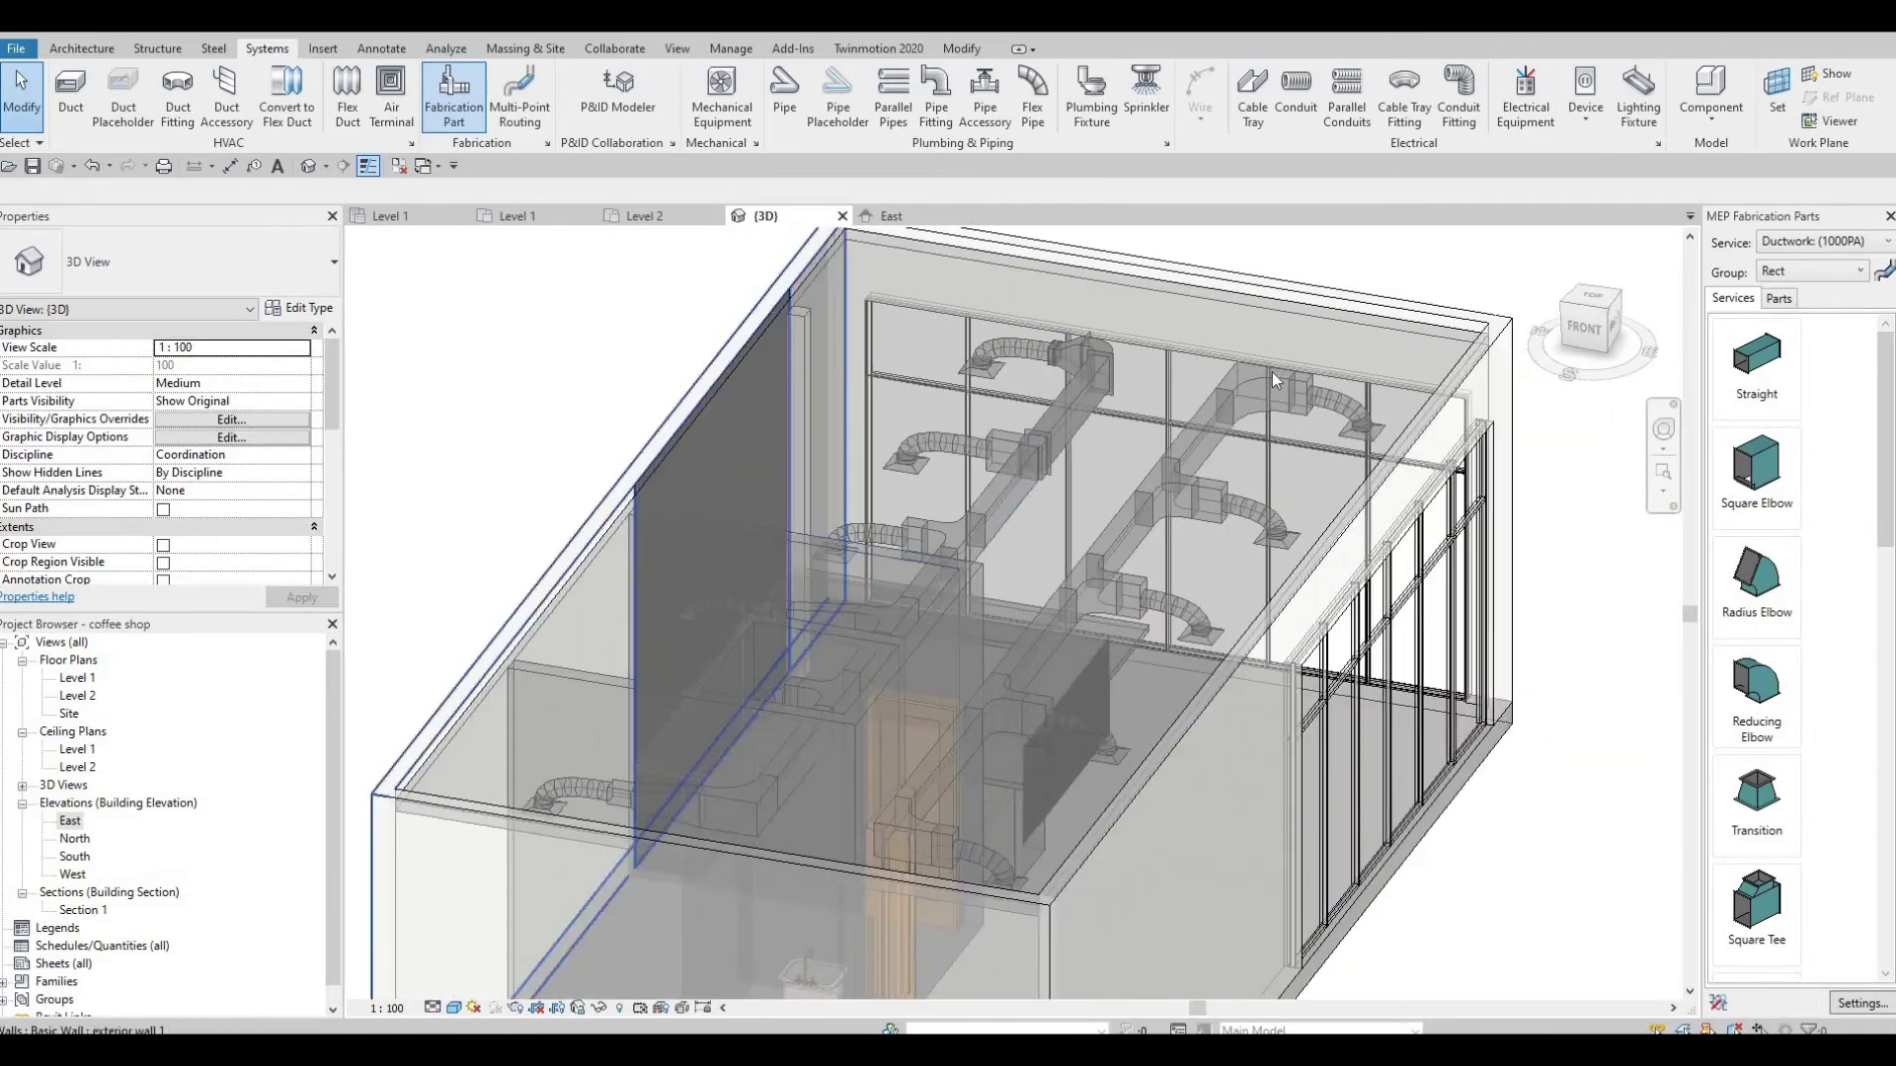
{"action": "scroll", "coordinate": [1289, 395], "scroll_direction": "up", "scroll_amount": 2}
{"action": "left_click", "coordinate": [1311, 394]}
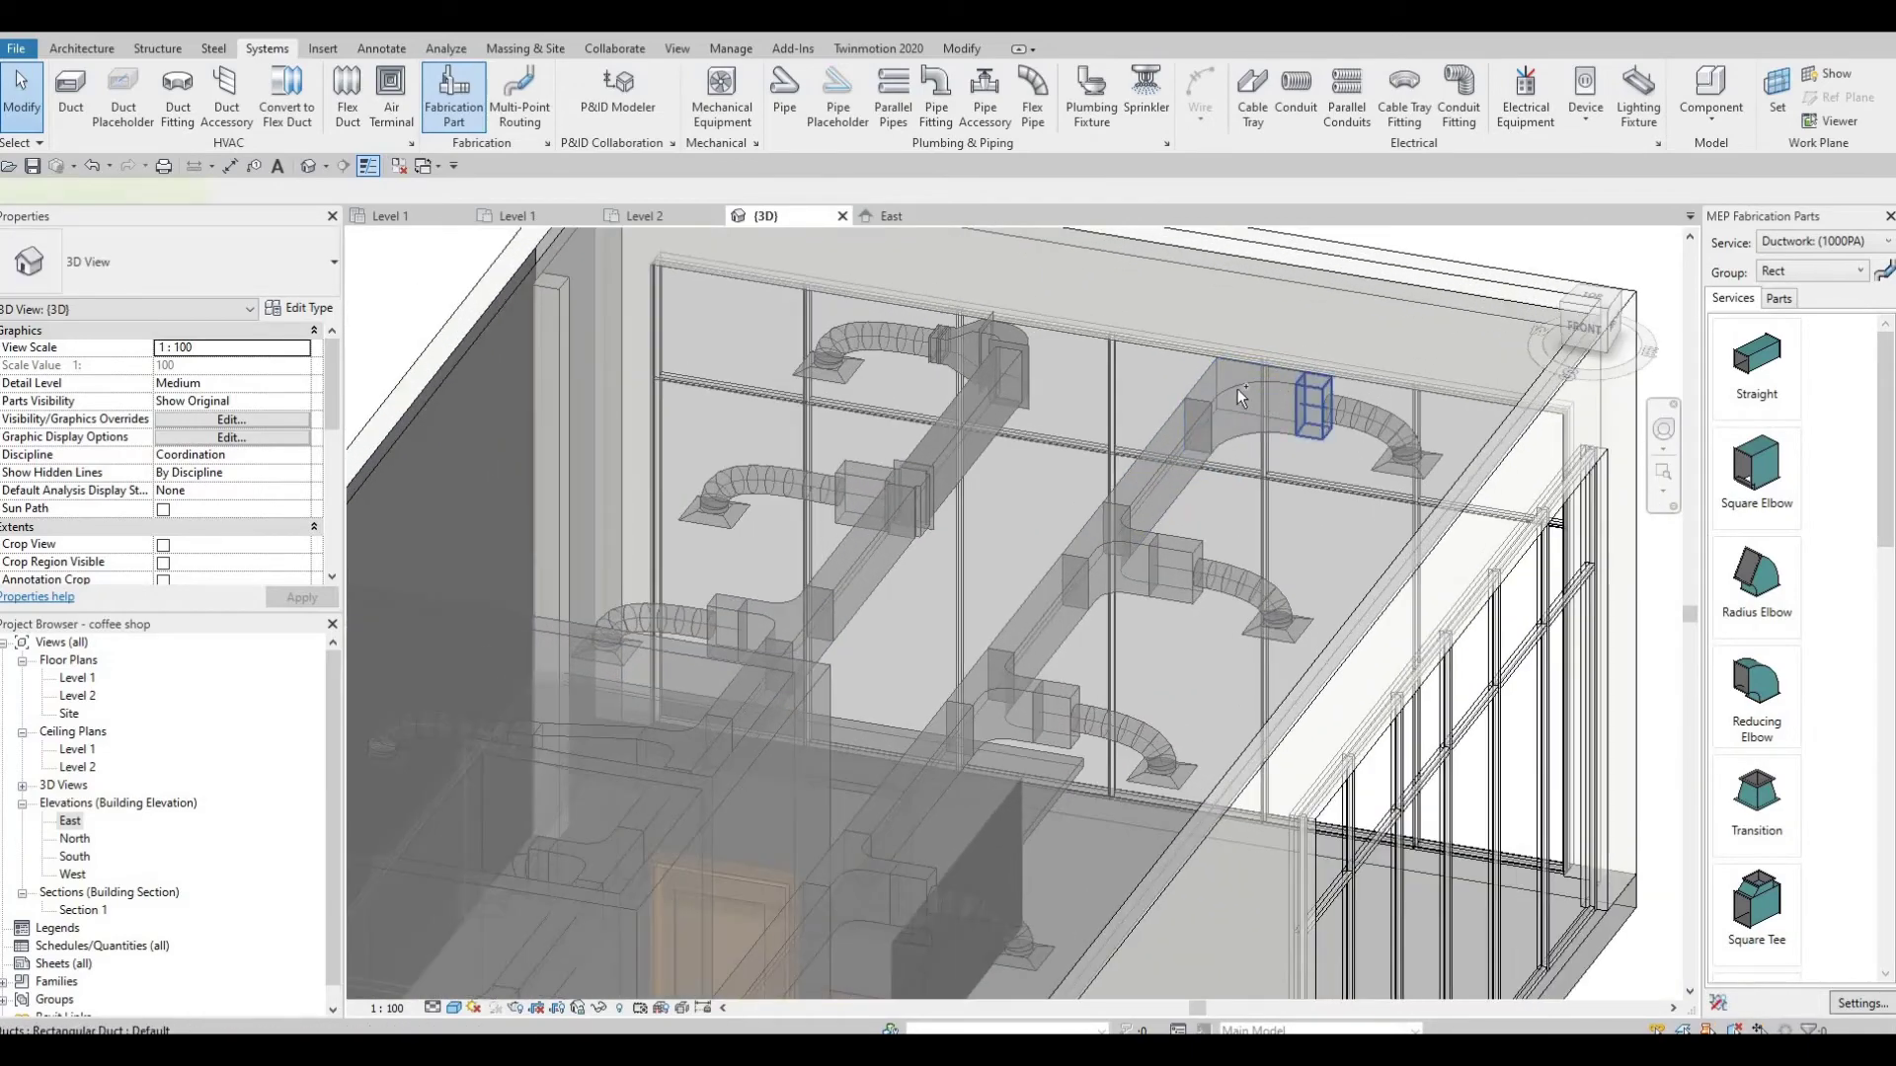
{"action": "left_click", "coordinate": [1171, 445], "text": "ctrl"}
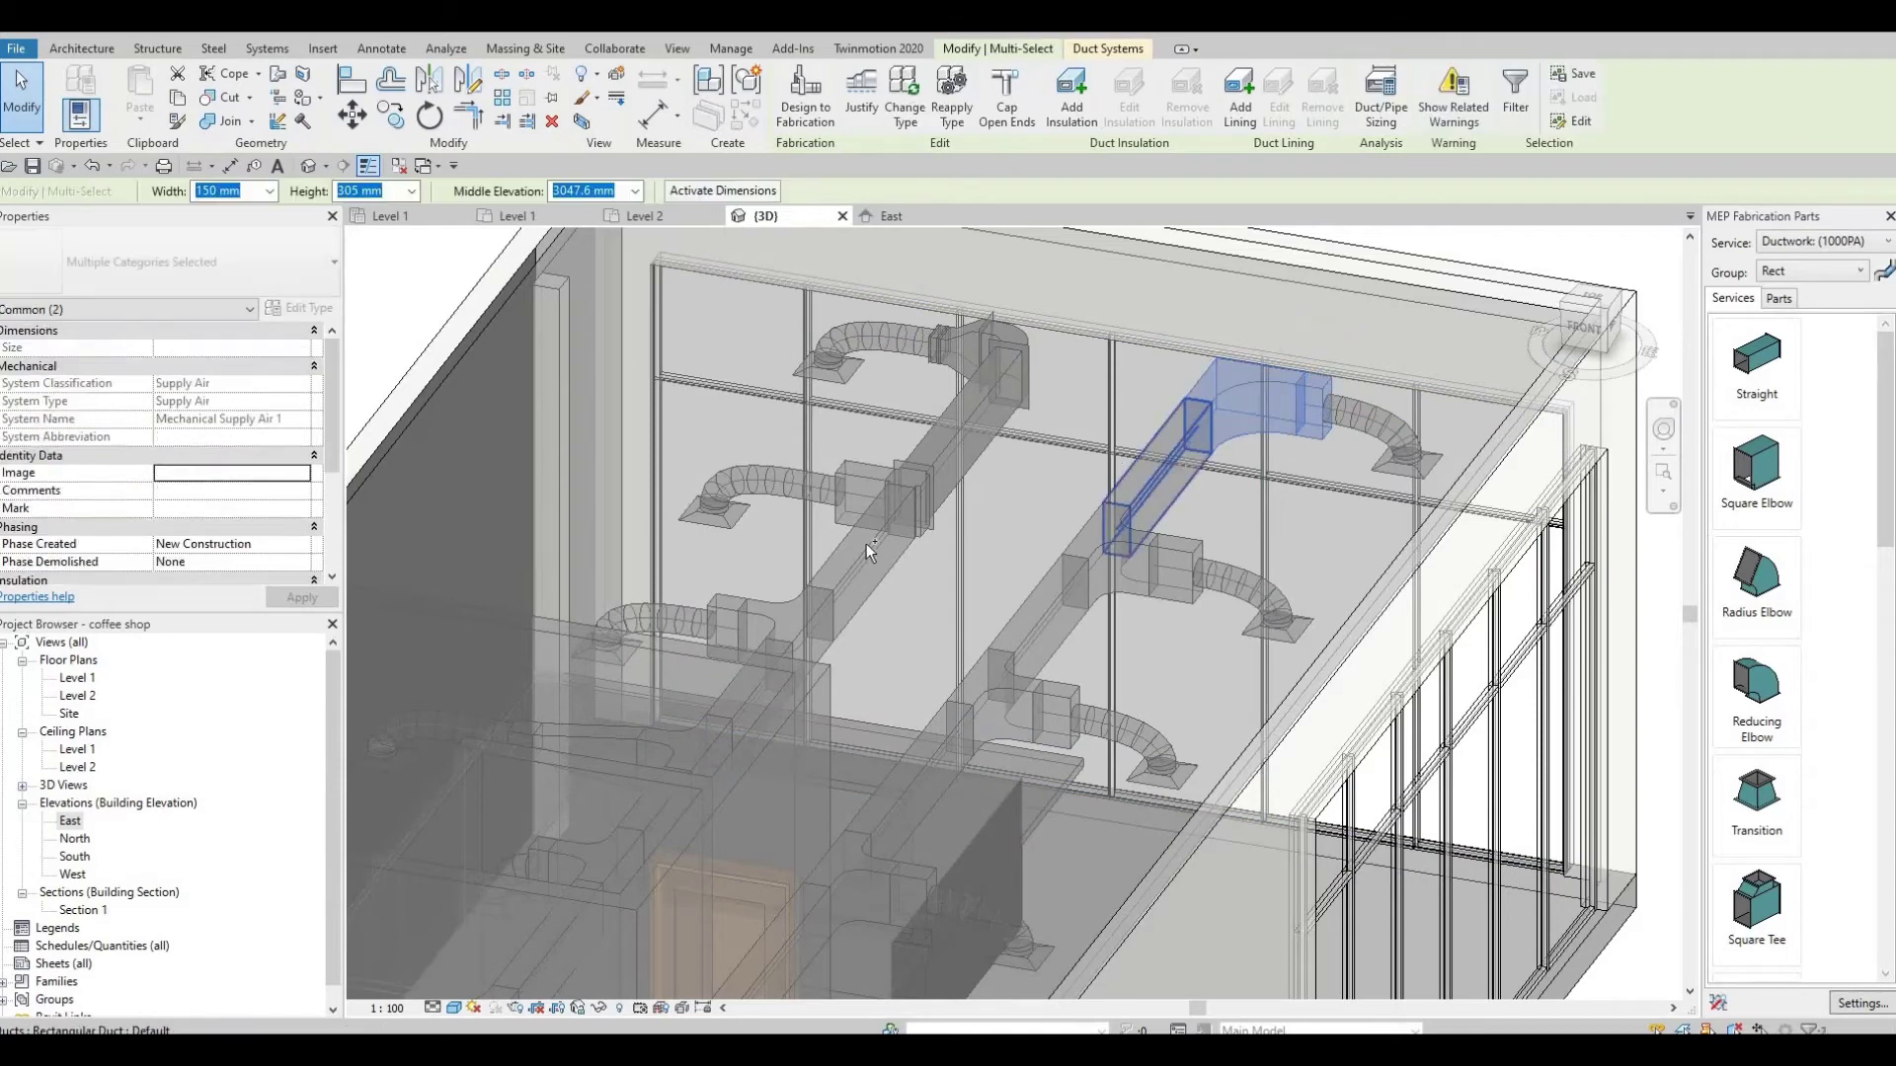
{"action": "left_click", "coordinate": [869, 477], "text": "ctrl"}
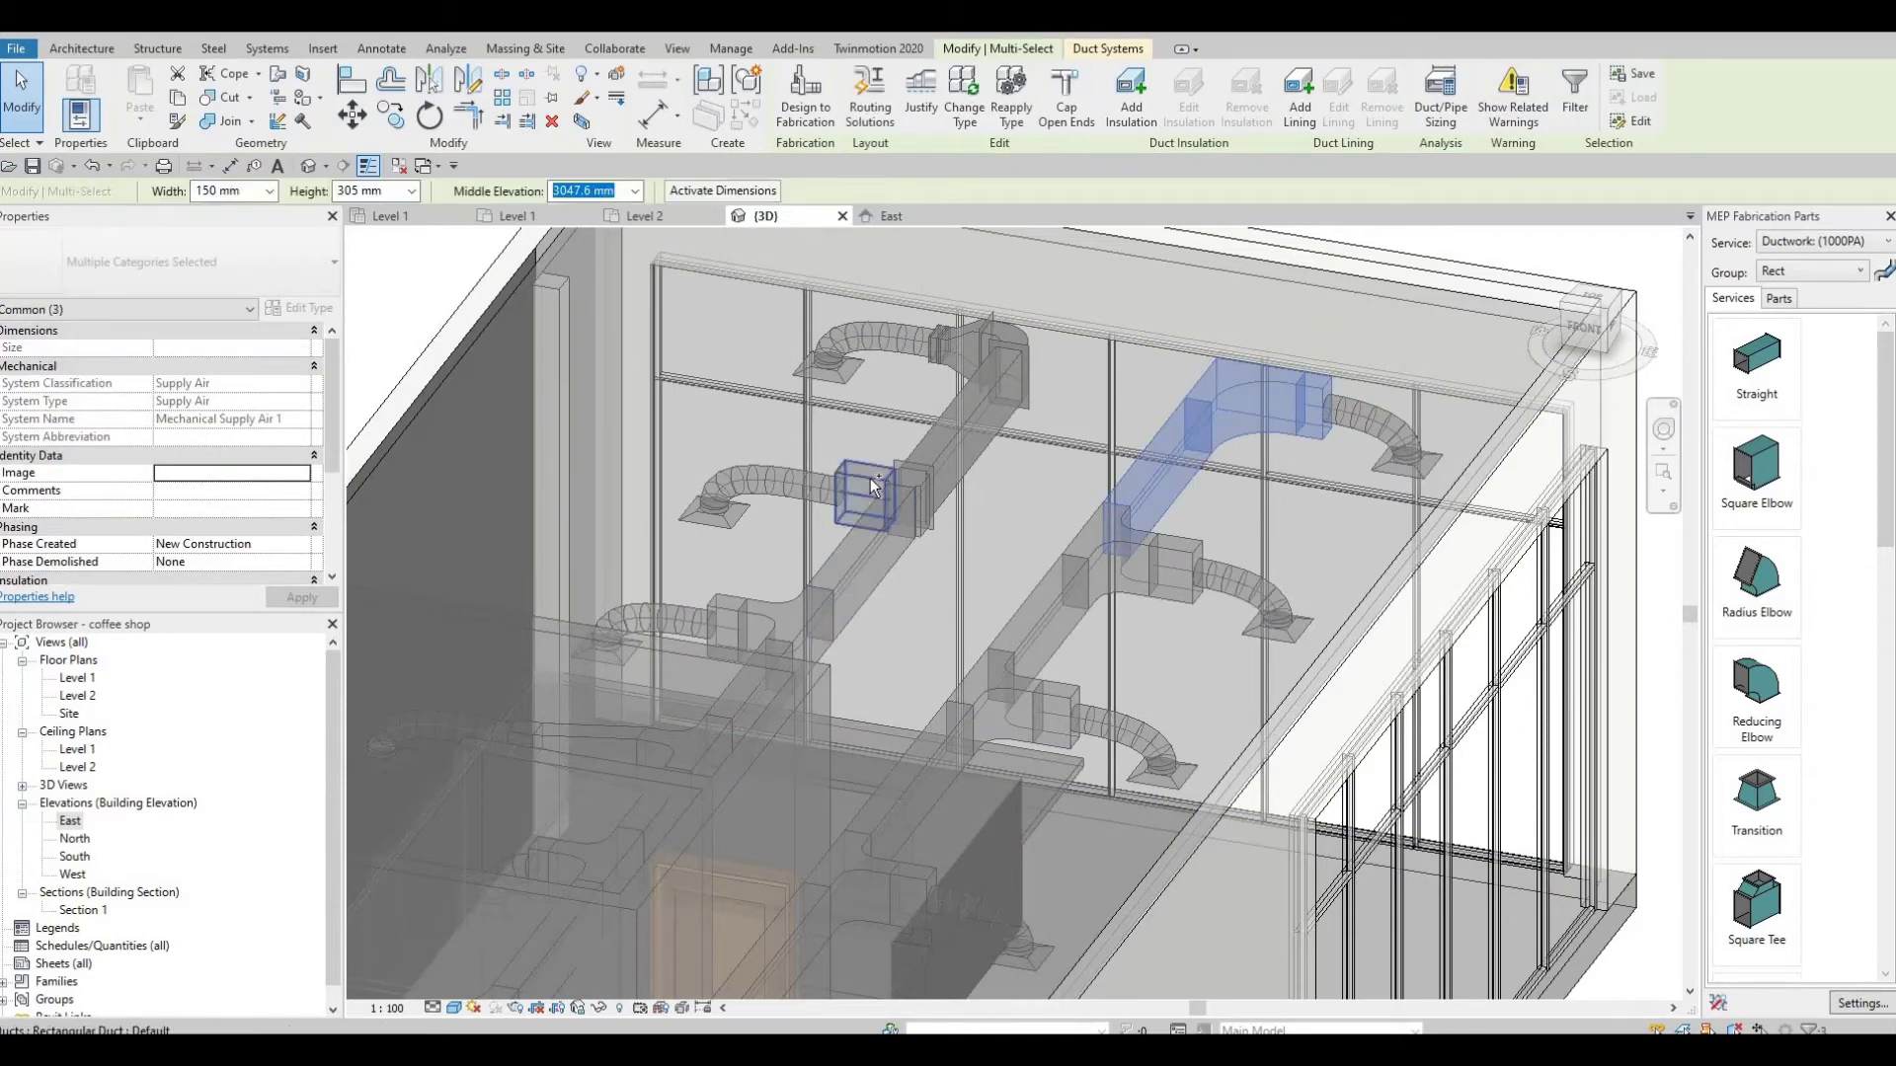
{"action": "left_click", "coordinate": [1169, 547], "text": "ctrl"}
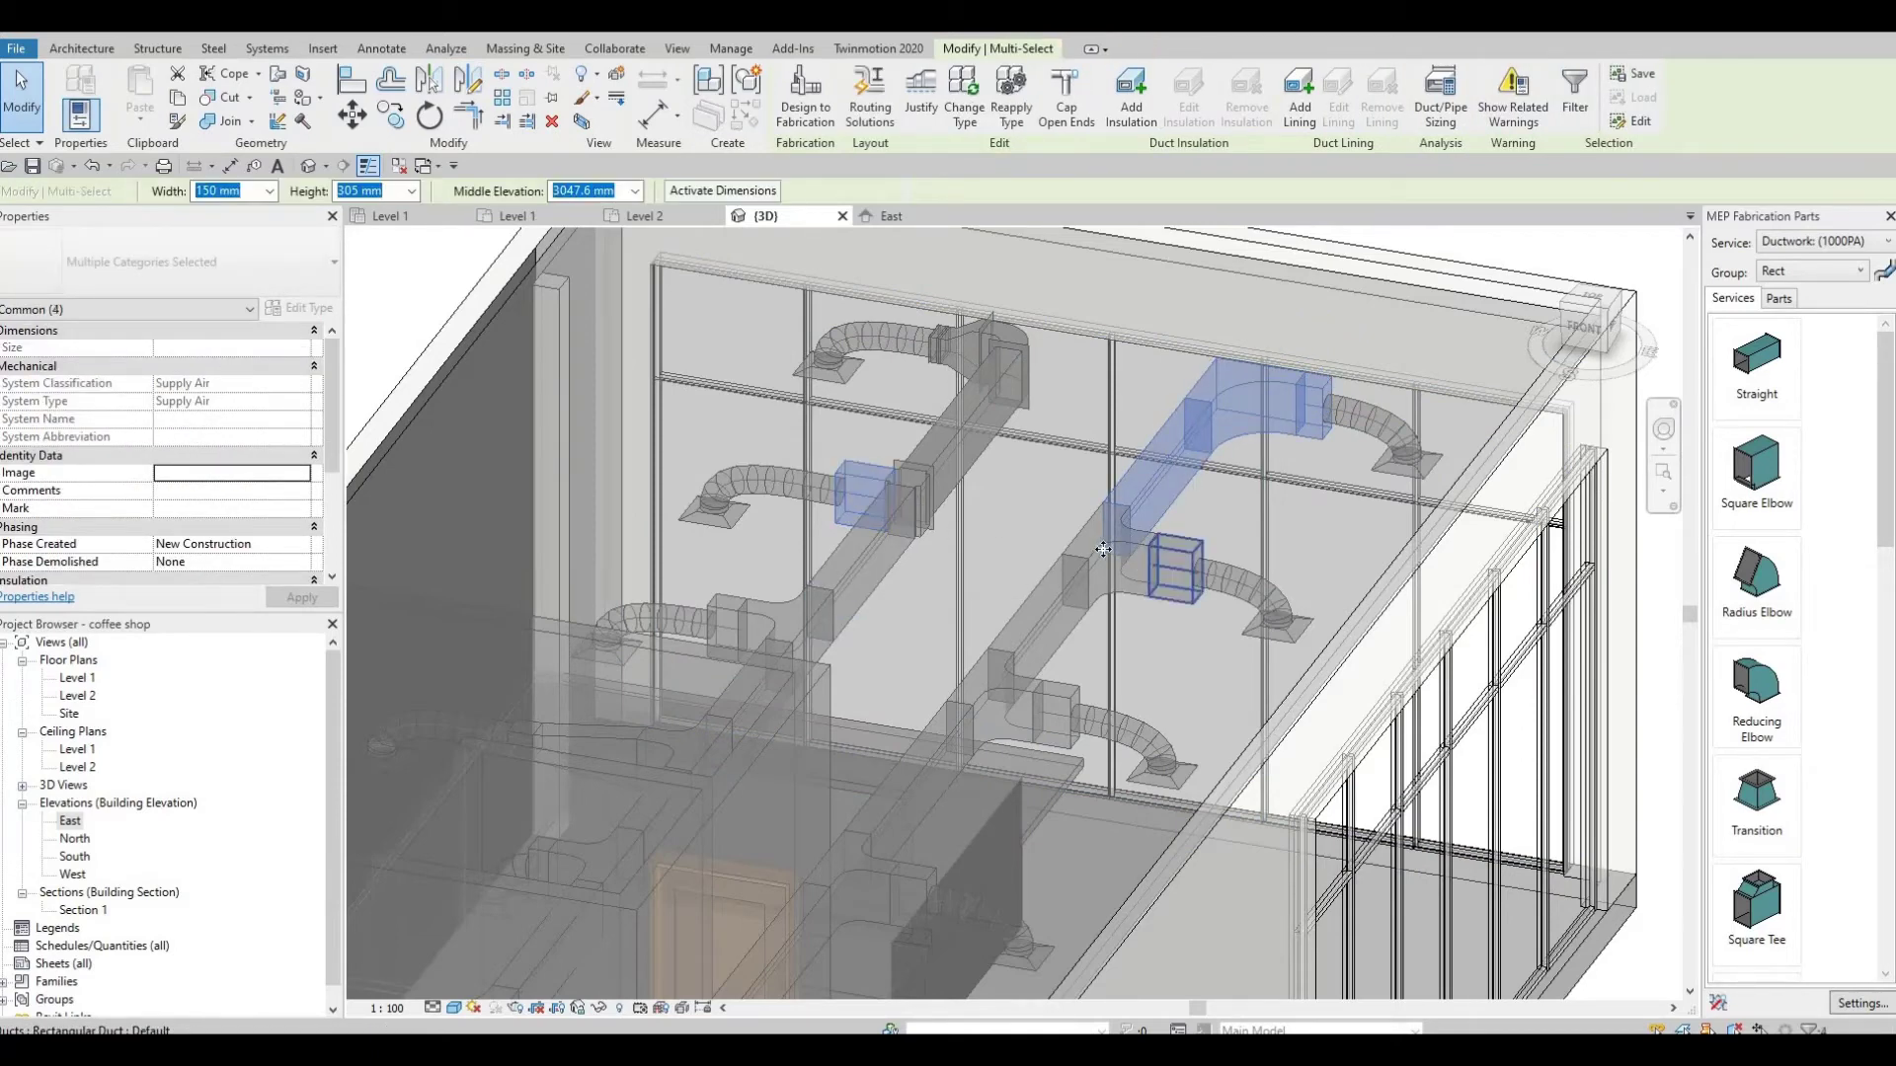
{"action": "left_click", "coordinate": [1052, 603], "text": "ctrl"}
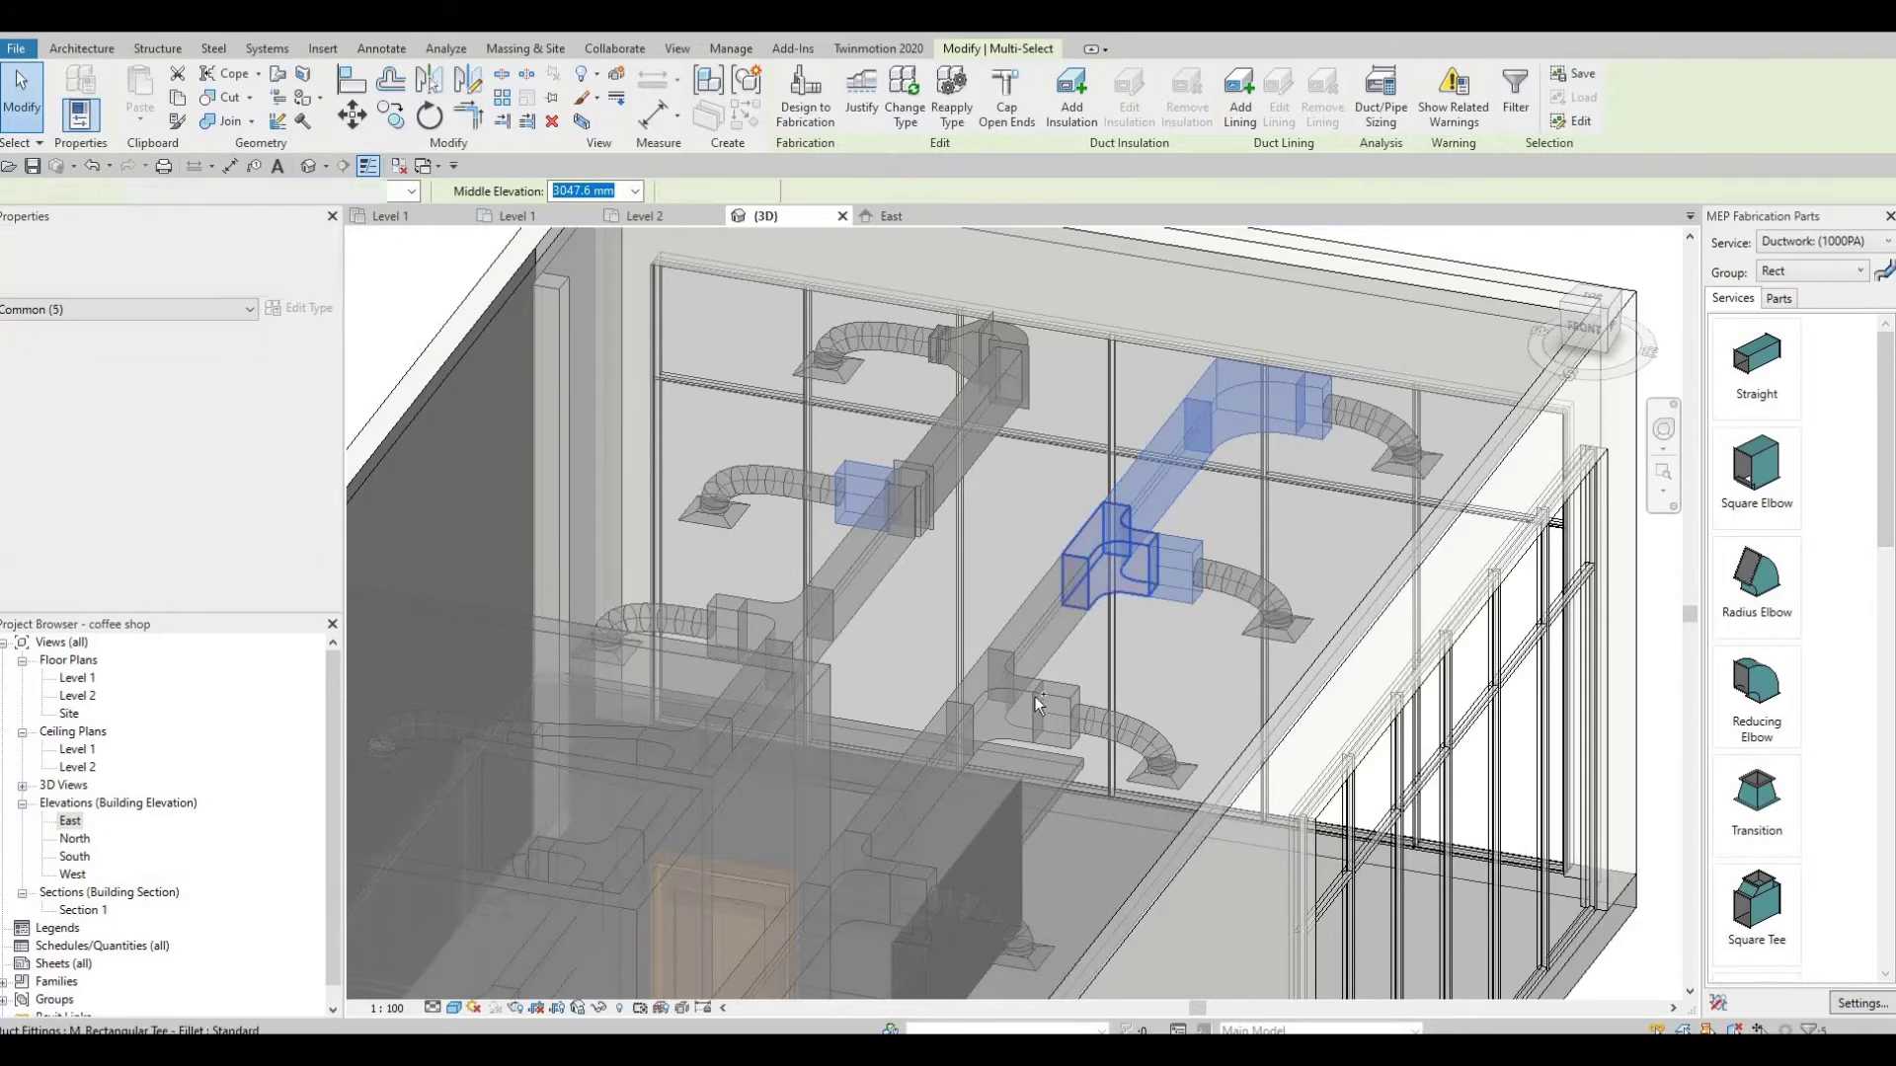
{"action": "left_click", "coordinate": [1014, 697], "text": "ctrl"}
{"action": "middle_click_drag", "start_coordinate": [1010, 701], "coordinate": [1111, 516]}
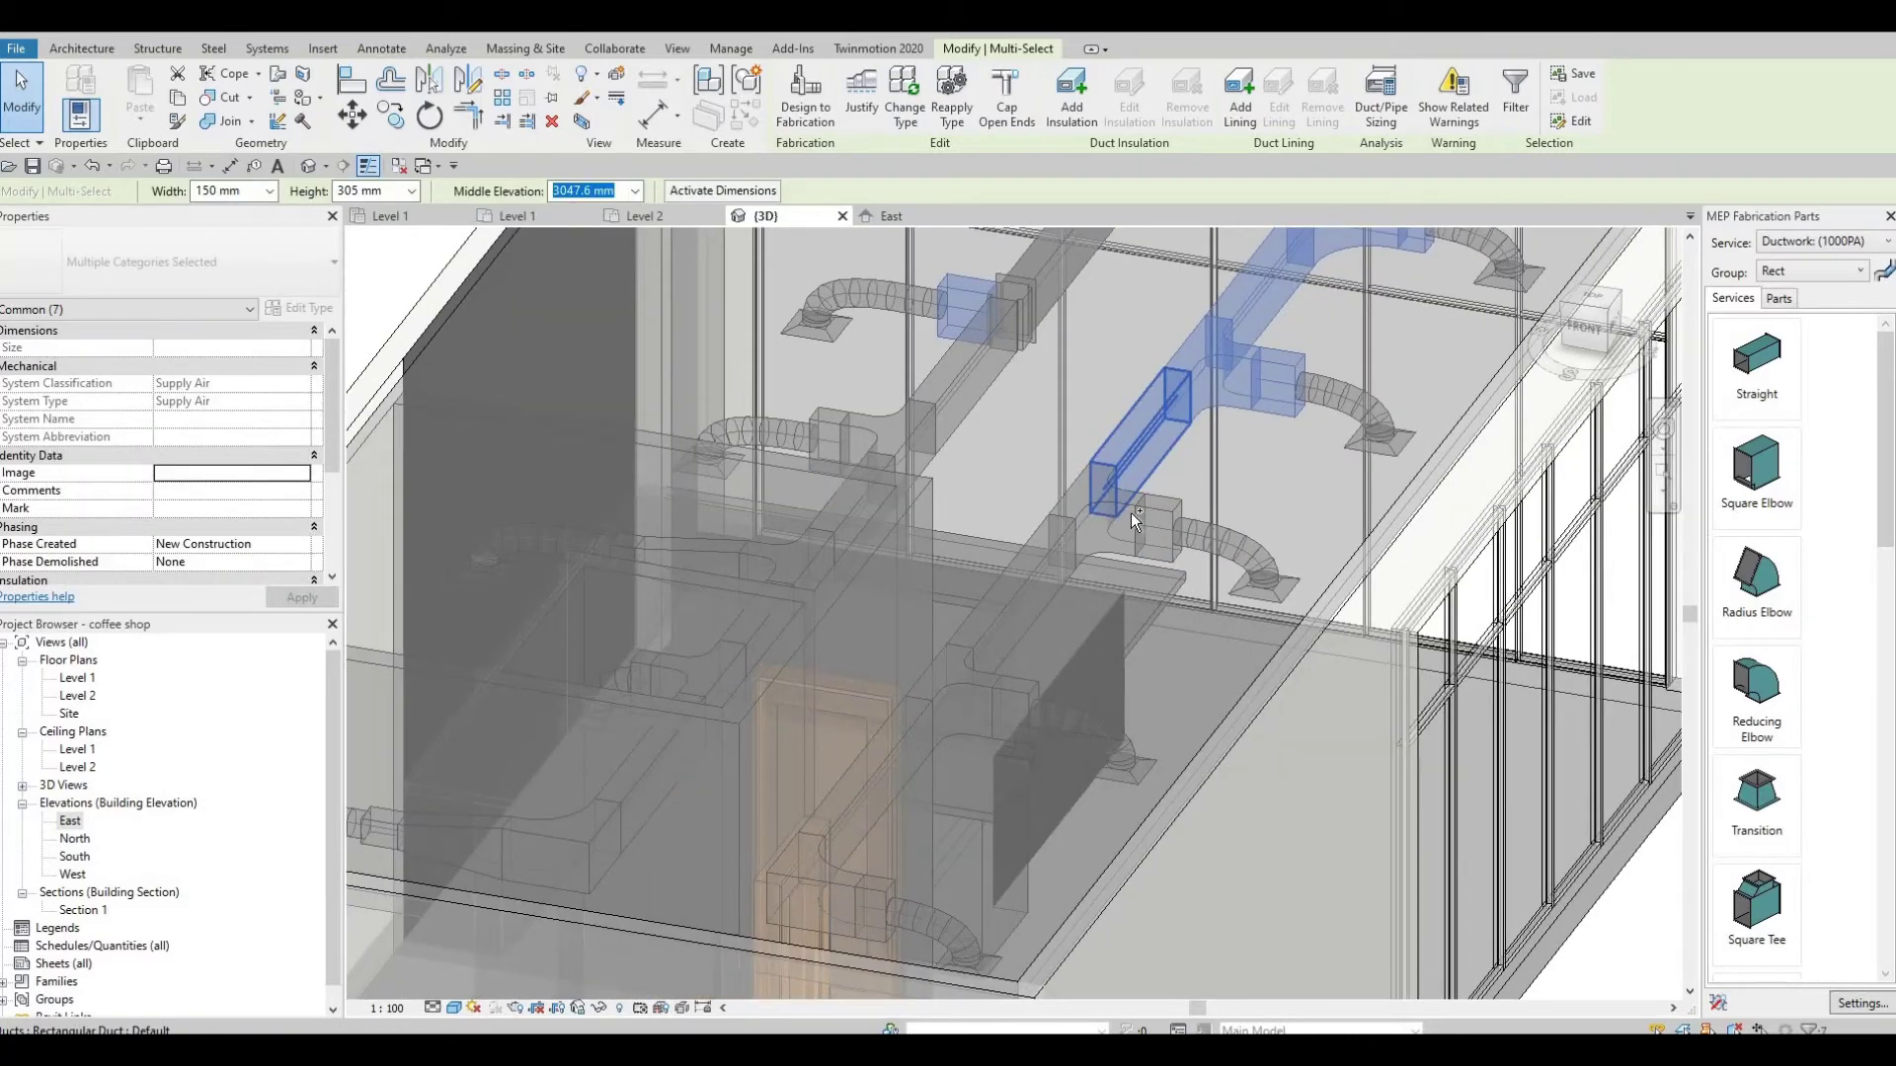
{"action": "left_click", "coordinate": [1130, 511], "text": "ctrl"}
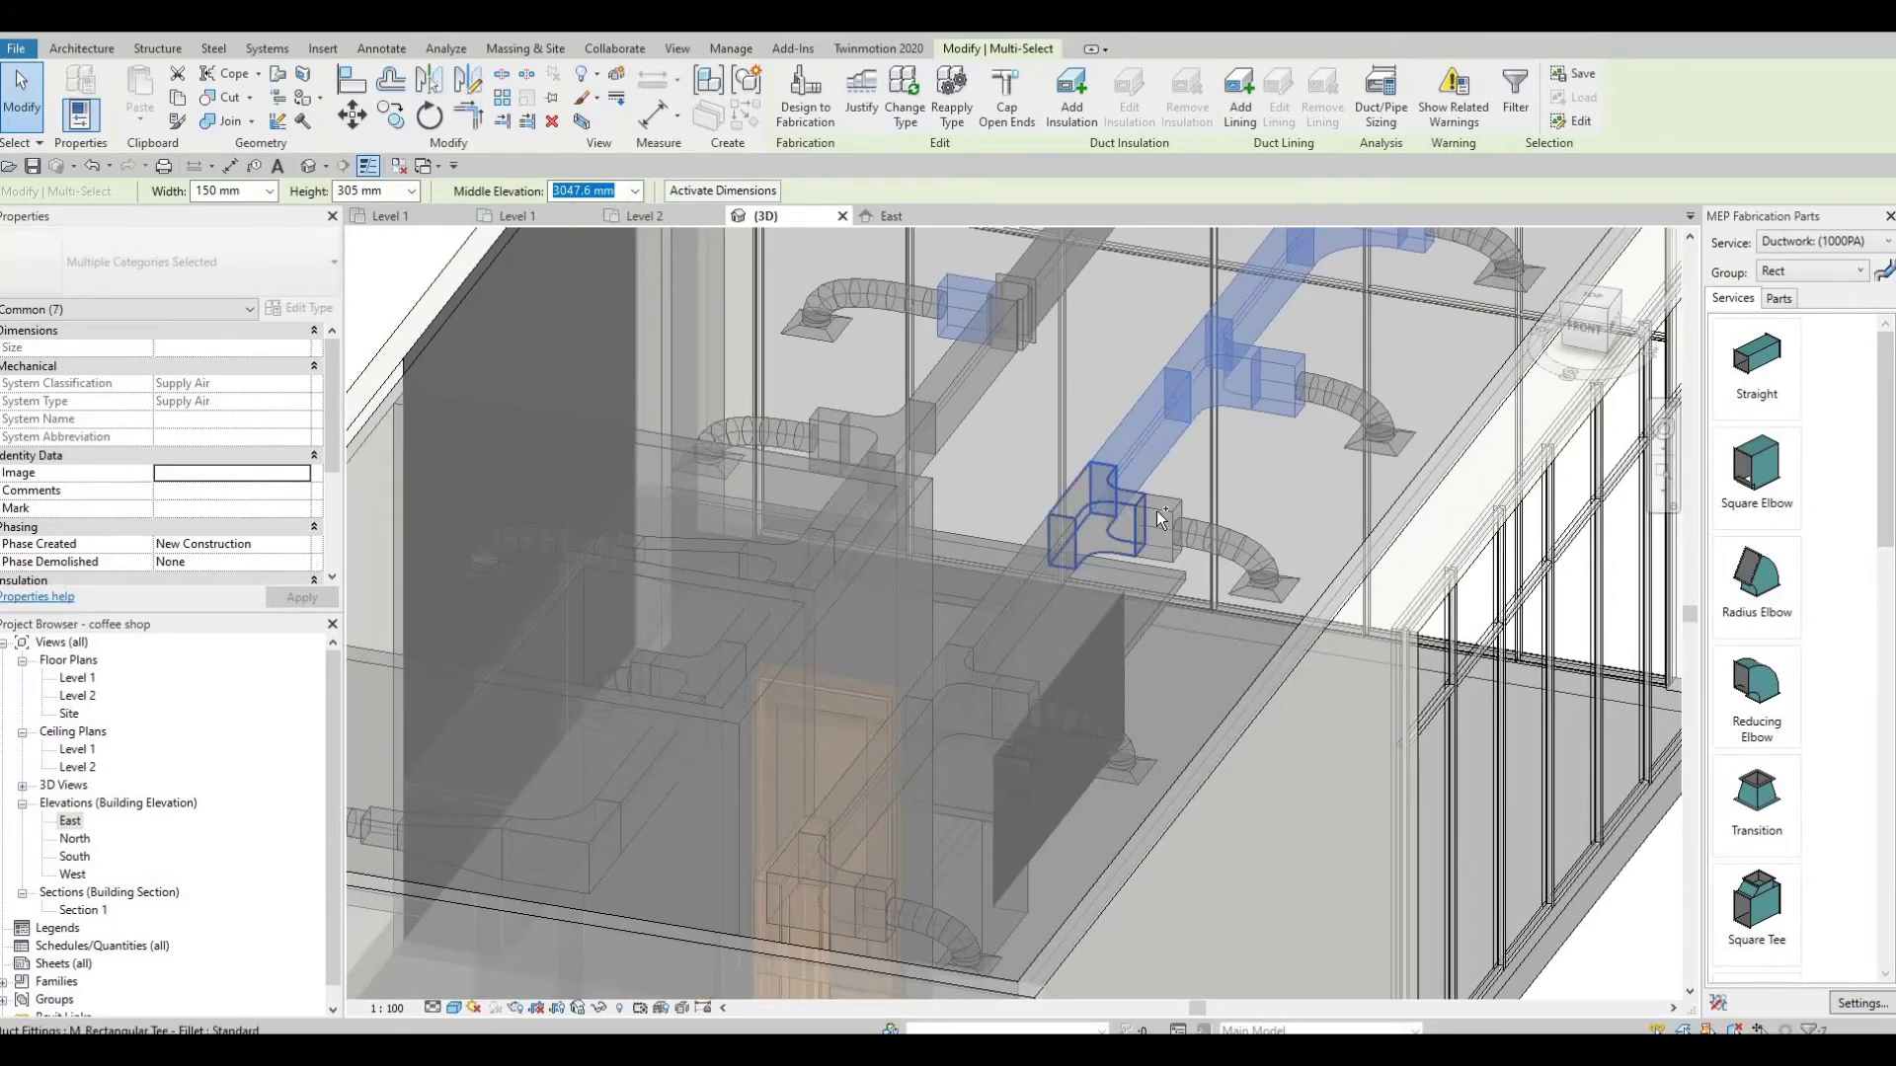
Step: Add the rear main's middle straight ducts, tees, transition and short branch ducts to the selection, leaving out the wall
{"action": "left_click", "coordinate": [908, 430], "text": "ctrl"}
{"action": "left_click", "coordinate": [956, 381], "text": "ctrl"}
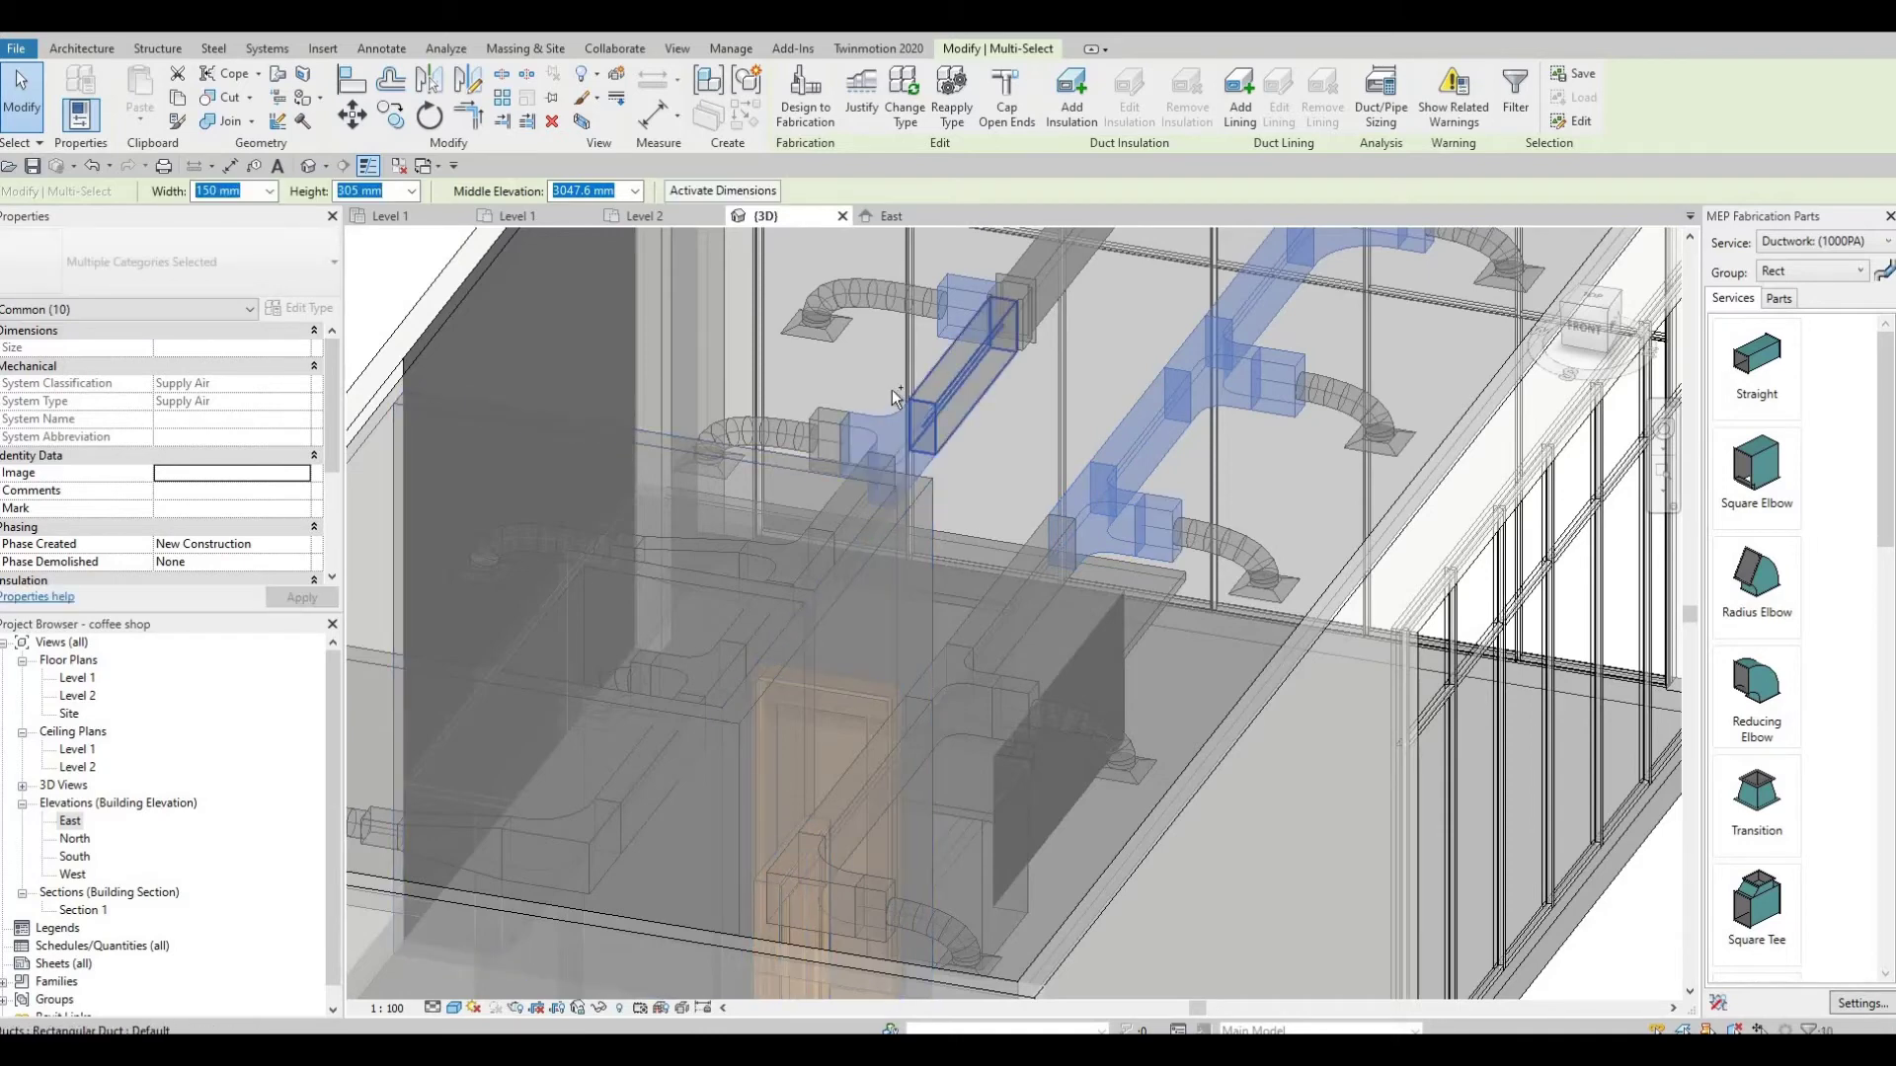
{"action": "left_click", "coordinate": [829, 422], "text": "ctrl"}
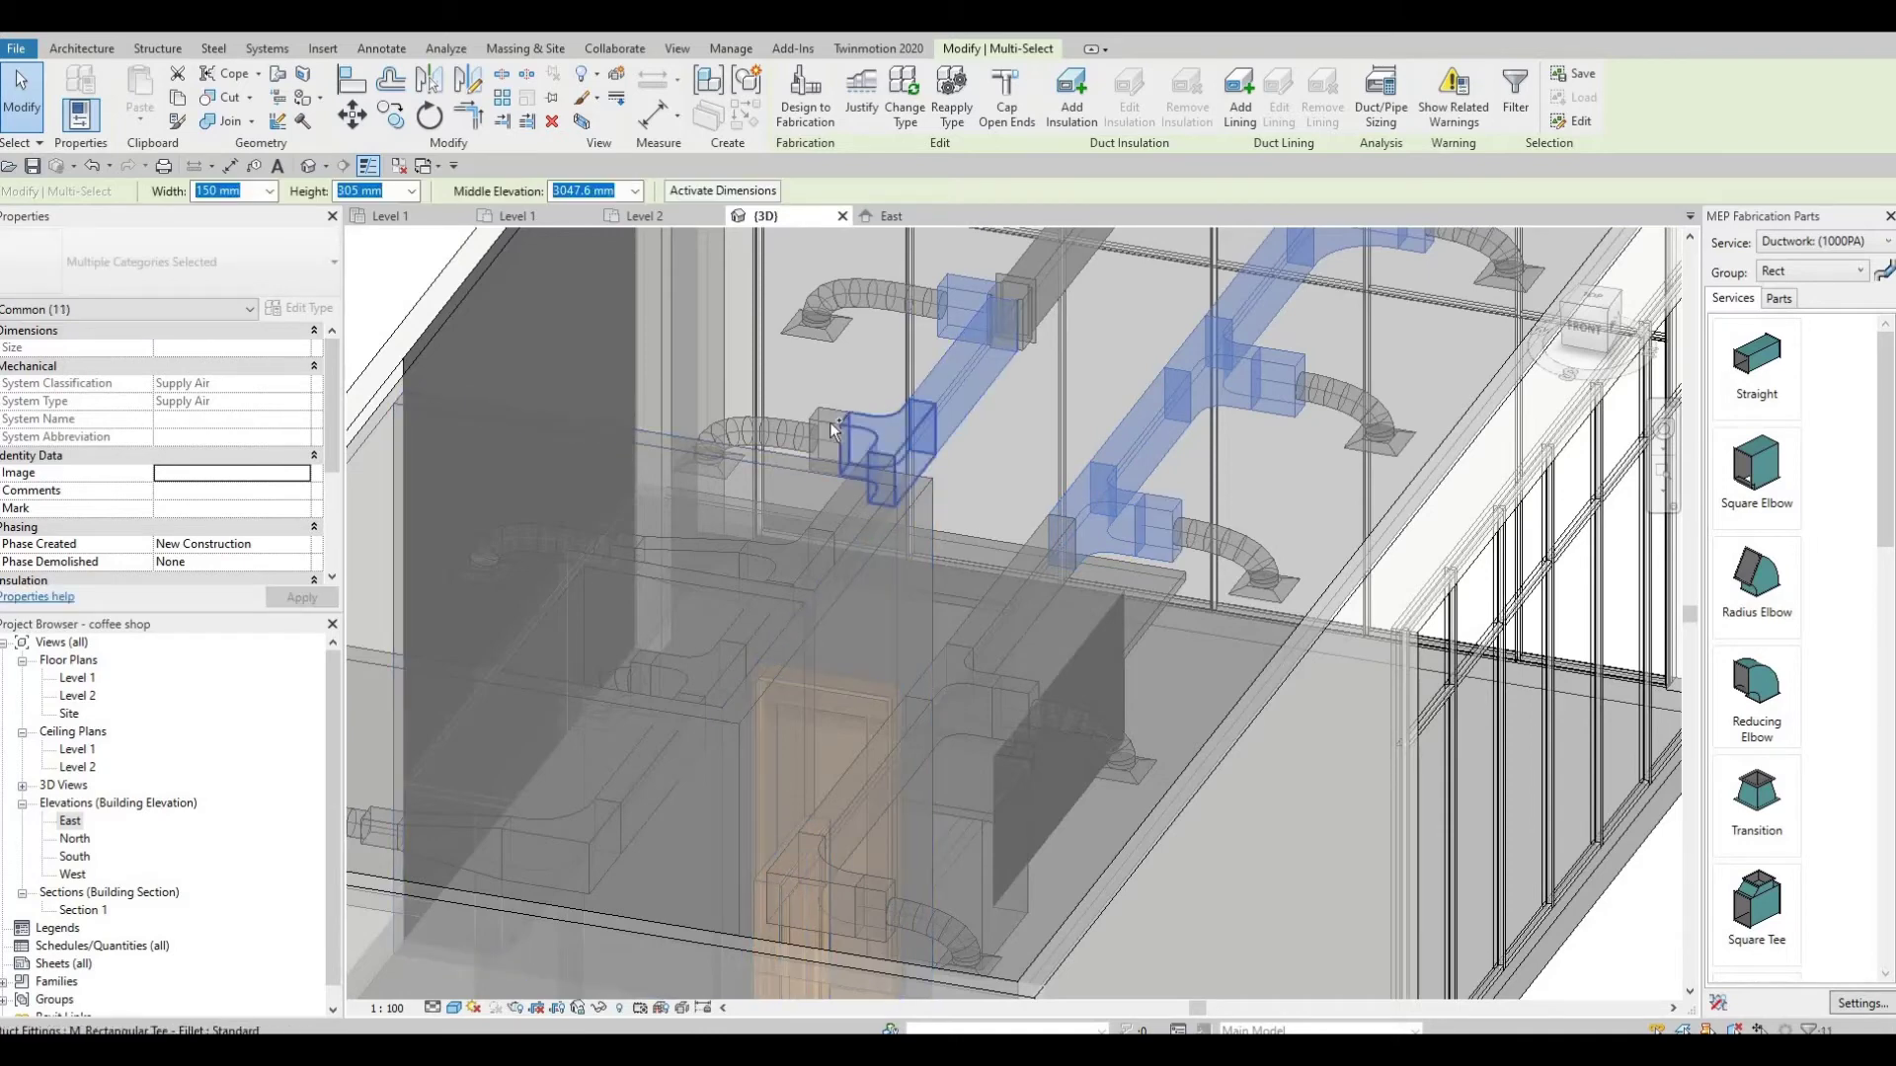
{"action": "left_click", "coordinate": [861, 506], "text": "ctrl"}
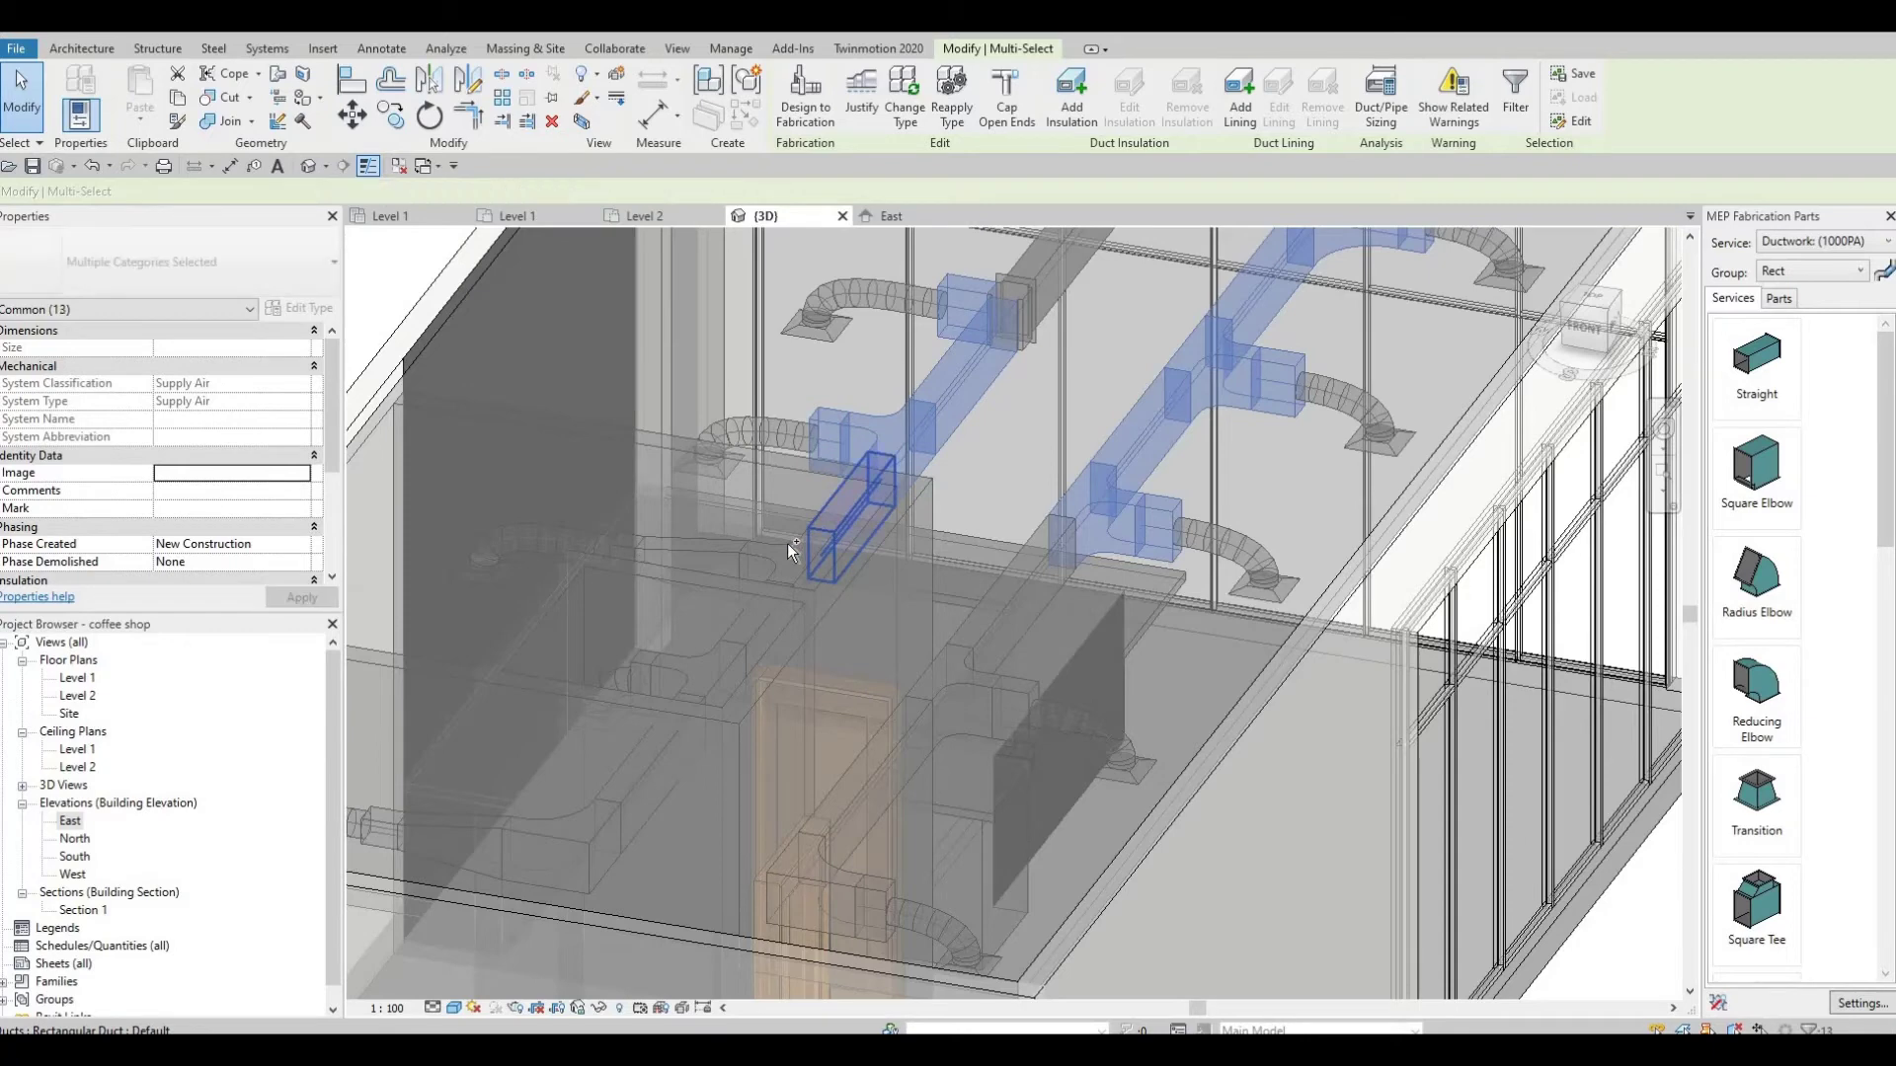
{"action": "left_click", "coordinate": [804, 521], "text": "ctrl"}
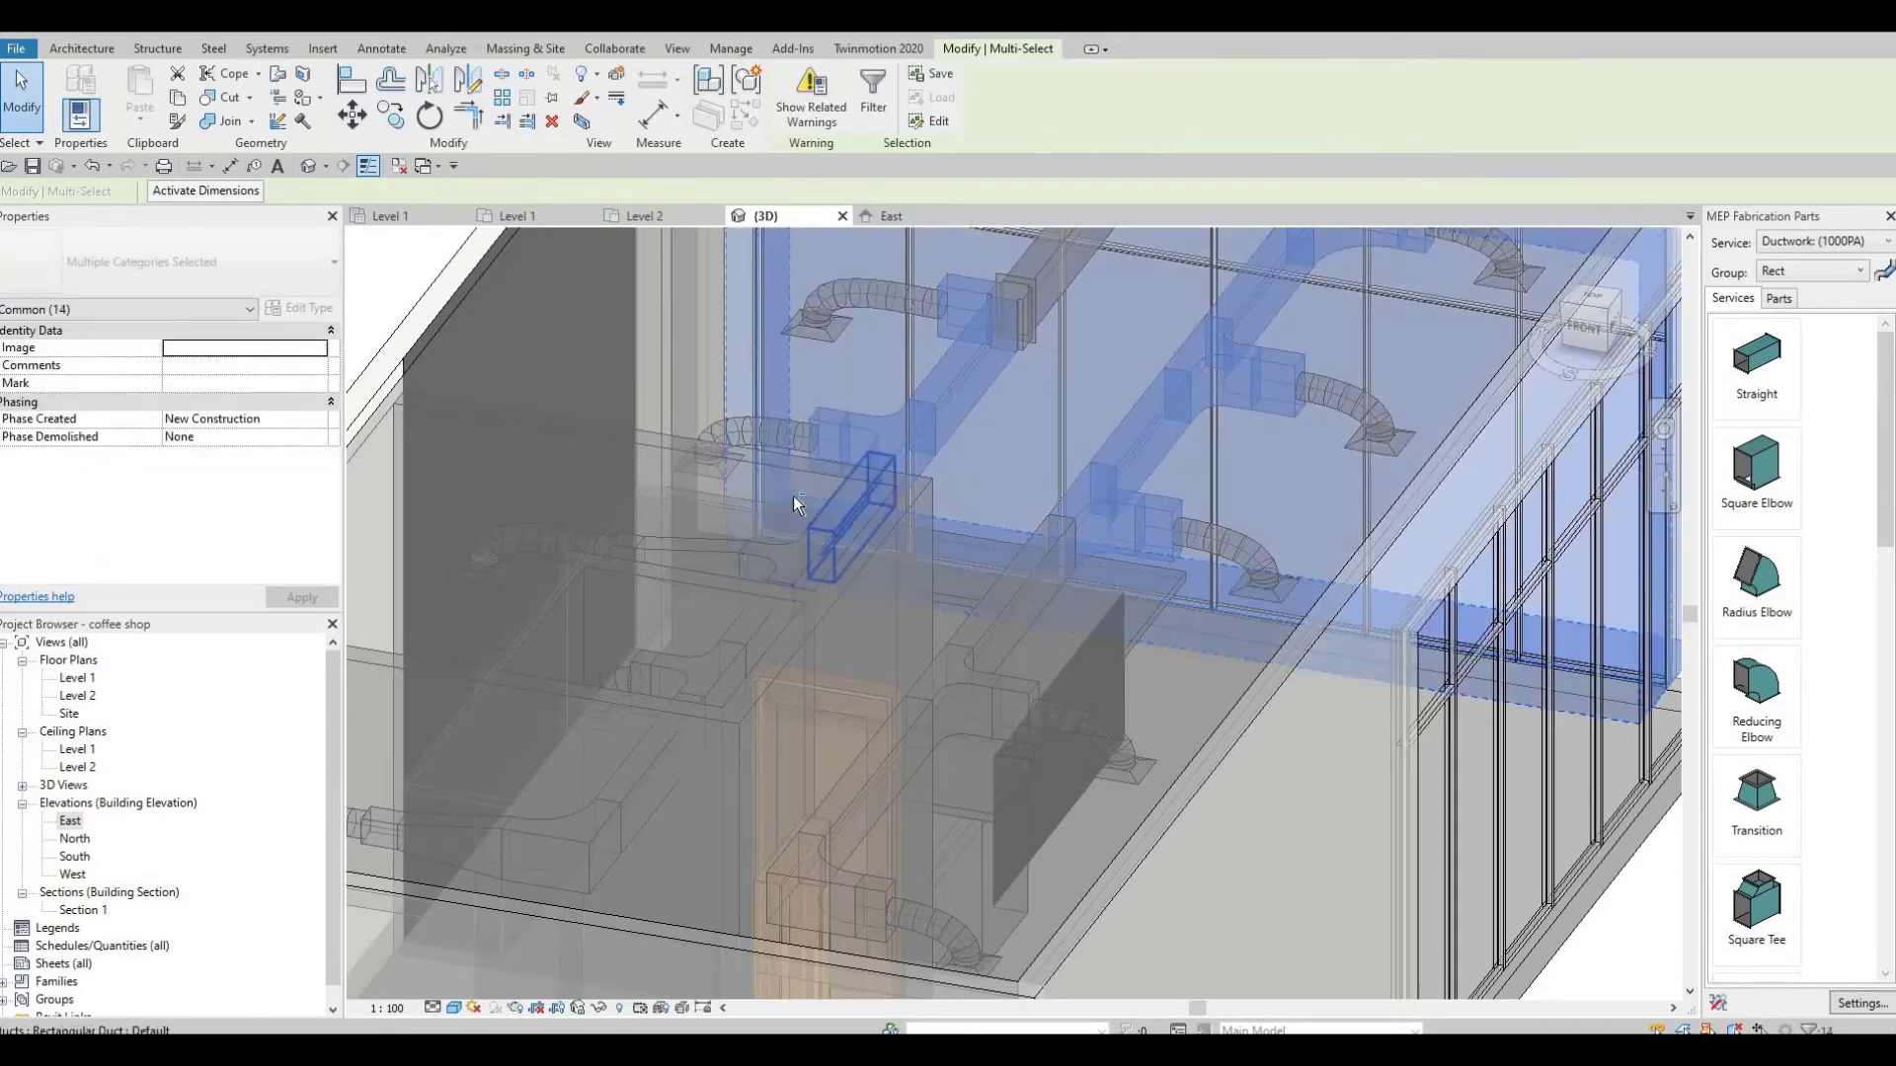
{"action": "left_click", "coordinate": [734, 541], "text": "shift"}
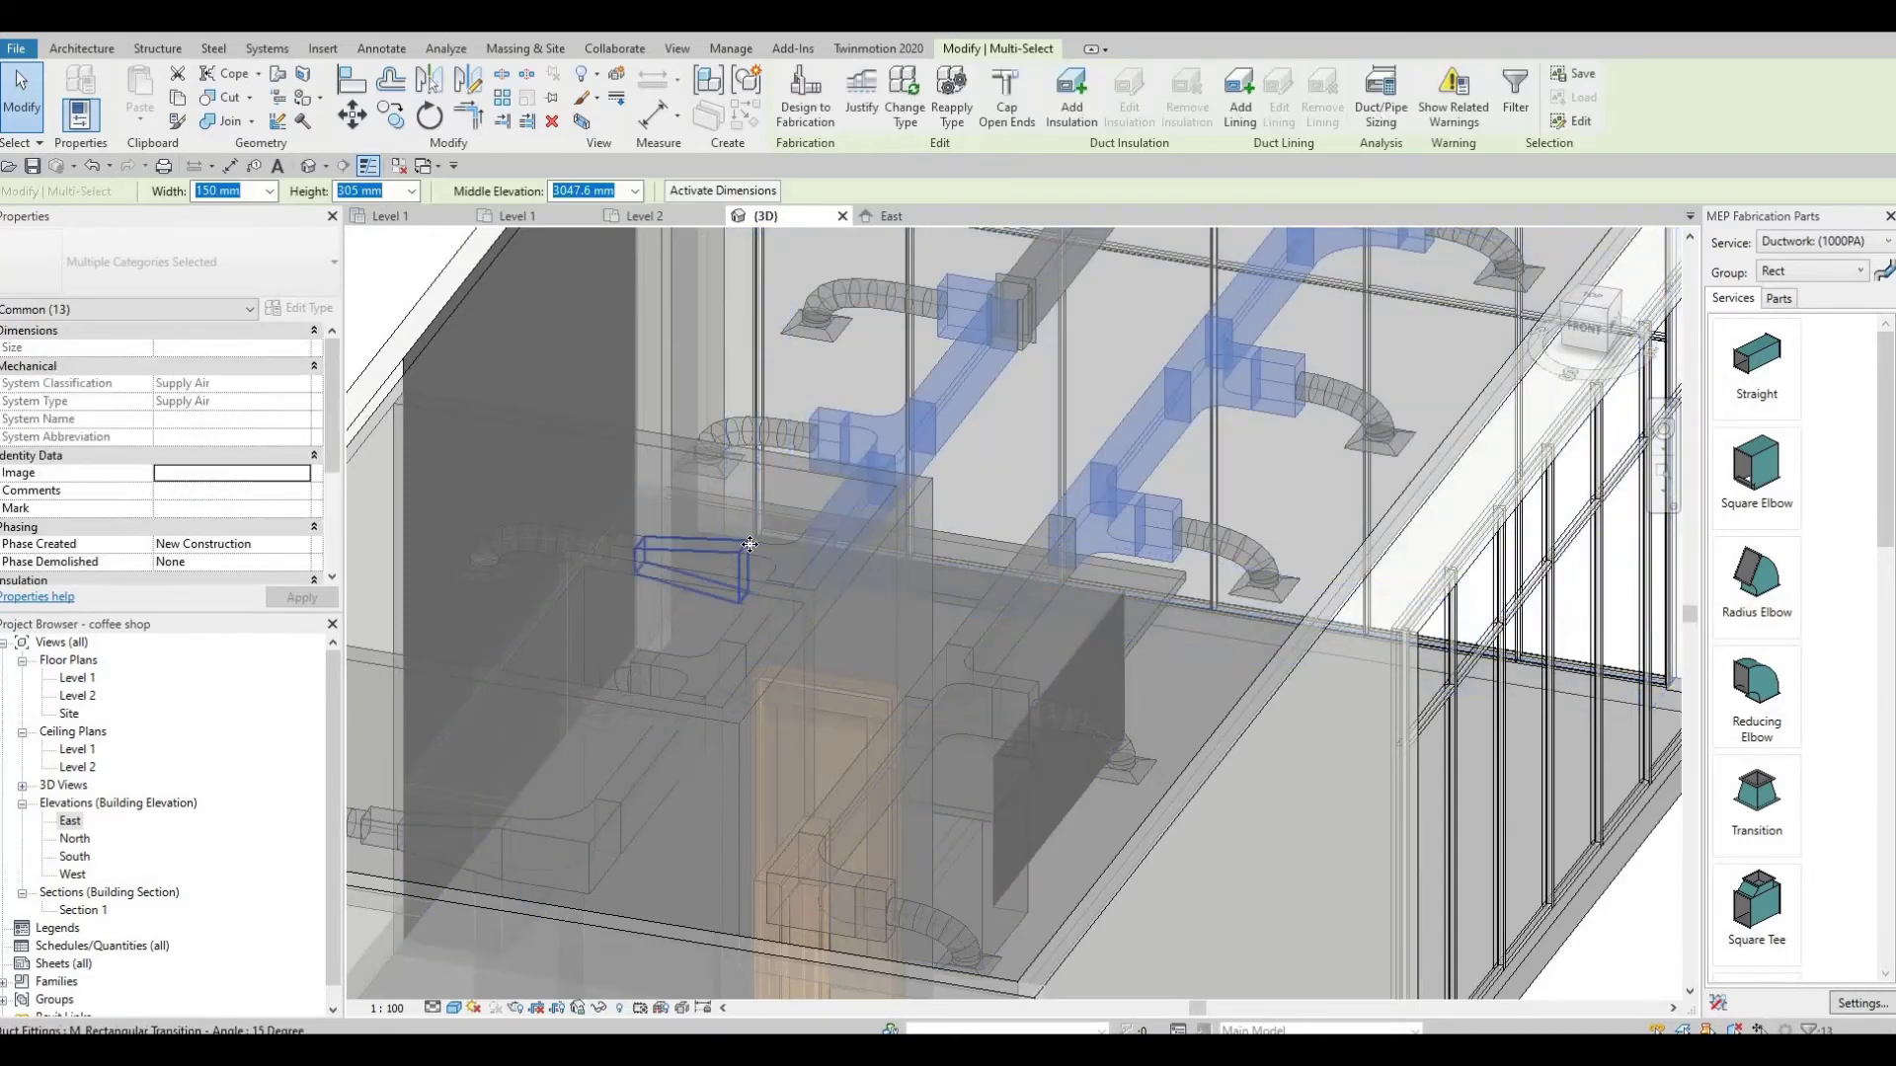
{"action": "left_click", "coordinate": [756, 632], "text": "ctrl"}
{"action": "left_click", "coordinate": [693, 703], "text": "ctrl"}
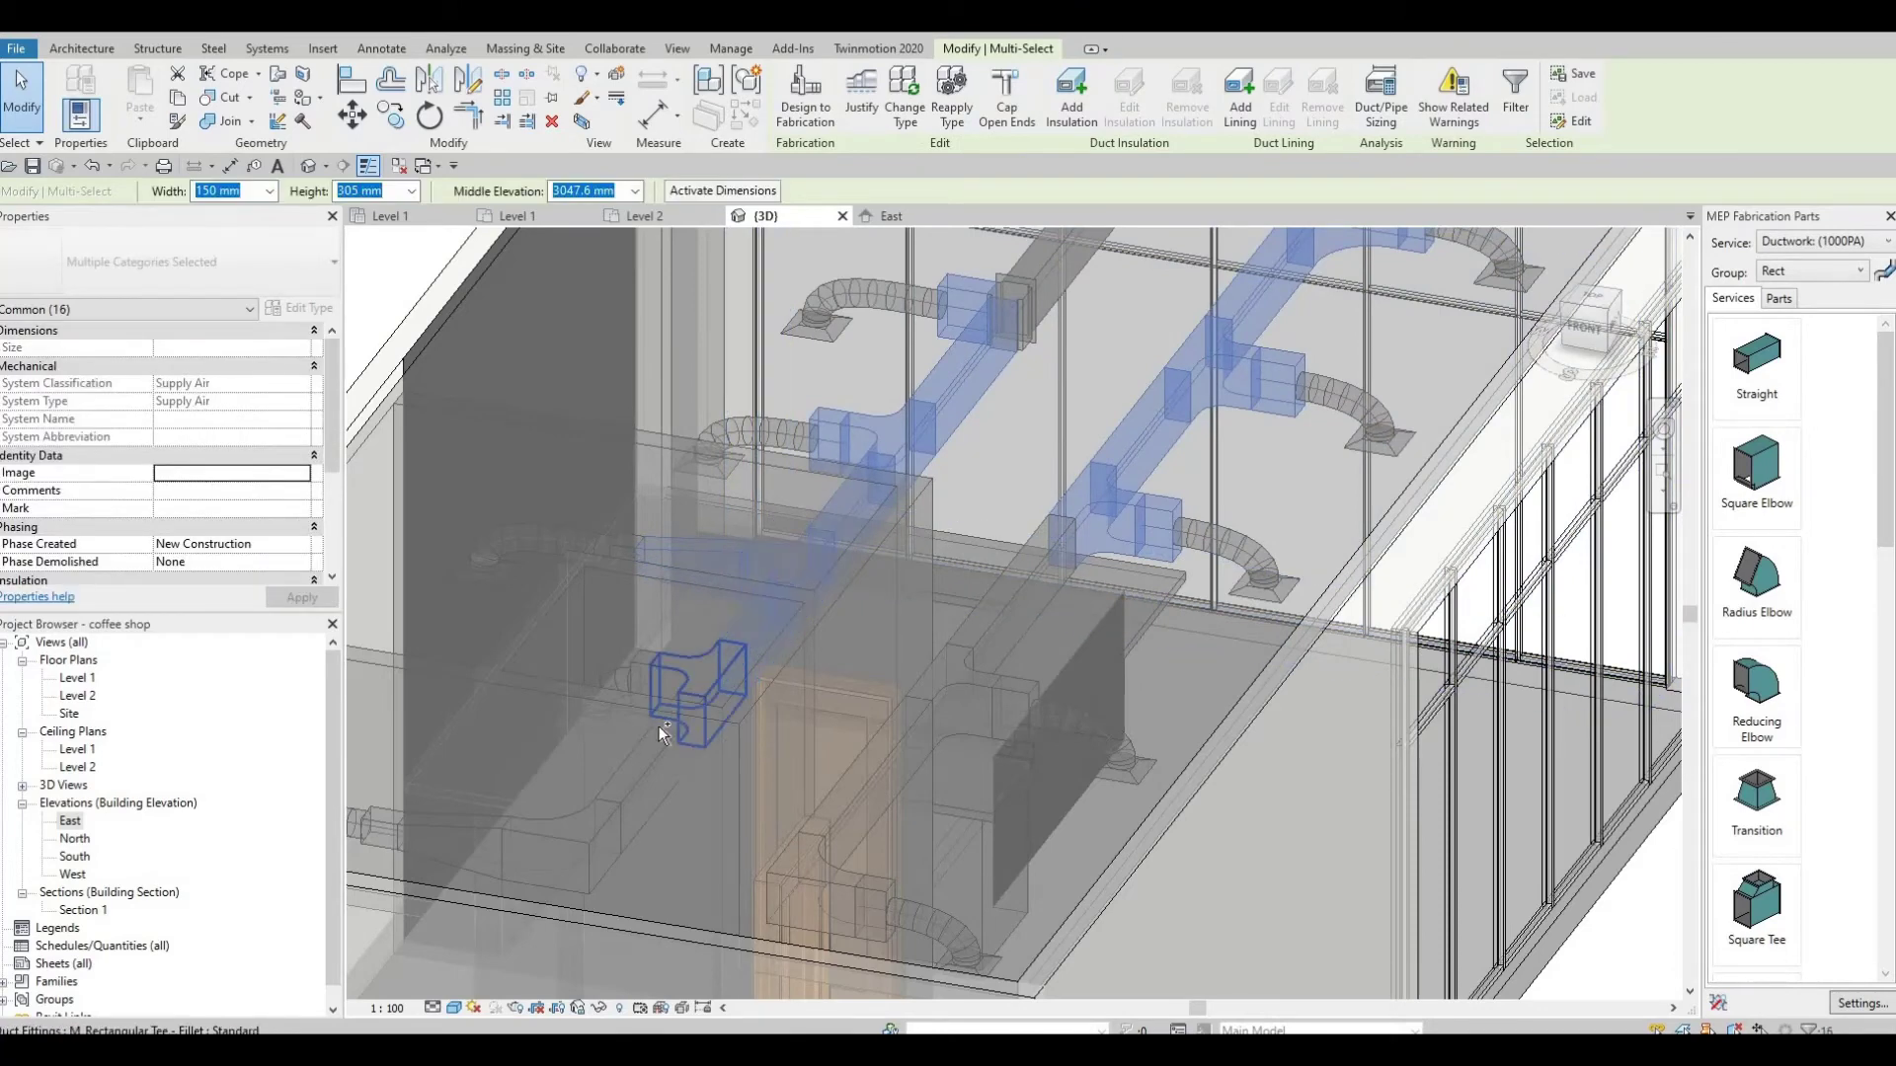
{"action": "left_click", "coordinate": [664, 691], "text": "ctrl"}
Step: Add the rear main's near-end straight duct, elbow, transition and last short rectangular duct to the selection
{"action": "middle_click_drag", "start_coordinate": [662, 689], "coordinate": [963, 427]}
{"action": "scroll", "coordinate": [948, 423], "scroll_direction": "up", "scroll_amount": 3}
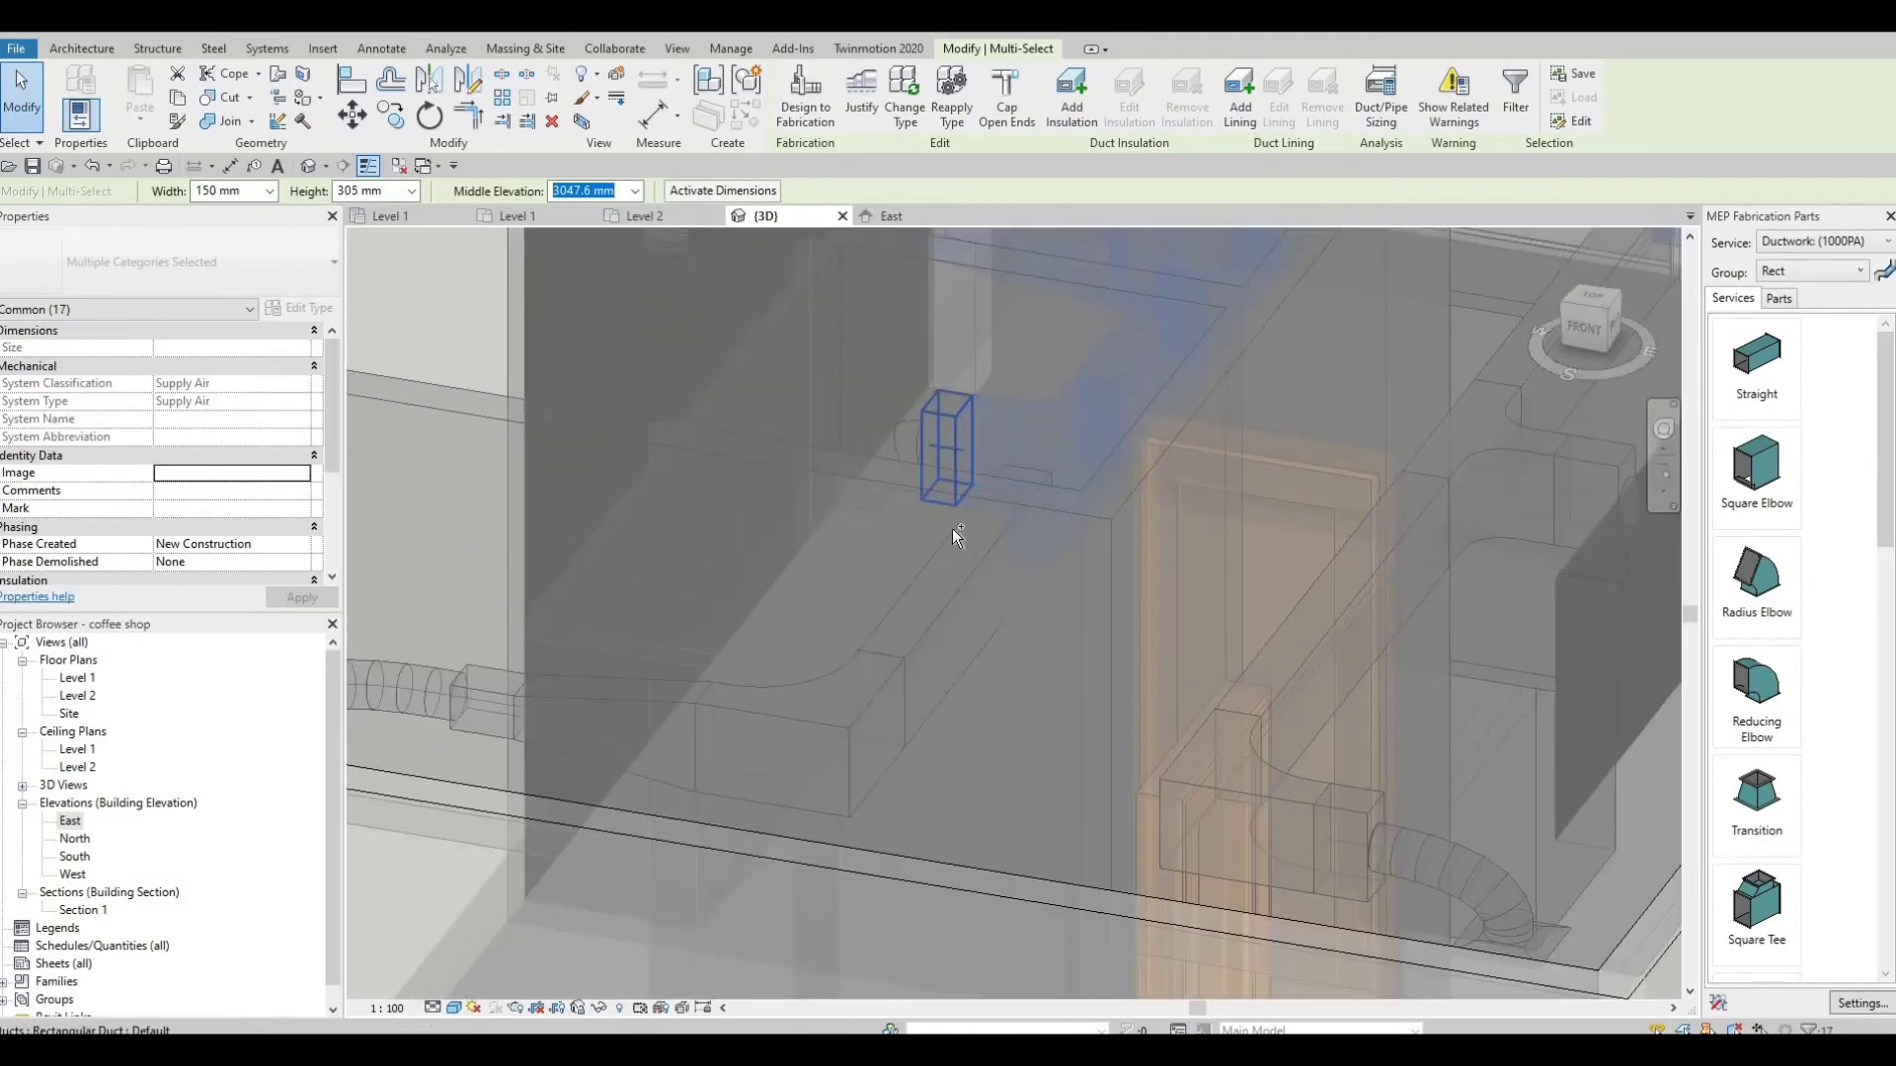
{"action": "left_click", "coordinate": [837, 668], "text": "ctrl"}
{"action": "left_click", "coordinate": [833, 672], "text": "ctrl"}
{"action": "left_click", "coordinate": [682, 697], "text": "ctrl"}
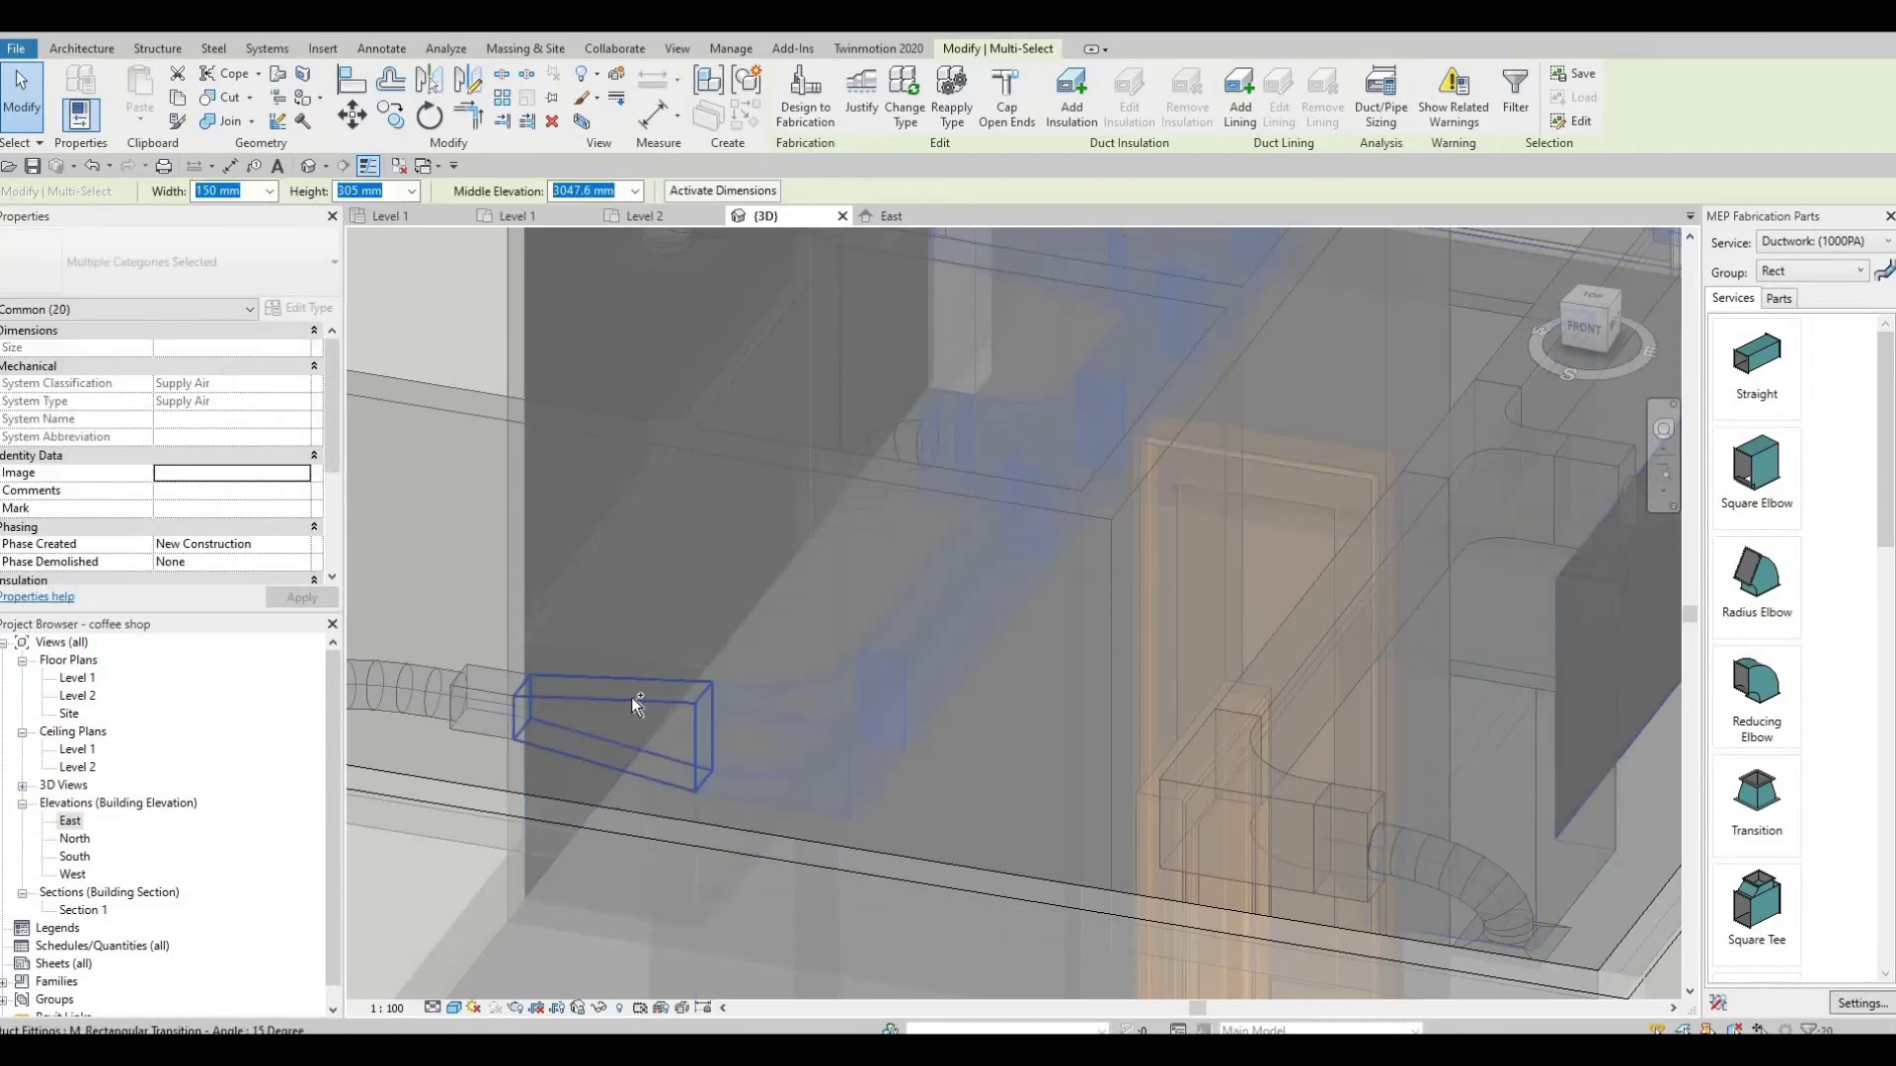
{"action": "left_click", "coordinate": [500, 695], "text": "ctrl"}
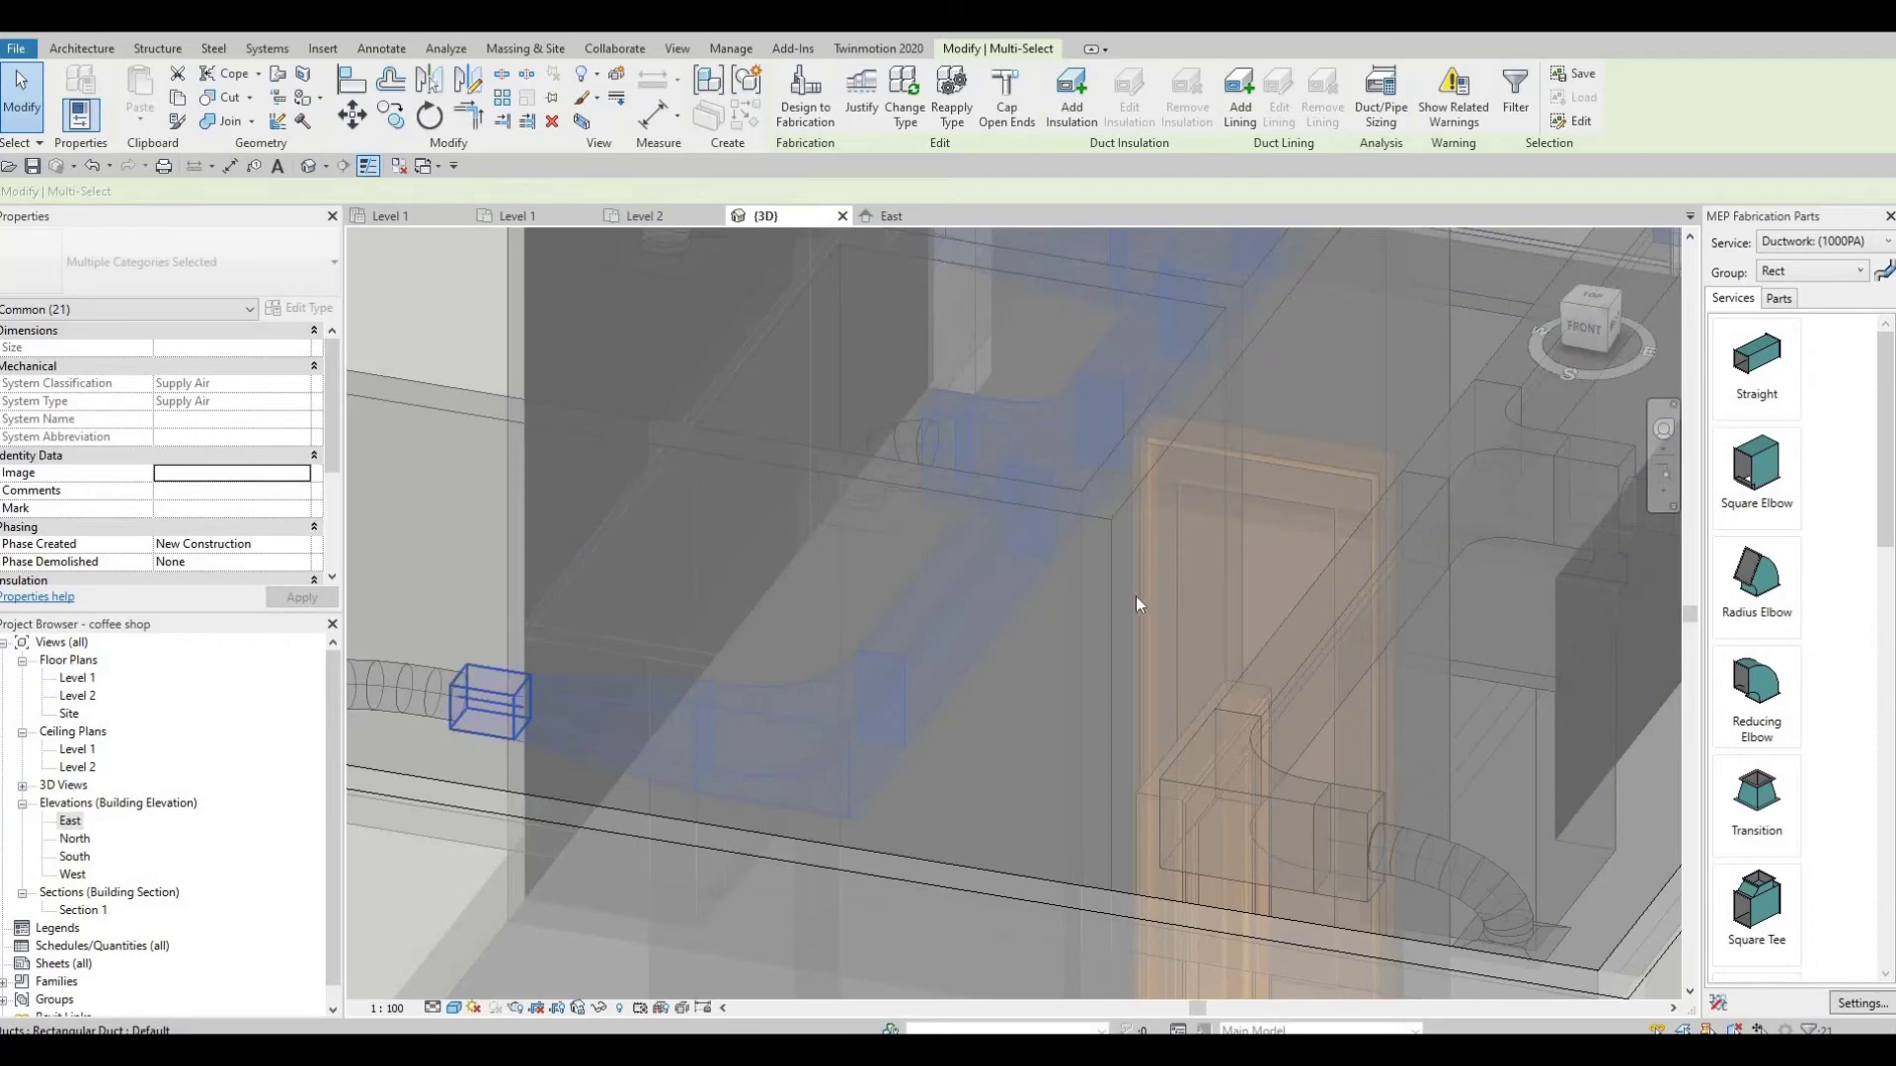
Step: Add the front main's remaining near-end ducts and fittings, and convert the whole selection to fabrication using the Ductwork: (1000PA) service
{"action": "middle_click_drag", "start_coordinate": [1250, 761], "coordinate": [912, 669]}
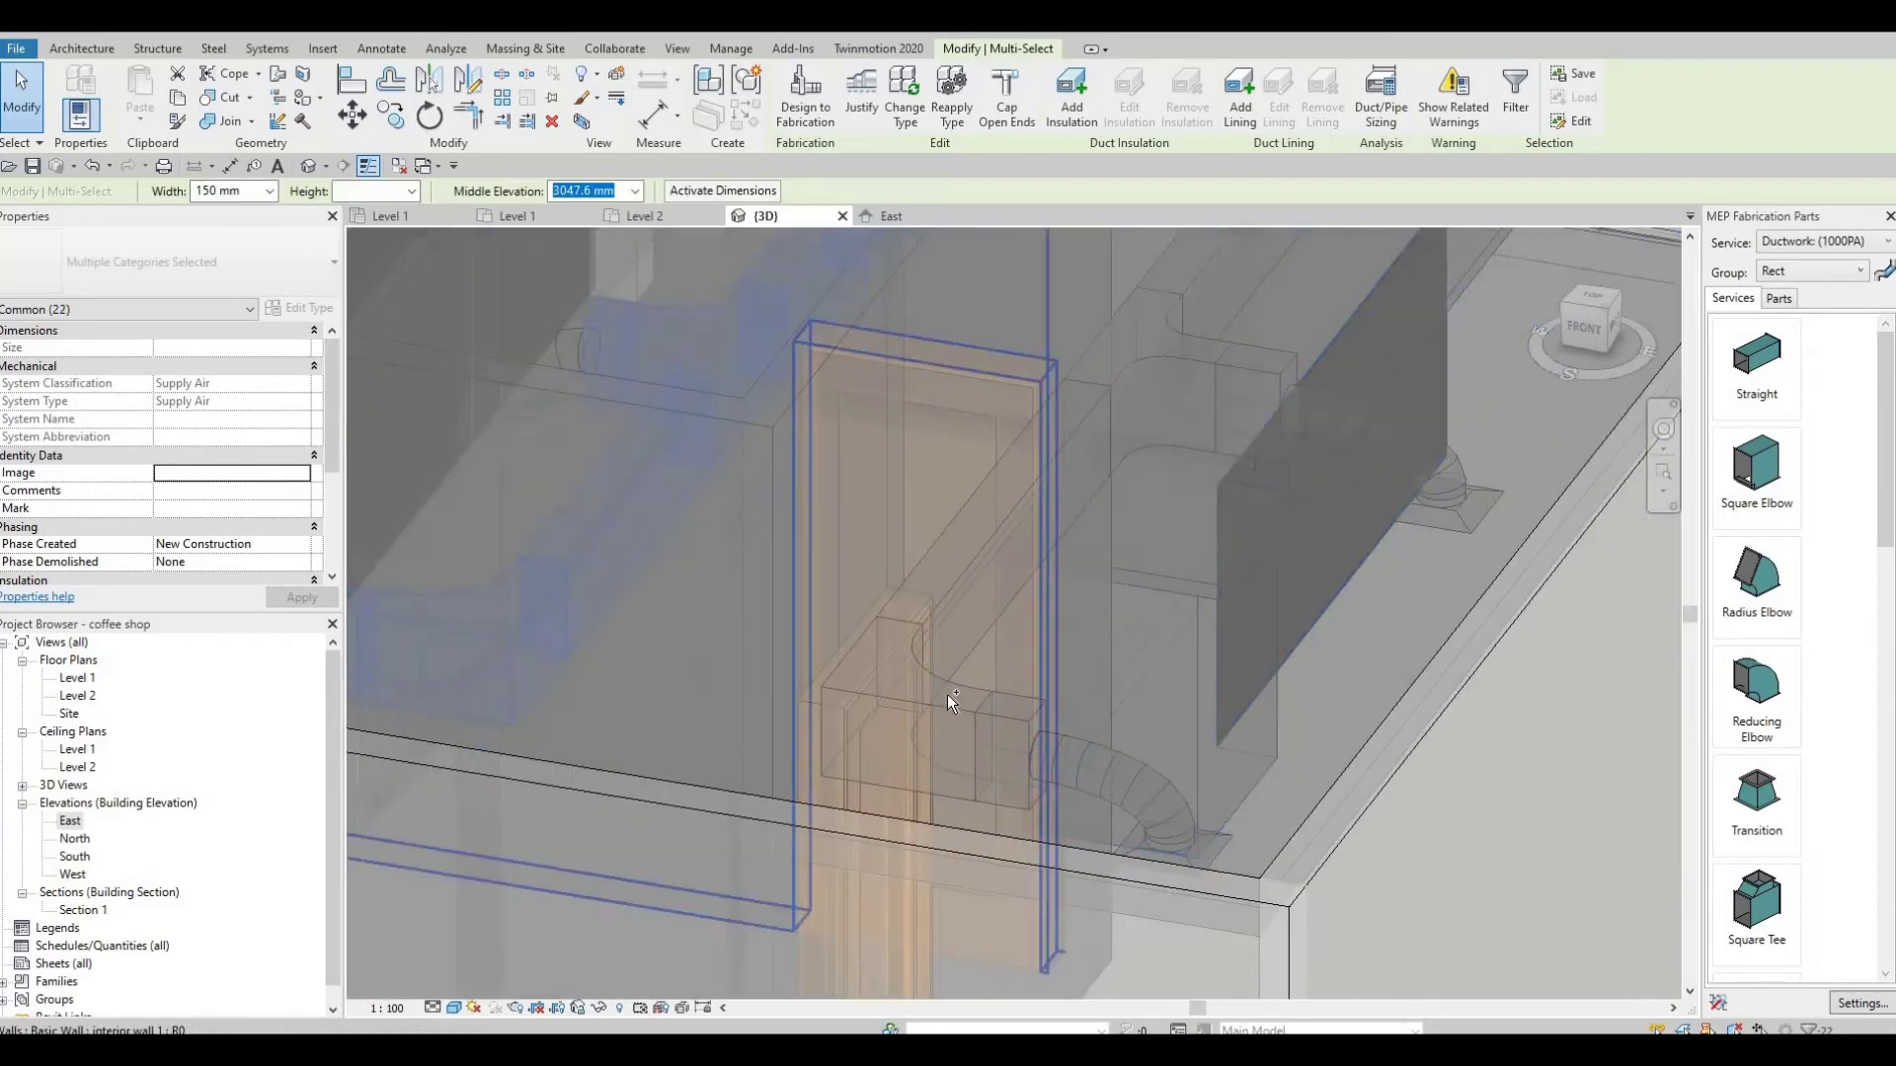
{"action": "left_click", "coordinate": [1001, 721], "text": "ctrl"}
{"action": "left_click", "coordinate": [1002, 721], "text": "ctrl"}
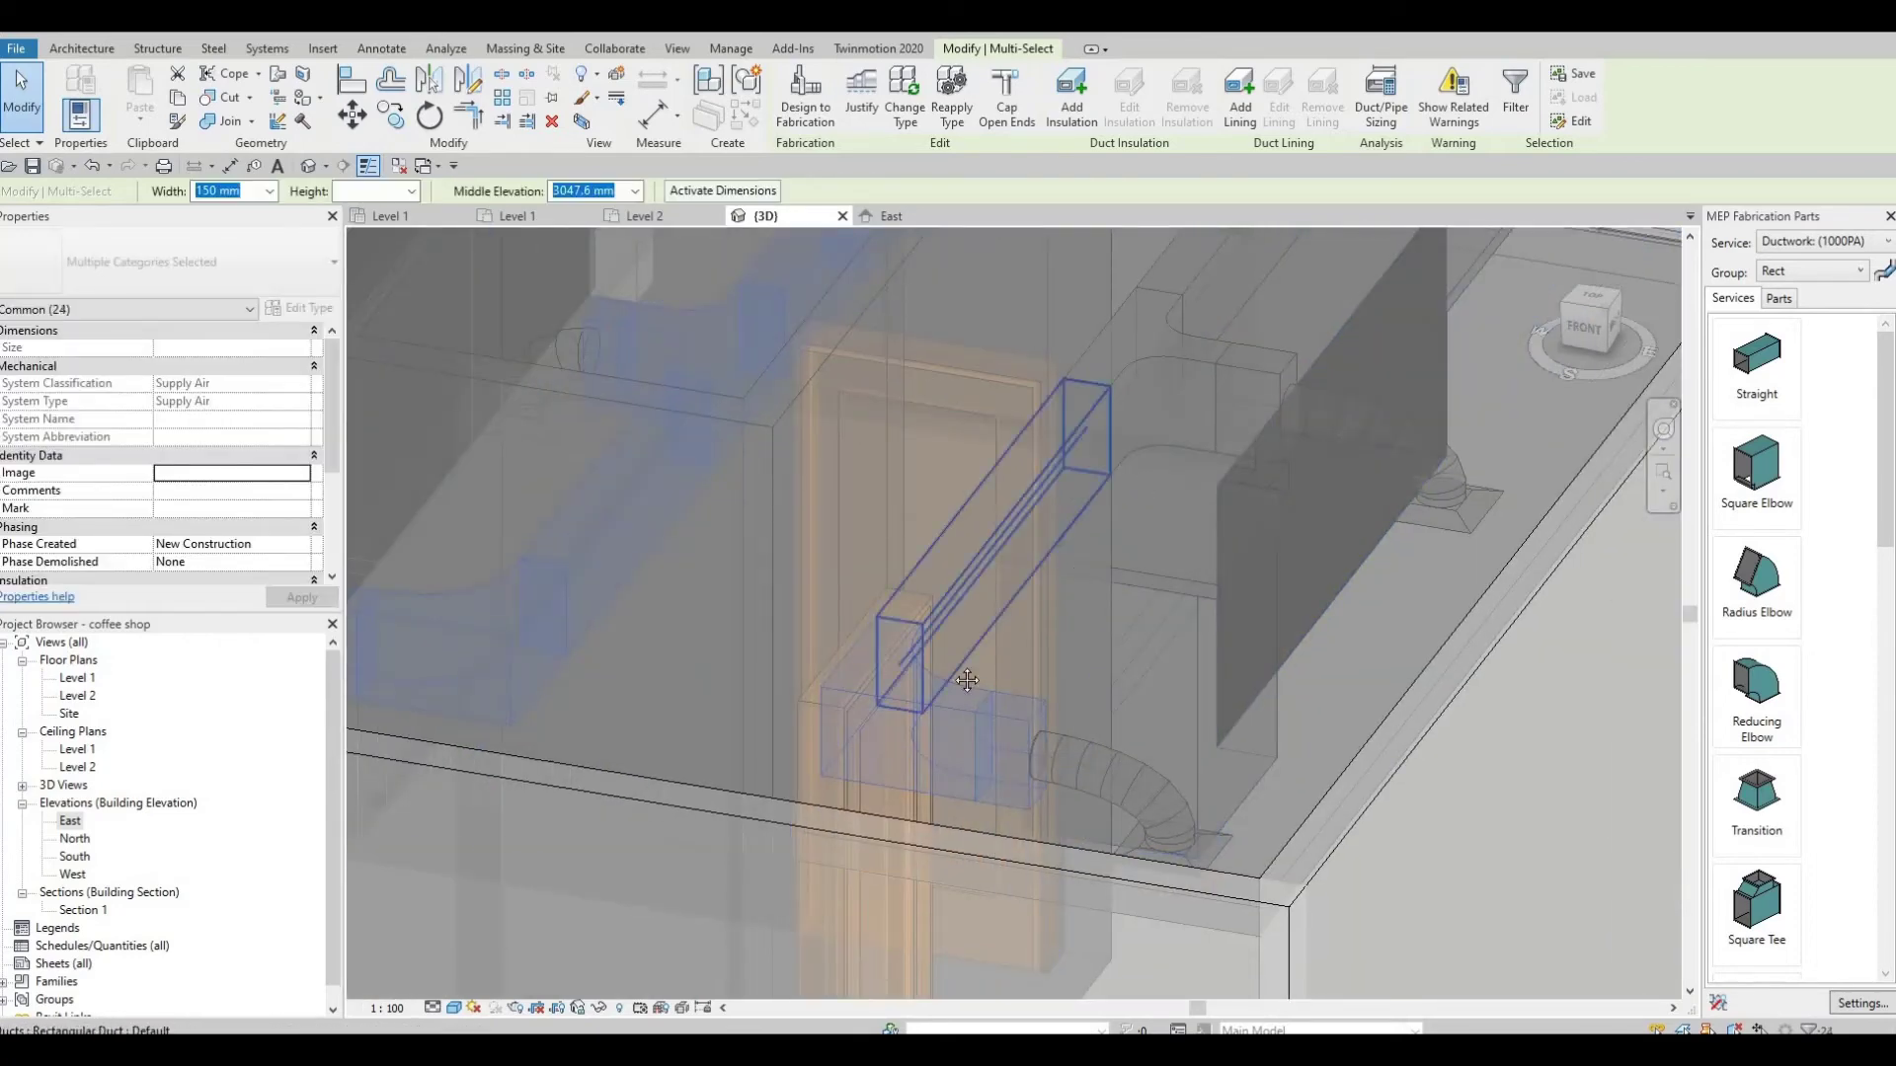
{"action": "left_click", "coordinate": [964, 553], "text": "ctrl"}
{"action": "middle_click_drag", "start_coordinate": [1149, 363], "coordinate": [963, 551]}
{"action": "left_click", "coordinate": [1027, 551], "text": "ctrl"}
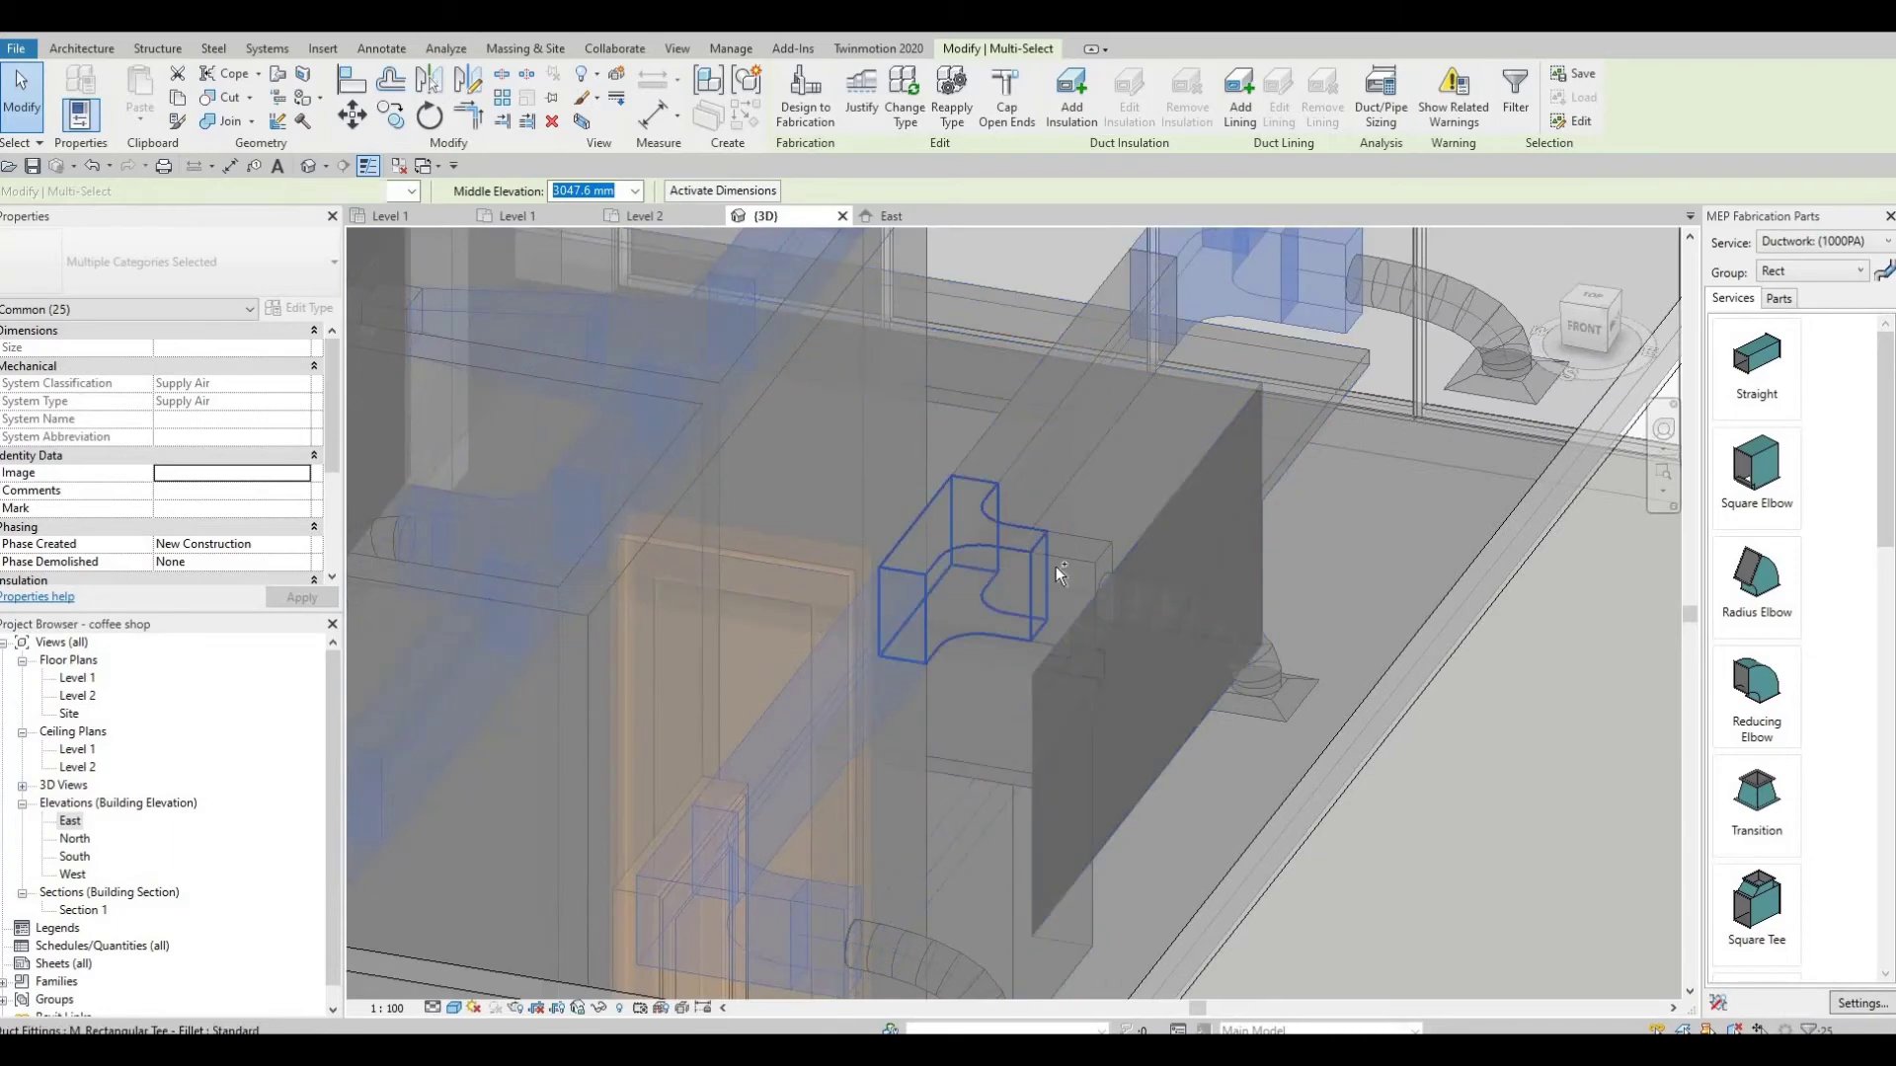
{"action": "left_click", "coordinate": [1010, 460], "text": "ctrl"}
{"action": "middle_click_drag", "start_coordinate": [1234, 355], "coordinate": [1054, 586]}
{"action": "scroll", "coordinate": [1047, 572], "scroll_direction": "down", "scroll_amount": 3}
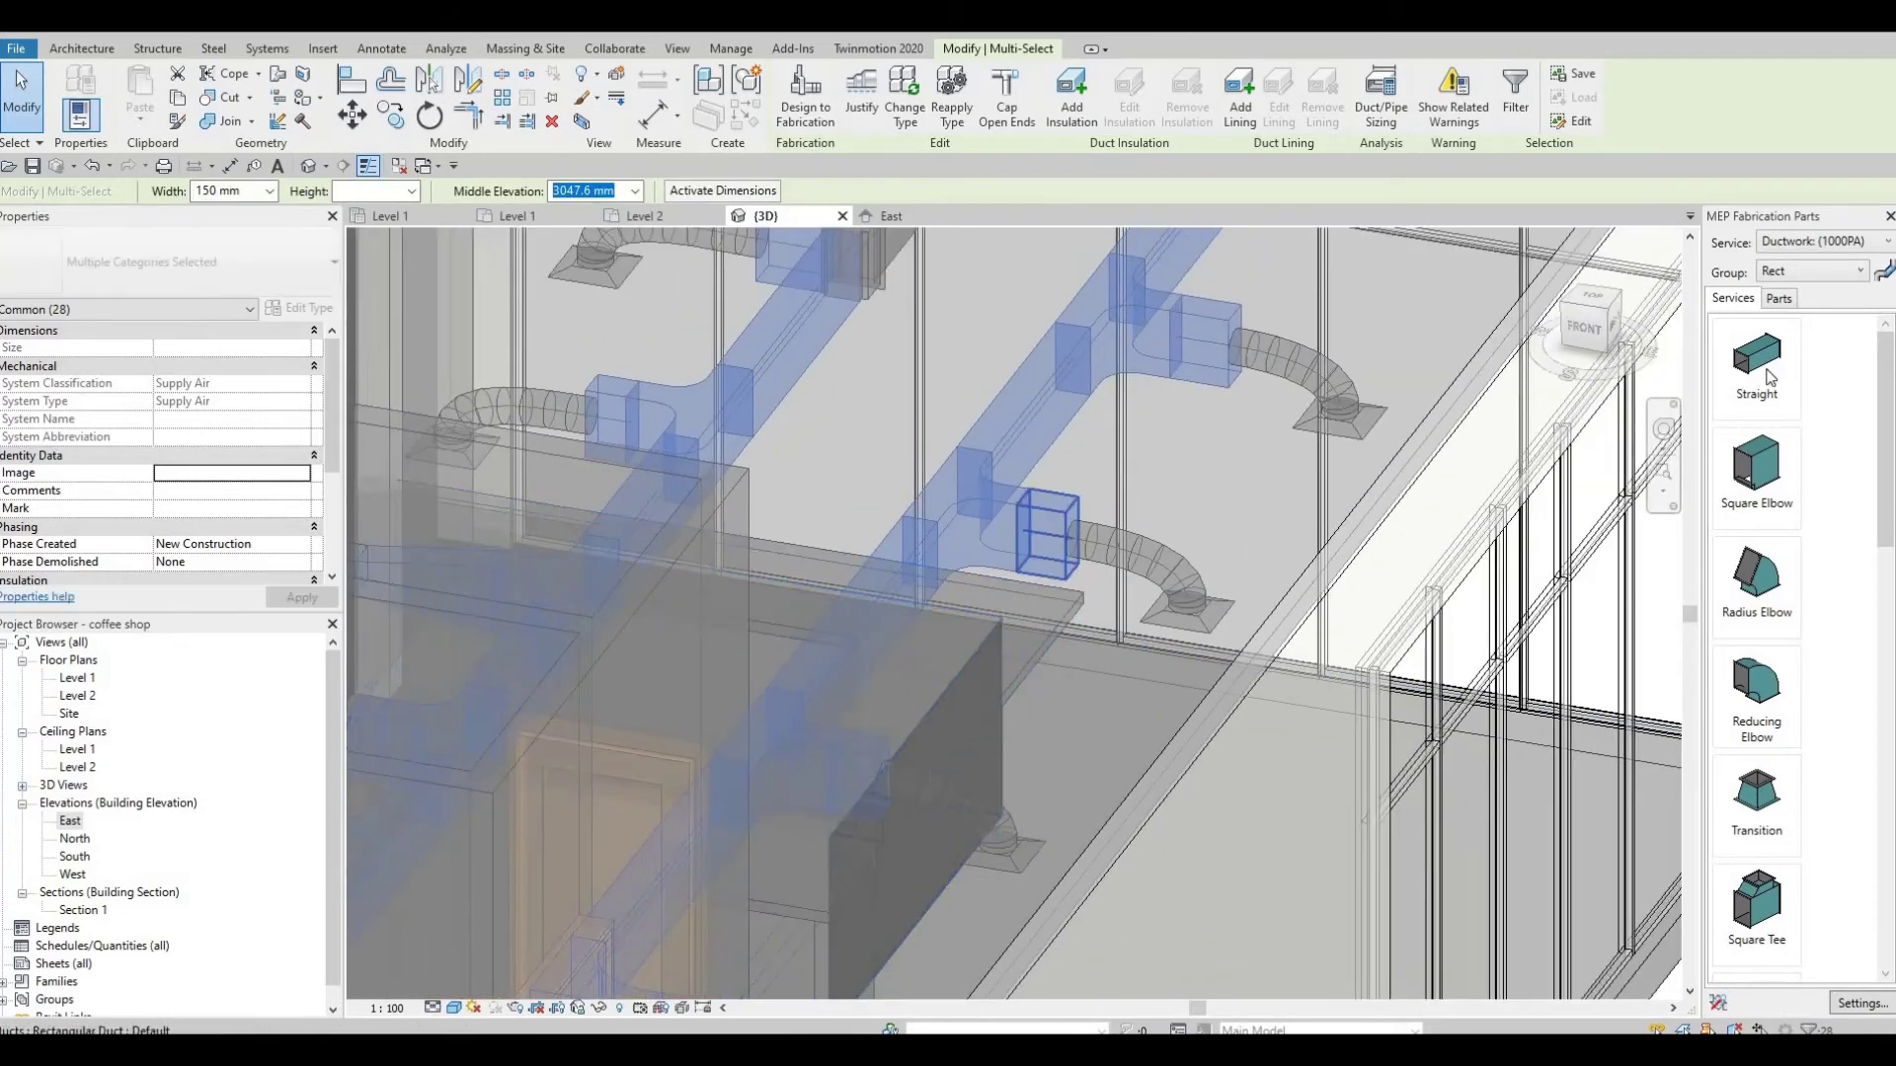
{"action": "left_click", "coordinate": [820, 114]}
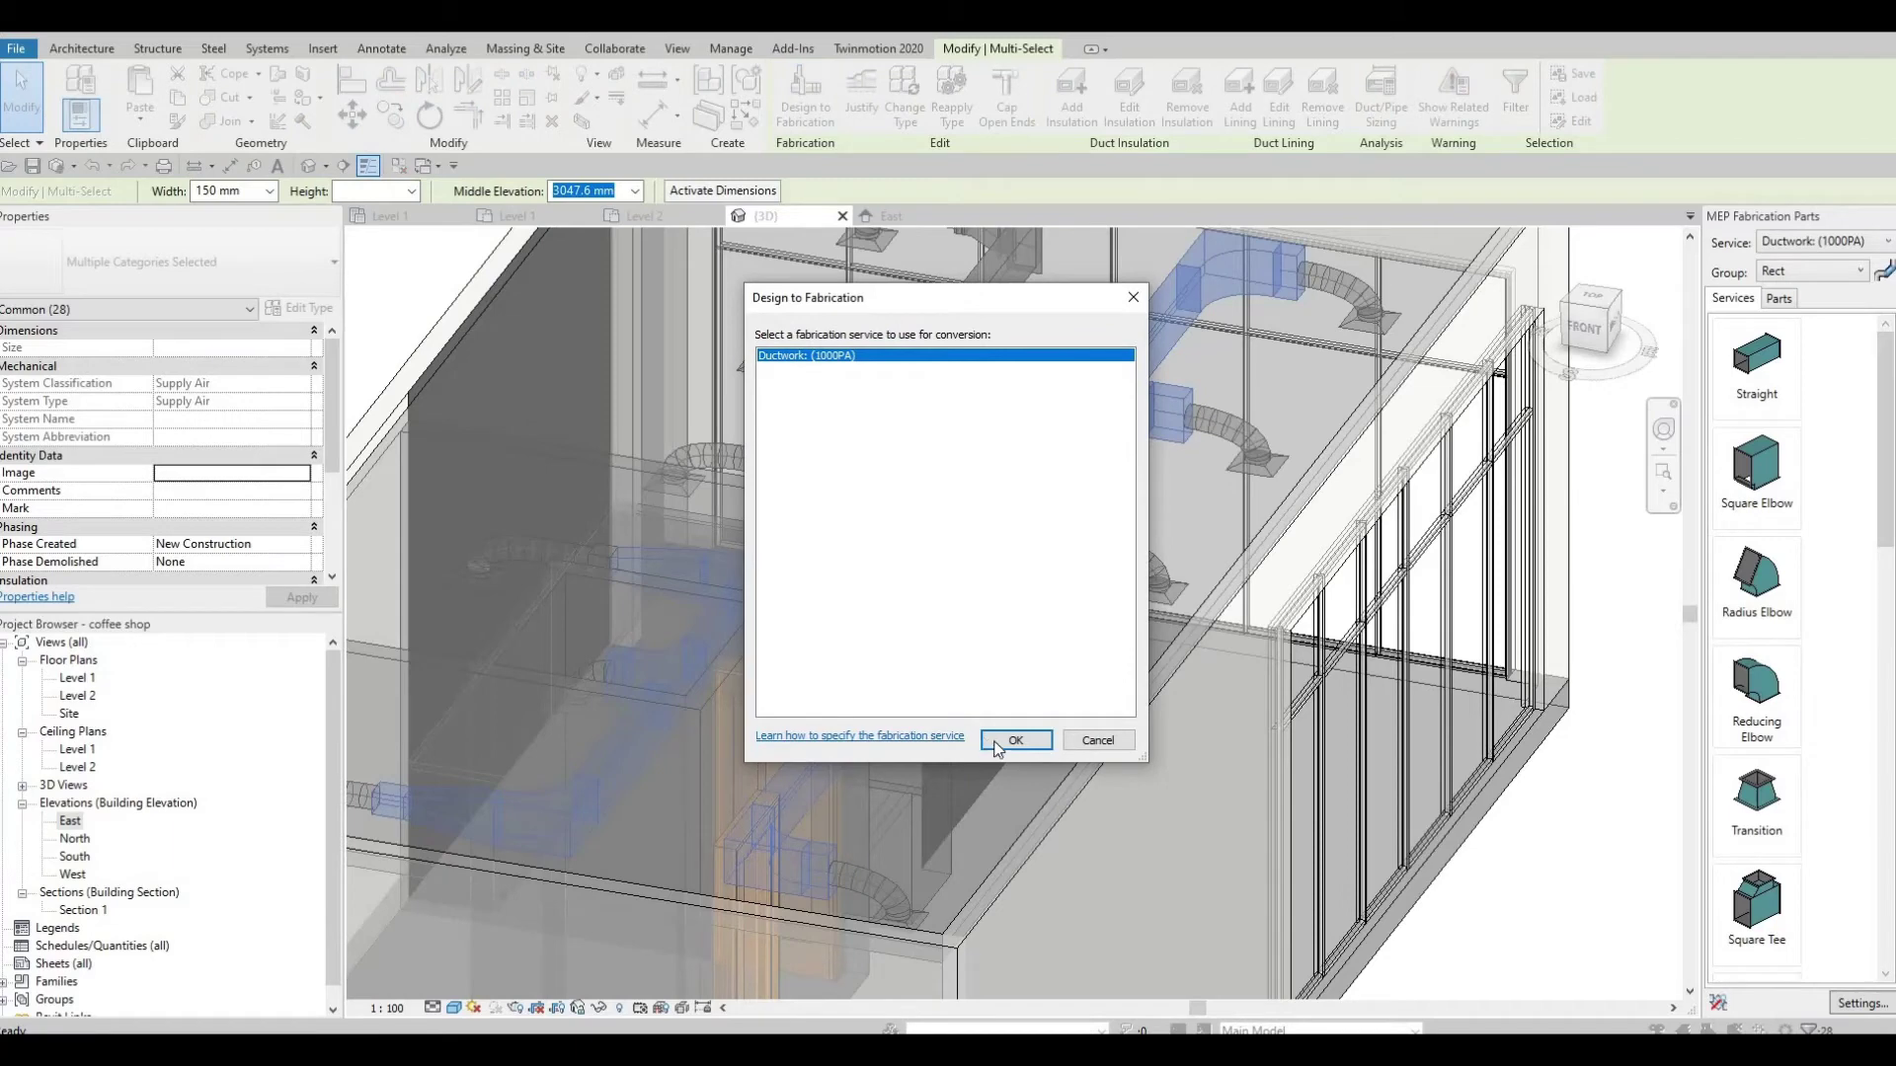
{"action": "left_click", "coordinate": [1003, 741]}
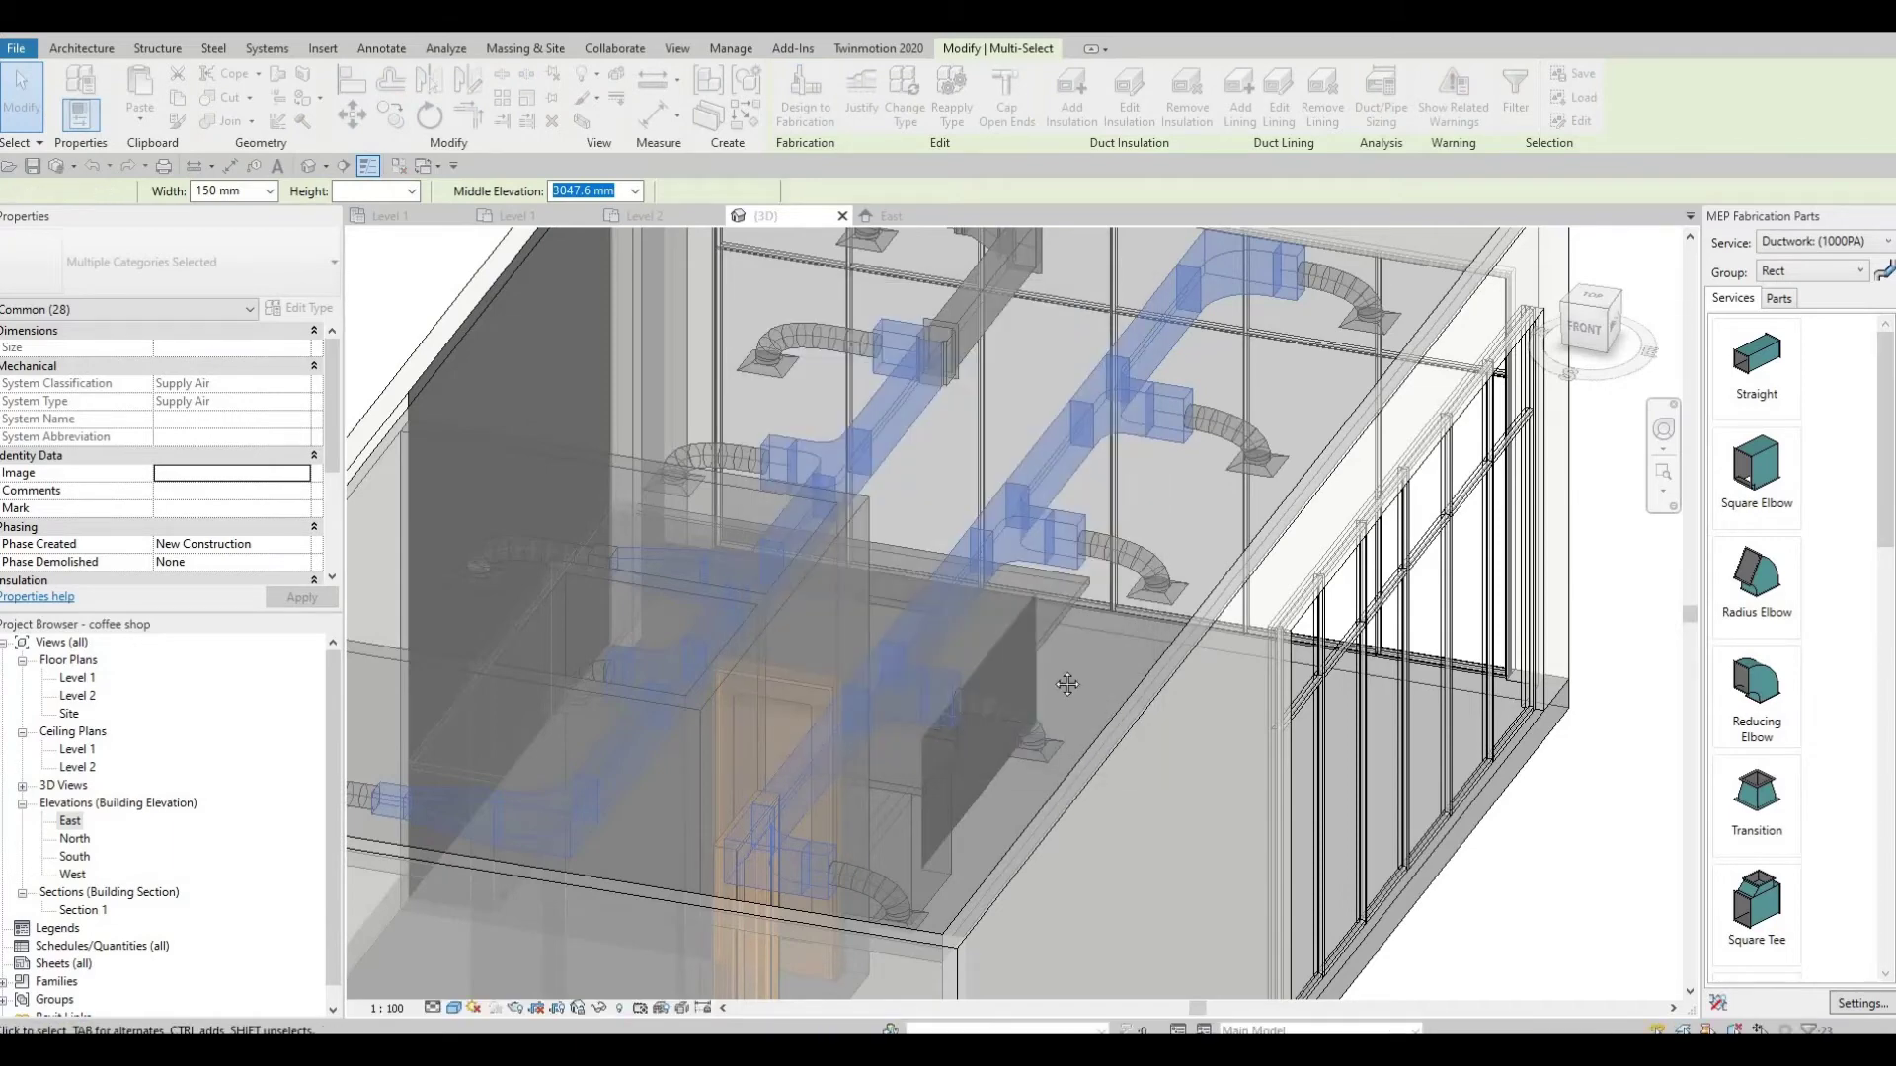
Step: Set the main primary depth of the straight duct at the front main's far-end diffuser connection to 150 mm
{"action": "scroll", "coordinate": [1108, 593], "scroll_direction": "down", "scroll_amount": 4}
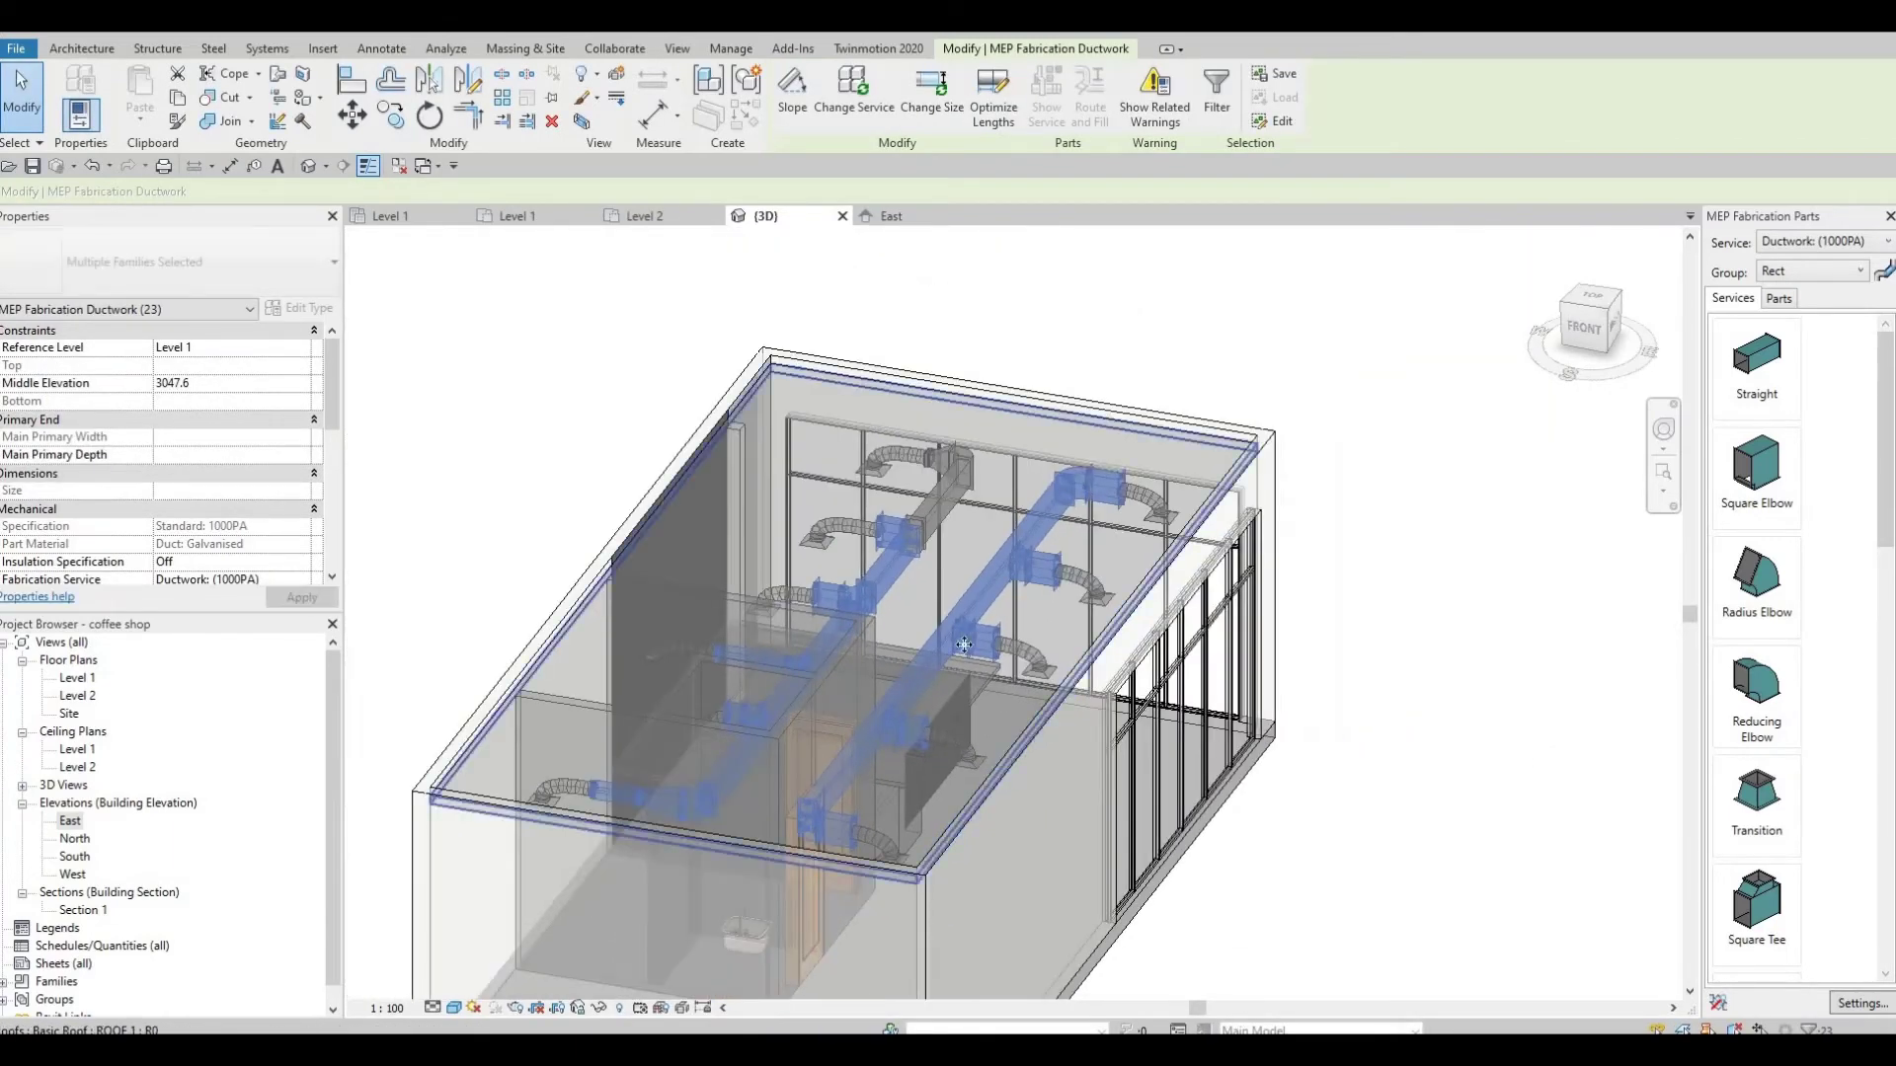
{"action": "scroll", "coordinate": [1122, 434], "scroll_direction": "up", "scroll_amount": 5}
{"action": "scroll", "coordinate": [1128, 517], "scroll_direction": "up", "scroll_amount": 4}
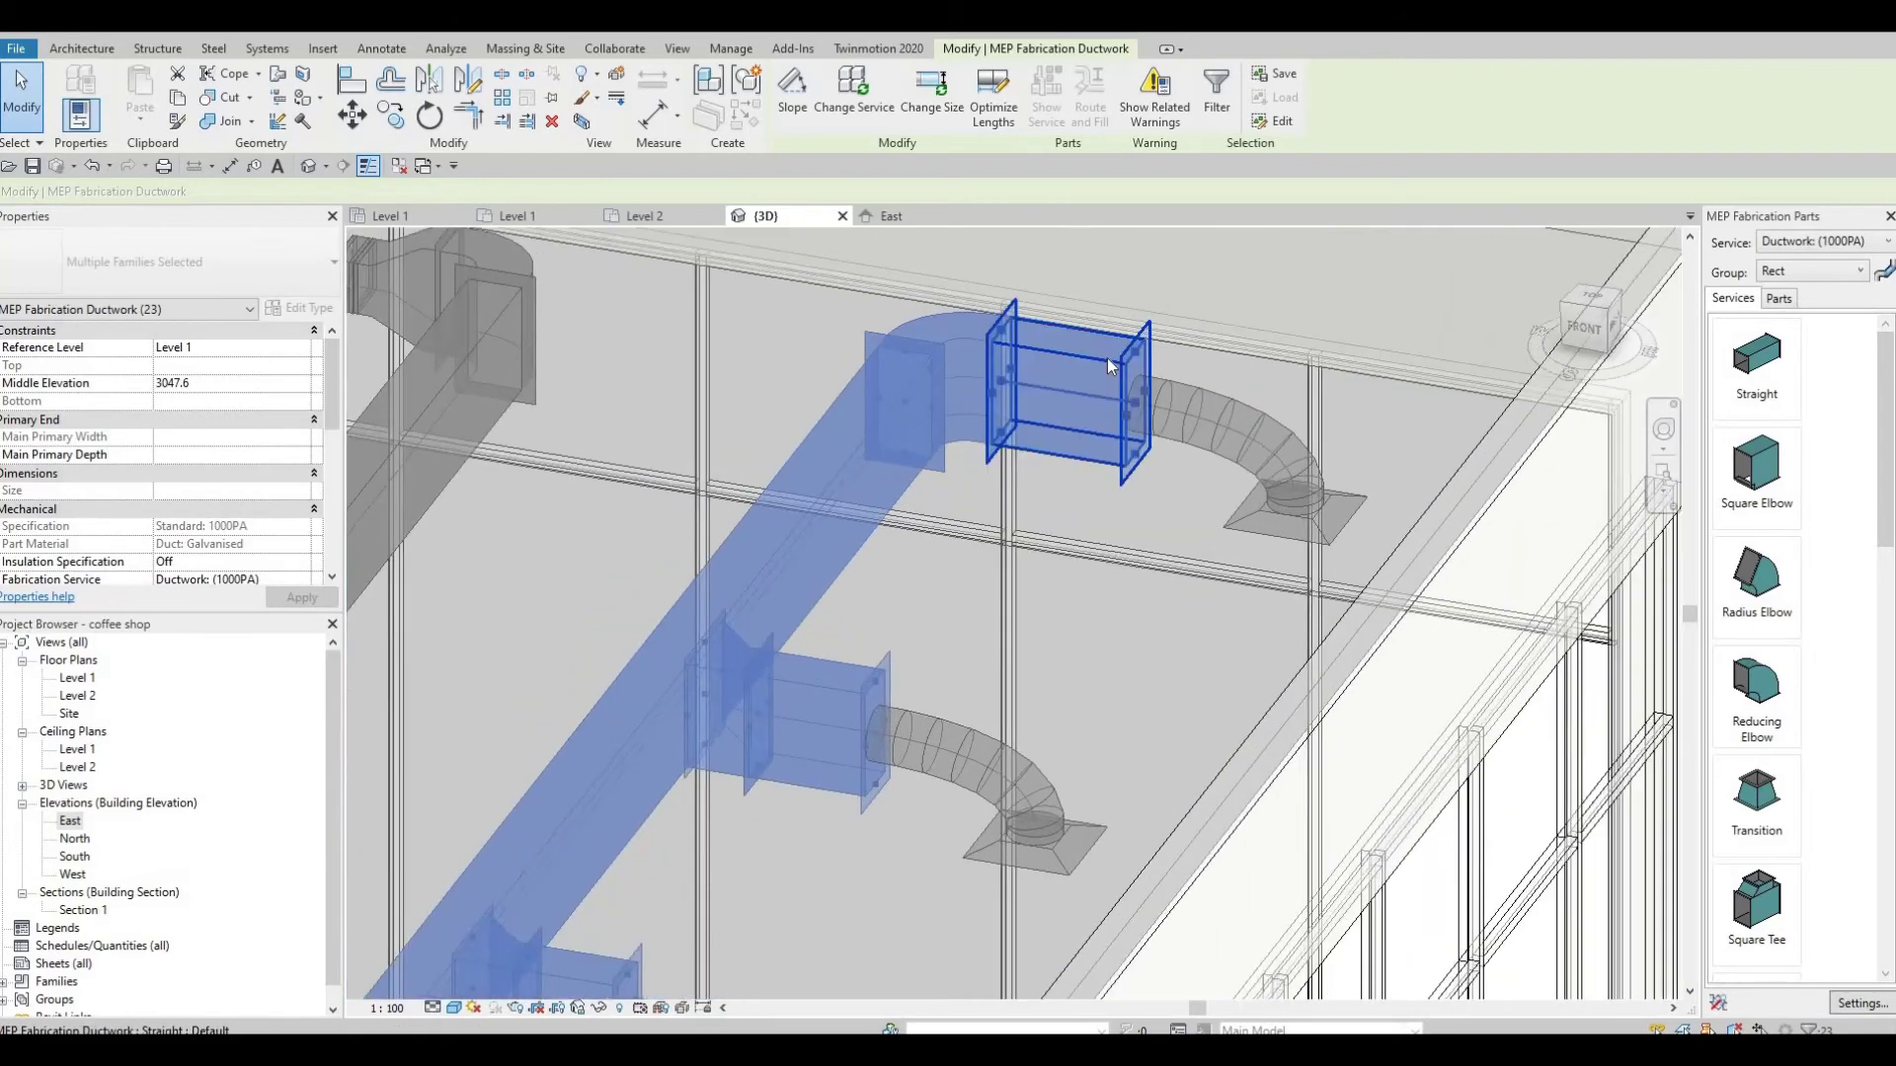
{"action": "key", "text": "Escape"}
{"action": "left_click", "coordinate": [1083, 363]}
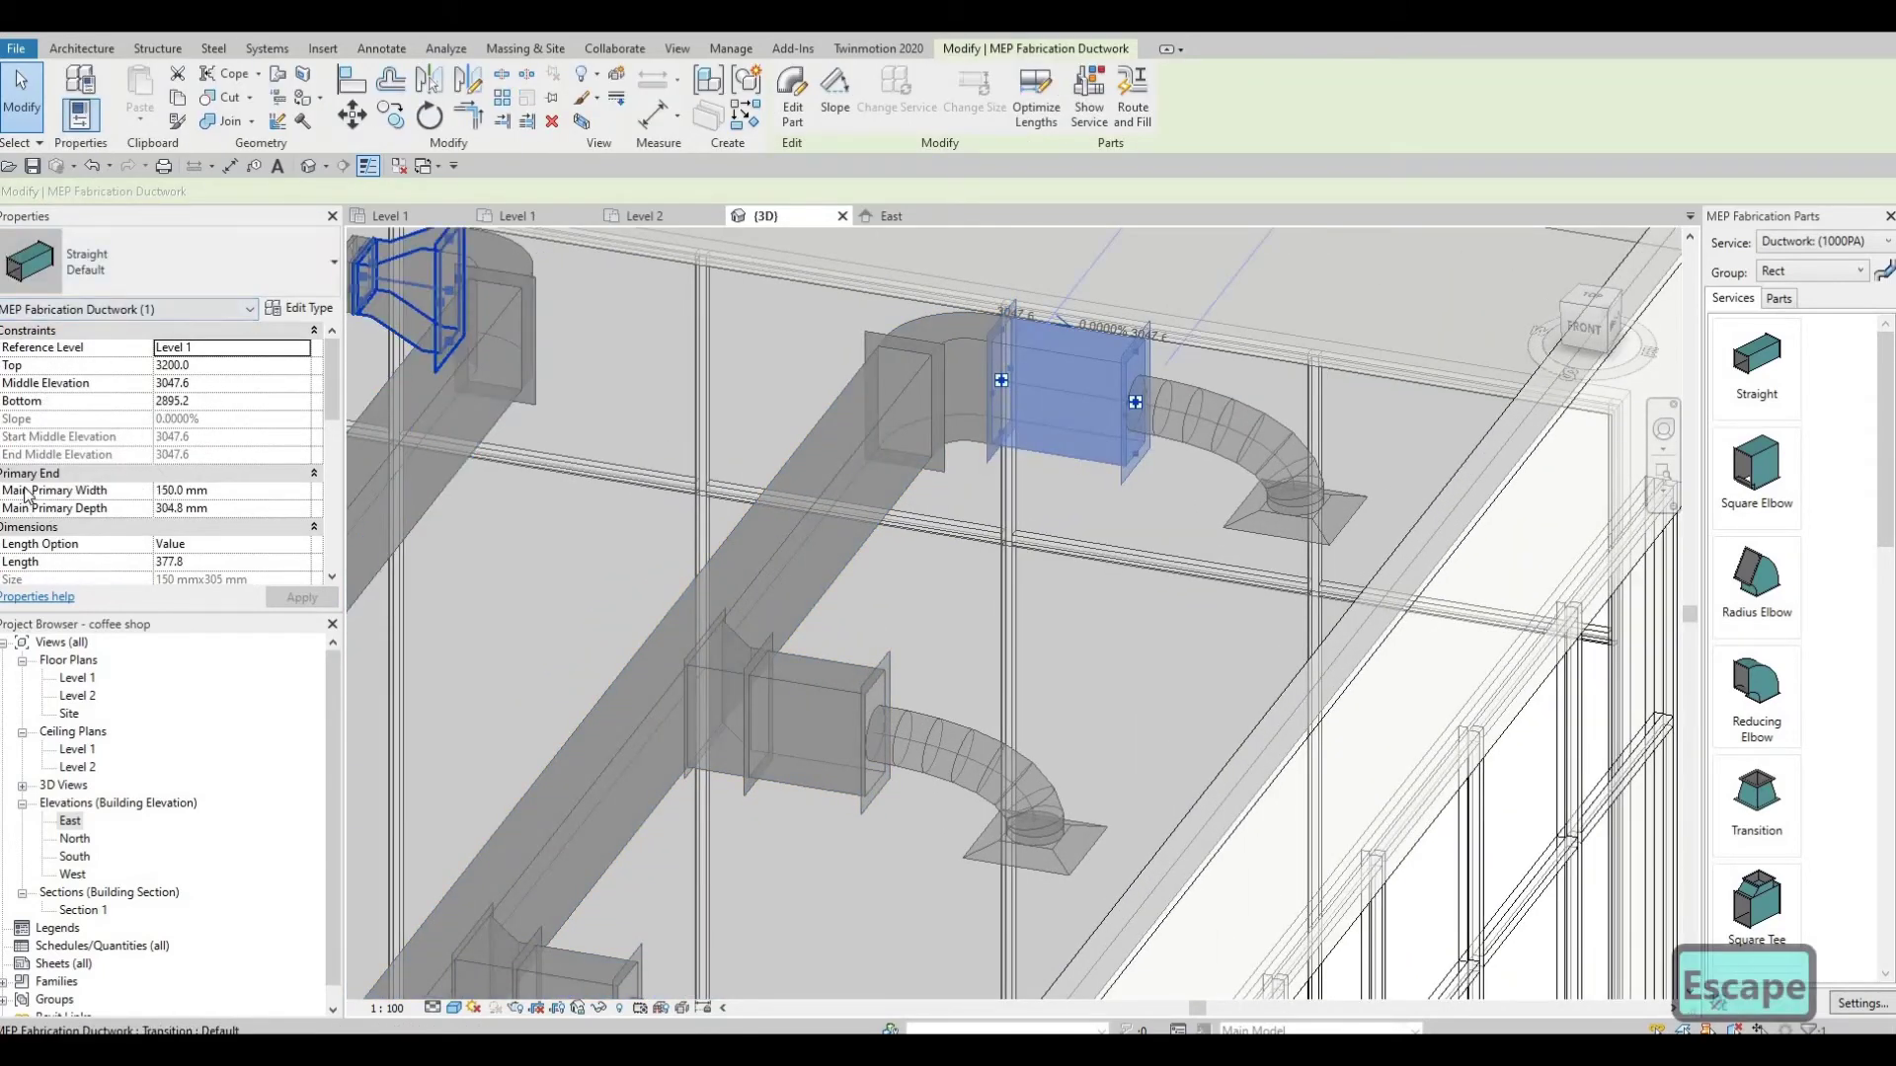
{"action": "left_click", "coordinate": [238, 505]}
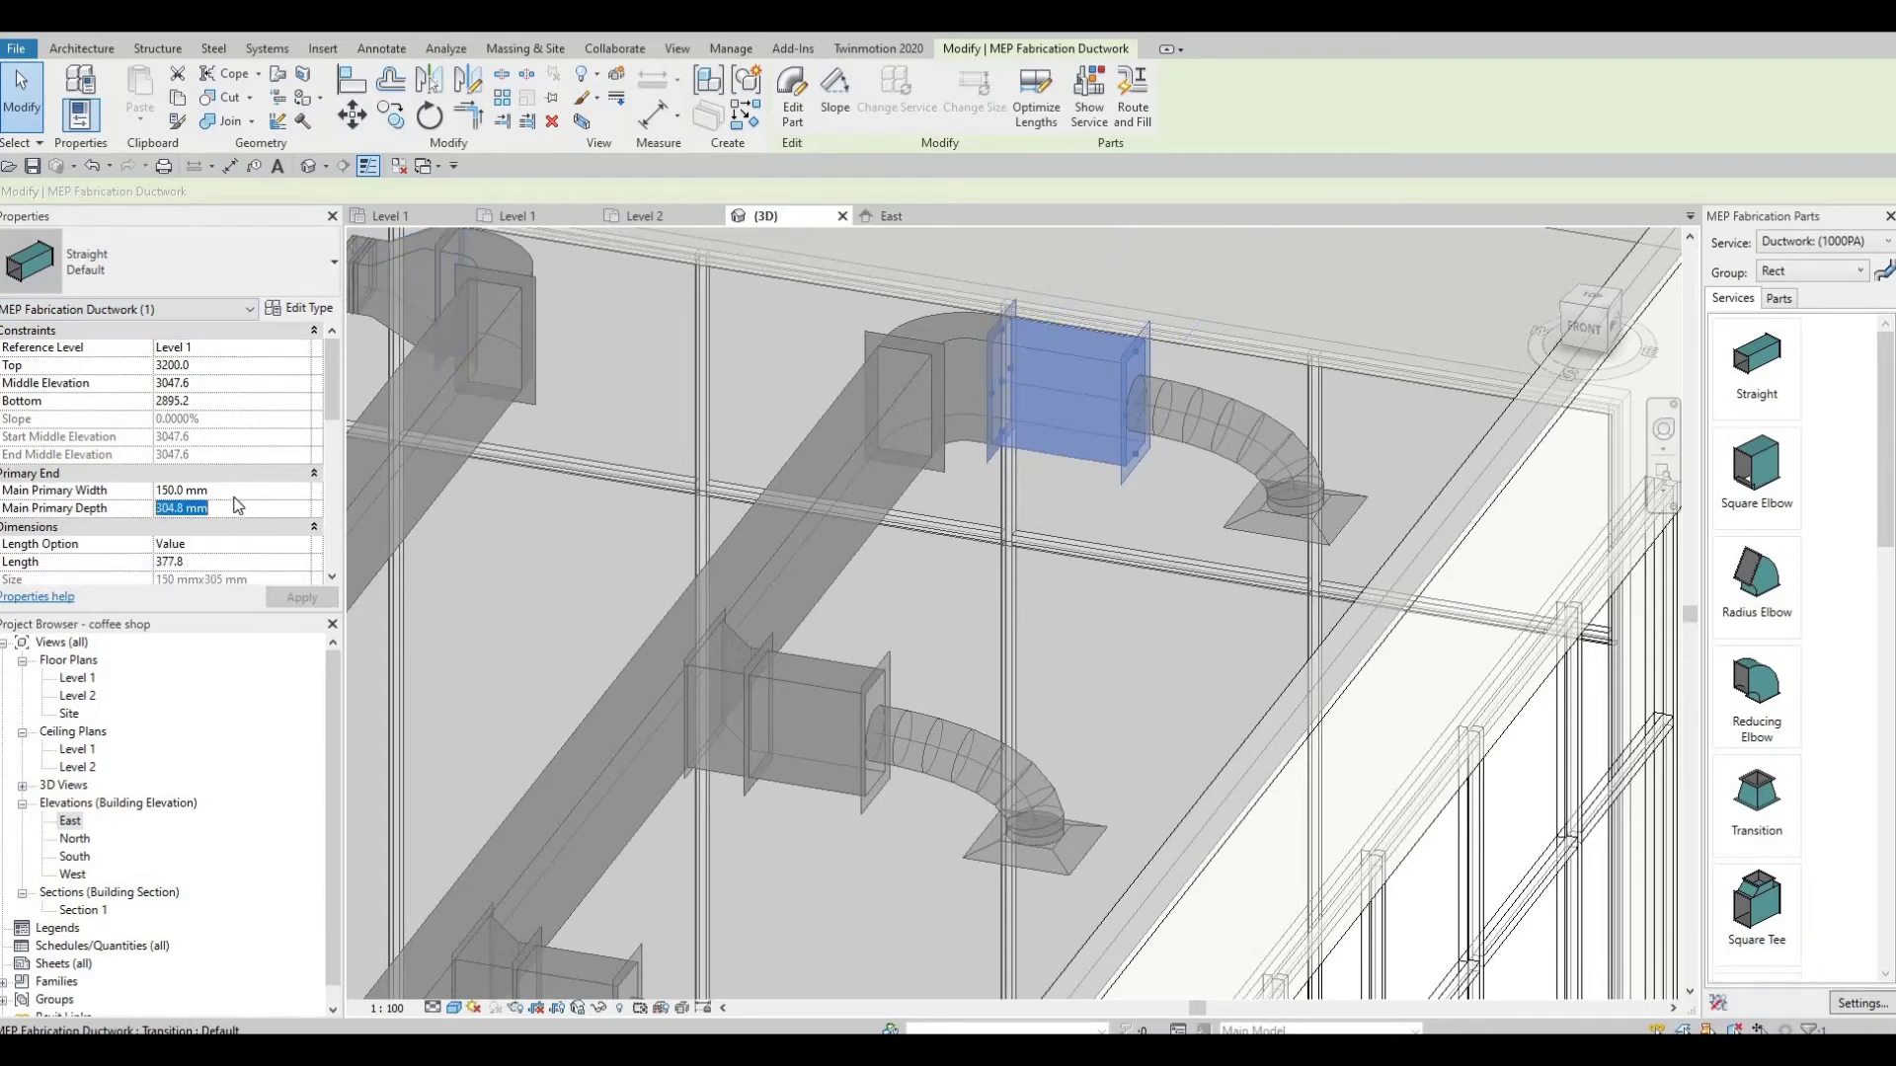
{"action": "type", "text": "150"}
{"action": "left_click", "coordinate": [281, 601]}
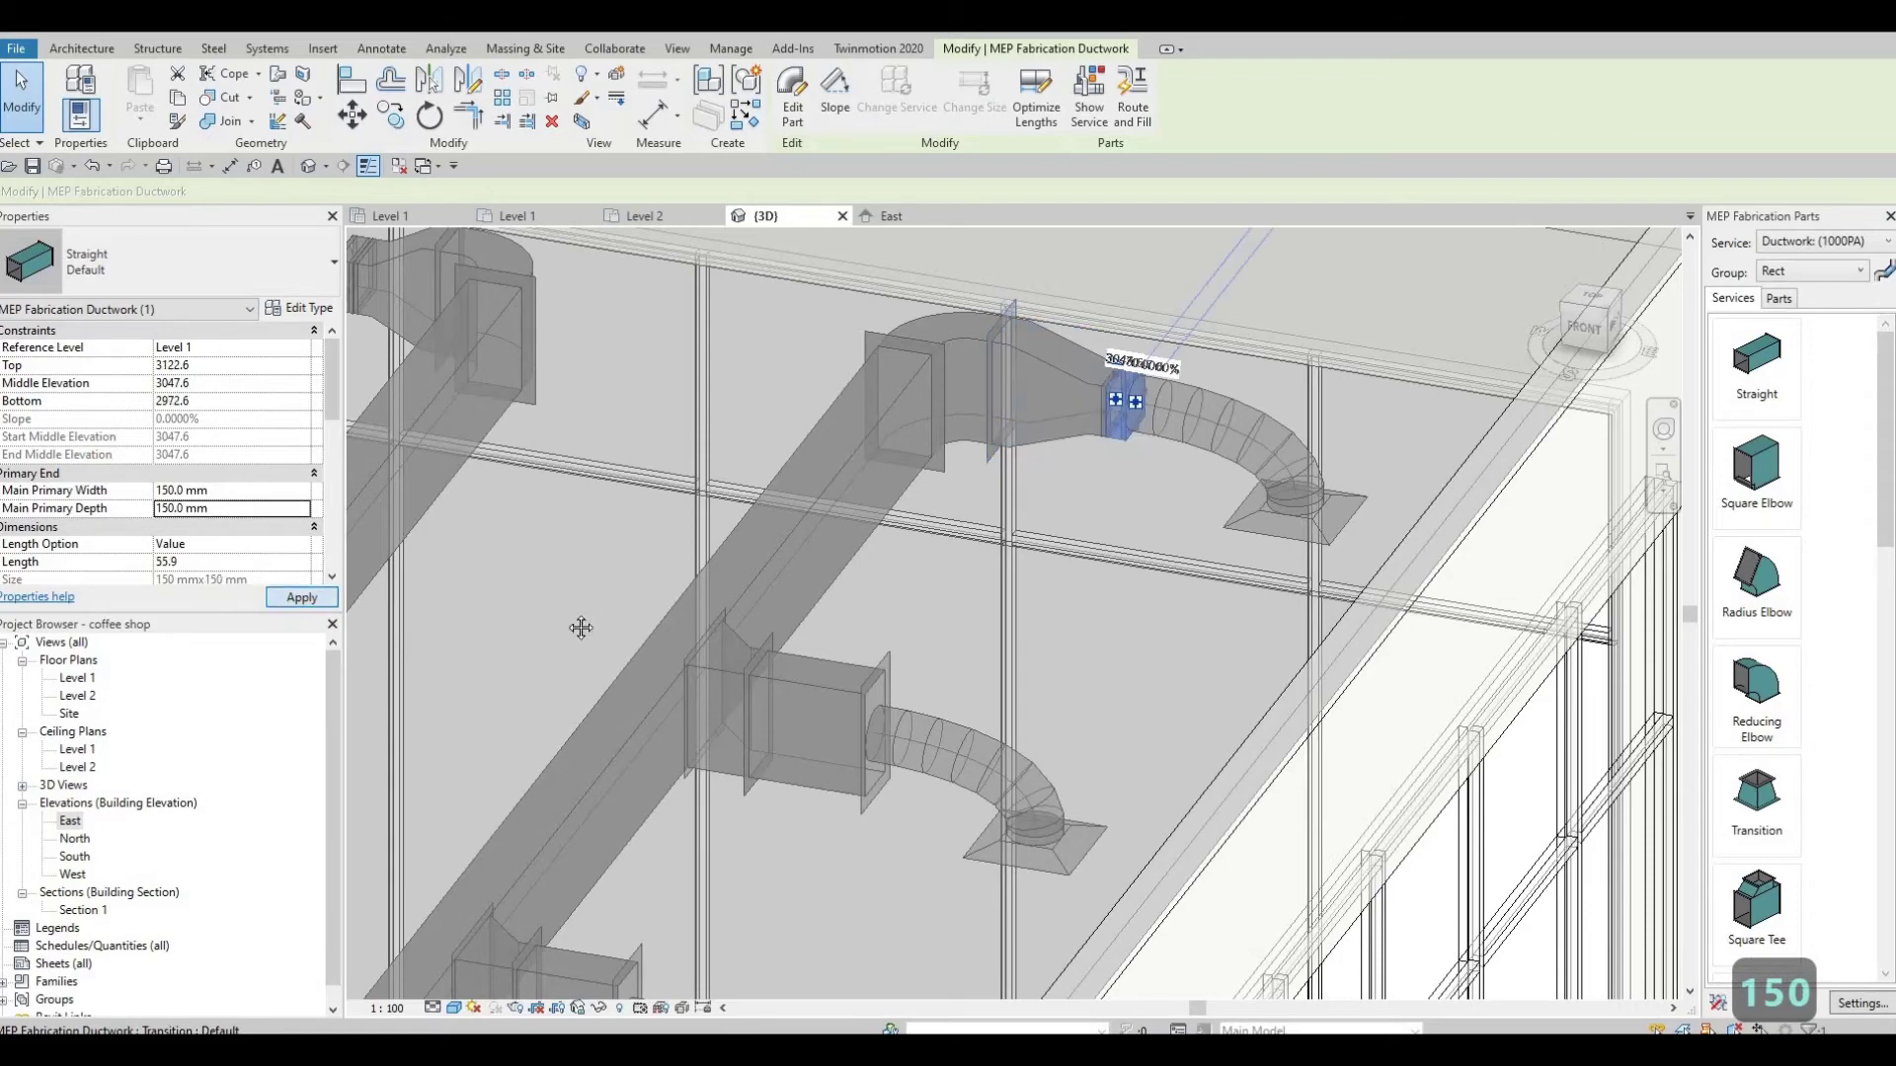
{"action": "key", "text": "Escape"}
Step: Select the other four straight branch ducts along the front main and set their main primary depth to 150 mm
{"action": "middle_click_drag", "start_coordinate": [866, 654], "coordinate": [962, 494]}
{"action": "left_click", "coordinate": [933, 591]}
{"action": "scroll", "coordinate": [918, 617], "scroll_direction": "down", "scroll_amount": 2}
{"action": "left_click", "coordinate": [800, 640], "text": "ctrl"}
{"action": "middle_click_drag", "start_coordinate": [796, 637], "coordinate": [810, 606]}
{"action": "left_click", "coordinate": [810, 606], "text": "ctrl"}
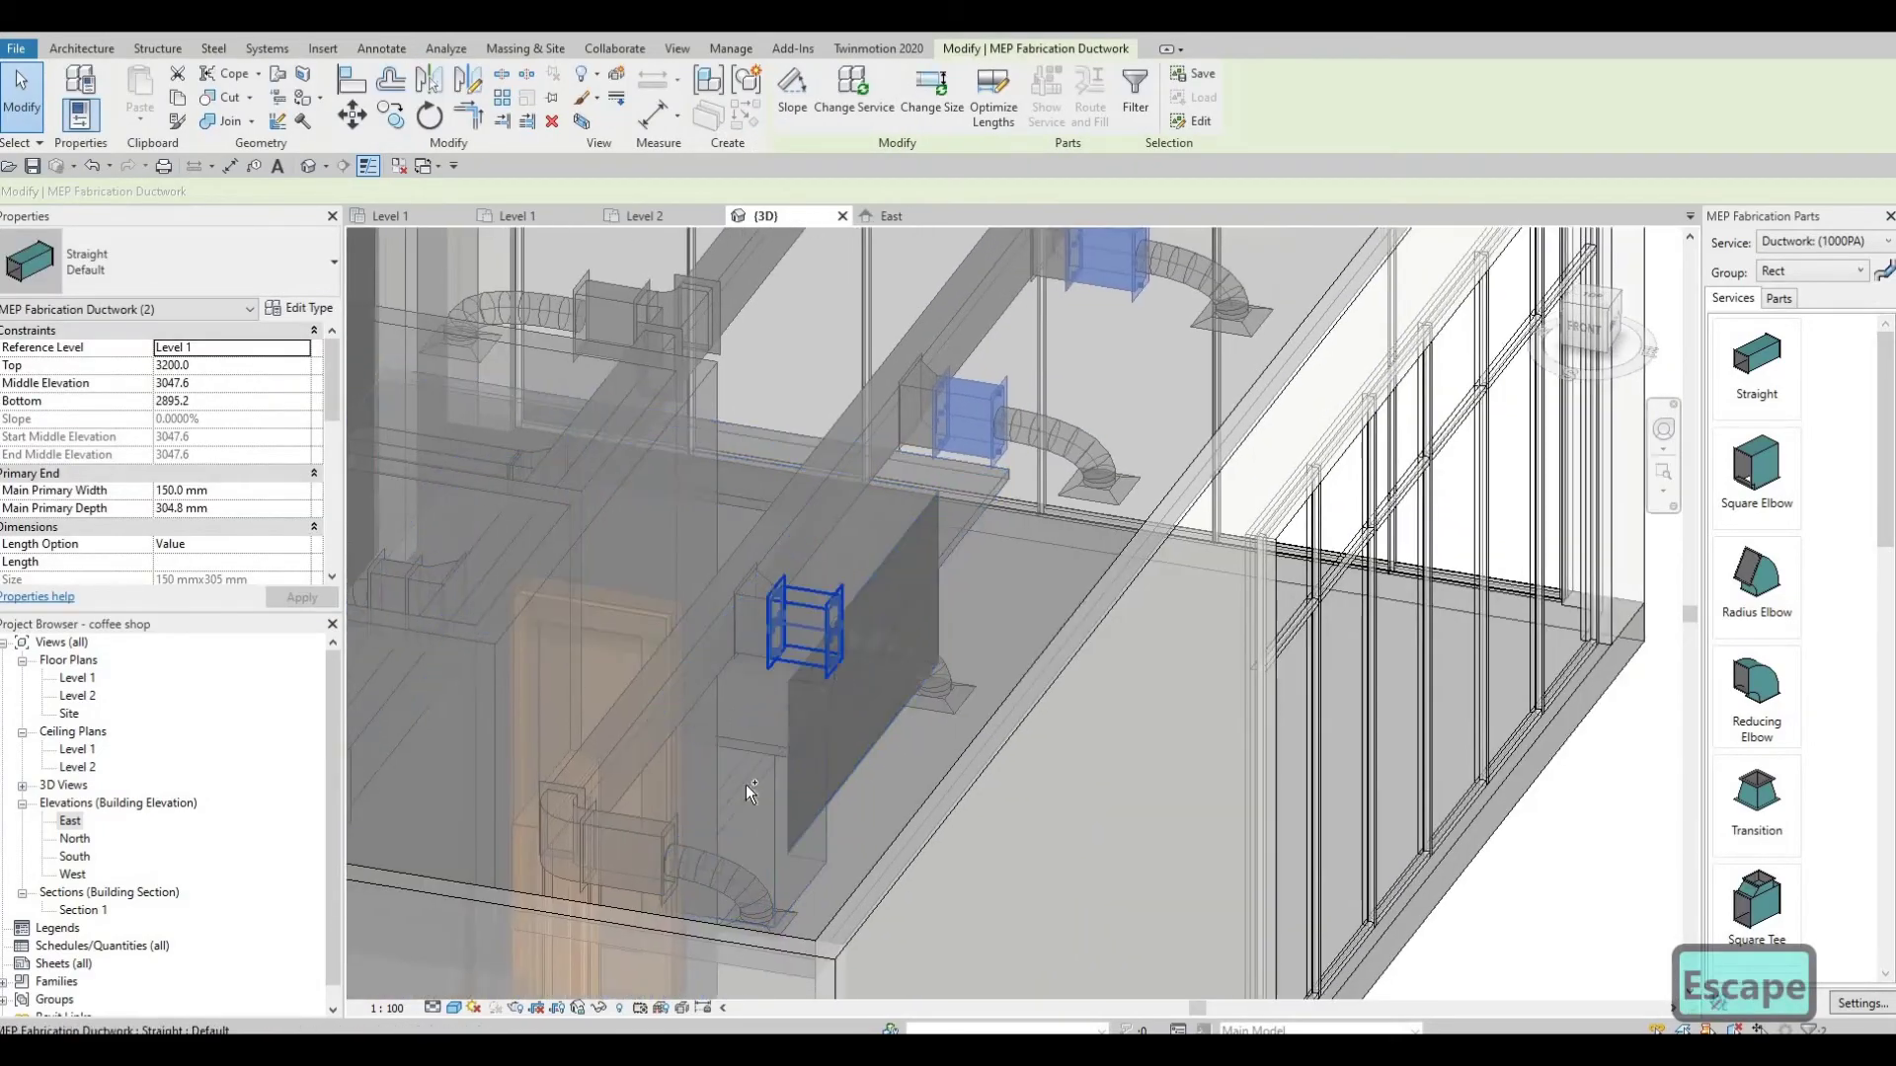
{"action": "middle_click_drag", "start_coordinate": [637, 827], "coordinate": [764, 626]}
{"action": "left_click", "coordinate": [764, 625], "text": "ctrl"}
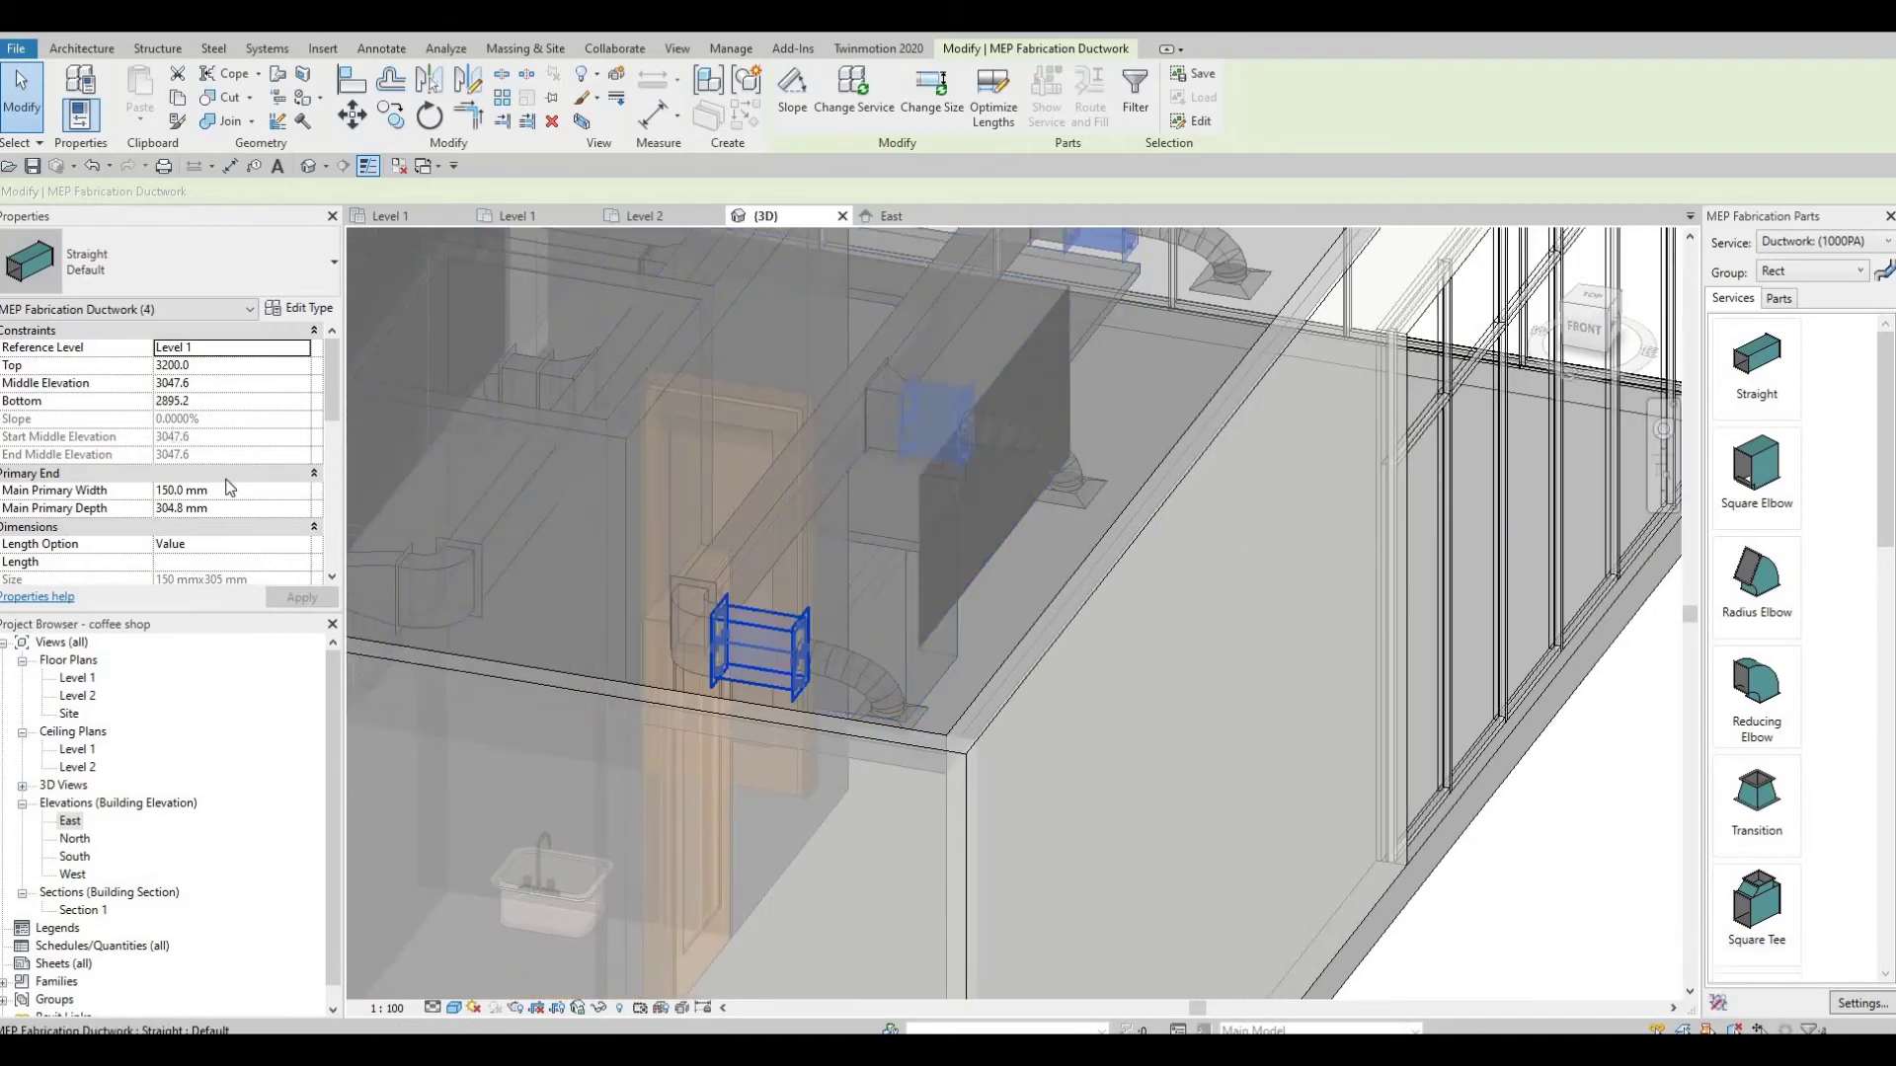
{"action": "left_click", "coordinate": [760, 646], "text": "ctrl"}
{"action": "left_click", "coordinate": [223, 510]}
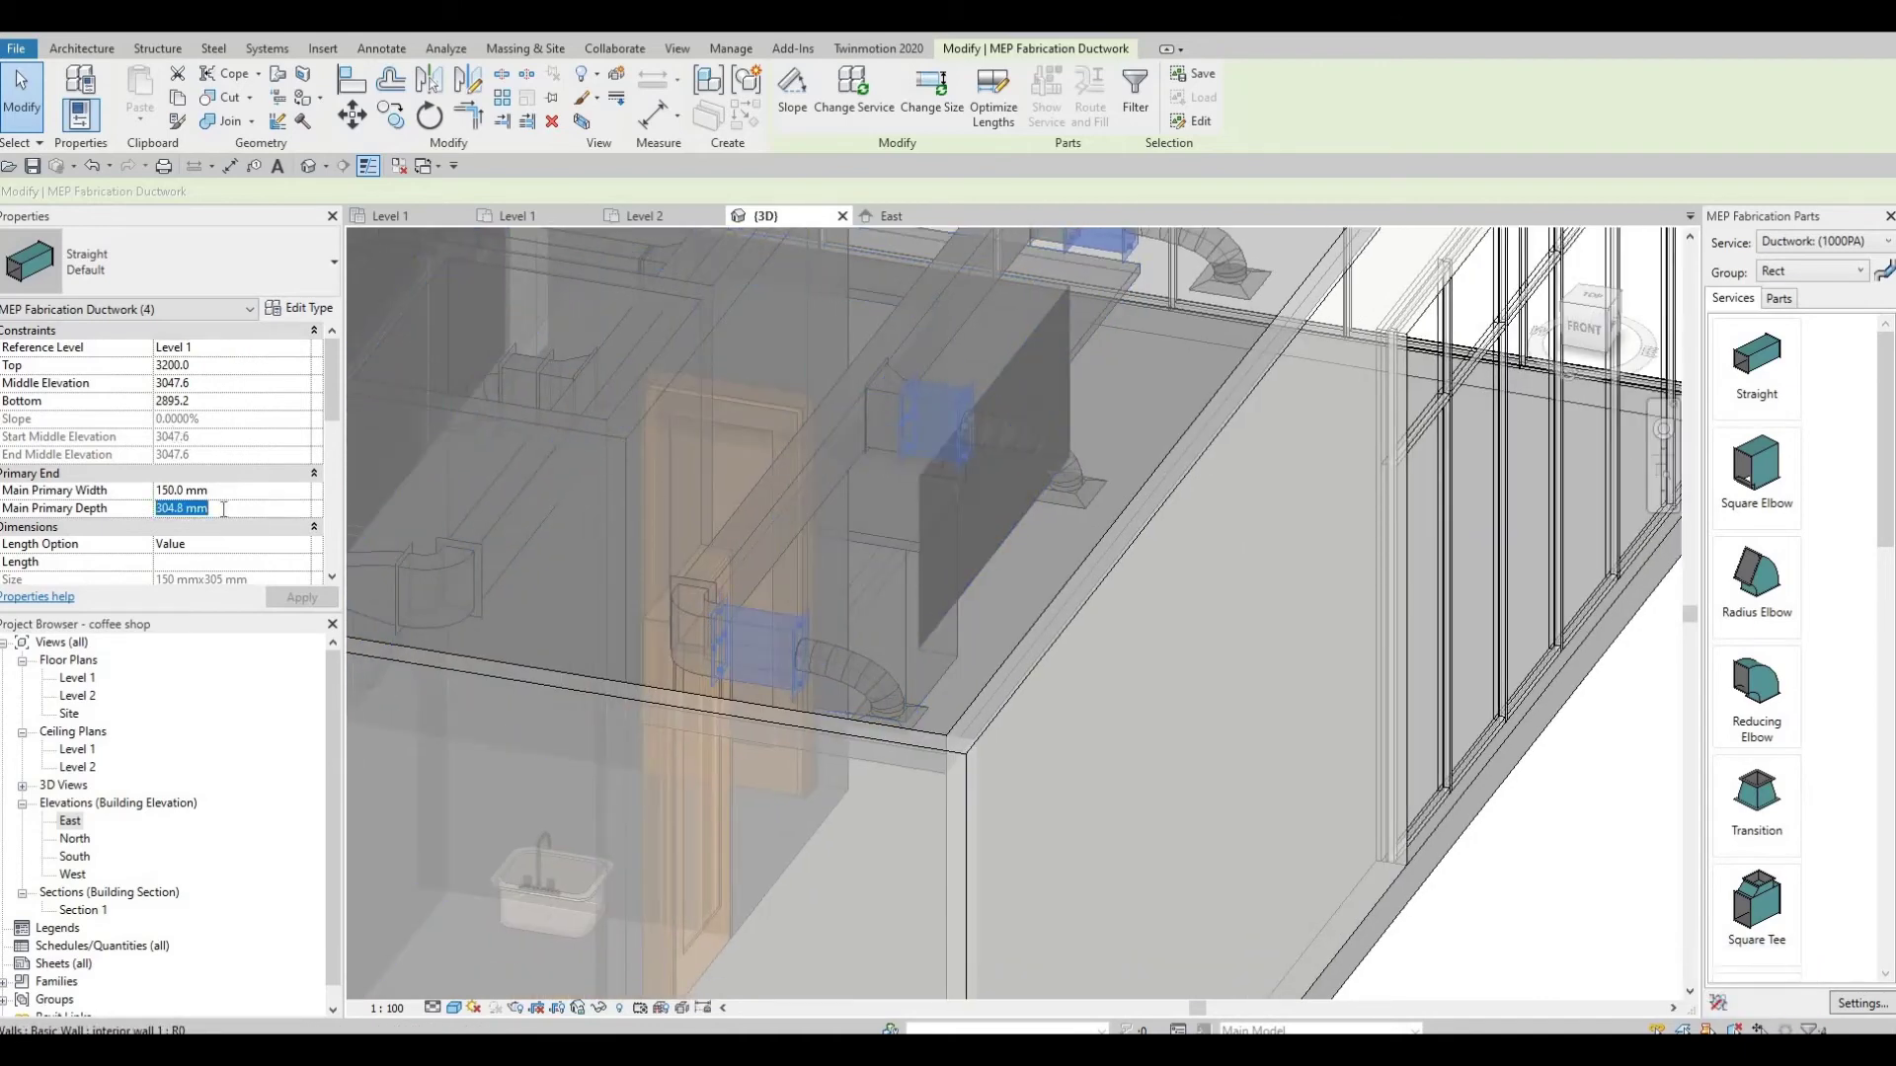
{"action": "type", "text": "150"}
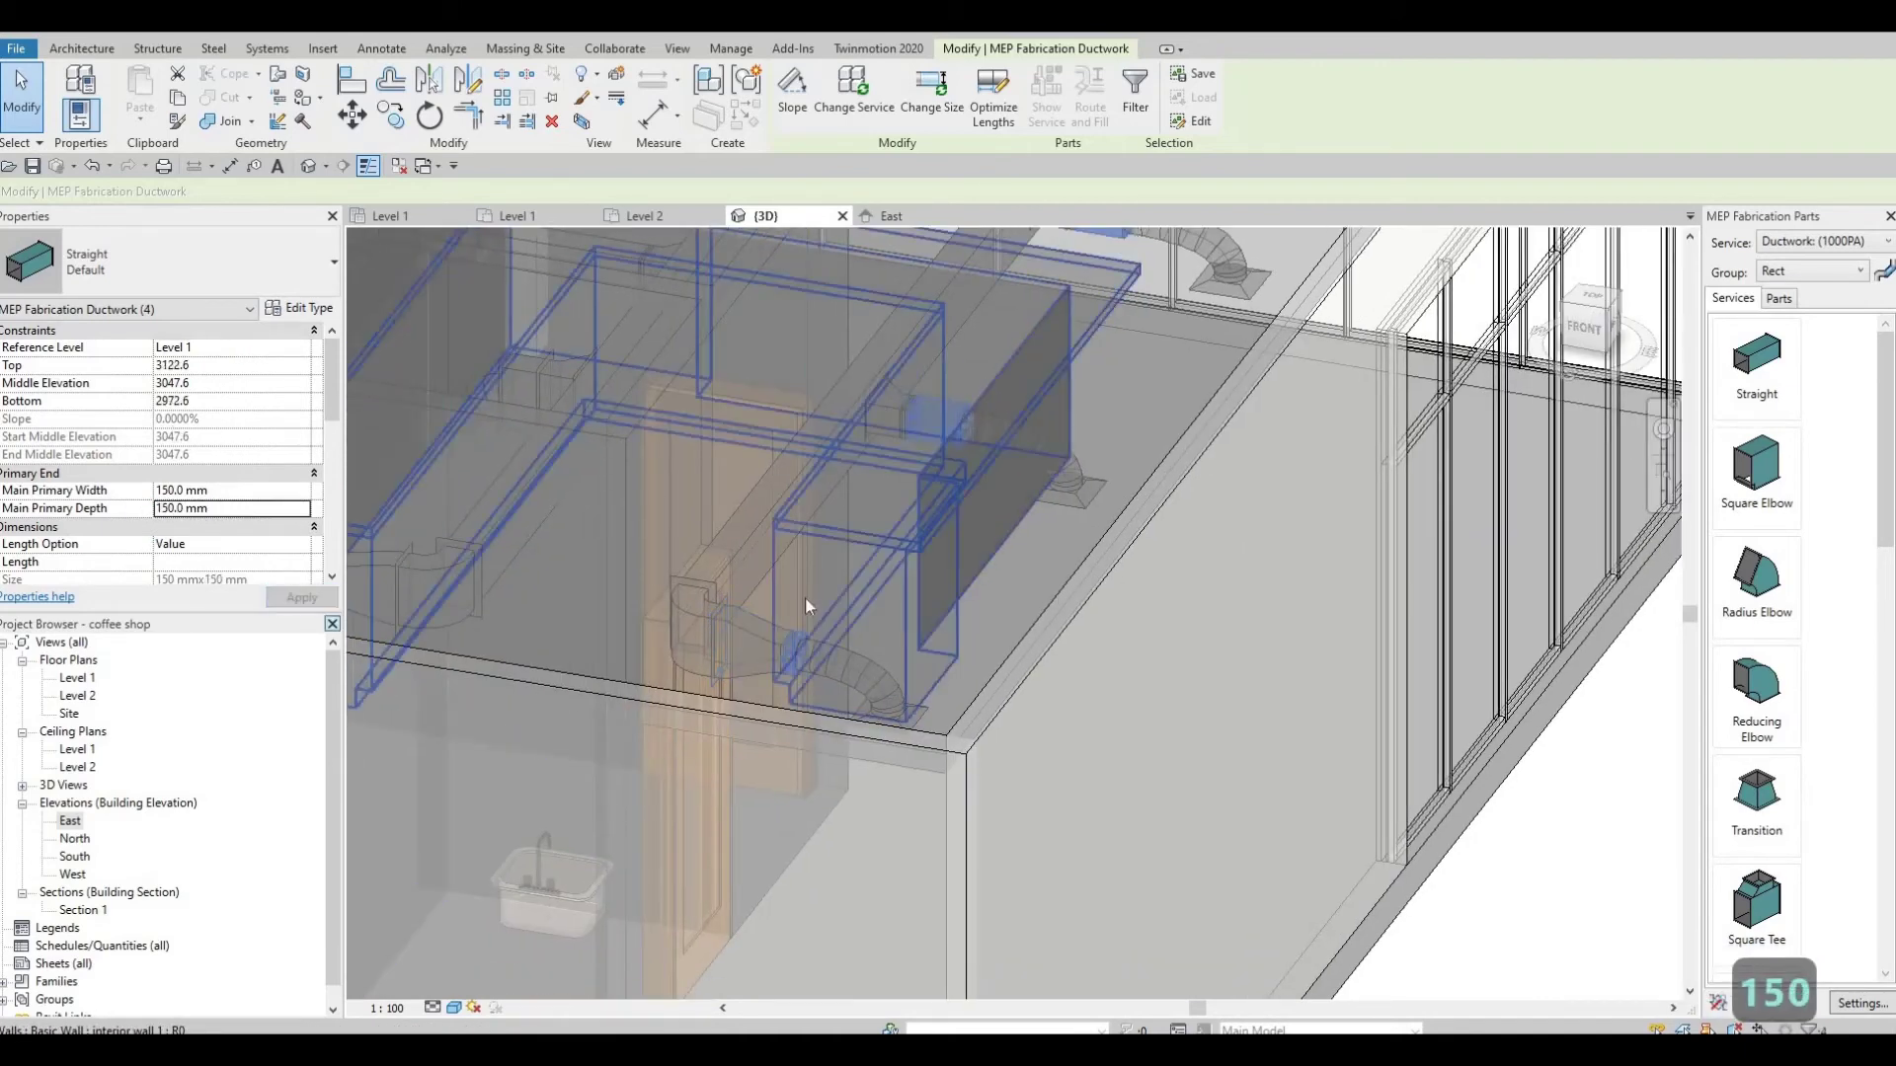
Step: Check the main primary width and depth of the straight duct at the rear main's near-end diffuser connection
{"action": "scroll", "coordinate": [553, 726], "scroll_direction": "down", "scroll_amount": 3}
{"action": "middle_click_drag", "start_coordinate": [553, 726], "coordinate": [1096, 608]}
{"action": "key", "text": "Escape"}
{"action": "scroll", "coordinate": [983, 698], "scroll_direction": "up", "scroll_amount": 2}
{"action": "scroll", "coordinate": [984, 698], "scroll_direction": "down", "scroll_amount": 3}
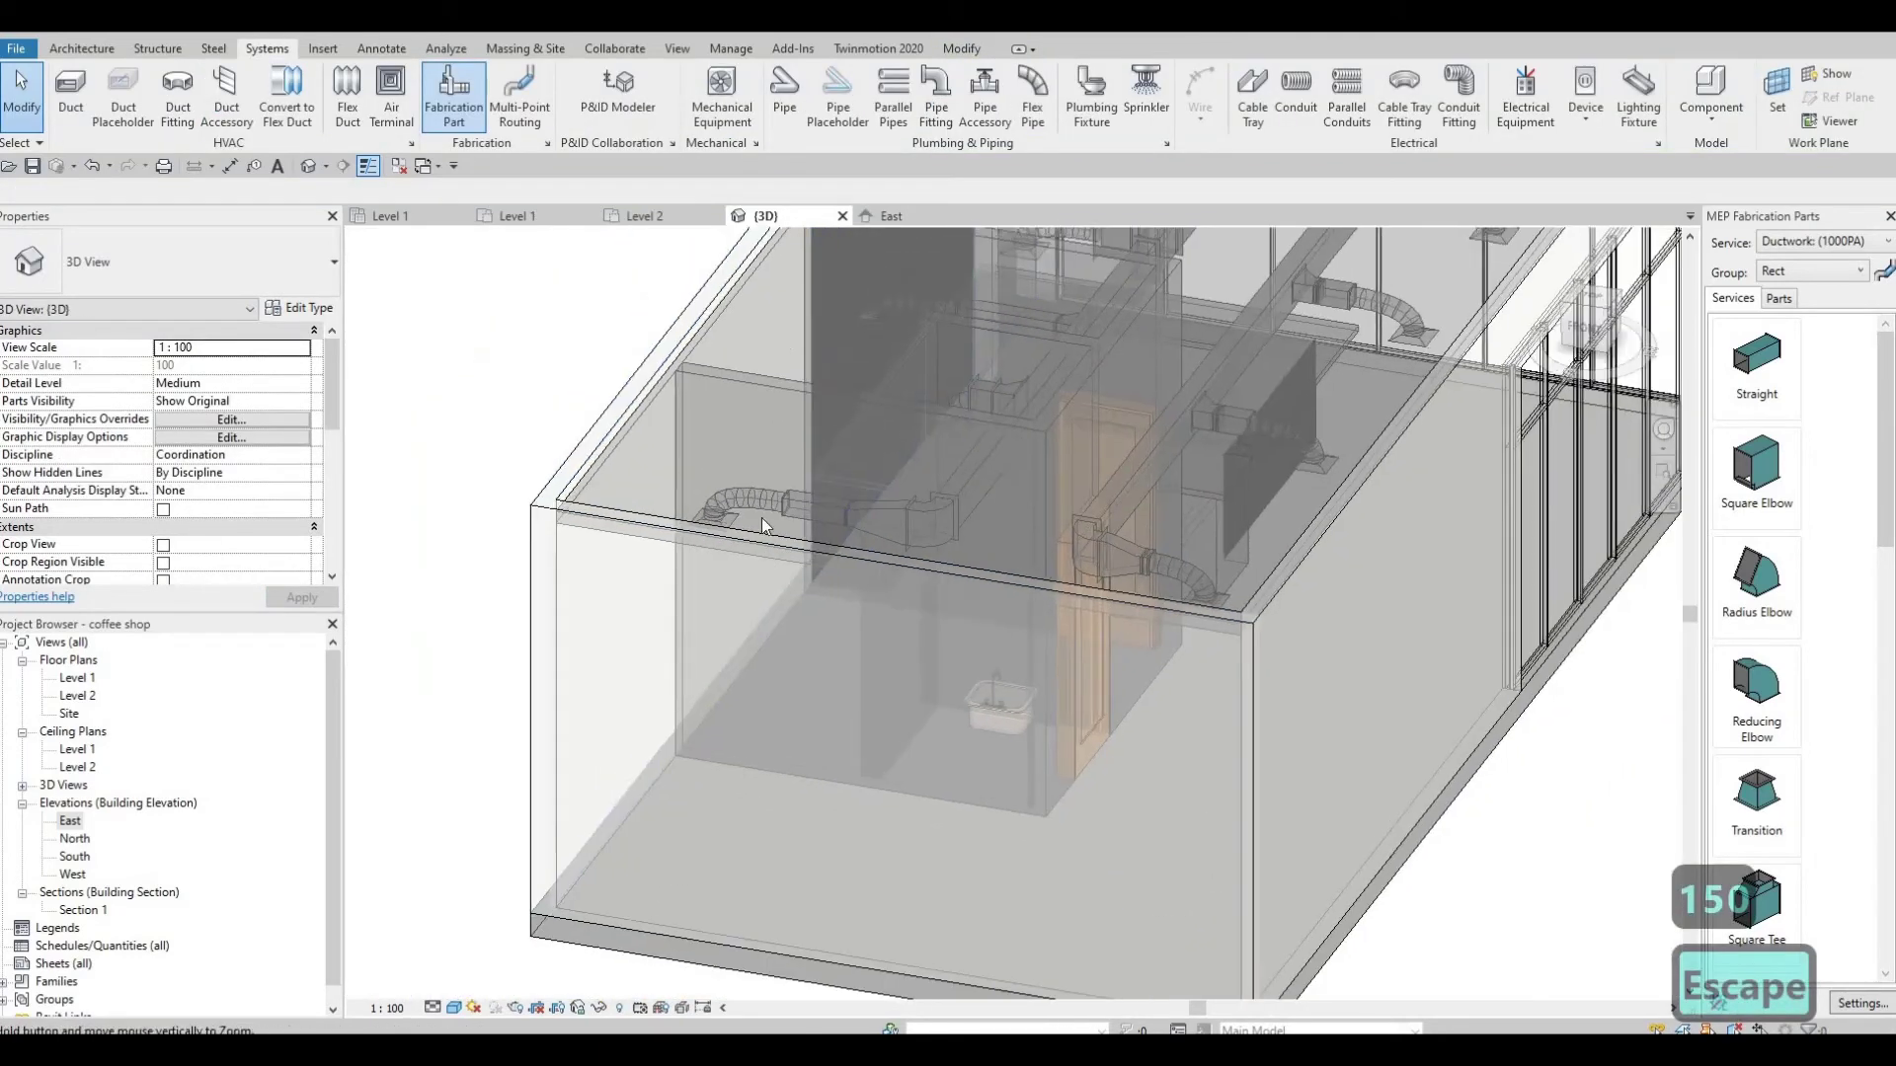
{"action": "left_click", "coordinate": [797, 487]}
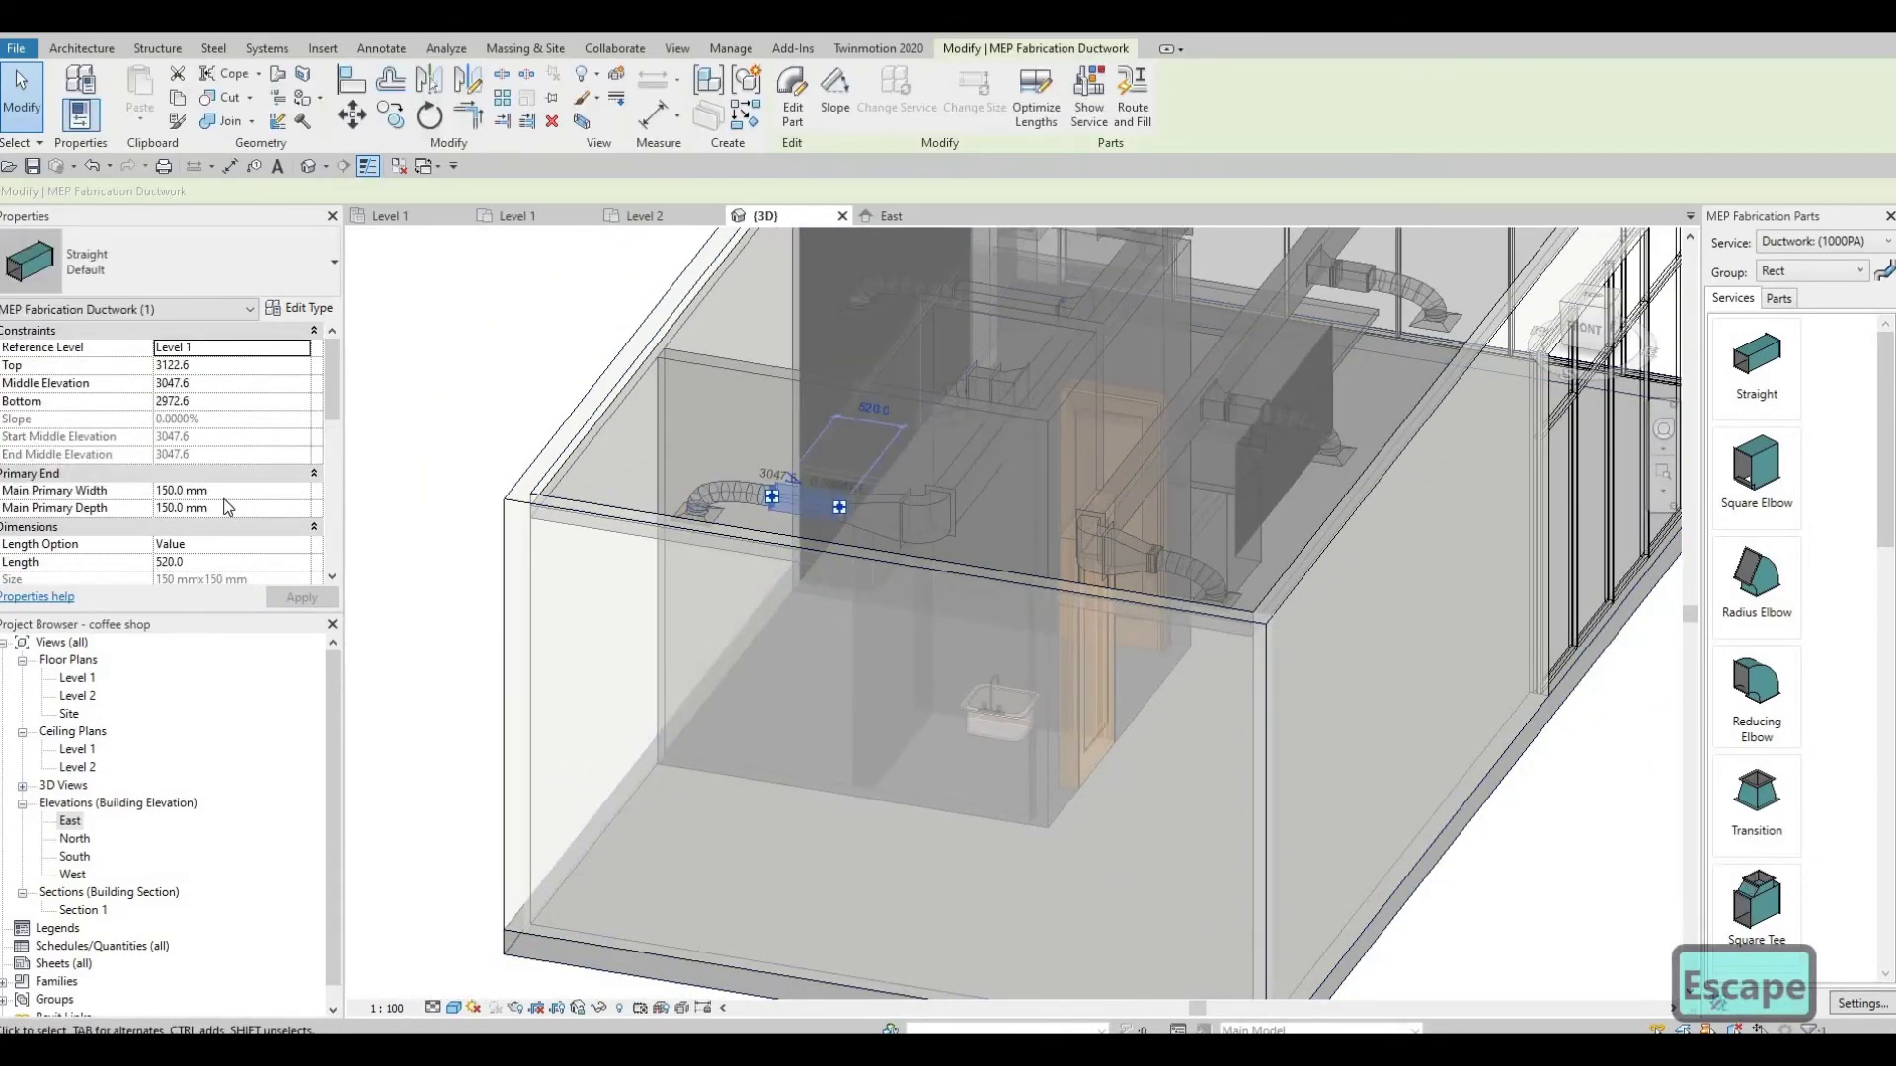
{"action": "key", "text": "Escape"}
{"action": "scroll", "coordinate": [612, 892], "scroll_direction": "up", "scroll_amount": 2}
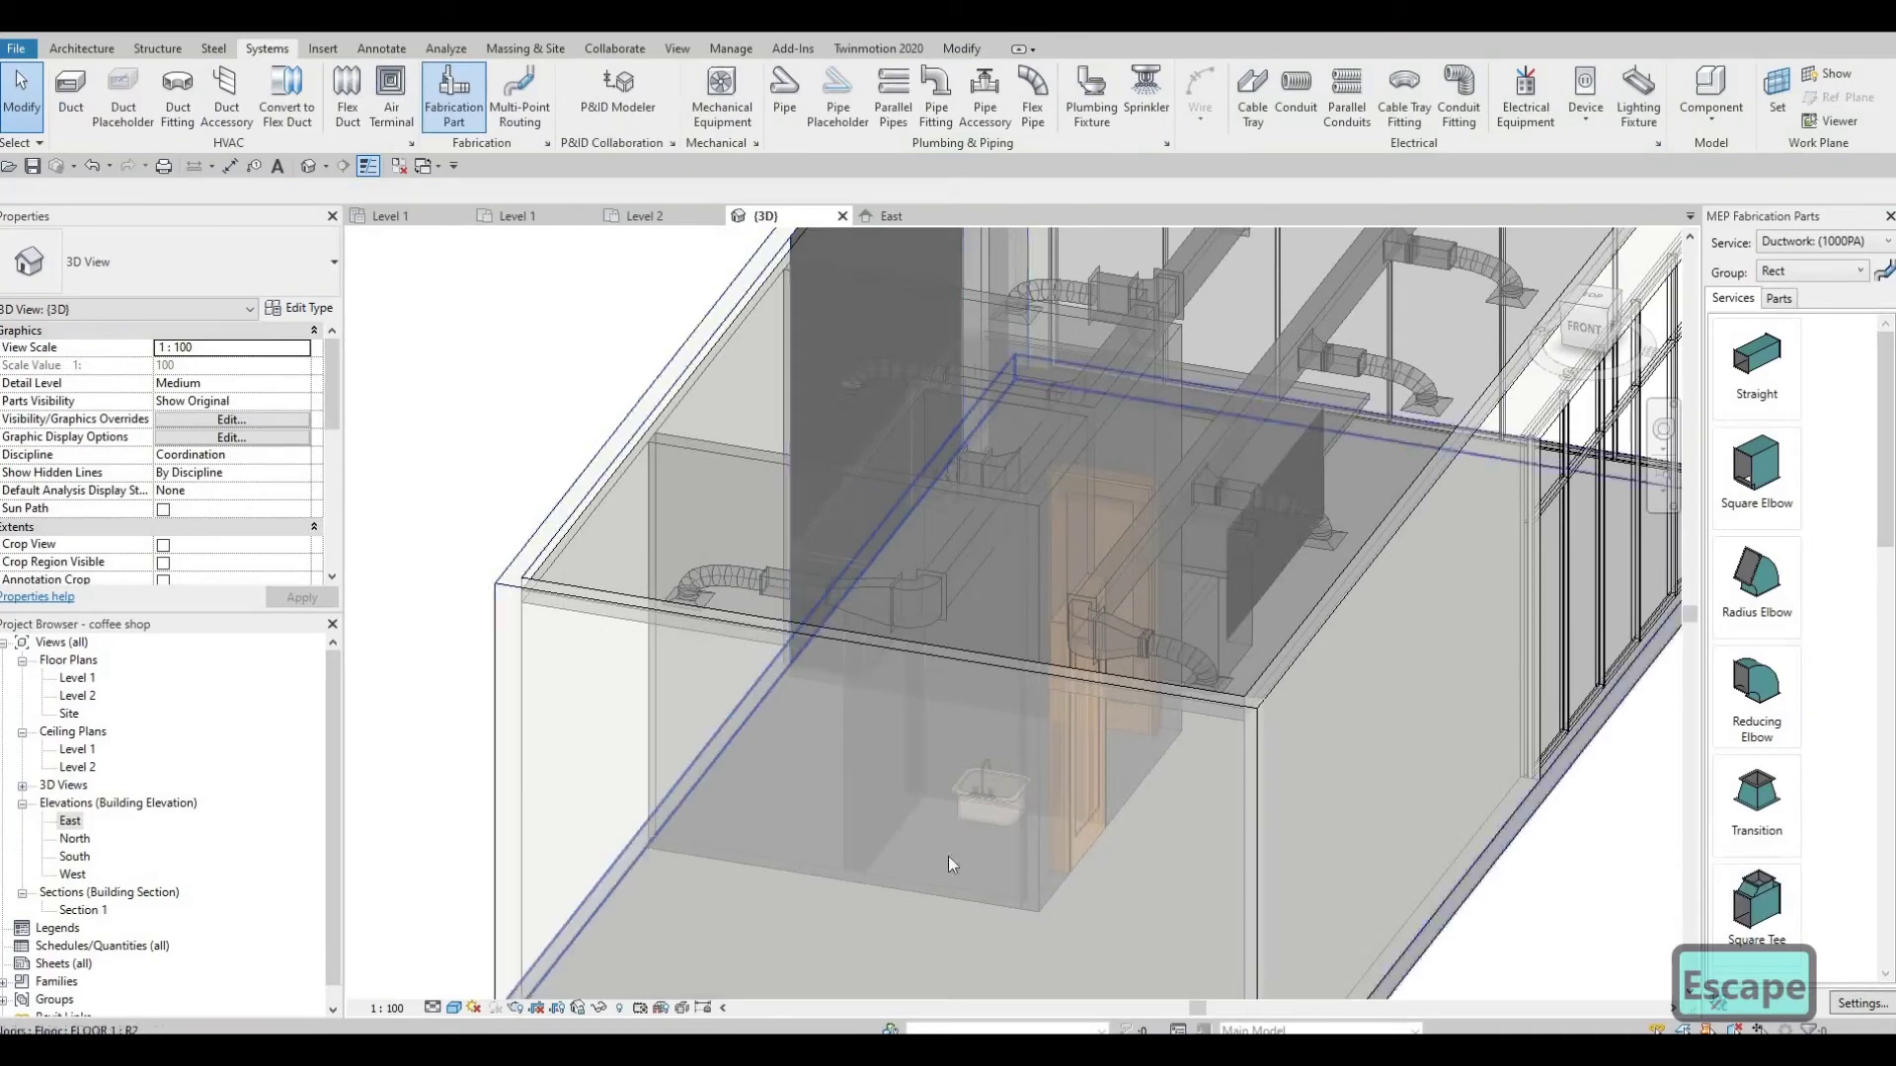
Step: Set the main primary depth of the short branch duct nearest the rear main's near-end elbow to 150 mm
{"action": "scroll", "coordinate": [339, 798], "scroll_direction": "up", "scroll_amount": 4}
{"action": "middle_click_drag", "start_coordinate": [434, 793], "coordinate": [106, 778]}
{"action": "middle_click_drag", "start_coordinate": [869, 466], "coordinate": [780, 554]}
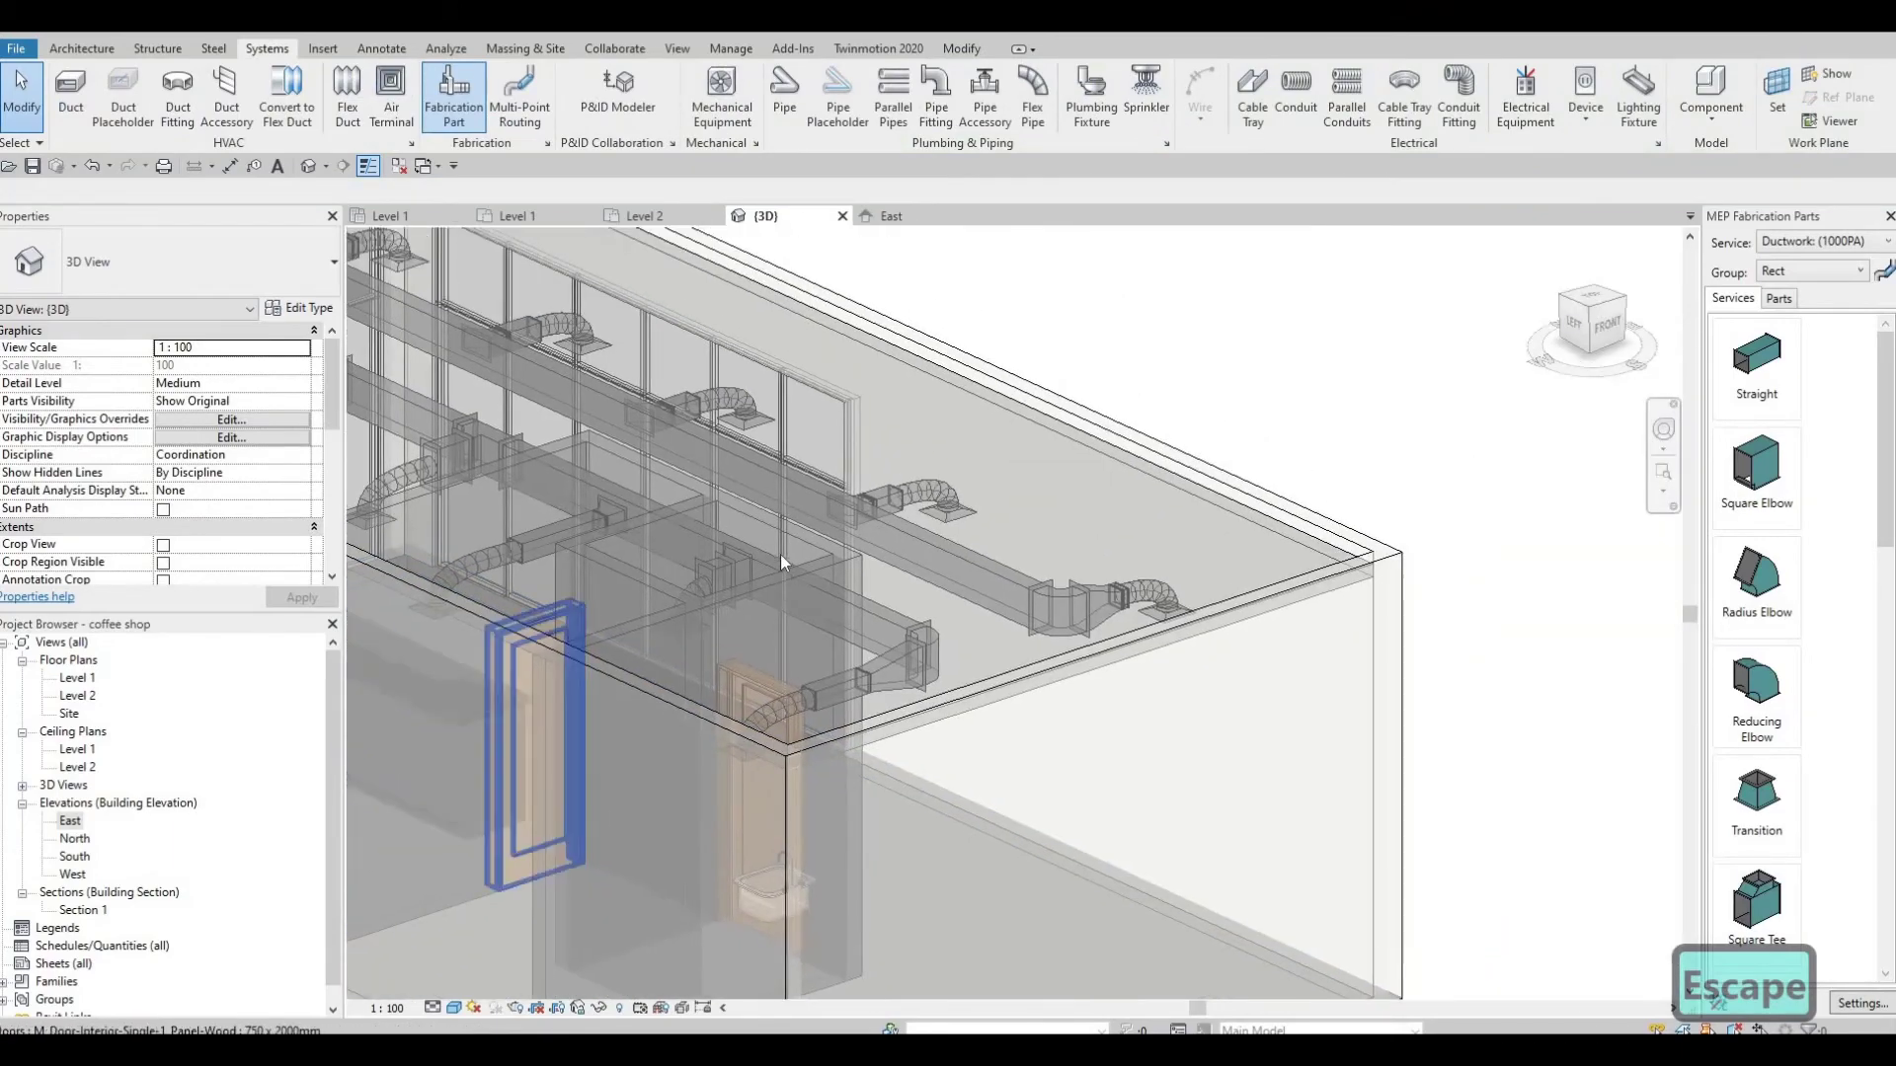
{"action": "scroll", "coordinate": [756, 557], "scroll_direction": "up", "scroll_amount": 2}
{"action": "left_click", "coordinate": [482, 514]}
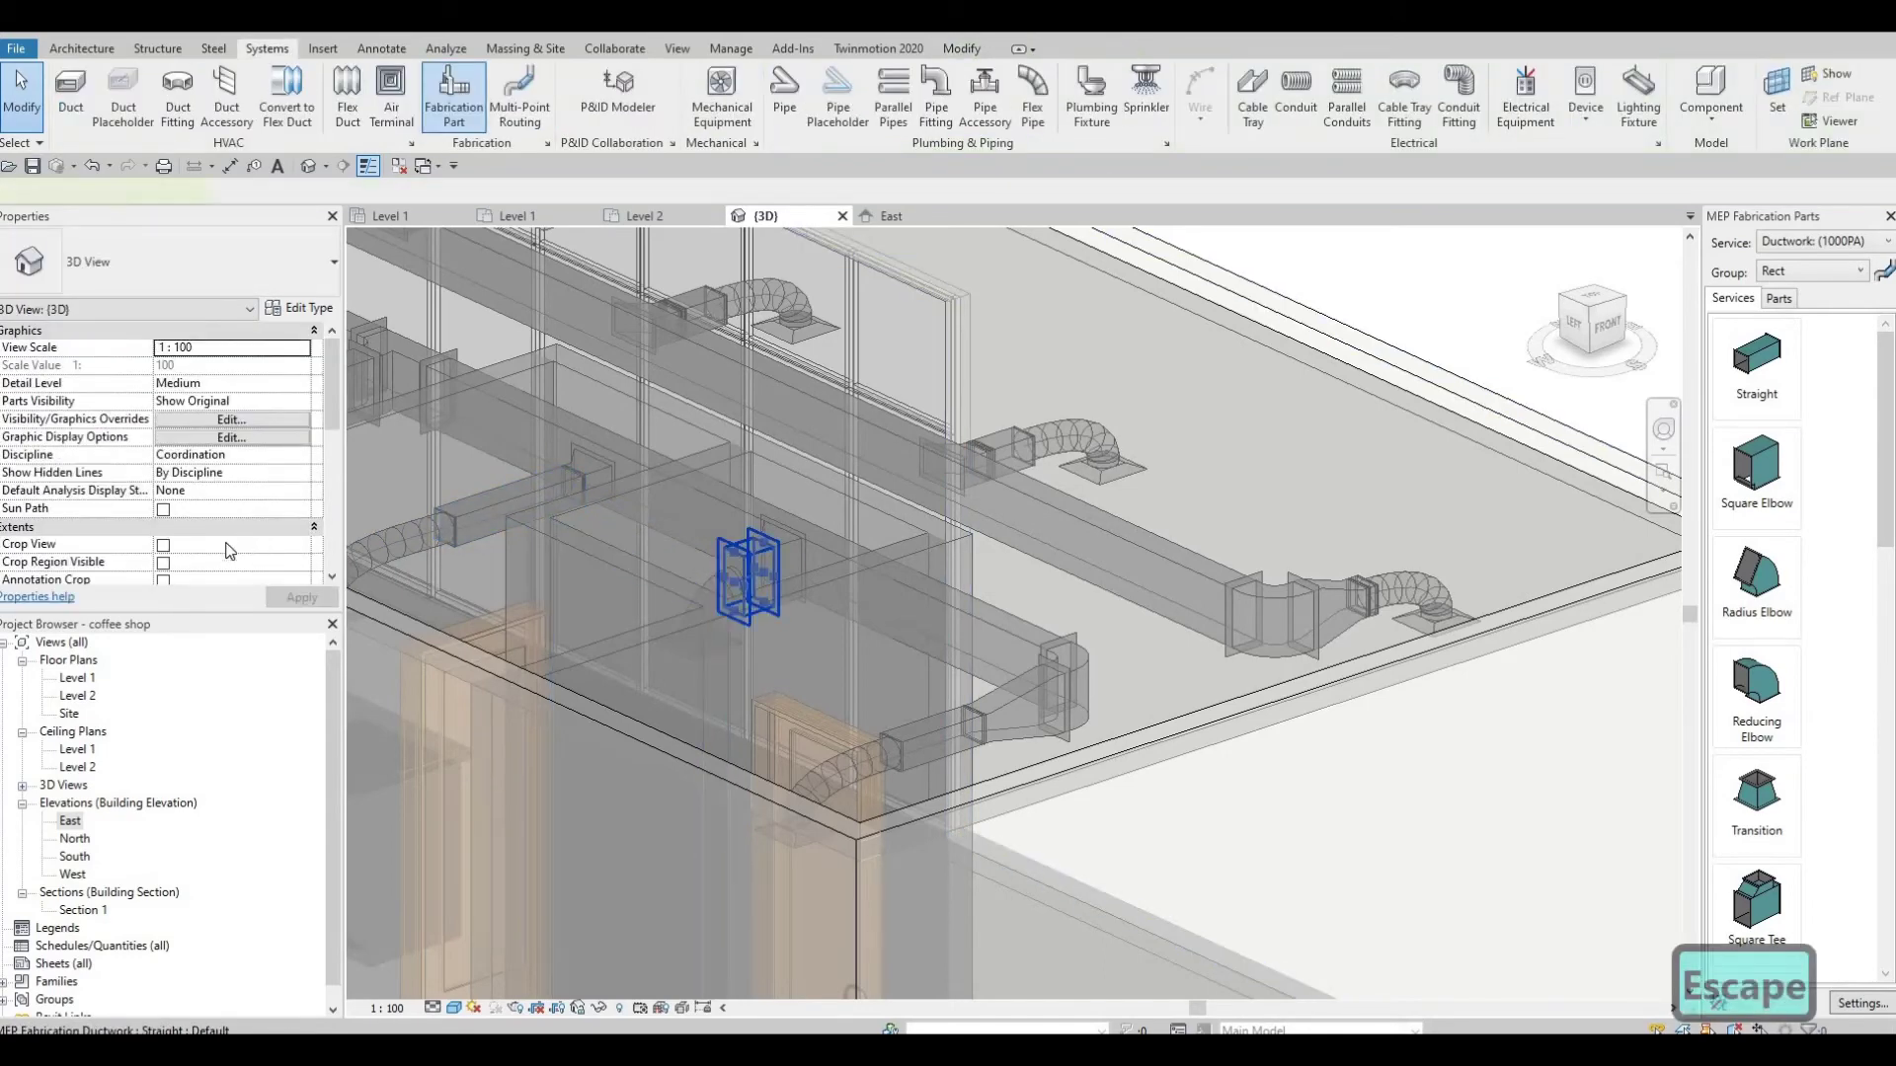
{"action": "key", "text": "Escape"}
{"action": "left_click", "coordinate": [223, 513]}
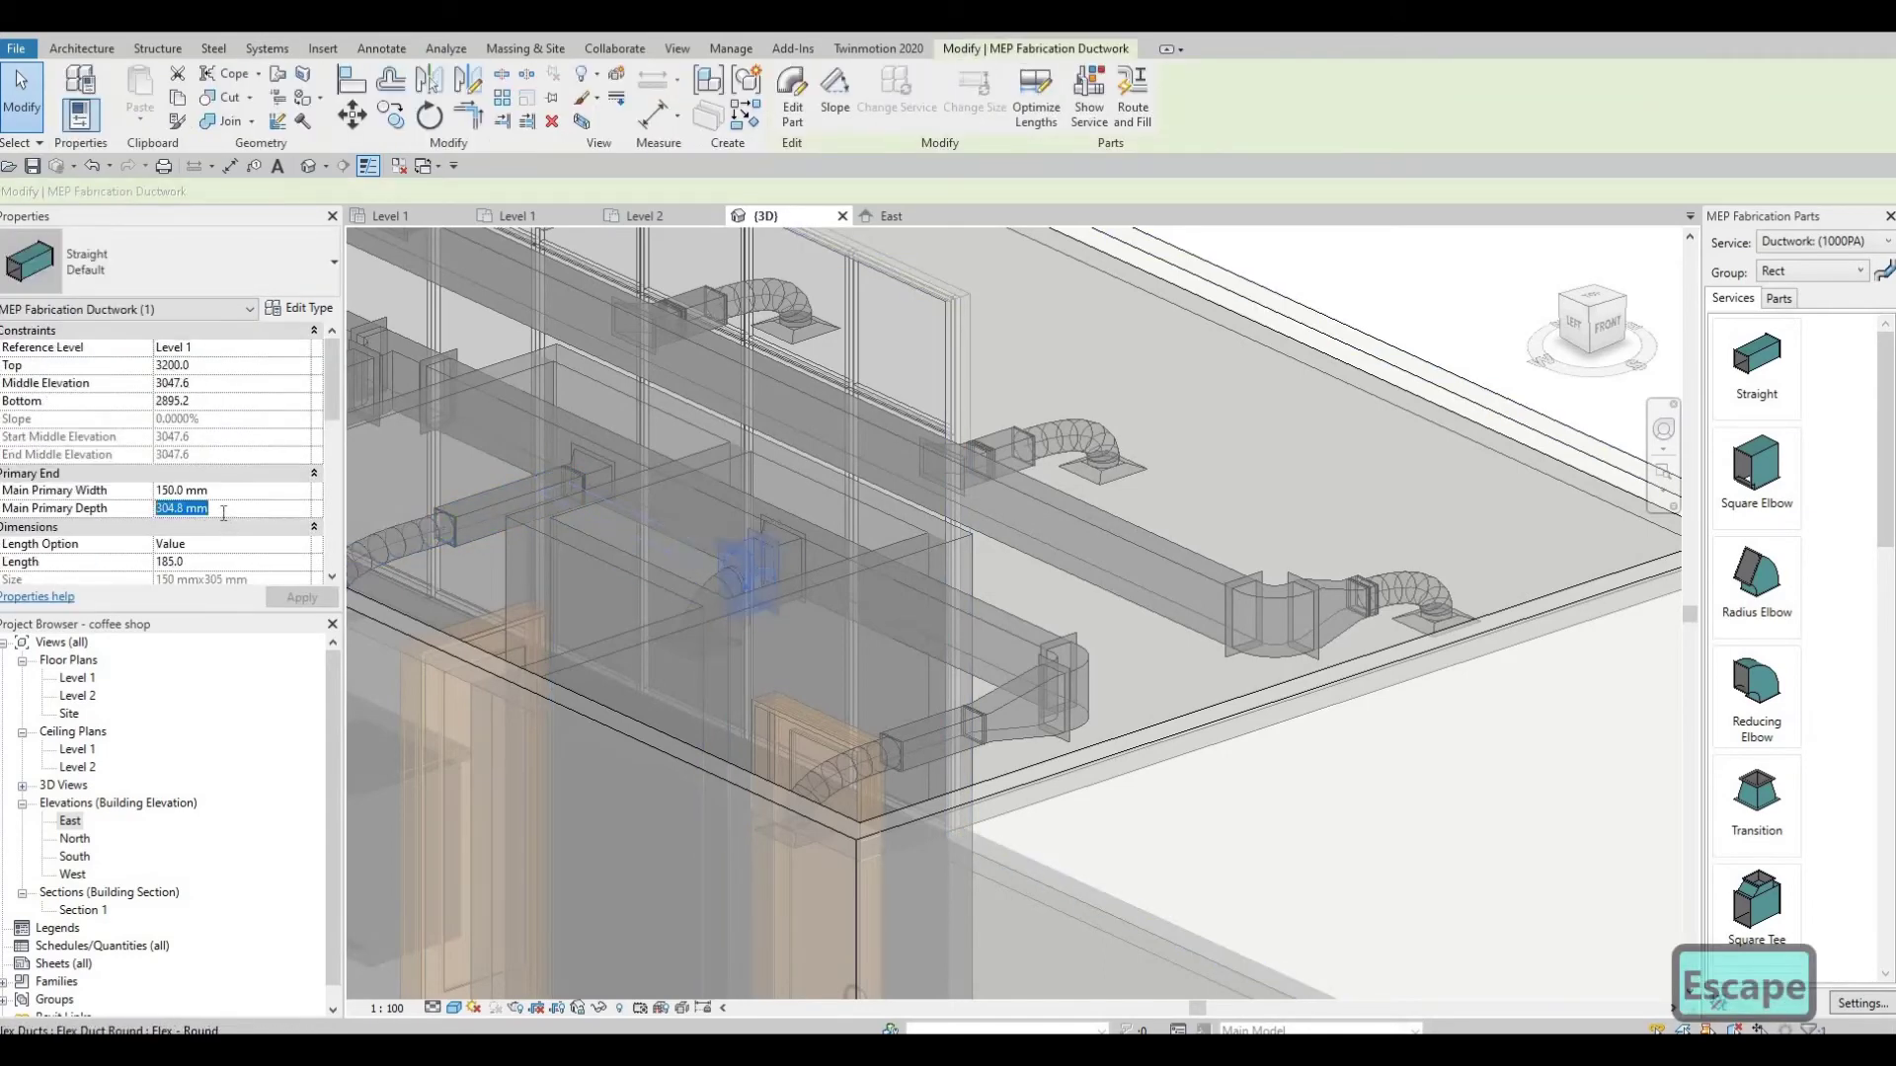
{"action": "type", "text": "150"}
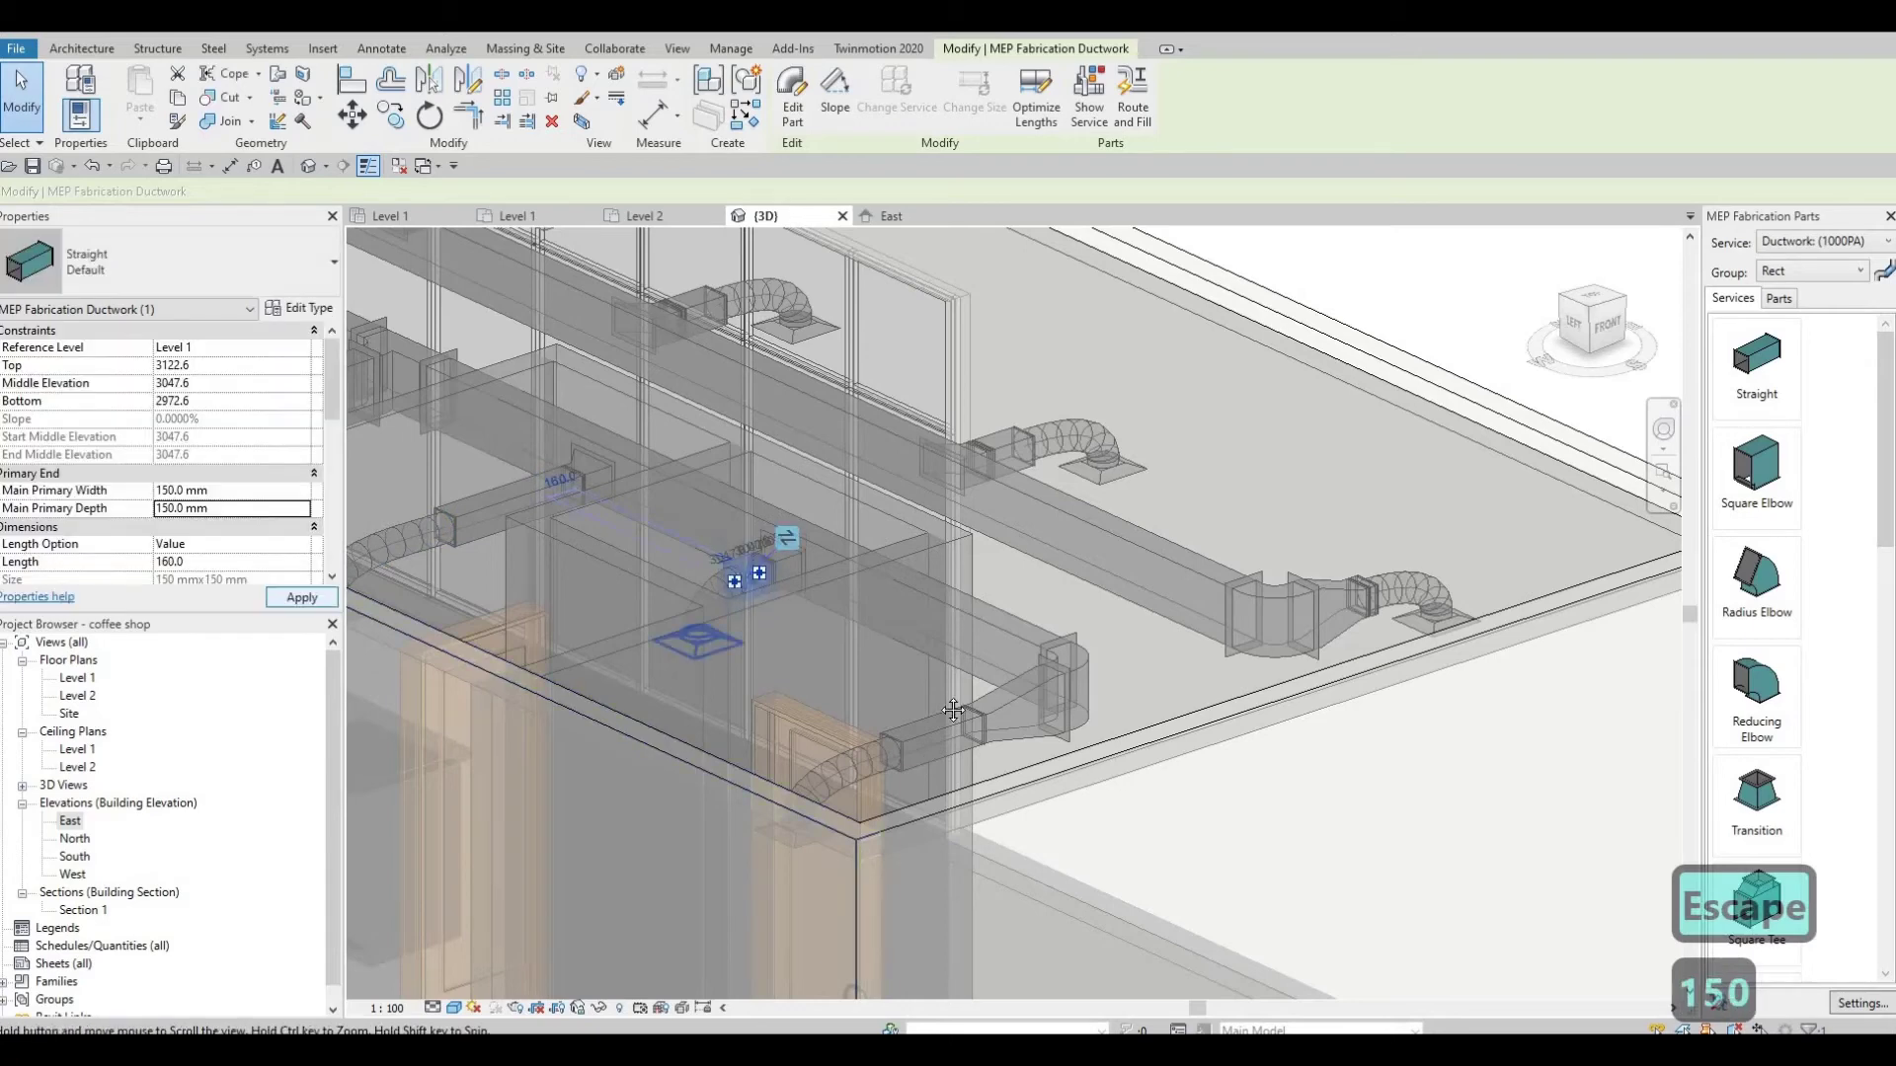
{"action": "key", "text": "Escape"}
Step: Try setting the rear main's second and third branch ducts from the far end to 150 mm depth together, and undo the change
{"action": "scroll", "coordinate": [770, 561], "scroll_direction": "up", "scroll_amount": 5}
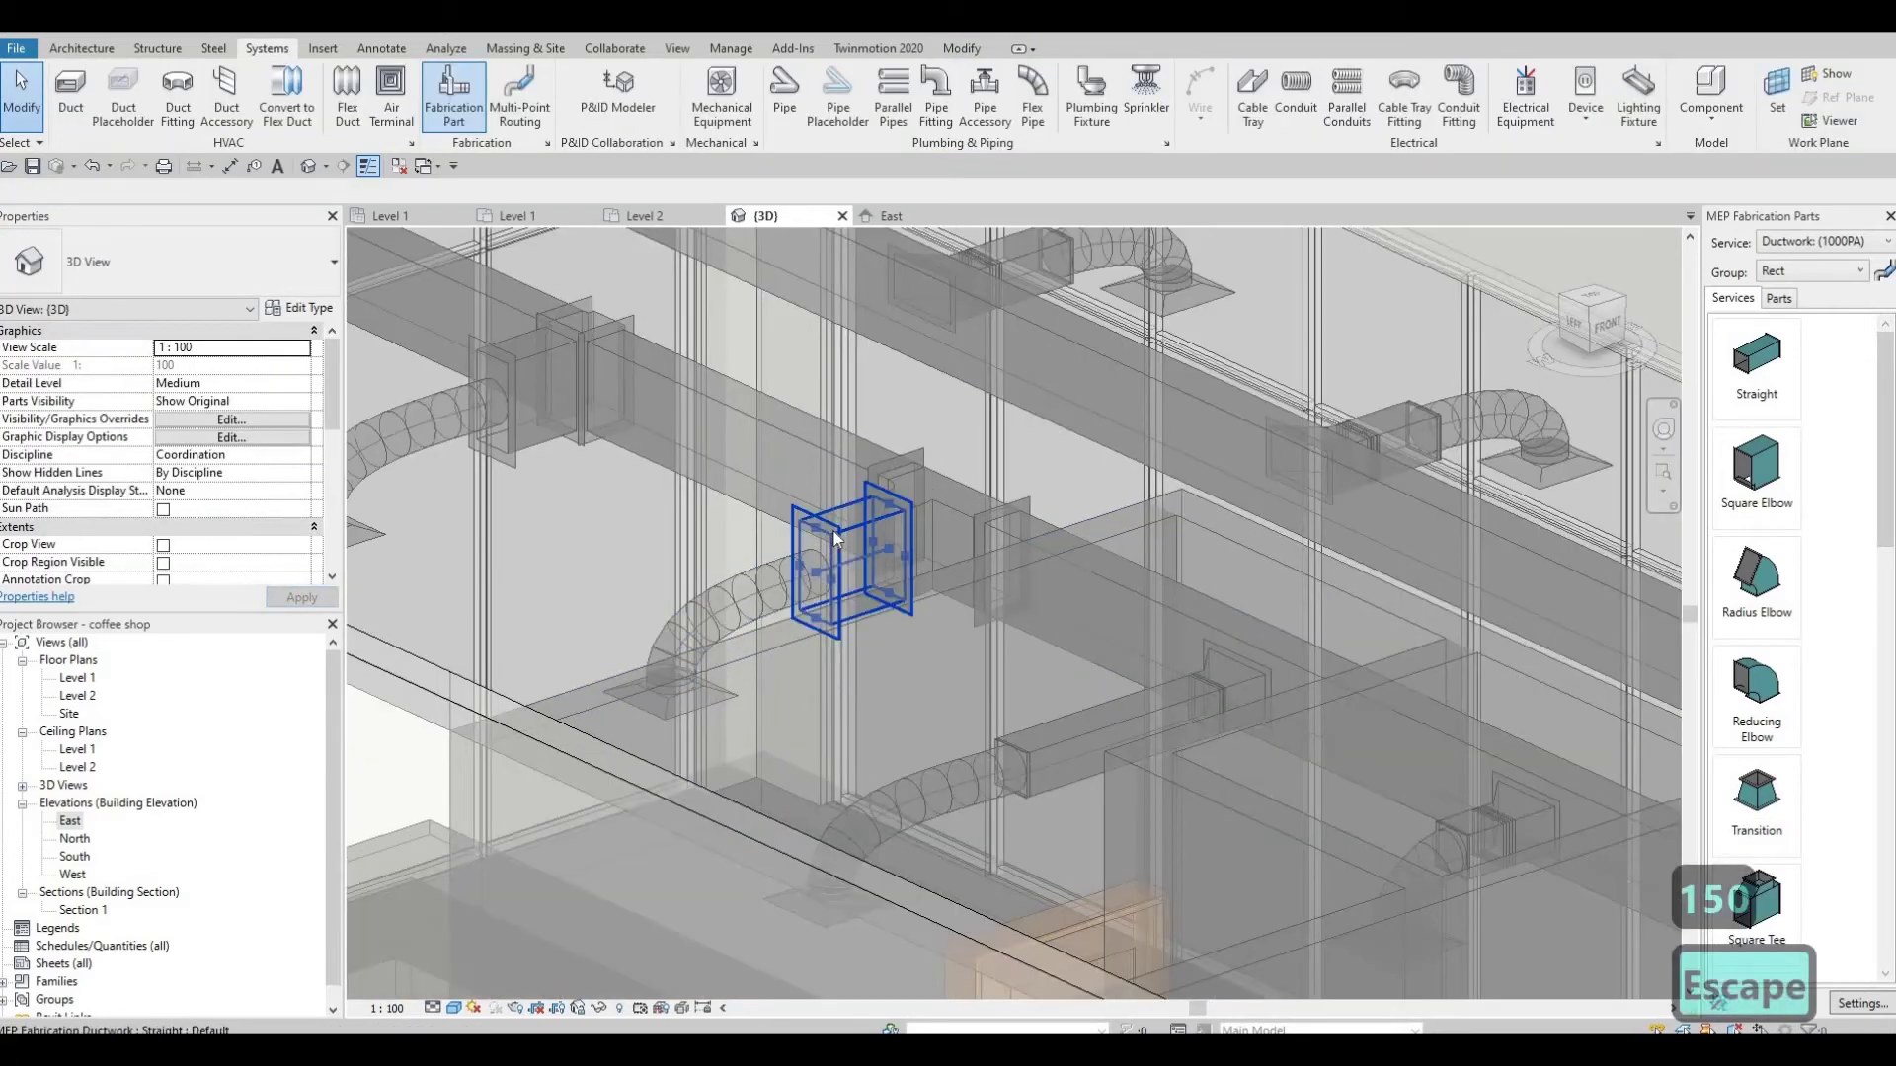
{"action": "left_click", "coordinate": [838, 539]}
{"action": "left_click", "coordinate": [511, 373], "text": "ctrl"}
{"action": "middle_click_drag", "start_coordinate": [546, 439], "coordinate": [1012, 752]}
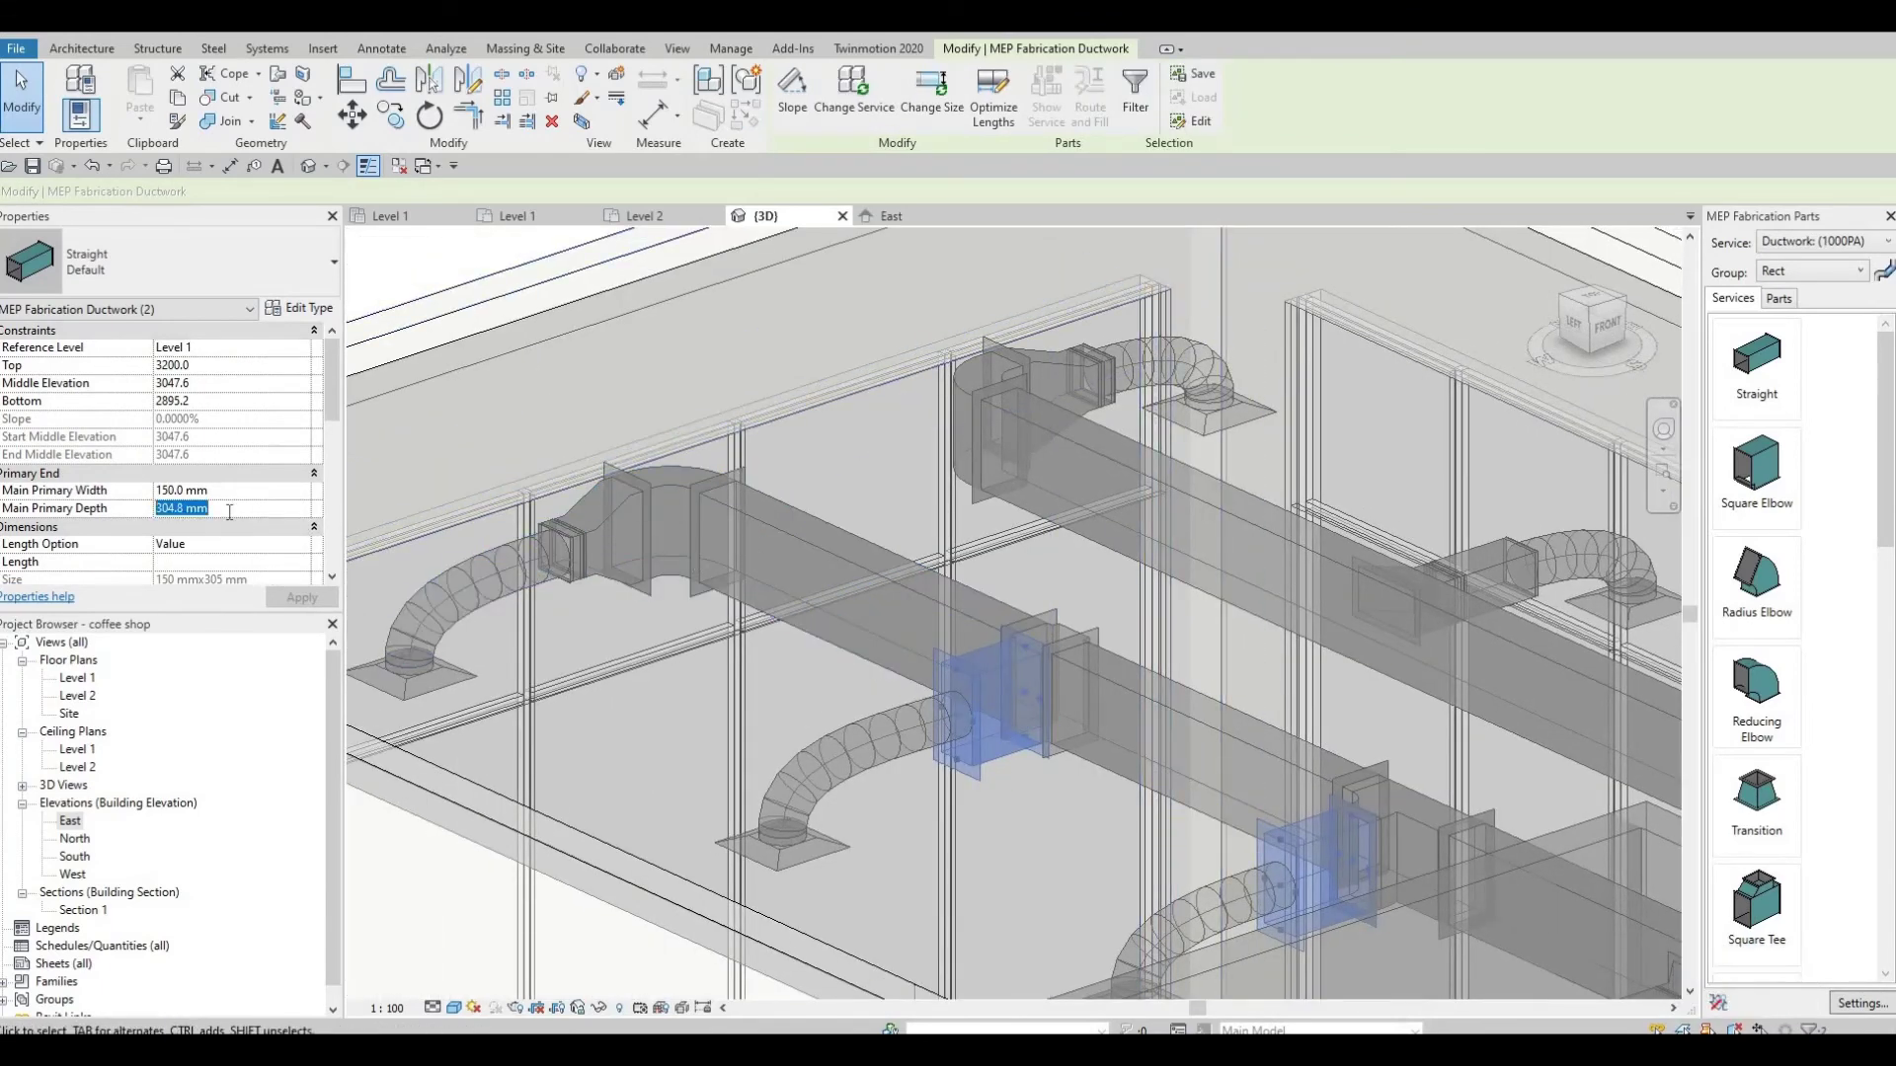
{"action": "type", "text": "150"}
{"action": "key", "text": "Return"}
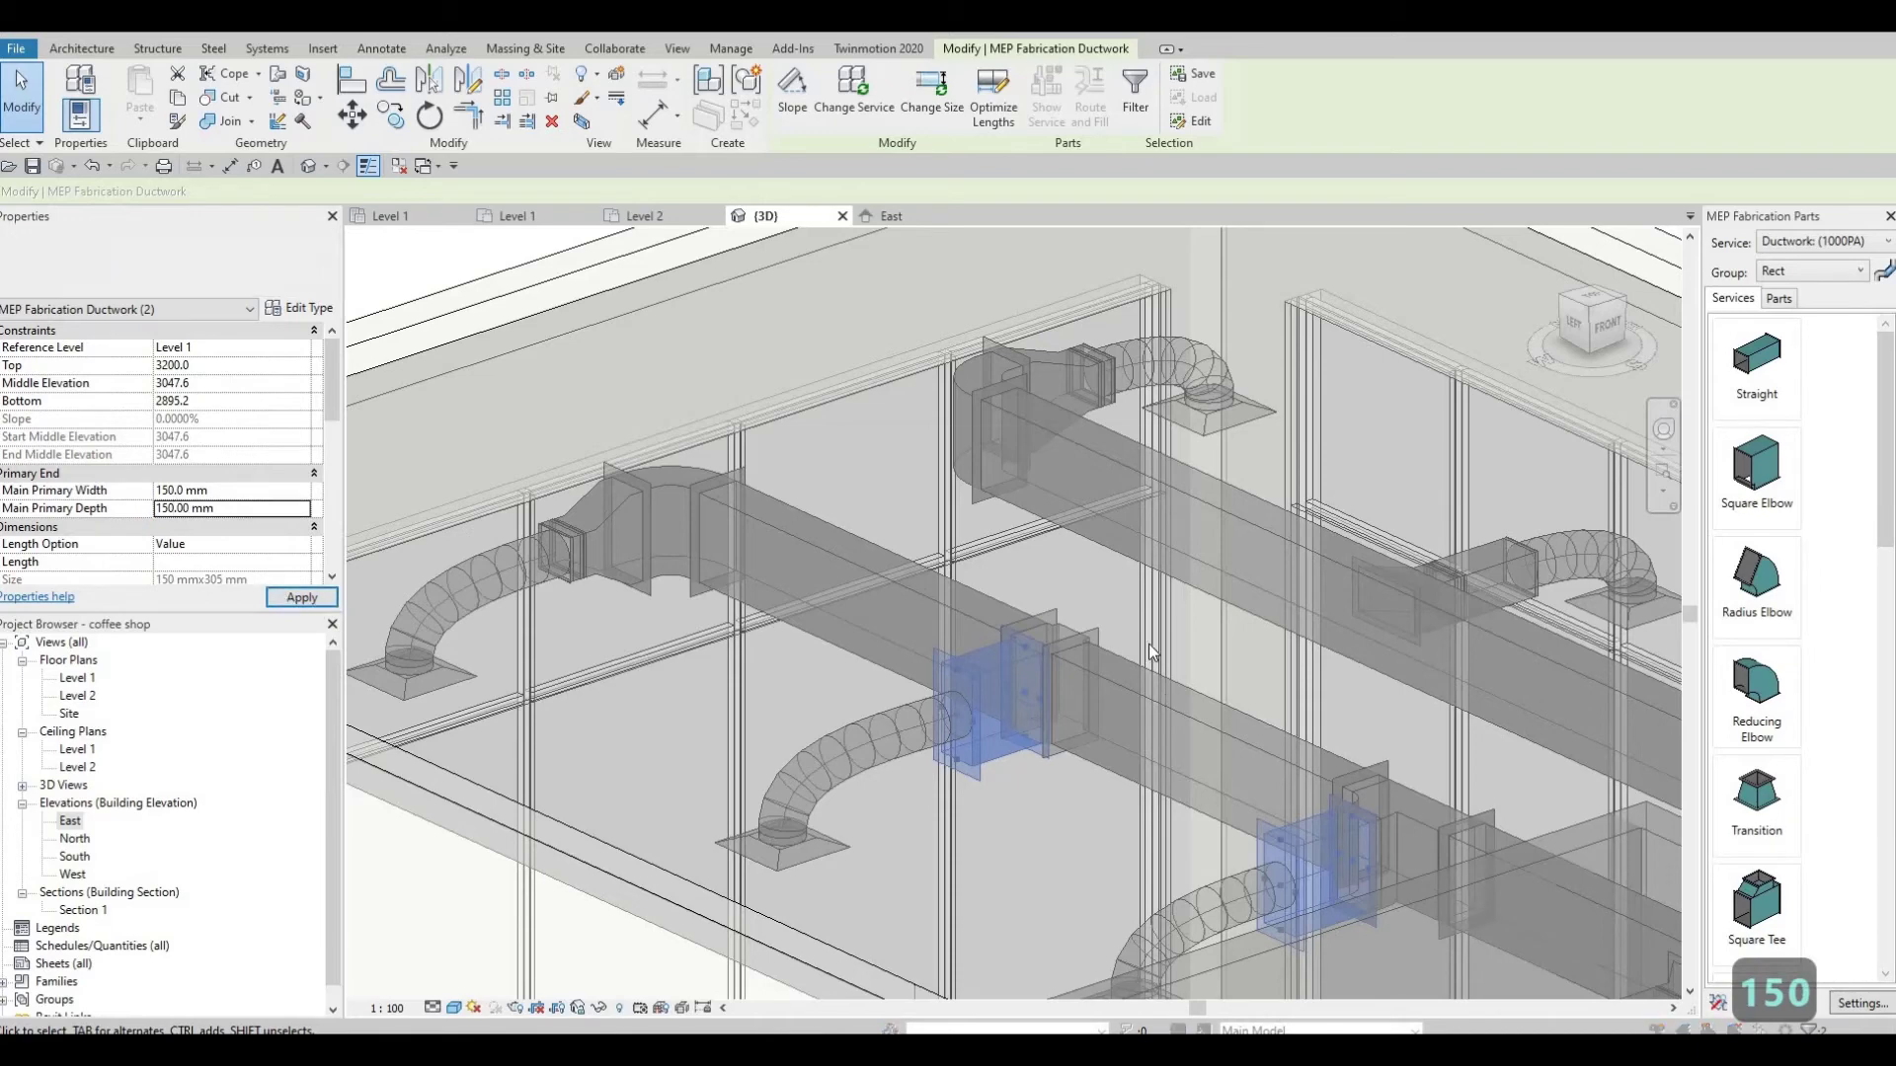
{"action": "left_click", "coordinate": [1015, 603]}
{"action": "middle_click_drag", "start_coordinate": [1135, 802], "coordinate": [1023, 699]}
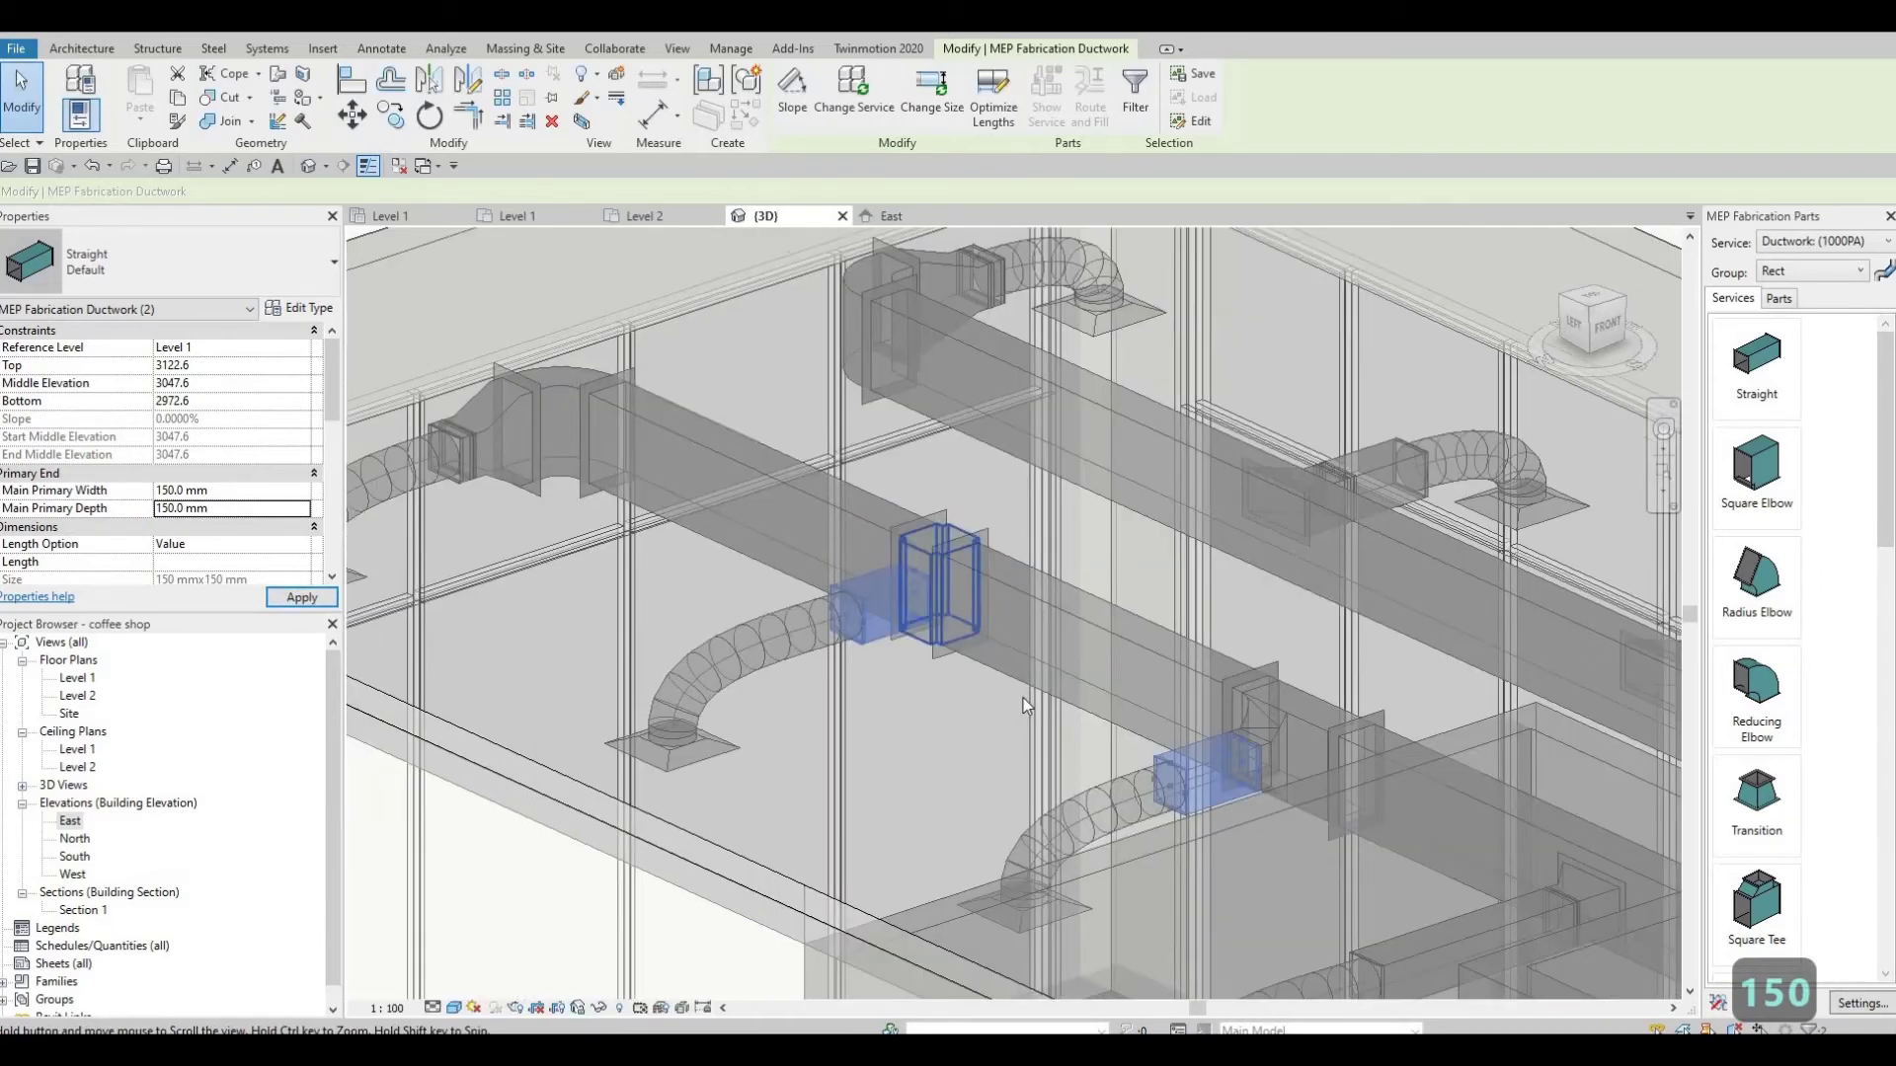
{"action": "key", "text": "Escape"}
{"action": "key", "text": "ctrl+z"}
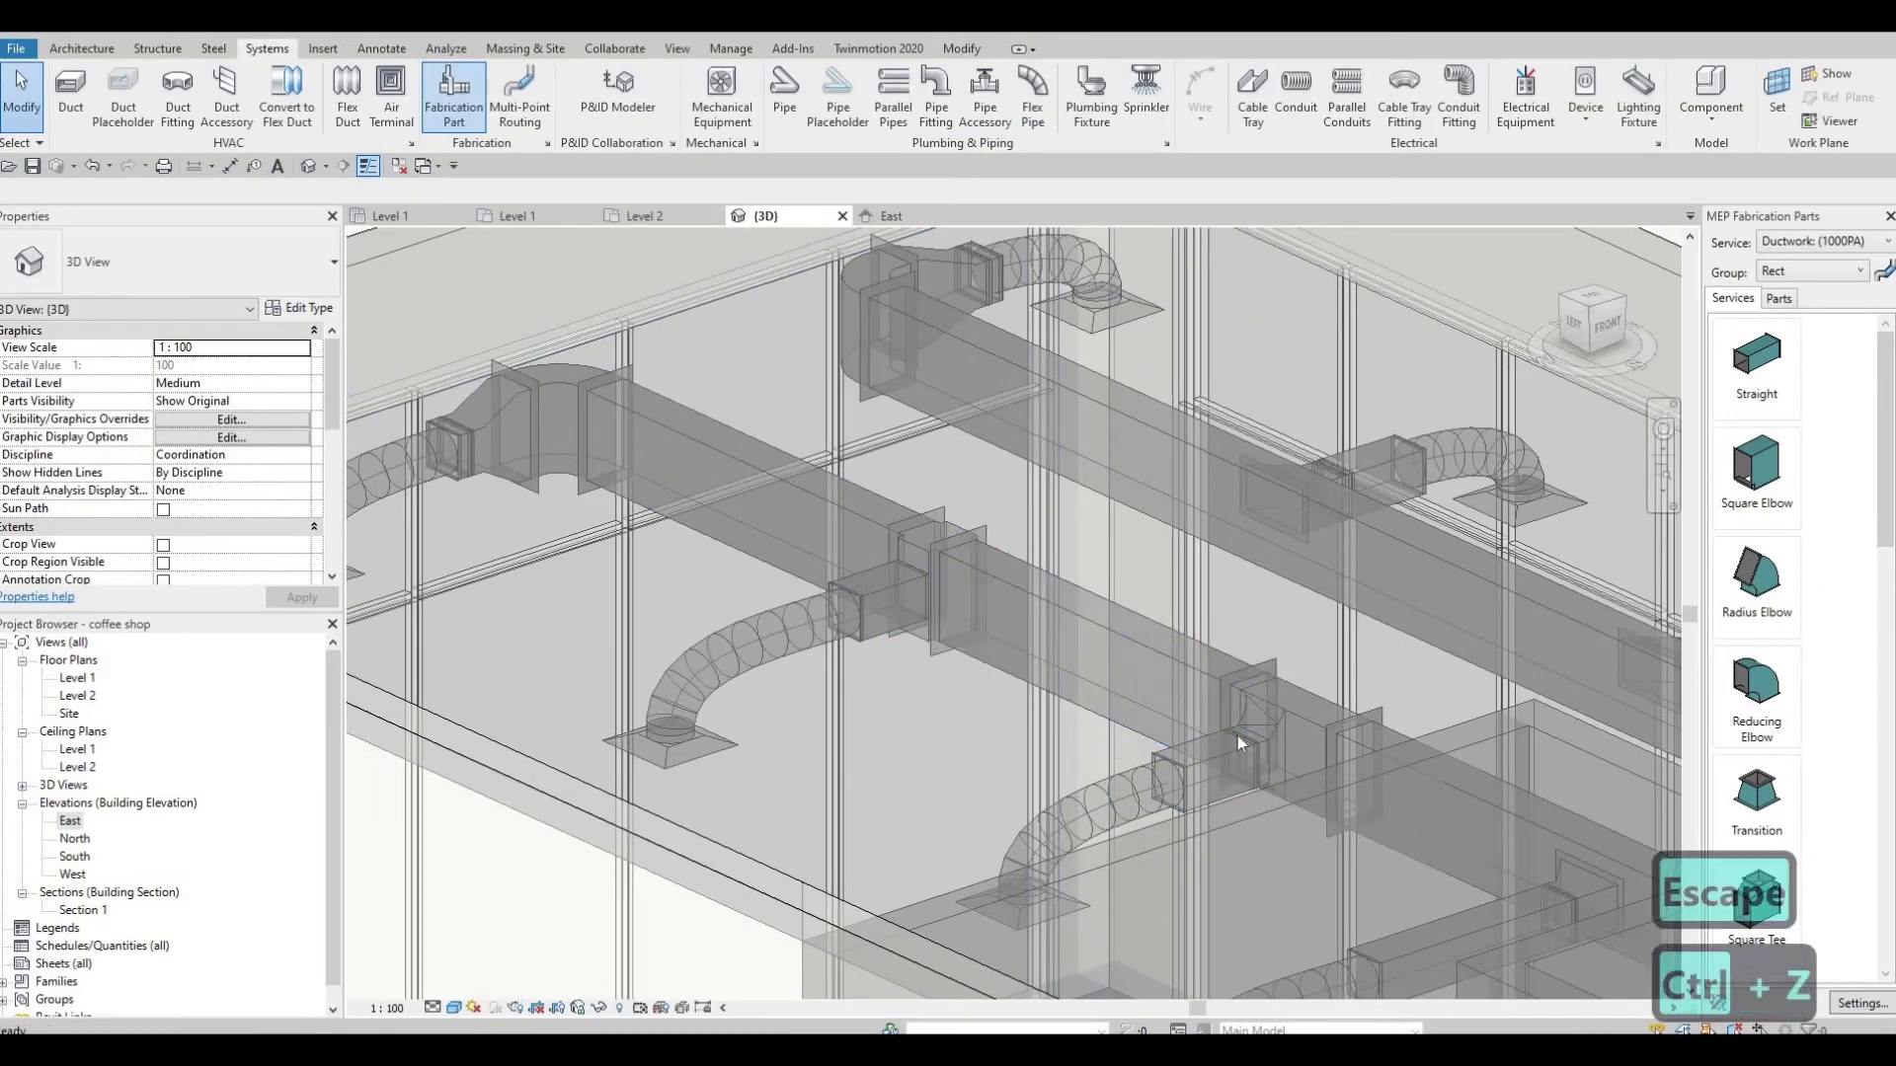
{"action": "key", "text": "Escape"}
{"action": "key", "text": "Escape"}
Step: Set the main primary depth of the third branch duct from the rear main's far end to 150 mm
{"action": "left_click", "coordinate": [1171, 734]}
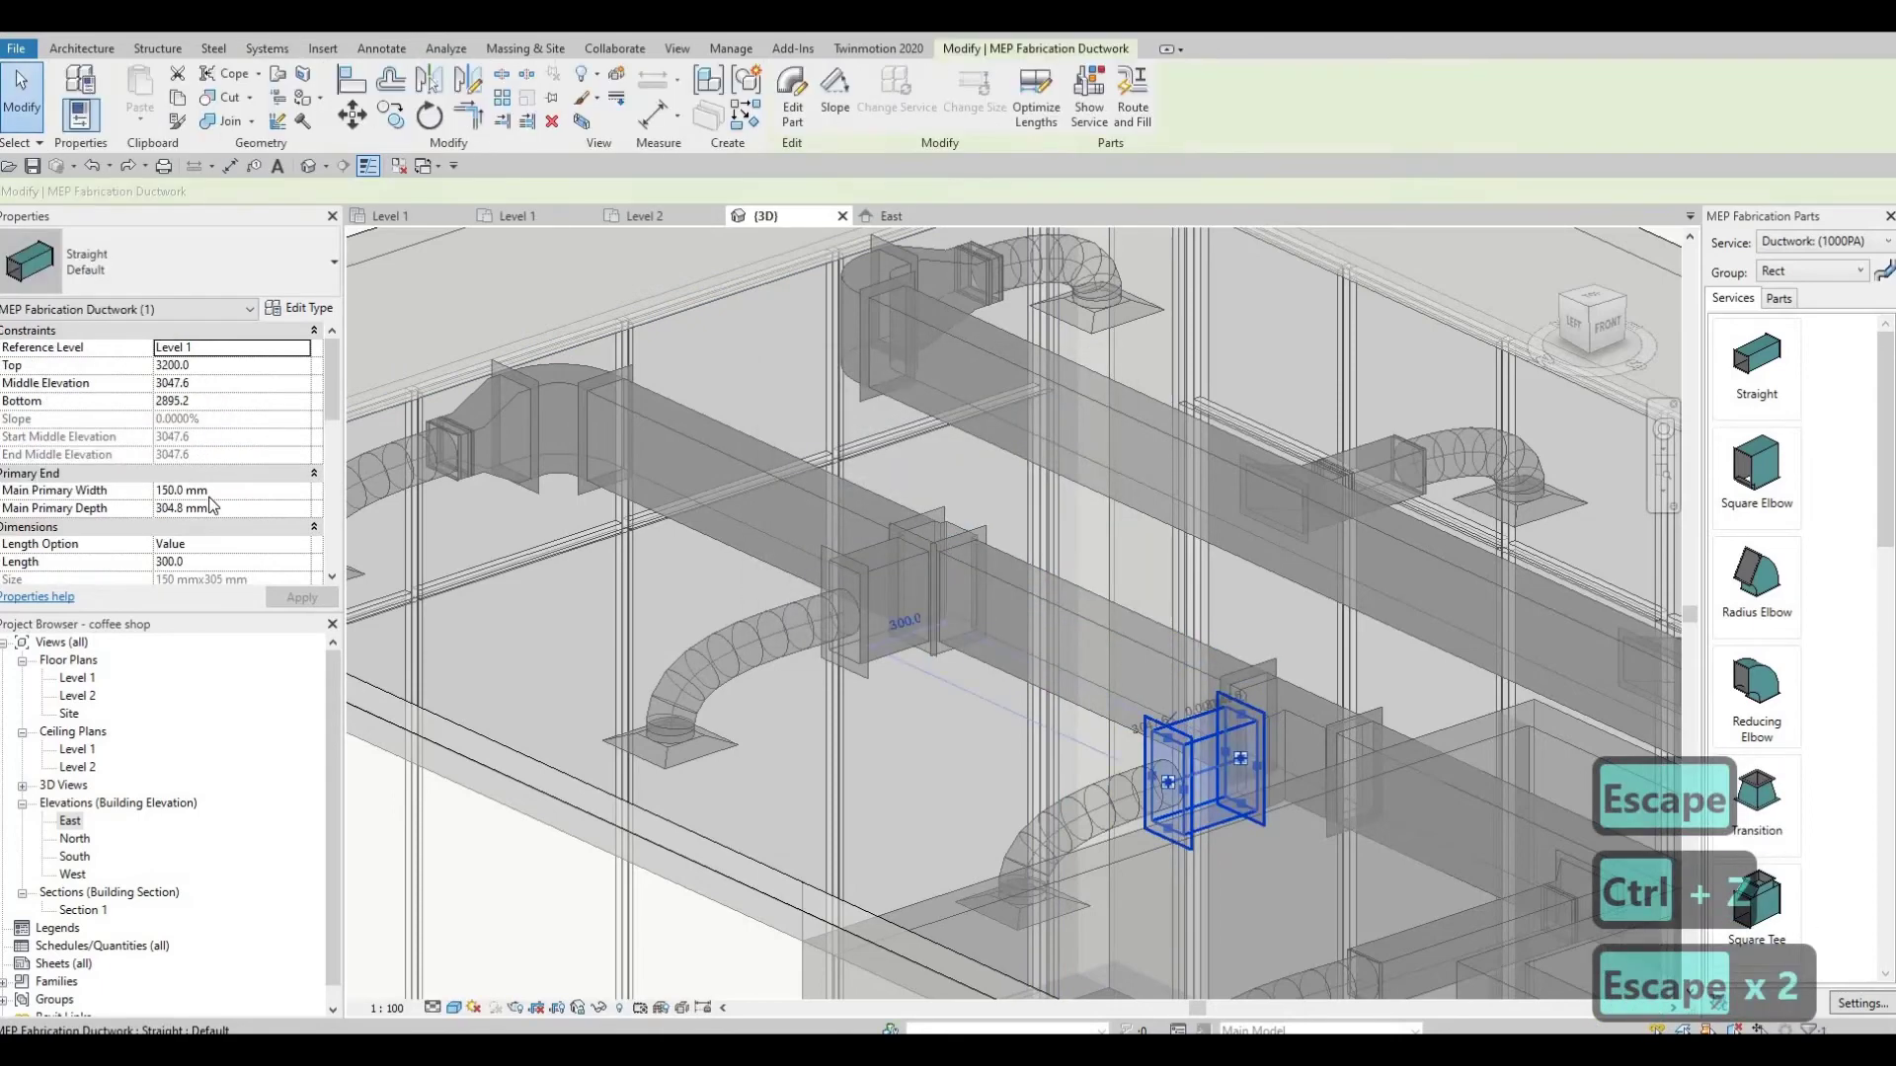
{"action": "left_click", "coordinate": [229, 515]}
{"action": "type", "text": "15"}
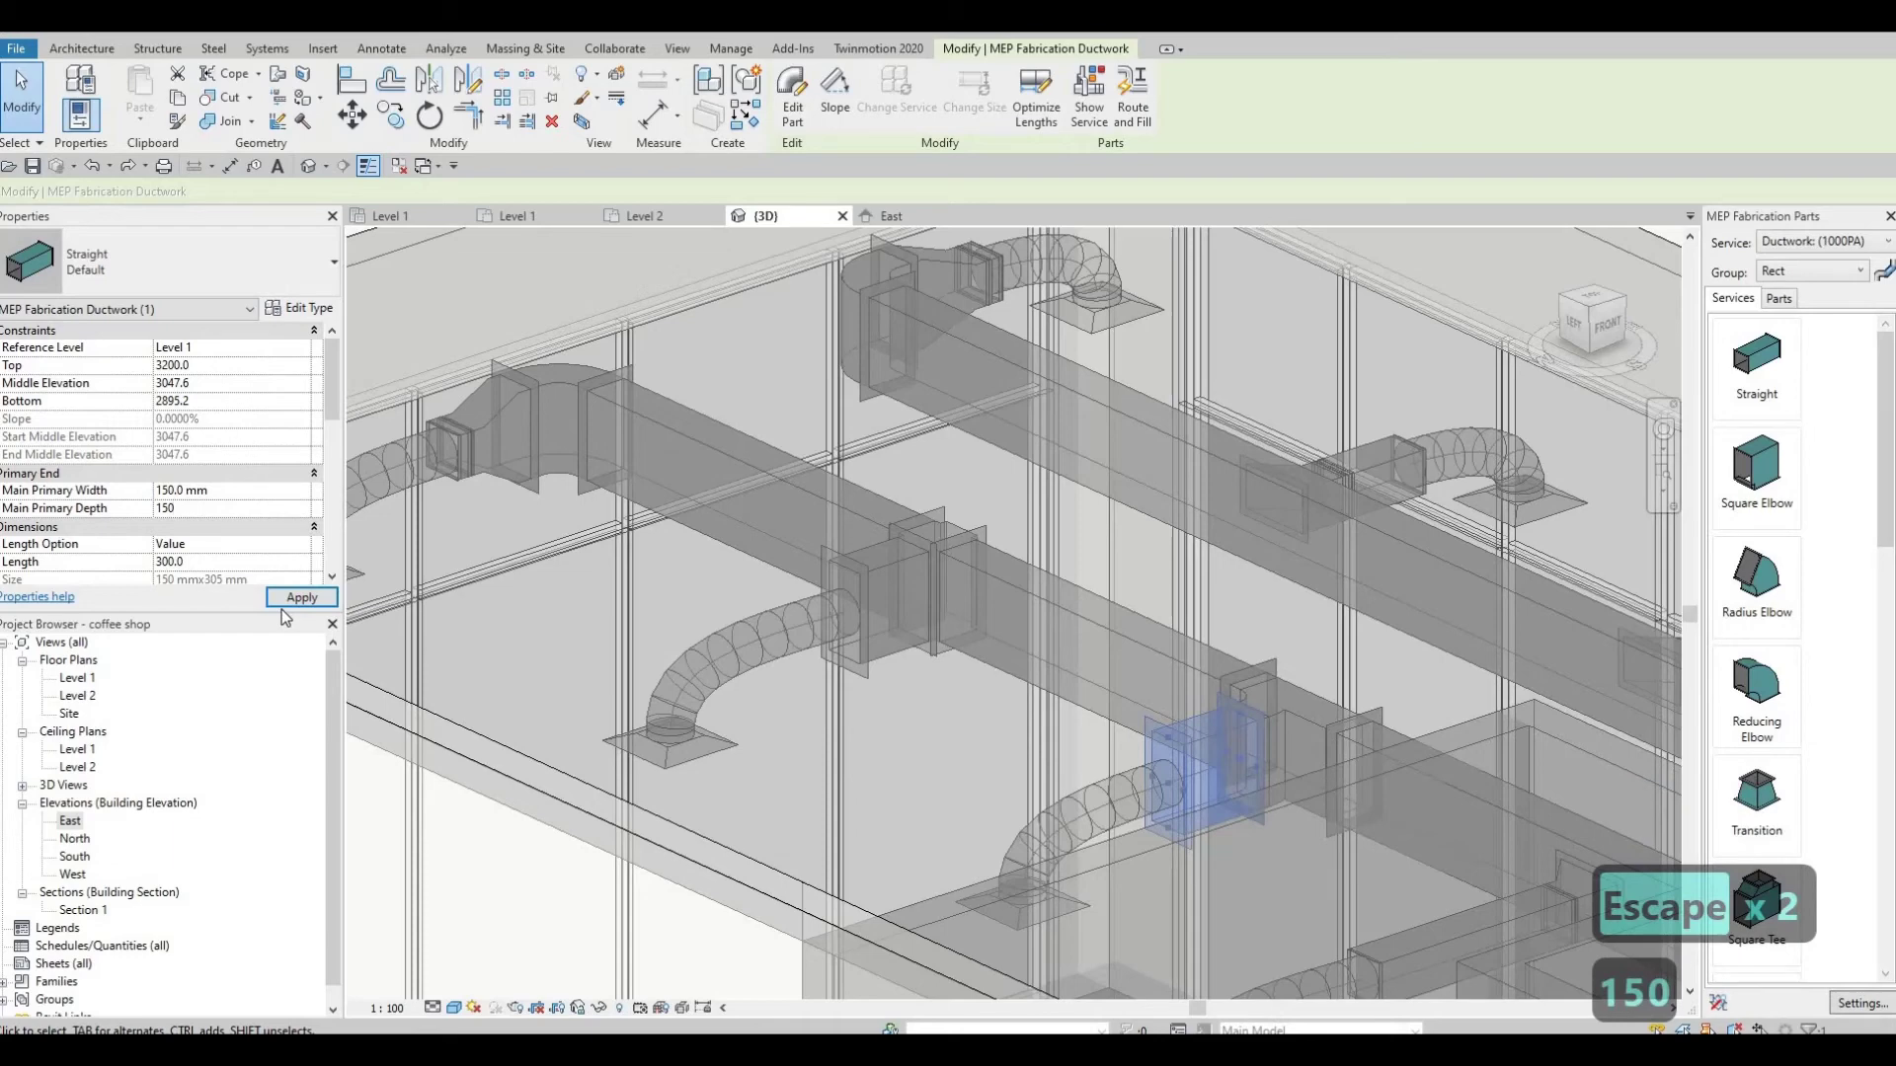
{"action": "type", "text": "0"}
{"action": "left_click", "coordinate": [301, 599]}
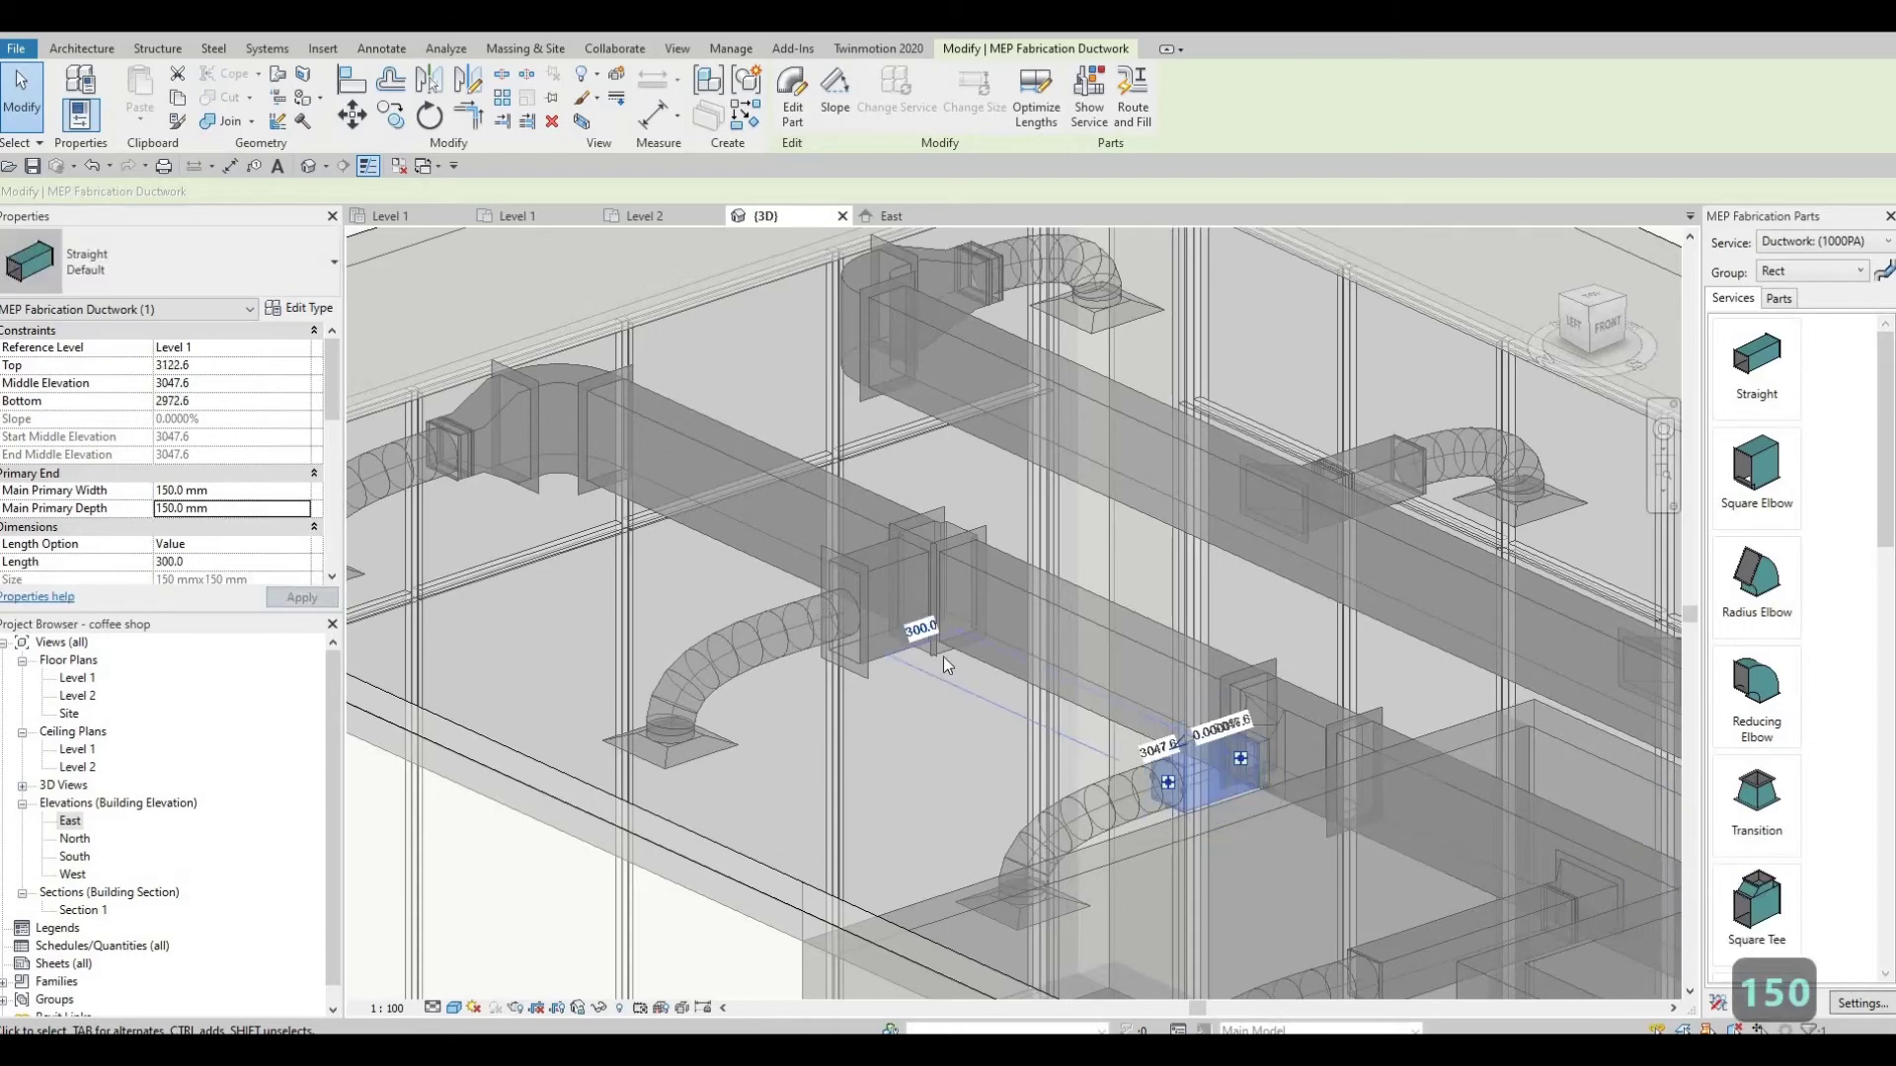
{"action": "key", "text": "Escape"}
Step: Try to set the main primary depth of the second branch duct from the rear main's far end to 150 mm
{"action": "middle_click_drag", "start_coordinate": [918, 587], "coordinate": [884, 553]}
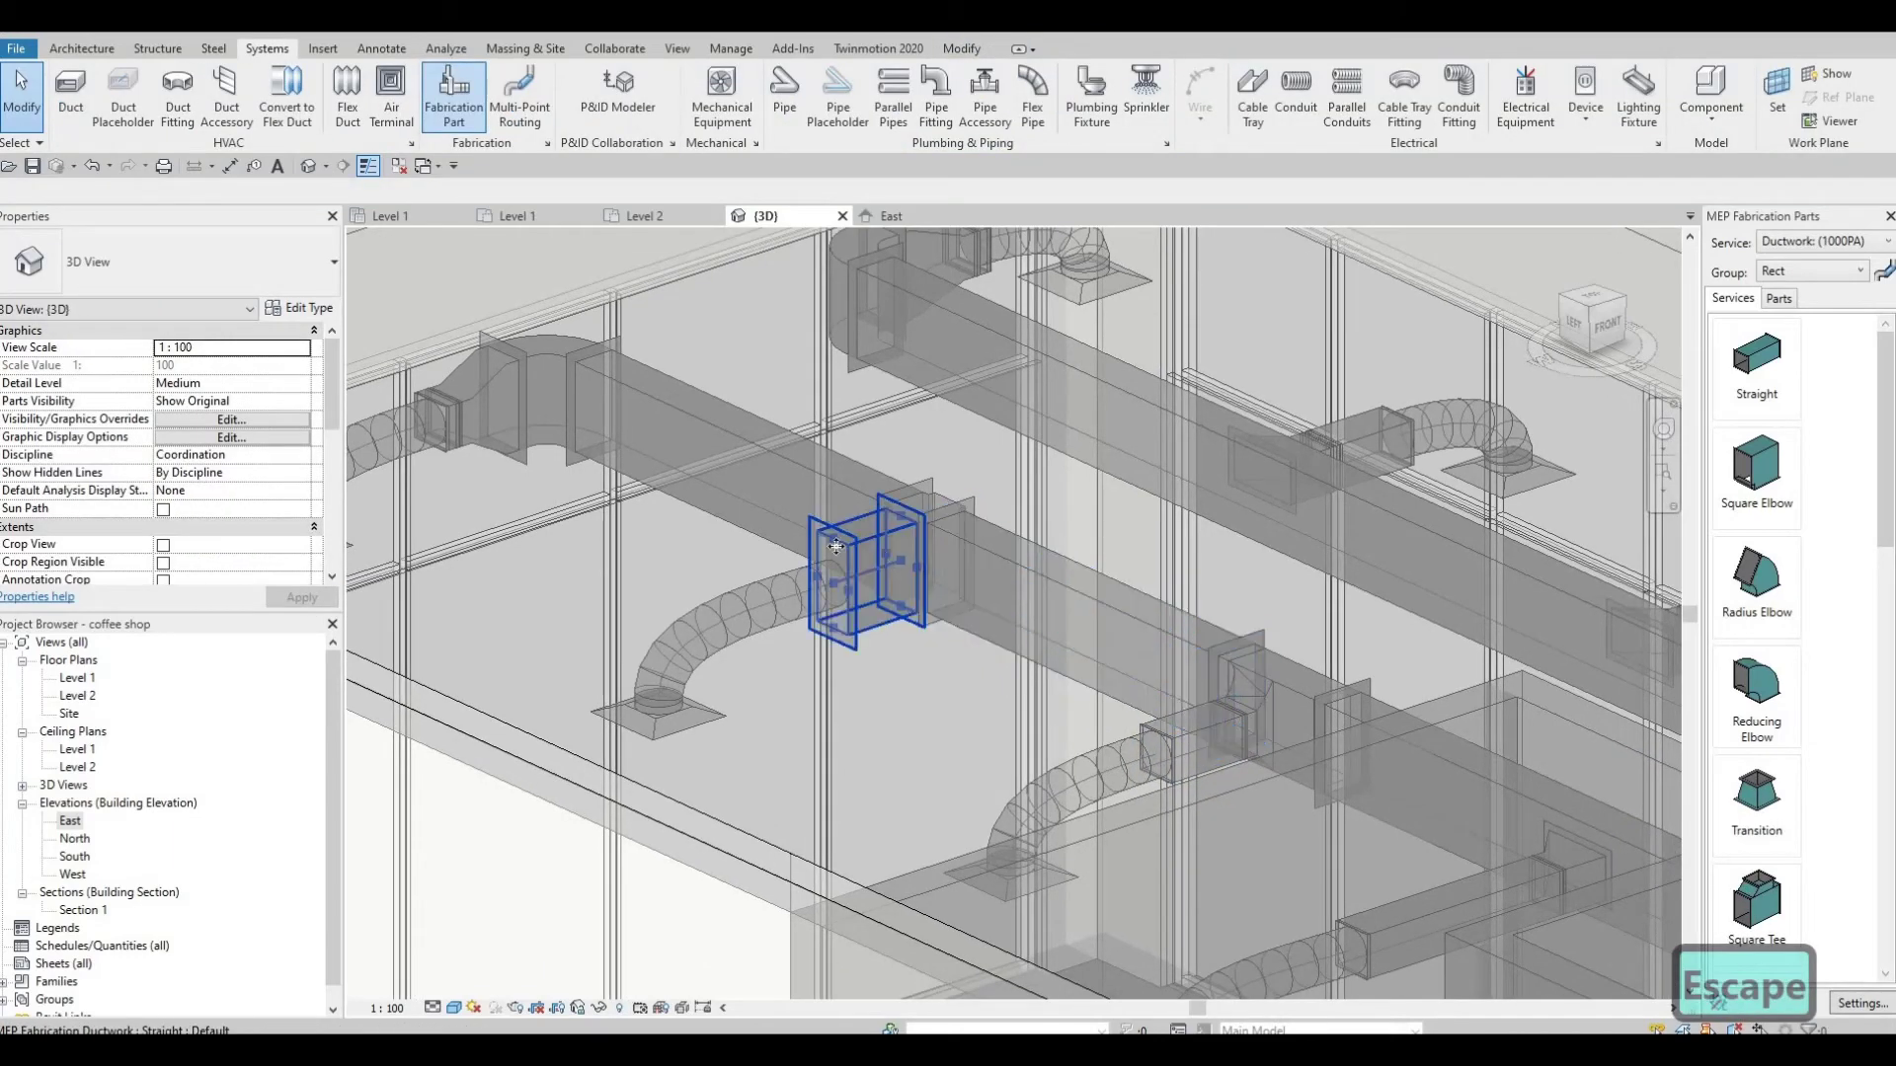
{"action": "left_click", "coordinate": [835, 546]}
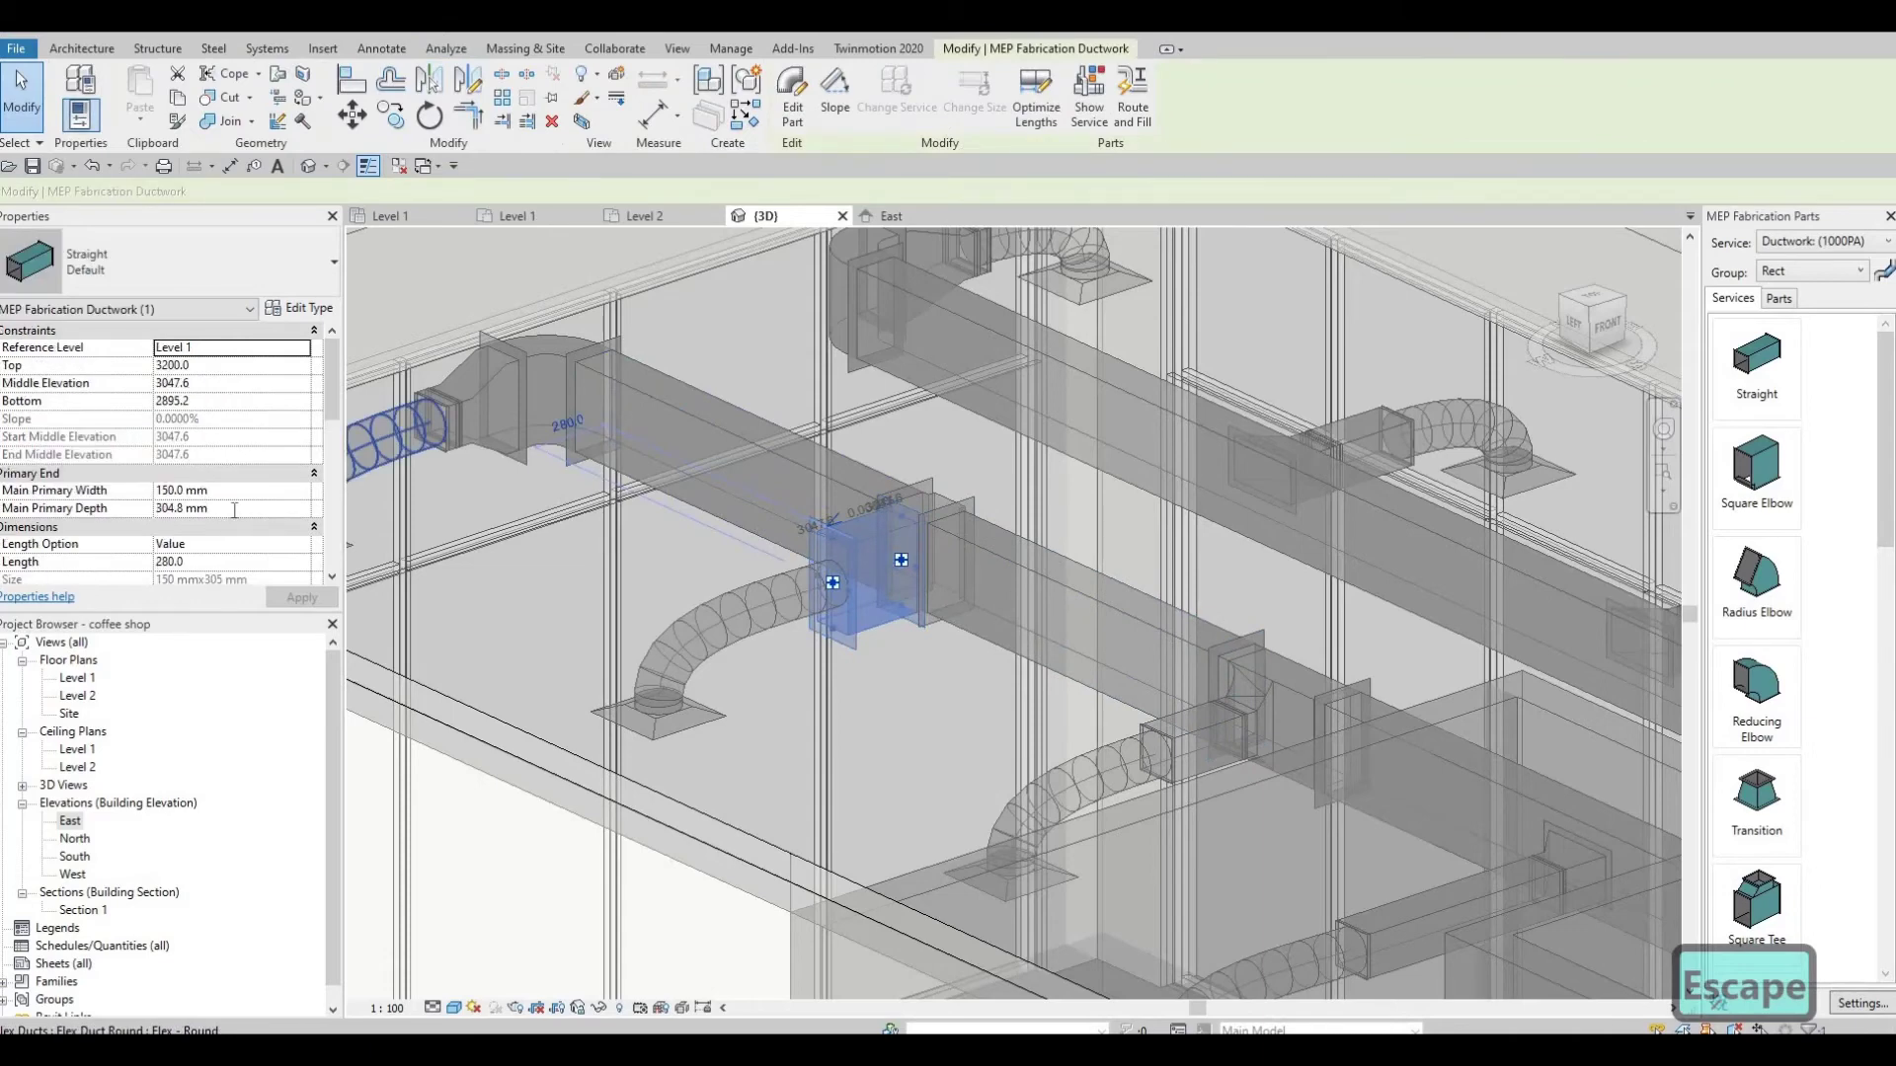
{"action": "left_click", "coordinate": [234, 510]}
{"action": "type", "text": "150"}
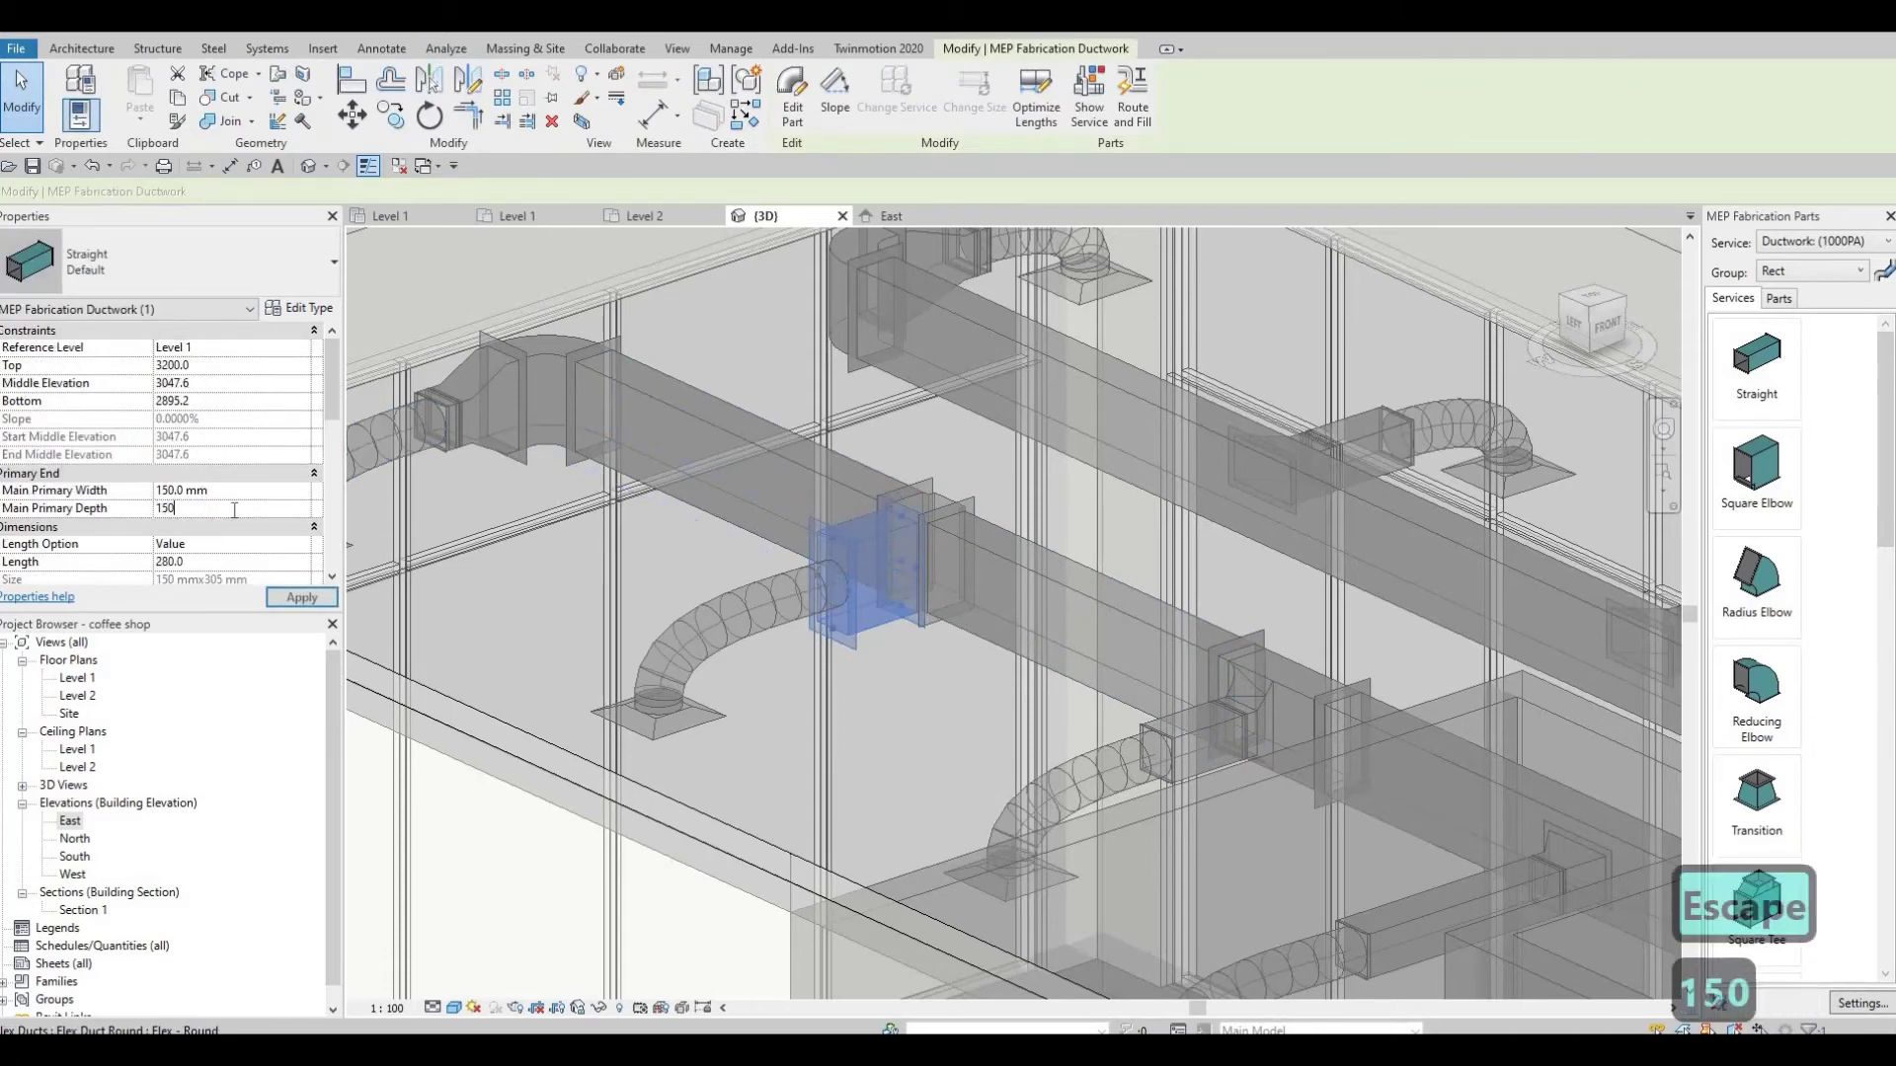
{"action": "left_click", "coordinate": [286, 599]}
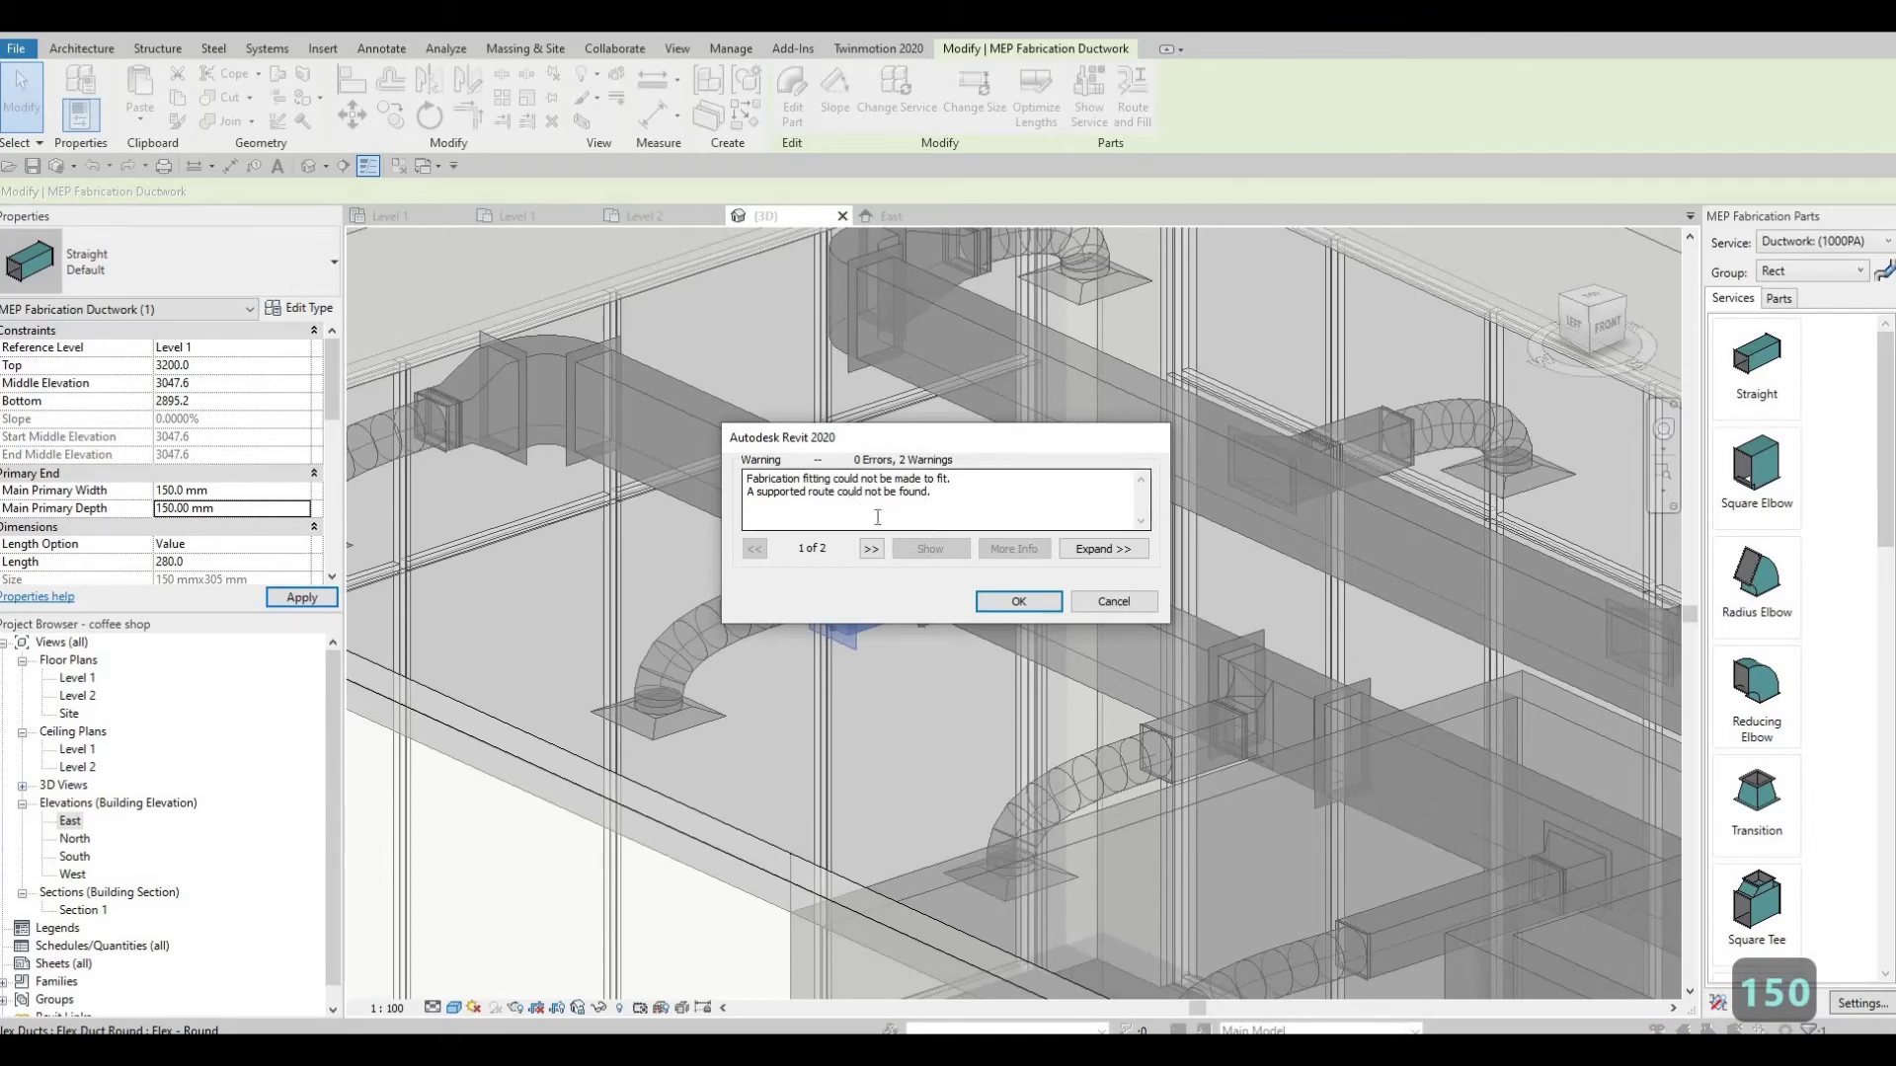
{"action": "key", "text": "Escape"}
{"action": "key", "text": "Escape"}
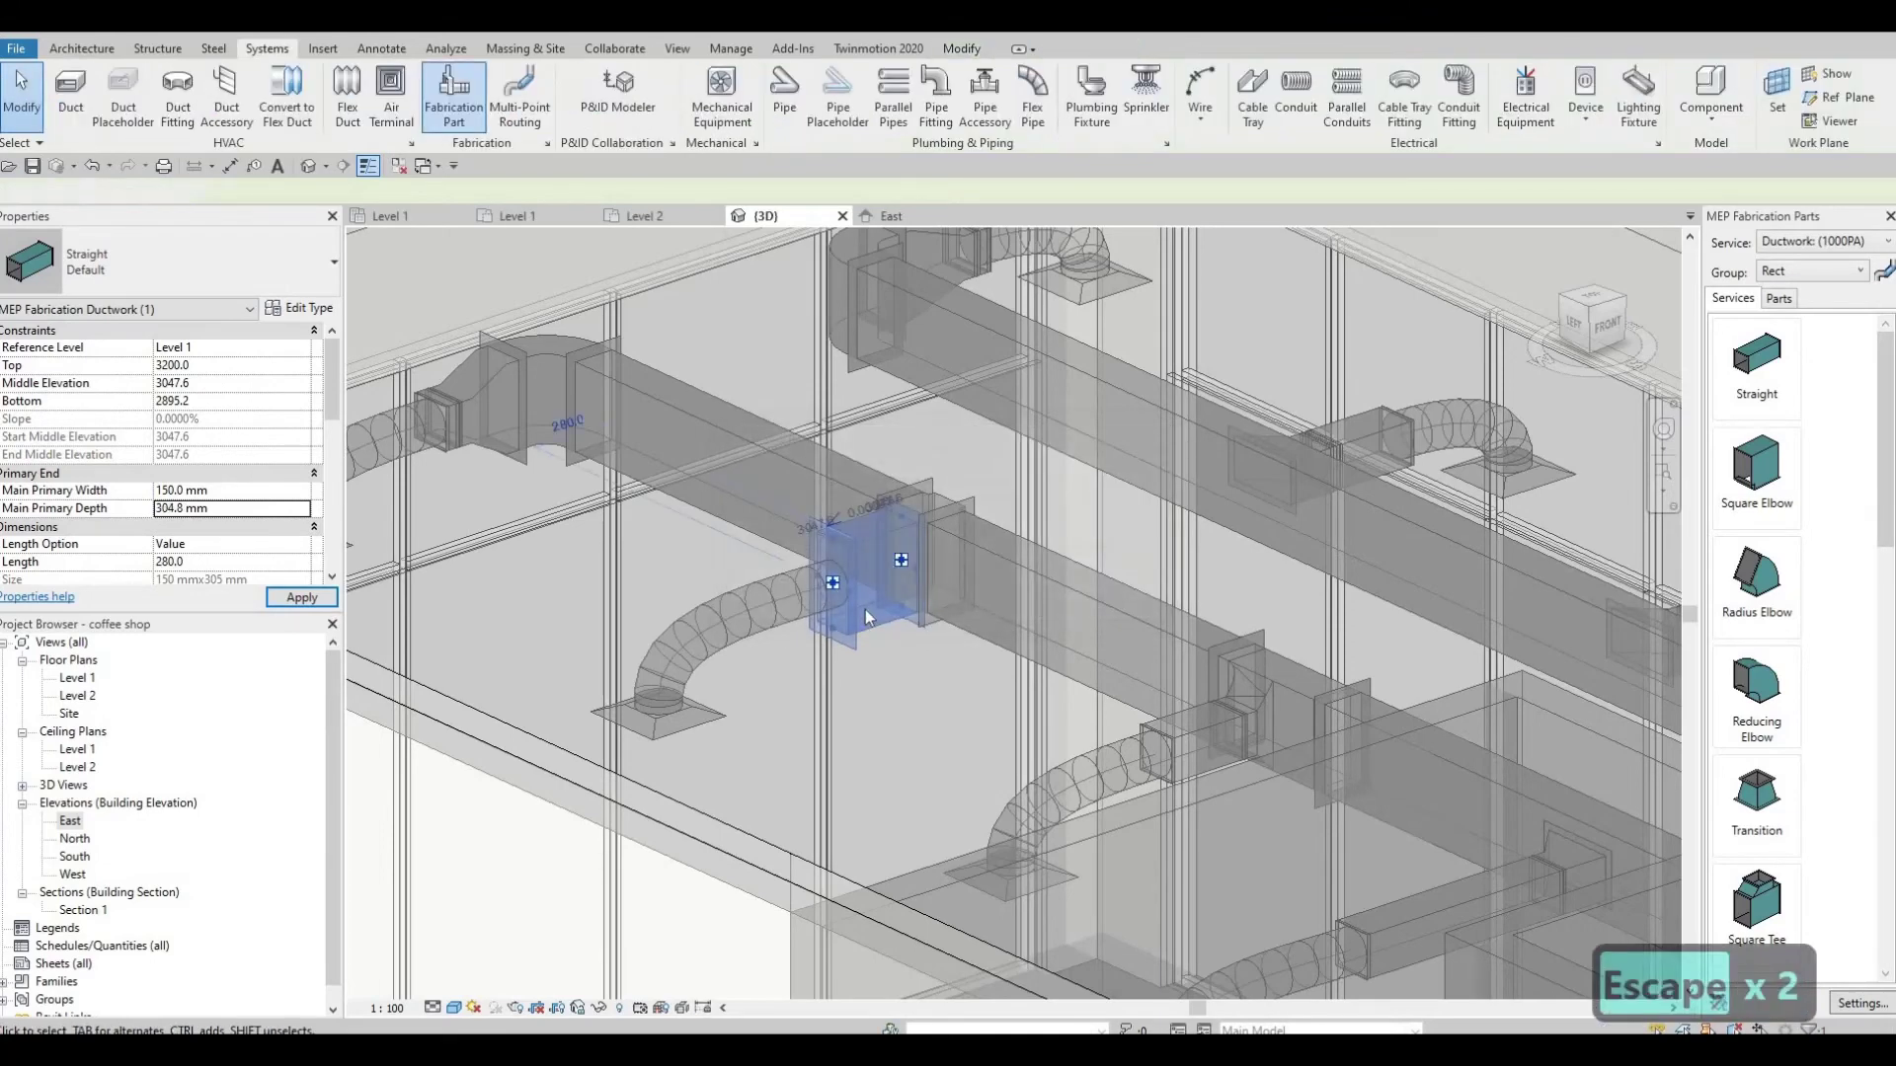
Step: Place a Strut Hanger on the front main's long straight duct, about 840 mm from its far end
{"action": "middle_click_drag", "start_coordinate": [865, 608], "coordinate": [964, 667], "text": "shift"}
{"action": "scroll", "coordinate": [964, 667], "scroll_direction": "down", "scroll_amount": 1}
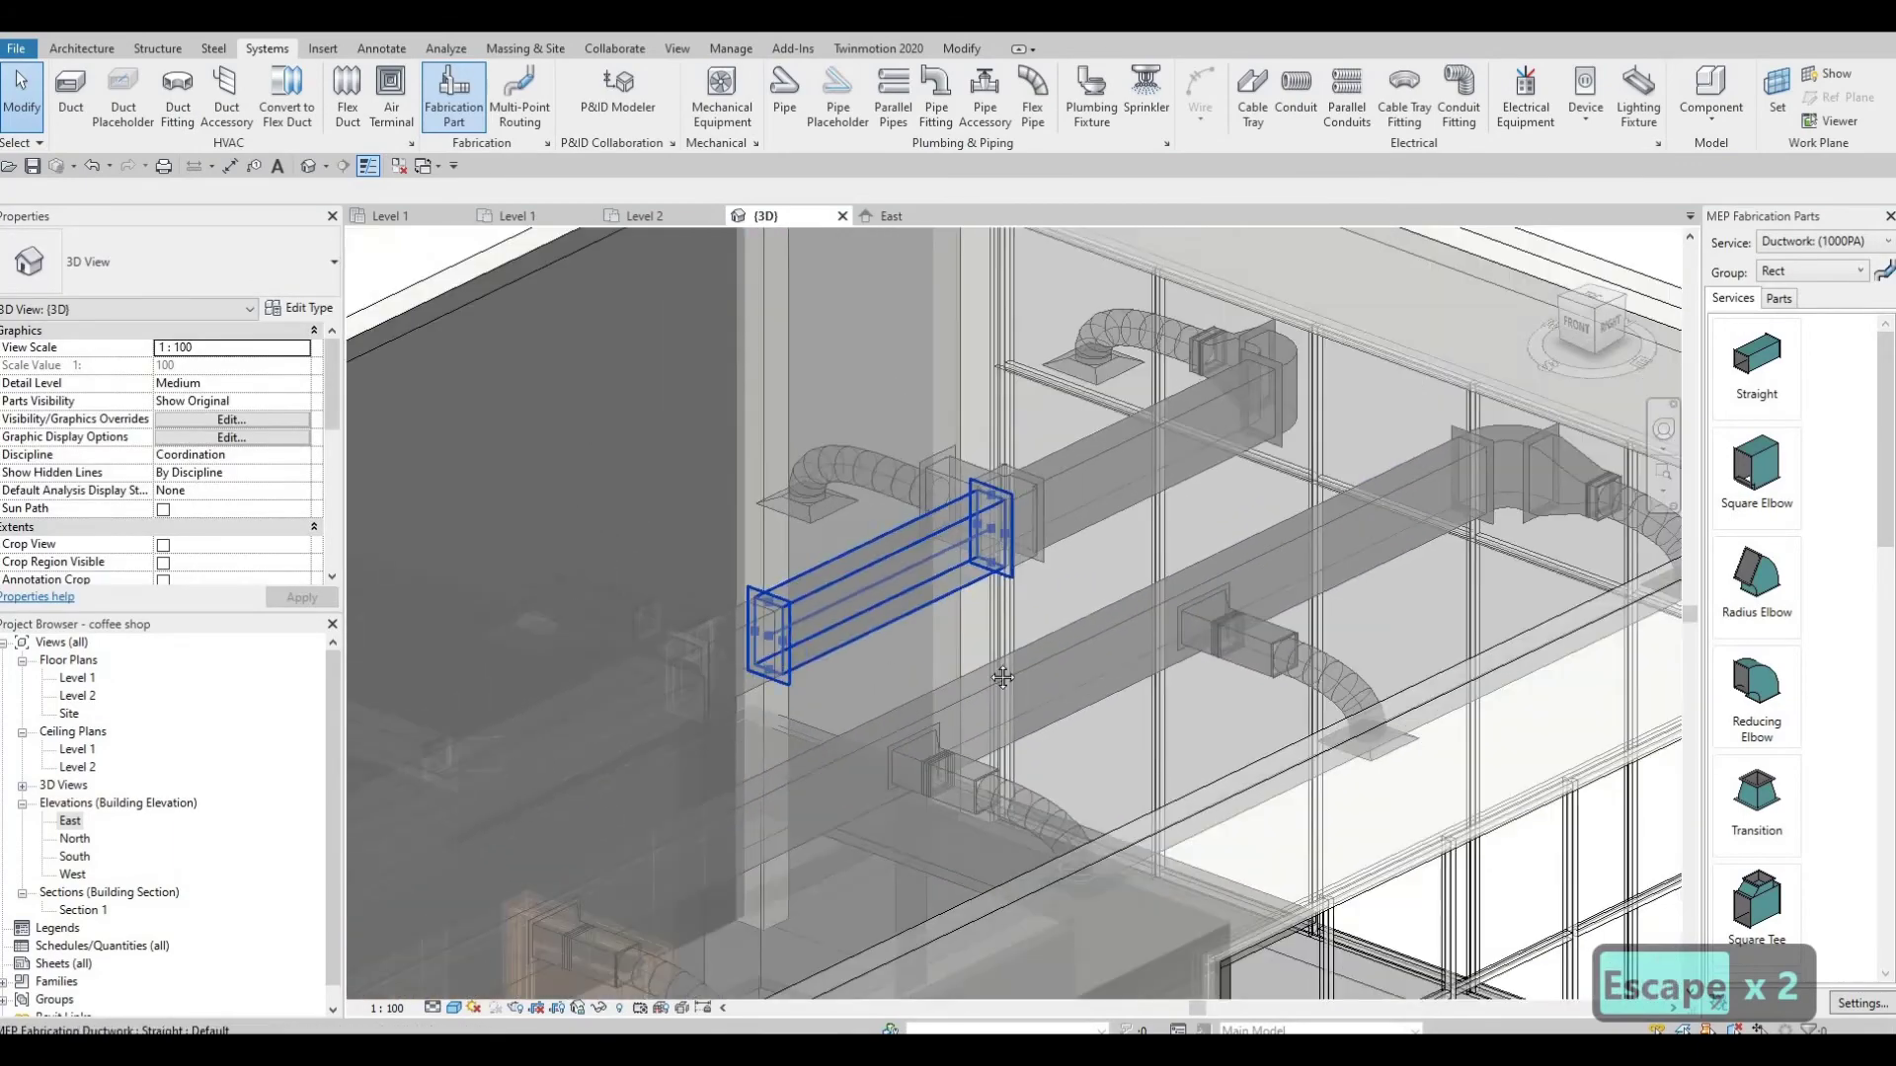
{"action": "middle_click_drag", "start_coordinate": [1192, 568], "coordinate": [1003, 619]}
{"action": "scroll", "coordinate": [1175, 612], "scroll_direction": "down", "scroll_amount": 1}
{"action": "scroll", "coordinate": [1430, 496], "scroll_direction": "down", "scroll_amount": 2}
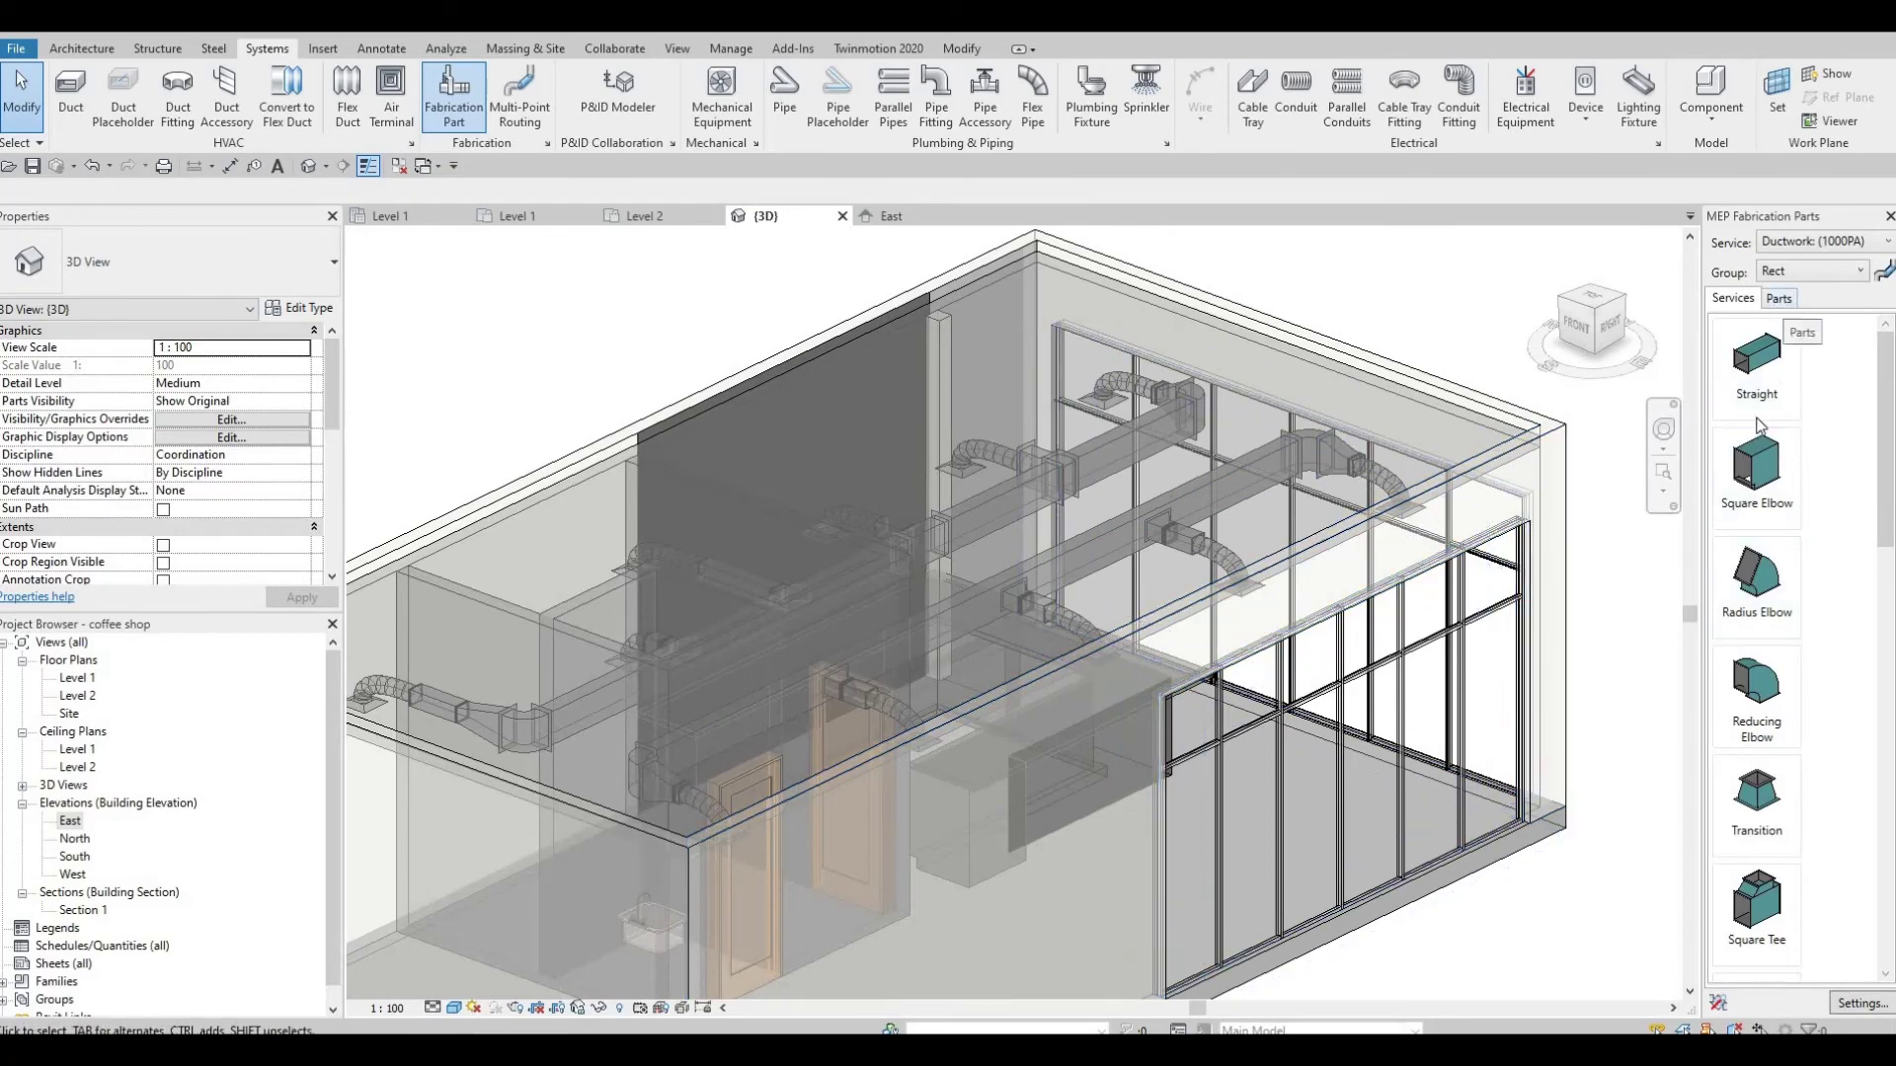
{"action": "left_click", "coordinate": [1764, 920]}
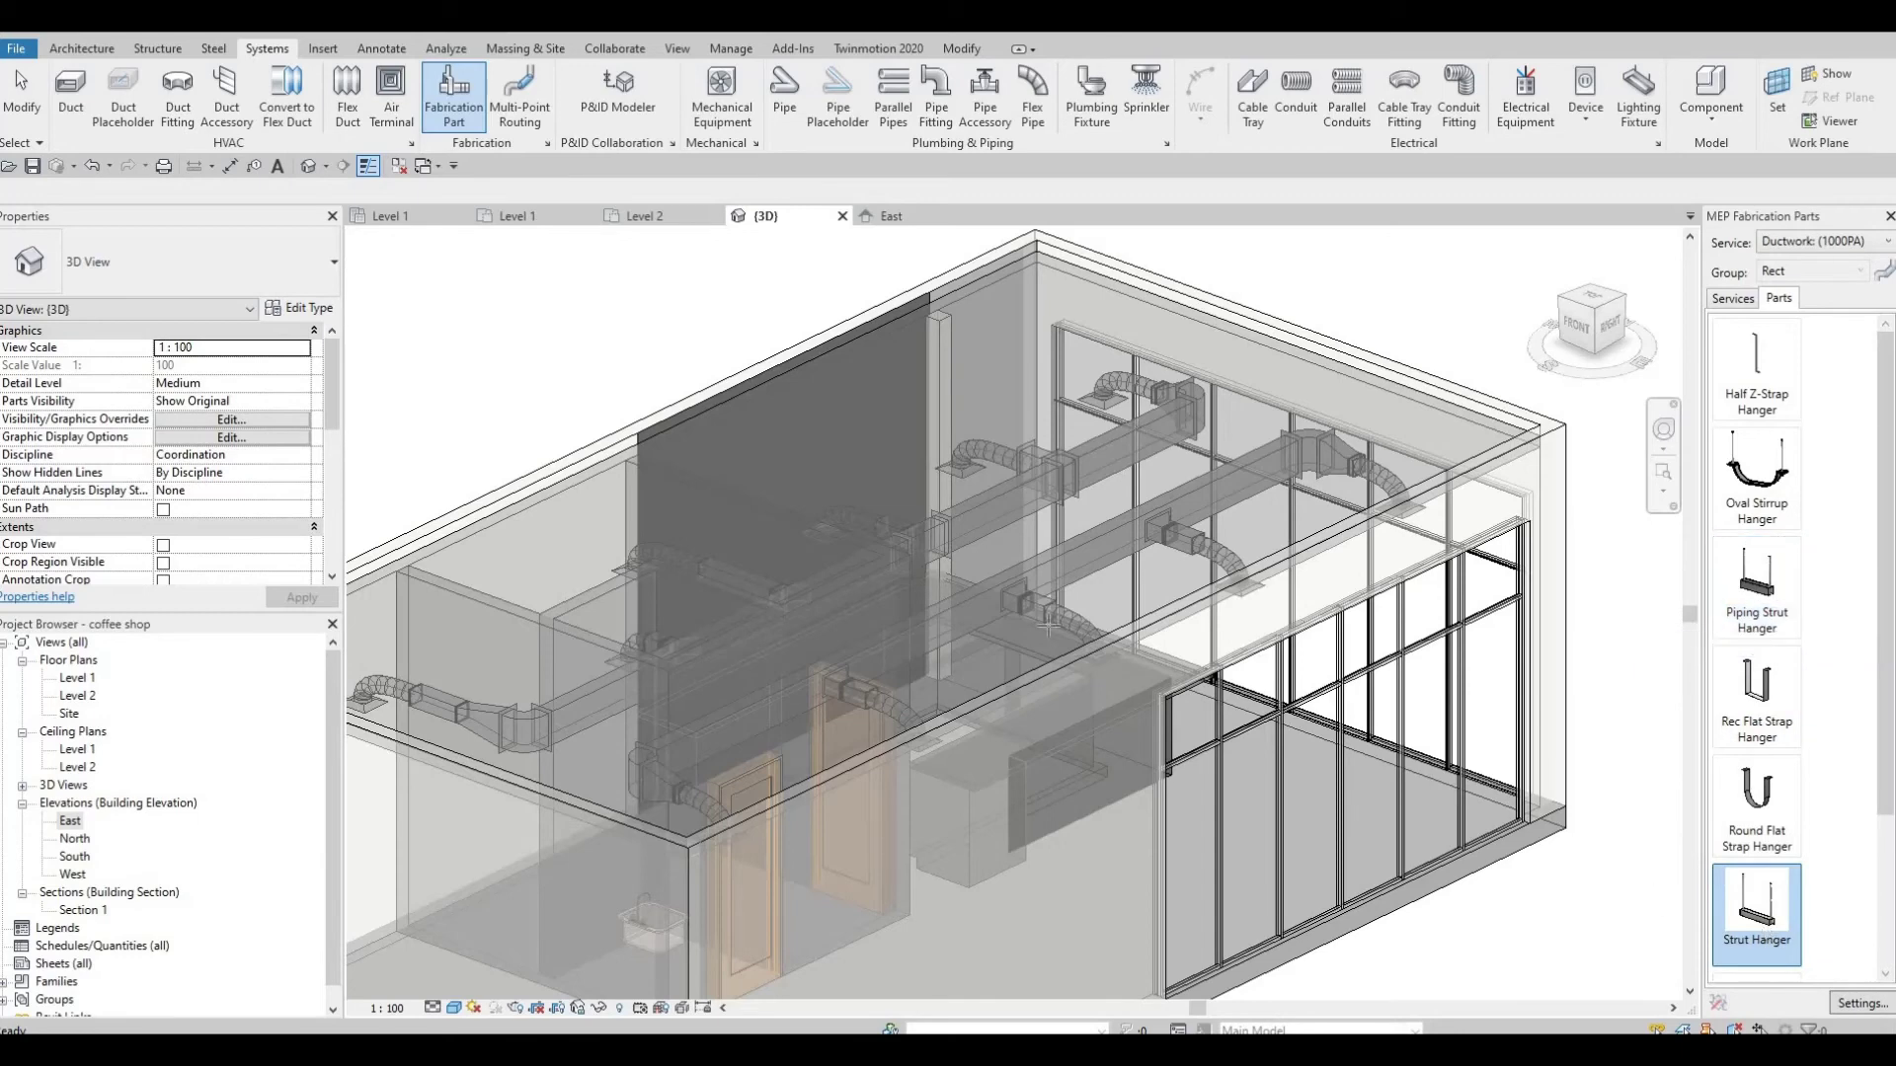
{"action": "scroll", "coordinate": [1177, 481], "scroll_direction": "up", "scroll_amount": 3}
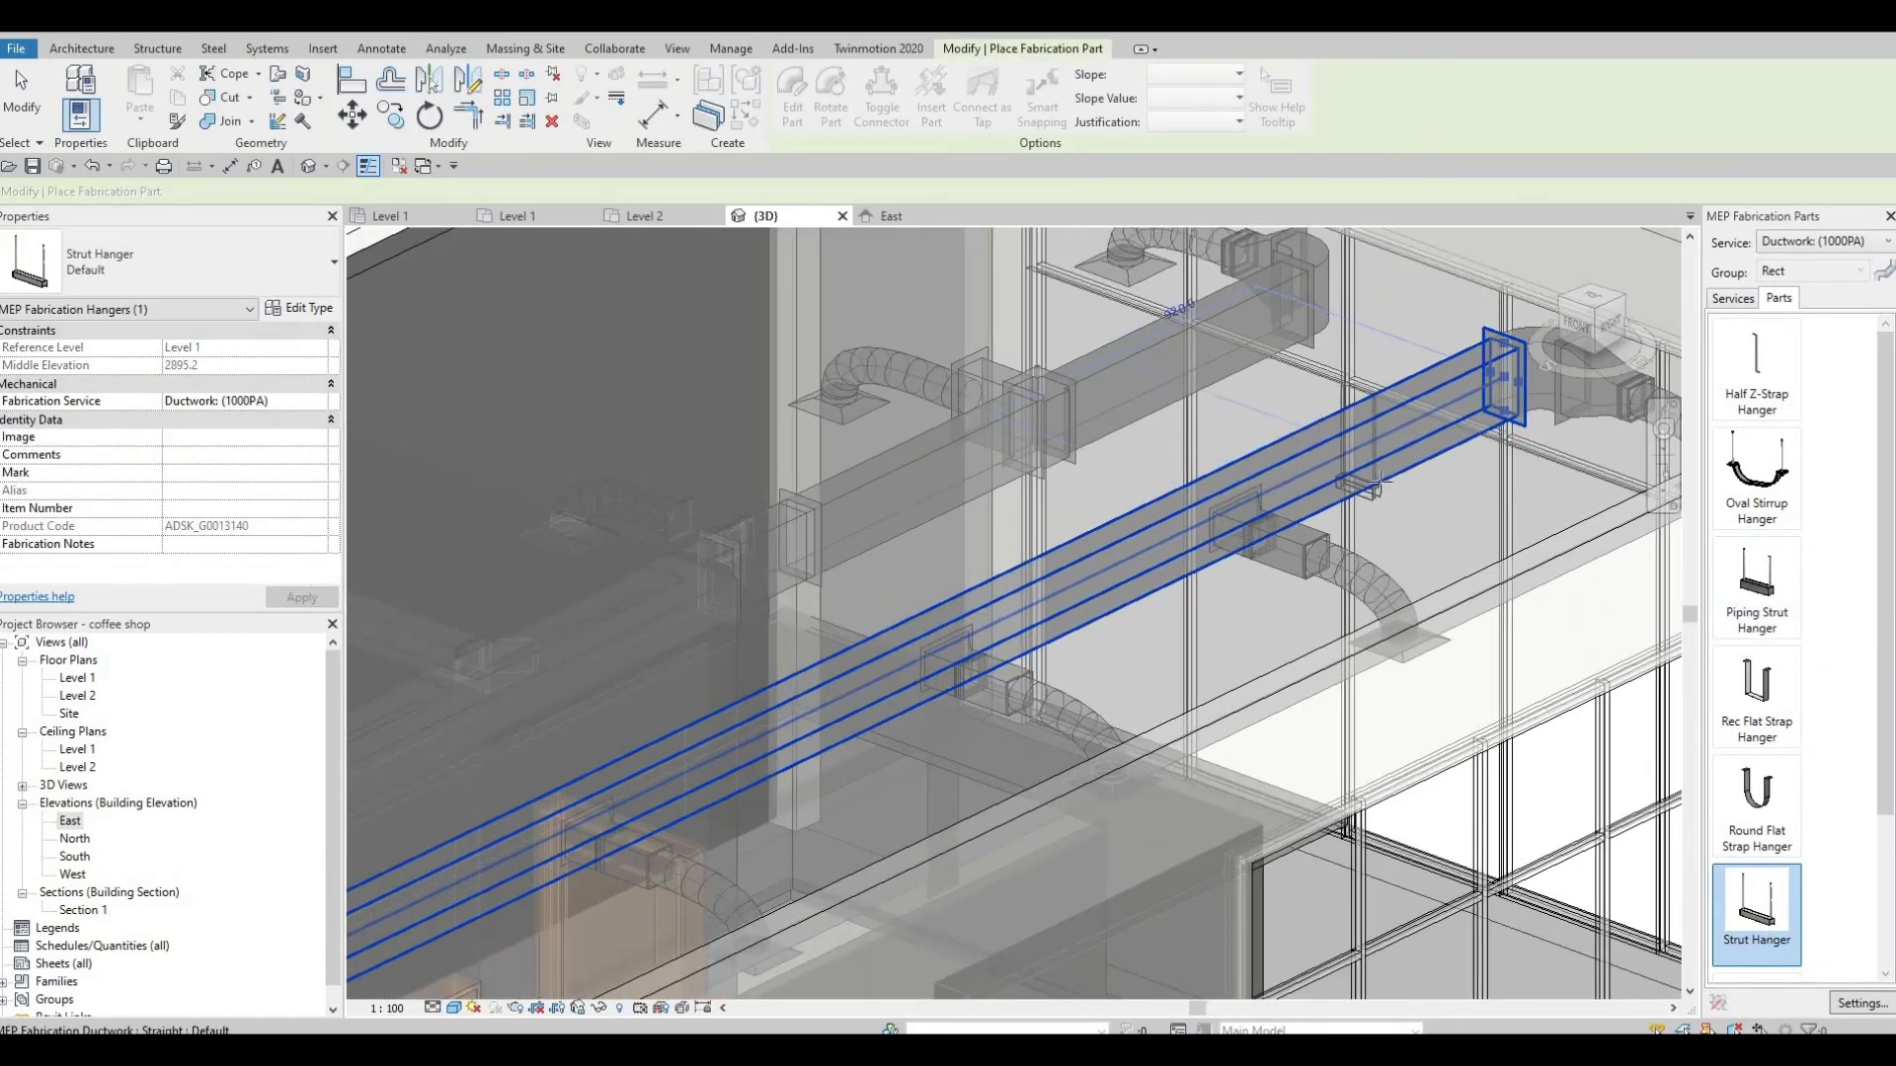
{"action": "scroll", "coordinate": [1380, 477], "scroll_direction": "up", "scroll_amount": 2}
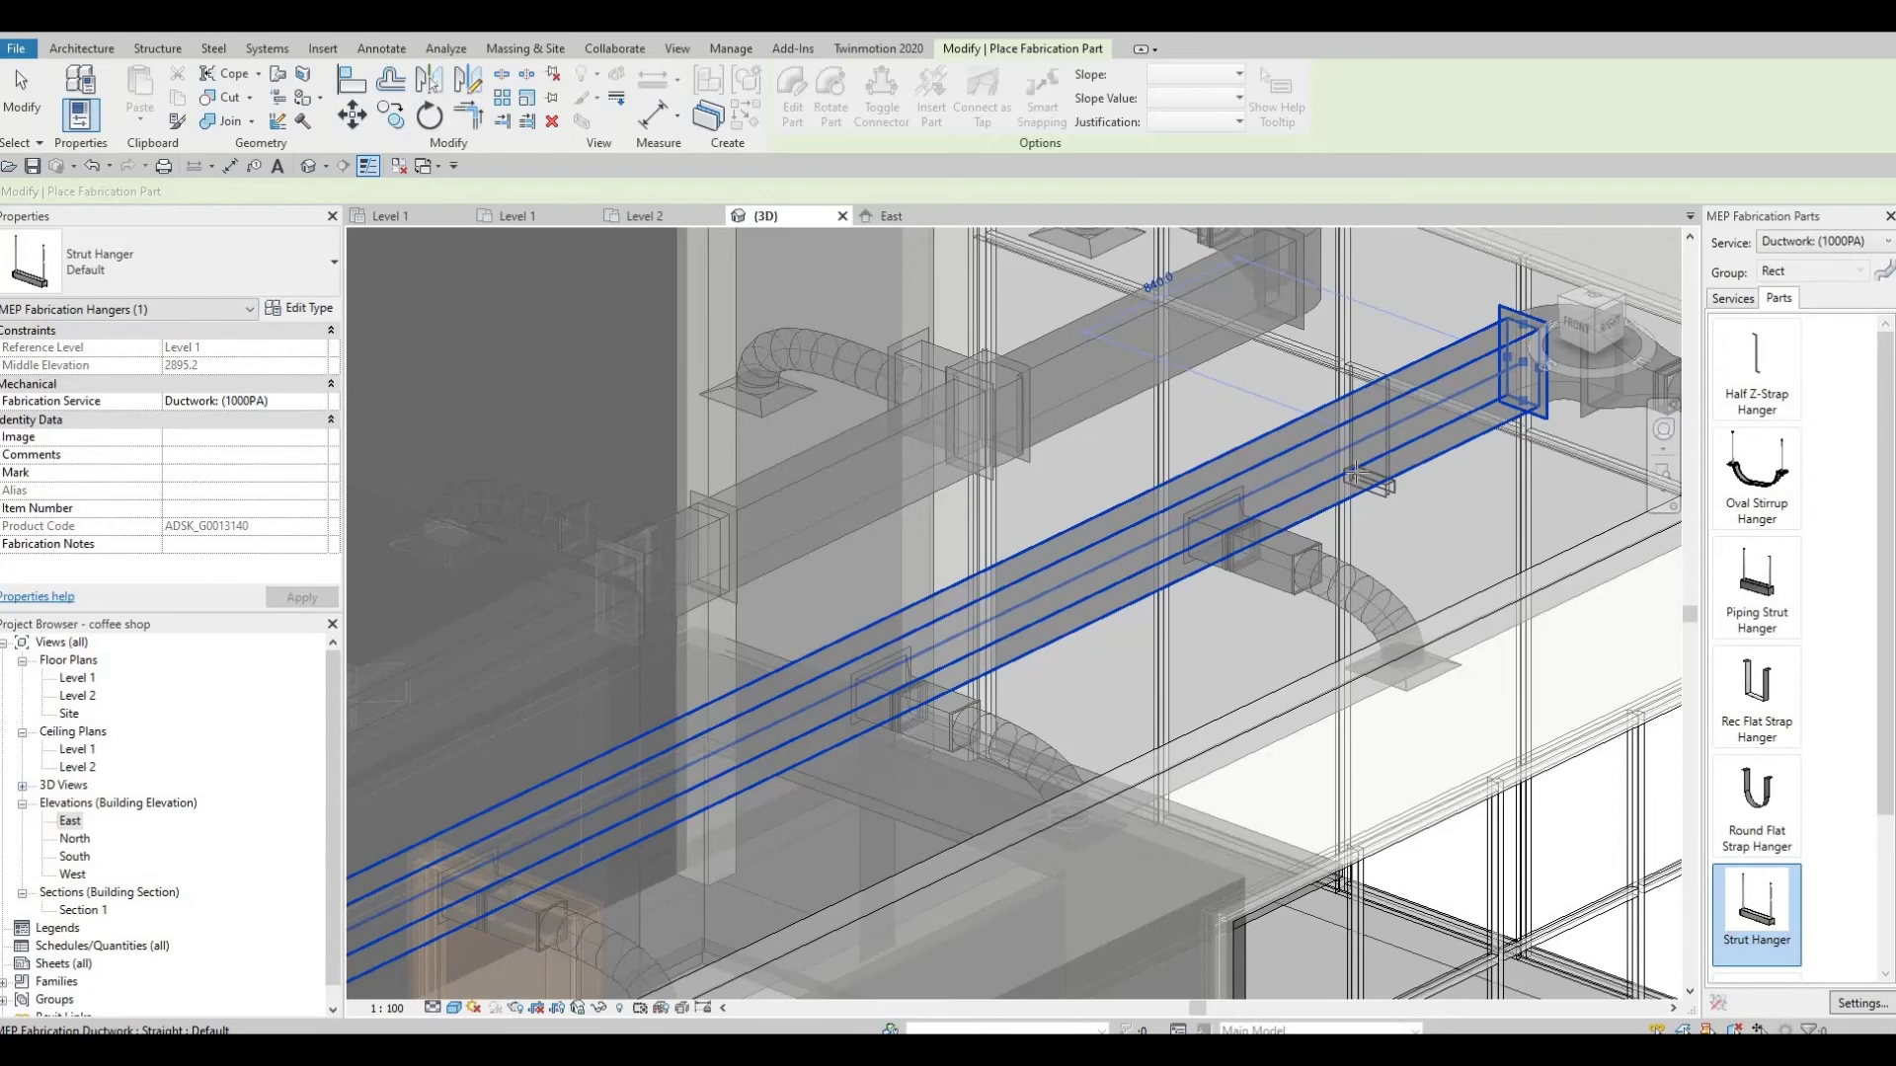
{"action": "key", "text": "Escape"}
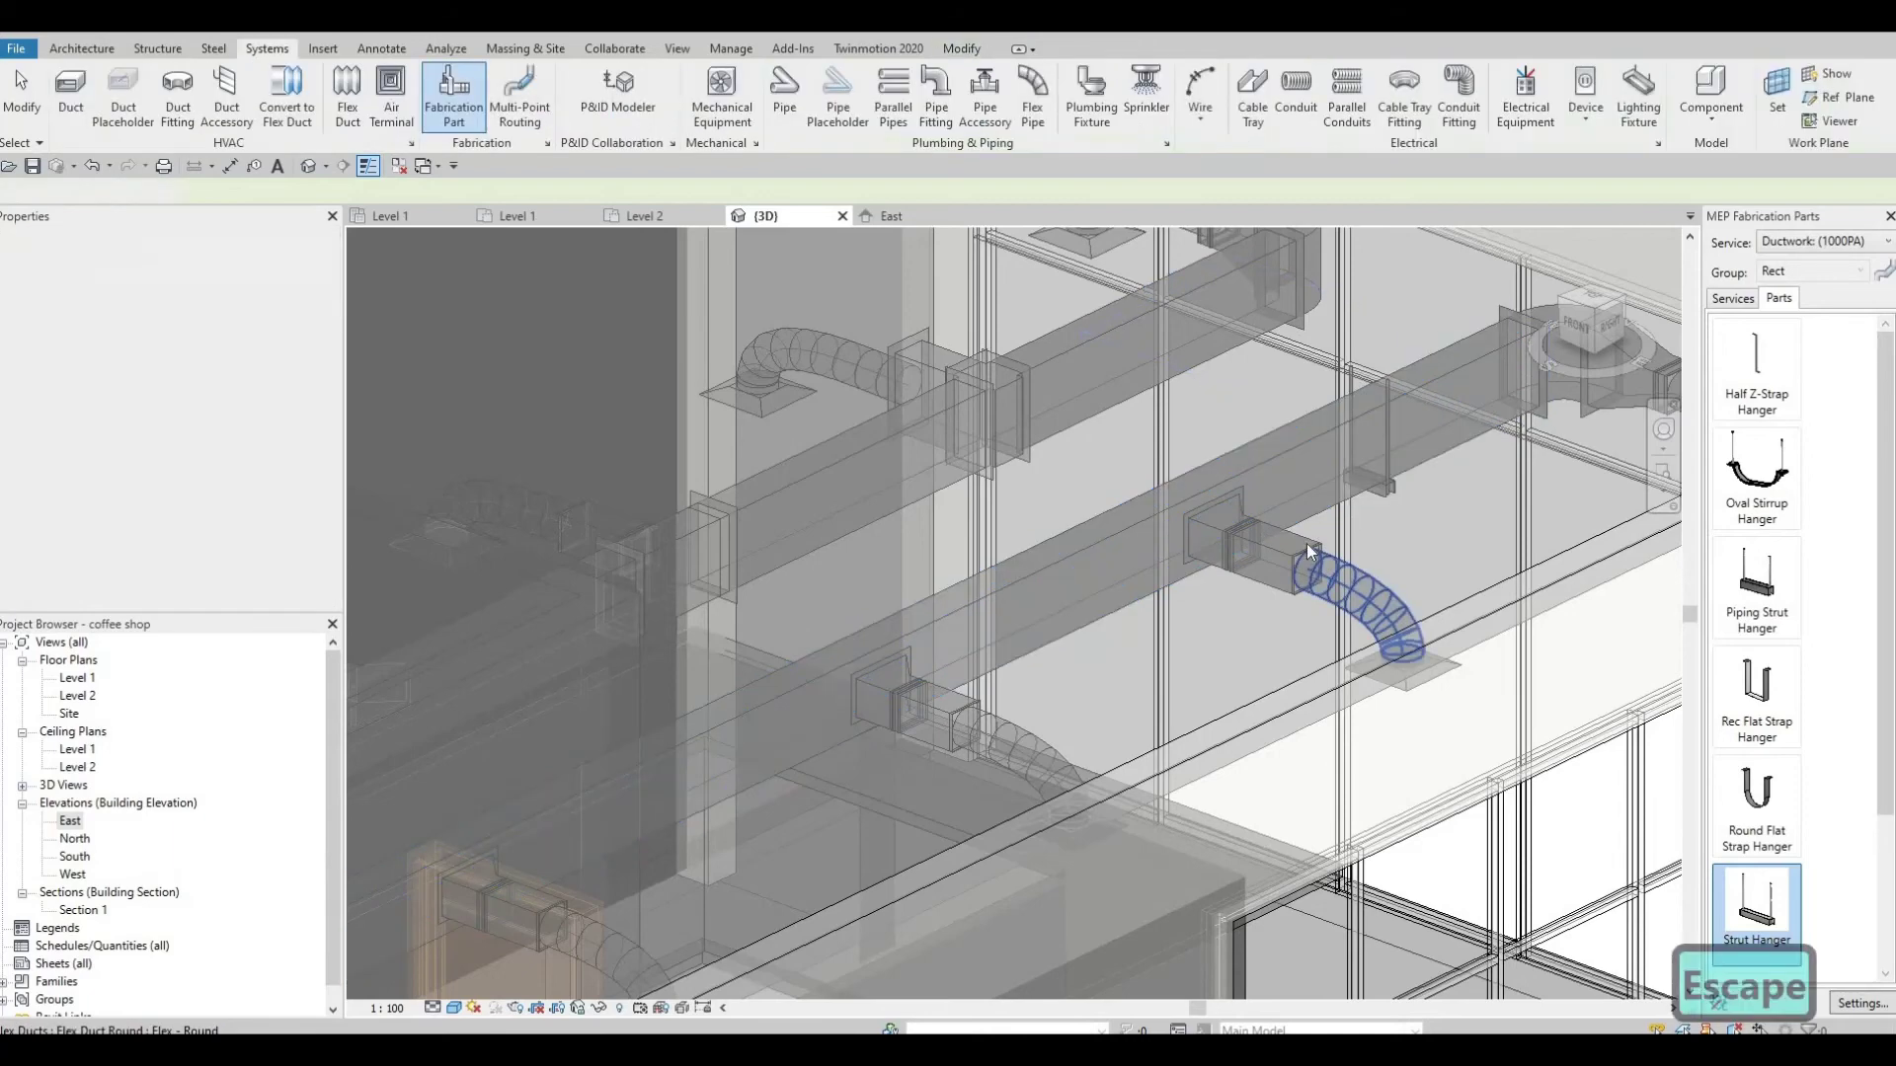
Step: Open the East elevation and examine the placed strut hanger's position against the front main and the roof
{"action": "key", "text": "Escape"}
{"action": "scroll", "coordinate": [1306, 543], "scroll_direction": "down", "scroll_amount": 4}
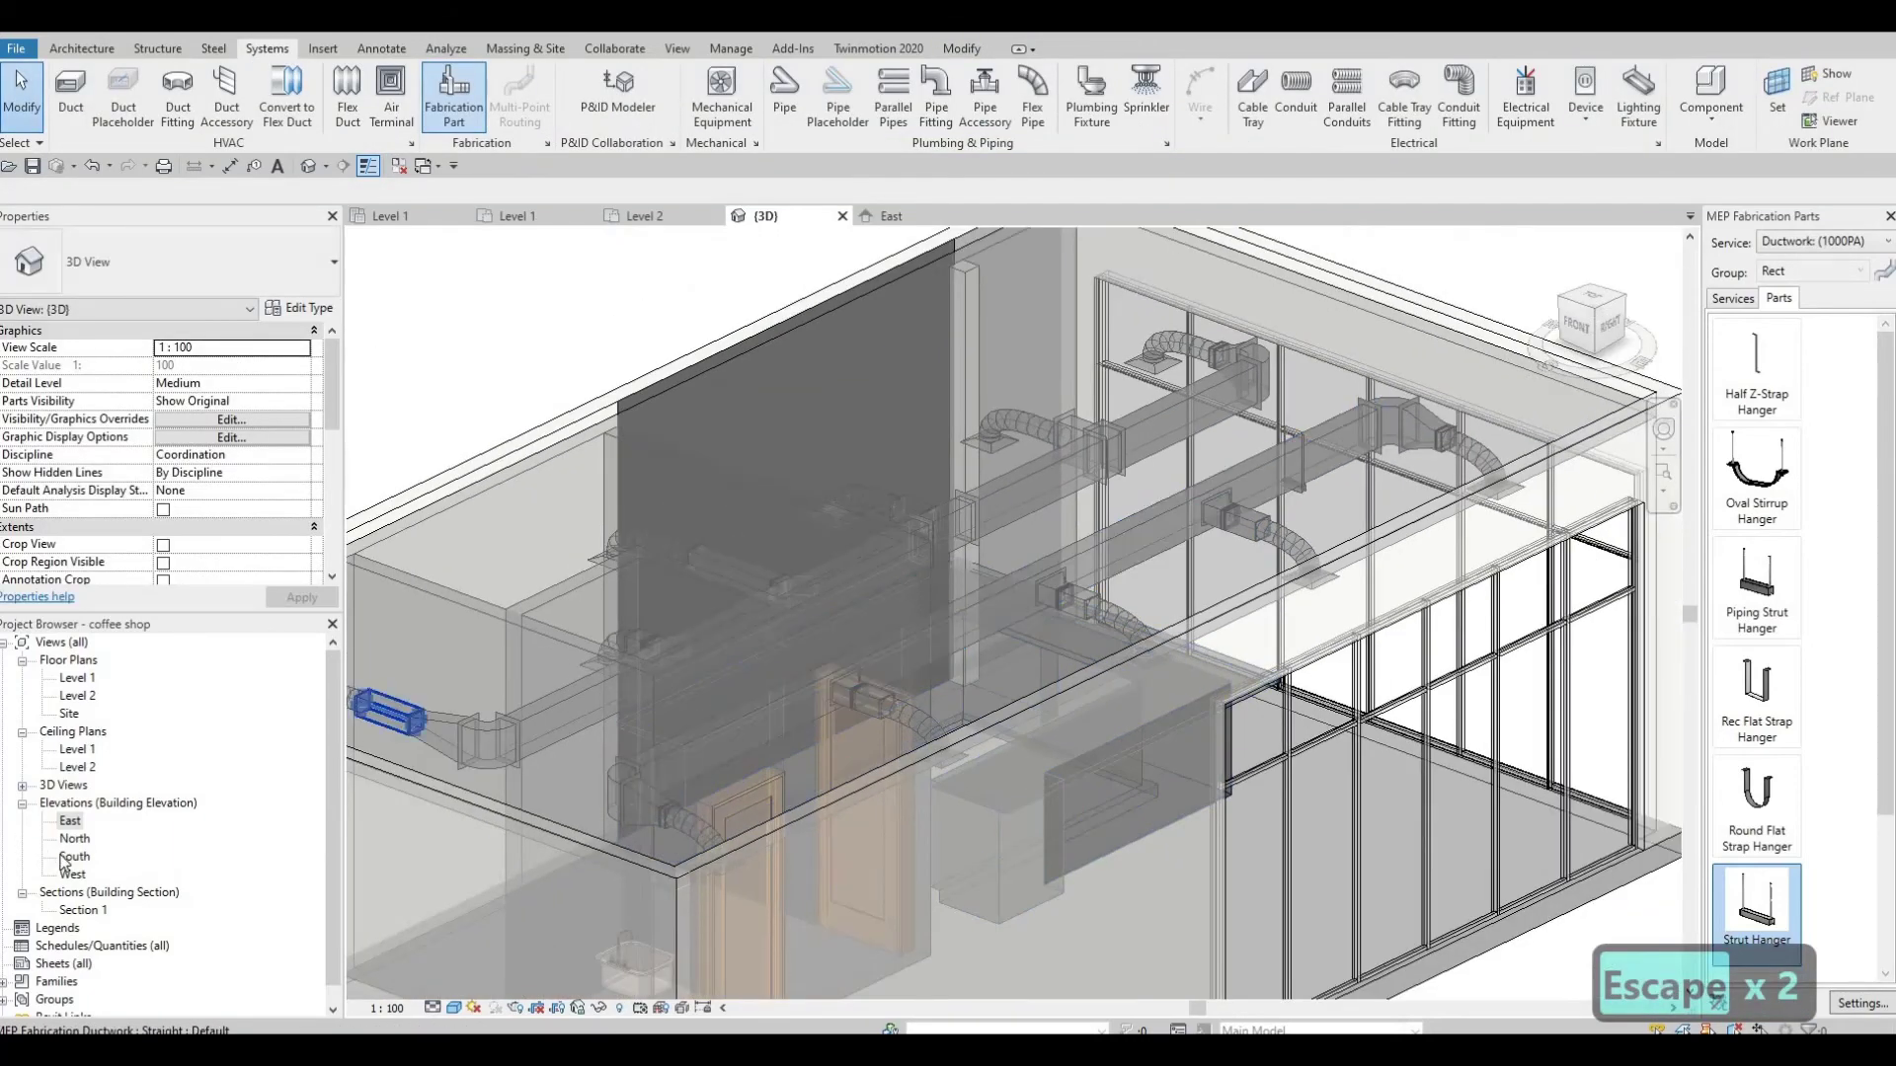
{"action": "double_click", "coordinate": [67, 821]}
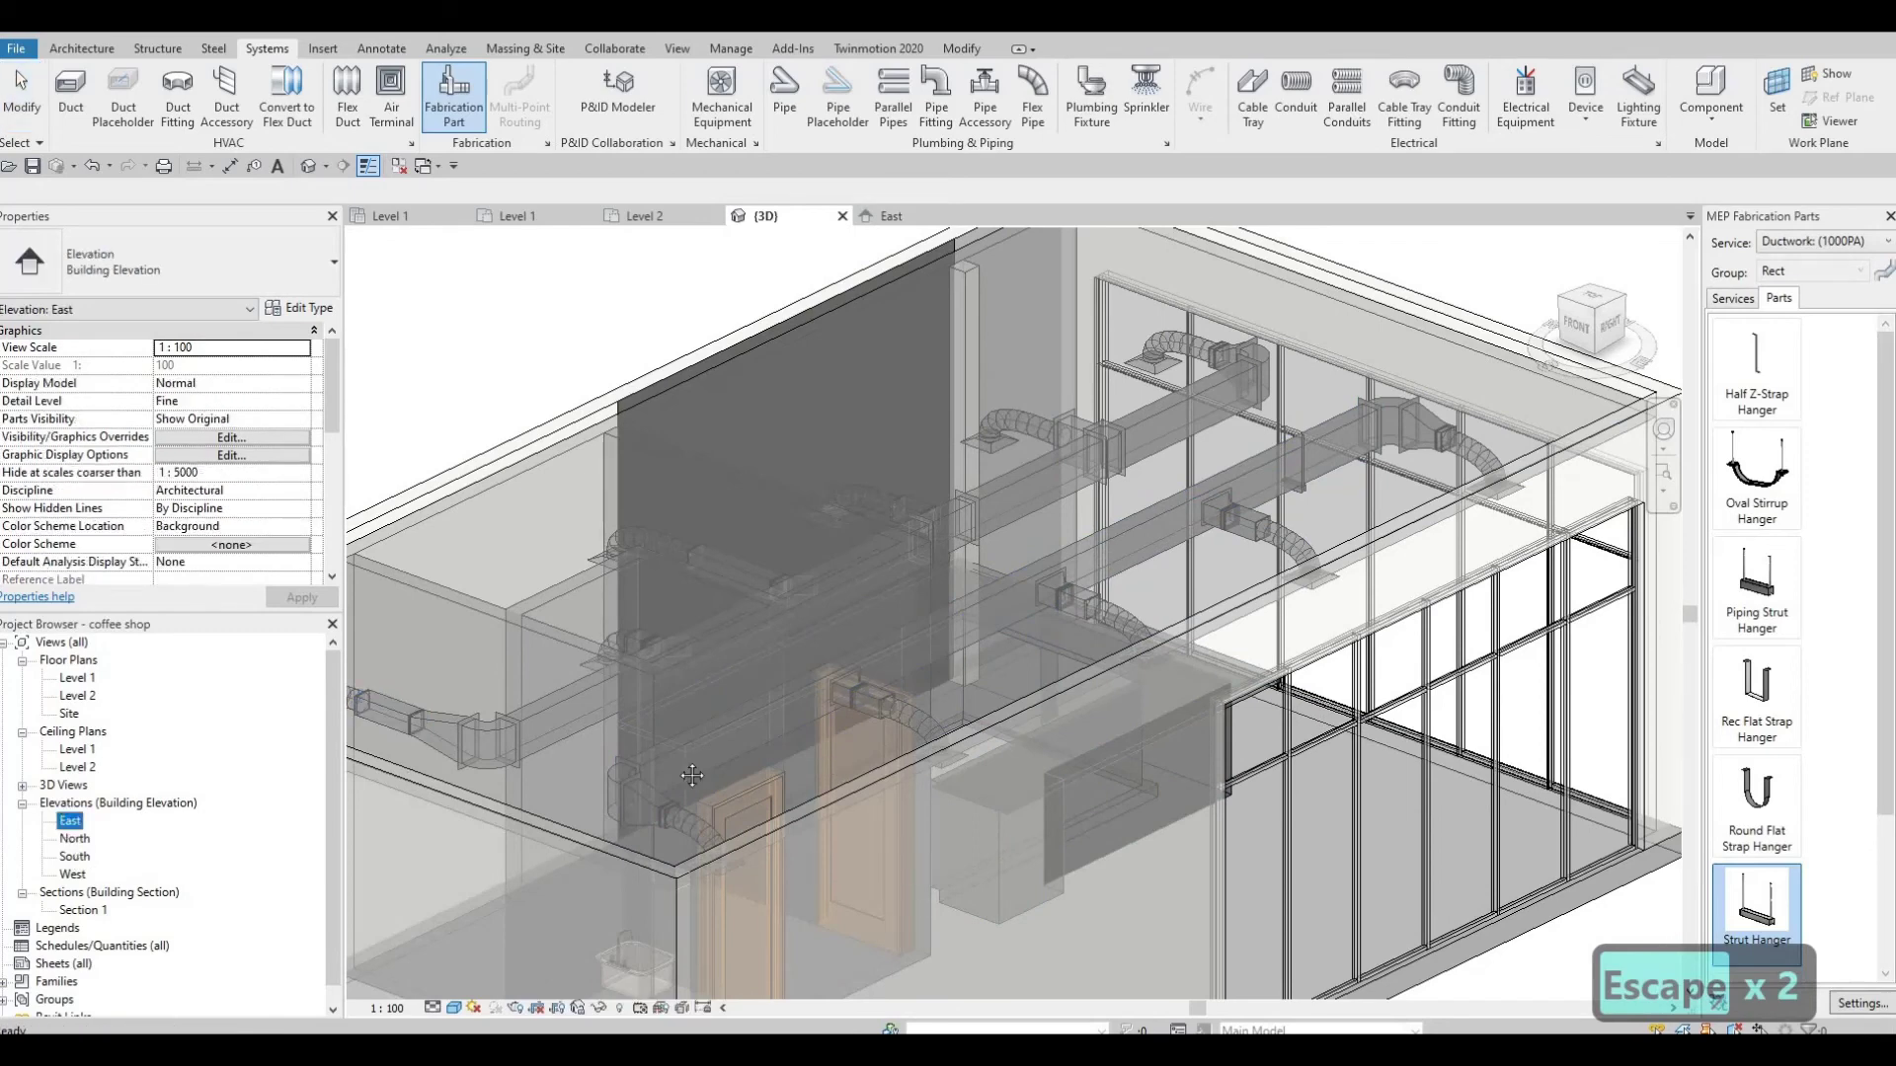
{"action": "scroll", "coordinate": [1034, 489], "scroll_direction": "up", "scroll_amount": 5}
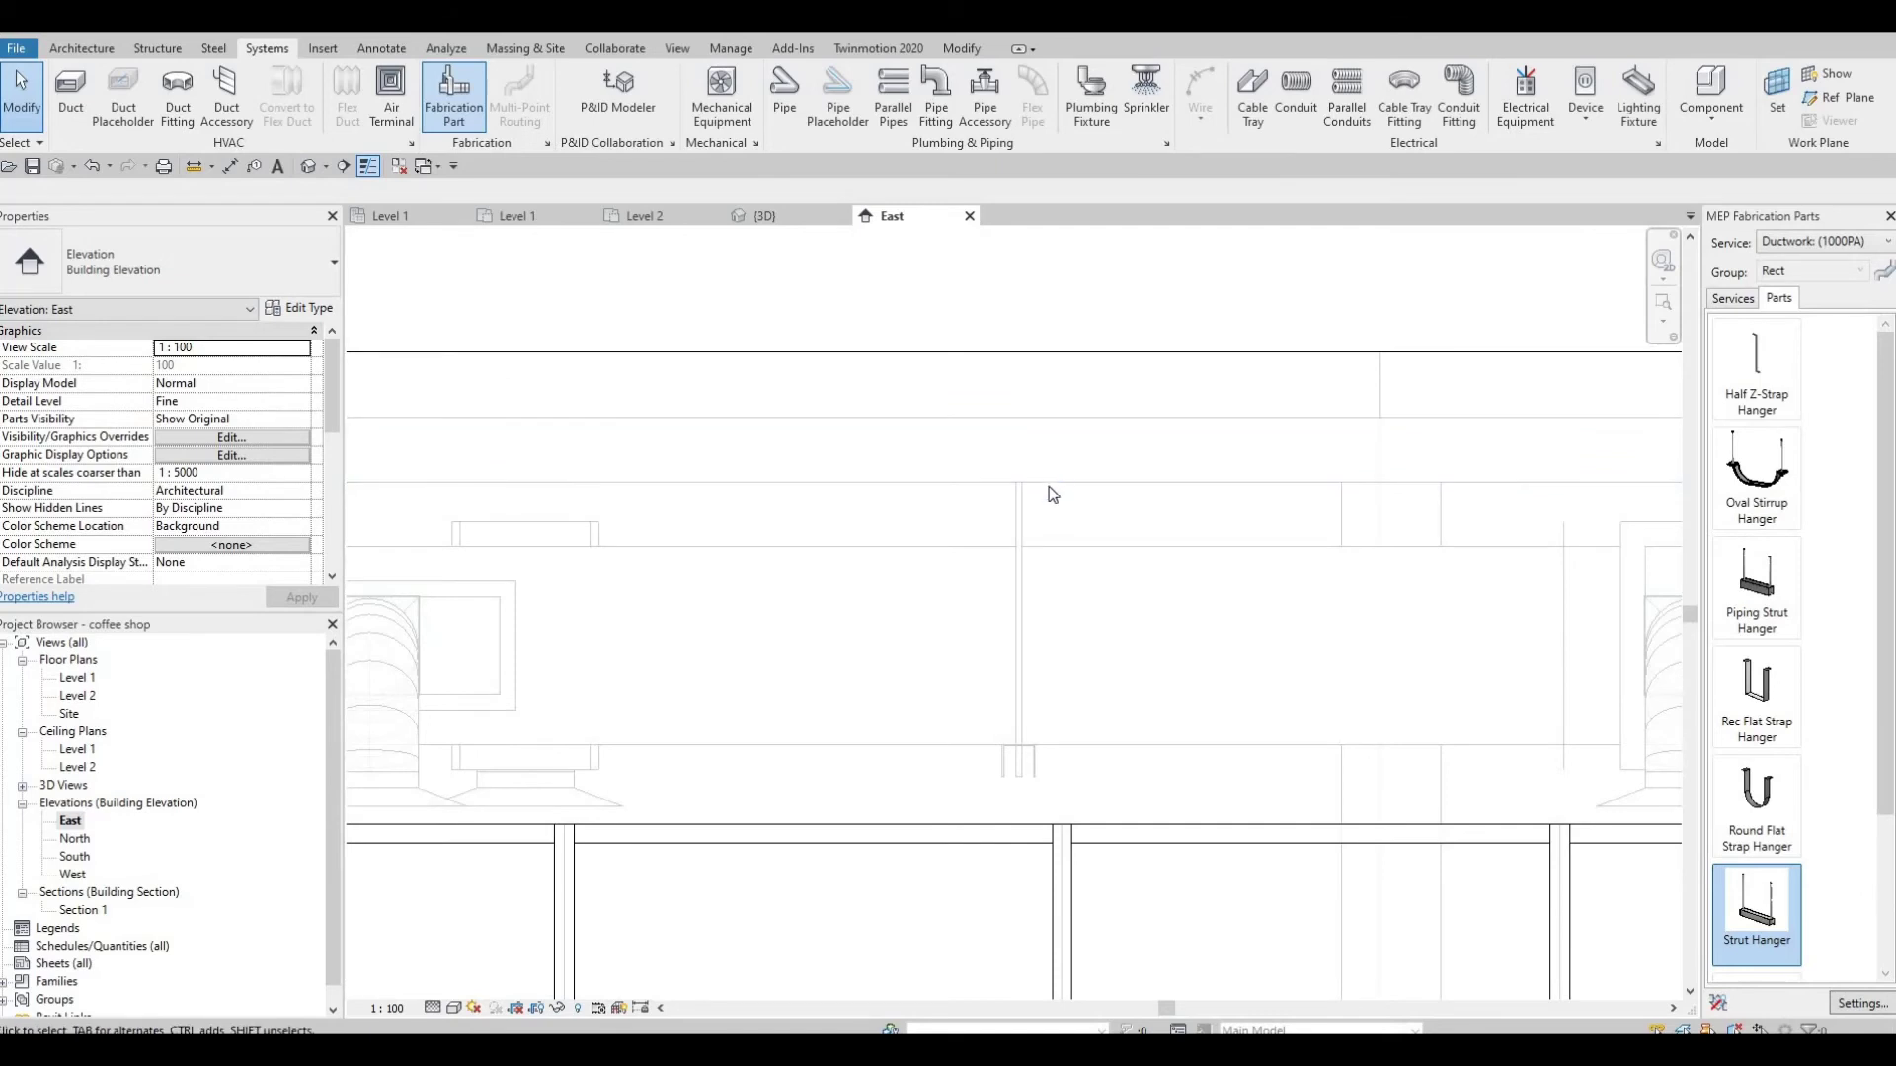
{"action": "scroll", "coordinate": [888, 456], "scroll_direction": "down", "scroll_amount": 3}
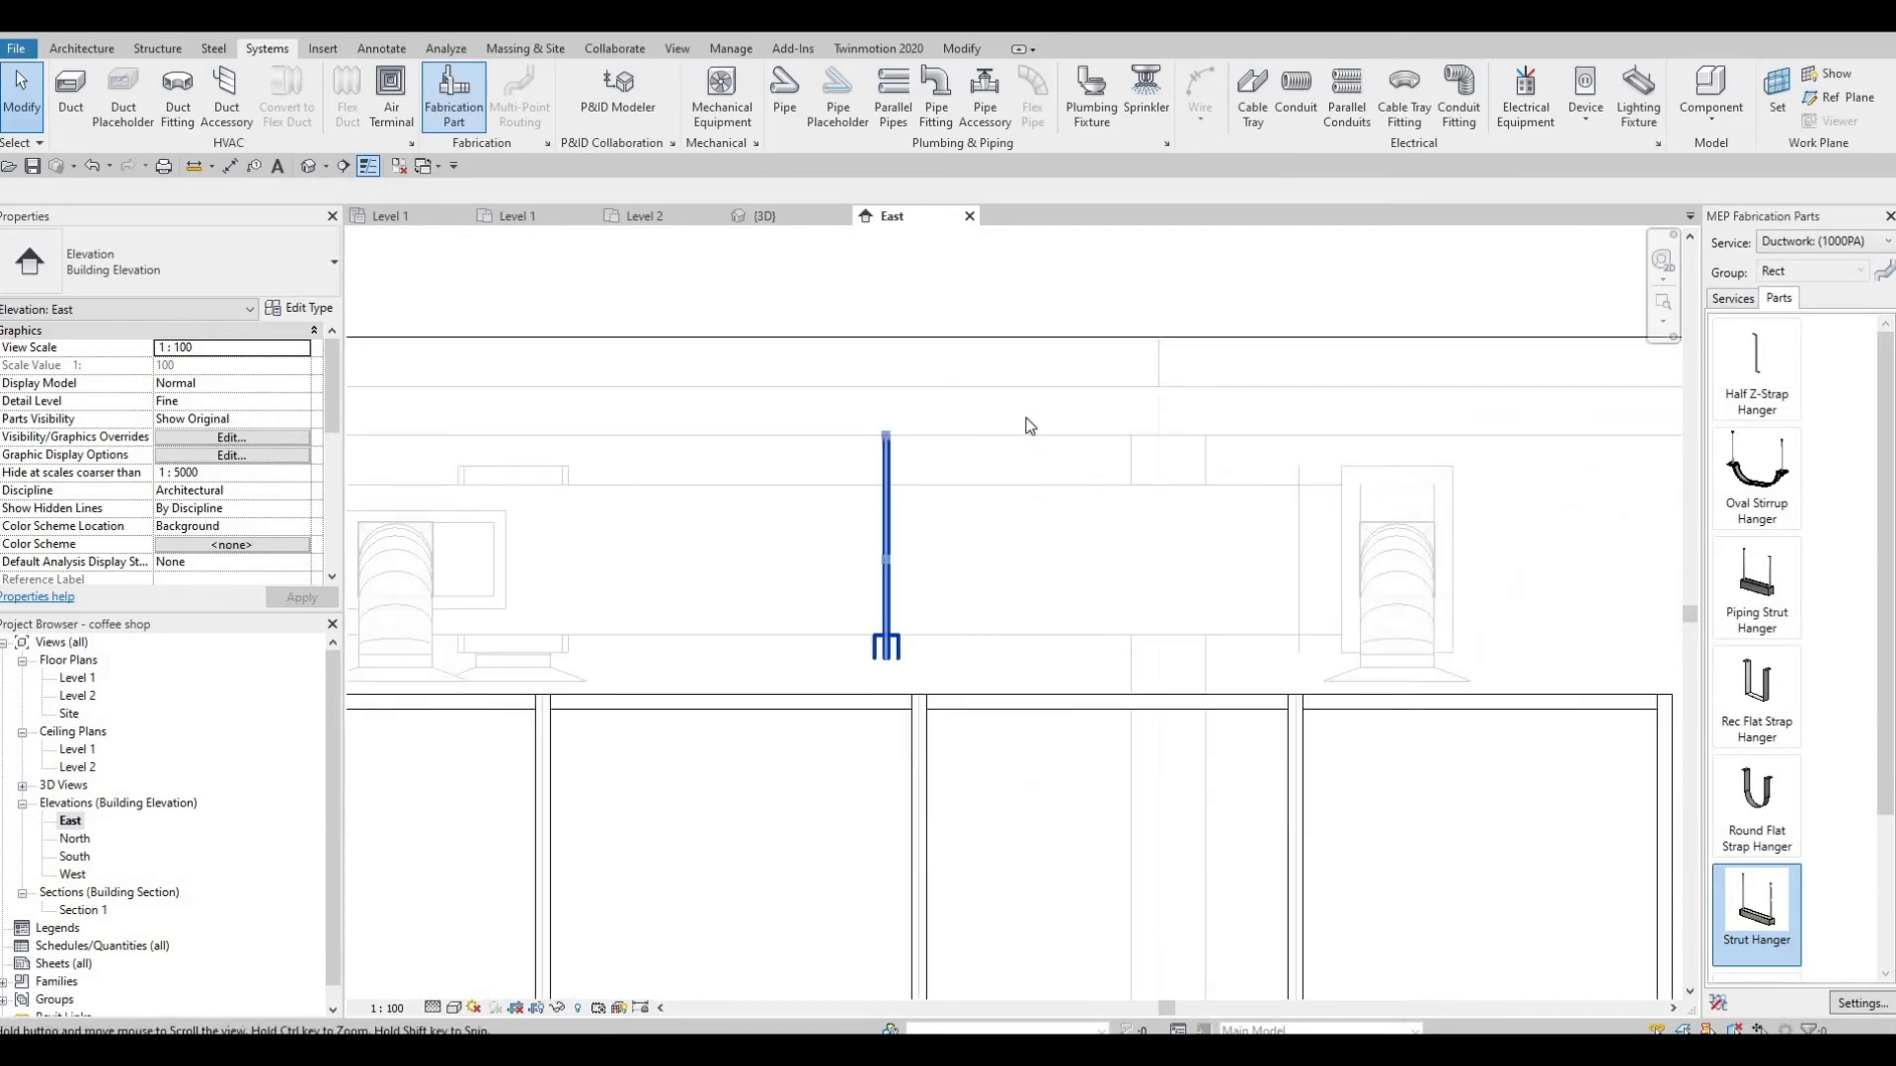
{"action": "scroll", "coordinate": [1026, 434], "scroll_direction": "down", "scroll_amount": 2}
{"action": "middle_click_drag", "start_coordinate": [1038, 423], "coordinate": [1039, 438]}
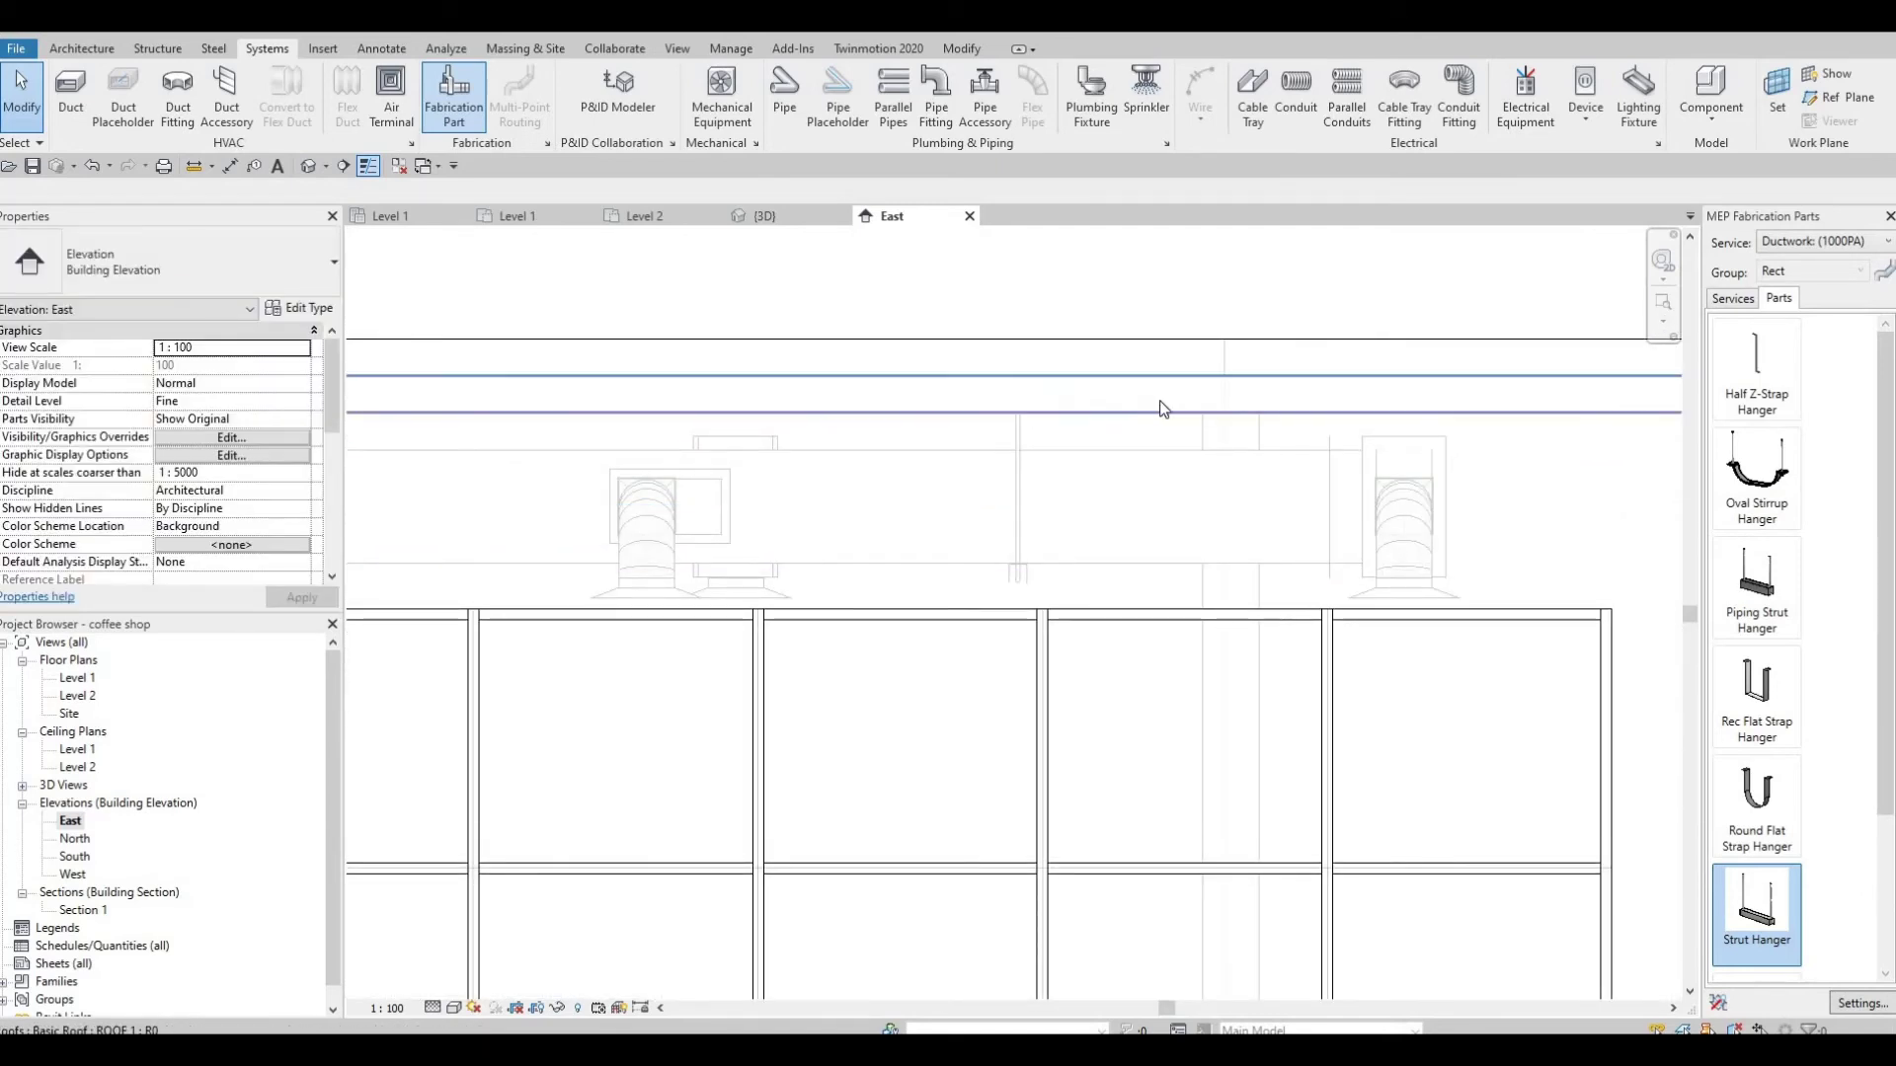
{"action": "scroll", "coordinate": [1185, 424], "scroll_direction": "down", "scroll_amount": 3}
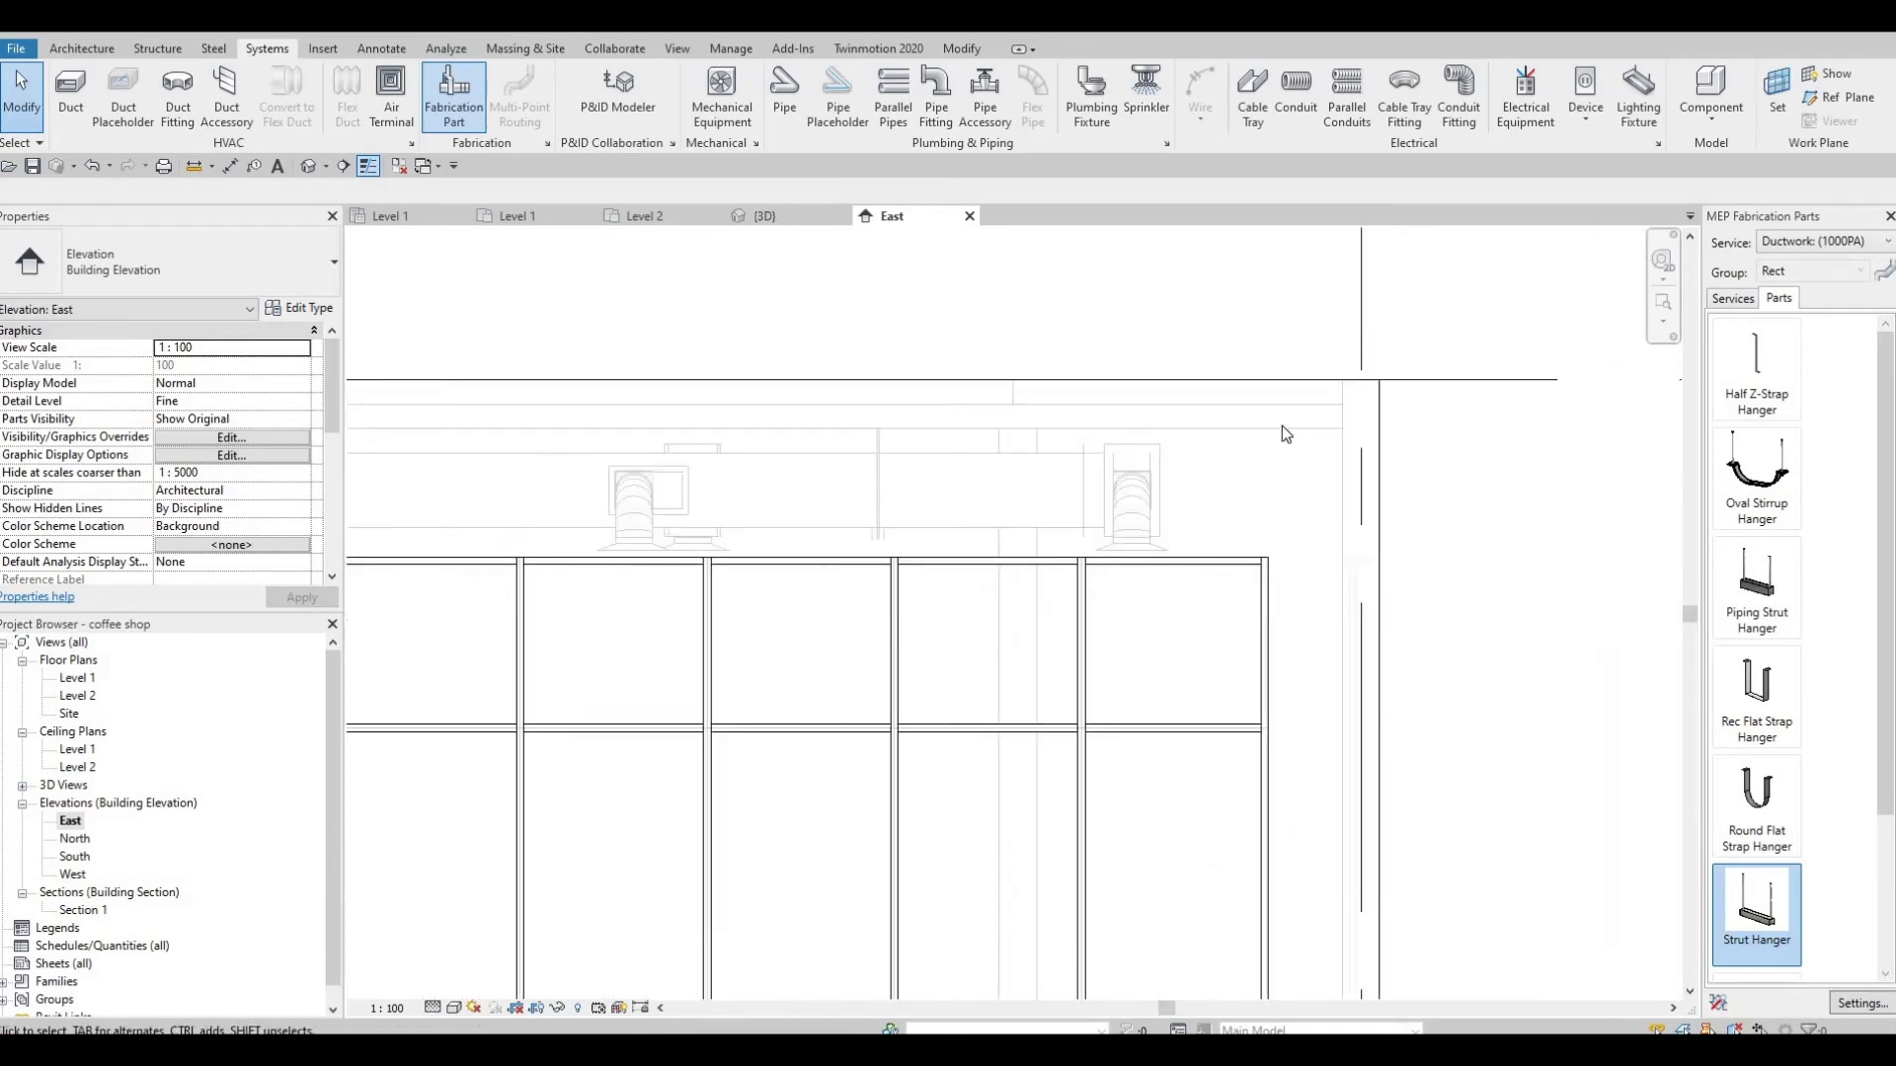
{"action": "scroll", "coordinate": [1009, 464], "scroll_direction": "up", "scroll_amount": 3}
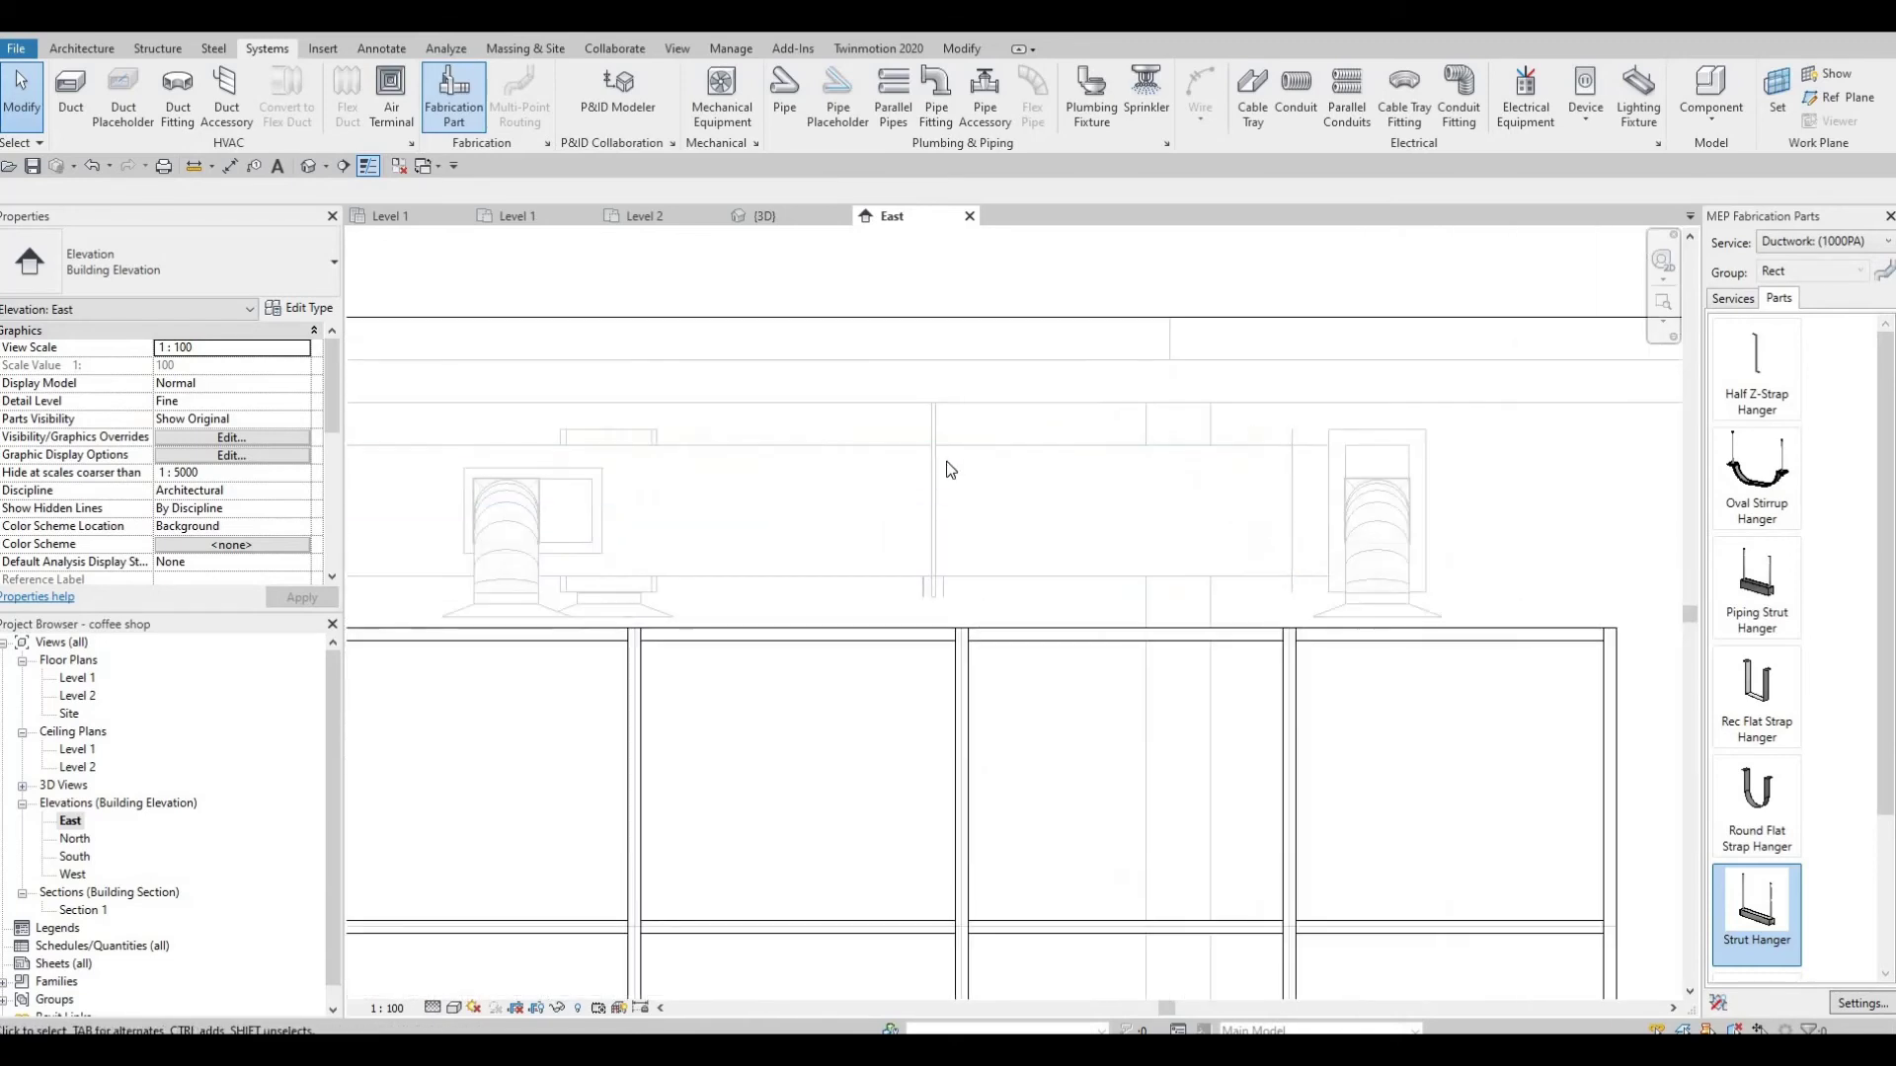
Step: Move the strut hanger along the front main to about 400 mm from the long straight duct's far end
{"action": "key", "text": "Escape"}
{"action": "key", "text": "Escape"}
{"action": "left_click_drag", "start_coordinate": [933, 455], "coordinate": [1119, 404]}
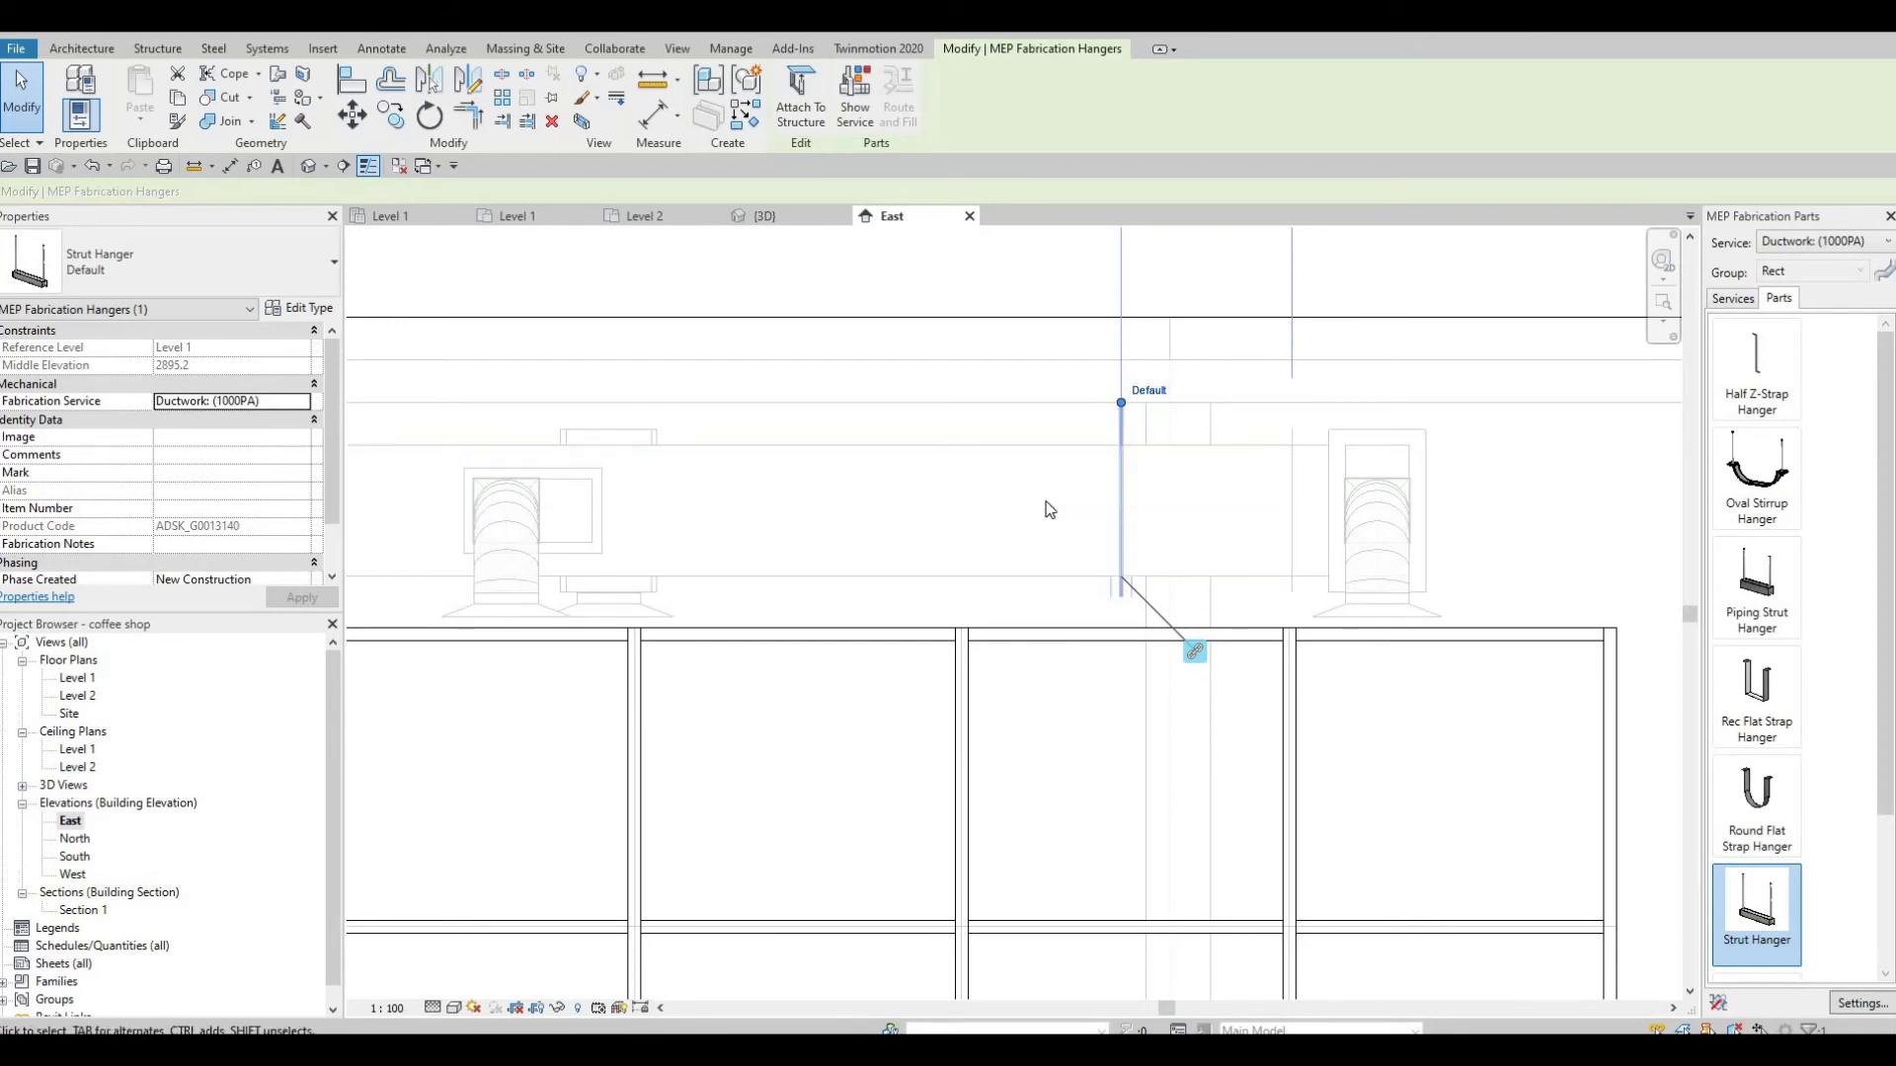
{"action": "key", "text": "ctrl+z"}
{"action": "scroll", "coordinate": [1097, 376], "scroll_direction": "down", "scroll_amount": 2}
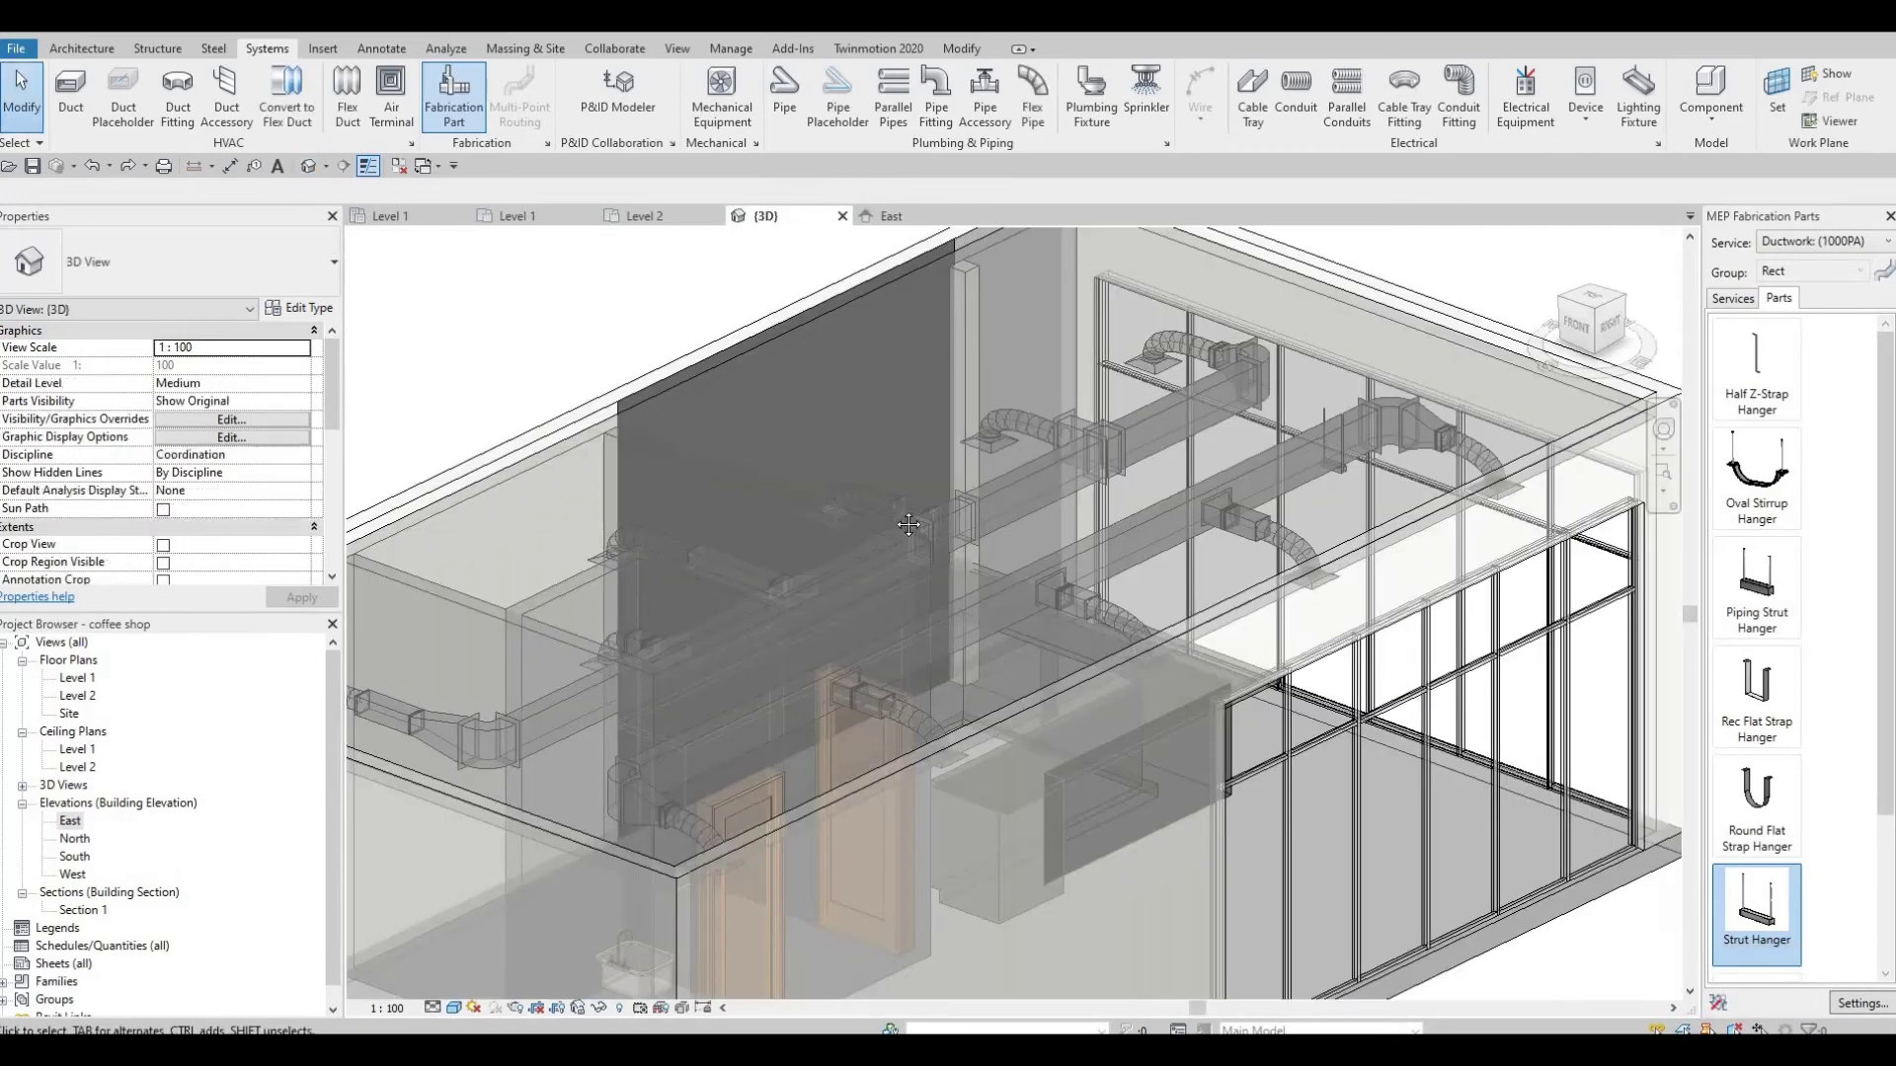
Step: Examine the moved strut hanger on the front main in the 3D view, checking its distance from the duct's far end
{"action": "scroll", "coordinate": [901, 523], "scroll_direction": "down", "scroll_amount": 1}
{"action": "middle_click_drag", "start_coordinate": [1246, 483], "coordinate": [1041, 476]}
{"action": "scroll", "coordinate": [1040, 484], "scroll_direction": "up", "scroll_amount": 2}
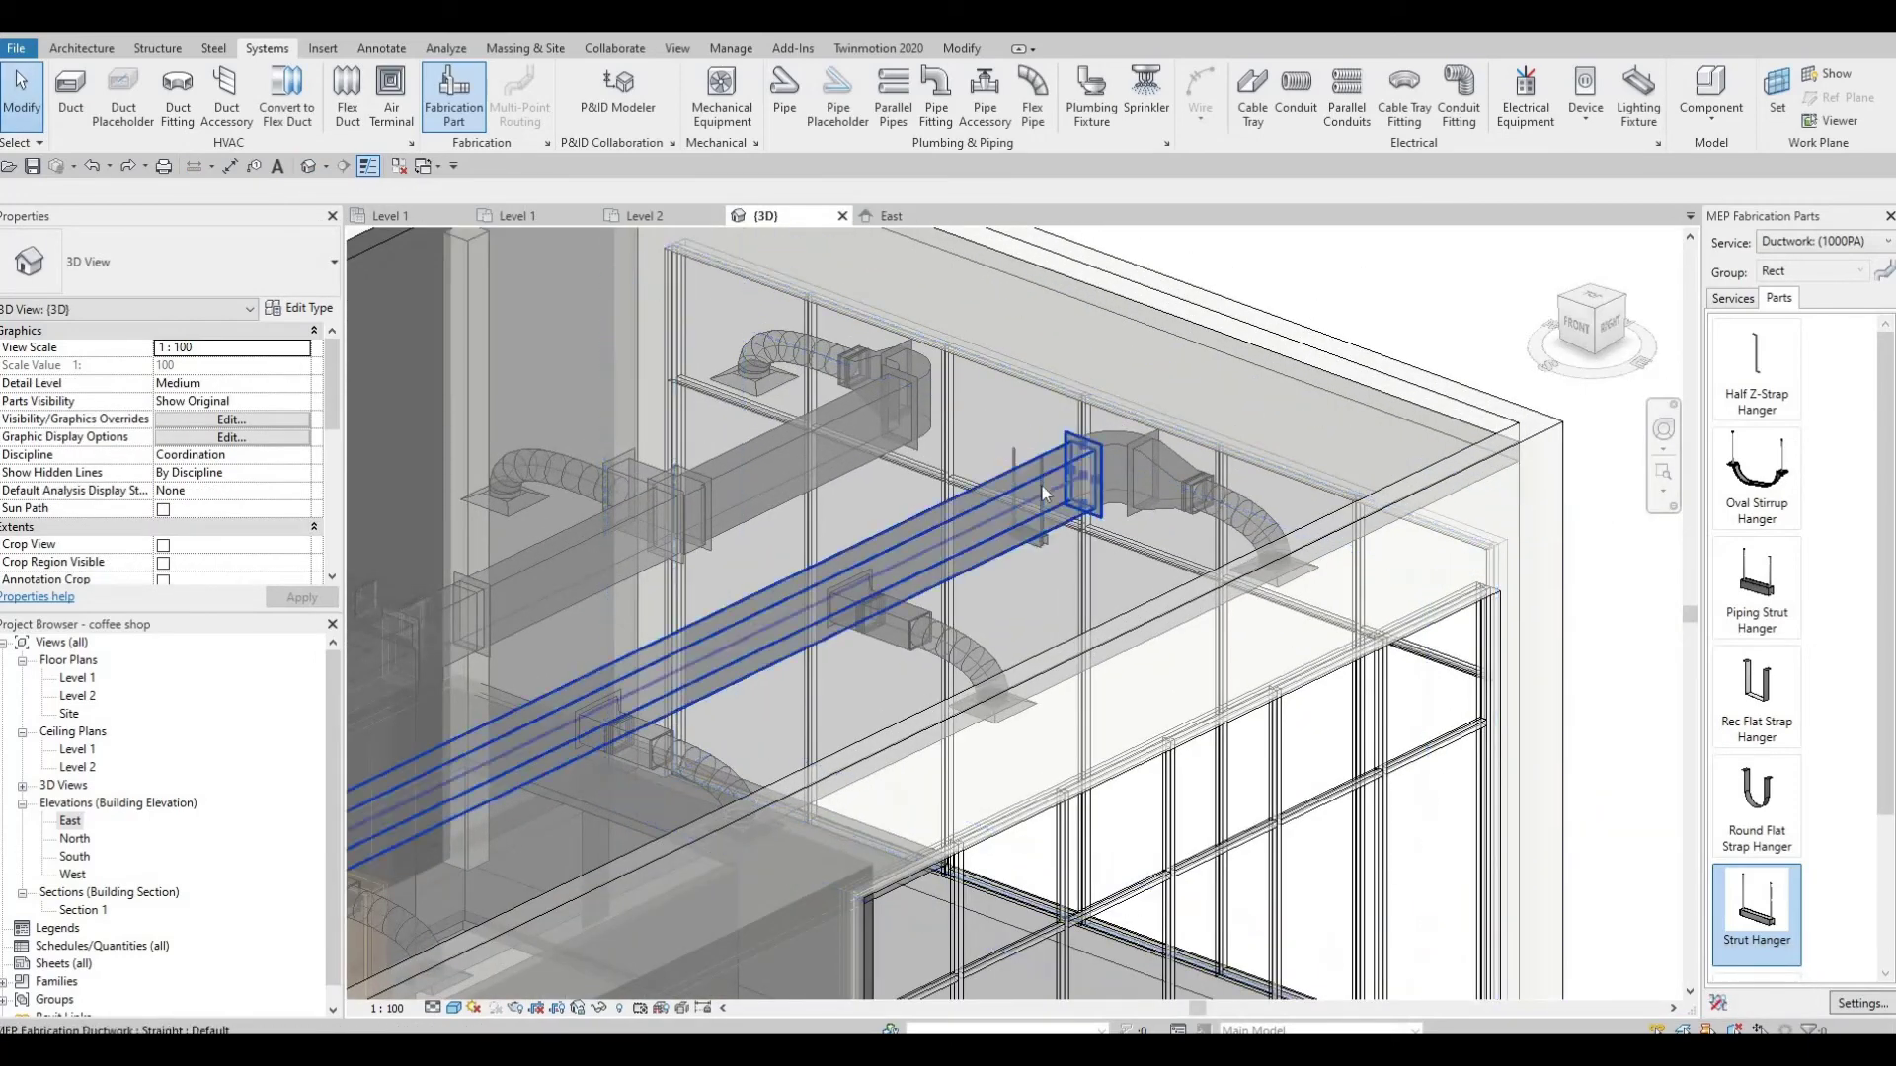
{"action": "left_click", "coordinate": [1046, 503]}
{"action": "left_click", "coordinate": [1061, 501]}
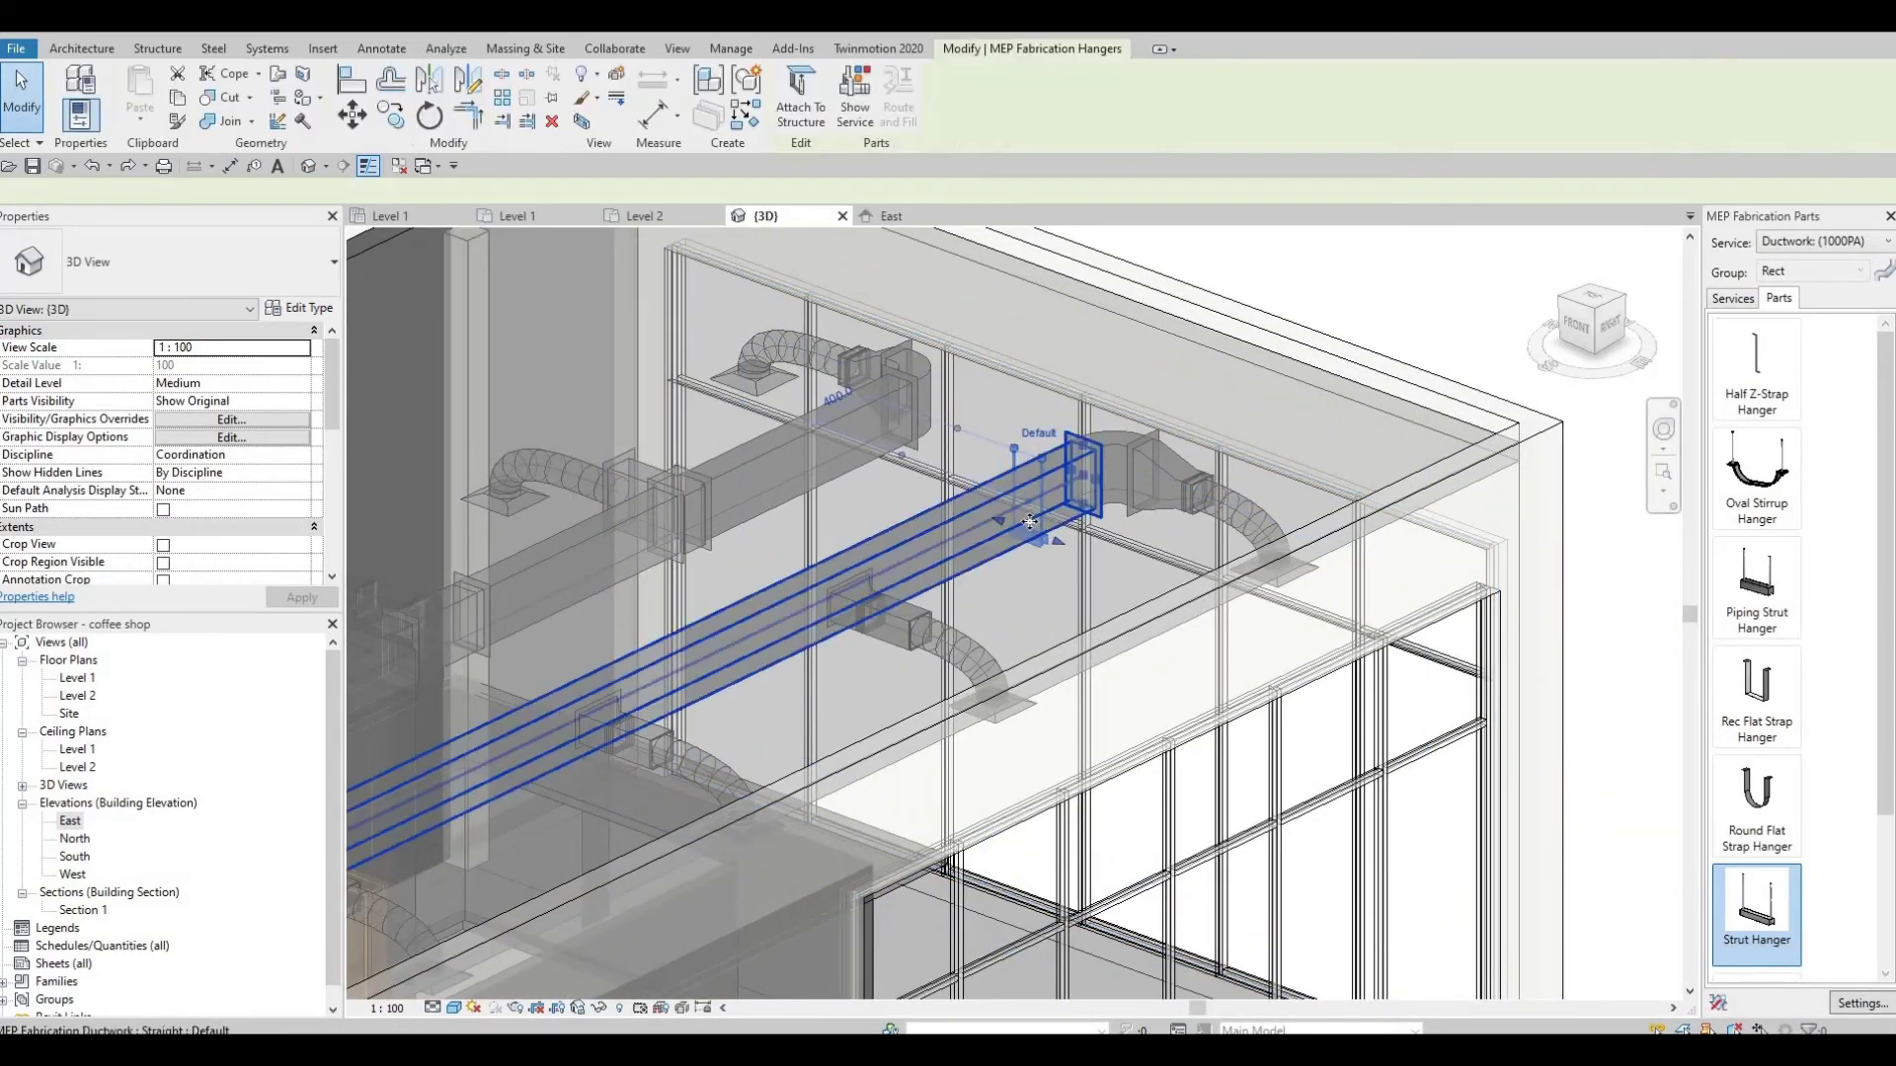
{"action": "scroll", "coordinate": [1061, 501], "scroll_direction": "up", "scroll_amount": 1}
{"action": "scroll", "coordinate": [927, 547], "scroll_direction": "up", "scroll_amount": 4}
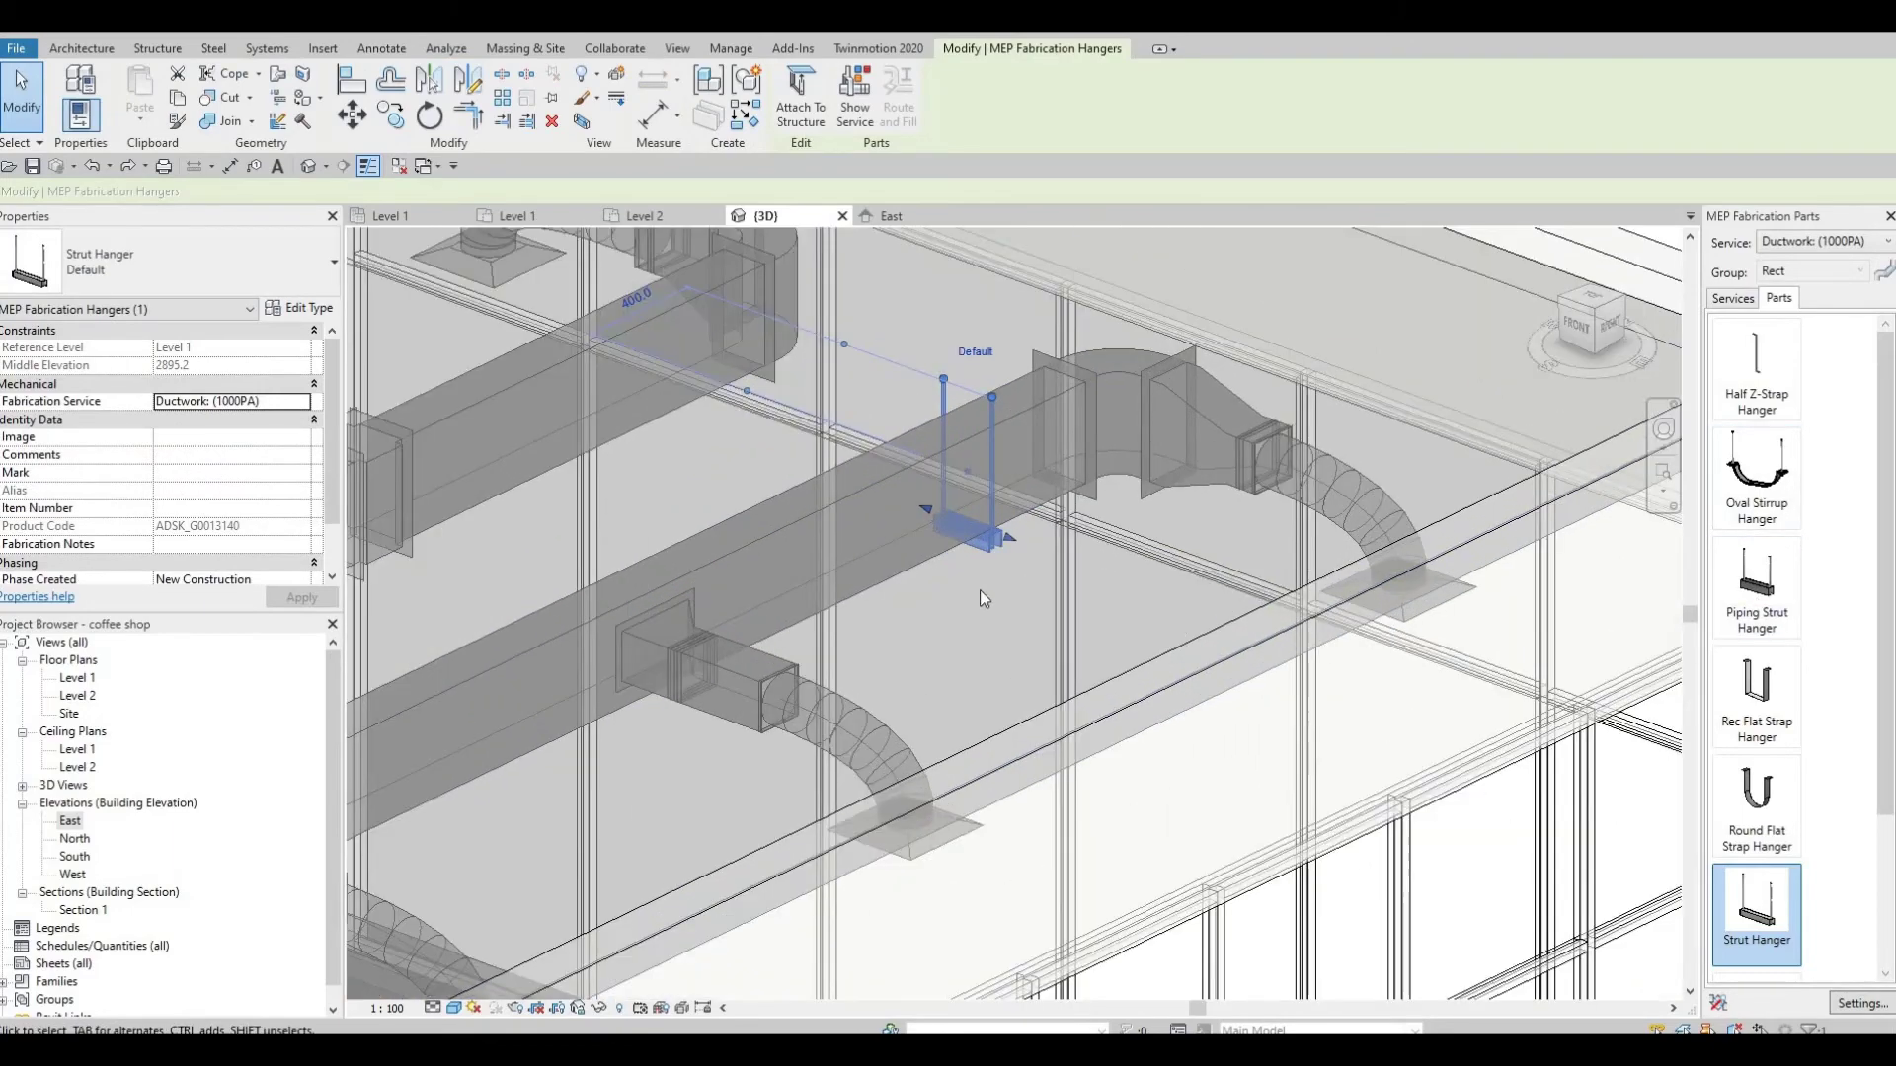
{"action": "key", "text": "Escape"}
Step: Place Strut Hangers at intervals along the far stretches of both mains, ending just past the front main's second side branch
{"action": "scroll", "coordinate": [1601, 622], "scroll_direction": "down", "scroll_amount": 3}
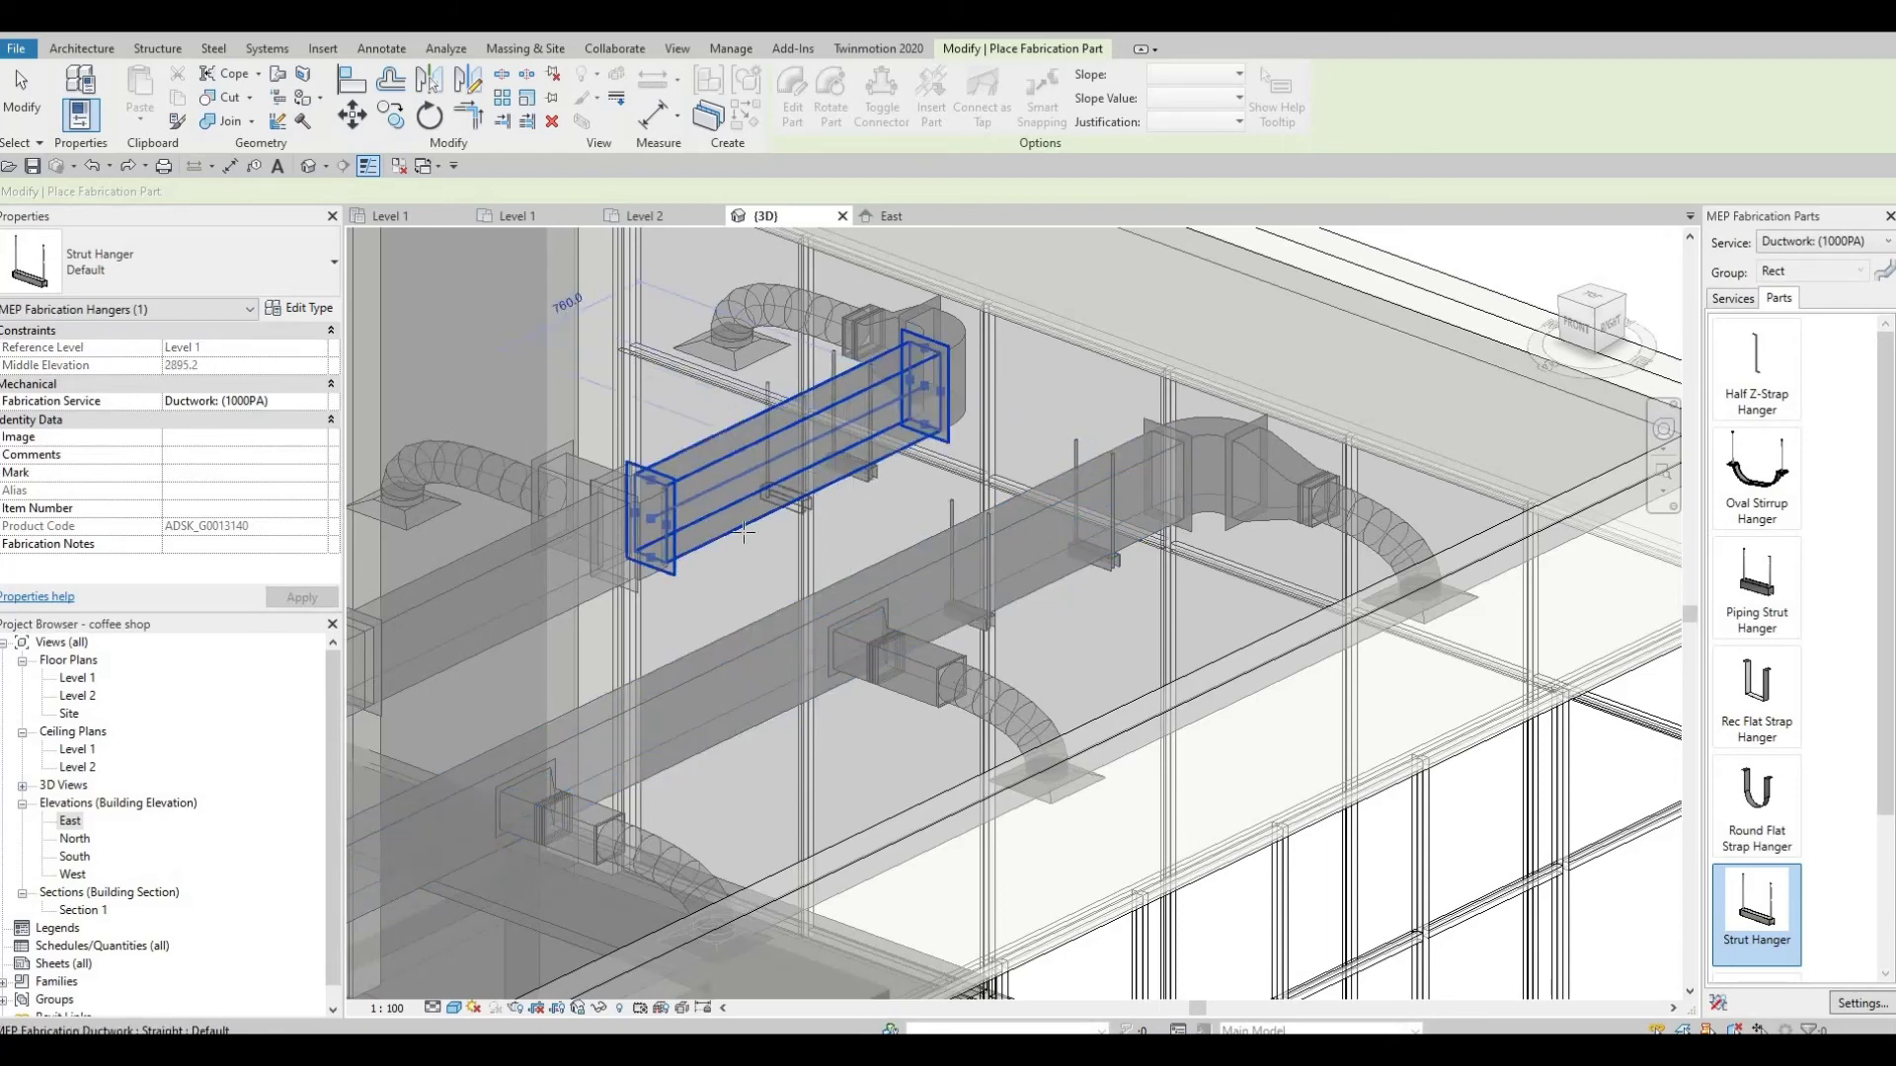
{"action": "left_click", "coordinate": [738, 538]}
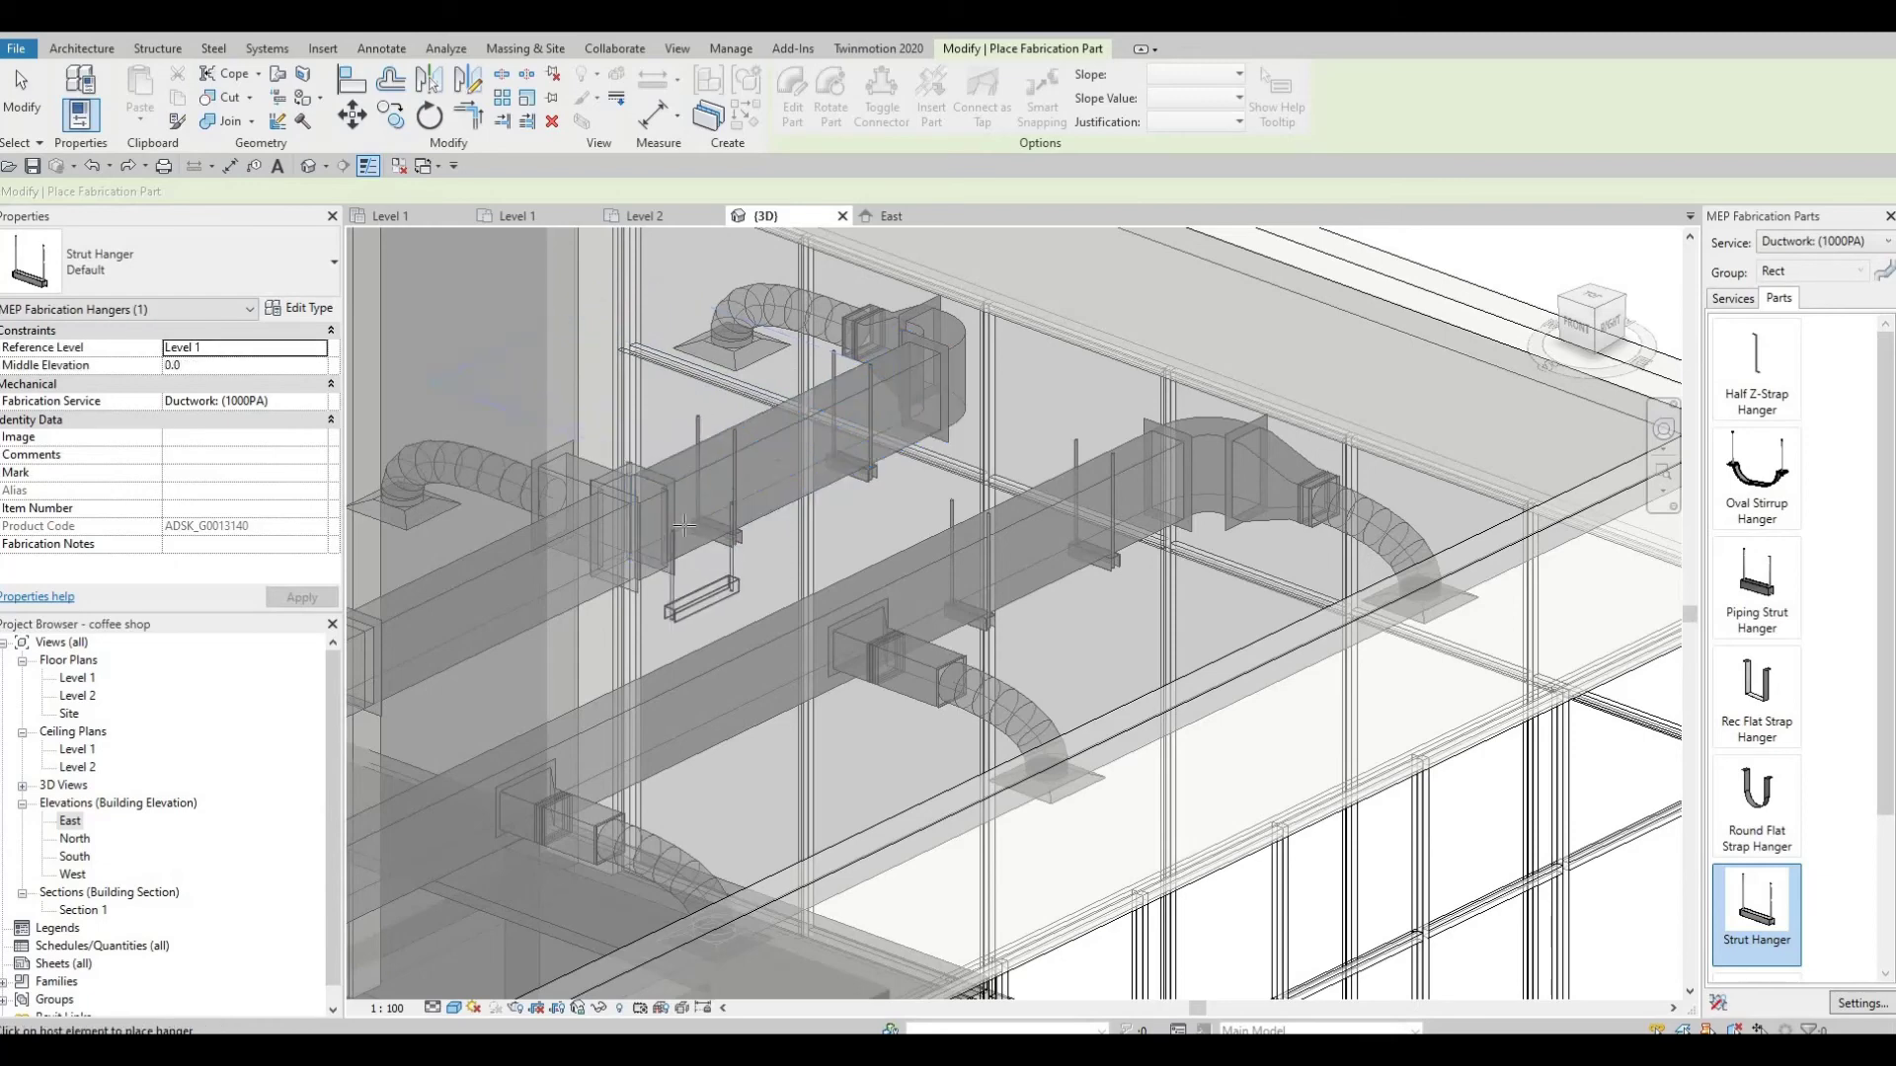
{"action": "middle_click_drag", "start_coordinate": [705, 590], "coordinate": [797, 499]}
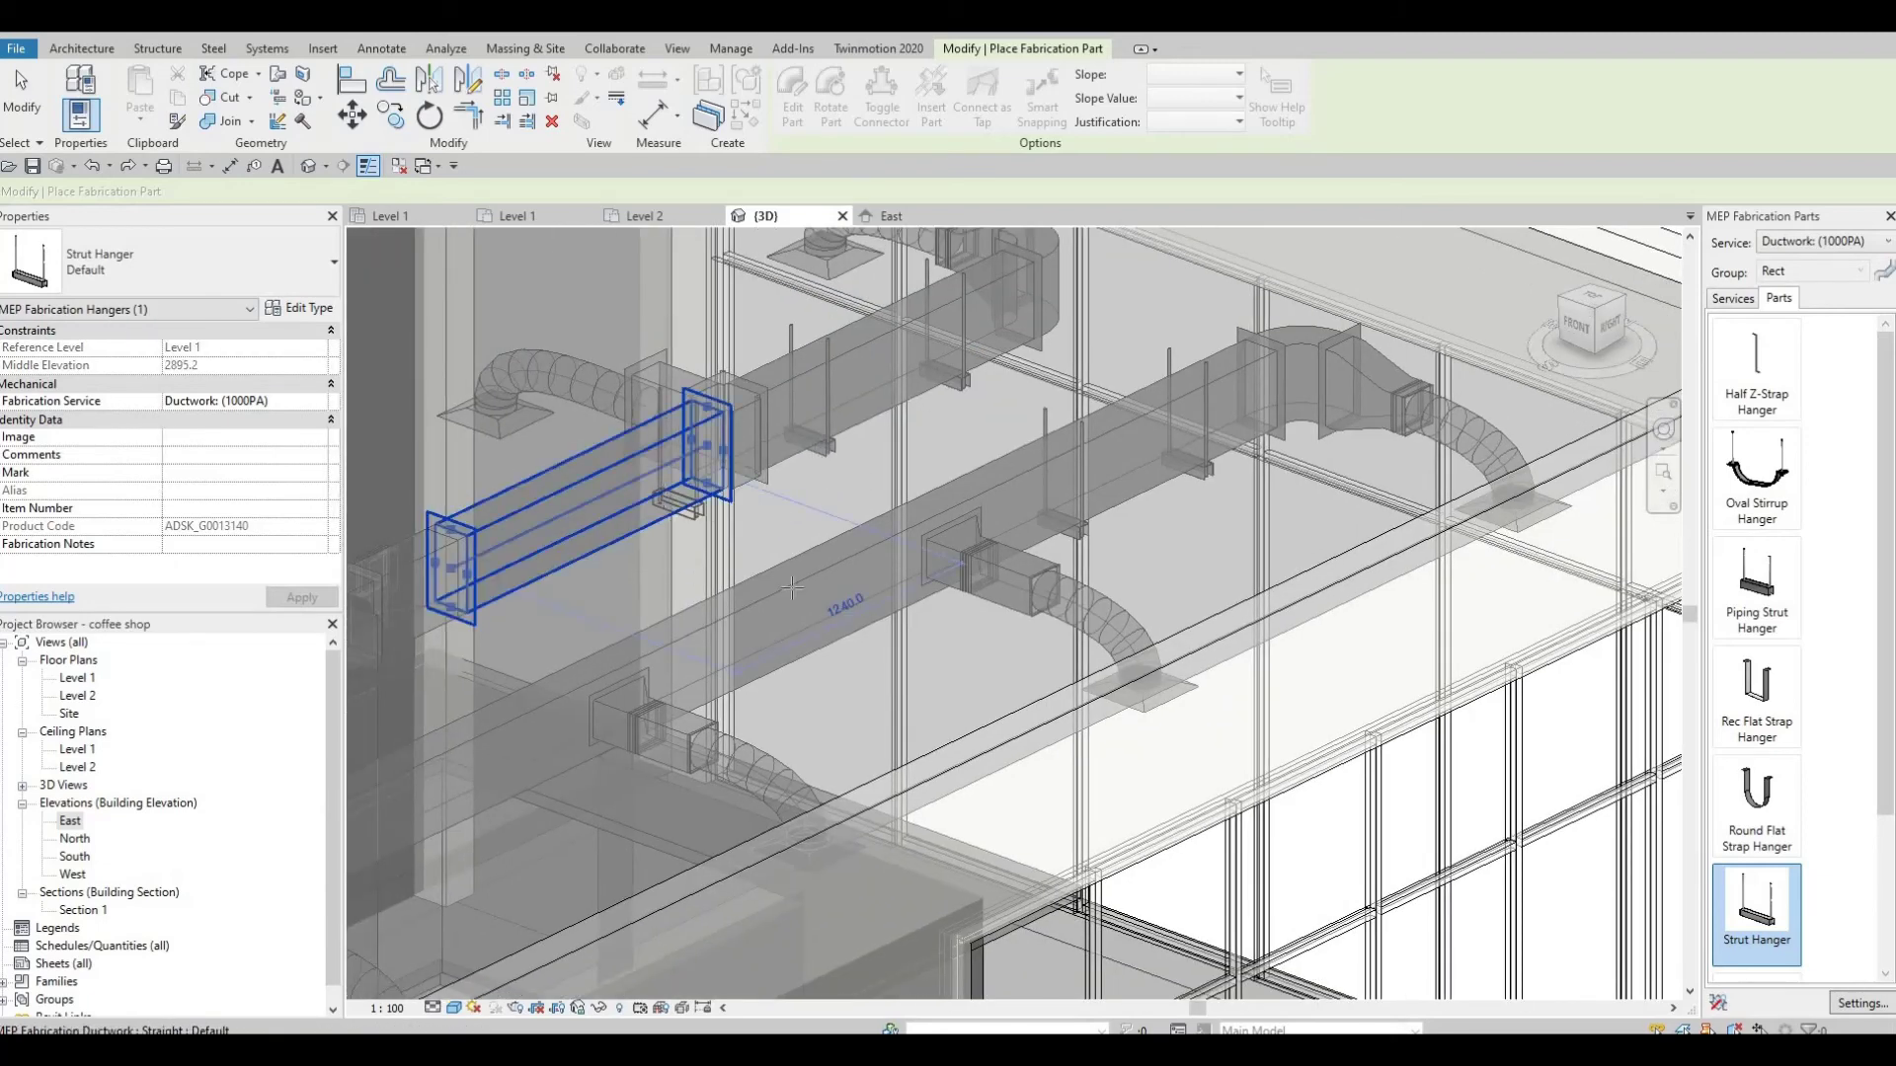
{"action": "left_click", "coordinate": [899, 598]}
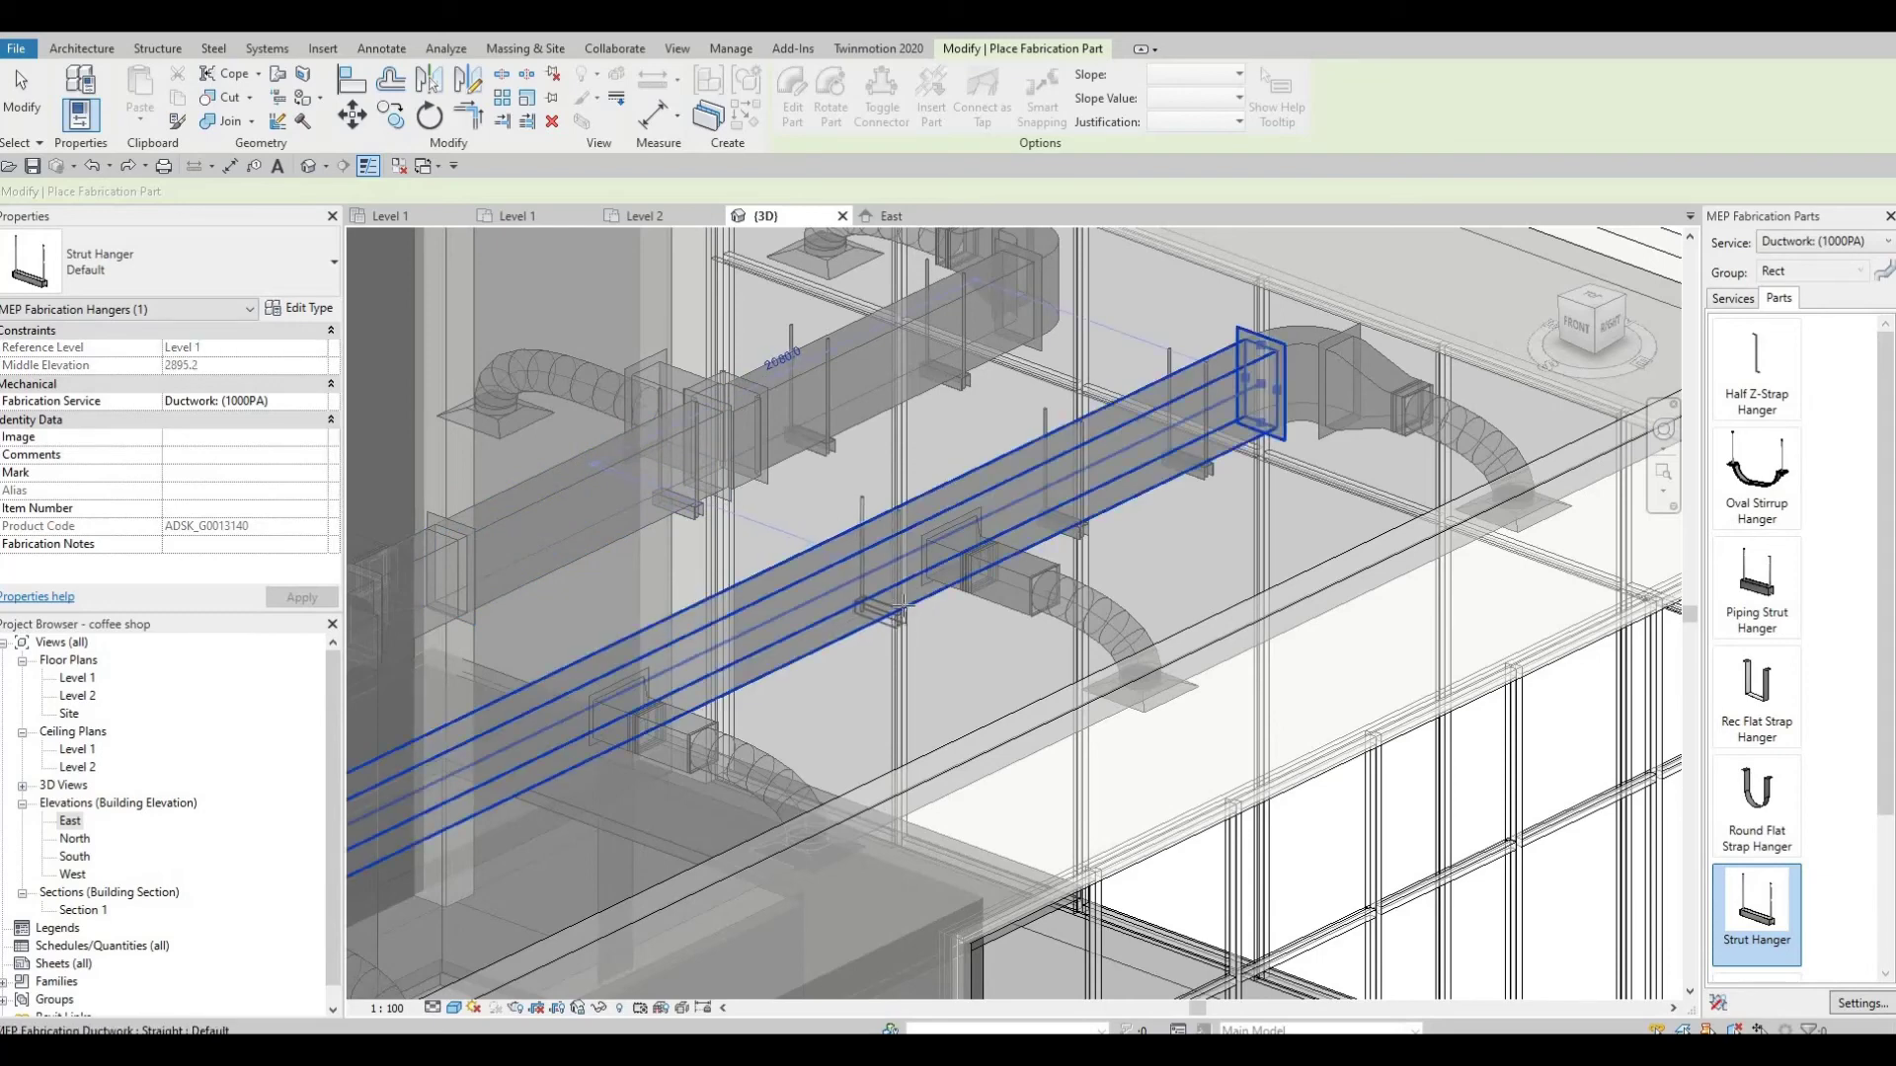
{"action": "middle_click_drag", "start_coordinate": [812, 678], "coordinate": [1065, 479]}
{"action": "scroll", "coordinate": [1057, 482], "scroll_direction": "down", "scroll_amount": 1}
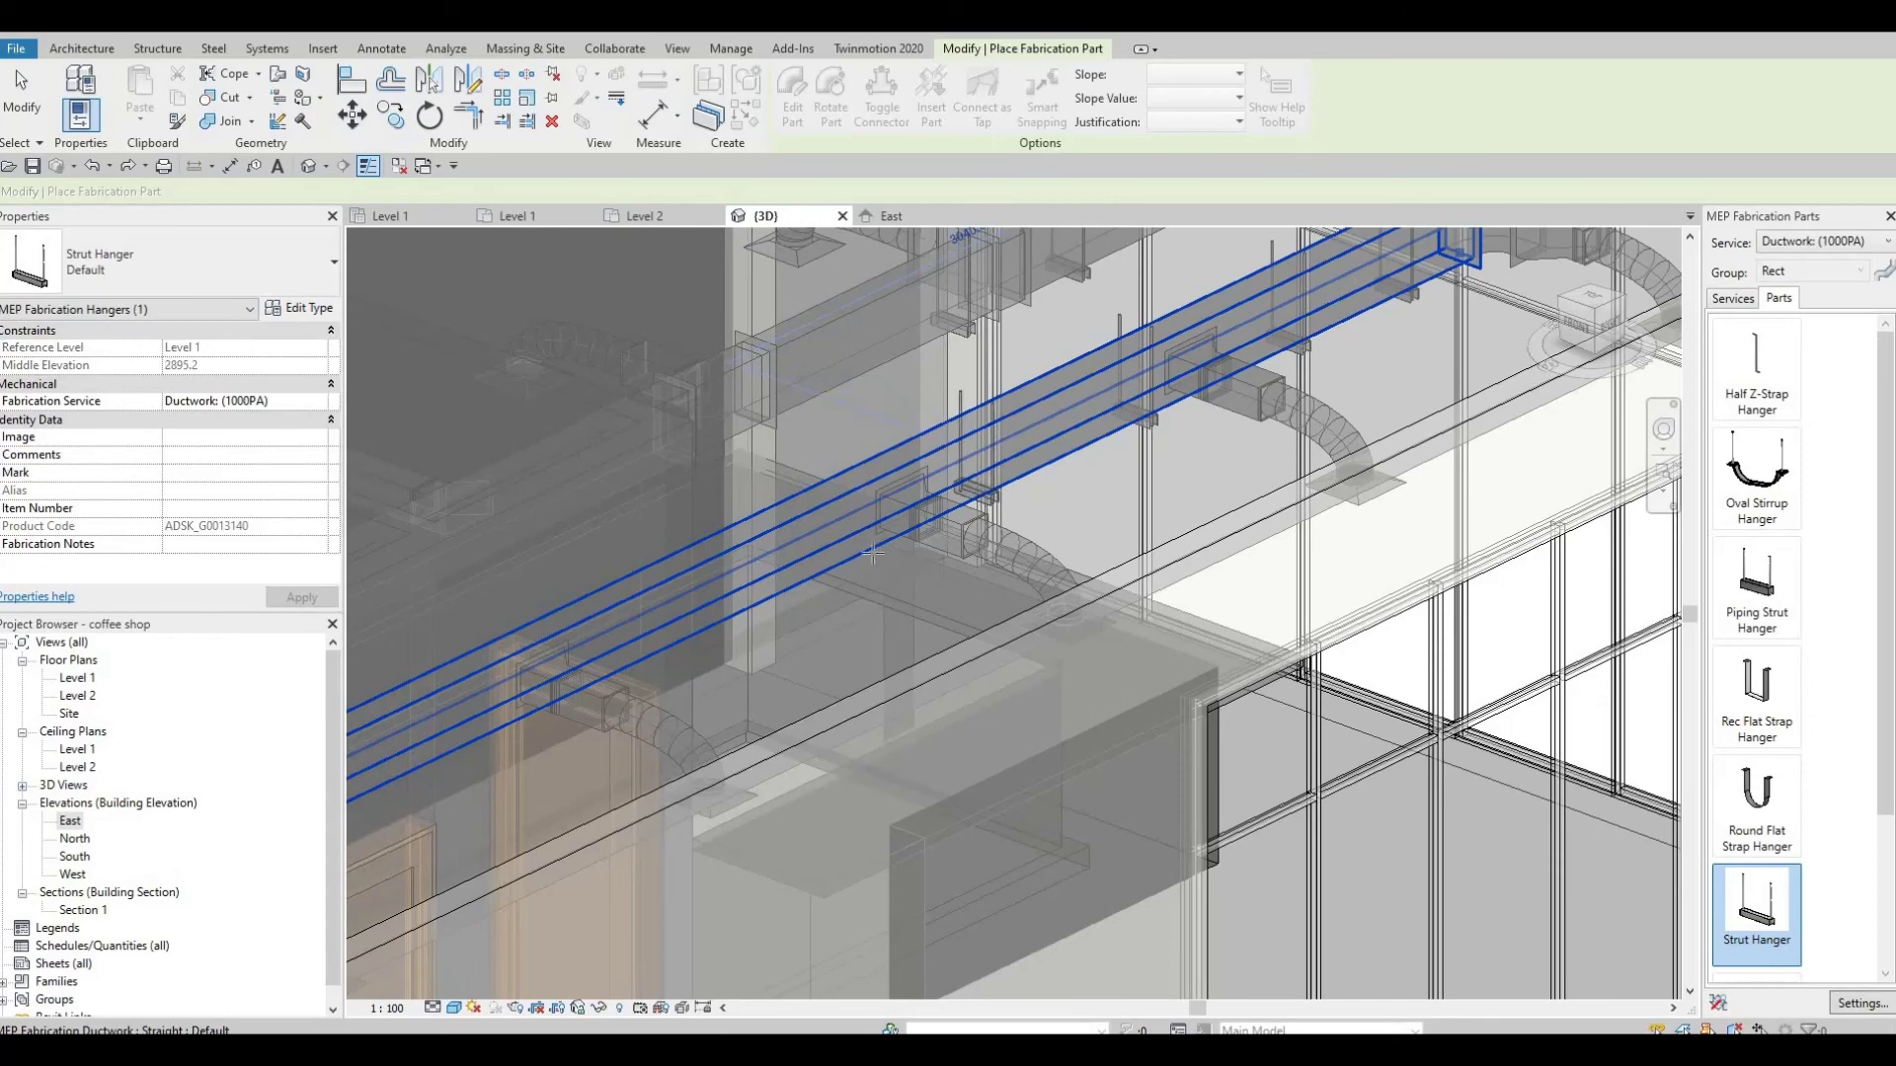
{"action": "key", "text": "Escape"}
{"action": "key", "text": "Escape"}
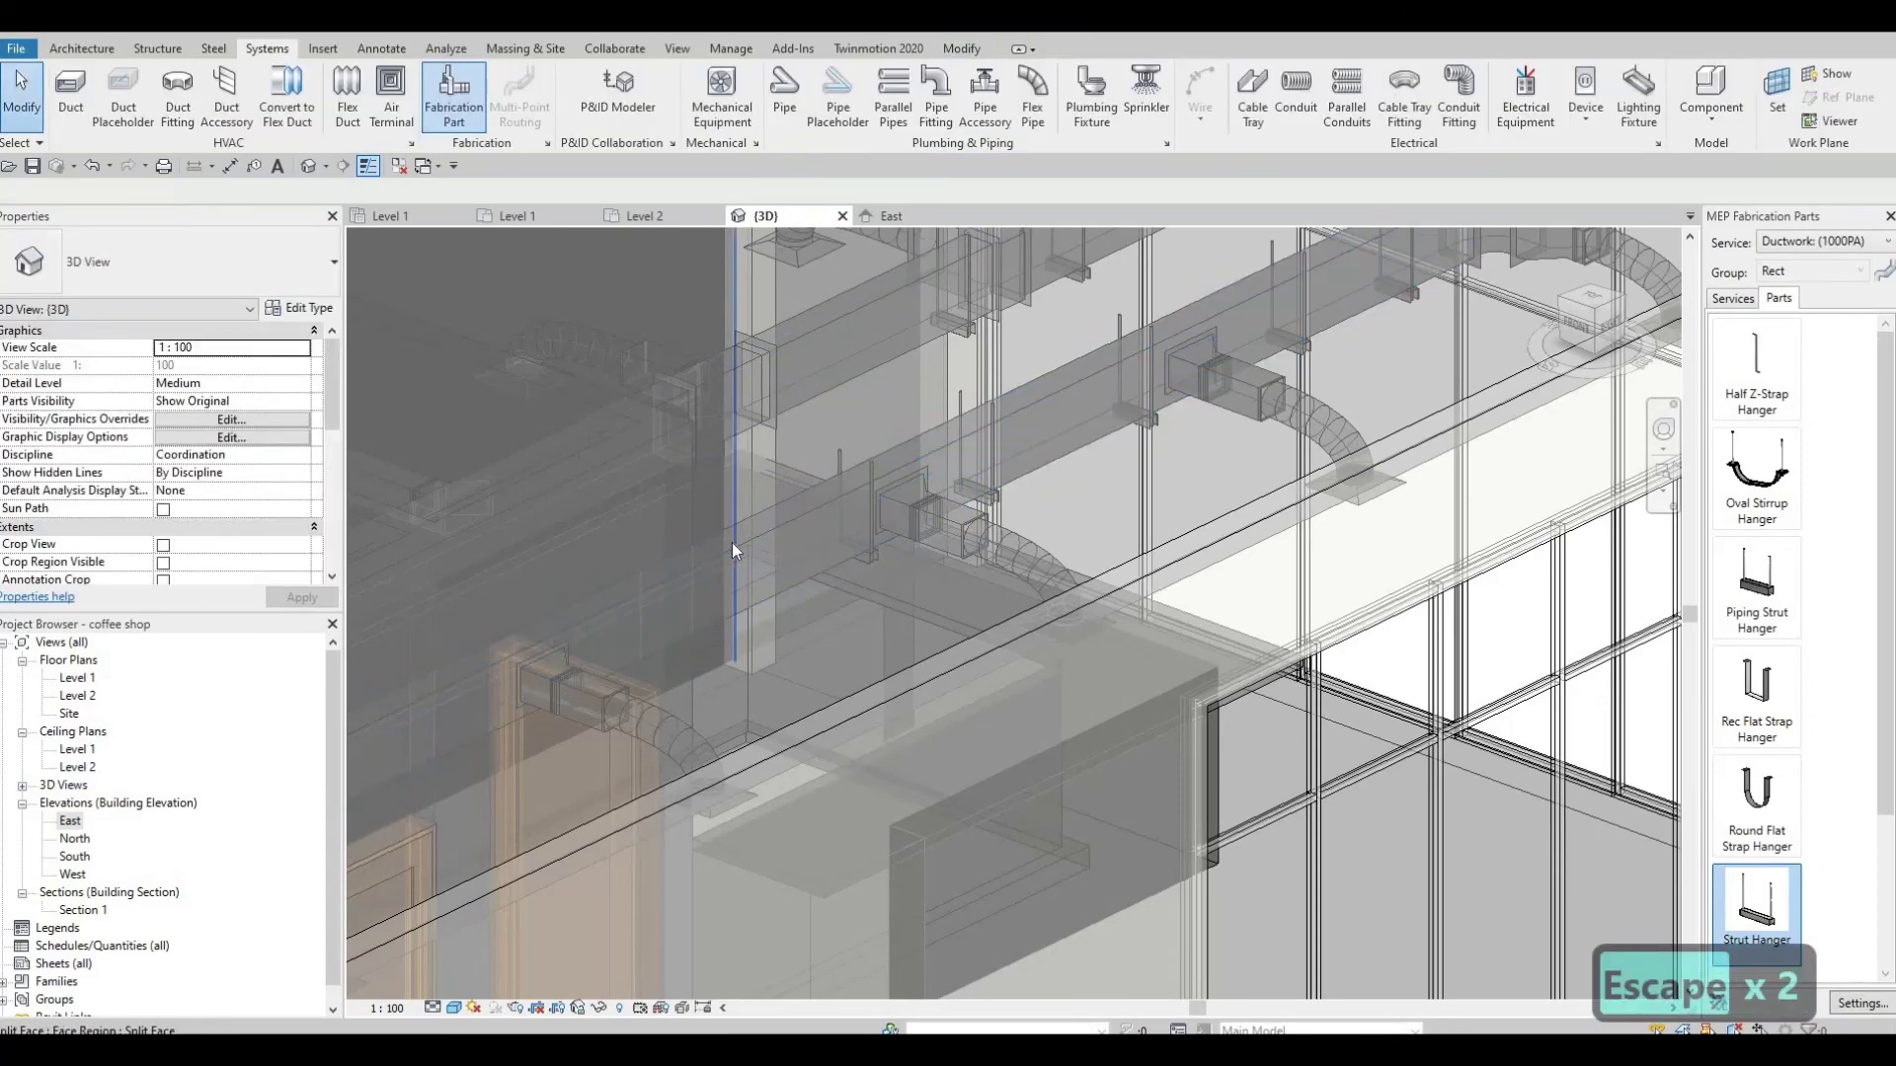
Step: Examine the front main's long straight duct and the stretches of both mains that have no hangers
{"action": "left_click", "coordinate": [943, 553]}
{"action": "scroll", "coordinate": [870, 560], "scroll_direction": "down", "scroll_amount": 2}
{"action": "middle_click_drag", "start_coordinate": [513, 564], "coordinate": [625, 570]}
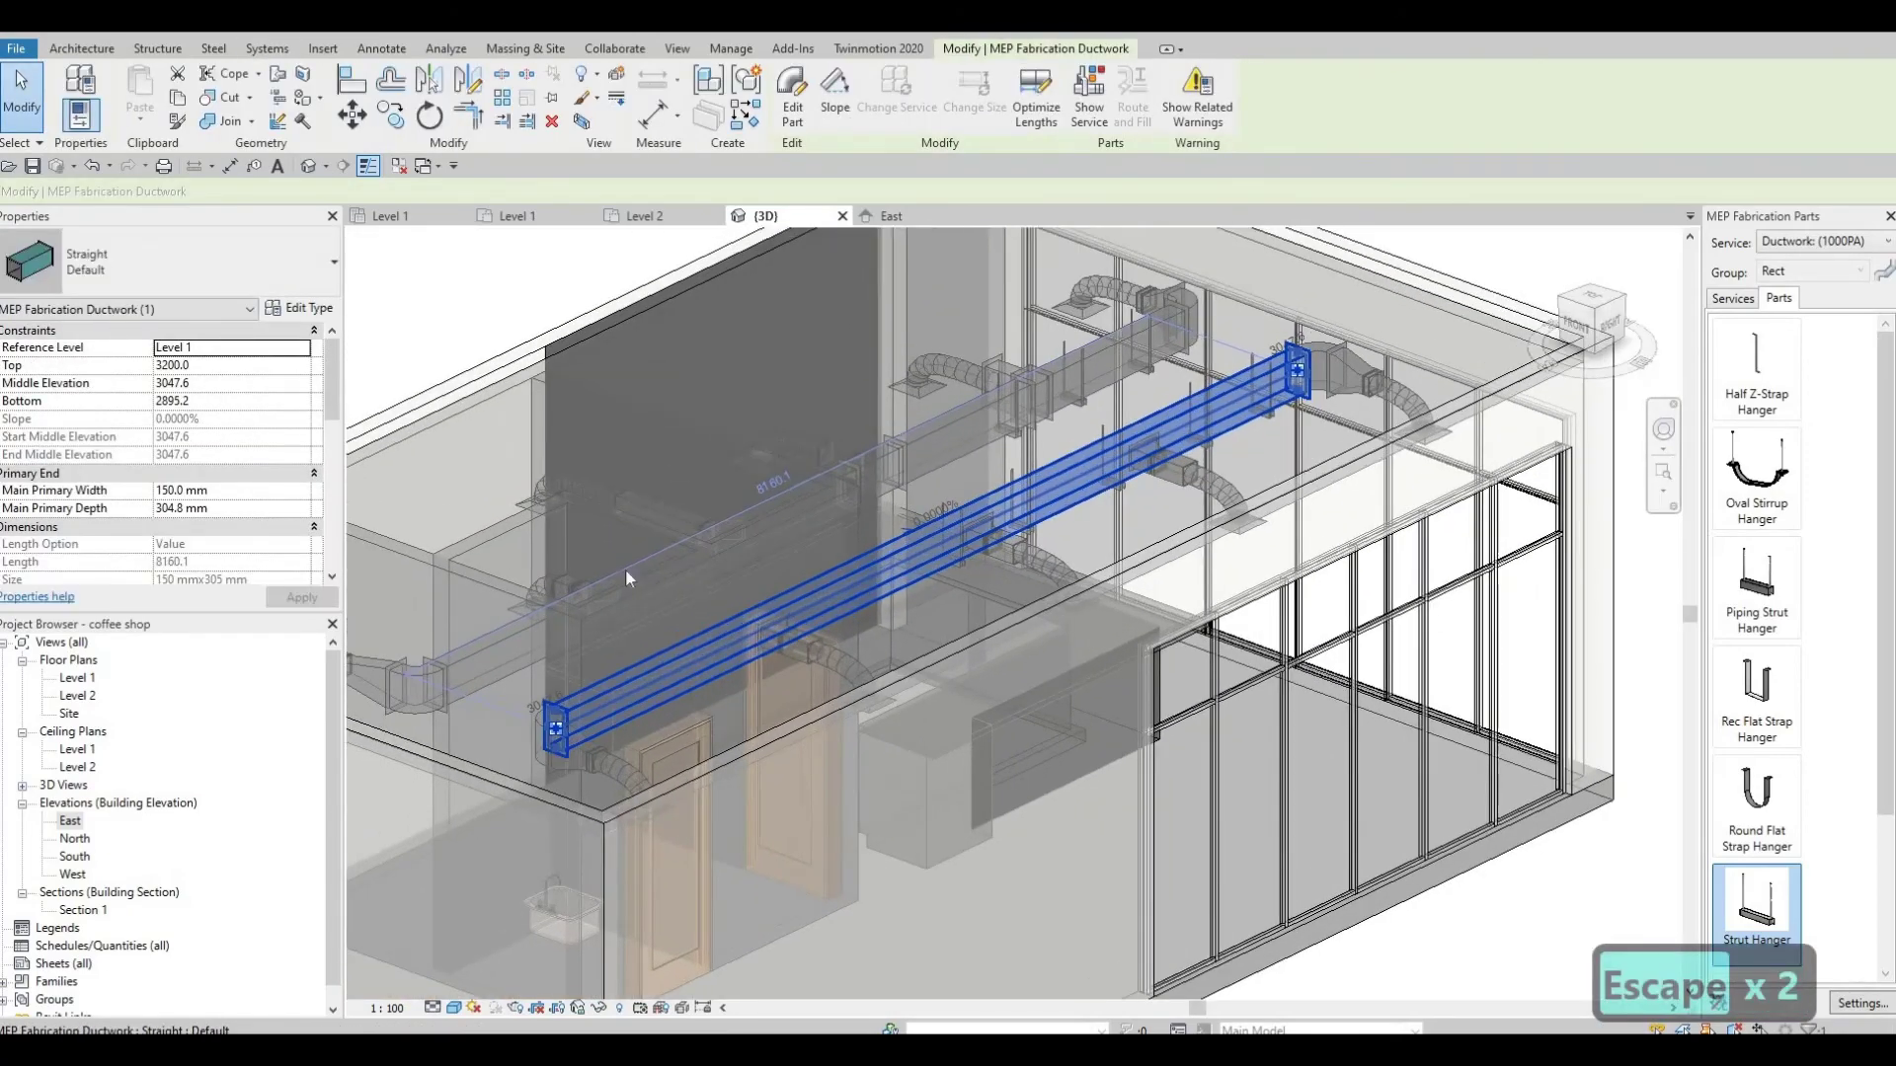
{"action": "middle_click_drag", "start_coordinate": [765, 628], "coordinate": [1222, 492]}
{"action": "key", "text": "Escape"}
{"action": "scroll", "coordinate": [990, 565], "scroll_direction": "up", "scroll_amount": 2}
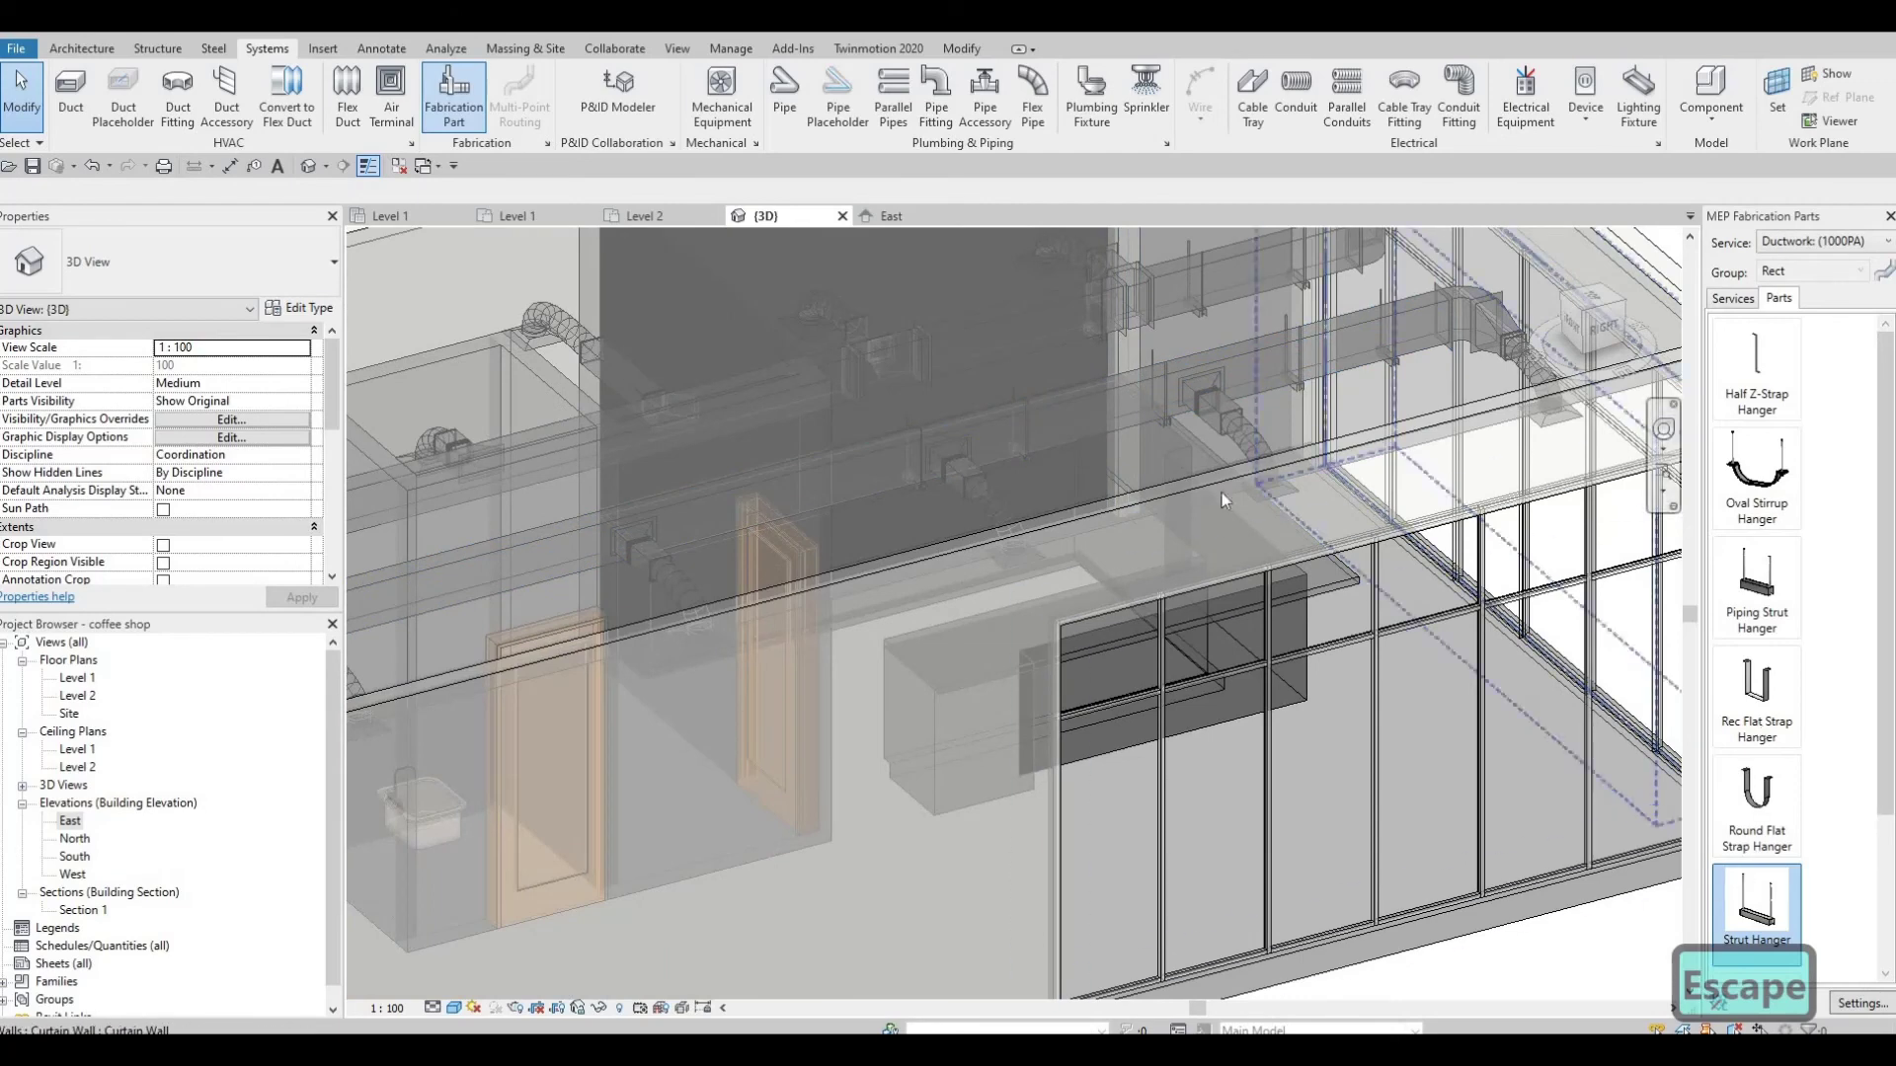
{"action": "middle_click_drag", "start_coordinate": [1629, 652], "coordinate": [1700, 775]}
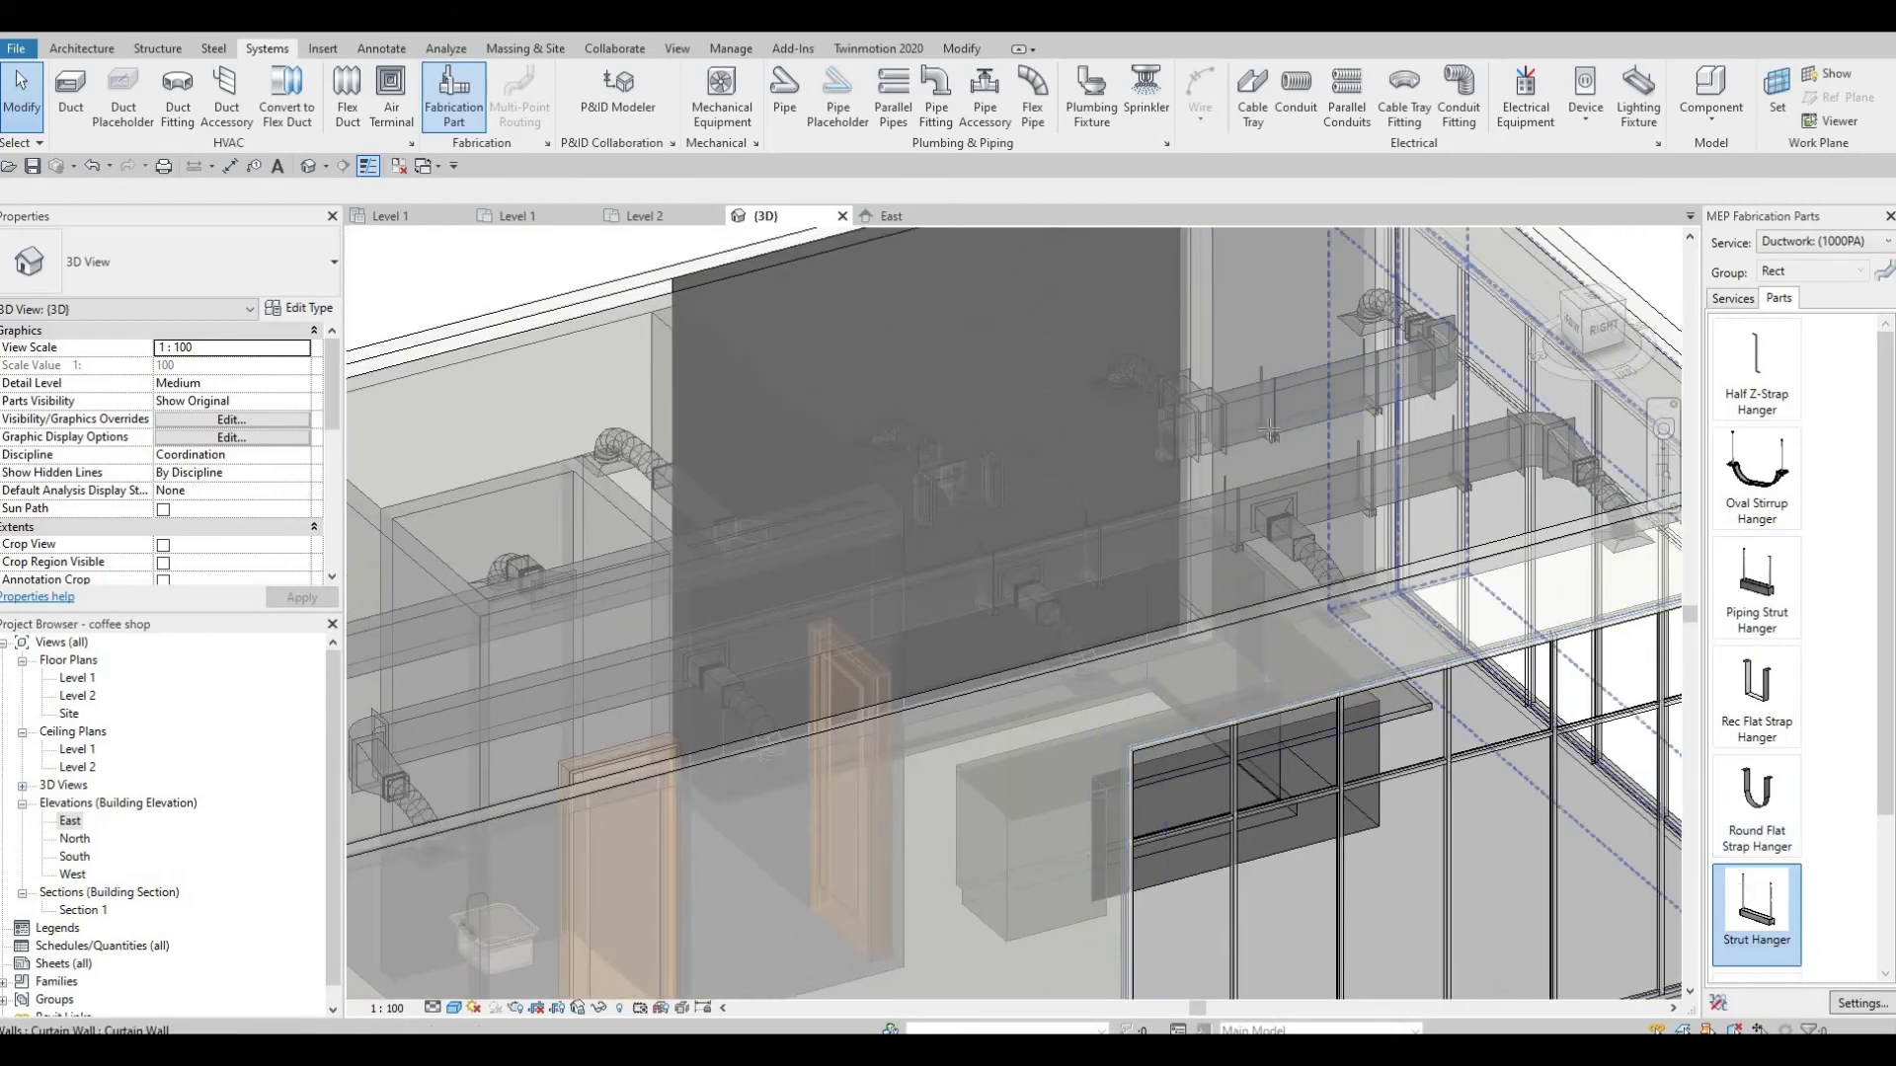
Step: Try to place a Strut Hanger on the transition at the rear main's far end
{"action": "left_click", "coordinate": [1720, 874]}
{"action": "scroll", "coordinate": [1234, 510], "scroll_direction": "up", "scroll_amount": 3}
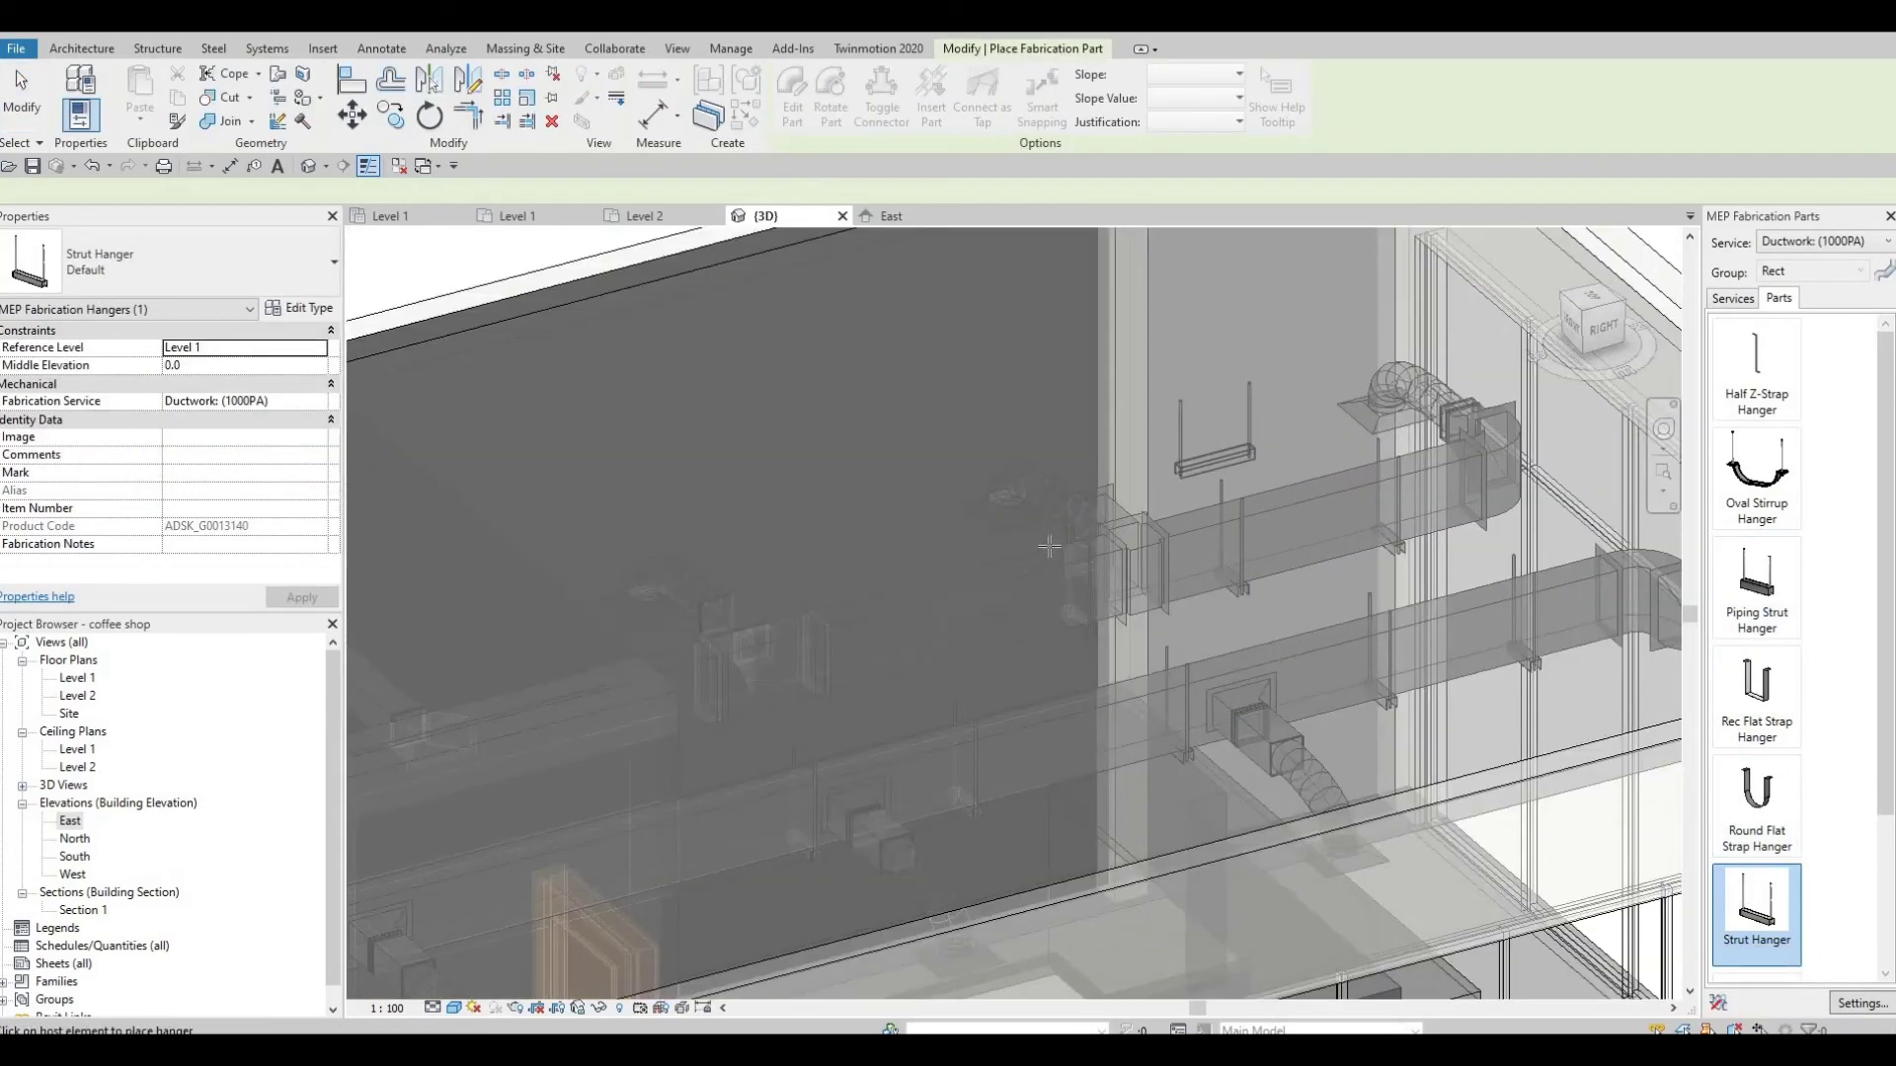
{"action": "middle_click_drag", "start_coordinate": [1291, 686], "coordinate": [790, 311], "text": "shift"}
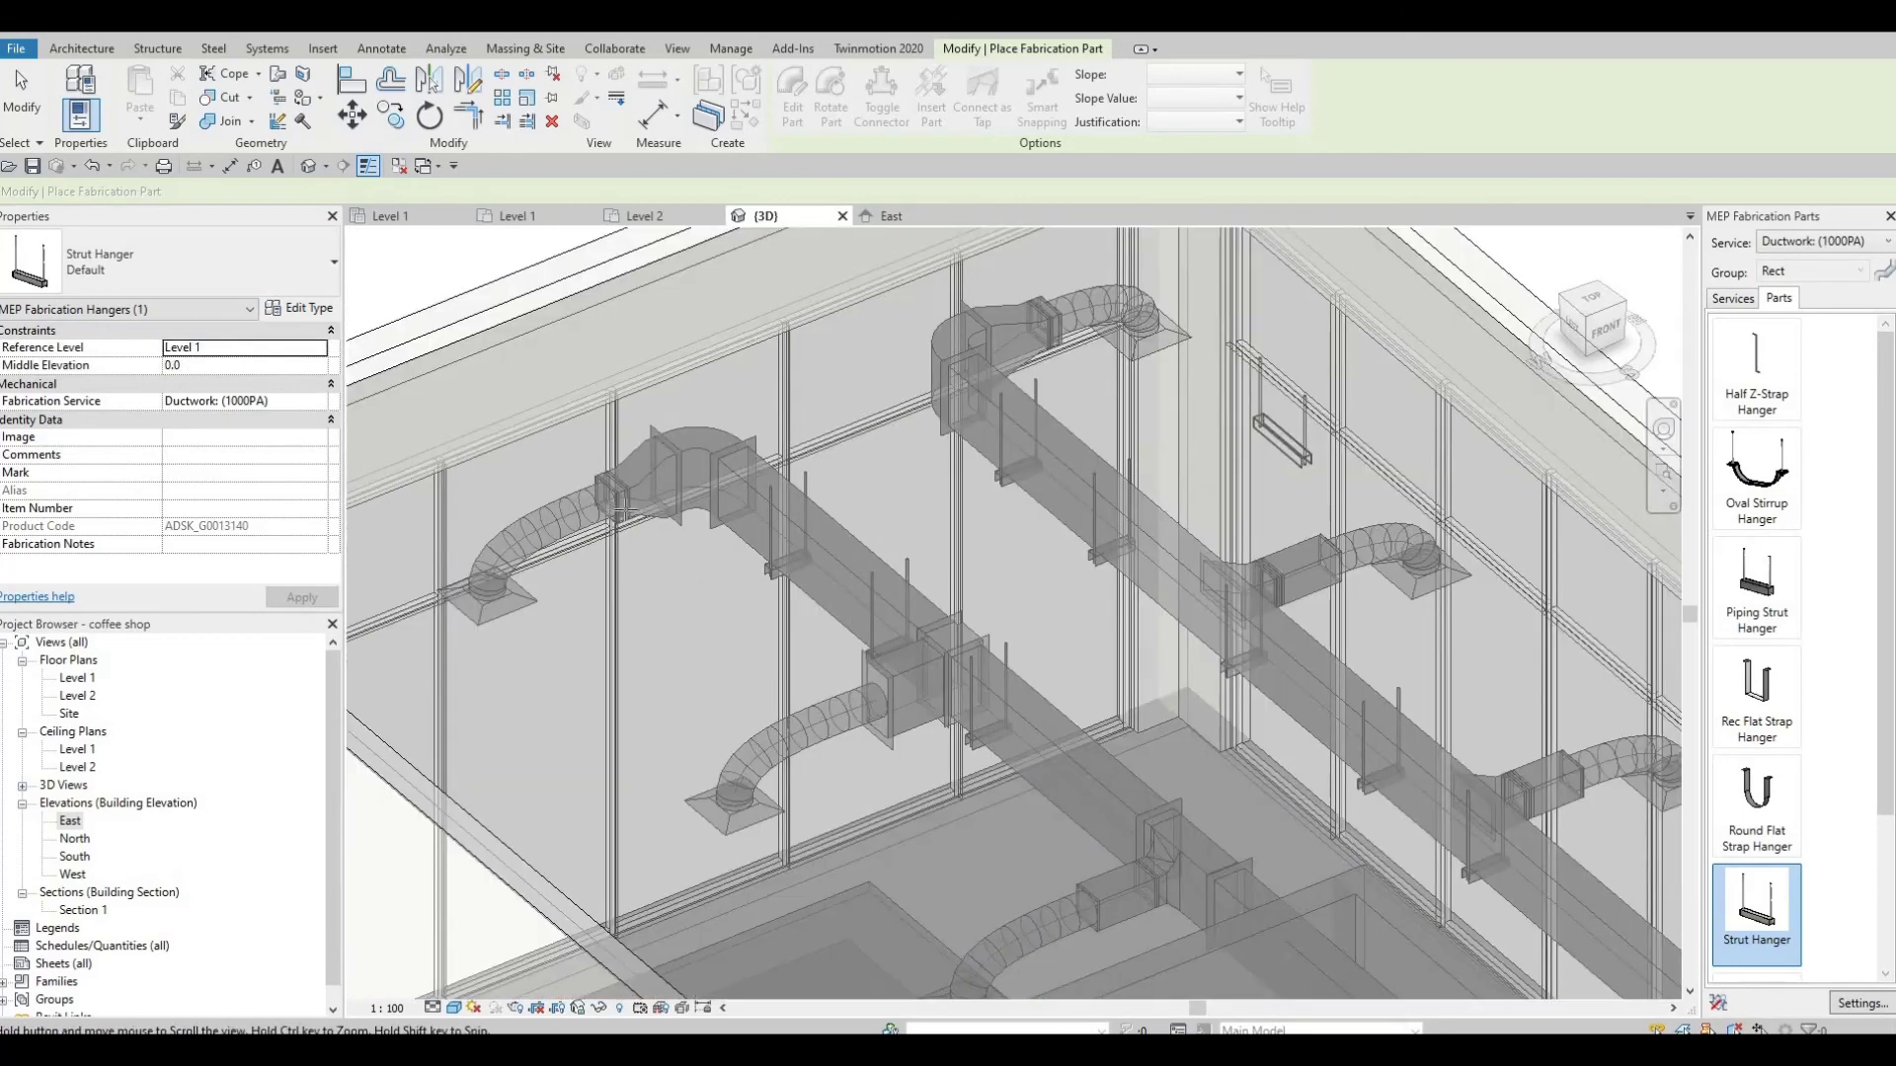
{"action": "scroll", "coordinate": [681, 504], "scroll_direction": "up", "scroll_amount": 1}
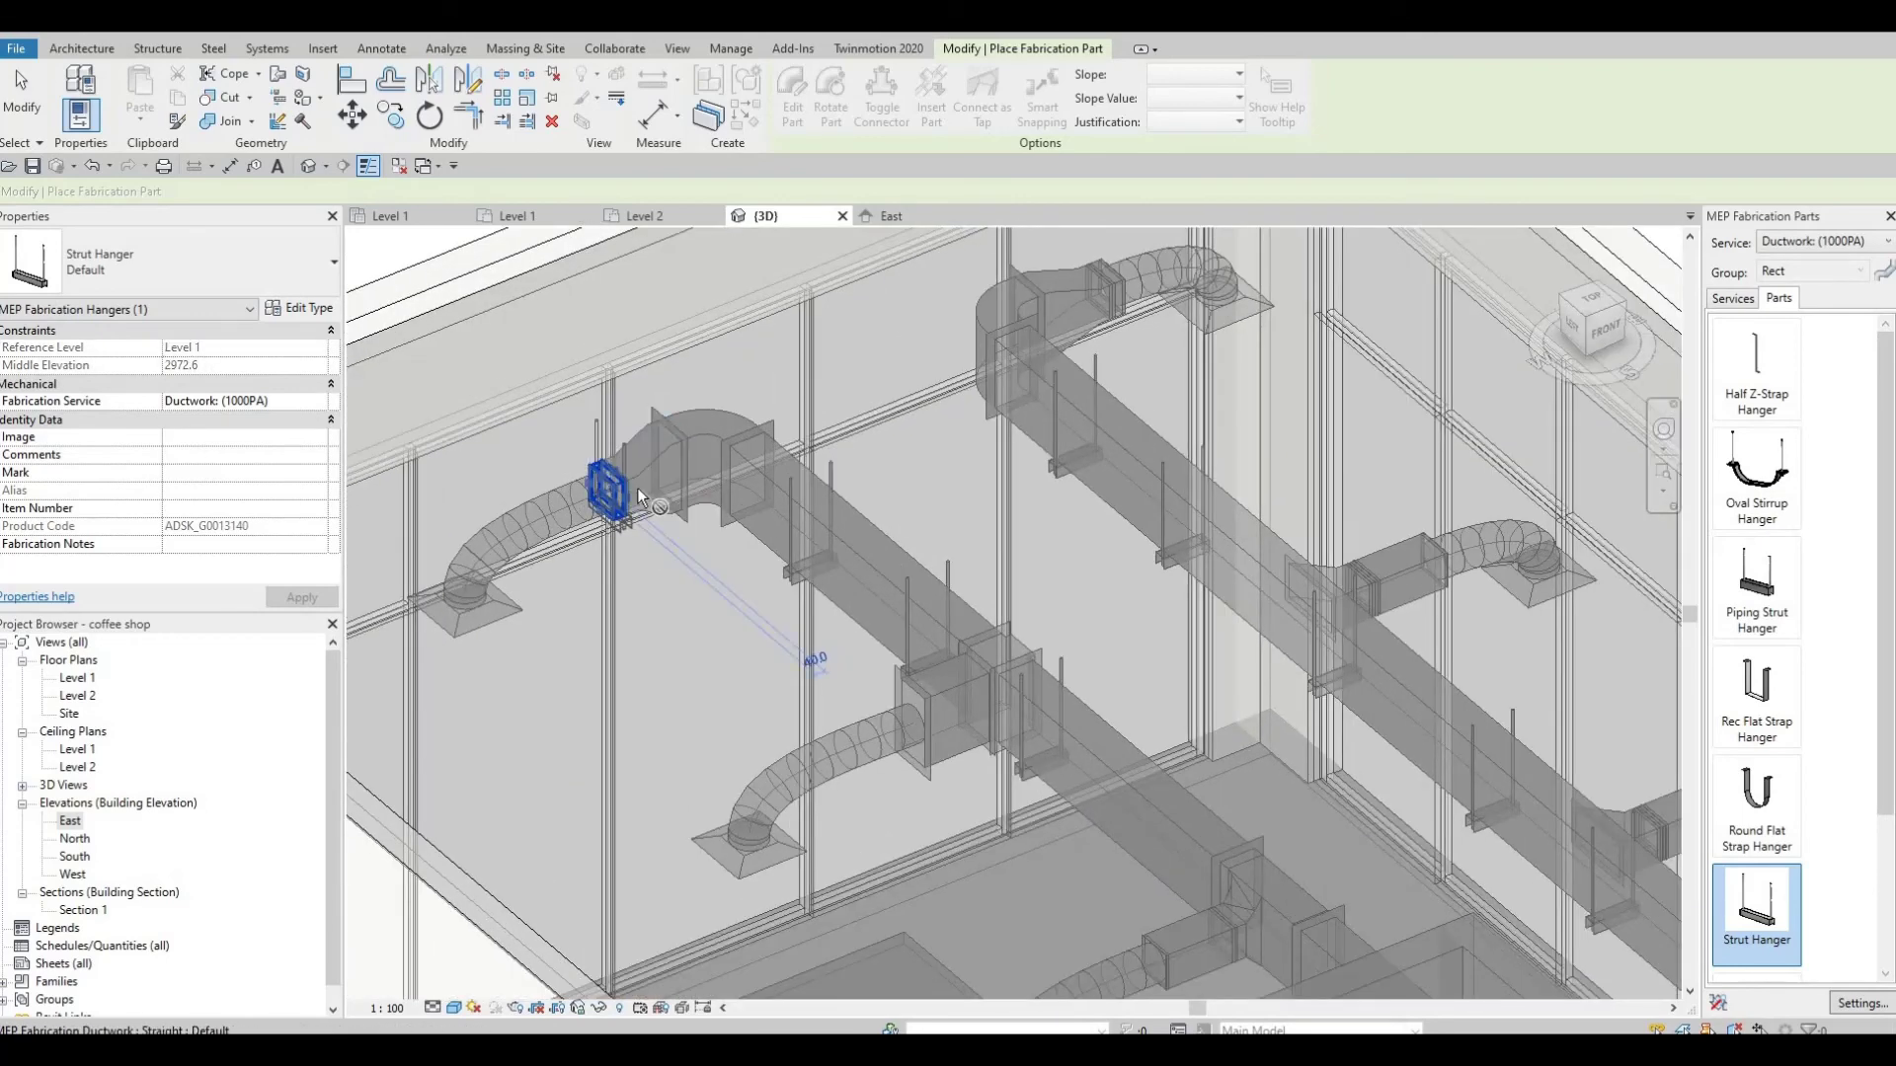
{"action": "scroll", "coordinate": [624, 490], "scroll_direction": "up", "scroll_amount": 2}
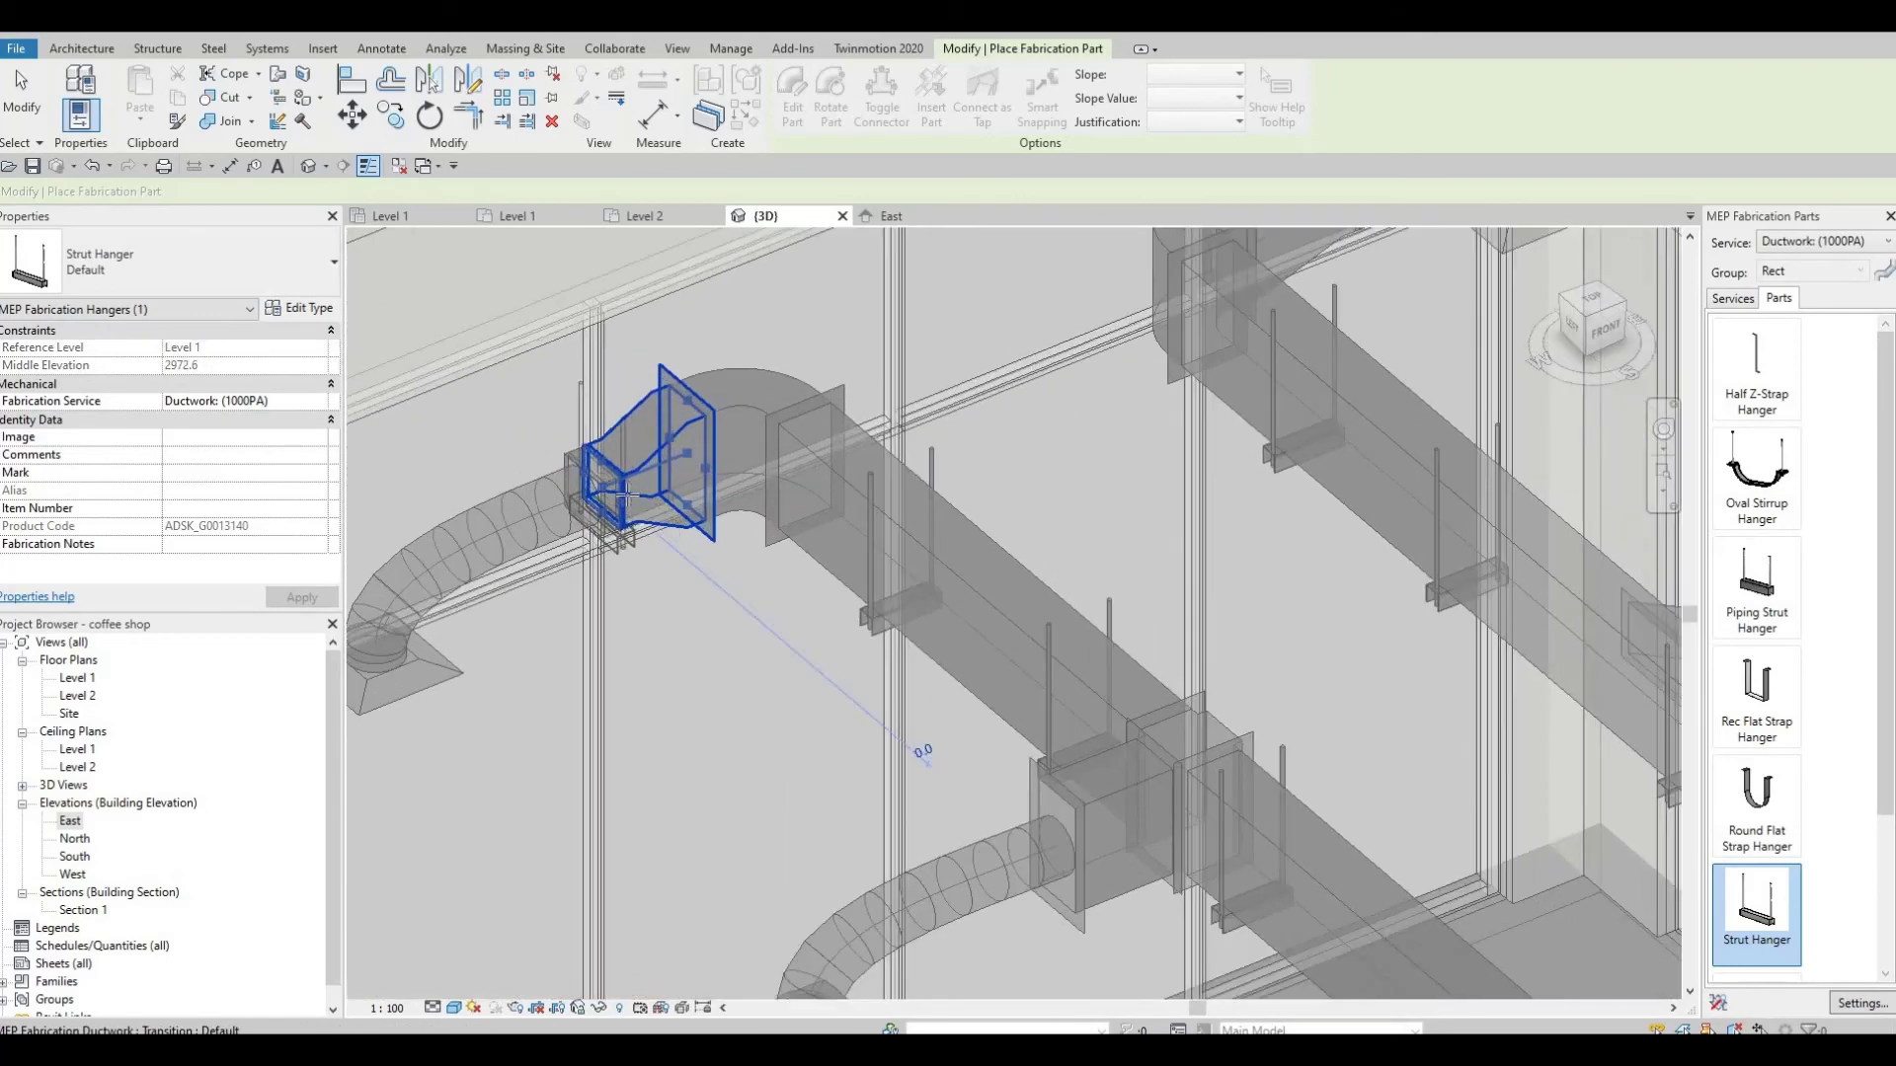
{"action": "left_click", "coordinate": [627, 493]}
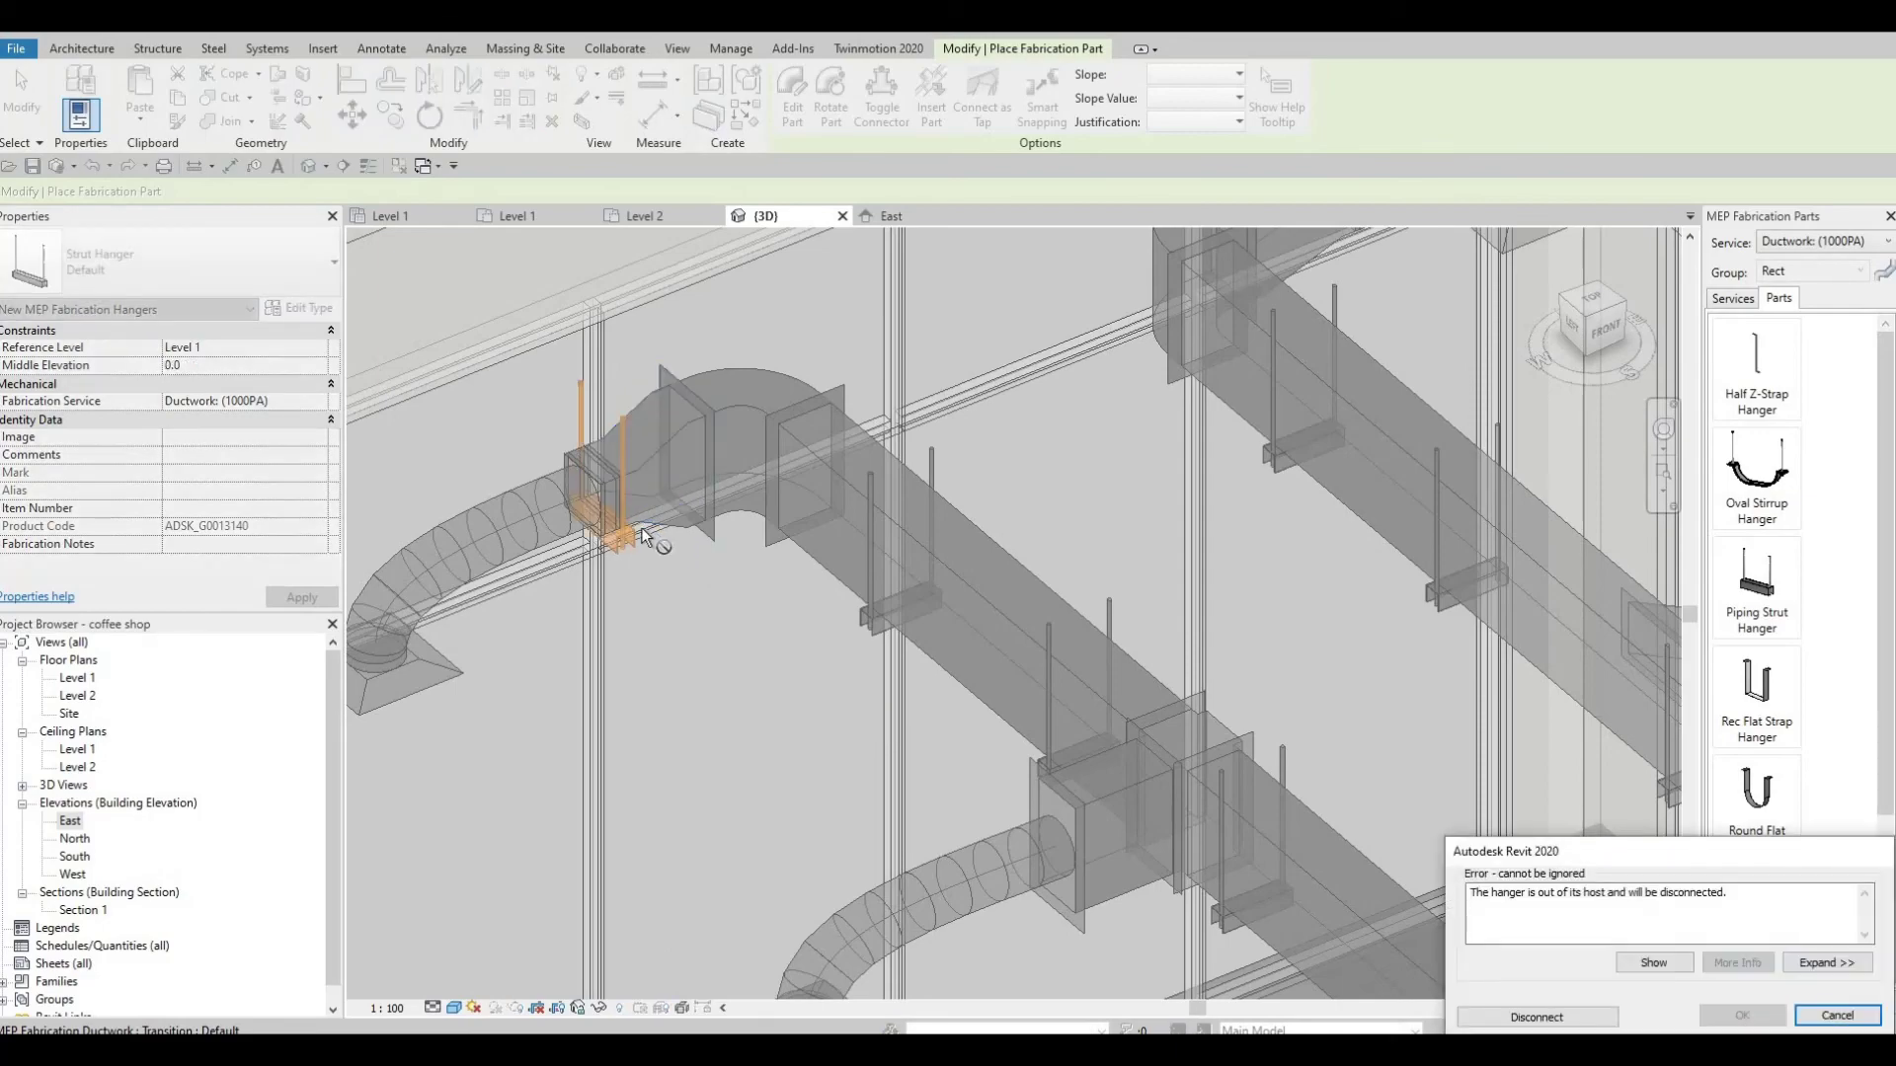
{"action": "key", "text": "Escape"}
Step: Add Strut Hangers on the rear main's second straight duct and on the front main 2660 mm from its duct's far end
{"action": "middle_click_drag", "start_coordinate": [644, 536], "coordinate": [996, 491], "text": "shift"}
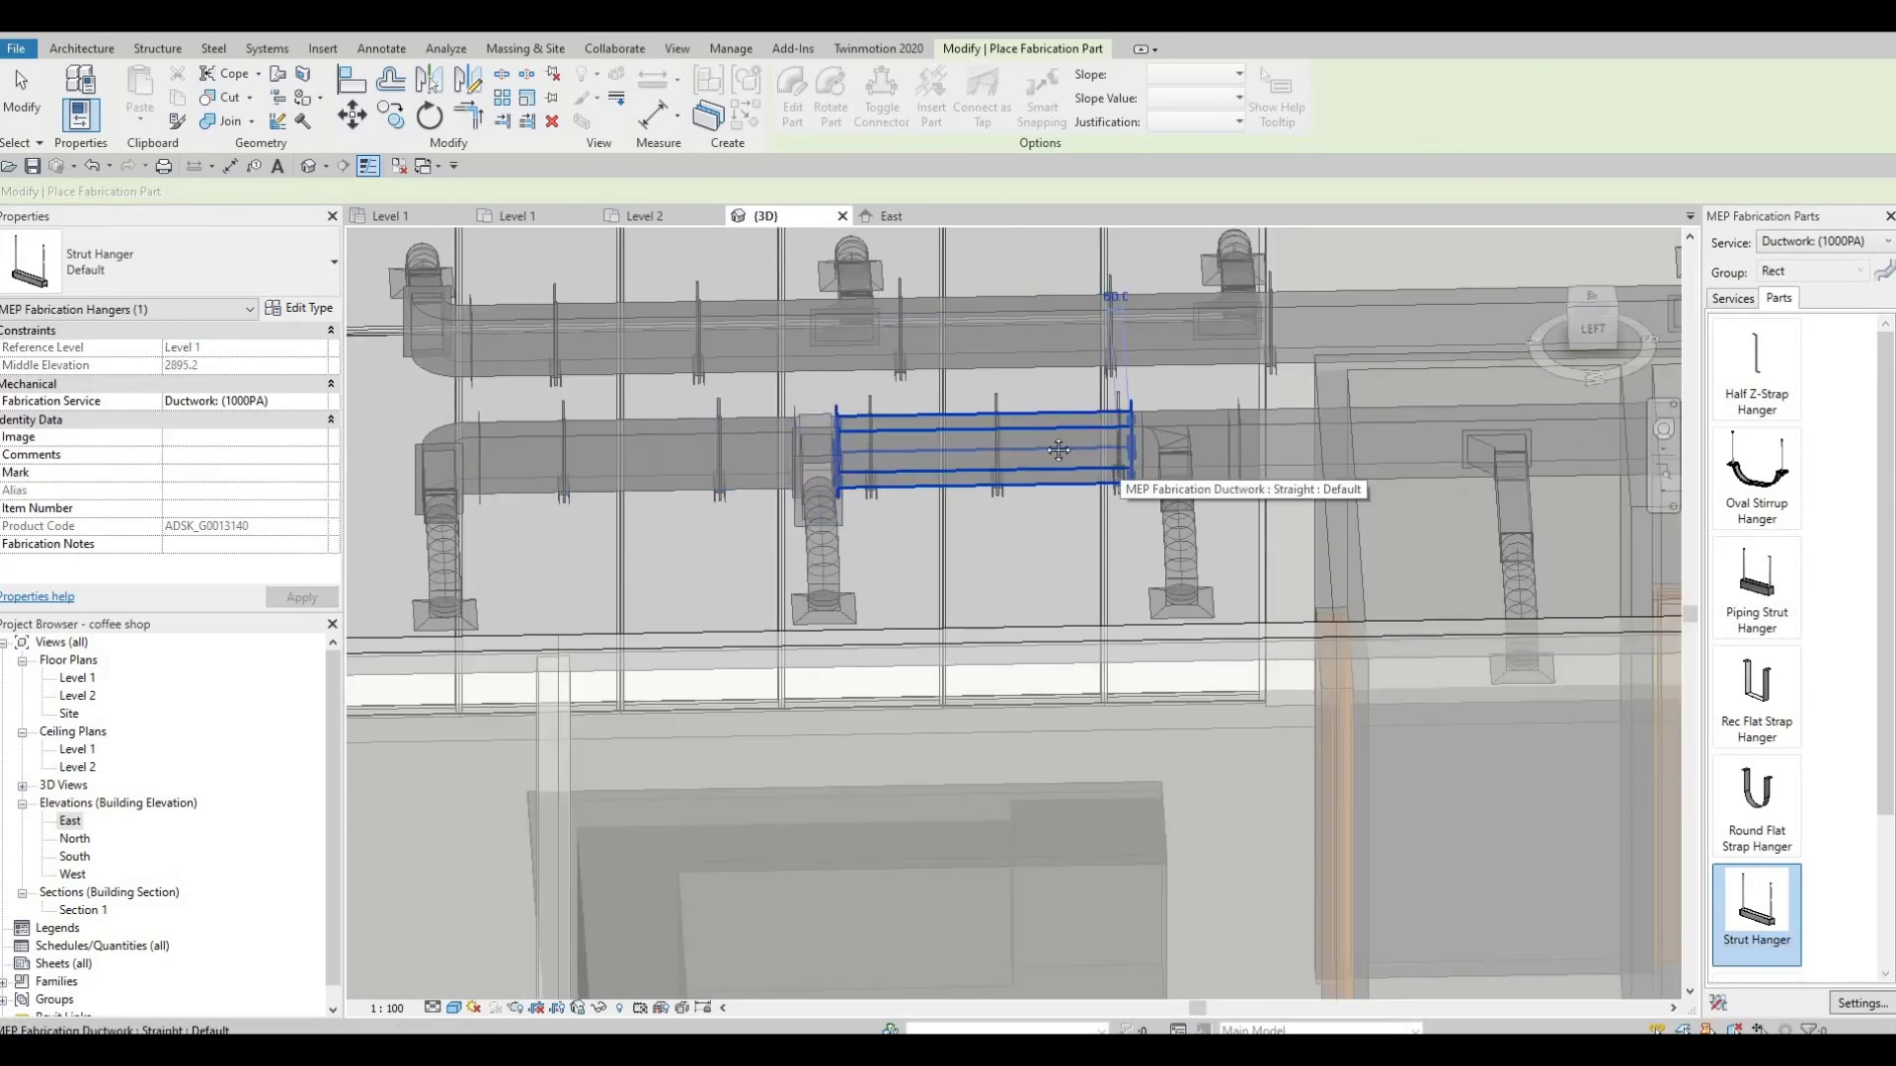
{"action": "middle_click_drag", "start_coordinate": [1039, 446], "coordinate": [992, 551]}
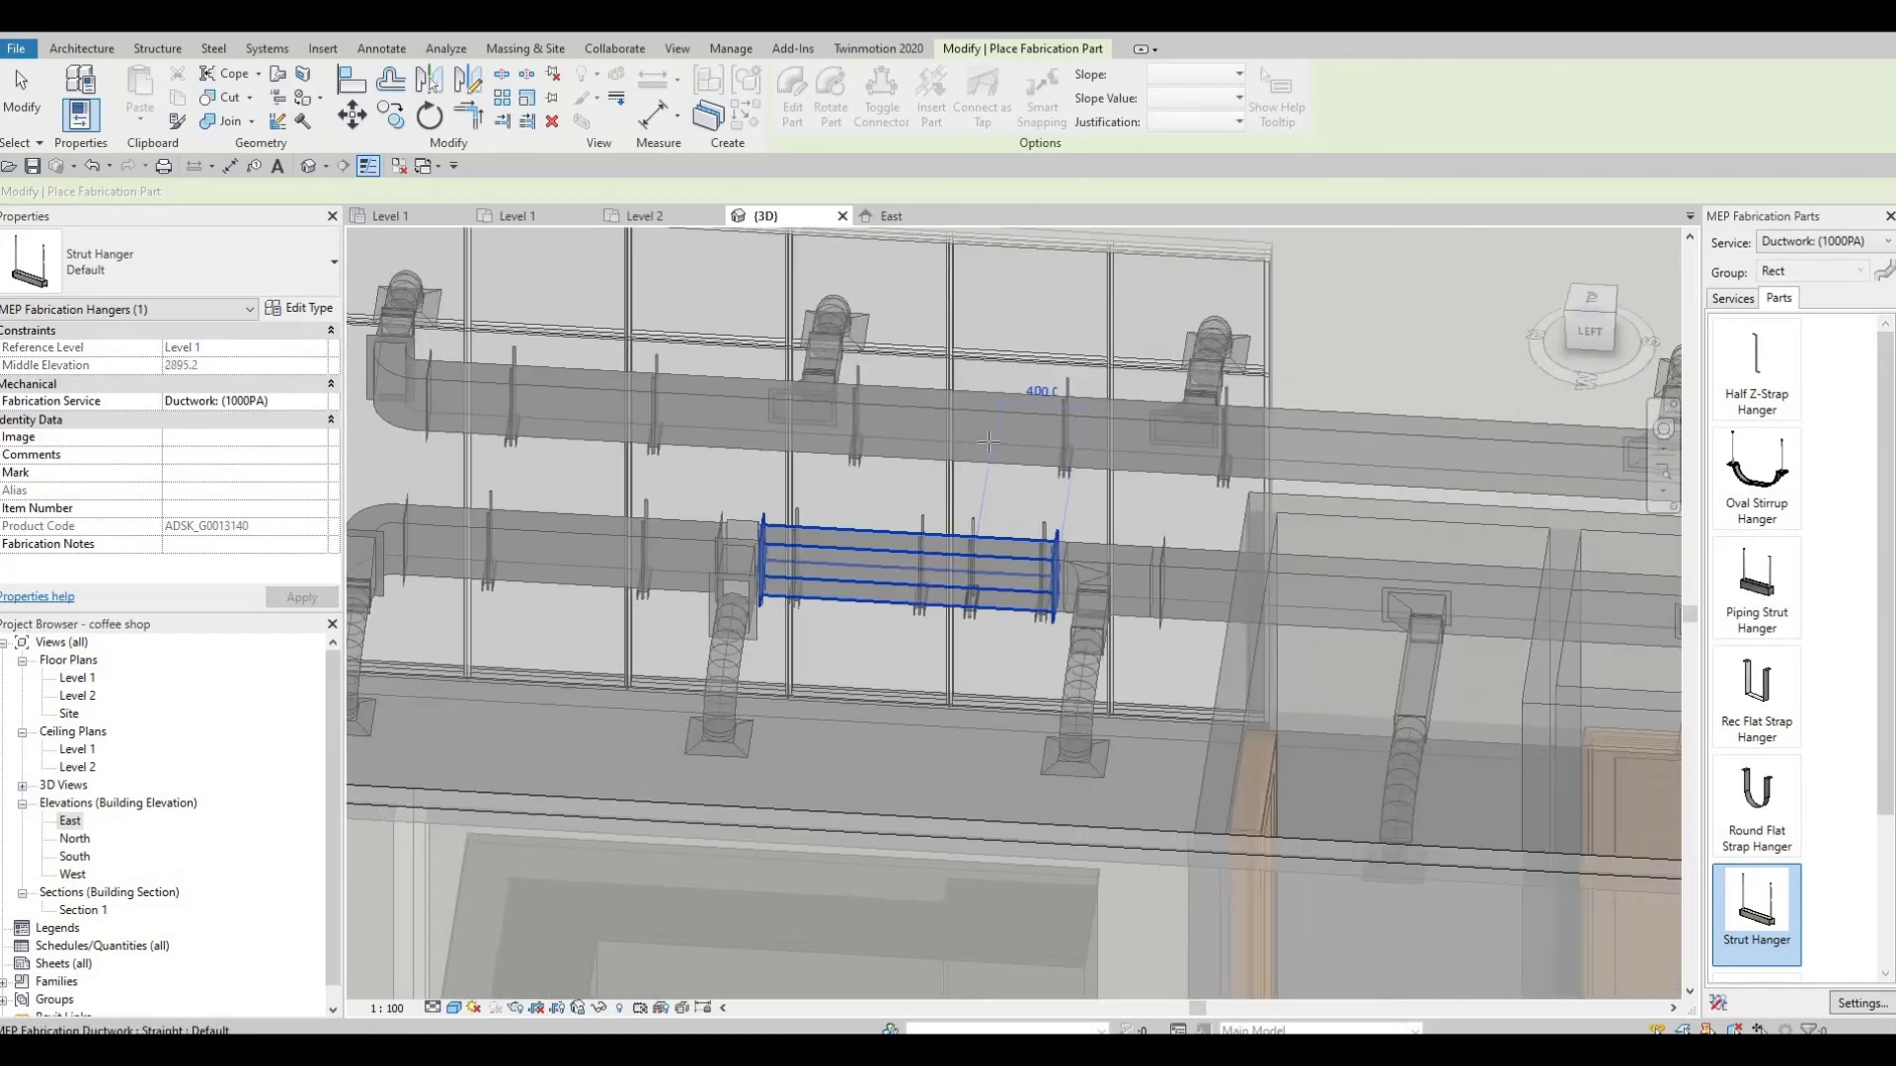
{"action": "left_click", "coordinate": [989, 441]}
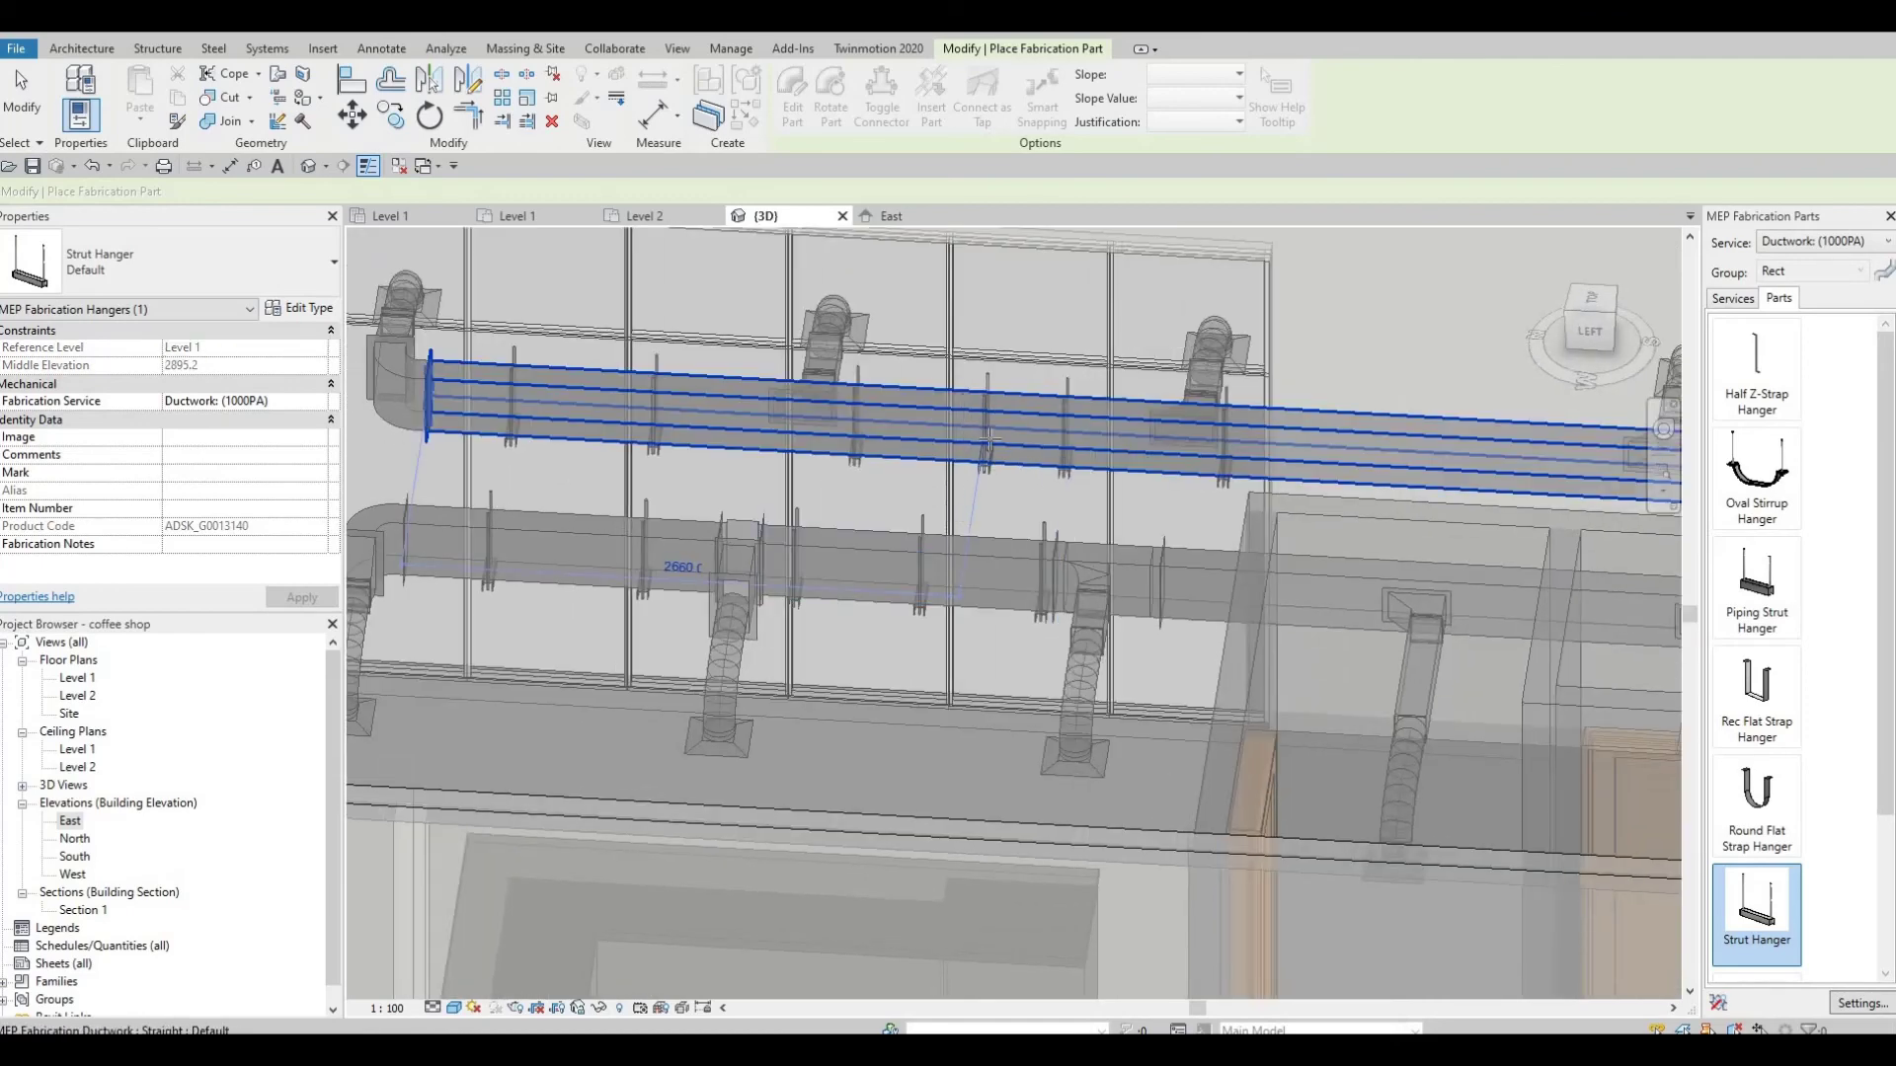
{"action": "key", "text": "Escape"}
{"action": "key", "text": "Escape"}
Step: Slide the front main's strut hanger just before the second side branch closer to that branch
{"action": "left_click", "coordinate": [1069, 450]}
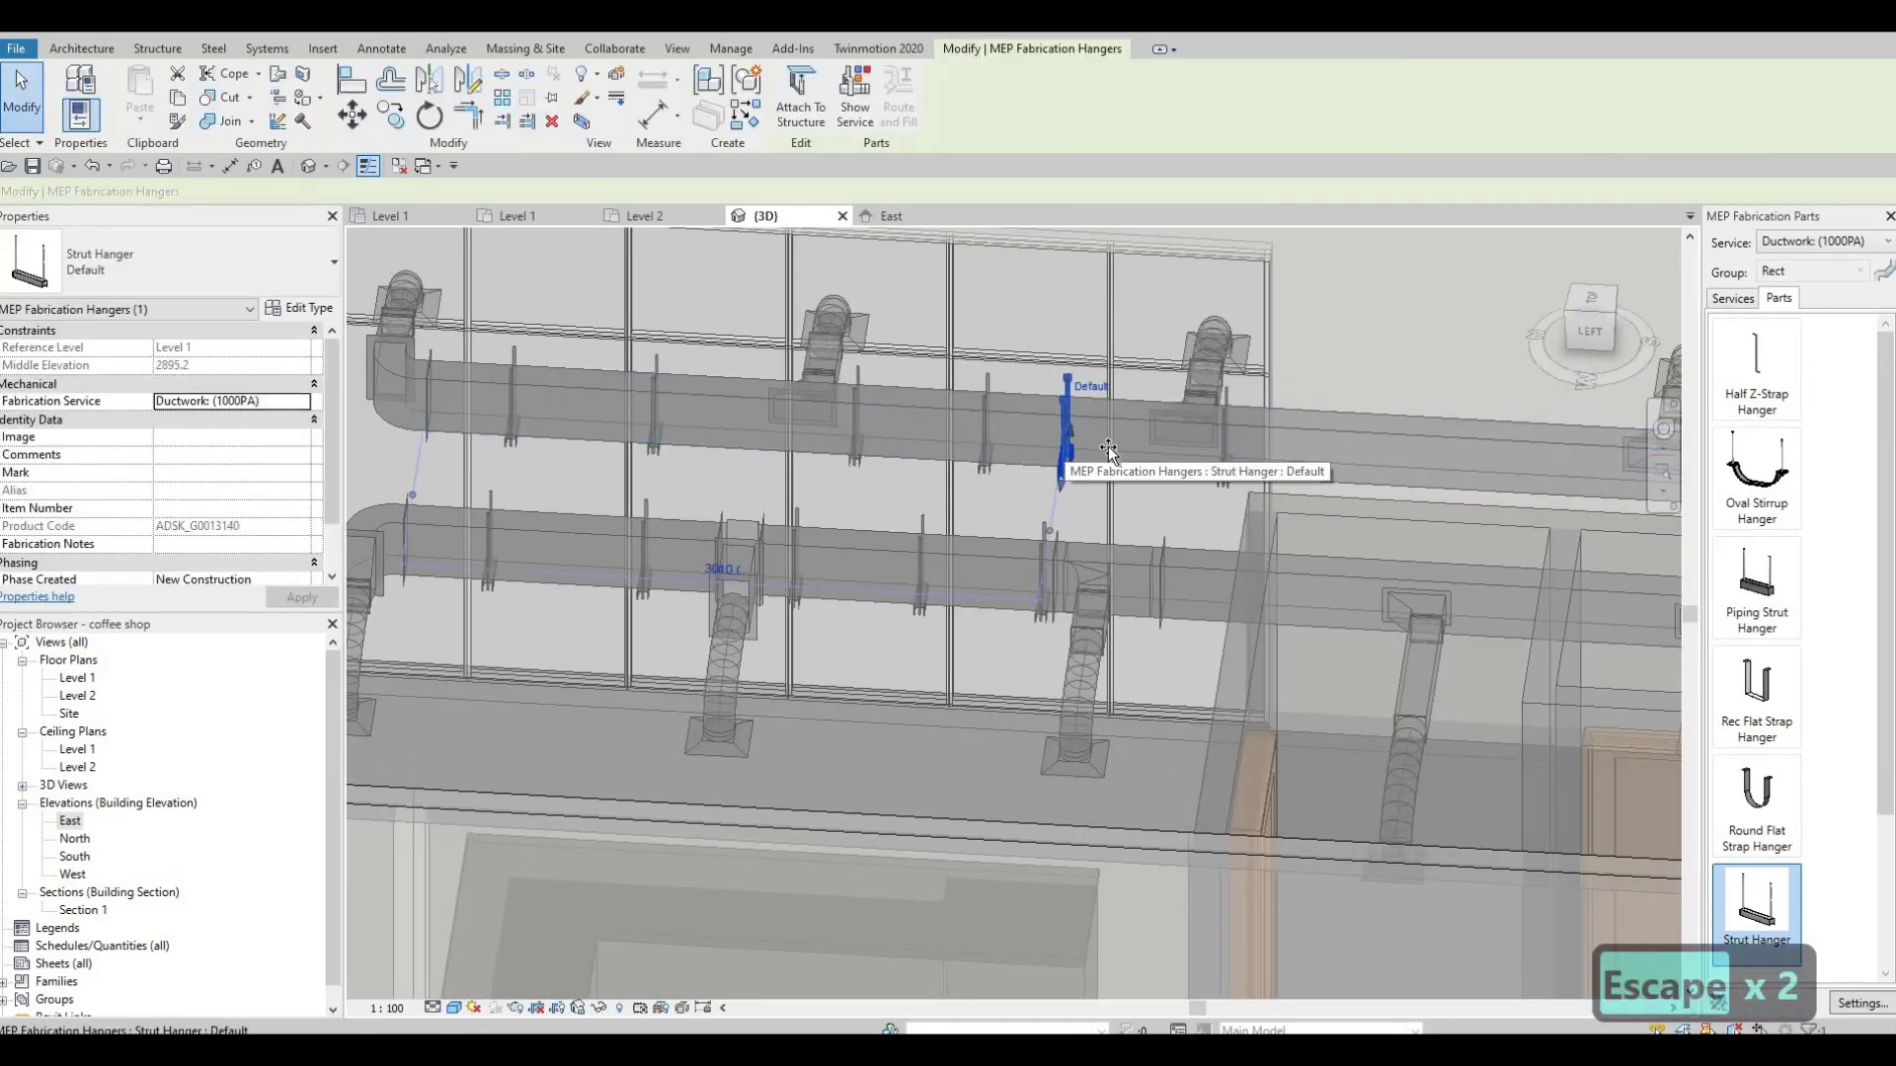
{"action": "left_click_drag", "start_coordinate": [1108, 449], "coordinate": [1121, 525]}
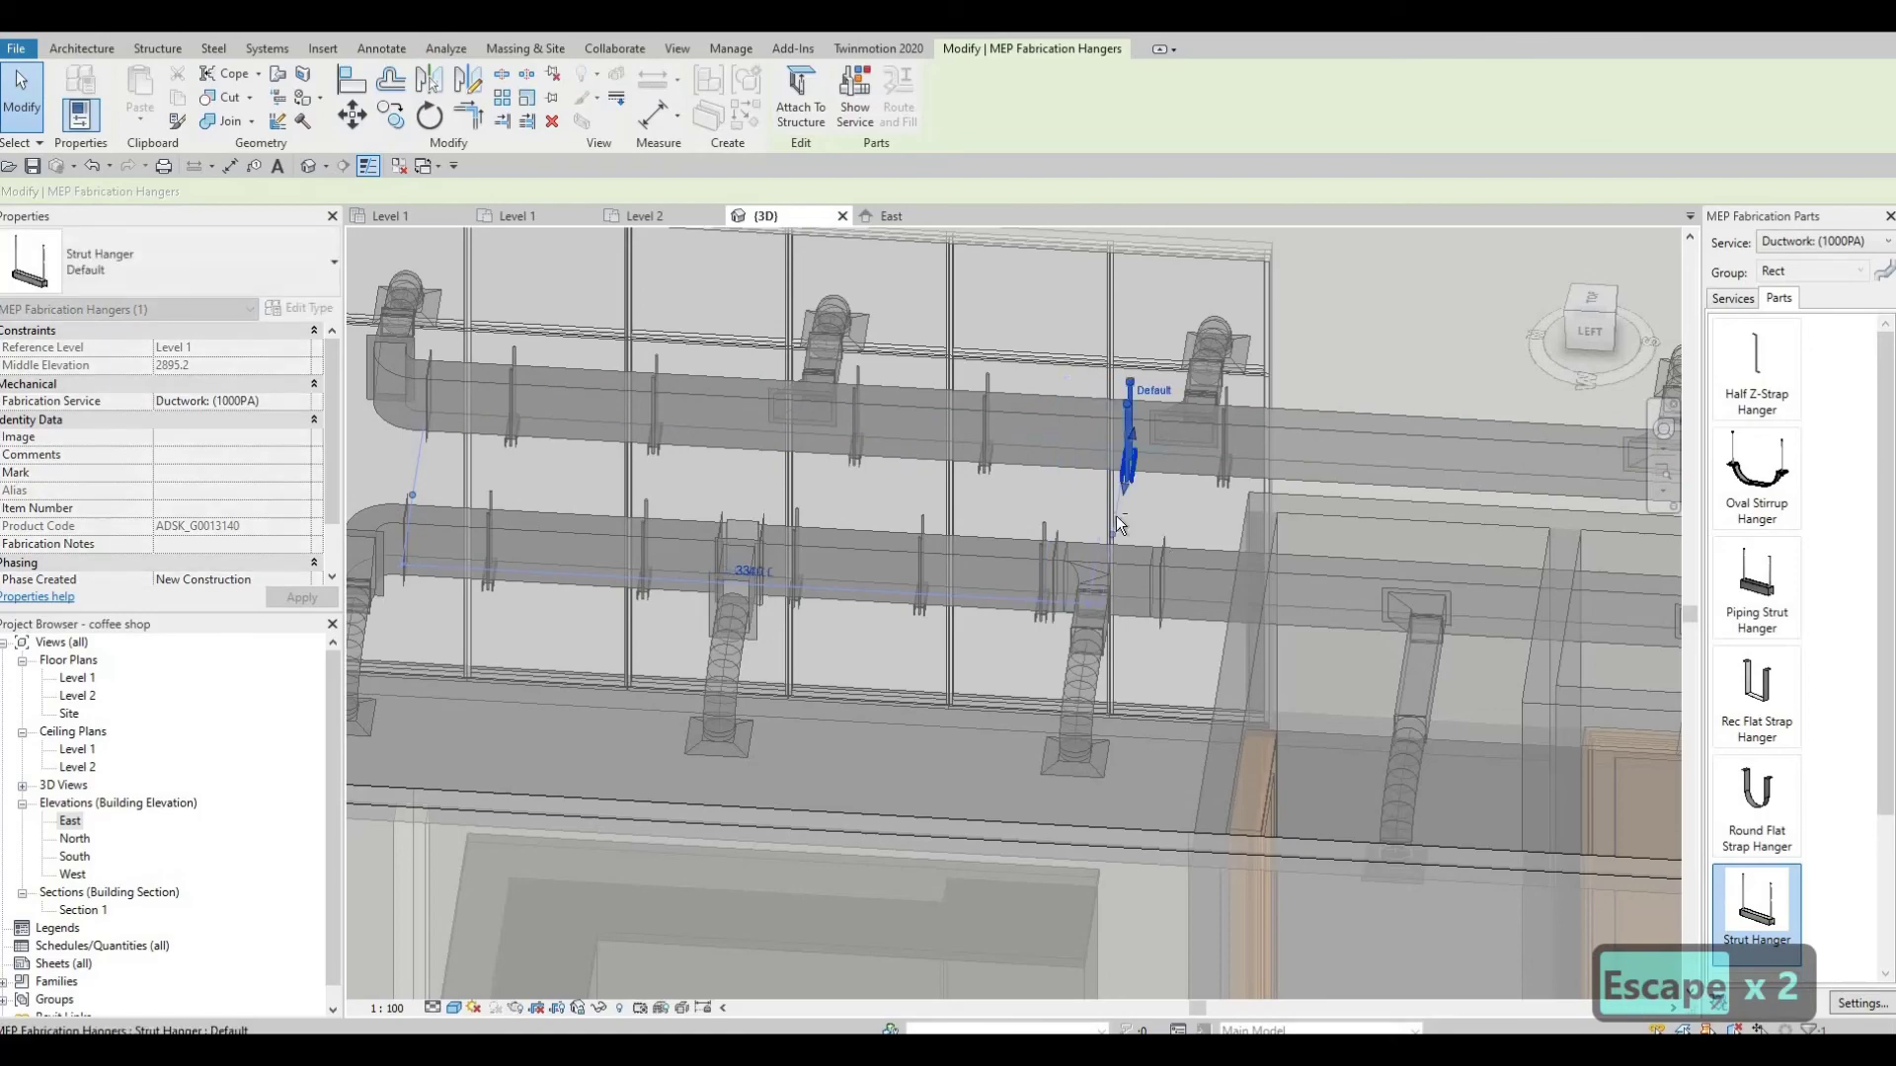
{"action": "key", "text": "Escape"}
Step: Place Strut Hangers at intervals along the remaining near stretches of both mains, up to their end elbows
{"action": "middle_click_drag", "start_coordinate": [1116, 515], "coordinate": [992, 608], "text": "shift"}
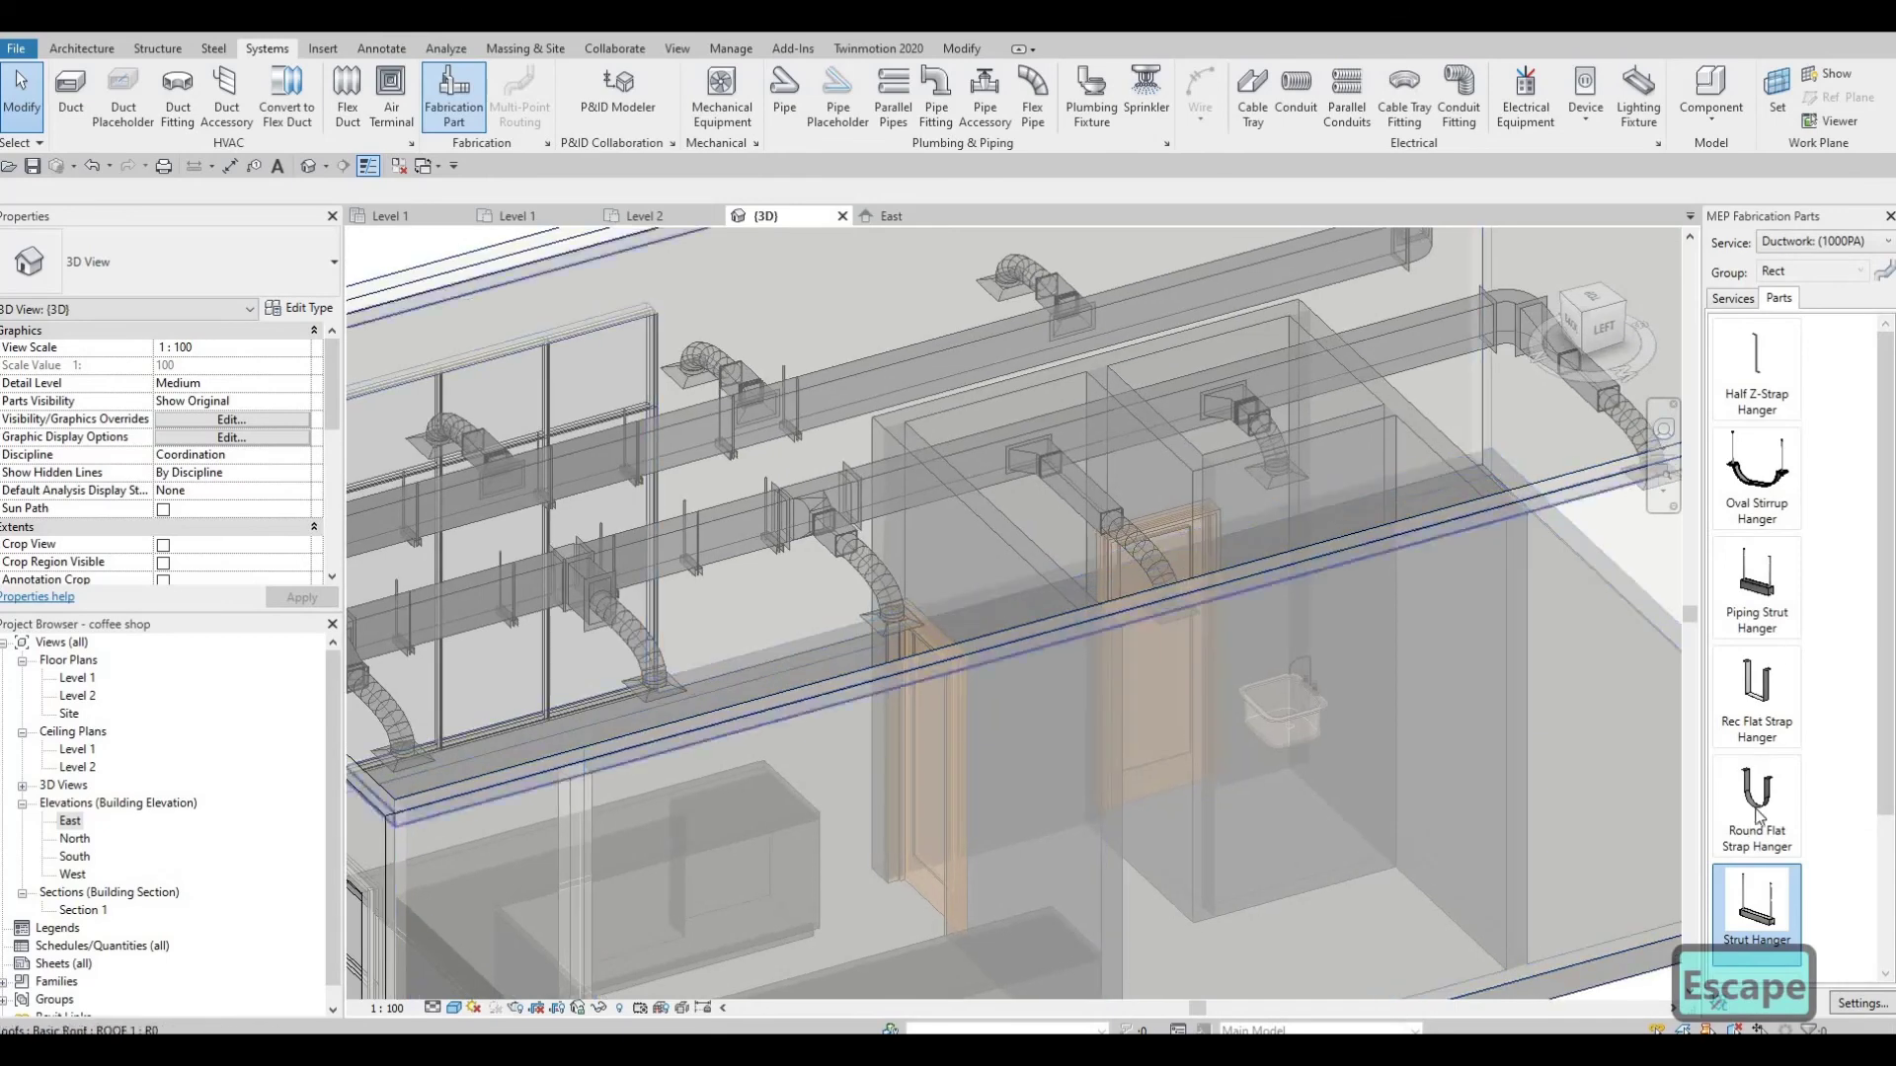
{"action": "left_click", "coordinate": [1757, 900]}
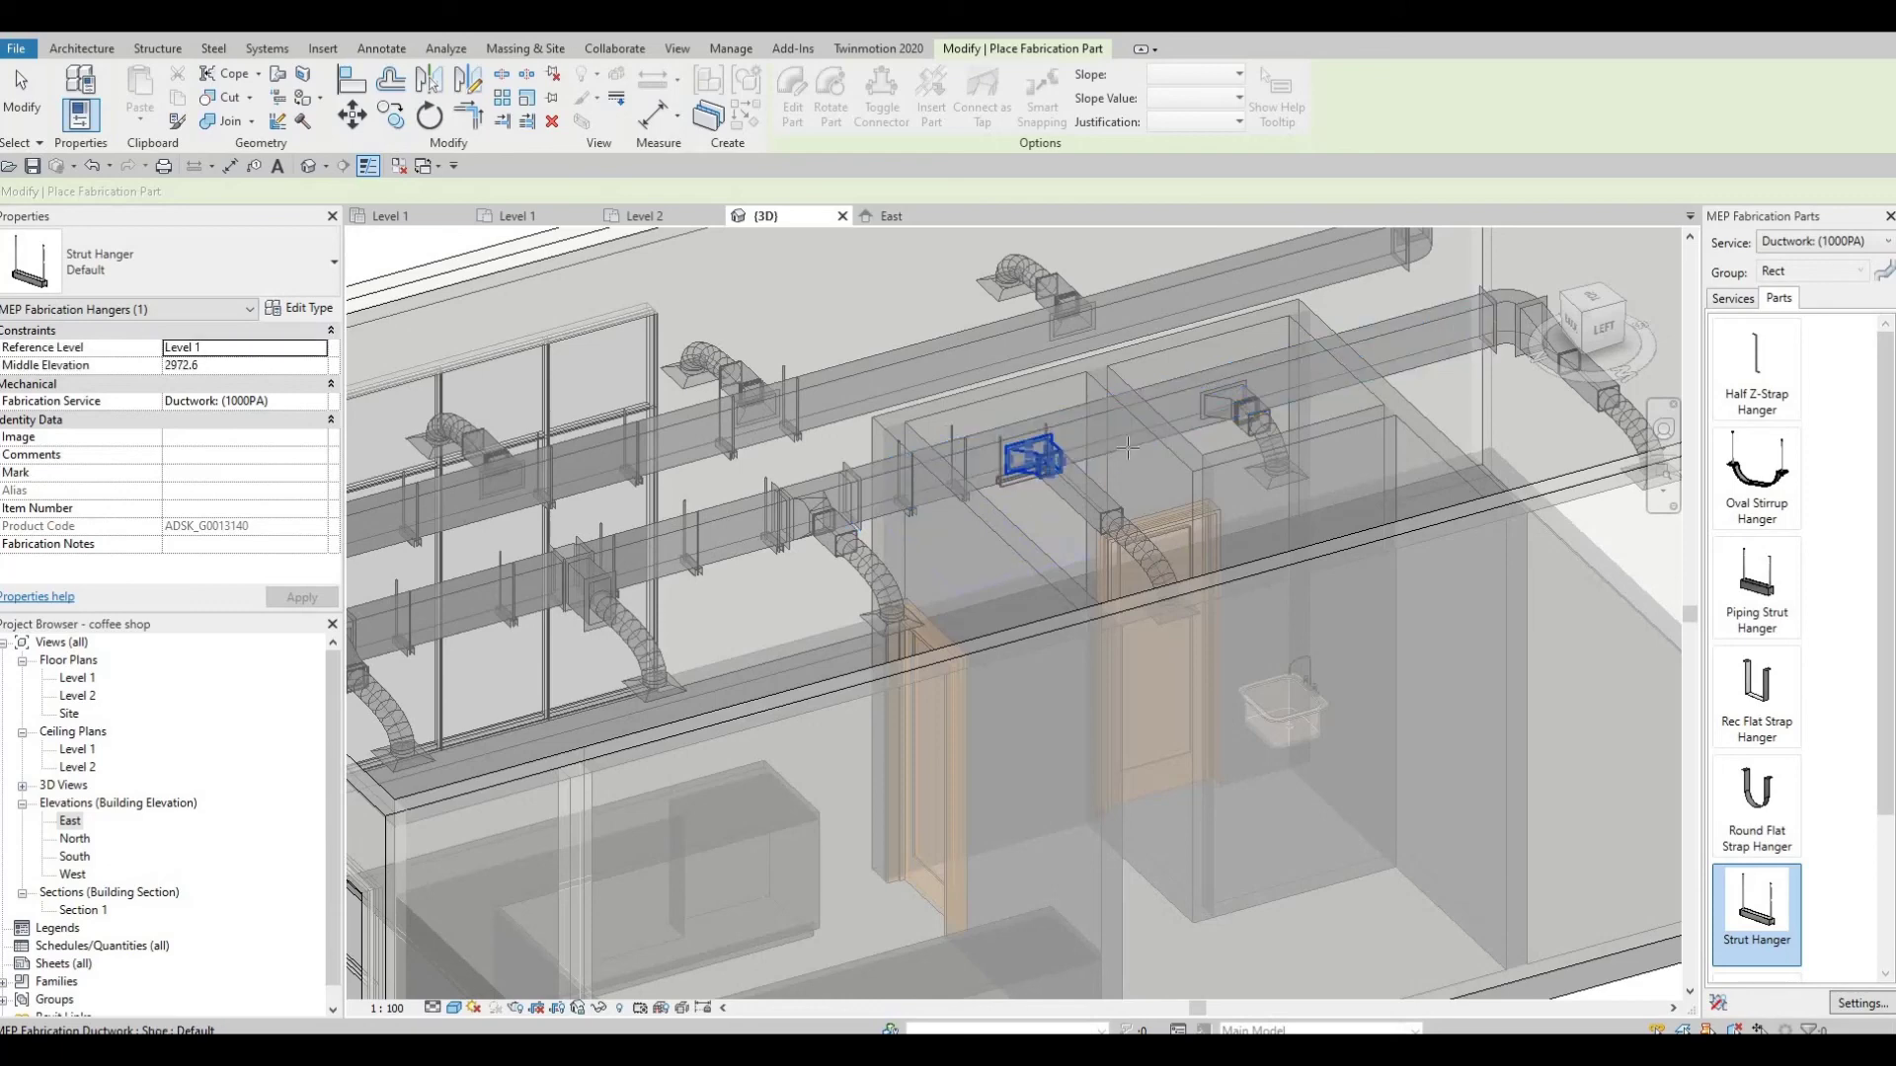
{"action": "left_click", "coordinate": [1114, 445]}
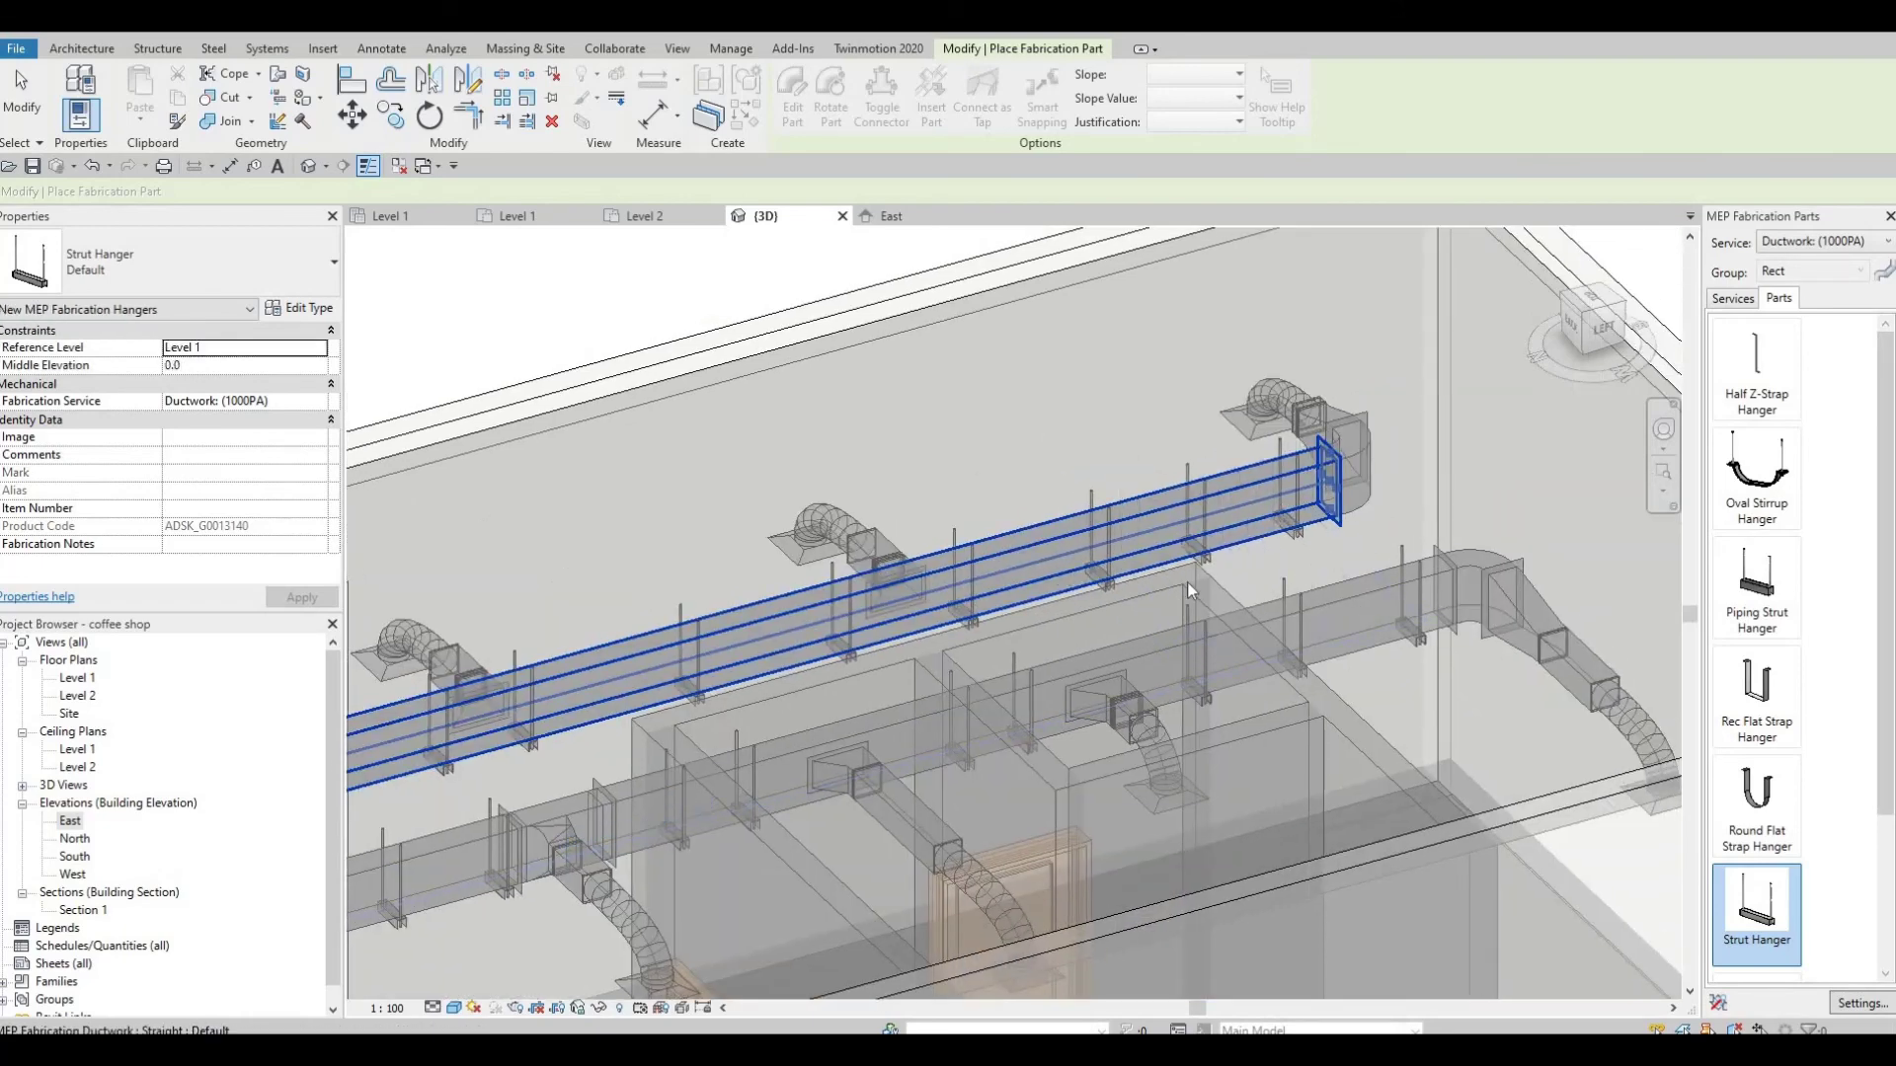
{"action": "key", "text": "Escape"}
{"action": "key", "text": "Escape"}
Step: Review the strut hangers and the complete duct layout in the coffee shop from several sides in 3D
{"action": "middle_click_drag", "start_coordinate": [1135, 587], "coordinate": [951, 585], "text": "shift"}
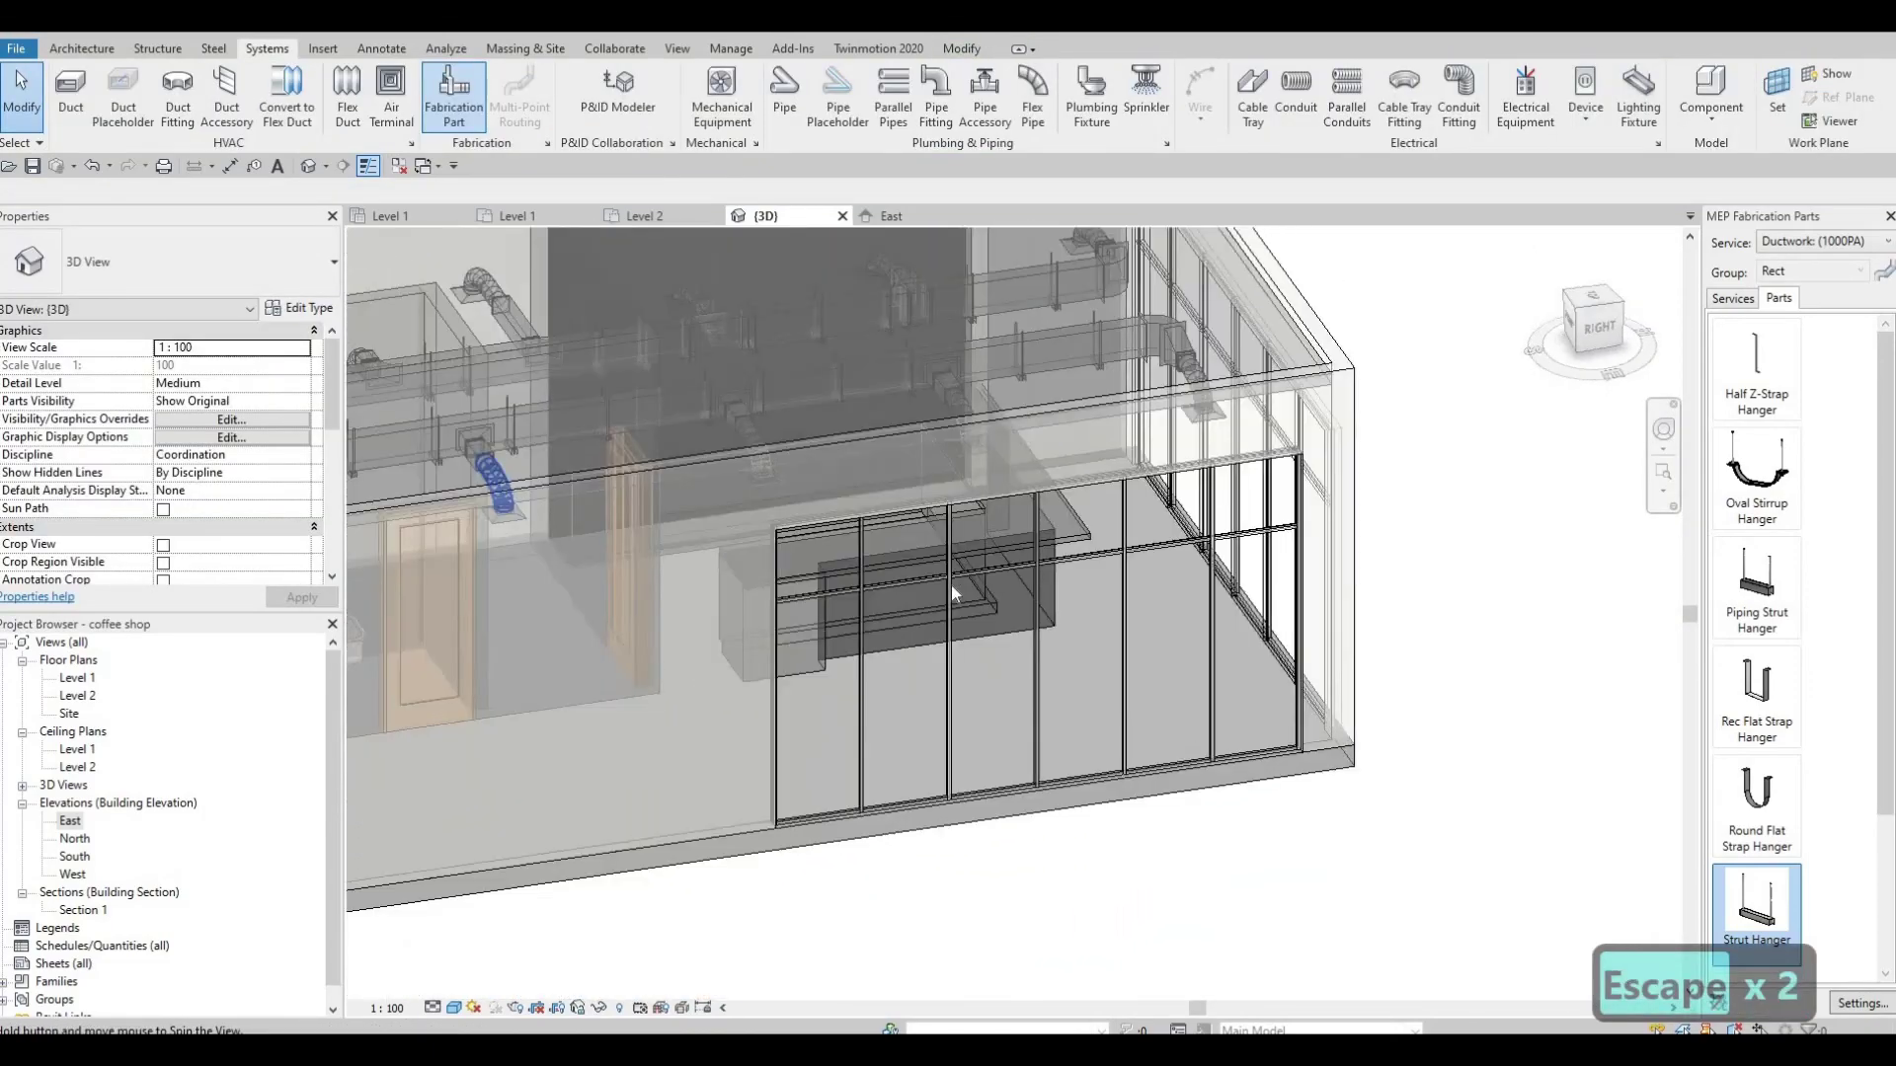
{"action": "scroll", "coordinate": [951, 584], "scroll_direction": "up", "scroll_amount": 4}
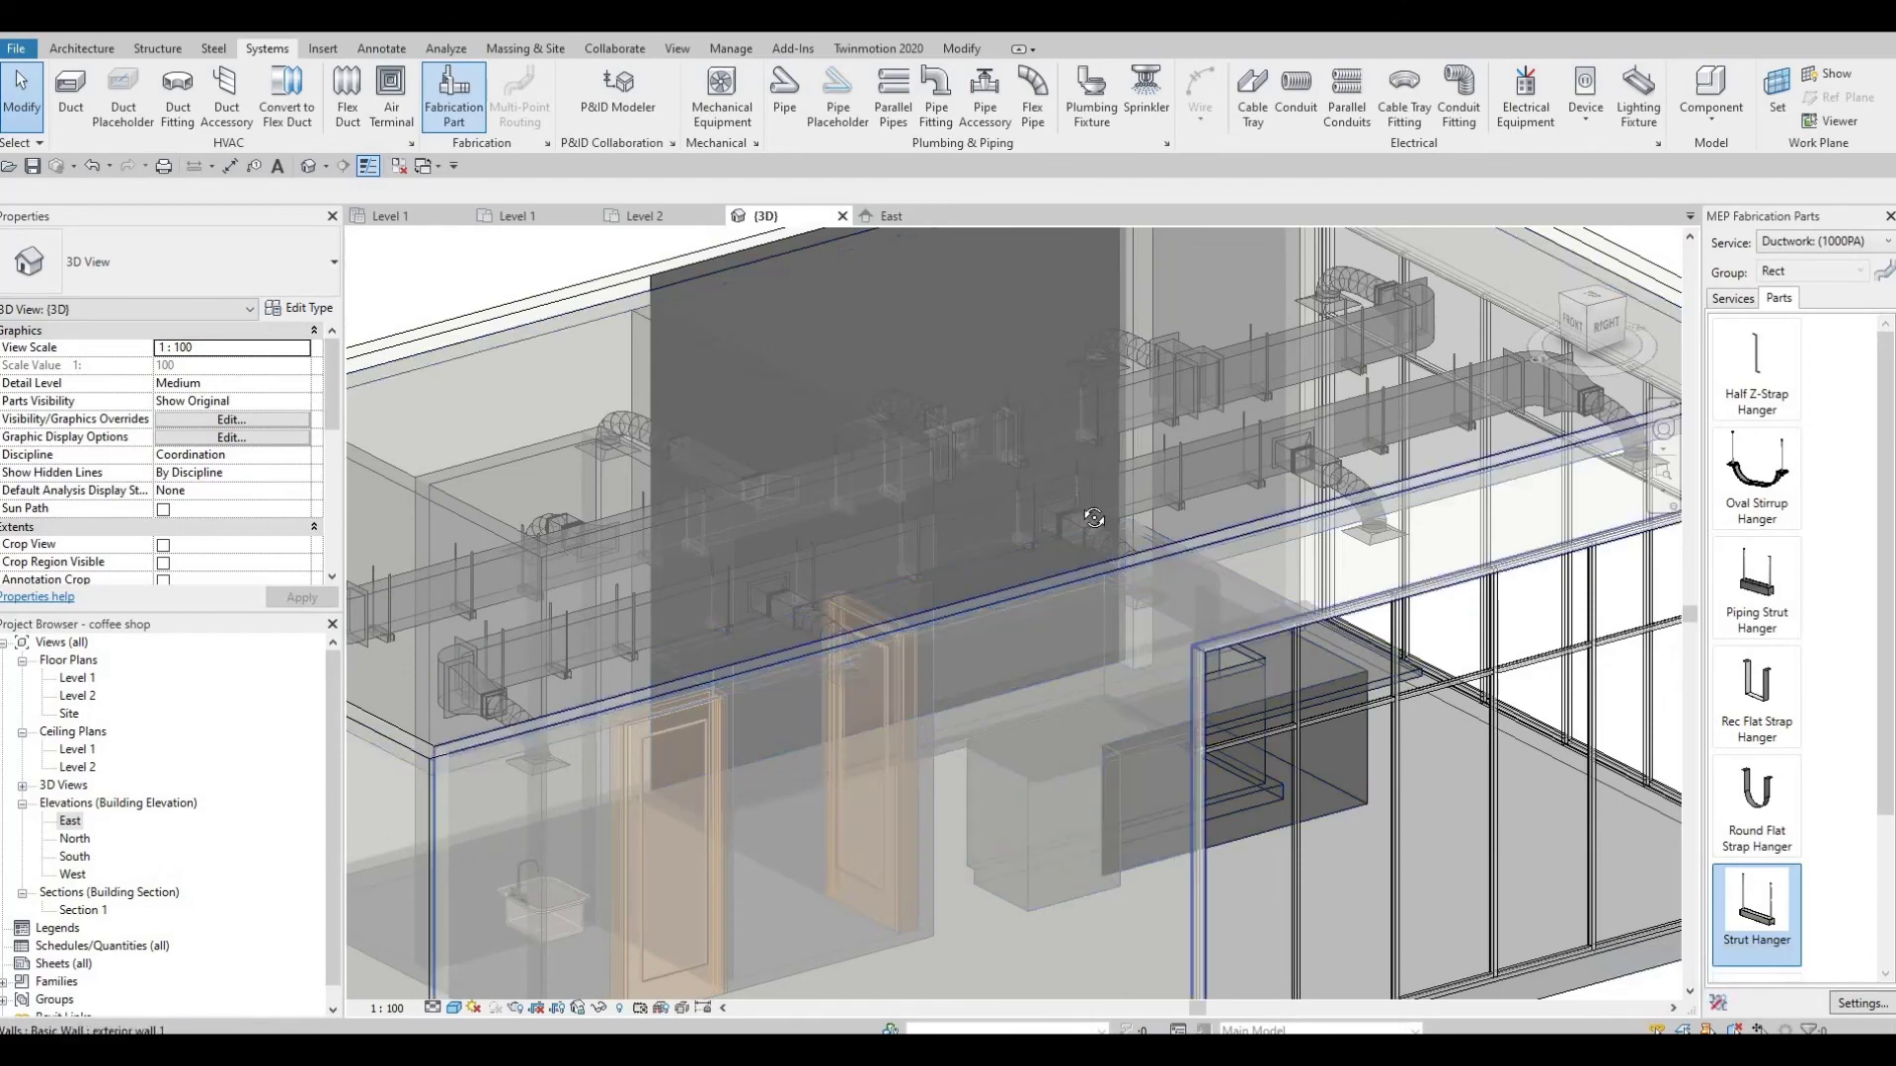
{"action": "mouse_move", "coordinate": [974, 601]}
{"action": "middle_mouse_down", "text": "shift"}
{"action": "mouse_move", "coordinate": [1125, 459]}
{"action": "mouse_move", "coordinate": [1133, 690]}
{"action": "mouse_move", "coordinate": [1158, 452]}
{"action": "middle_mouse_up", "text": "shift"}
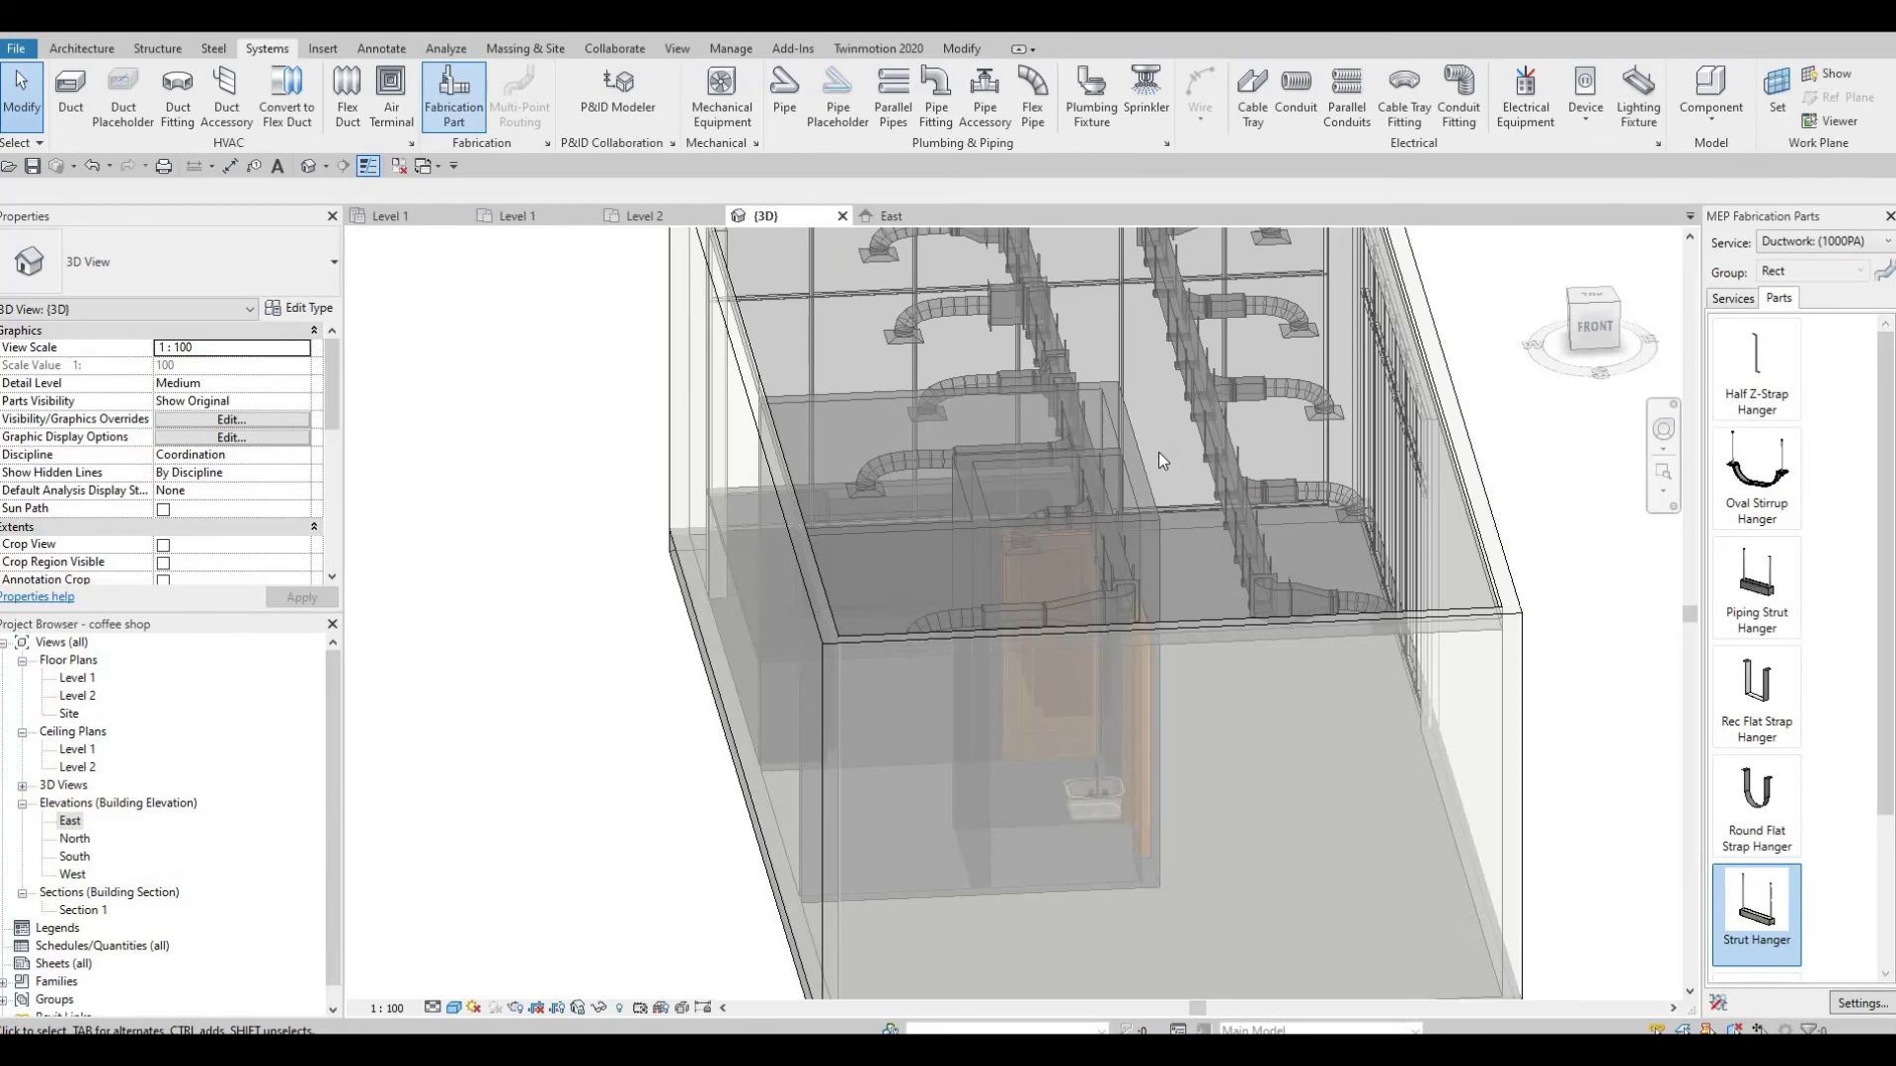
{"action": "key", "text": "Escape"}
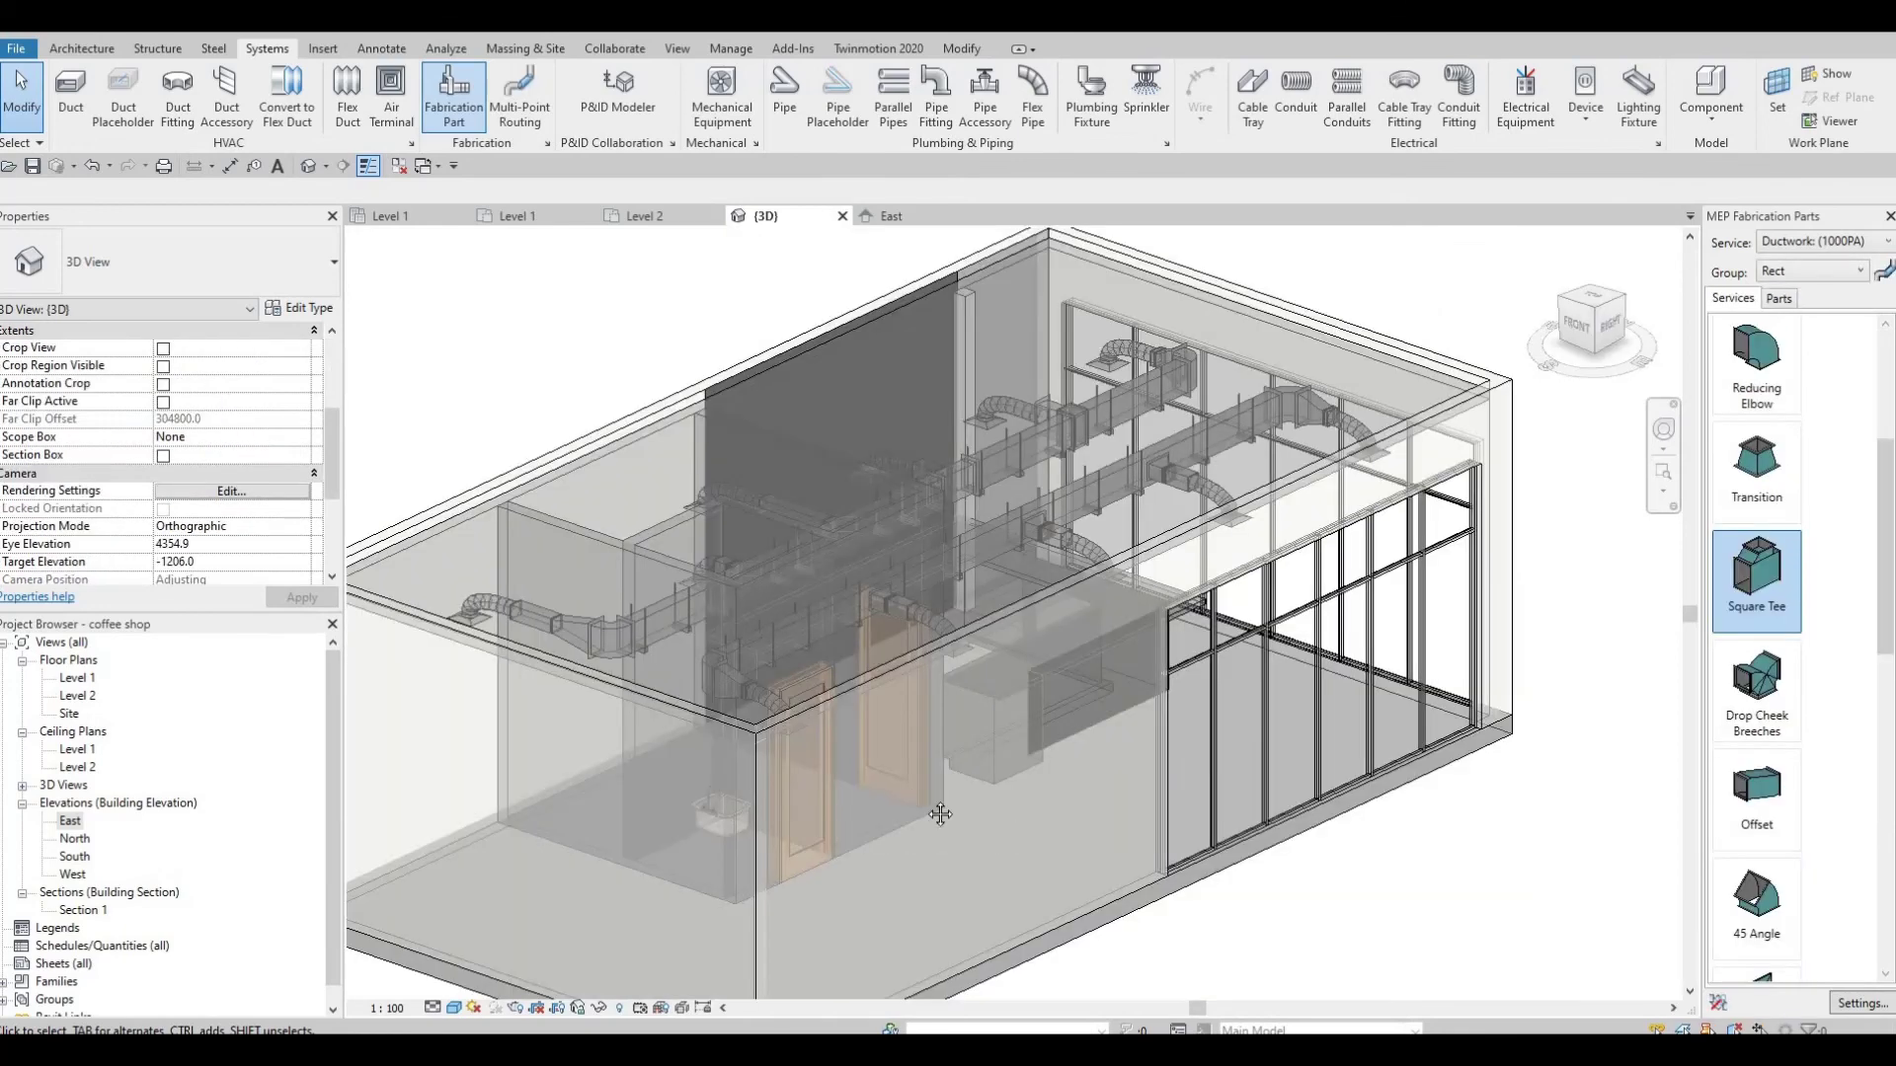
{"action": "middle_click_drag", "start_coordinate": [1082, 834], "coordinate": [577, 857], "text": "shift"}
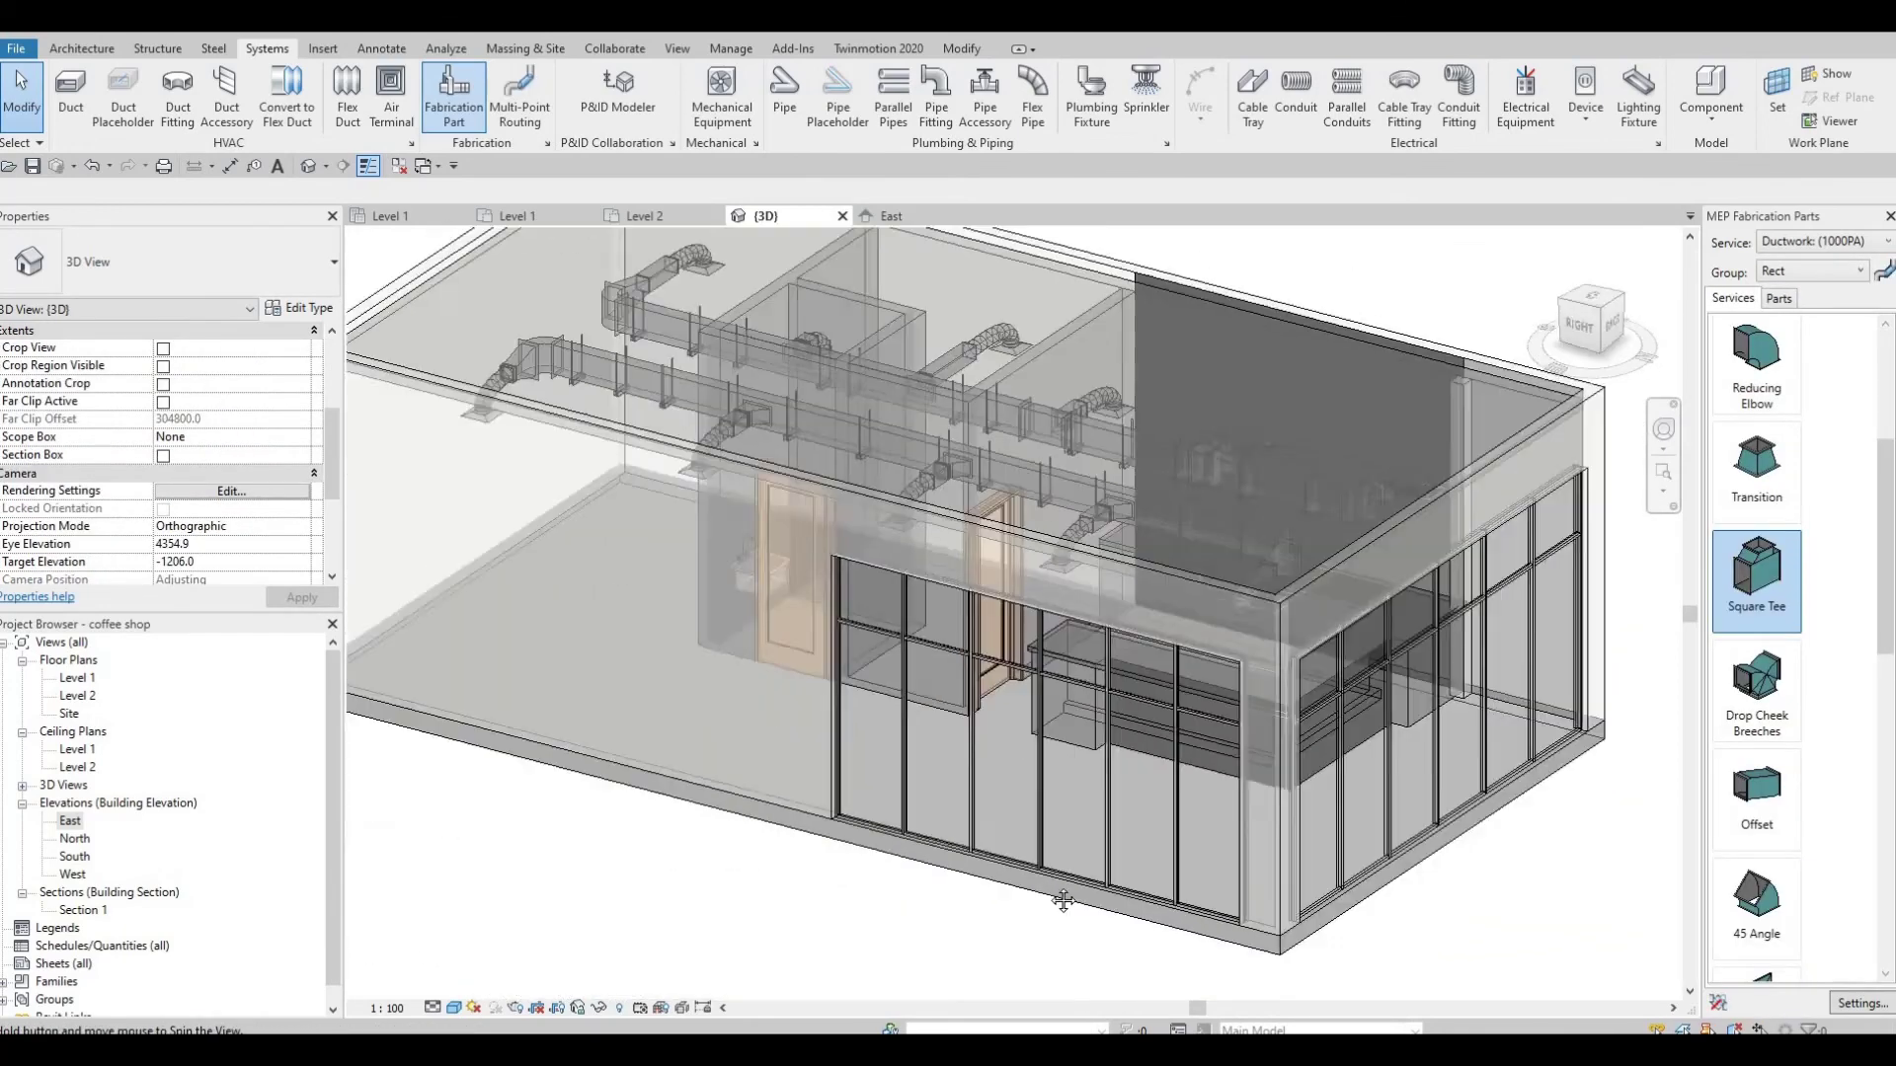
{"action": "middle_click_drag", "start_coordinate": [1058, 897], "coordinate": [988, 878], "text": "shift"}
{"action": "middle_click_drag", "start_coordinate": [1143, 778], "coordinate": [1087, 863]}
{"action": "middle_click_drag", "start_coordinate": [872, 767], "coordinate": [1068, 727], "text": "shift"}
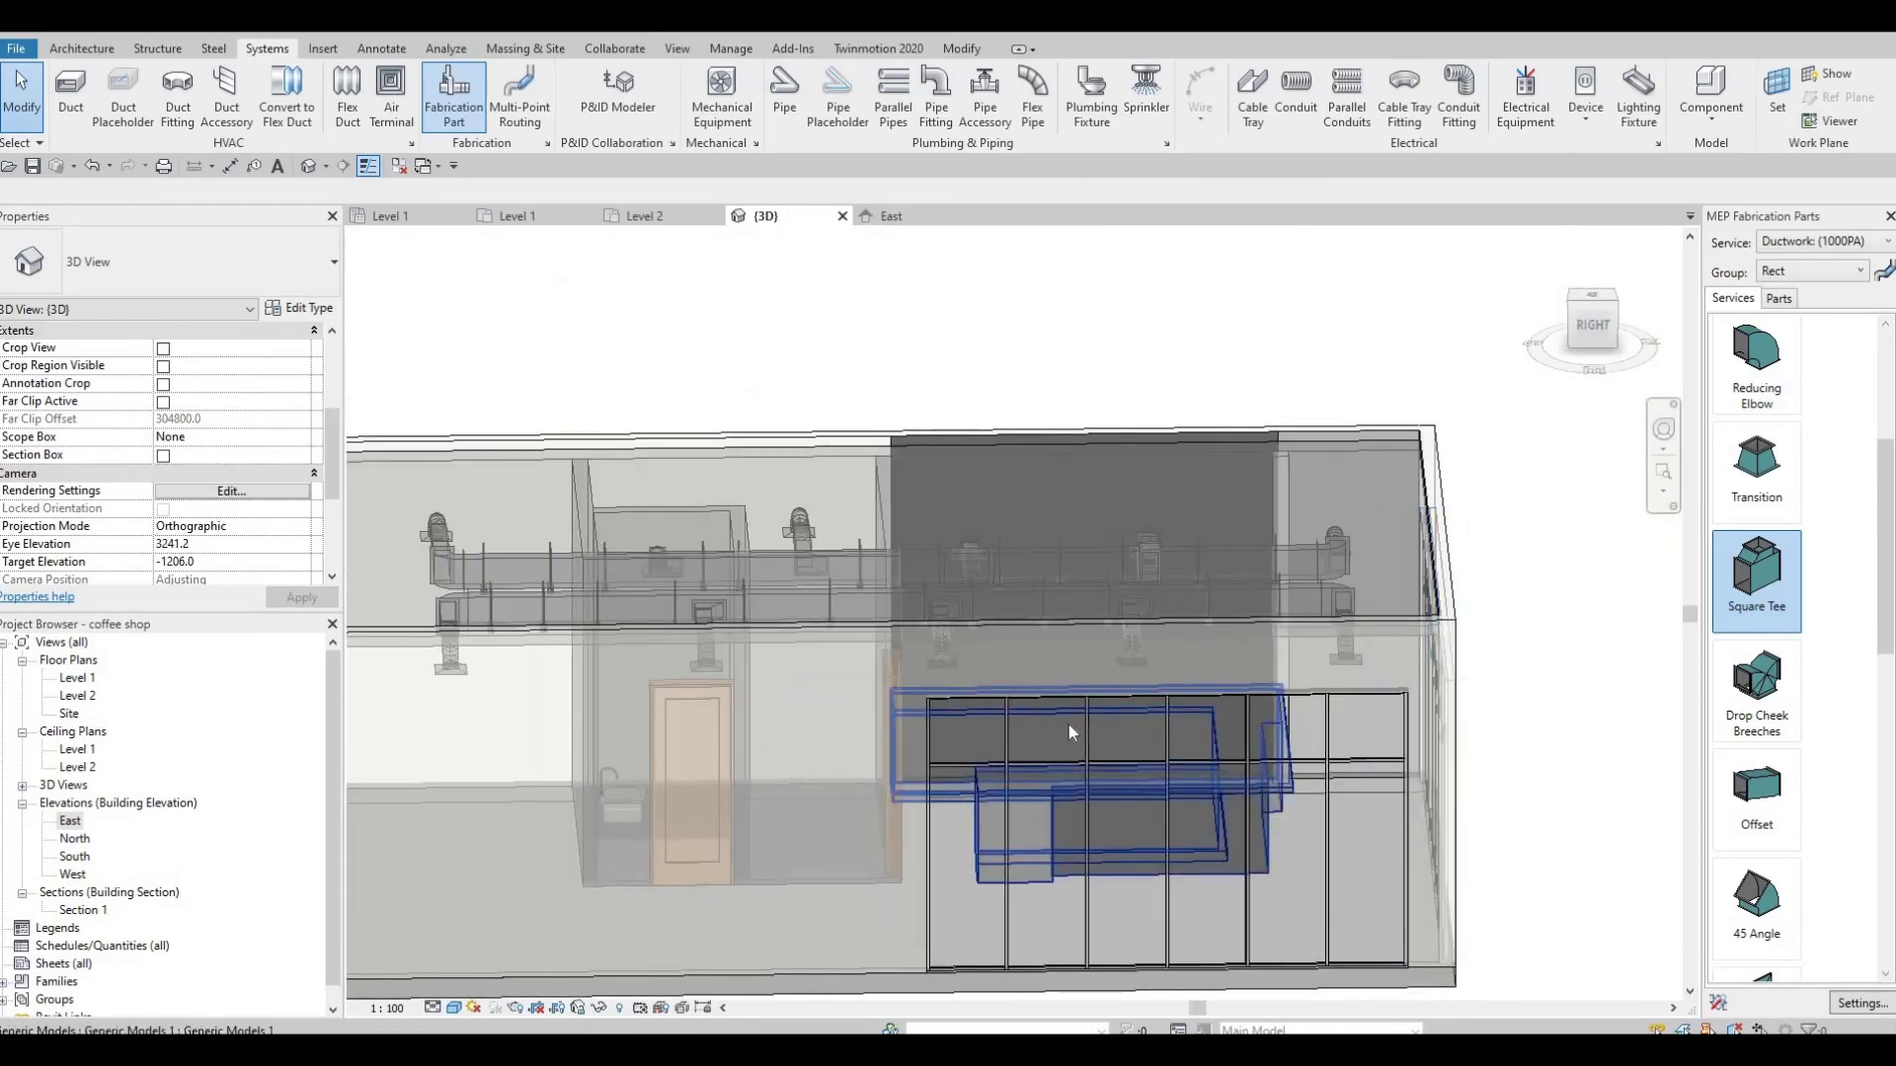